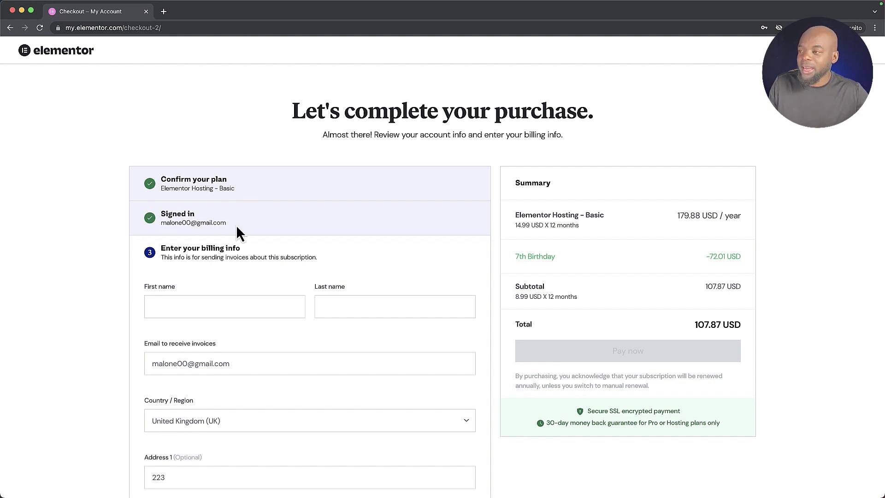
# Enter the customer's first name in the billing information for the Elementor Hosting - Basic checkout
pyautogui.scroll(-3, 217, 297)
pyautogui.click(205, 240)
pyautogui.write('Augustine')
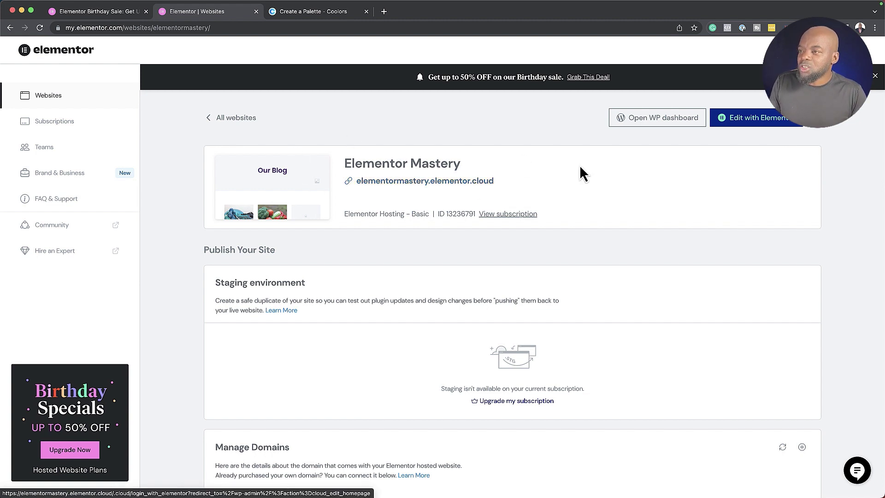
# Check the account's subscriptions and open the WordPress dashboard of the Elementor Mastery website
pyautogui.click(69, 126)
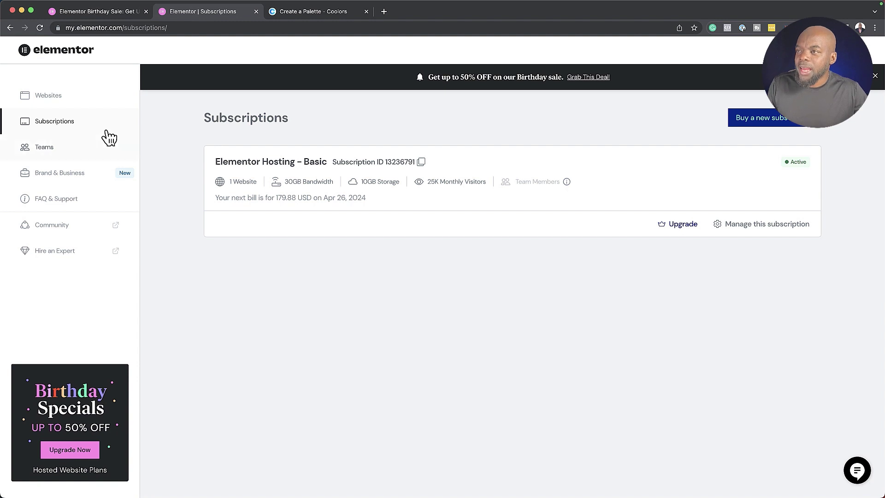
pyautogui.click(97, 100)
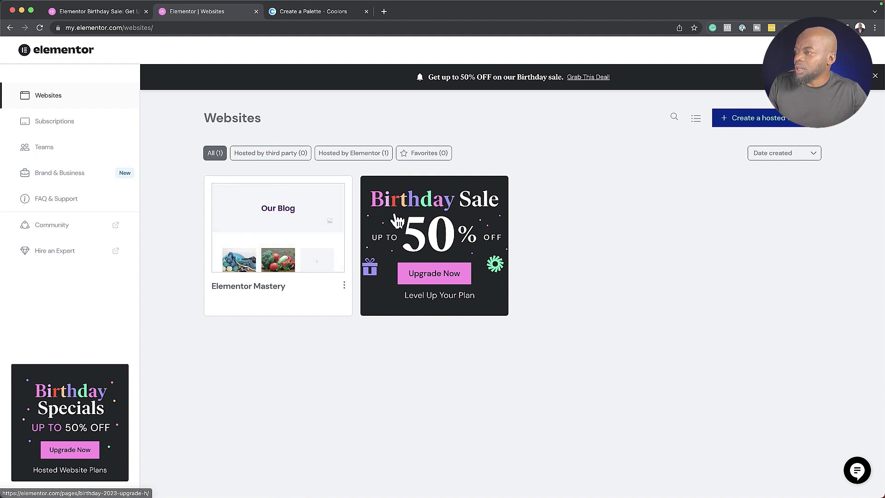
pyautogui.moveTo(306, 223)
pyautogui.click(282, 208)
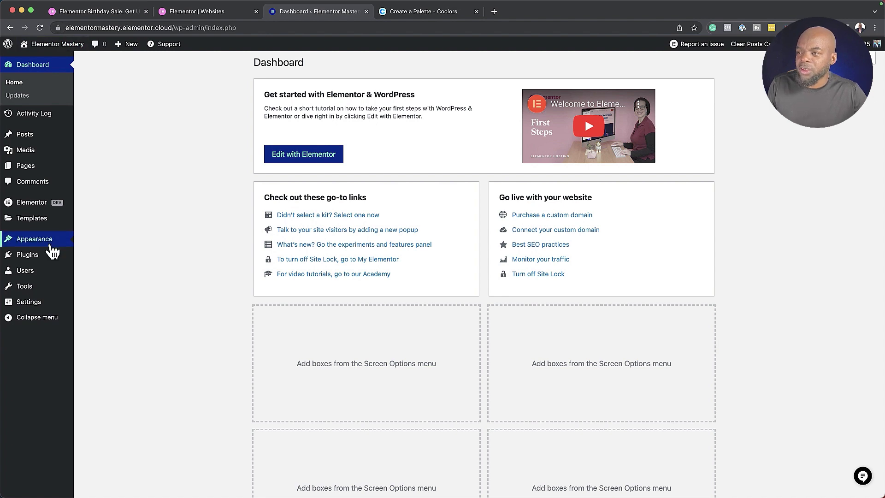
# Open the Experiments and Features list in the Elementor settings
pyautogui.moveTo(42, 220)
pyautogui.moveTo(39, 204)
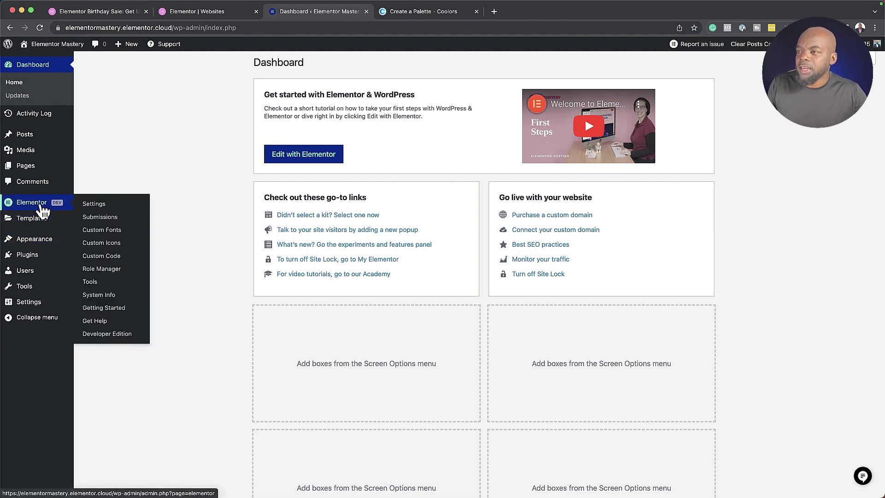
pyautogui.click(111, 208)
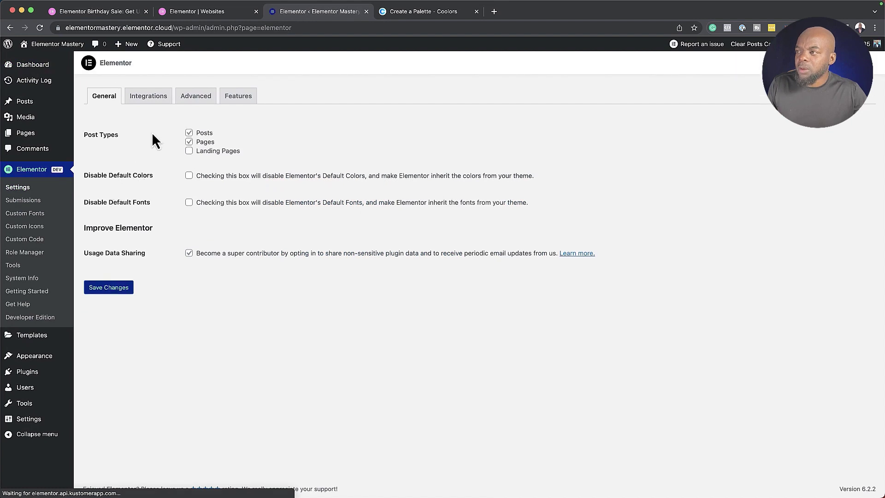
pyautogui.click(239, 99)
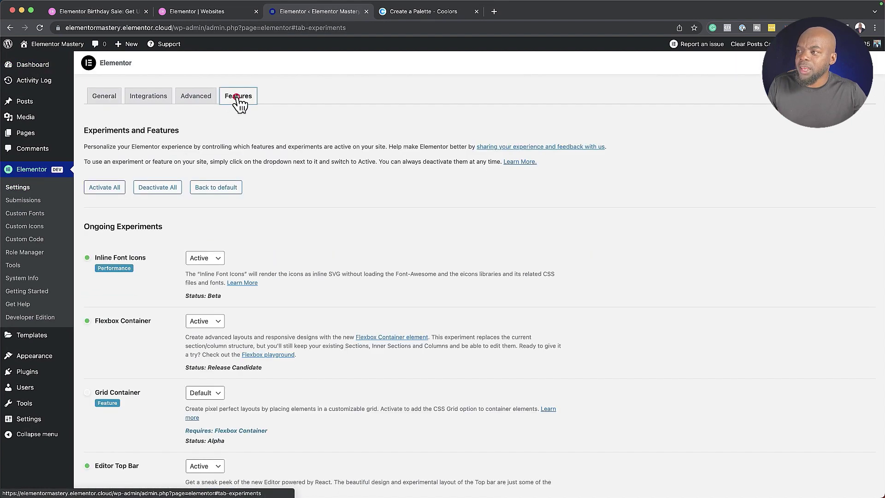
# Examine which ongoing experiments and stable features are active, including Flexbox Container, Editor Top Bar, Nested Elements, Global Style Guide and Menu
pyautogui.scroll(-3, 175, 249)
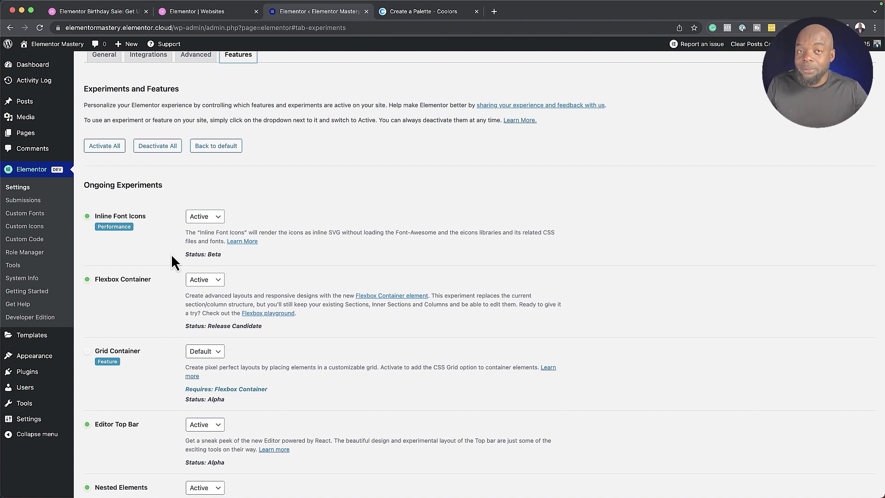
pyautogui.scroll(-5, 172, 257)
pyautogui.scroll(-2, 172, 254)
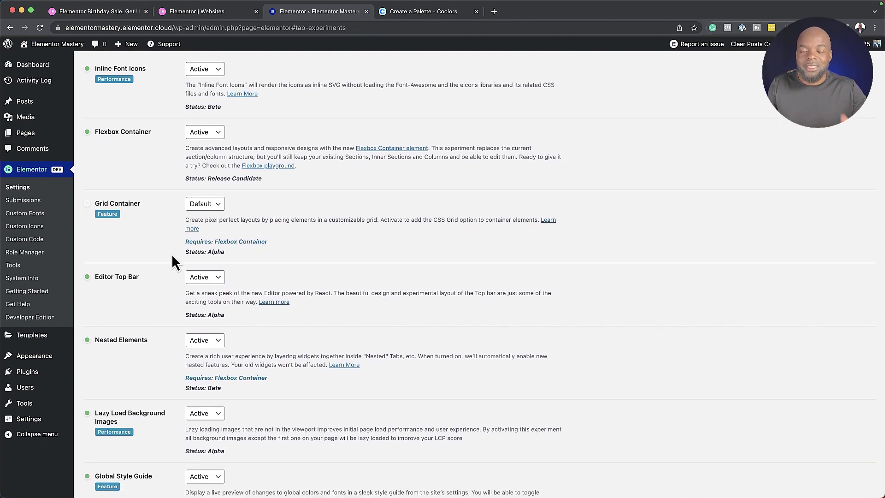
pyautogui.scroll(-3, 165, 266)
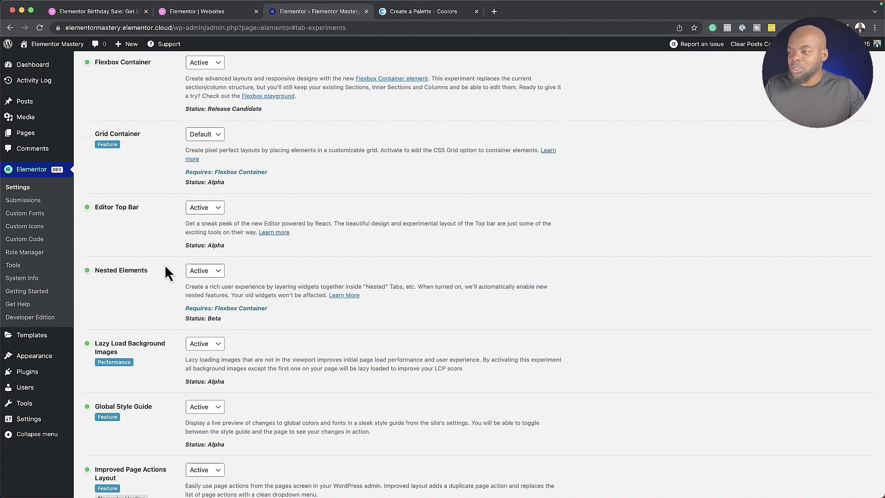
pyautogui.scroll(-5, 163, 291)
pyautogui.scroll(-6, 163, 290)
pyautogui.scroll(7, 163, 290)
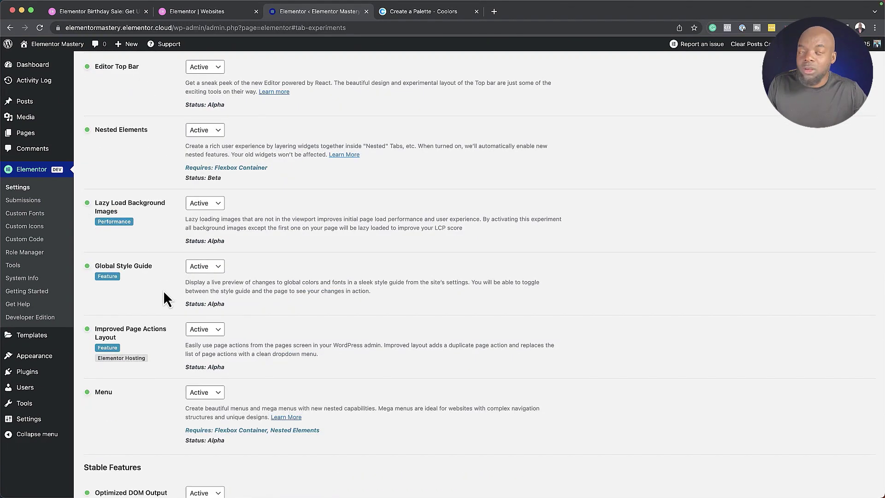
pyautogui.scroll(2, 149, 280)
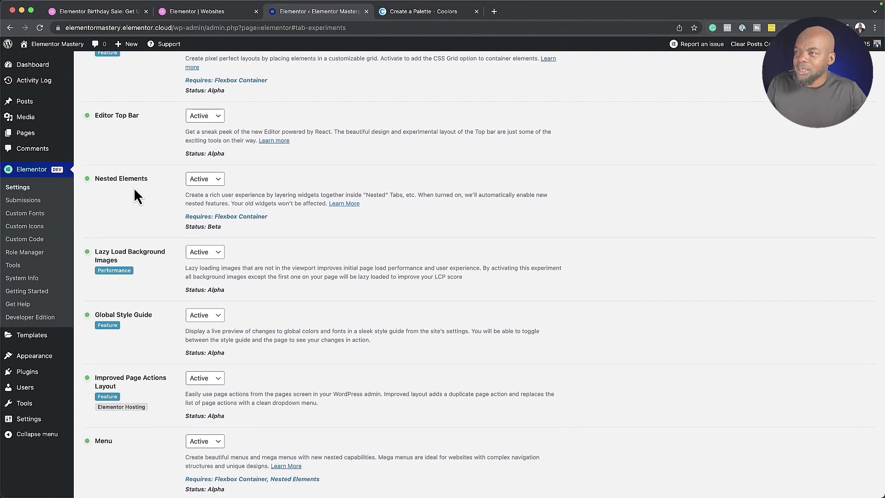
pyautogui.scroll(-7, 175, 306)
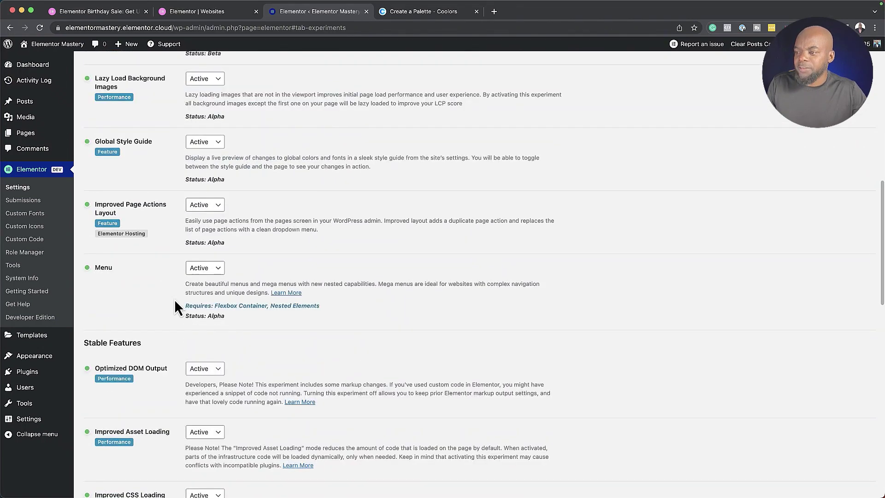
pyautogui.scroll(-15, 174, 300)
pyautogui.scroll(-8, 156, 386)
pyautogui.scroll(12, 153, 387)
pyautogui.scroll(-12, 153, 386)
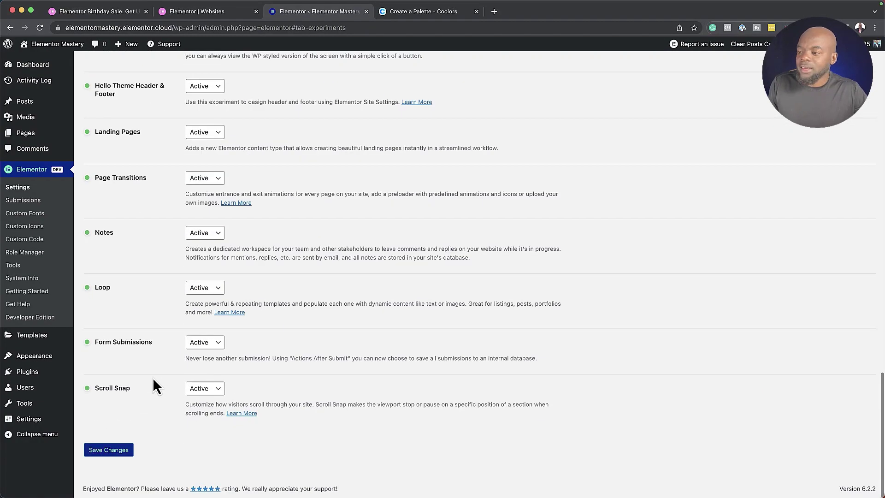
pyautogui.scroll(1, 160, 394)
pyautogui.scroll(20, 161, 387)
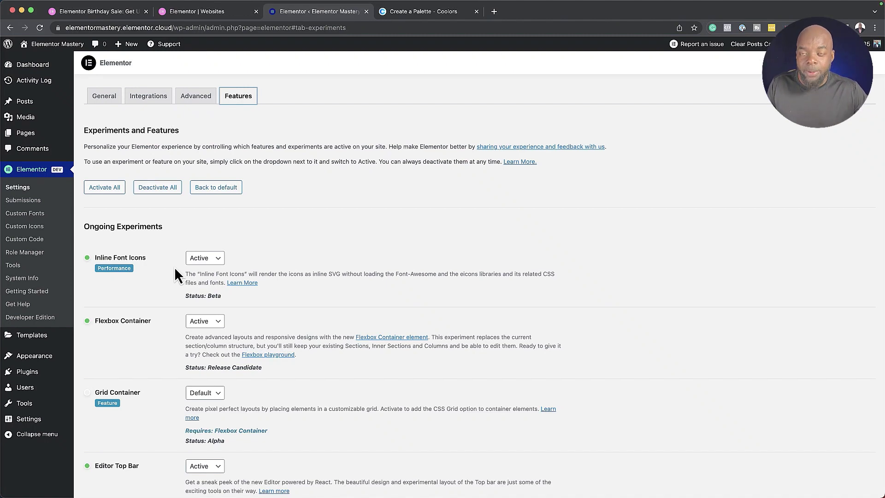
# Create a new page named Home from the site's page list and load it in the Elementor editor
pyautogui.moveTo(35, 136)
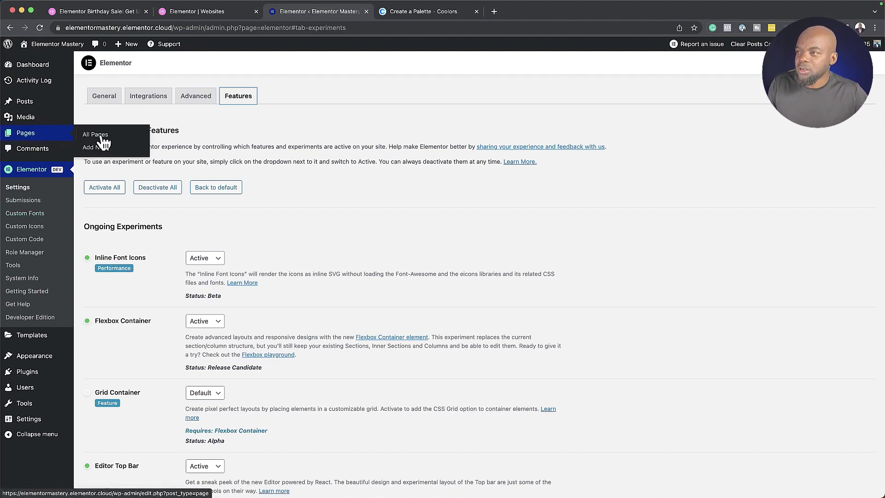
pyautogui.click(99, 135)
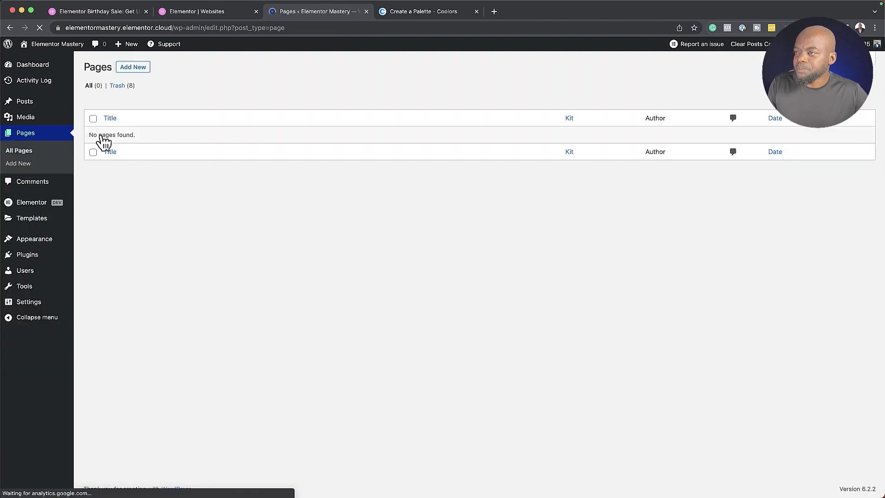
pyautogui.click(141, 68)
pyautogui.click(393, 275)
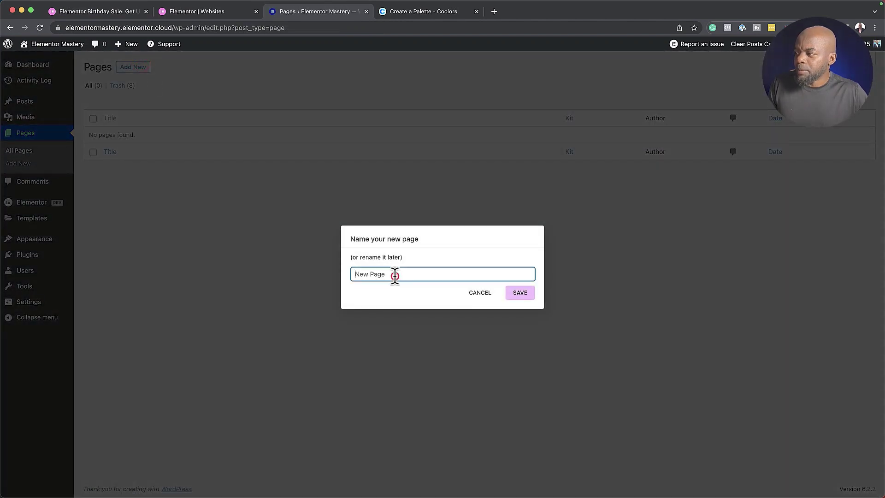
pyautogui.write('Home')
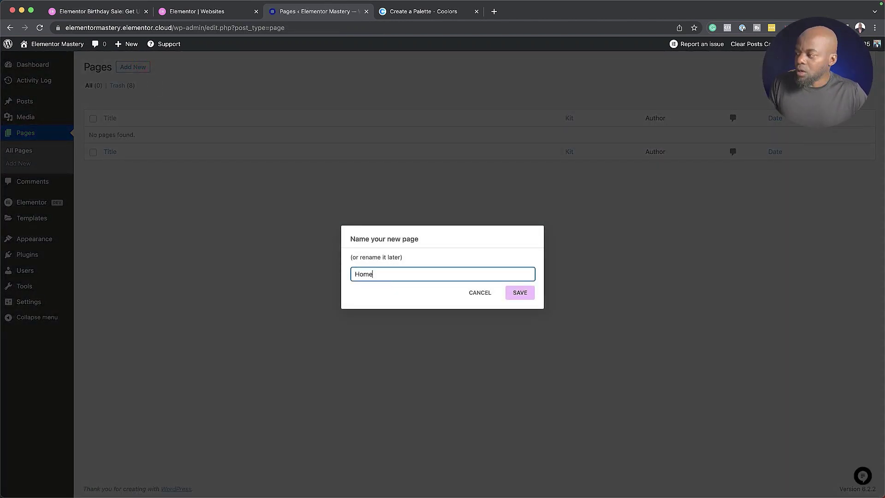
pyautogui.click(521, 295)
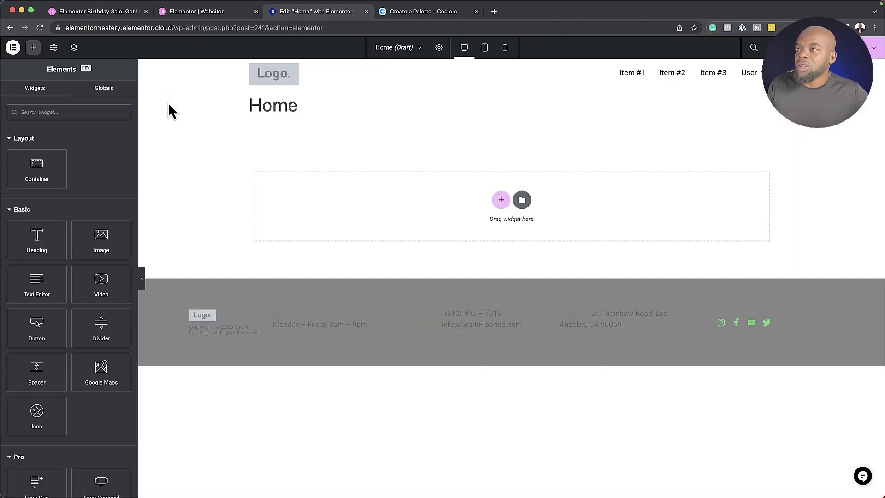
# Open the Global Colors in the site settings of the Elementor editor
pyautogui.click(54, 47)
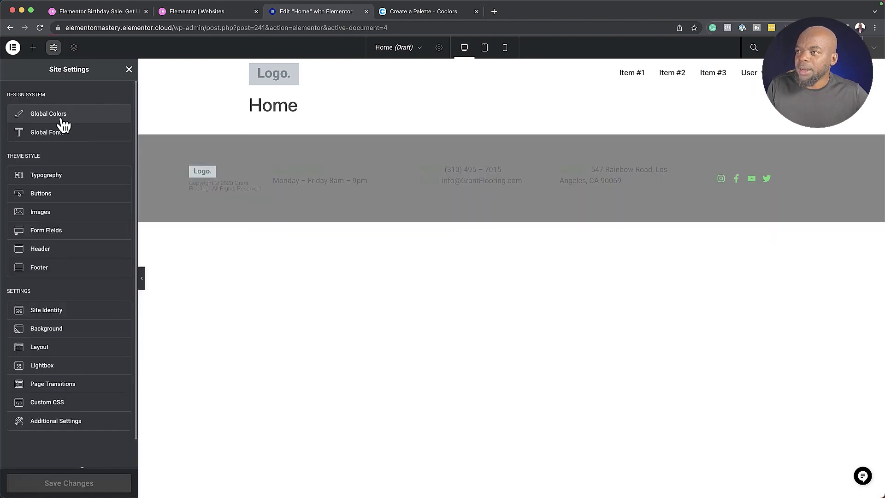
pyautogui.click(60, 117)
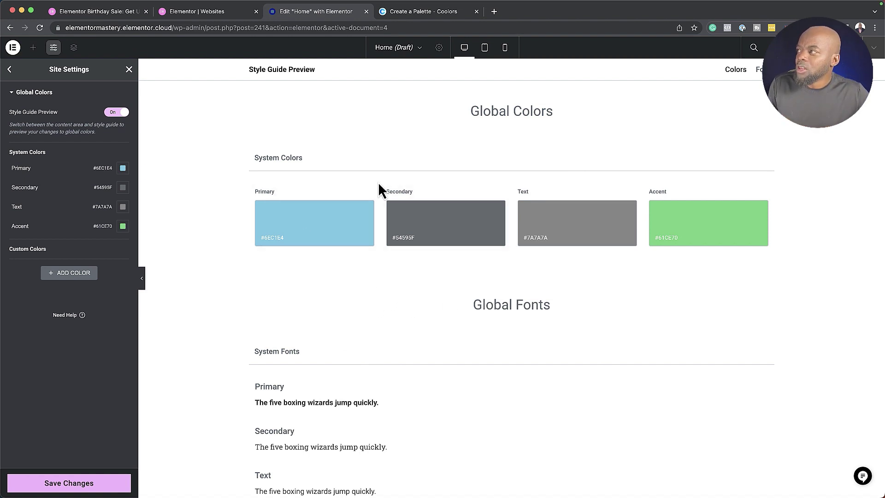
# Switch to Coolors and generate a series of random five-color palettes
pyautogui.click(414, 13)
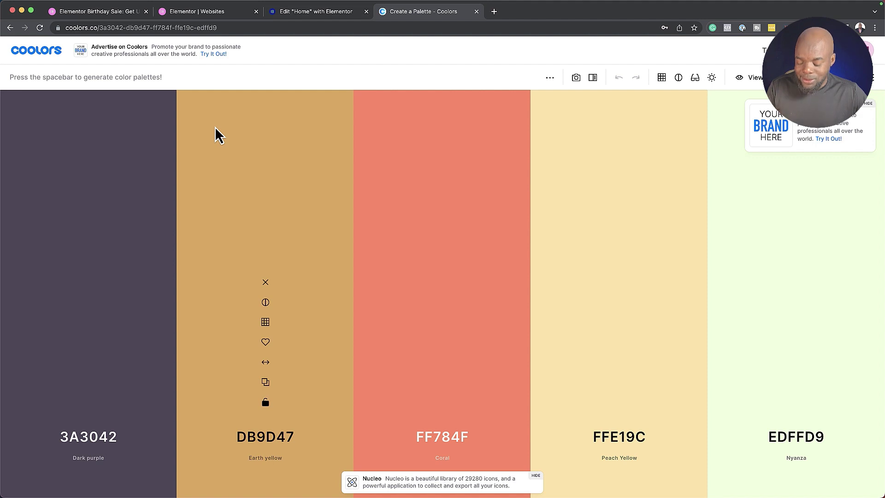
pyautogui.press('space')
pyautogui.press('space')
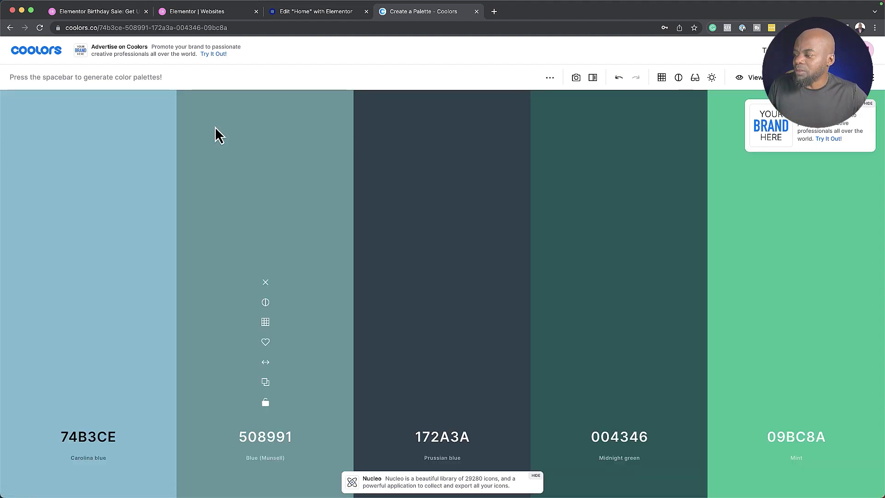
pyautogui.press('space')
pyautogui.press('space')
pyautogui.press('space')
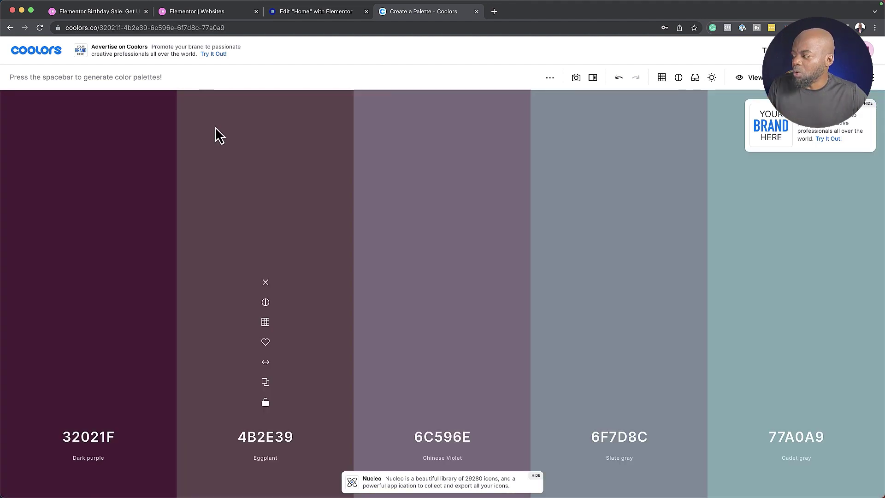
pyautogui.press('space')
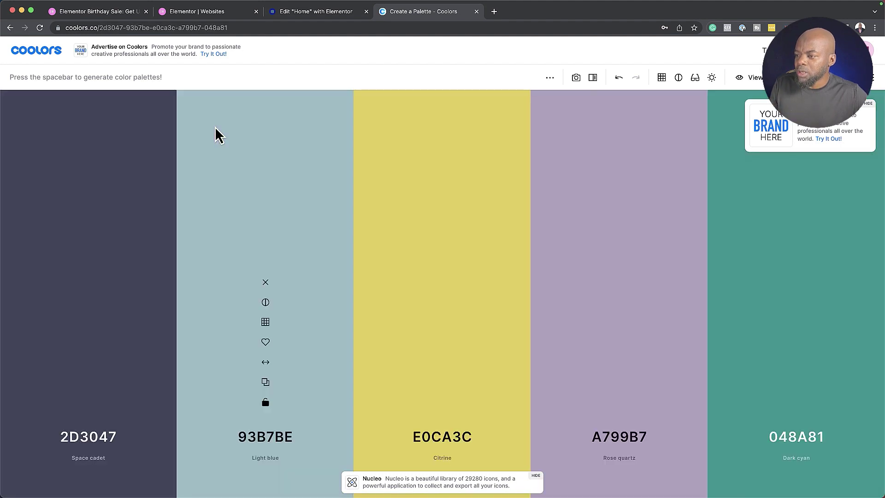
pyautogui.press('space')
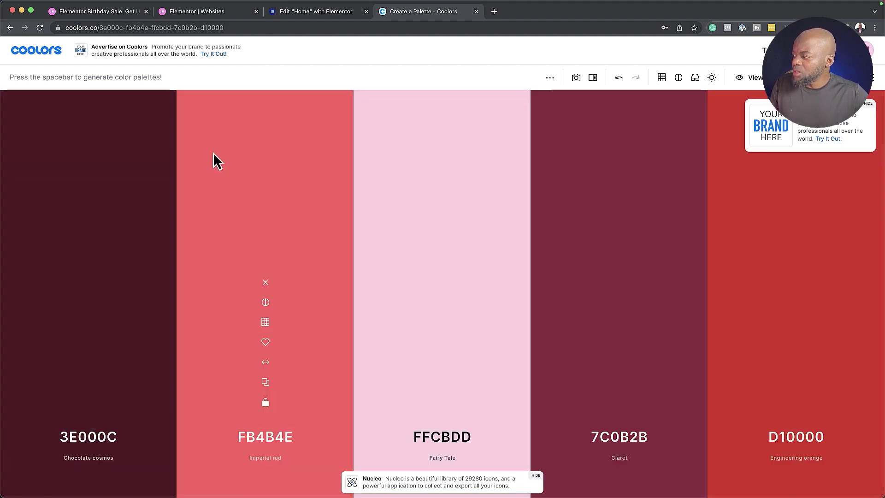
pyautogui.press('space')
pyautogui.press('space')
pyautogui.press('space')
pyautogui.press('space')
pyautogui.press('space')
pyautogui.press('space')
pyautogui.press('space')
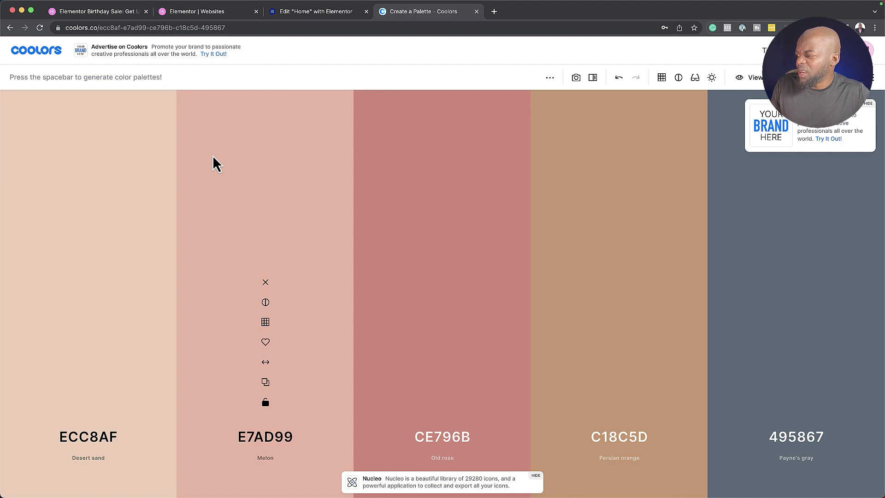
pyautogui.press('space')
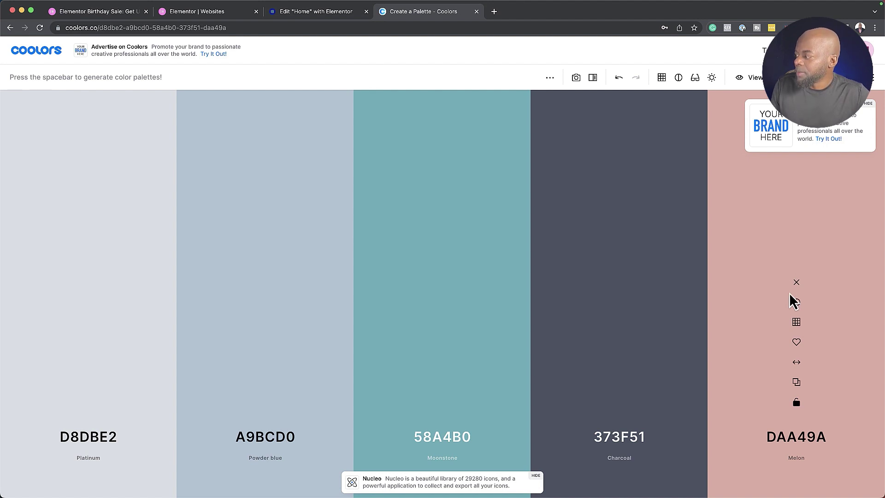
# Move the Melon color DAA49A to second place in the palette and shift Charcoal 373F51 closer to the start
pyautogui.moveTo(799, 365); pyautogui.dragTo(264, 348)
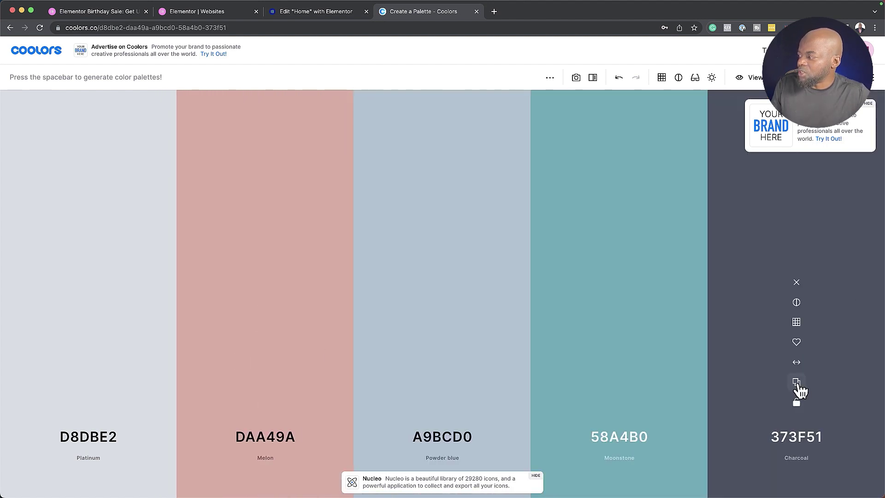
pyautogui.moveTo(798, 364); pyautogui.dragTo(333, 309)
# Generate a new palette and lock its first color, Russian violet 241E4E
pyautogui.press('space')
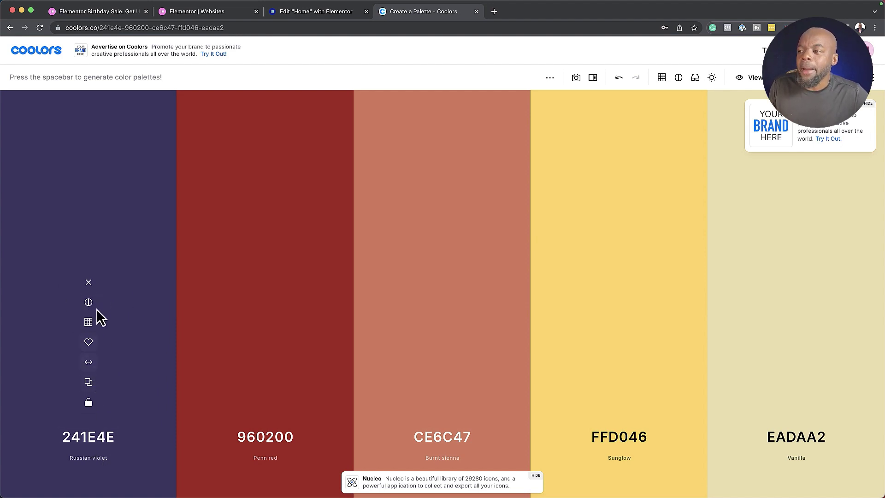
pyautogui.click(89, 403)
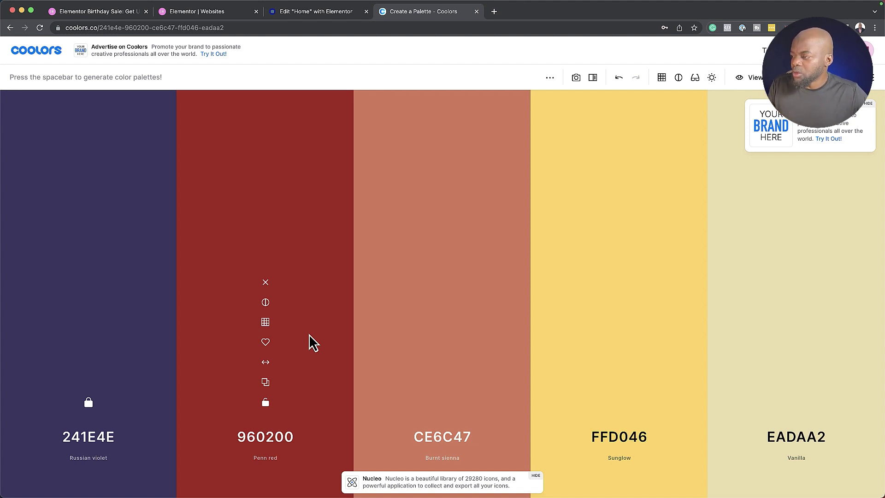
# Regenerate the unlocked colors several times and move Atomic tangerine F08A4B to second place in the palette
pyautogui.press('space')
pyautogui.press('space')
pyautogui.press('space')
pyautogui.press('space')
pyautogui.press('space')
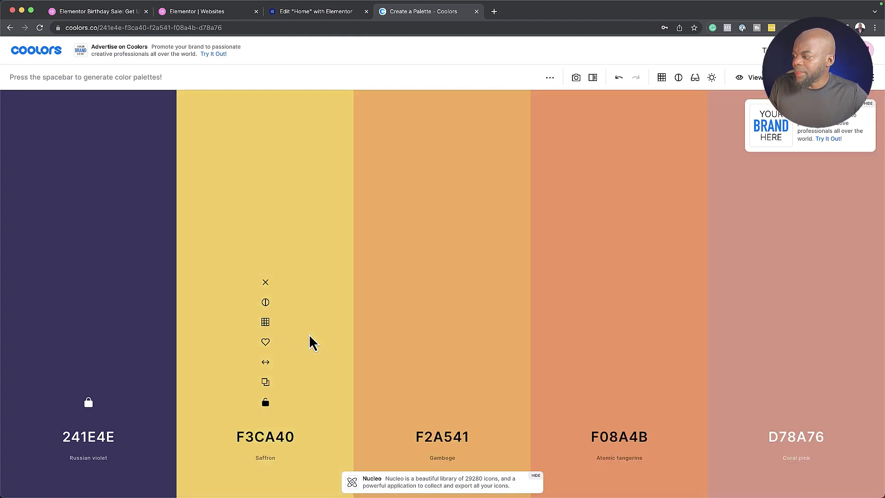
pyautogui.moveTo(612, 358)
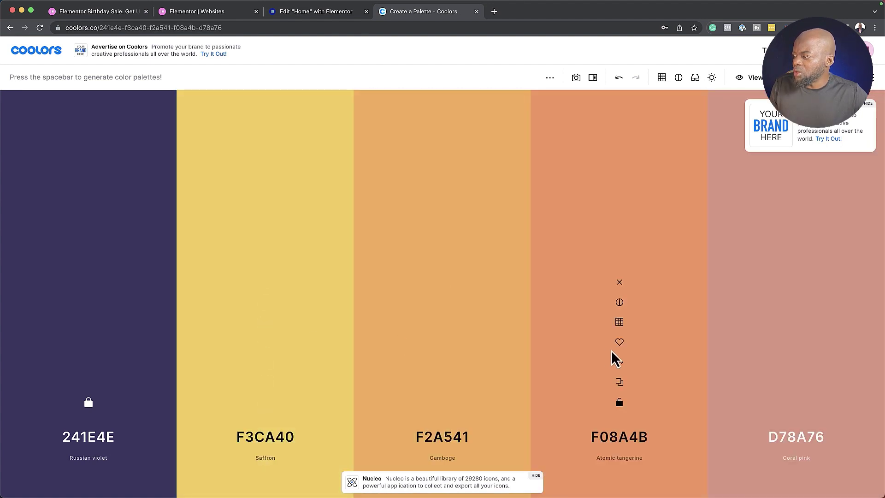
pyautogui.moveTo(620, 364); pyautogui.dragTo(271, 358)
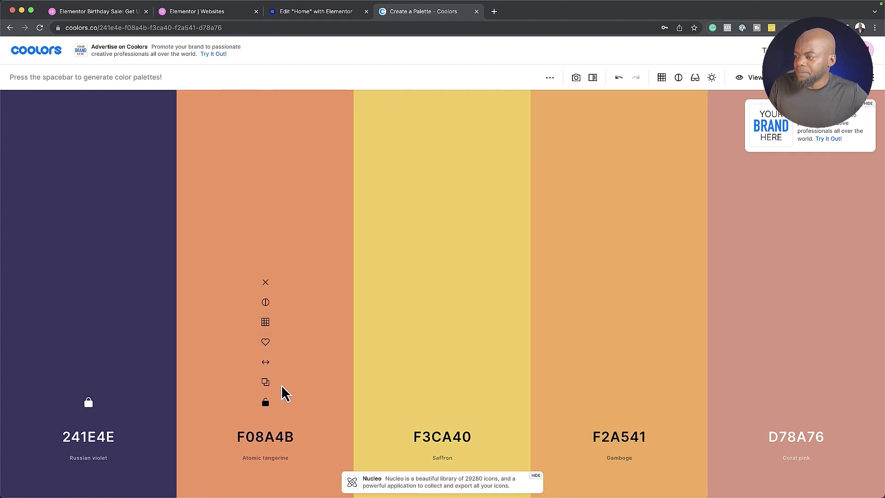
# Lock Atomic tangerine F08A4B and regenerate the unlocked palette colors several times
pyautogui.click(266, 402)
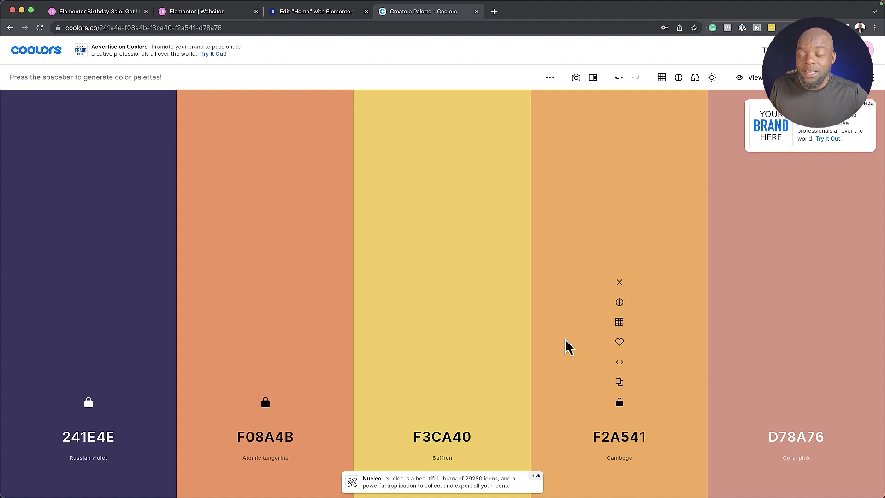
pyautogui.press('space')
pyautogui.press('space')
pyautogui.press('space')
pyautogui.press('space')
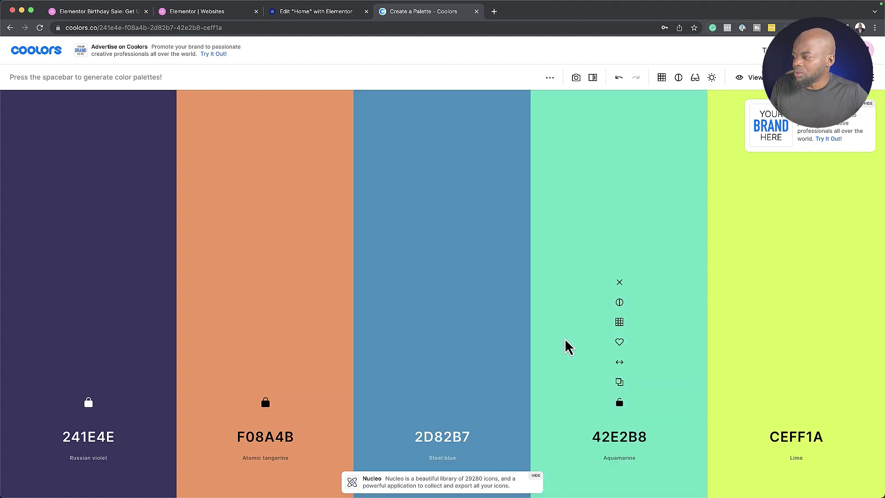
pyautogui.press('space')
pyautogui.press('space')
pyautogui.press('space')
pyautogui.press('space')
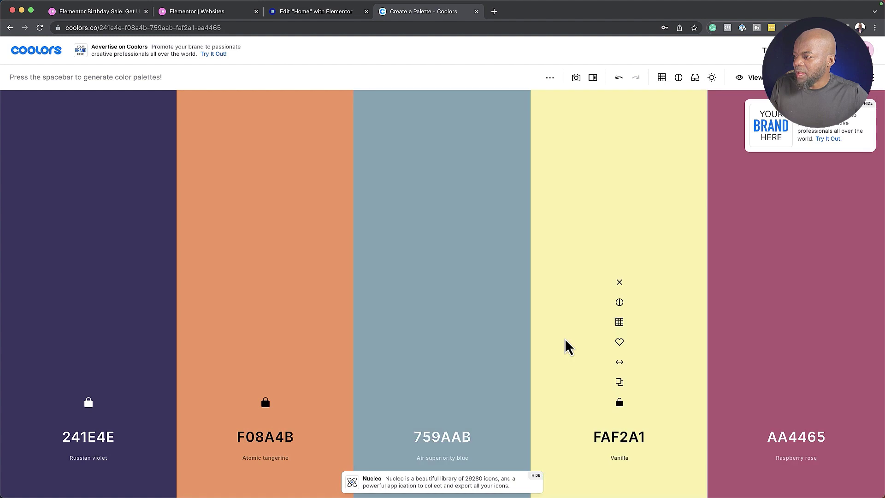
pyautogui.press('space')
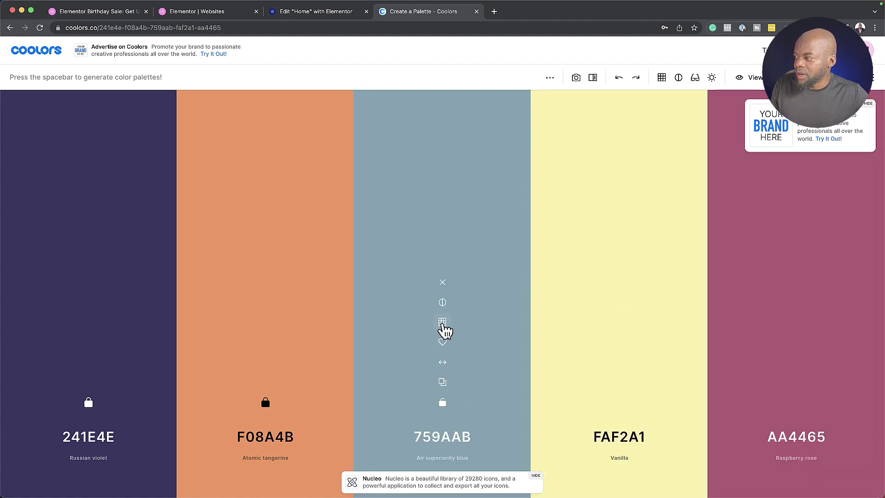
# Replace the third color, Air superiority blue, with its very light shade F2F6F7 and lock it
pyautogui.click(442, 322)
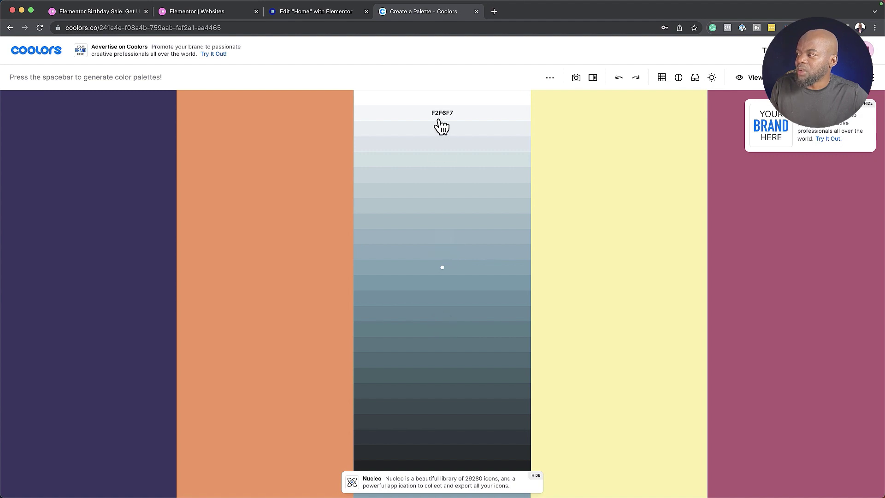
pyautogui.click(461, 114)
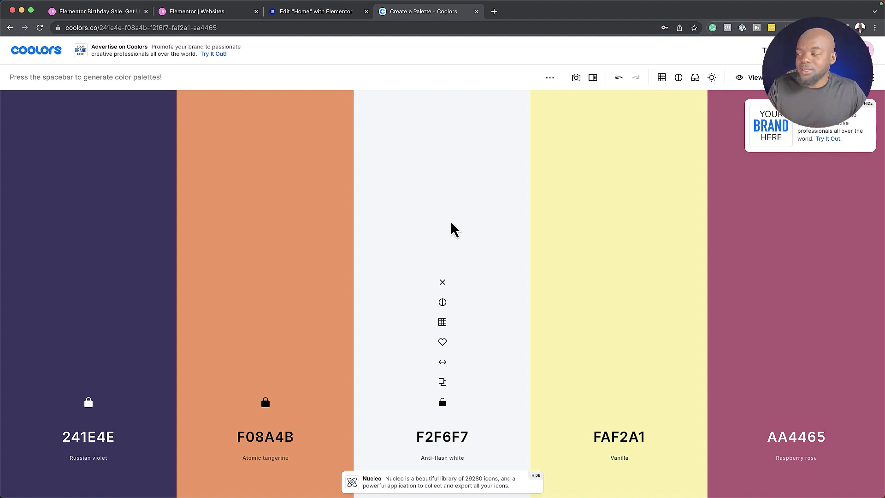
pyautogui.click(443, 403)
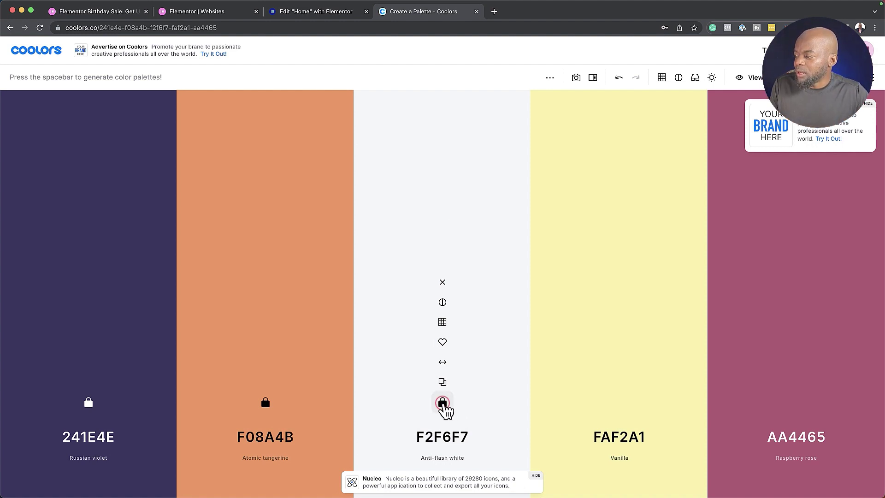
pyautogui.moveTo(607, 317)
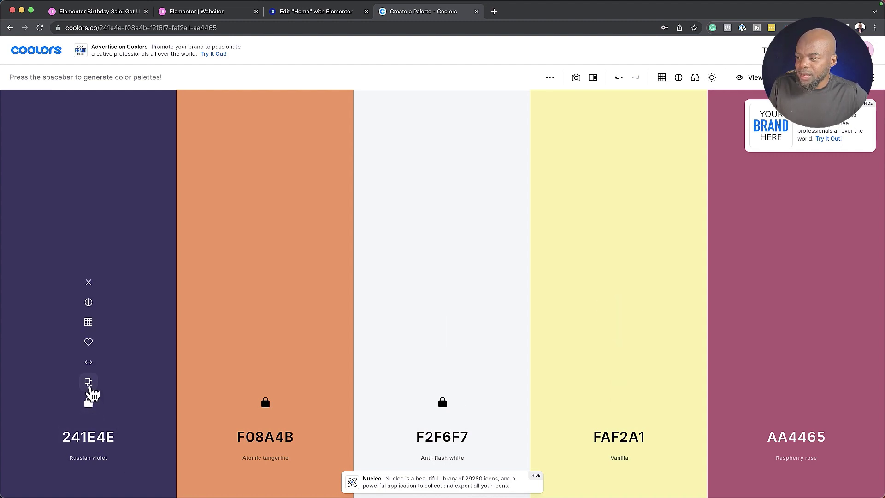
# Copy Russian violet 241E4E from the palette and set it as the Primary global color in the Elementor editor
pyautogui.click(88, 382)
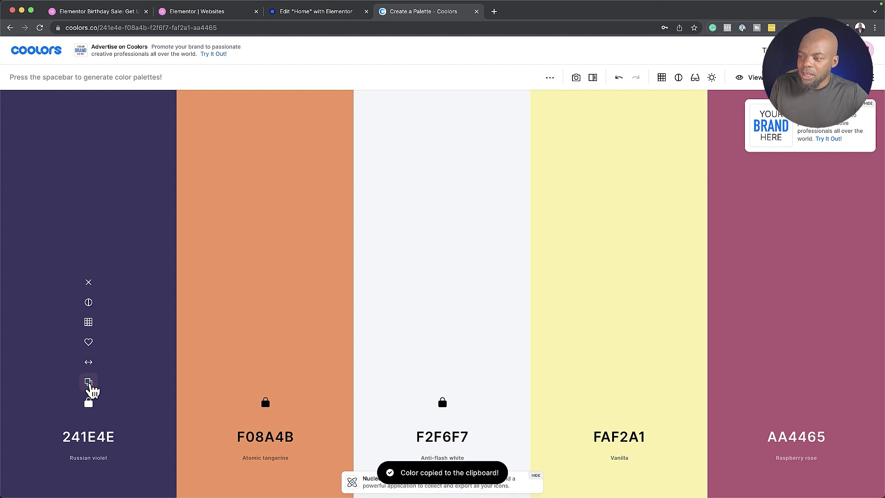
pyautogui.click(90, 383)
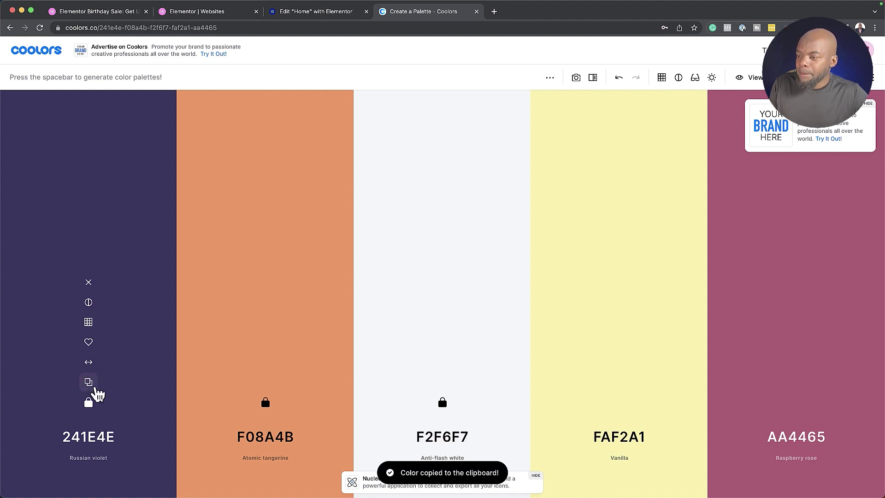
pyautogui.click(322, 12)
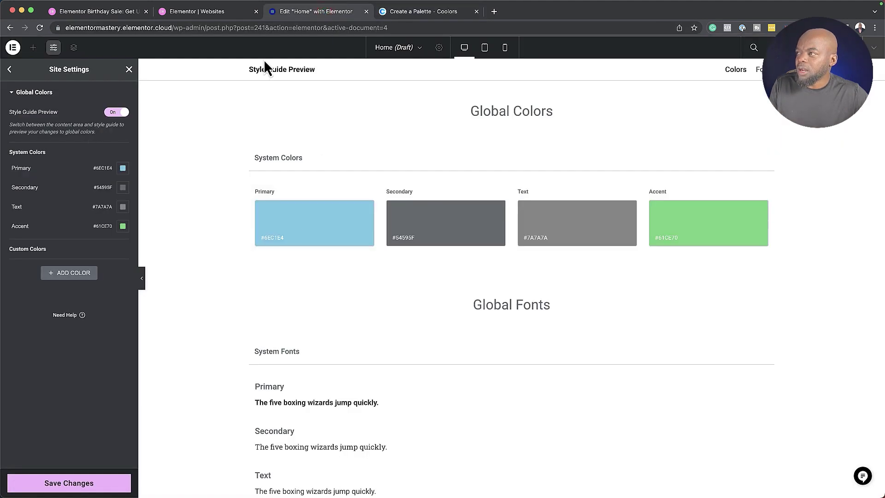
pyautogui.click(309, 223)
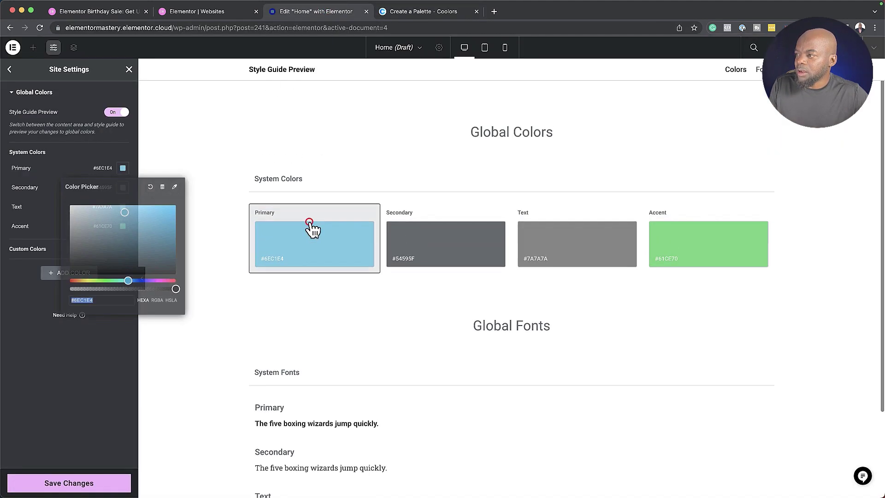
pyautogui.doubleClick(106, 299)
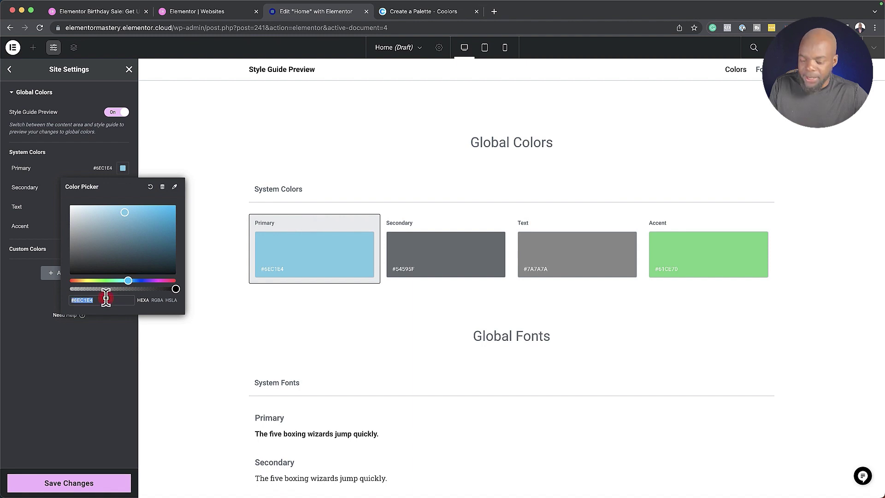
pyautogui.press('super+v')
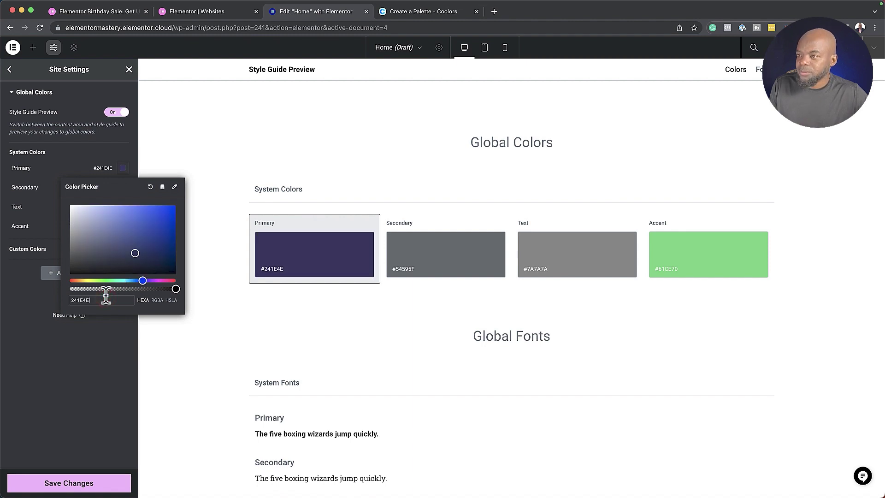
pyautogui.click(188, 347)
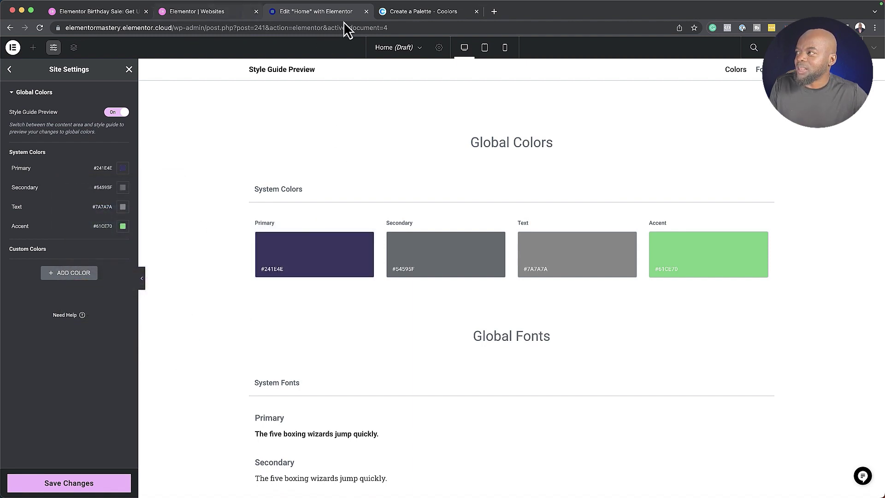
# Copy Atomic tangerine F08A4B from the Coolors palette and set it as the Accent global color in Elementor
pyautogui.click(394, 13)
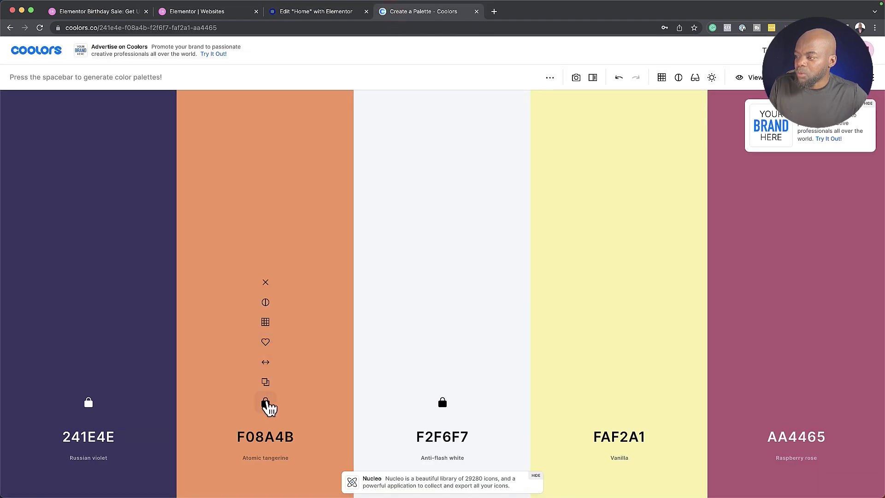
pyautogui.click(268, 383)
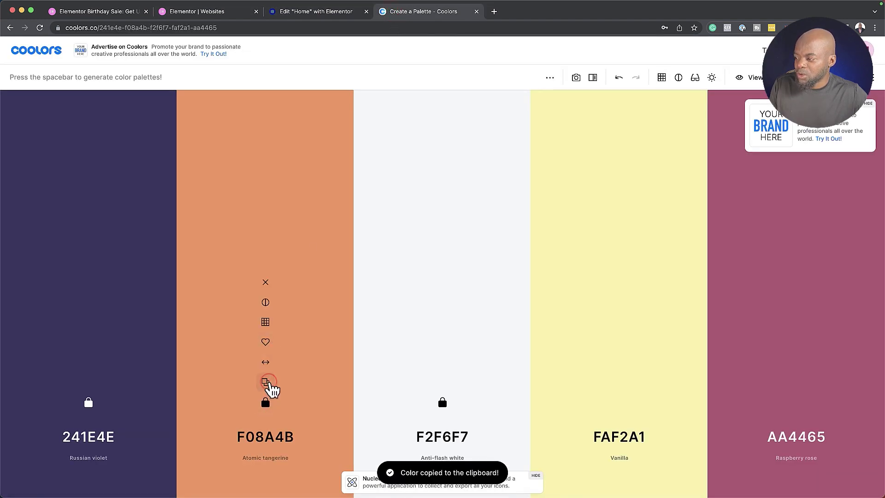
pyautogui.click(339, 16)
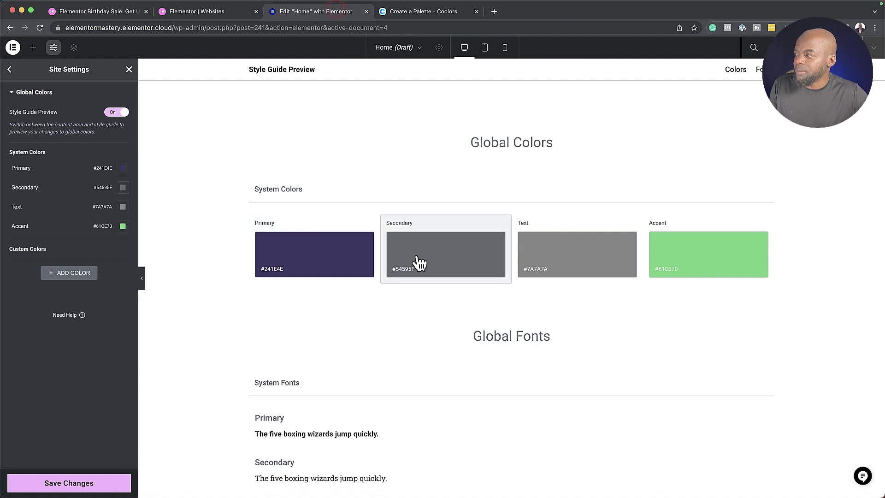
pyautogui.click(692, 249)
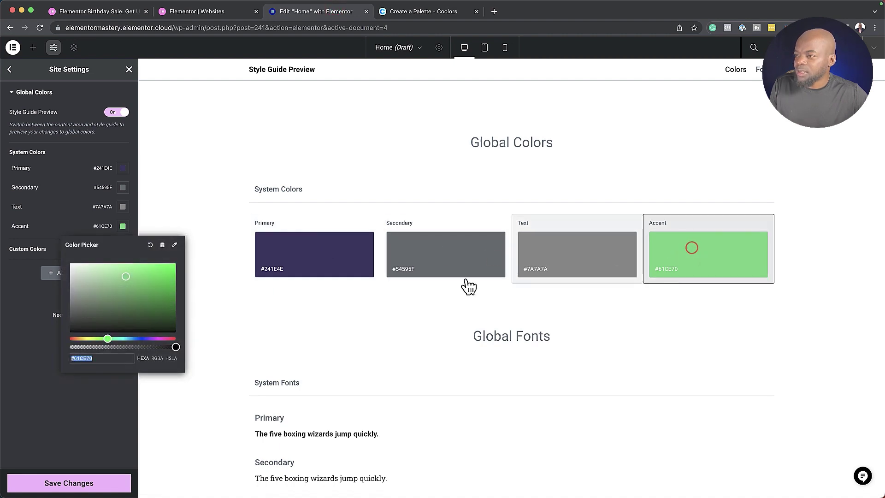
pyautogui.click(107, 355)
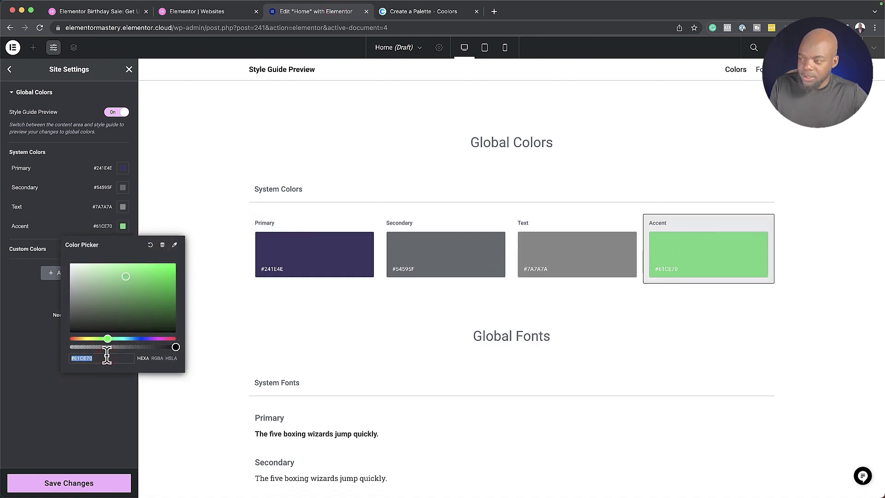
pyautogui.press('super+v')
# Copy Anti-flash white F2F6F7 from the Coolors palette and set it as the Secondary global color in Elementor
pyautogui.click(413, 12)
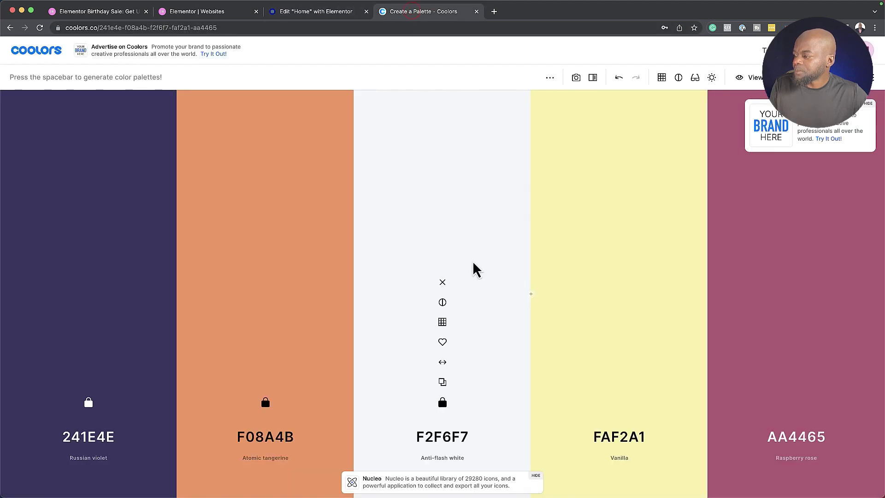
pyautogui.click(442, 381)
pyautogui.click(339, 11)
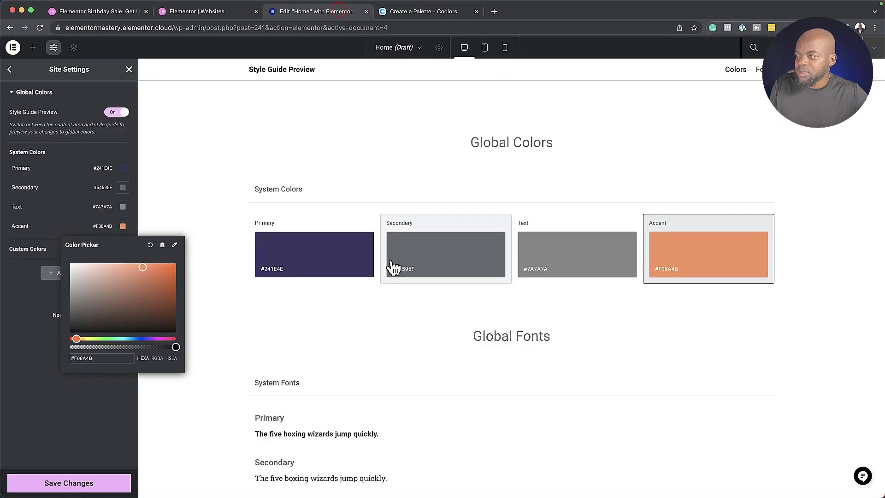
pyautogui.click(446, 266)
pyautogui.doubleClick(105, 321)
pyautogui.press('super+v')
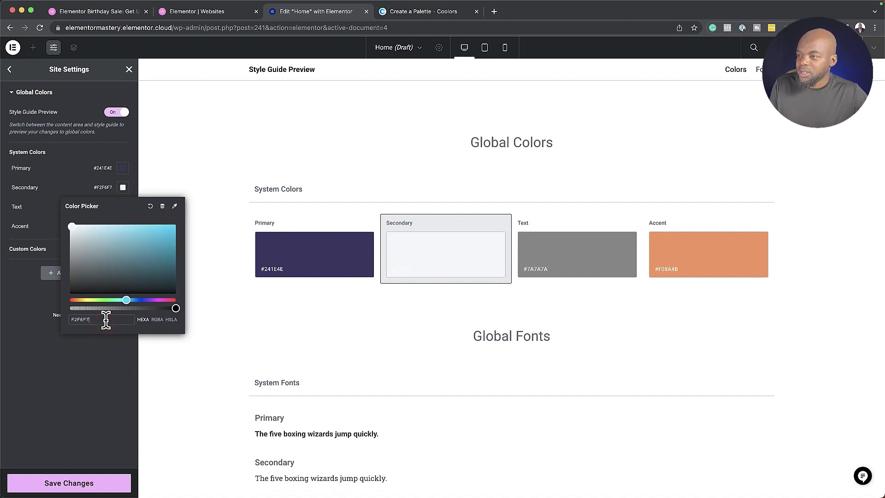
# Darken the Text global color to the dark gray #2F2F2F
pyautogui.click(576, 252)
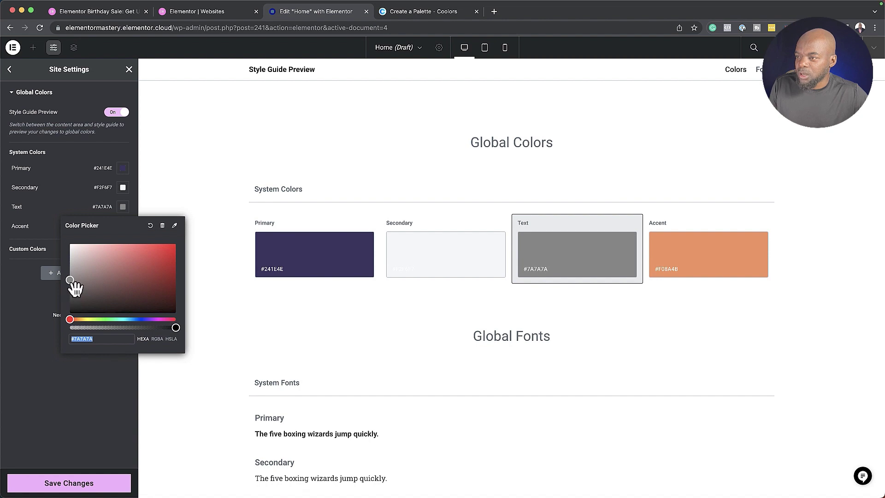
pyautogui.moveTo(71, 284); pyautogui.dragTo(64, 300)
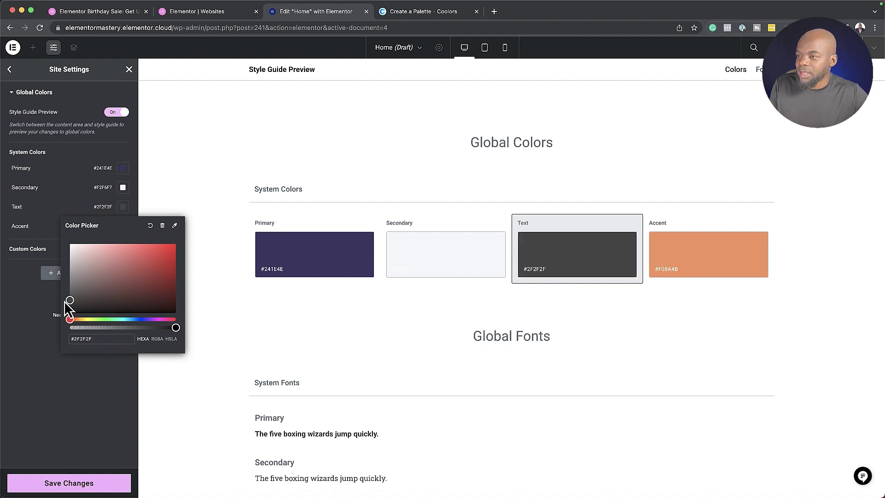
pyautogui.click(289, 345)
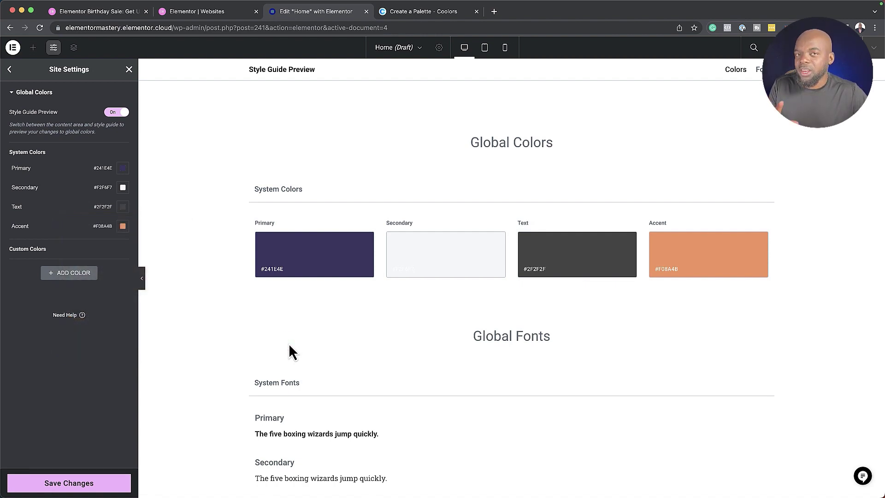
# Set the font family of the Primary global font to Poppins
pyautogui.scroll(-1, 331, 354)
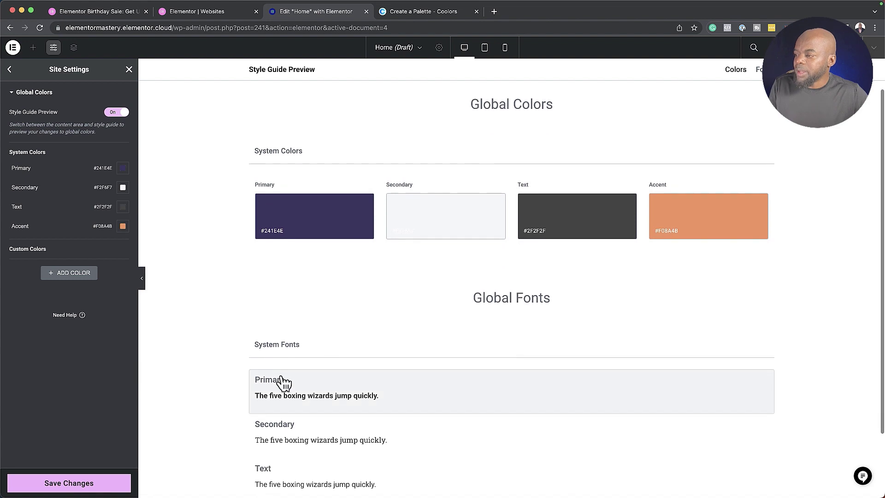
pyautogui.scroll(-2, 341, 395)
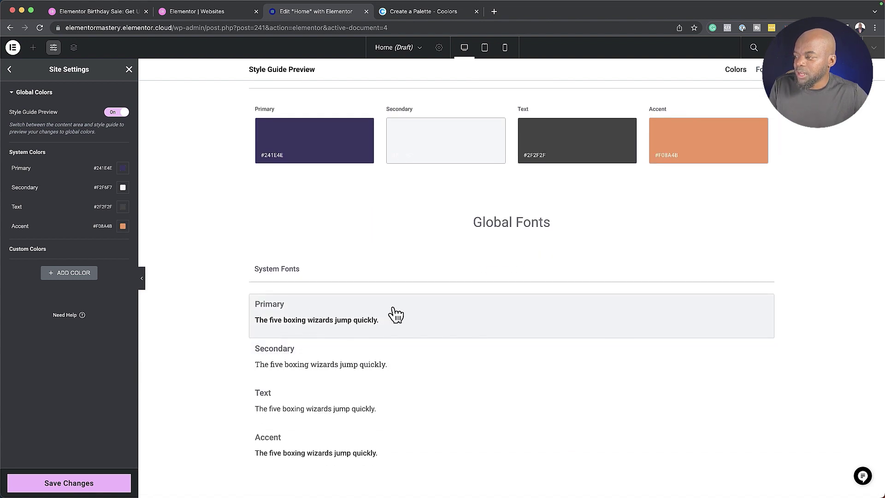
pyautogui.click(392, 306)
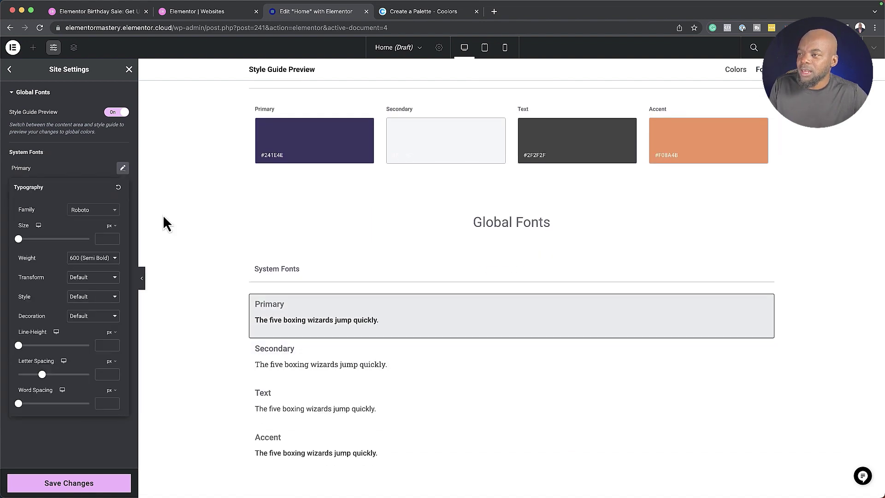
pyautogui.click(87, 213)
pyautogui.write('poppins')
pyautogui.click(91, 249)
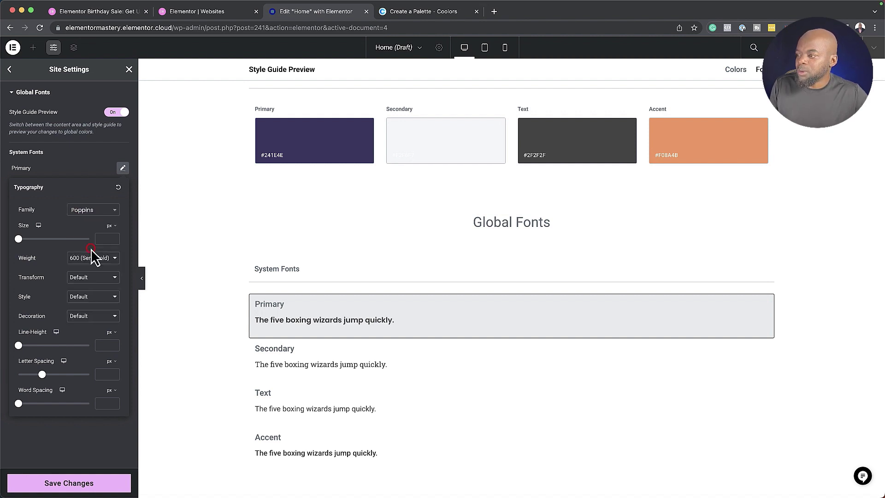
# Set the font family of the Secondary global font to Poppins
pyautogui.scroll(1, 308, 226)
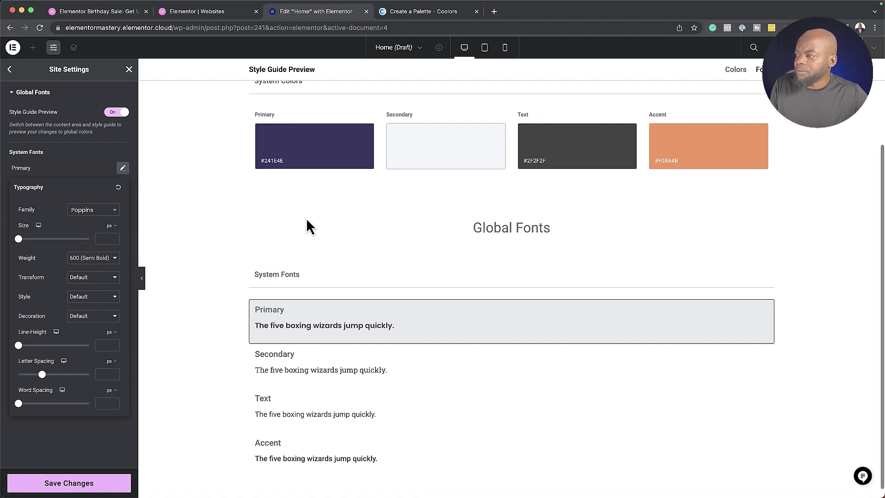
pyautogui.scroll(3, 306, 223)
pyautogui.scroll(-3, 328, 325)
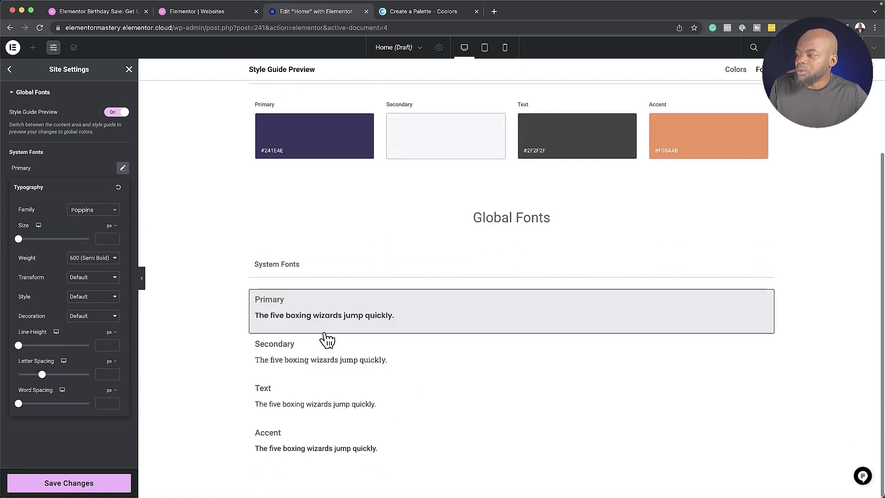
pyautogui.click(343, 357)
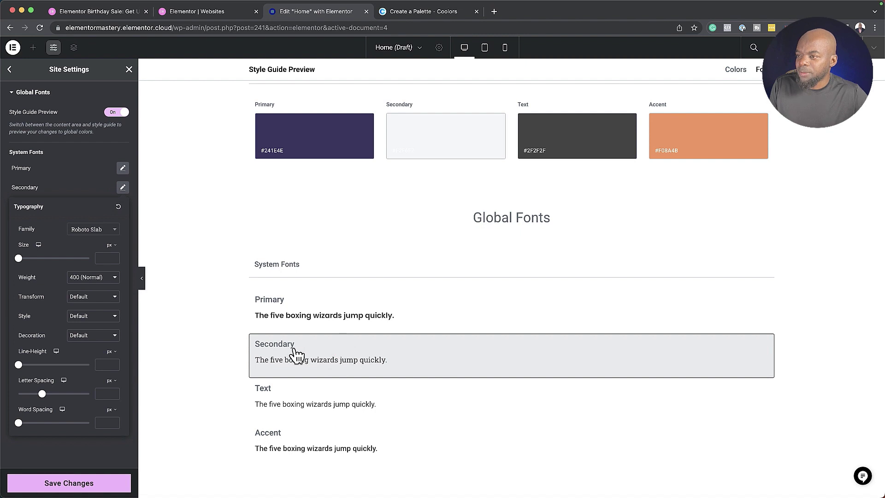
pyautogui.click(95, 231)
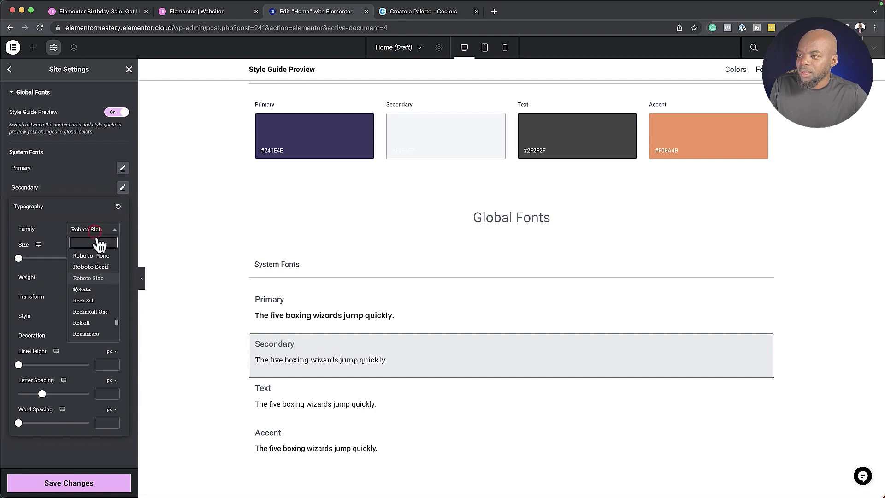
pyautogui.write('popp')
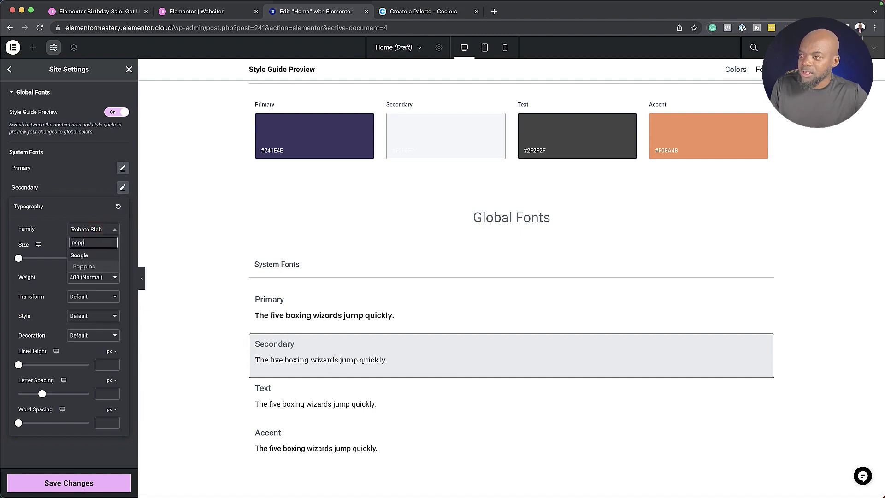
pyautogui.click(83, 266)
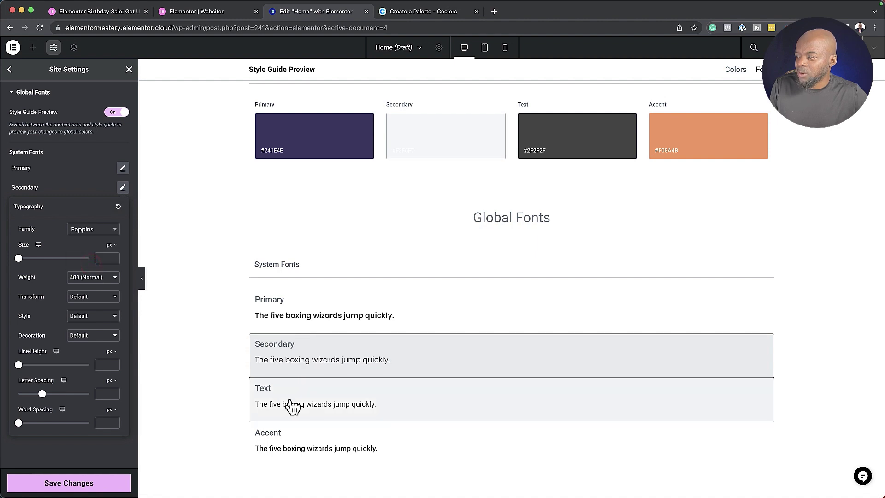
# Set the font family of the Text global font to Poppins
pyautogui.click(312, 398)
pyautogui.click(91, 248)
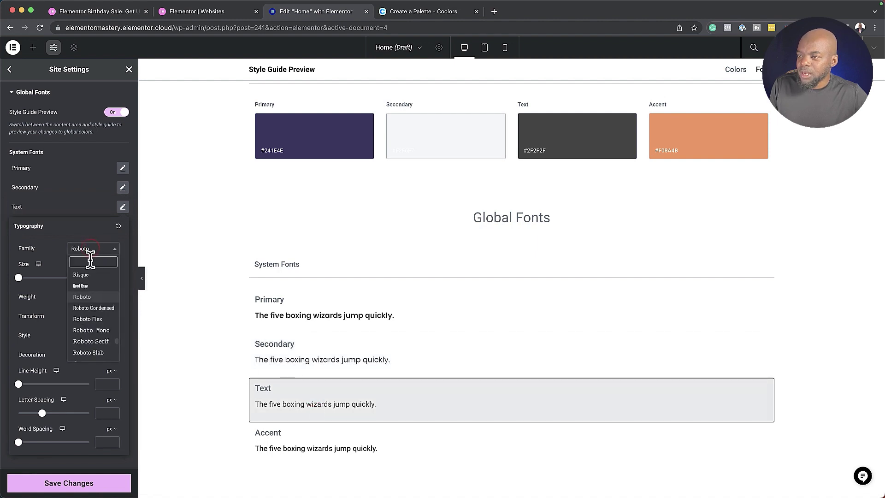
pyautogui.write('popp')
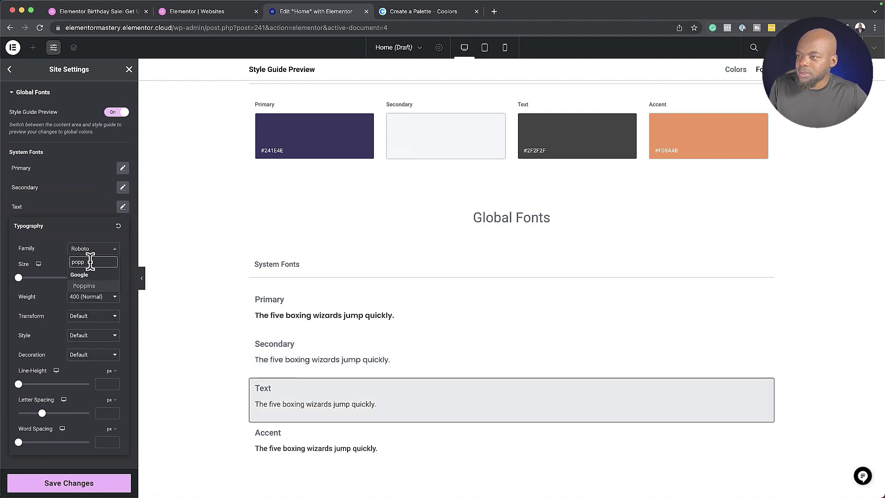
pyautogui.click(93, 289)
# Set the font family of the Accent global font to Poppins and save the site settings
pyautogui.click(360, 442)
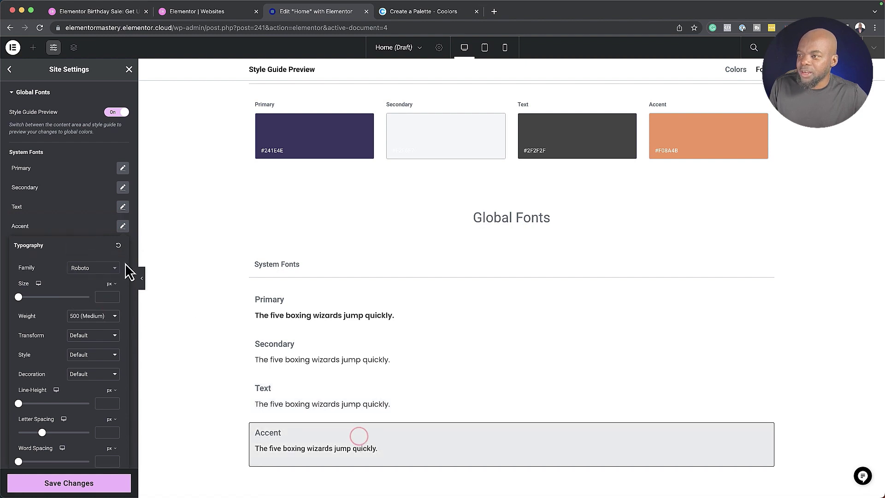
pyautogui.click(86, 272)
pyautogui.write('popp')
pyautogui.click(95, 306)
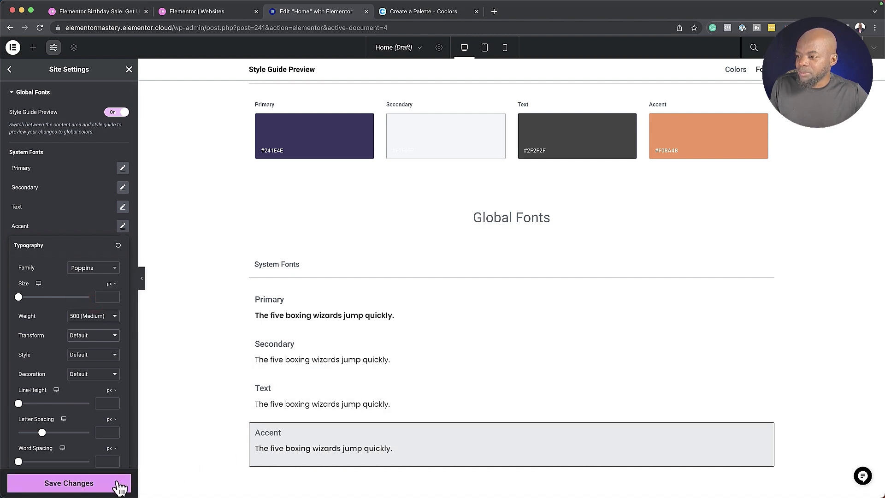
pyautogui.click(116, 483)
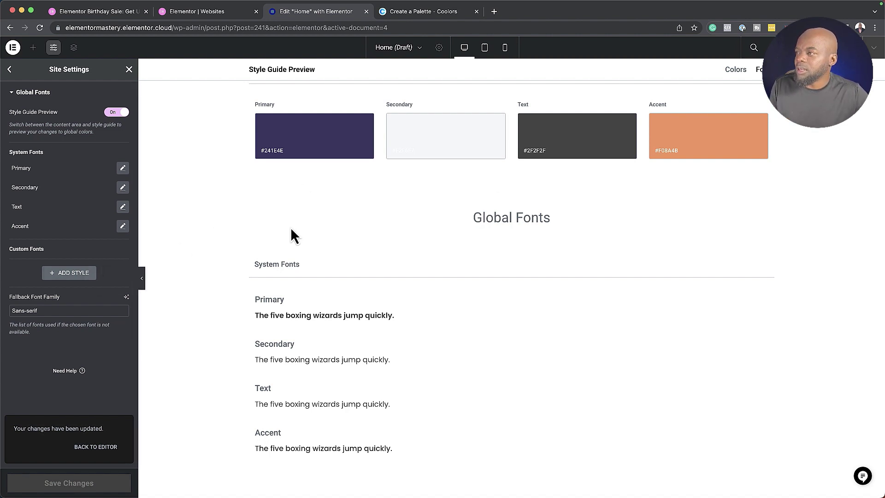
pyautogui.scroll(3, 290, 227)
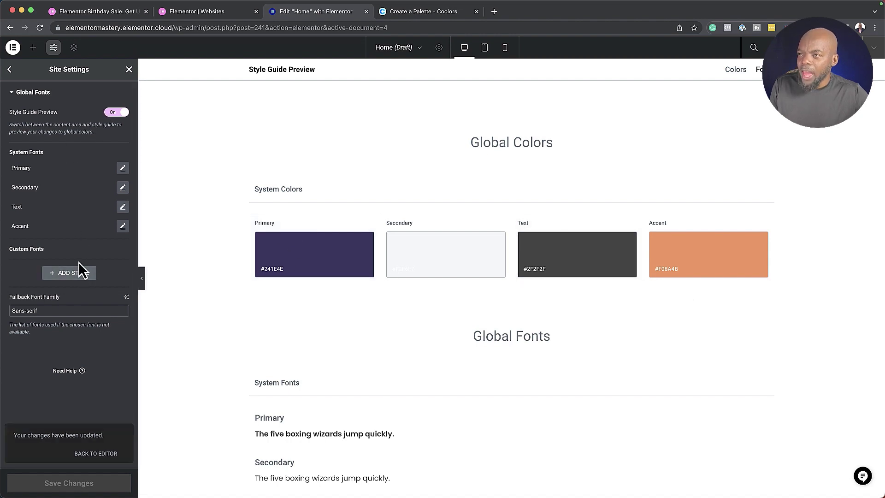
pyautogui.click(737, 74)
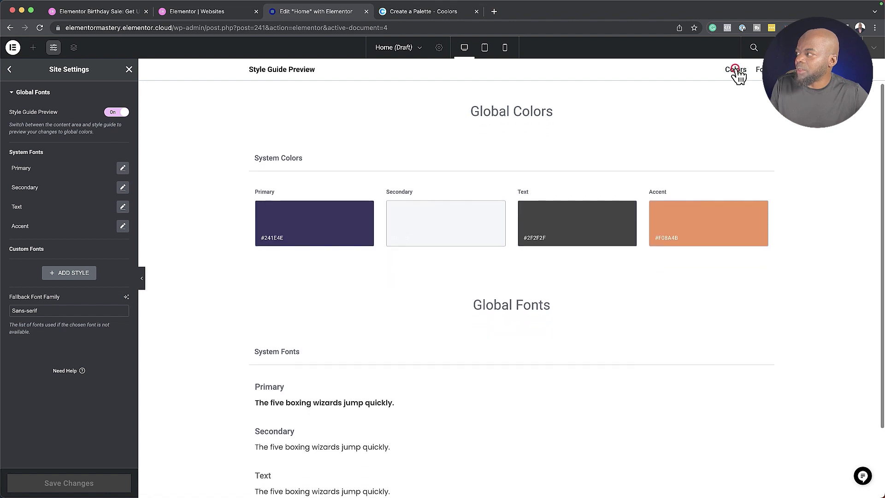
pyautogui.click(73, 274)
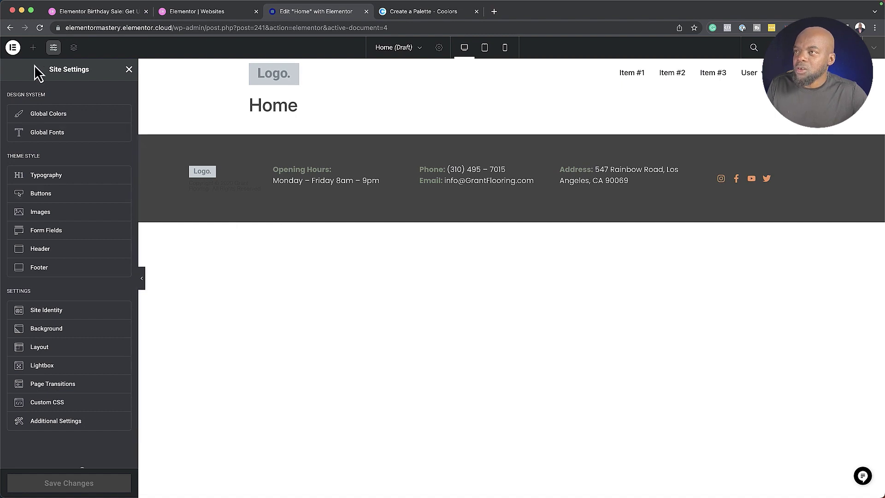
# Start a new Header template in the Theme Builder and dismiss the block library without inserting a design
pyautogui.click(13, 48)
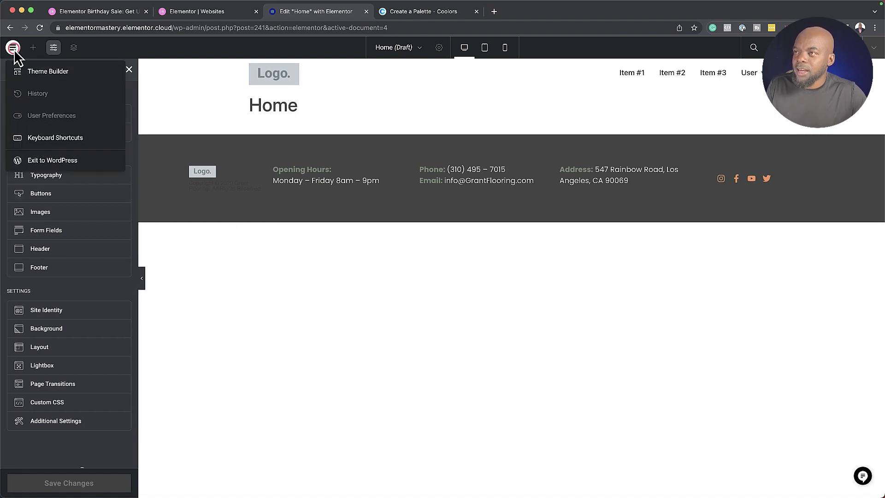
pyautogui.click(48, 72)
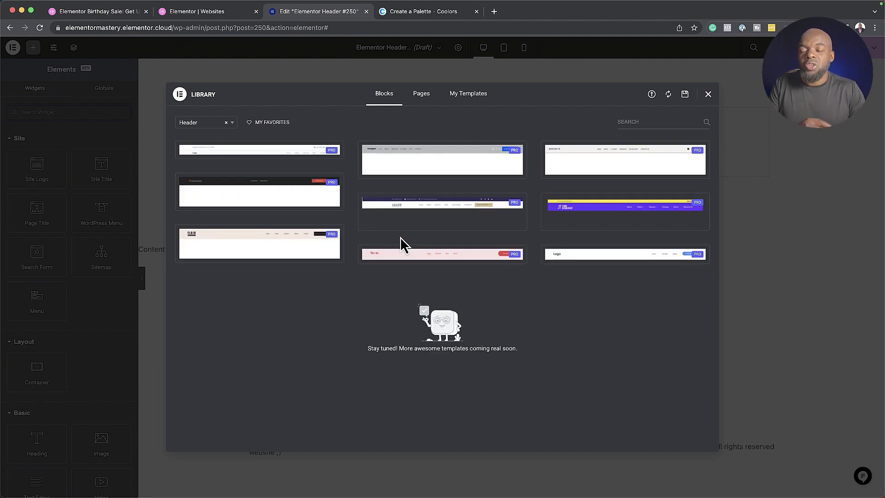
pyautogui.moveTo(369, 218)
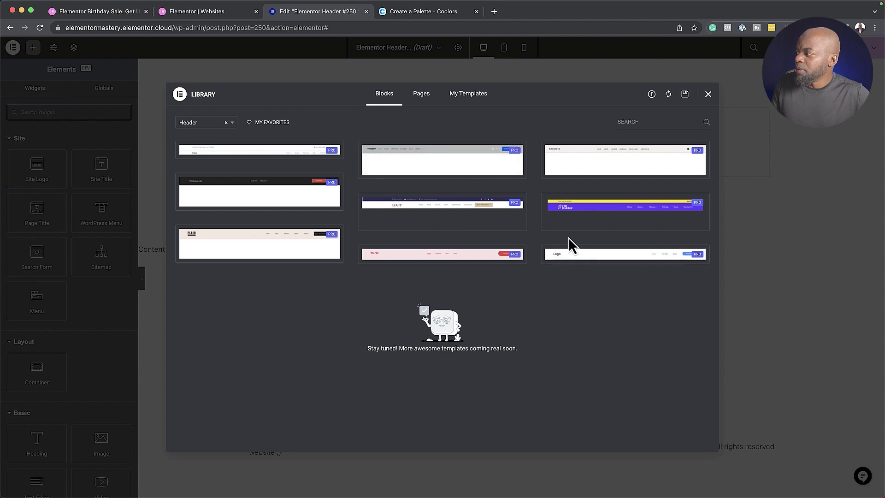
pyautogui.moveTo(604, 167)
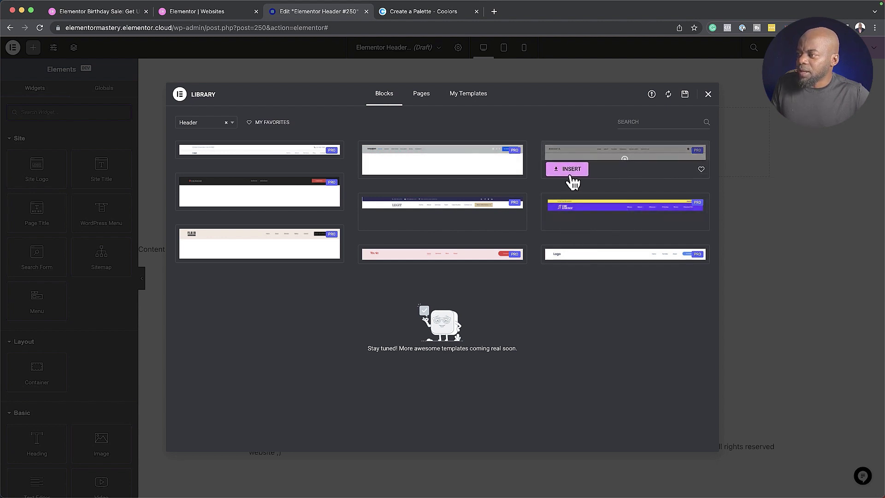
pyautogui.moveTo(286, 240)
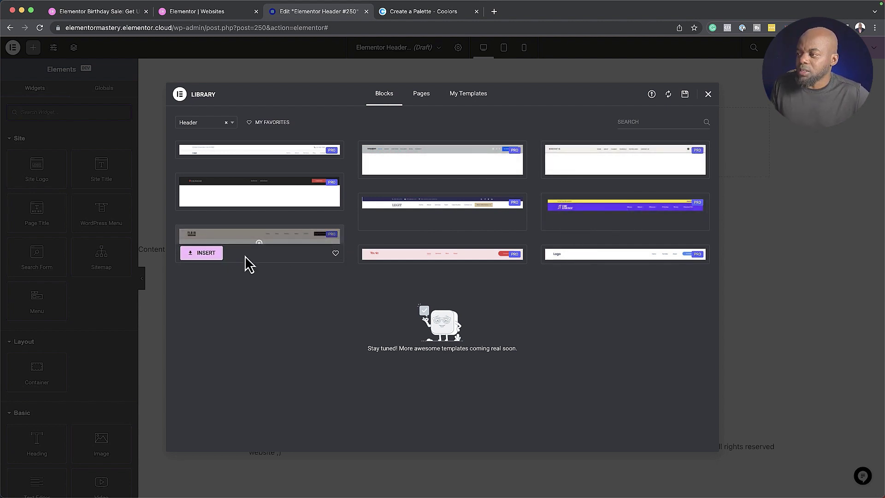
pyautogui.click(708, 94)
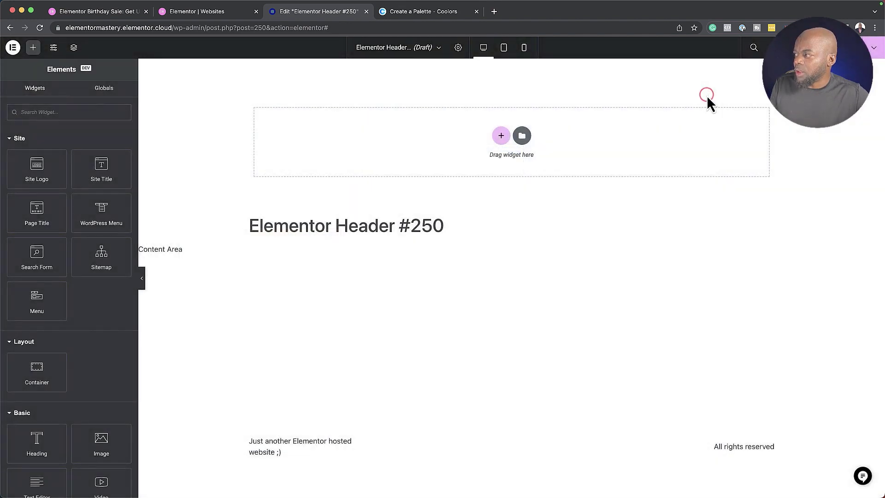
# Add a column-direction container to the header template and place a Site Logo widget in it
pyautogui.click(504, 133)
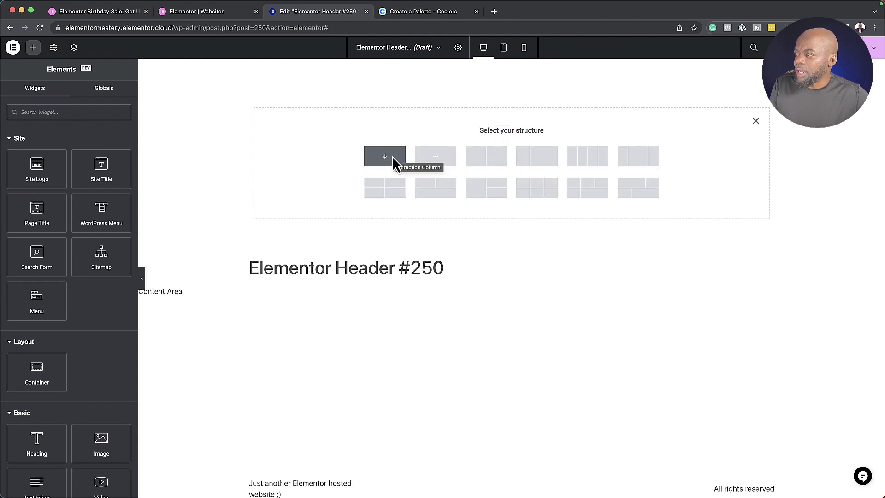
pyautogui.click(392, 156)
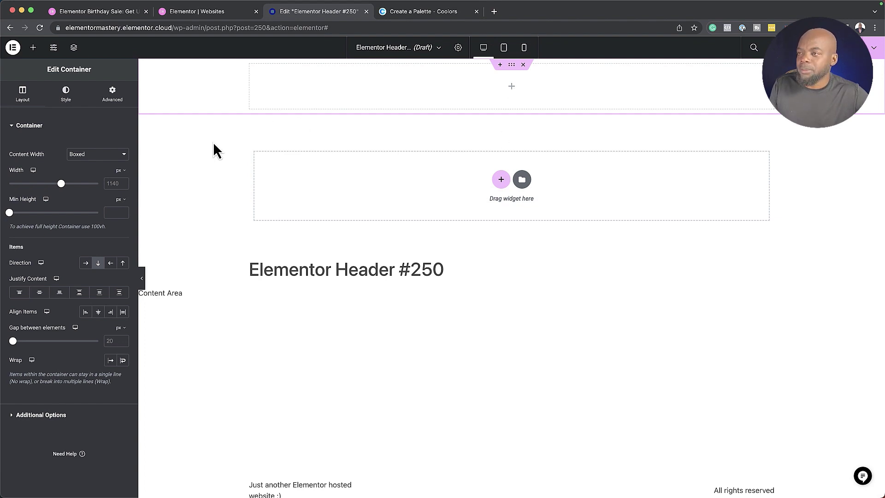
pyautogui.click(32, 48)
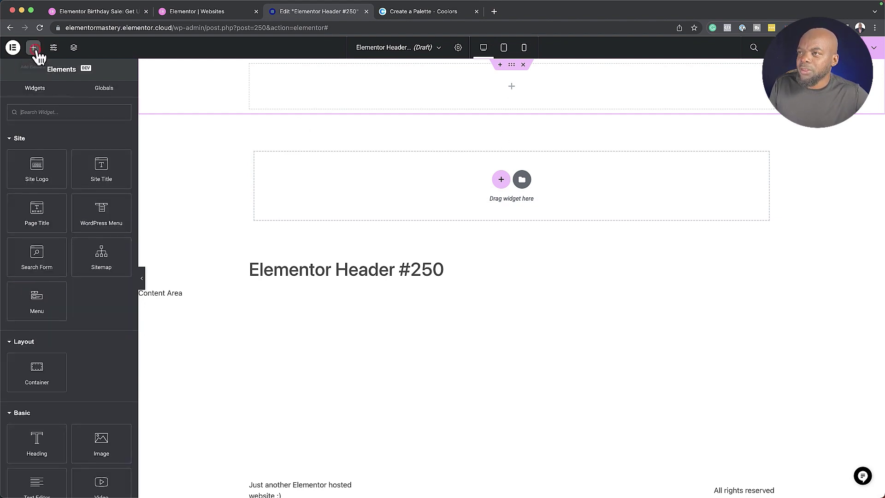
pyautogui.click(49, 113)
pyautogui.write('logo')
pyautogui.moveTo(50, 143); pyautogui.dragTo(306, 97)
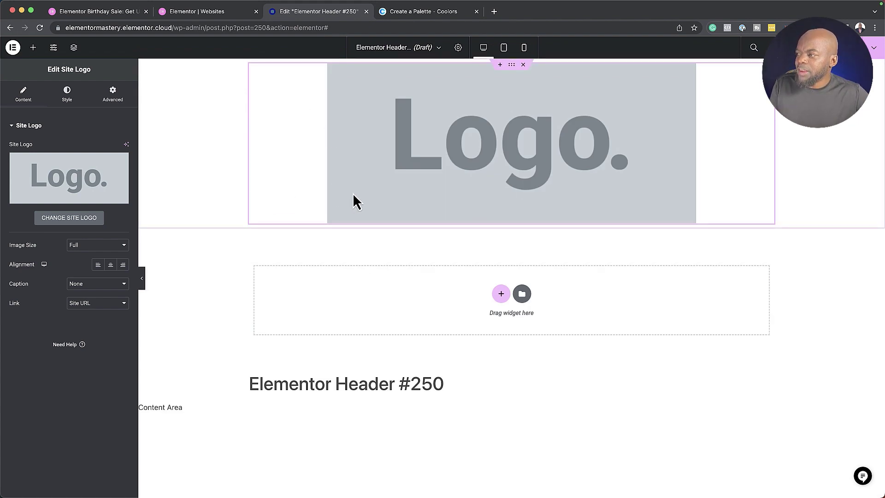
# Add a WordPress Menu widget below the site logo and set the header container's direction to a horizontal row
pyautogui.click(33, 48)
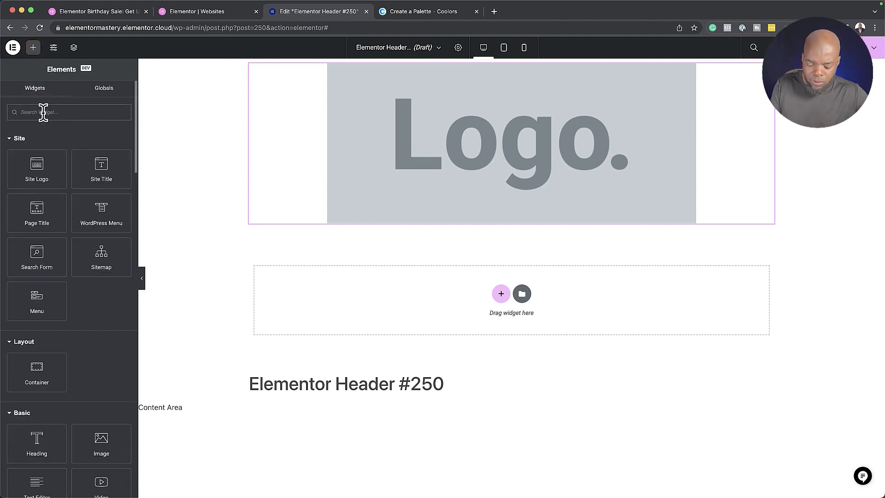
pyautogui.write('menu')
pyautogui.moveTo(76, 140); pyautogui.dragTo(352, 223)
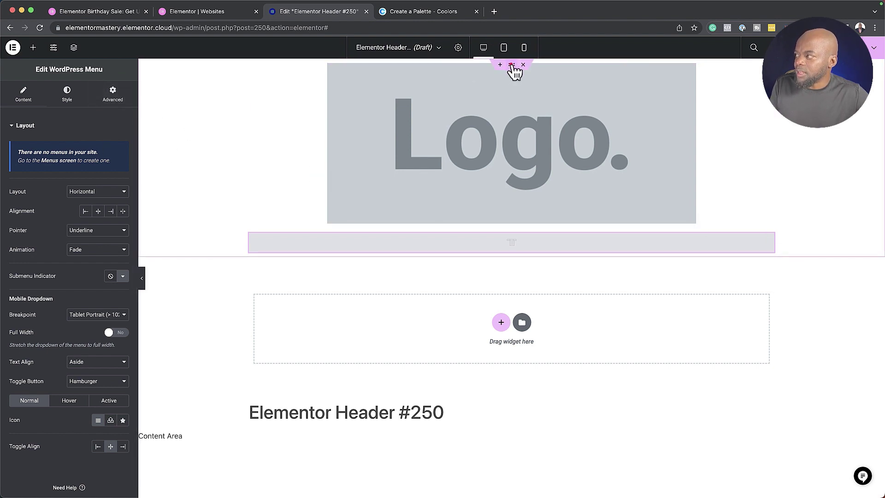
pyautogui.click(513, 70)
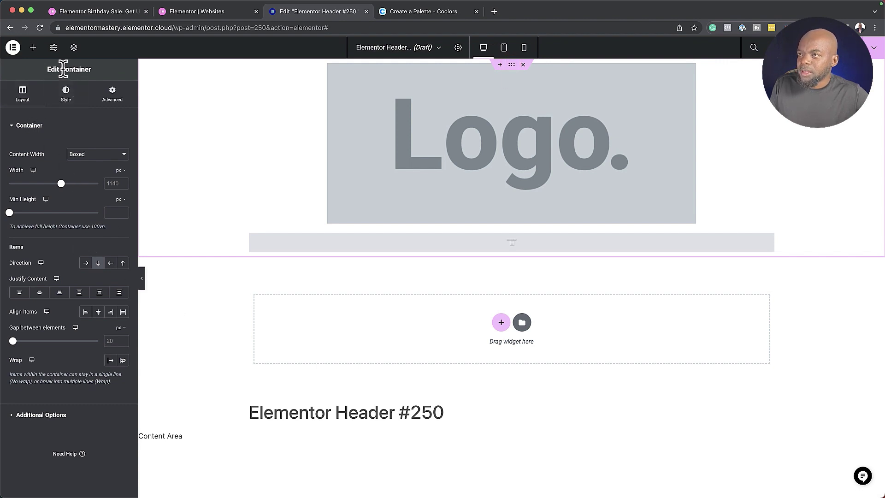
pyautogui.click(88, 262)
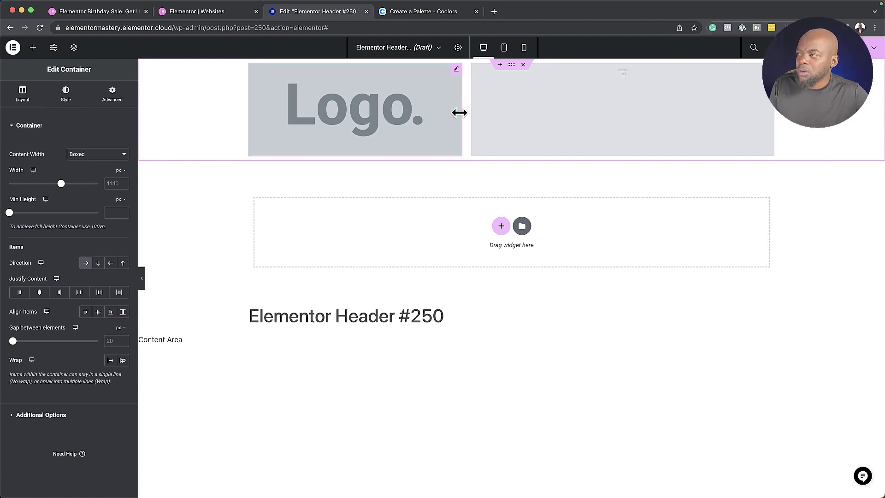
# Reduce the site logo's image width to under a third of its column and align the logo left
pyautogui.click(457, 69)
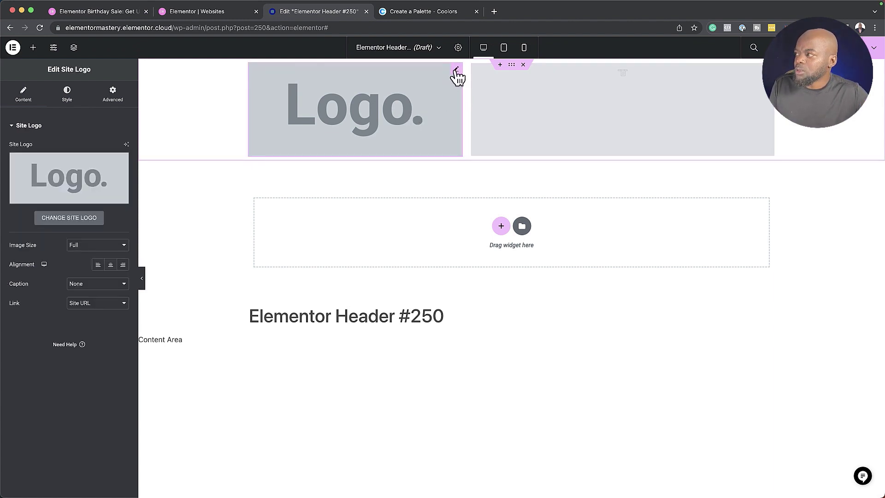
pyautogui.click(67, 93)
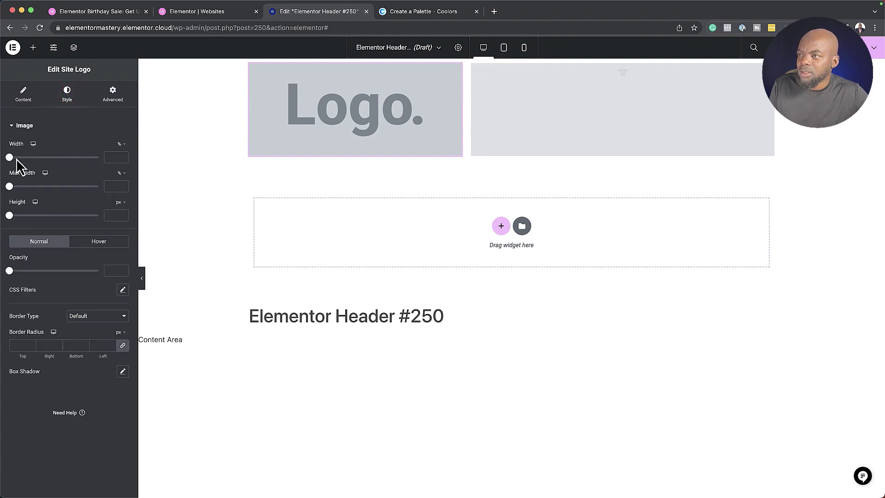
pyautogui.moveTo(11, 158); pyautogui.dragTo(32, 161)
pyautogui.click(23, 93)
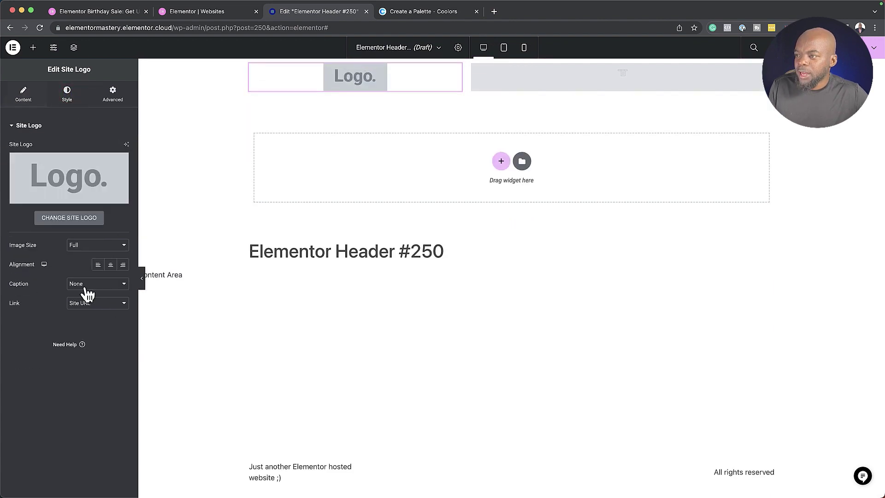
pyautogui.click(99, 265)
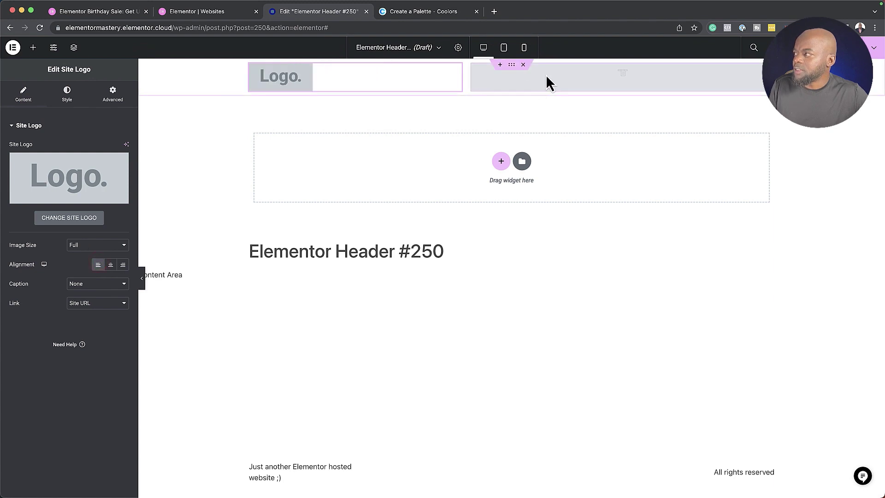
# Align the WordPress Menu widget to the right and open the layout settings of the header container
pyautogui.click(623, 76)
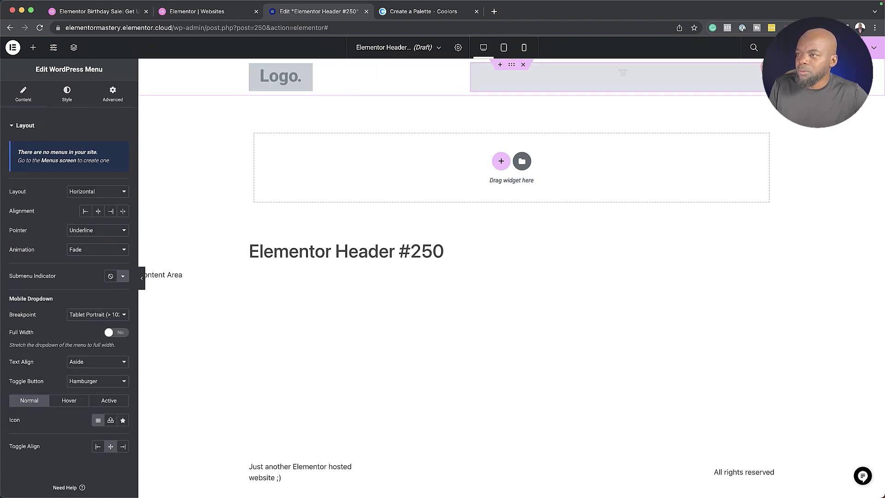
pyautogui.click(111, 211)
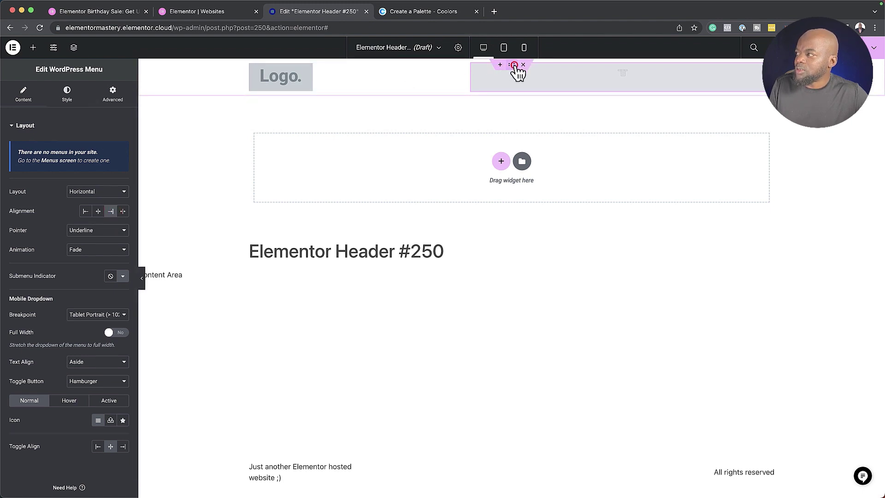
pyautogui.click(514, 65)
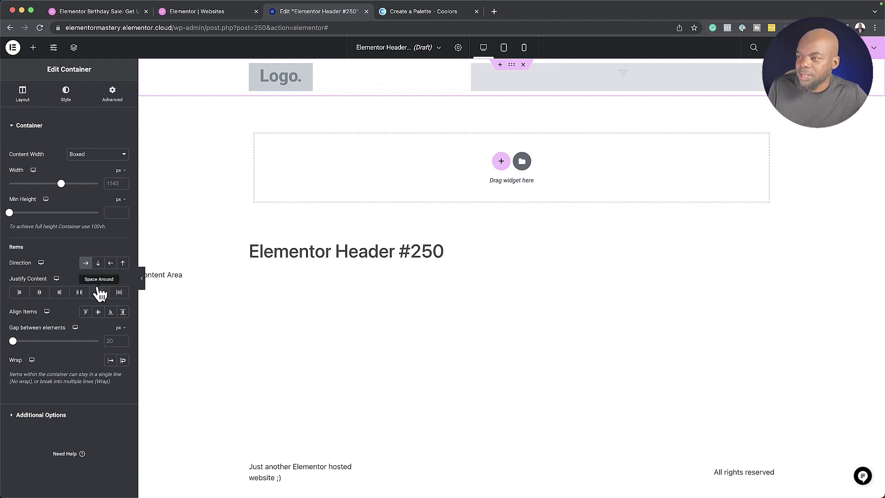
# Give the header container a classic background using the global Secondary color
pyautogui.click(66, 92)
pyautogui.click(91, 170)
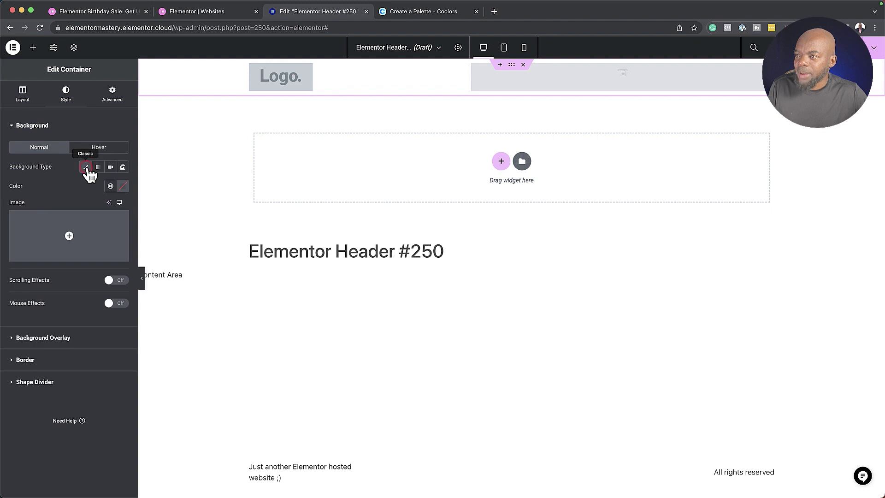
pyautogui.click(111, 186)
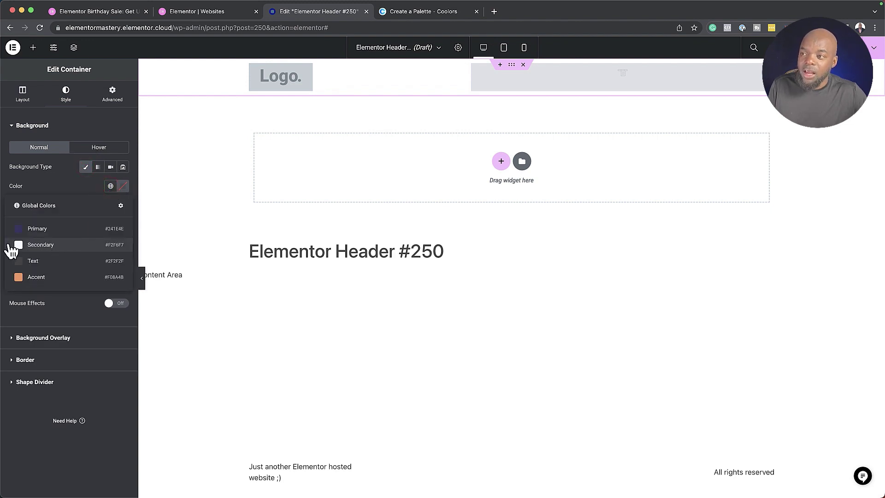
pyautogui.click(51, 249)
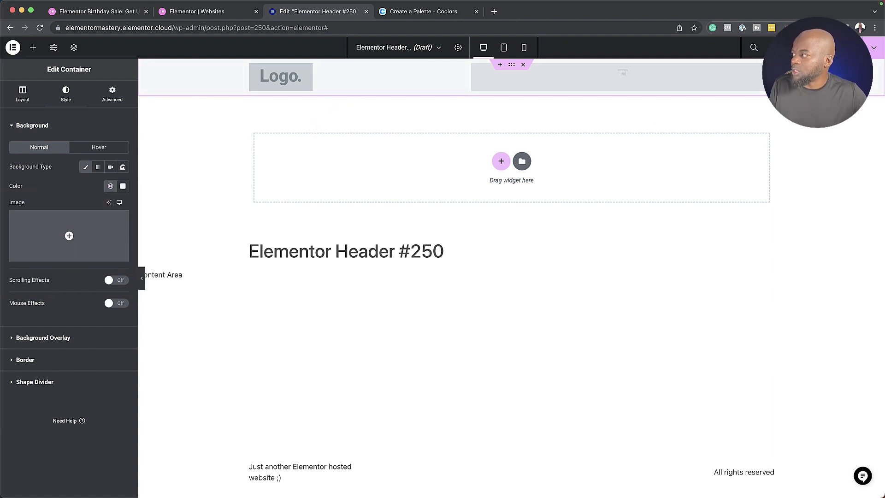
# Publish the header template with a display condition that includes the Entire Site
pyautogui.click(840, 47)
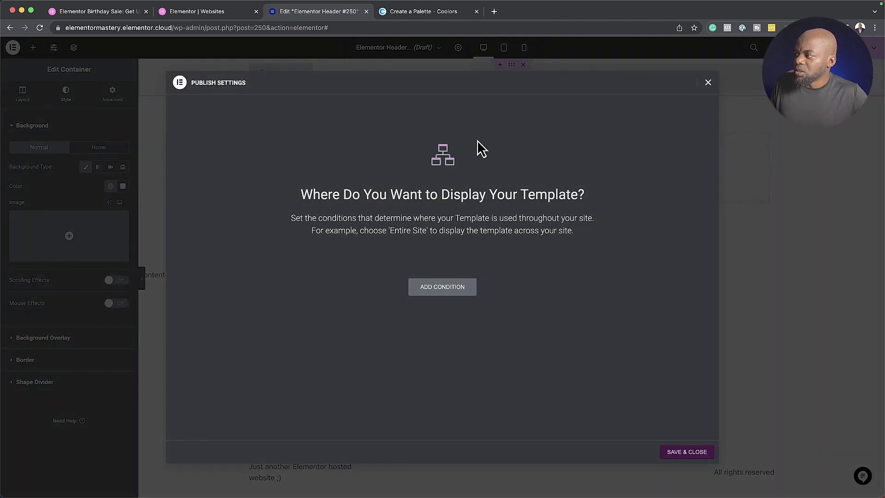
pyautogui.click(439, 287)
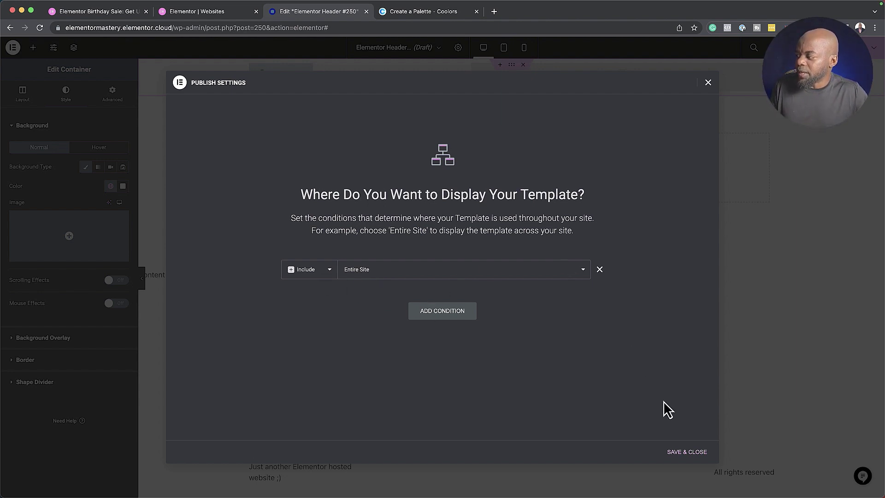
pyautogui.click(688, 452)
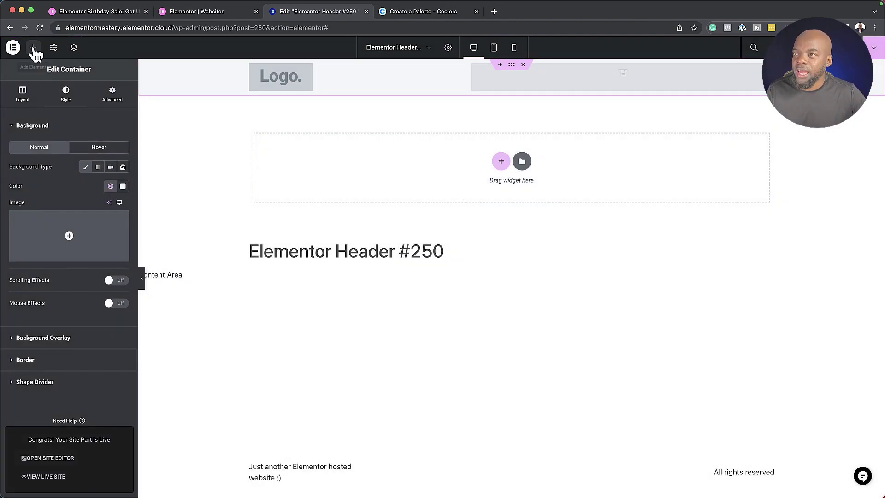
# Exit the header editor to WordPress and publish a new template titled About Us
pyautogui.click(13, 47)
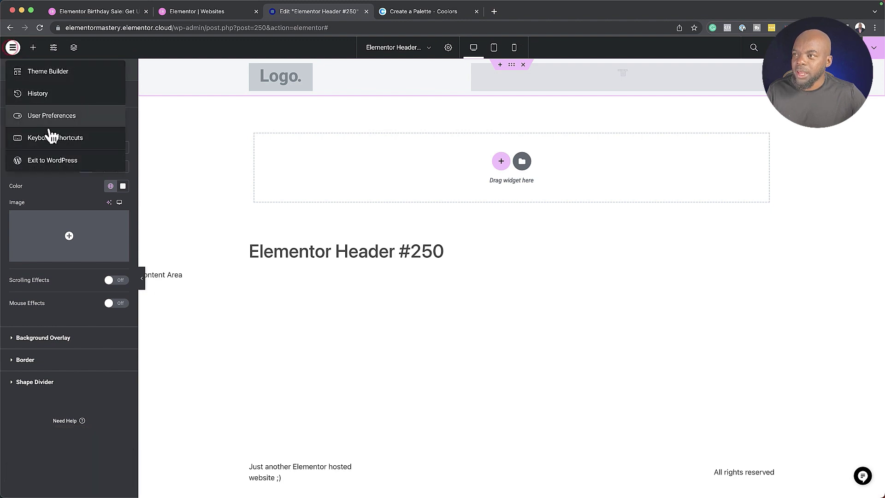
pyautogui.click(55, 161)
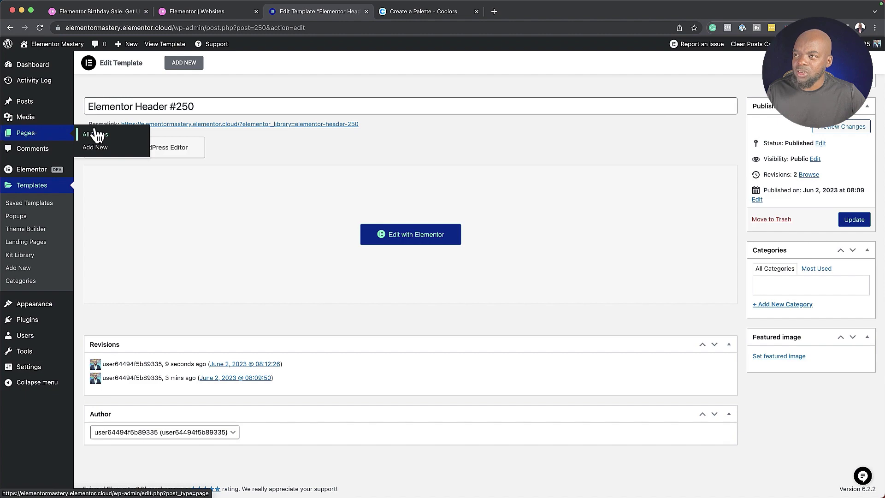
pyautogui.click(98, 152)
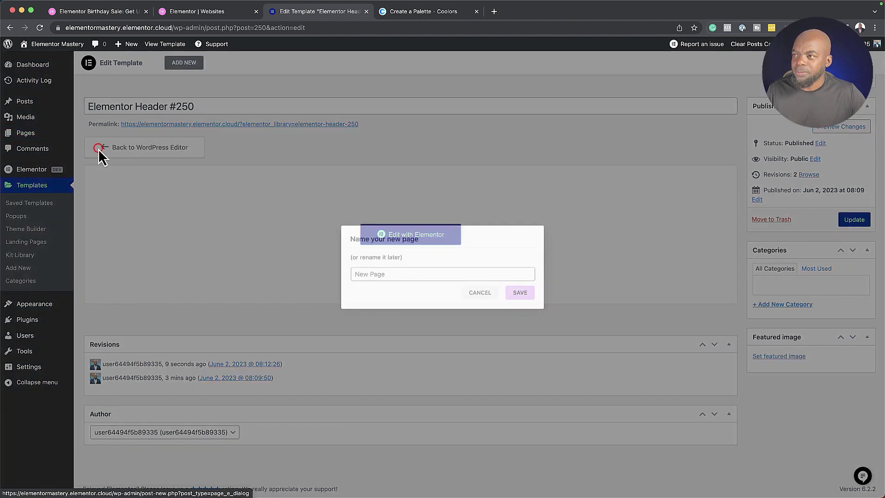
pyautogui.click(429, 276)
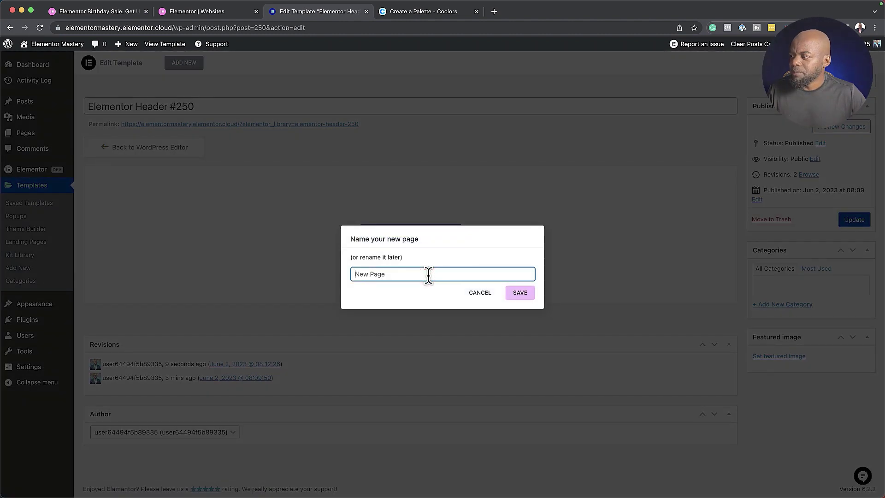
pyautogui.write('About Us')
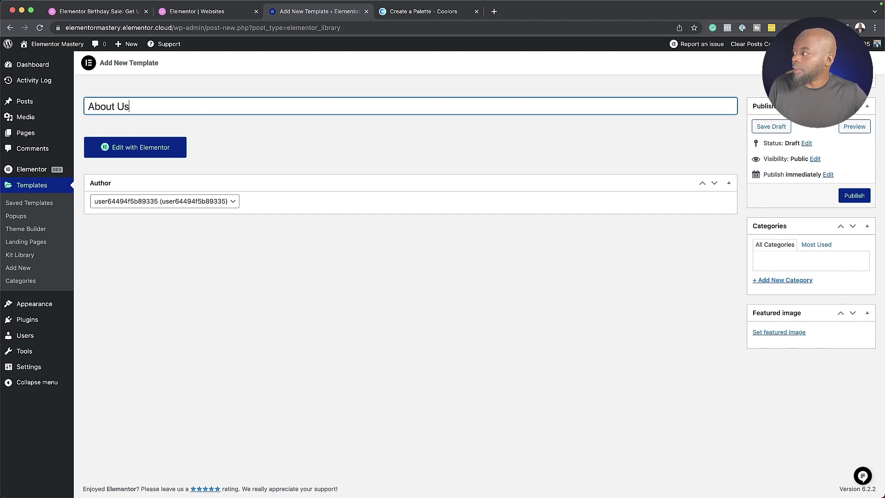
pyautogui.click(860, 196)
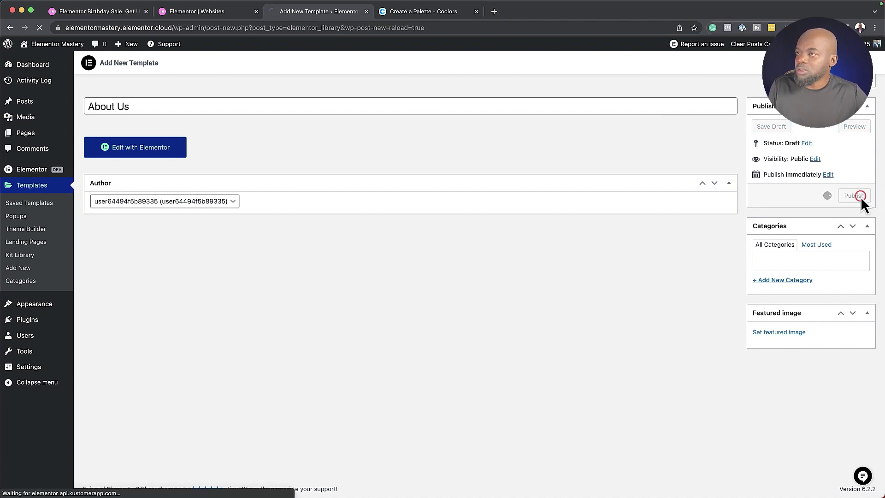
# Add and publish two more templates titled Contact and Blog
pyautogui.click(190, 64)
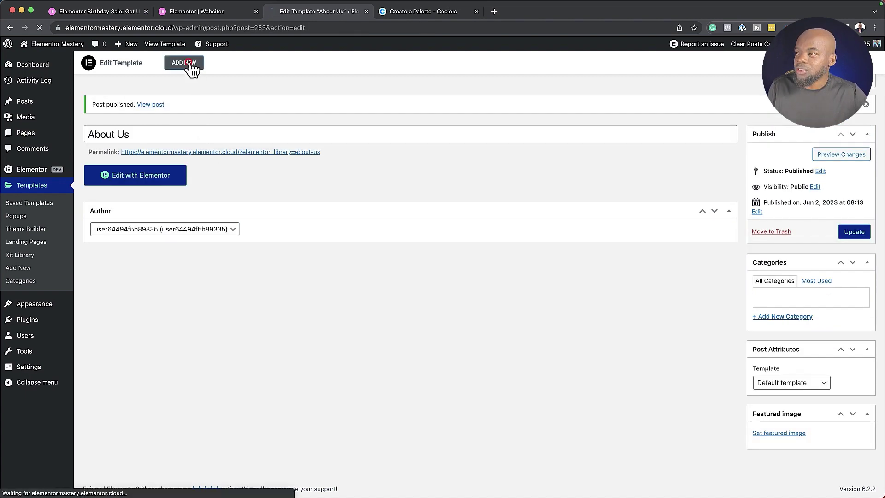
pyautogui.write('Contact')
pyautogui.click(854, 197)
pyautogui.click(190, 67)
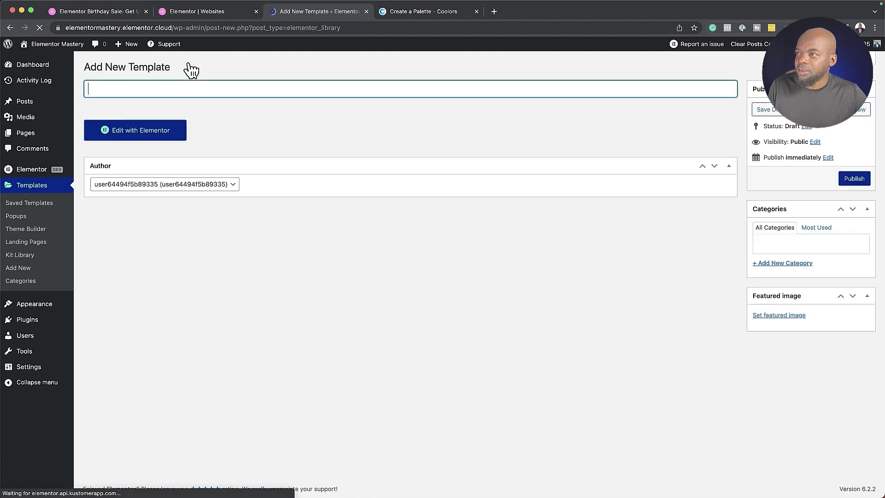
pyautogui.write('Blog')
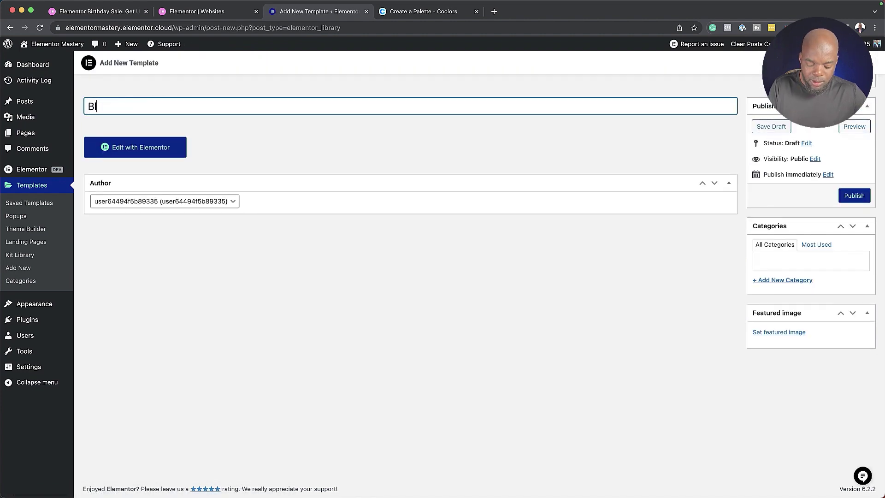
pyautogui.click(853, 197)
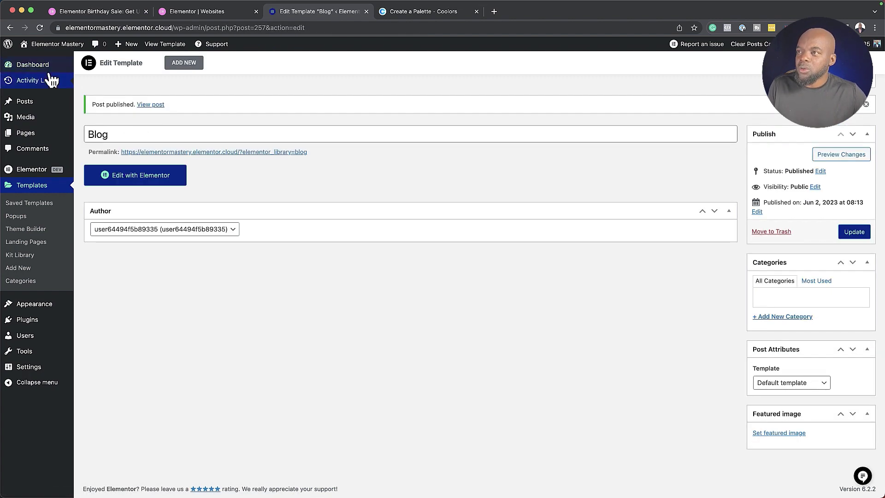
# Open the live site in a new browser tab and examine the published header
pyautogui.moveTo(54, 48)
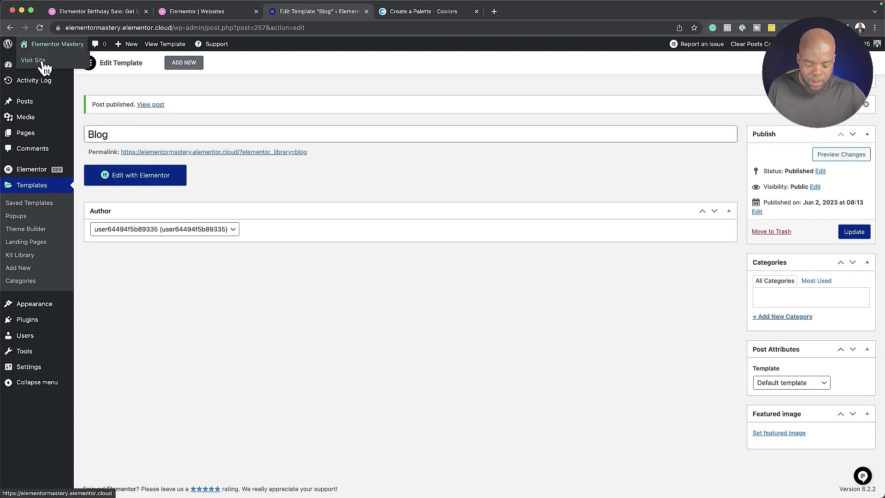
pyautogui.keyDown('super'); pyautogui.click(43, 62); pyautogui.keyUp('super')
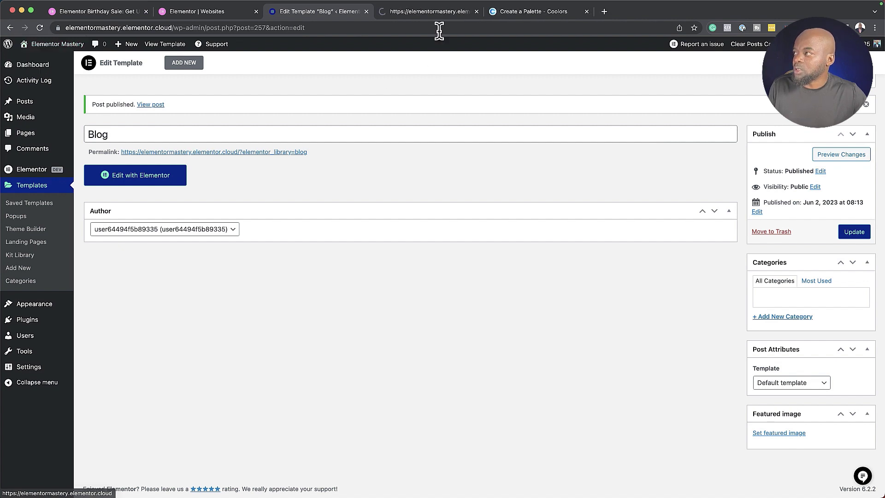
pyautogui.click(437, 15)
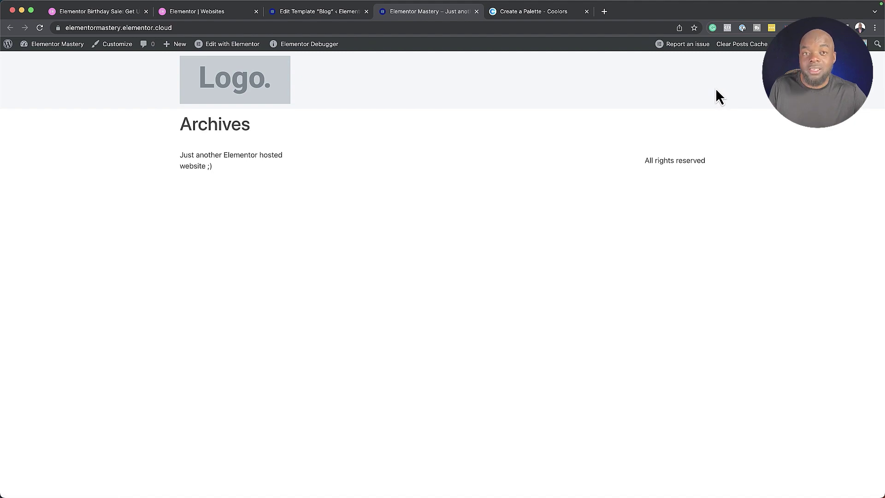
# Return to the WordPress admin and create a navigation menu named Main Menu
pyautogui.click(290, 17)
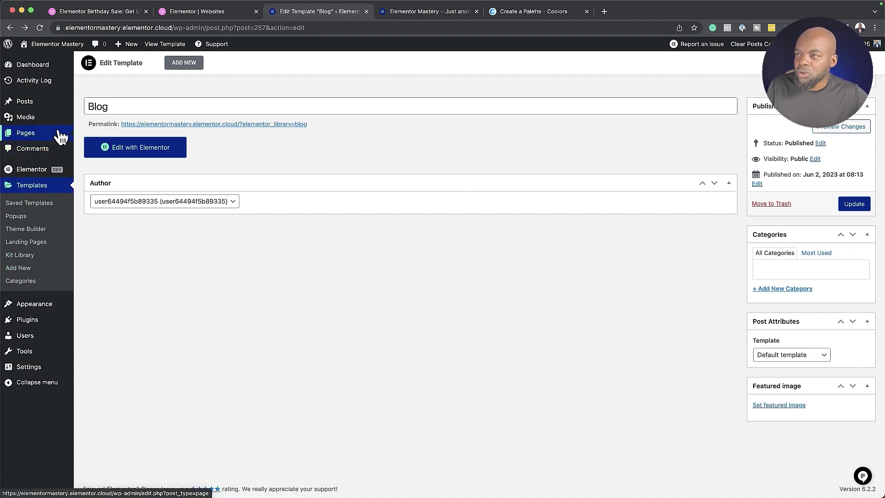
pyautogui.moveTo(55, 314)
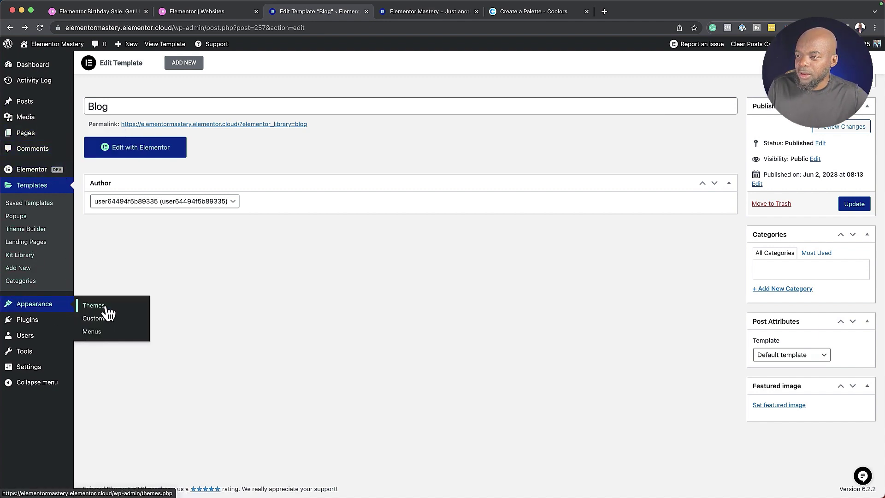
pyautogui.click(100, 332)
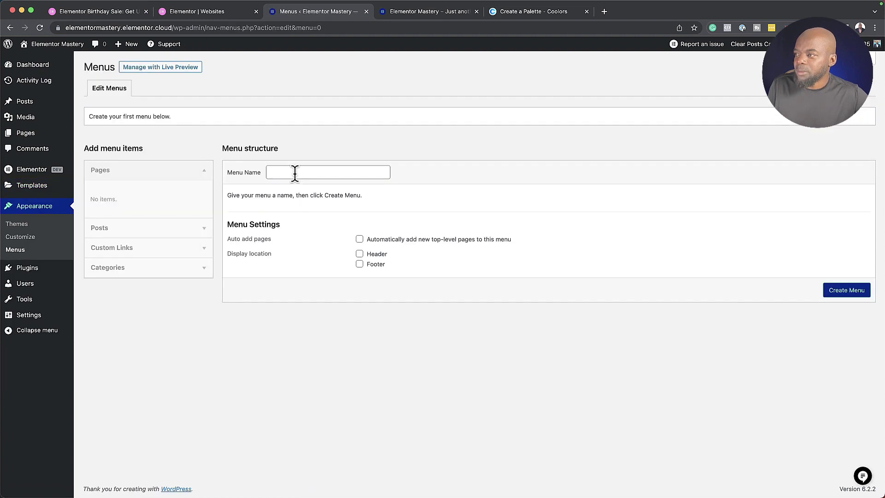
pyautogui.click(295, 173)
pyautogui.write('Main Menu')
pyautogui.click(854, 287)
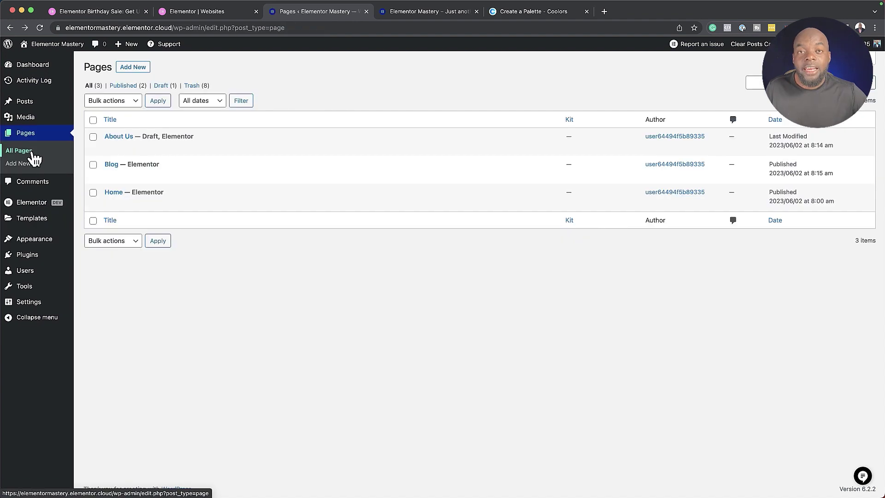
# Open the About Us draft page in the Elementor editor, publish it and return to the pages list
pyautogui.click(29, 153)
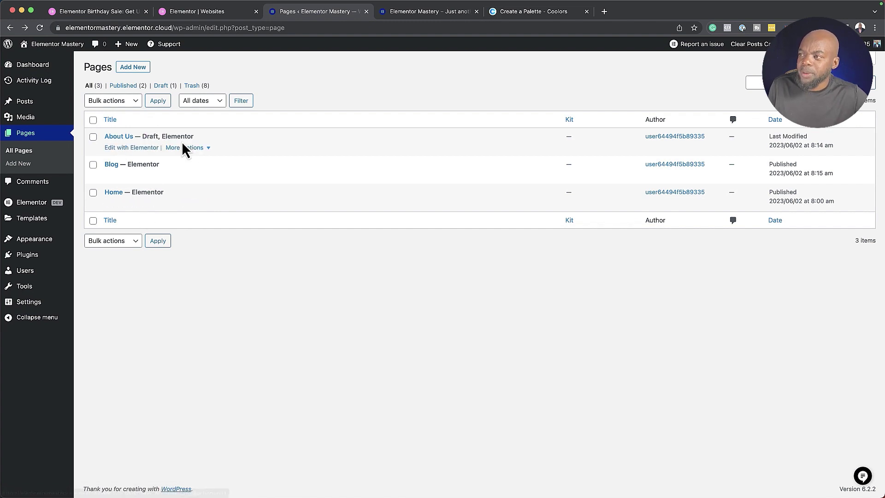
pyautogui.click(137, 148)
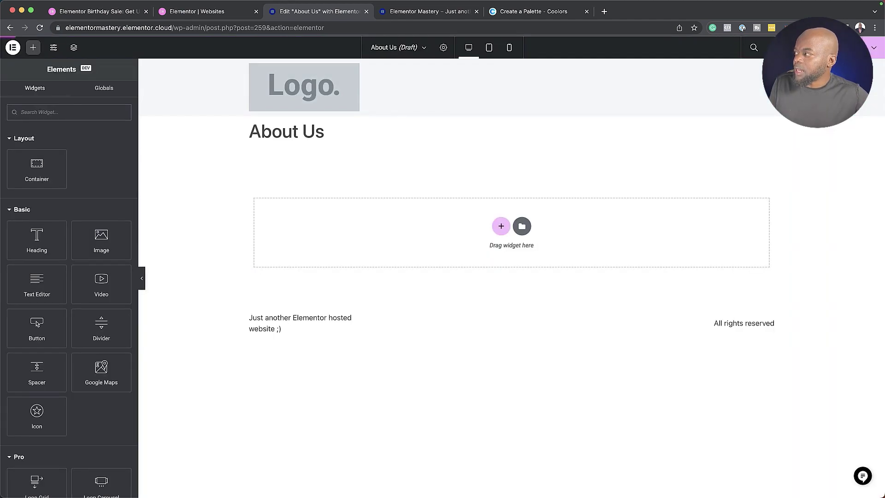
pyautogui.click(9, 27)
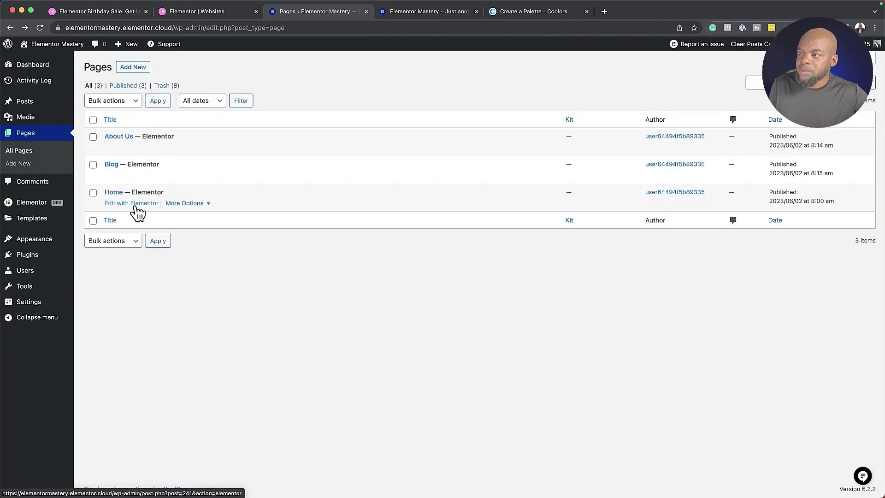
# Create a new page named Contact, publish it and return to the pages list
pyautogui.click(134, 67)
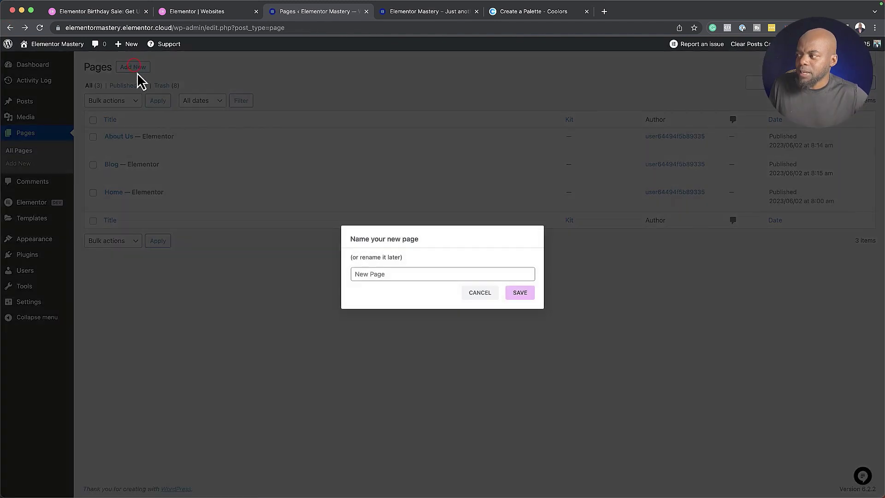
pyautogui.click(425, 275)
pyautogui.write('Contact')
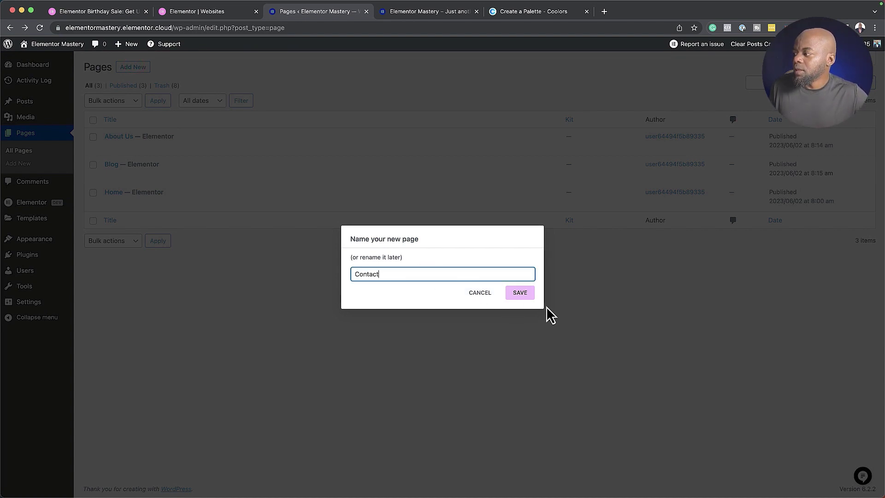
pyautogui.click(523, 297)
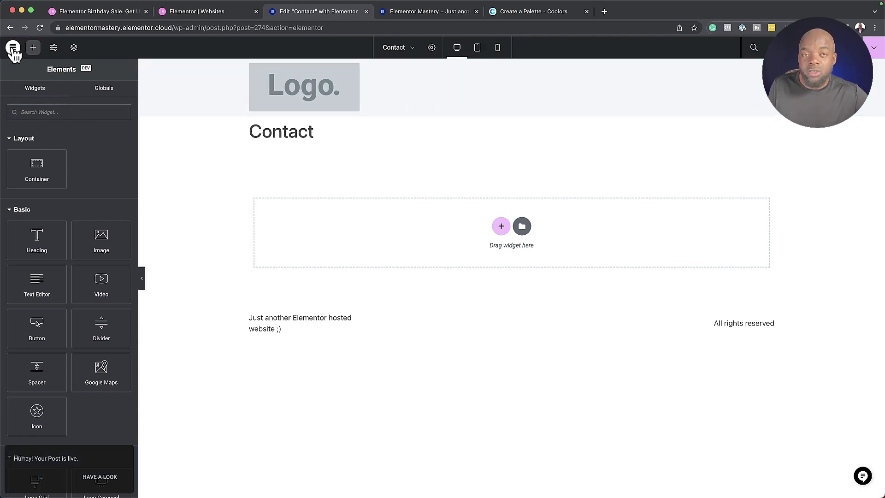
pyautogui.click(10, 28)
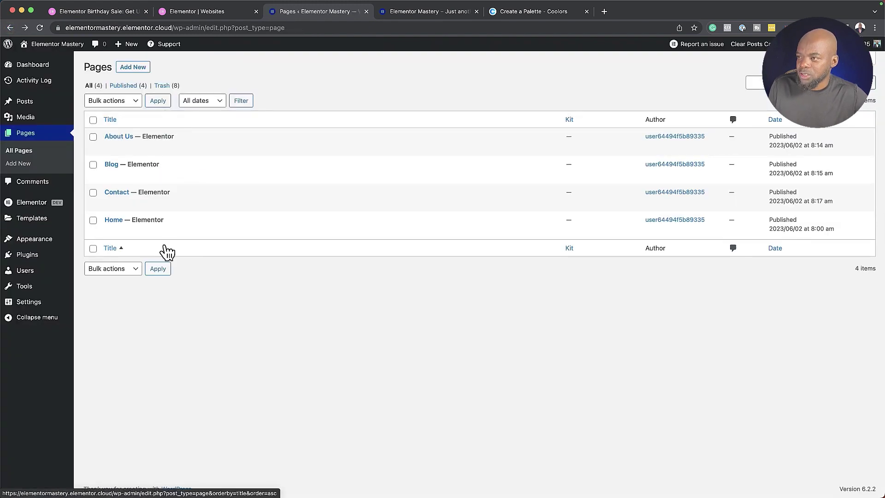
# Set the Home page as the site's home page and dismiss the confirmation
pyautogui.moveTo(159, 238)
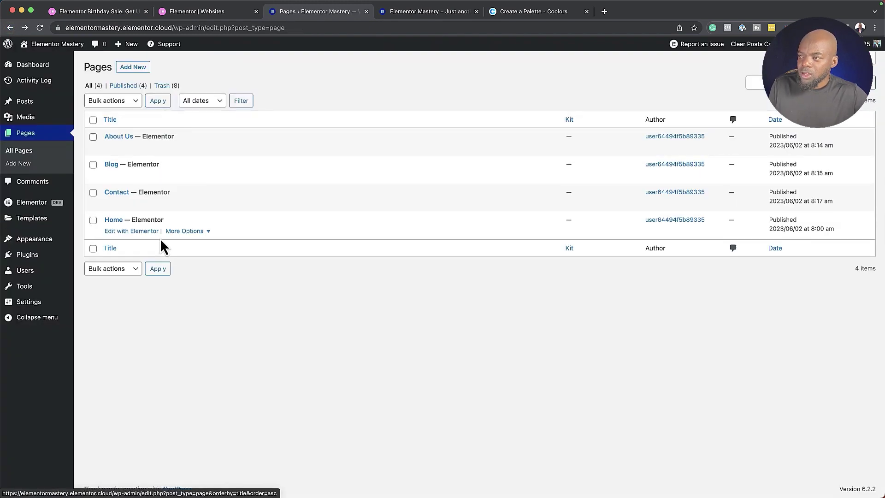
pyautogui.click(199, 232)
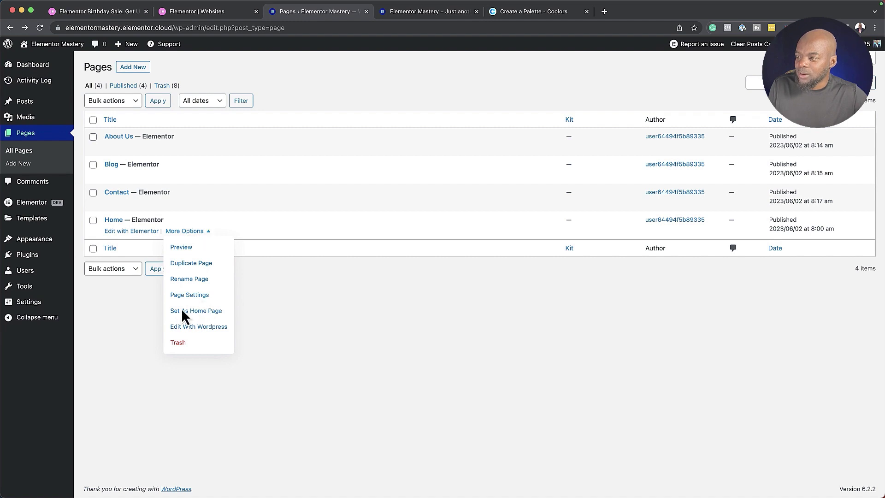
pyautogui.click(213, 311)
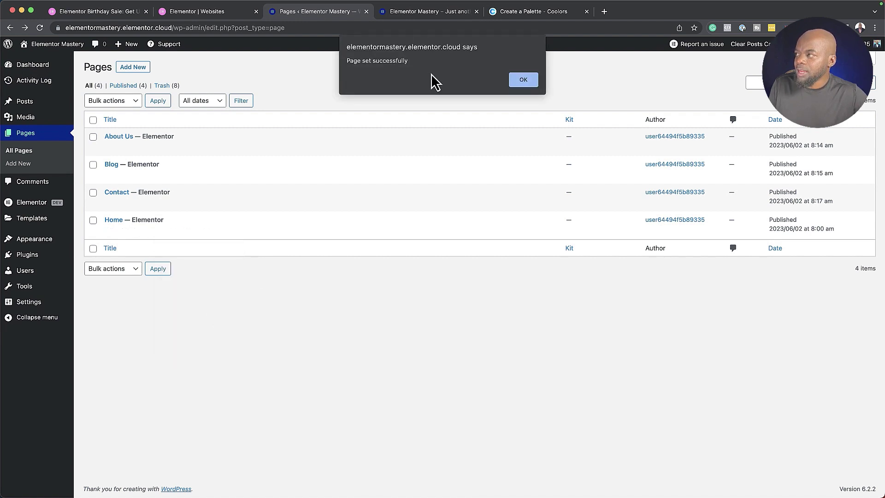
pyautogui.click(522, 82)
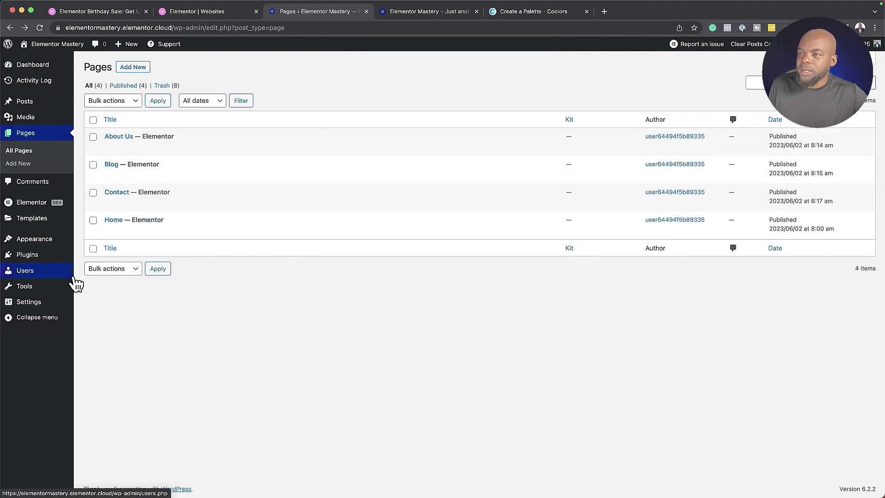
# Open the site's navigation menu settings and save the existing Main Menu under its current name
pyautogui.moveTo(49, 246)
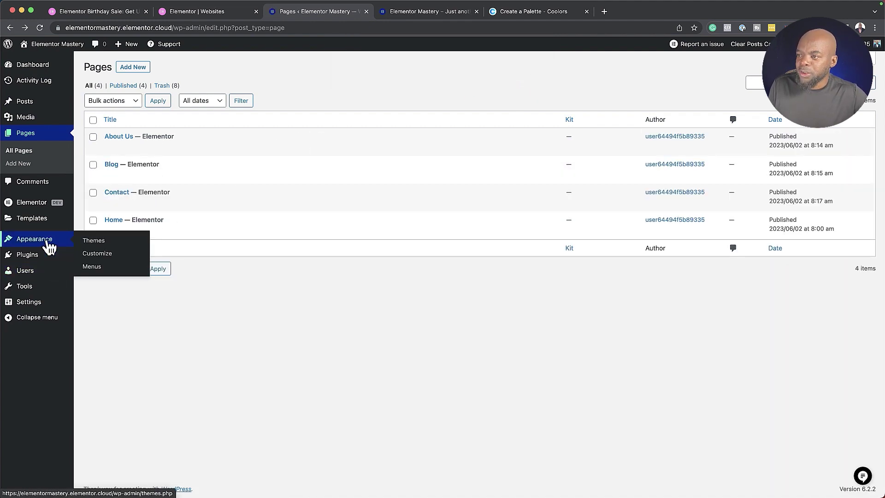
pyautogui.click(97, 271)
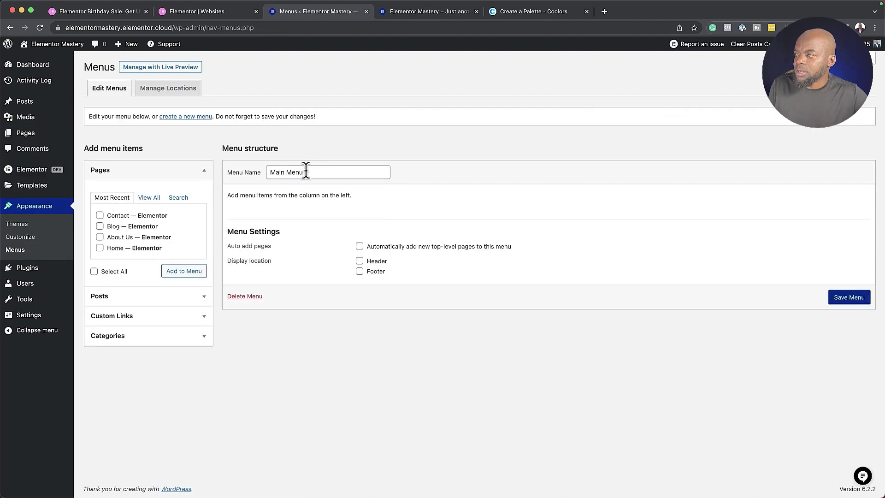
pyautogui.tripleClick(306, 171)
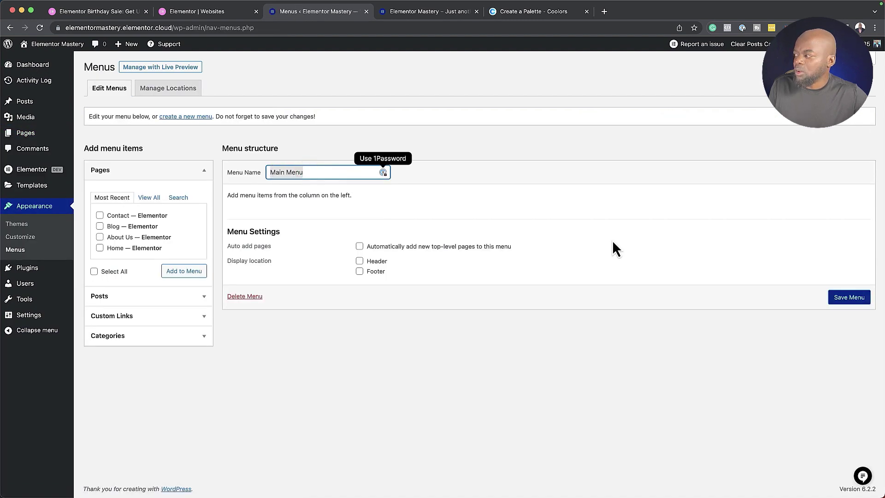
pyautogui.click(860, 300)
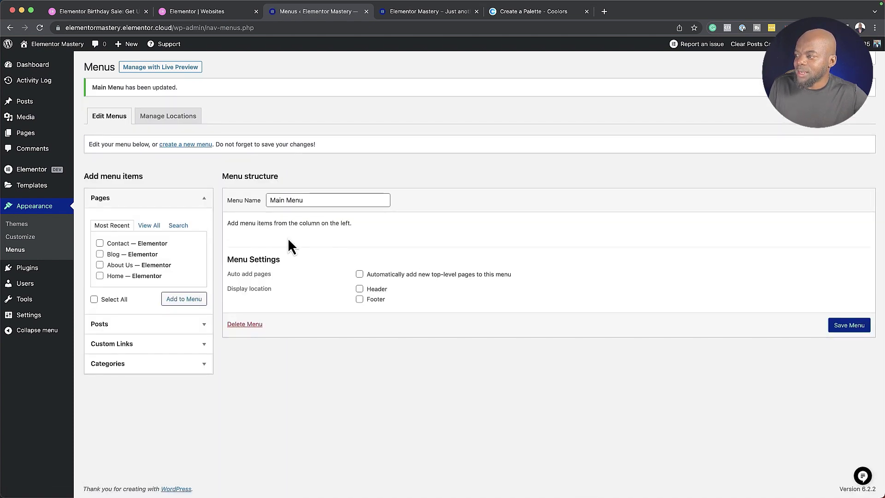
# Add the About Us, Blog, Contact and Elementor Home pages to Main Menu with Home placed first, and save the menu
pyautogui.click(153, 227)
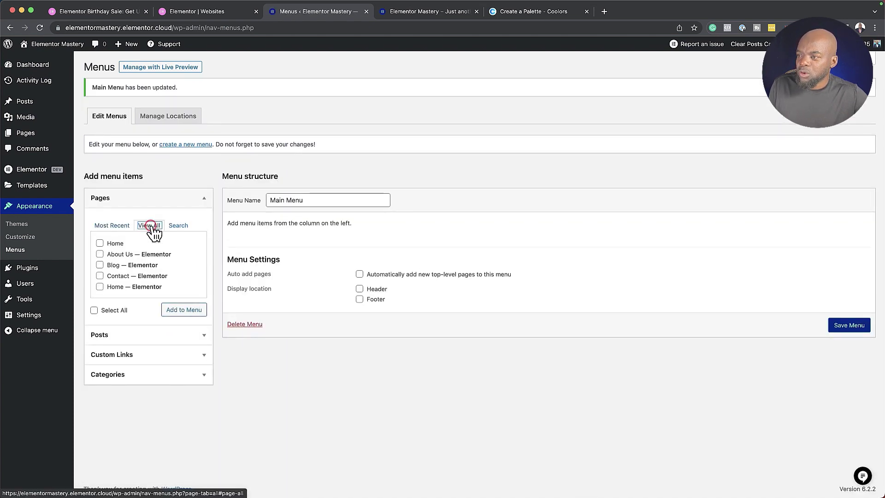
pyautogui.click(100, 254)
pyautogui.click(99, 265)
pyautogui.click(99, 275)
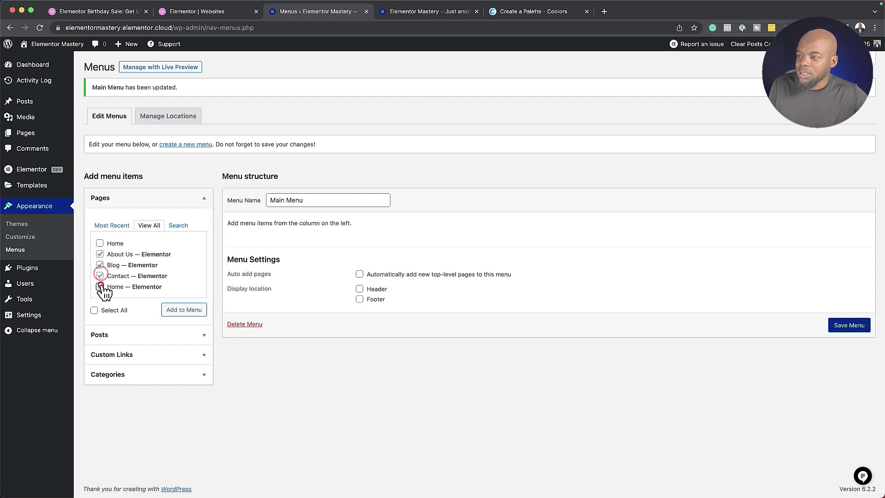
pyautogui.click(100, 286)
pyautogui.click(184, 311)
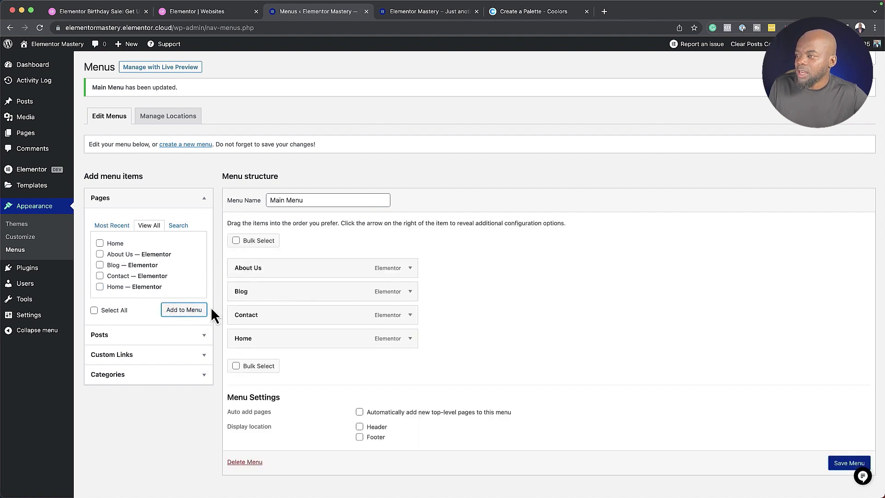
pyautogui.moveTo(272, 344); pyautogui.dragTo(273, 275)
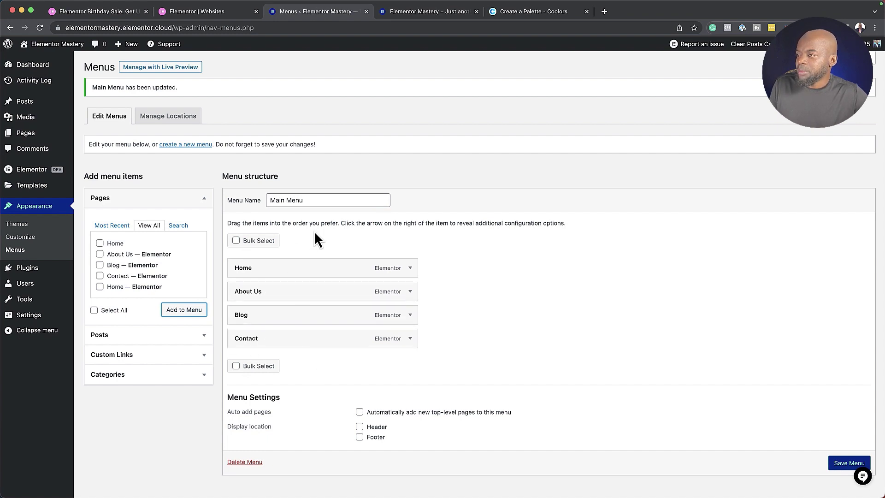
pyautogui.click(848, 463)
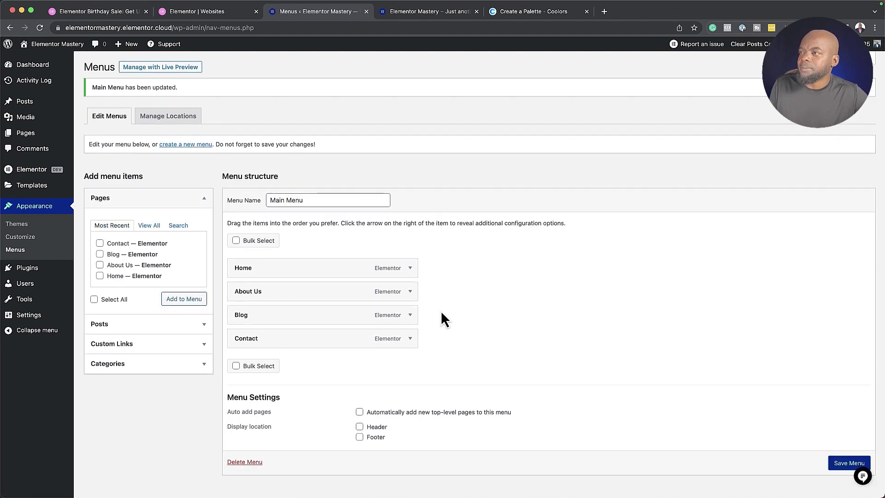
# Open the live site in a new browser tab beside the admin tab and check the header menu
pyautogui.moveTo(44, 46)
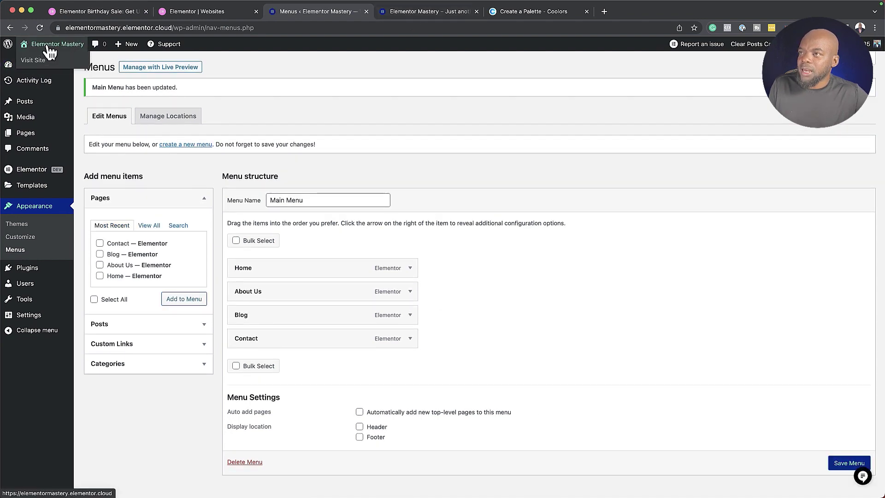
pyautogui.keyDown('super'); pyautogui.click(39, 64); pyautogui.keyUp('super')
pyautogui.moveTo(524, 16); pyautogui.dragTo(421, 16)
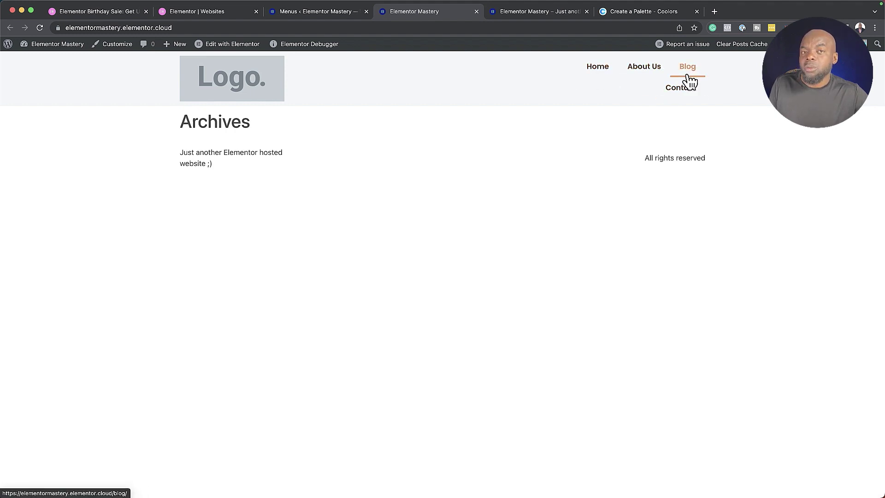
# Return to the WordPress admin and open Elementor Header #250 from the Theme Builder for editing
pyautogui.click(343, 13)
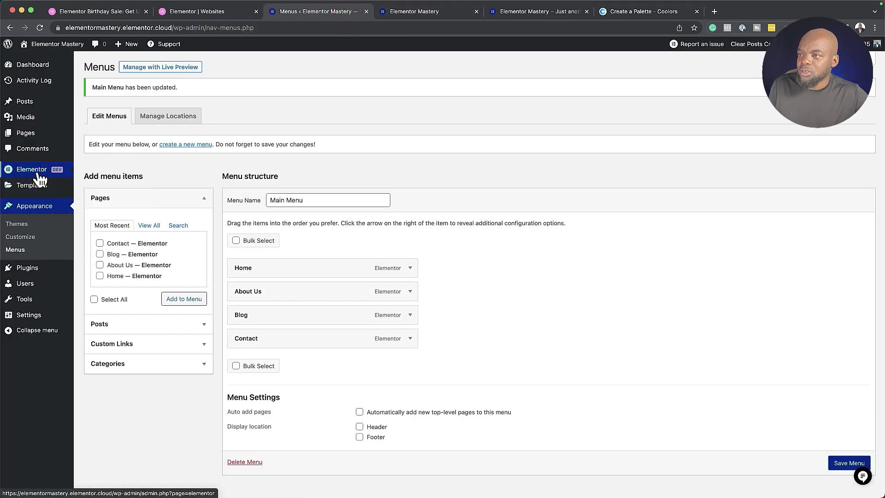
pyautogui.moveTo(41, 174)
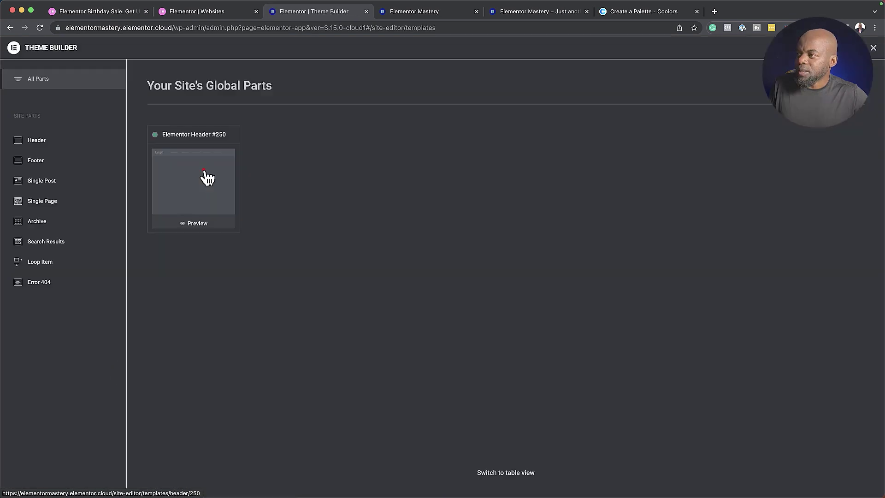
pyautogui.click(204, 175)
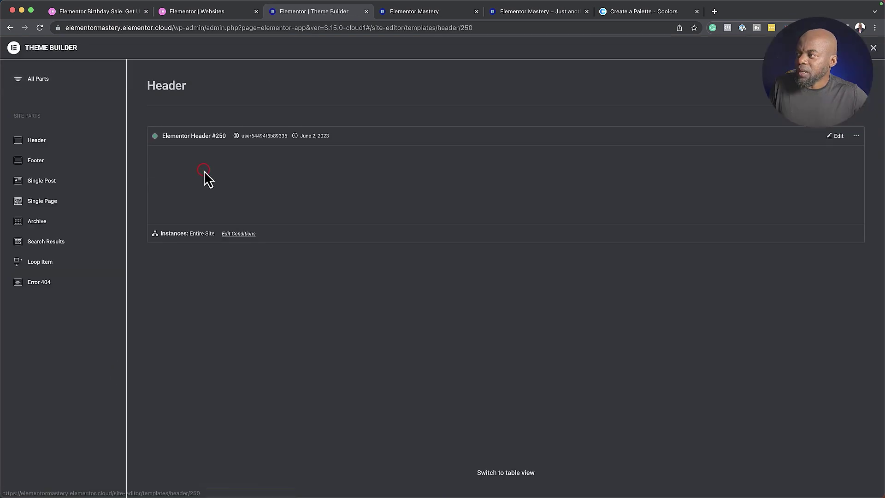
pyautogui.click(839, 136)
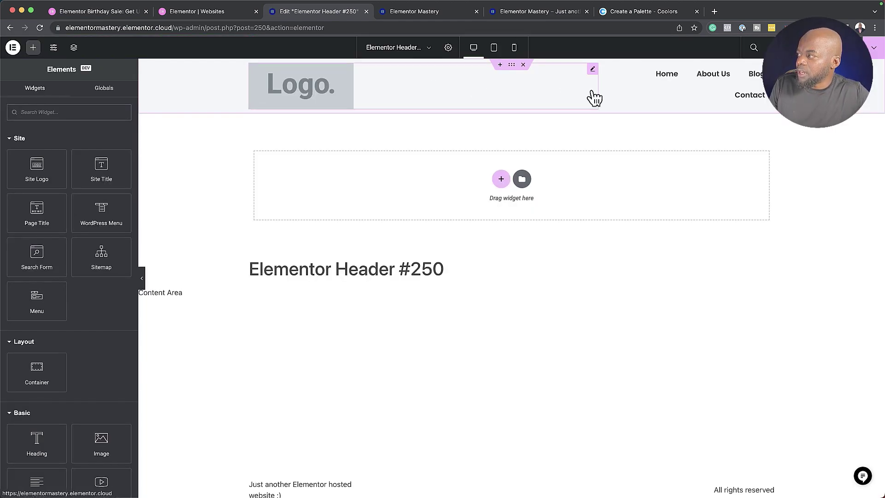
# Narrow the Site Logo widget in the header and justify the header container's content with Space Between
pyautogui.moveTo(593, 88); pyautogui.dragTo(401, 86)
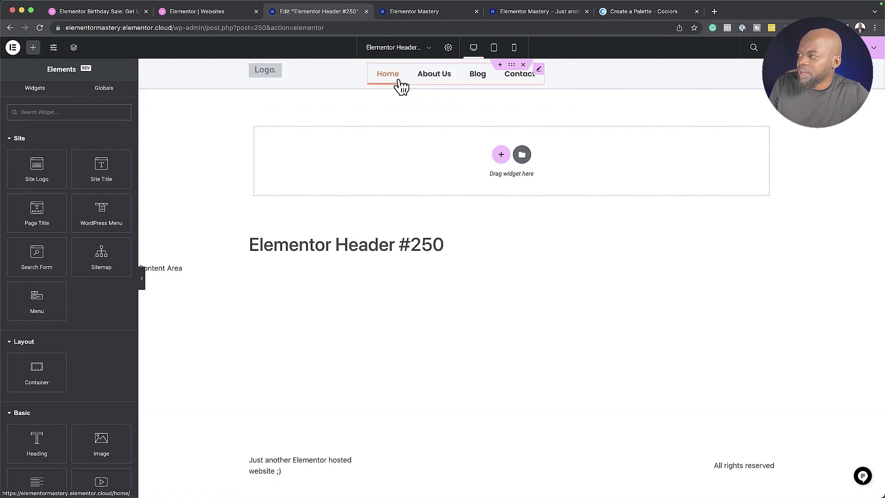
pyautogui.click(539, 69)
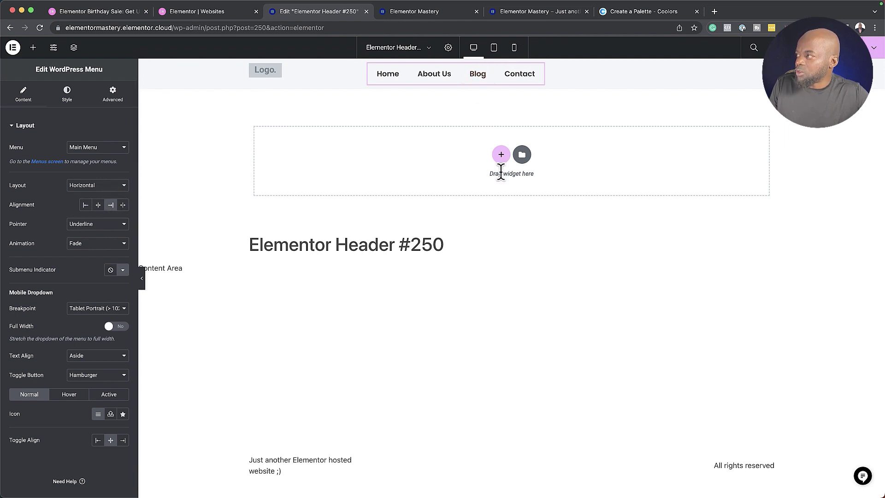
pyautogui.click(512, 64)
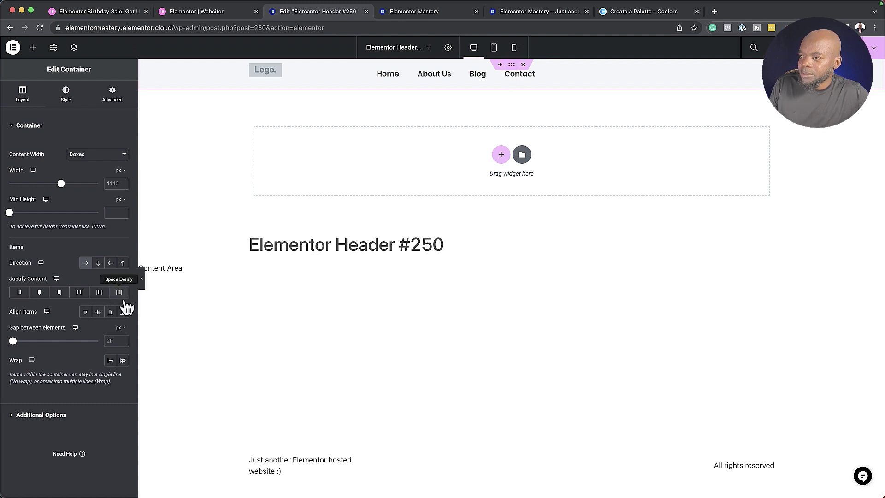
pyautogui.click(81, 293)
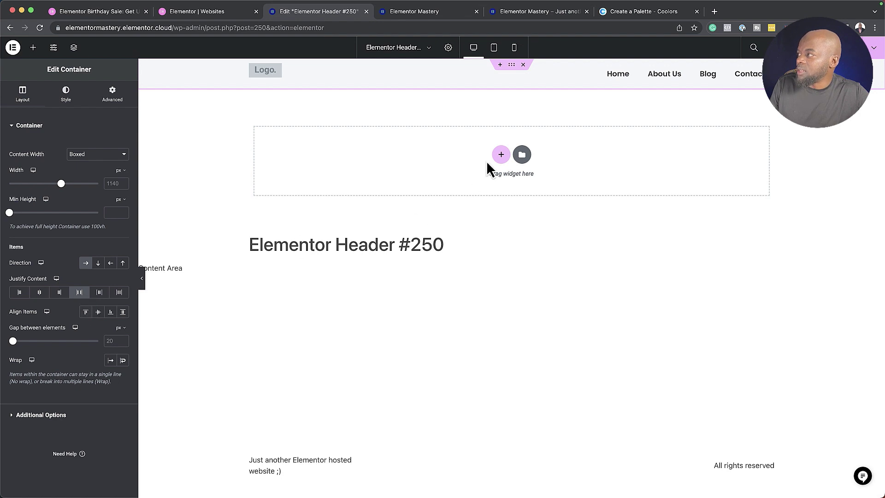
# Set the site logo's image width to 44% for desktop
pyautogui.moveTo(353, 71)
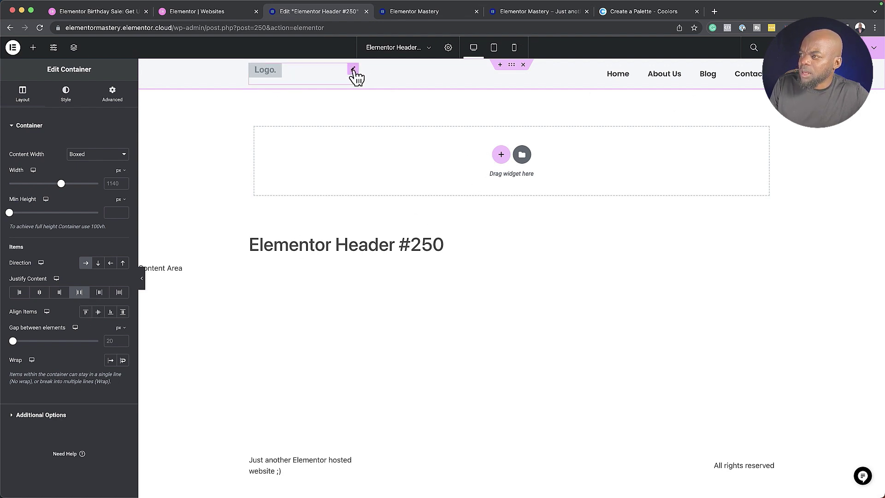
pyautogui.click(353, 69)
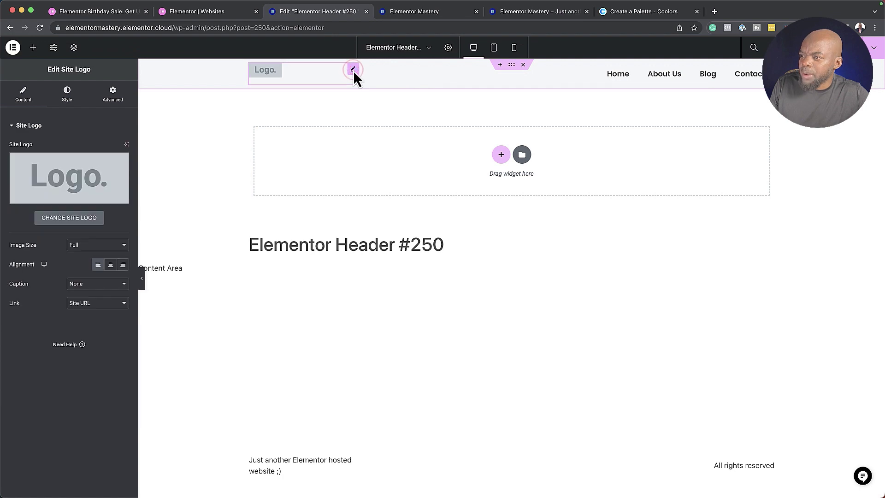
pyautogui.click(76, 88)
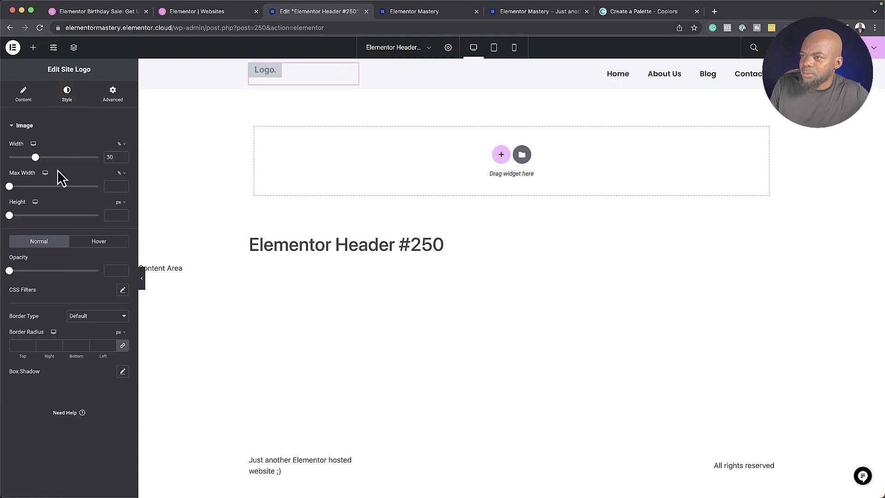
pyautogui.moveTo(39, 158); pyautogui.dragTo(48, 158)
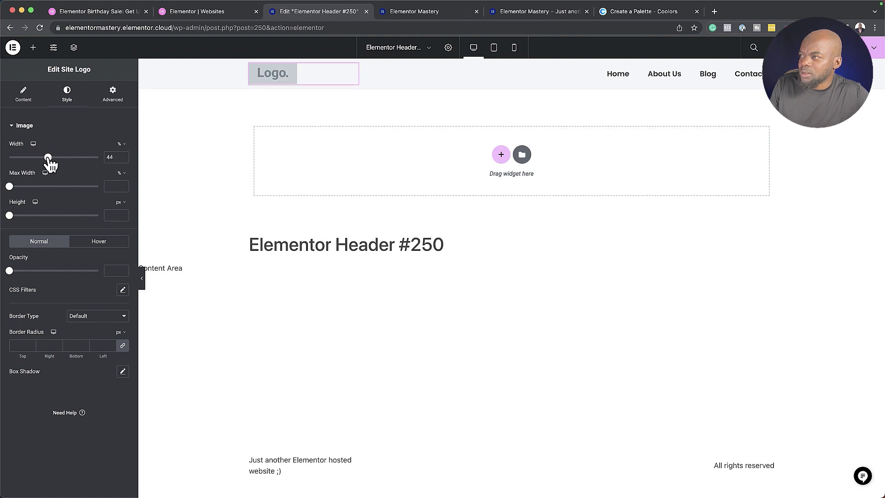
# Check the hamburger menu in tablet view, and set the site logo's width to 67% for tablet and 100% for mobile
pyautogui.click(495, 49)
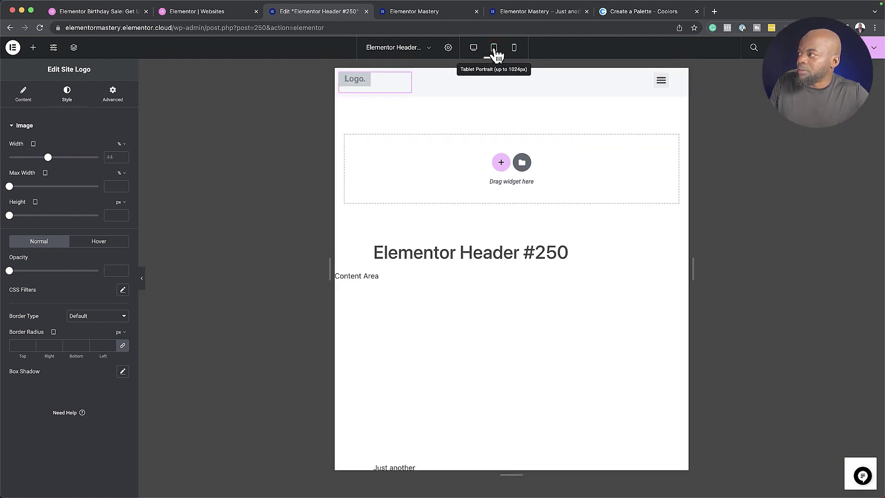
pyautogui.click(664, 83)
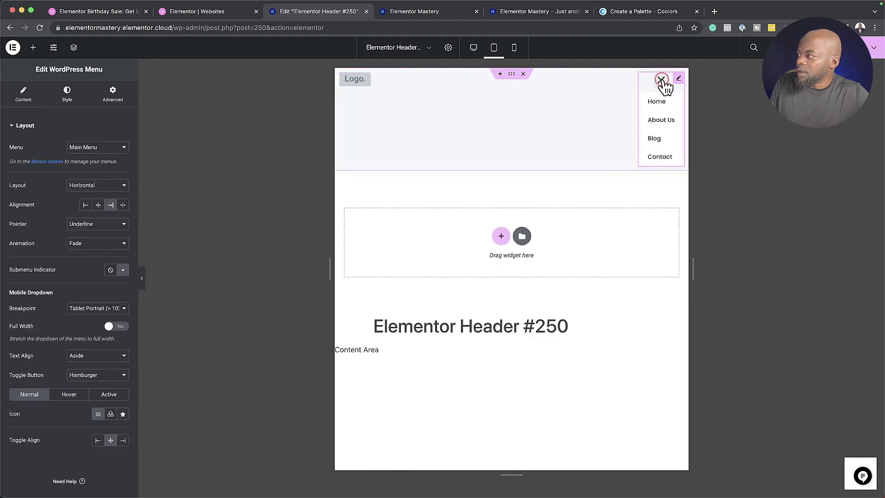
pyautogui.click(662, 81)
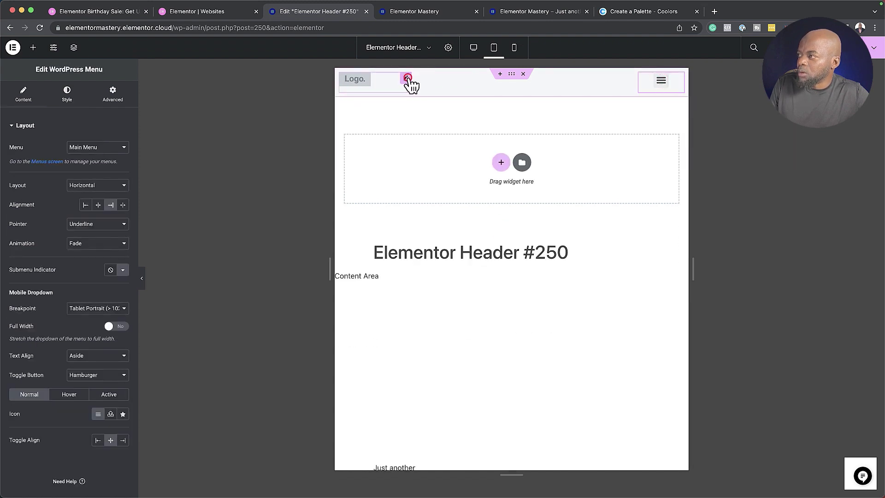
pyautogui.click(408, 78)
pyautogui.moveTo(49, 159); pyautogui.dragTo(70, 159)
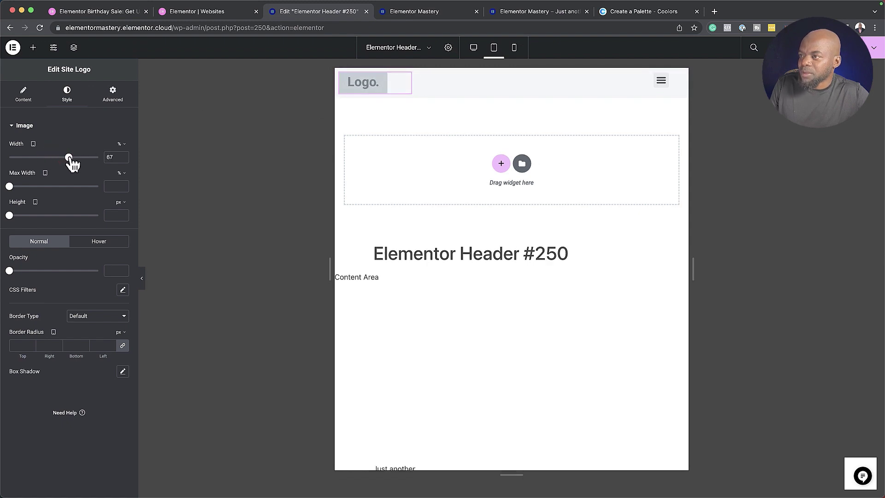
pyautogui.click(517, 48)
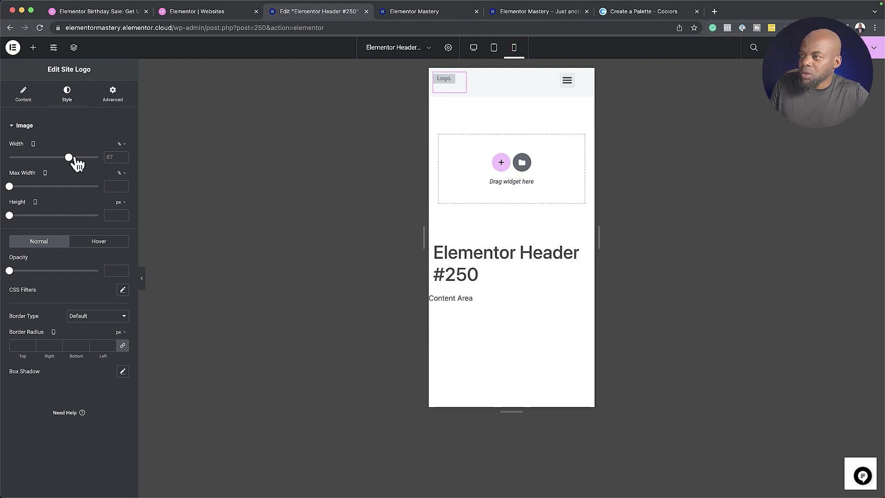
pyautogui.moveTo(70, 157); pyautogui.dragTo(111, 155)
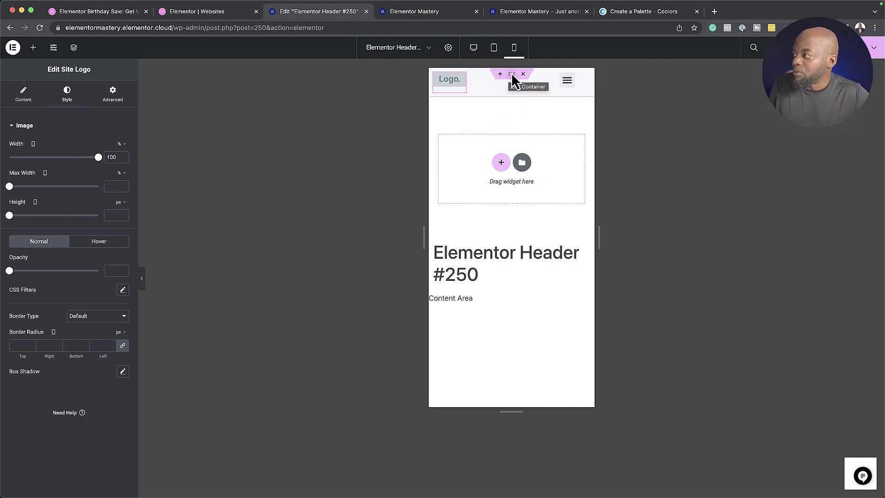
# Align the header container's items to Center in the mobile, tablet and desktop views, and exit the editor to WordPress
pyautogui.click(511, 73)
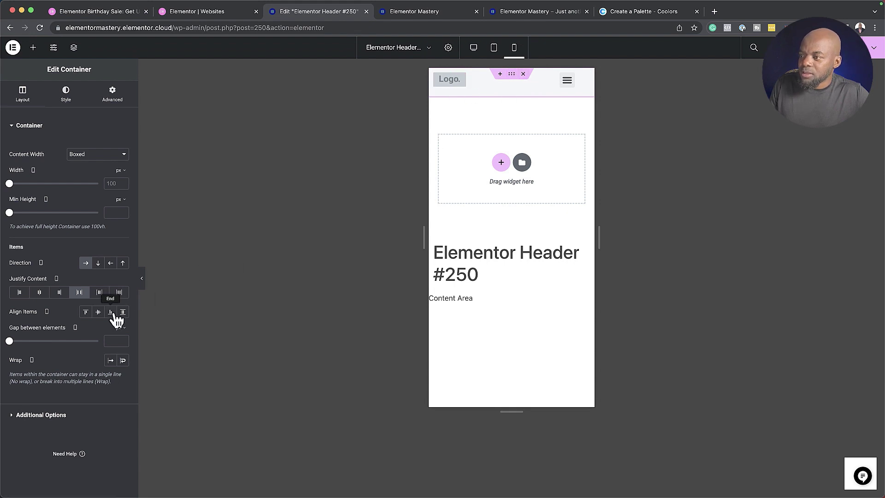
pyautogui.click(98, 312)
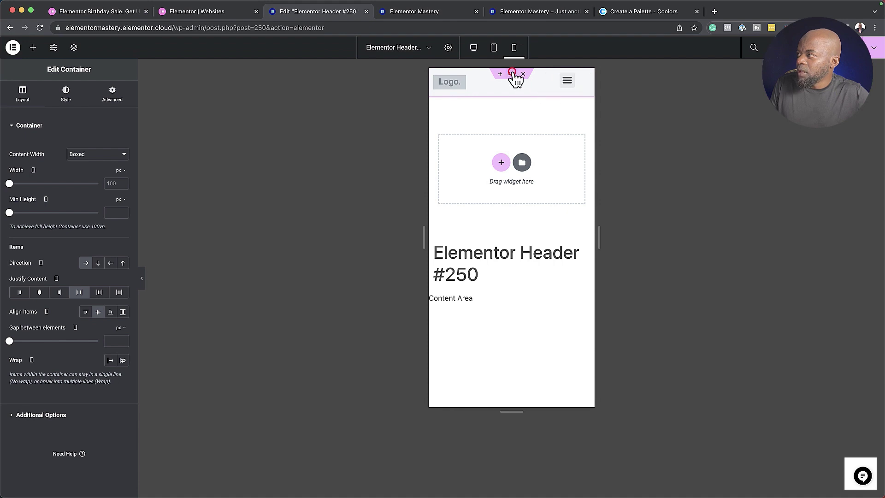
pyautogui.click(496, 48)
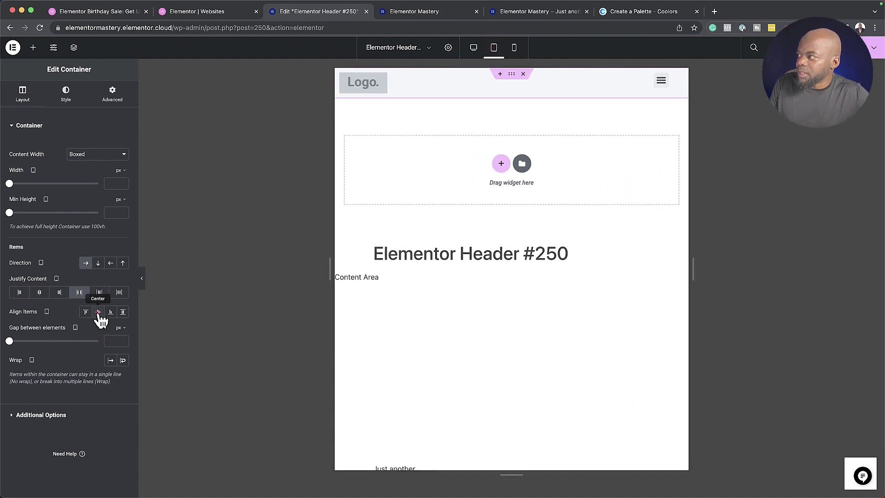
pyautogui.click(473, 48)
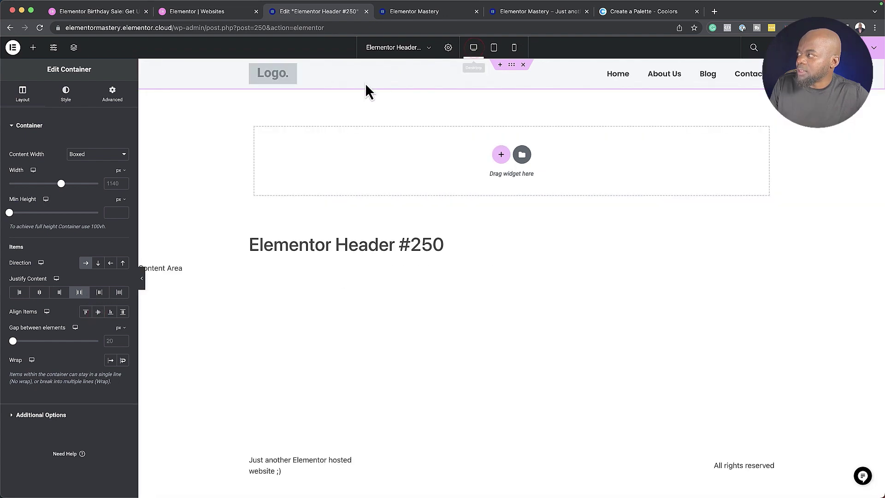
pyautogui.click(99, 313)
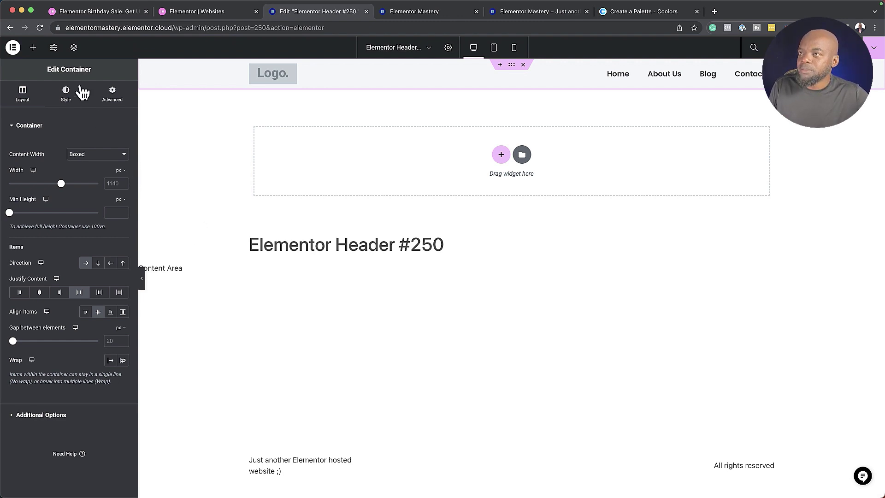
pyautogui.click(14, 48)
pyautogui.click(73, 161)
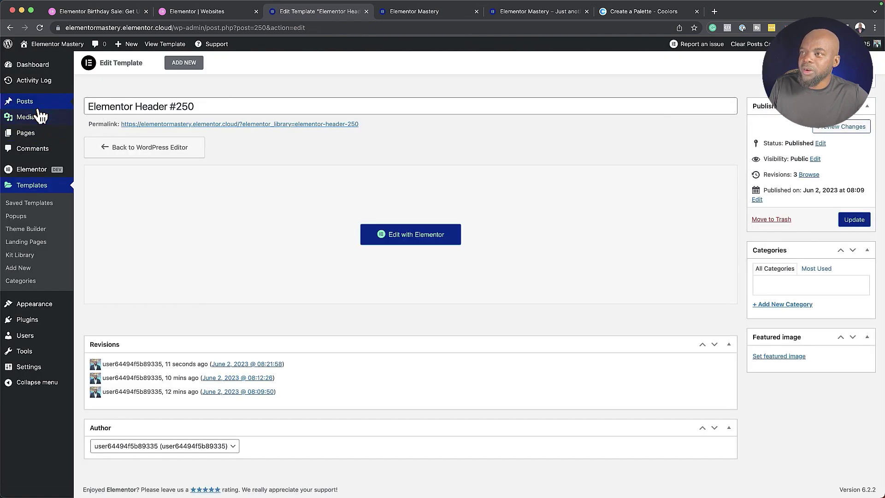
# Open the Home page from the WordPress pages list for editing with Elementor
pyautogui.moveTo(31, 137)
pyautogui.click(106, 135)
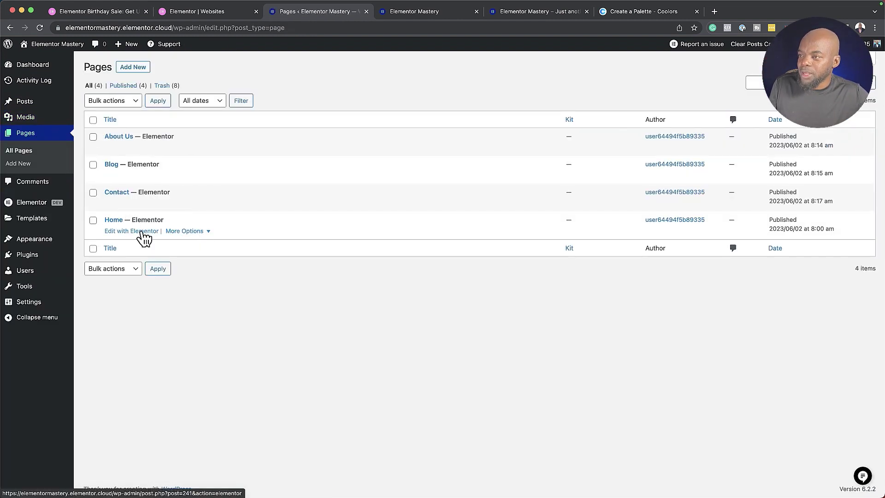
pyautogui.click(143, 233)
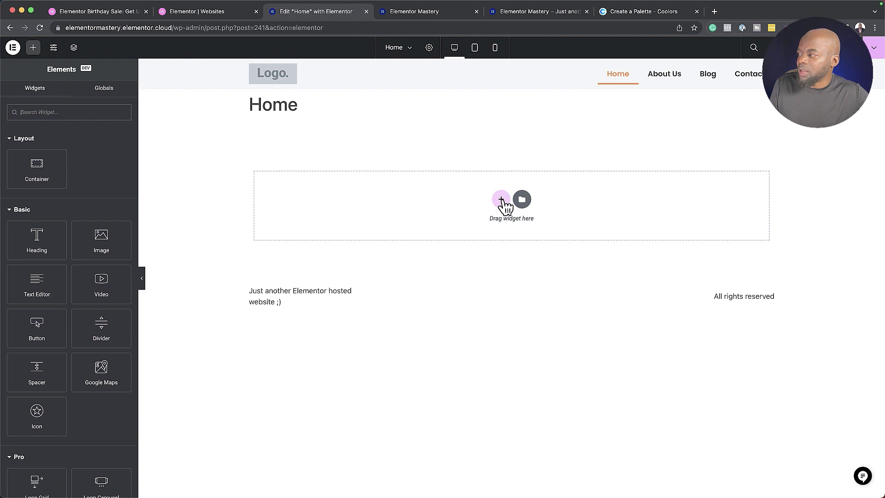
# Add a single-column container with downward direction to the Home page and hide the page title
pyautogui.click(502, 199)
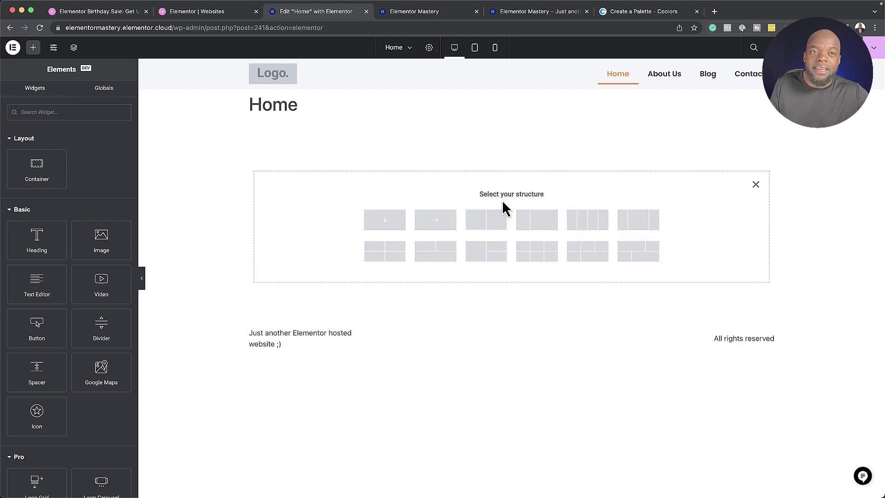
pyautogui.click(383, 218)
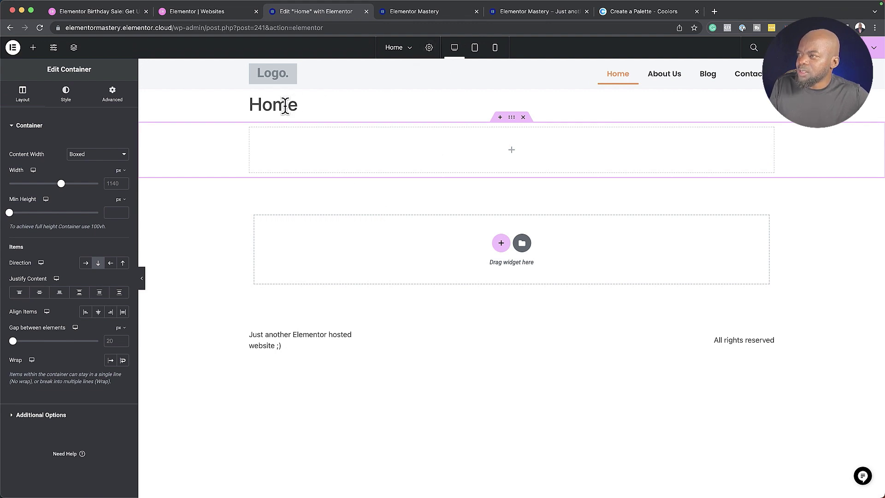
pyautogui.click(429, 47)
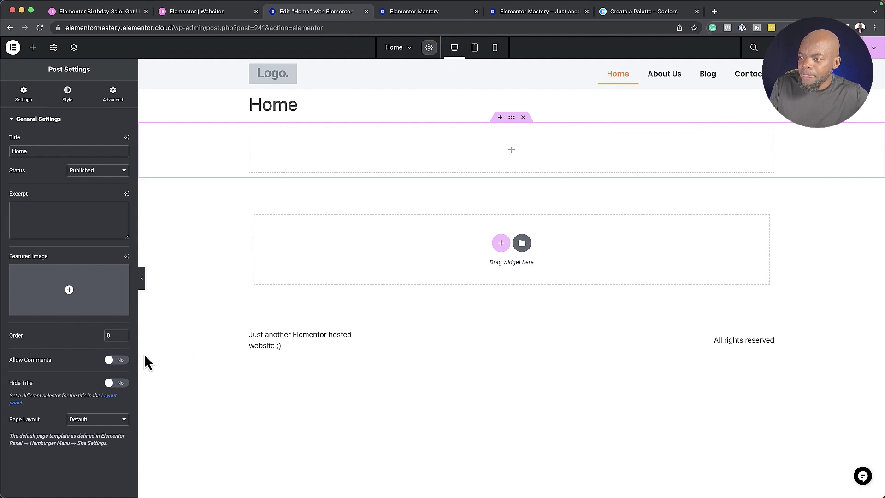
pyautogui.click(119, 383)
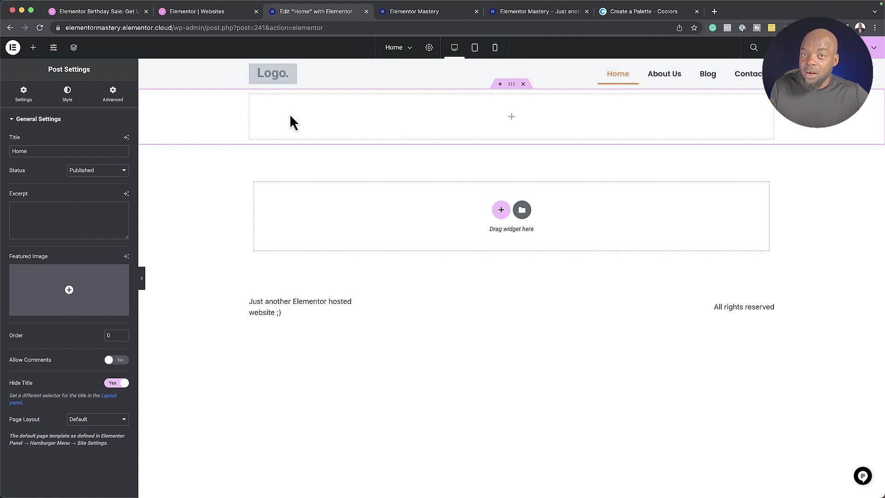
# Give the container a Classic background and upload the eight newest JPEG images, link-hoang through sunset, from Downloads to the media library
pyautogui.click(71, 97)
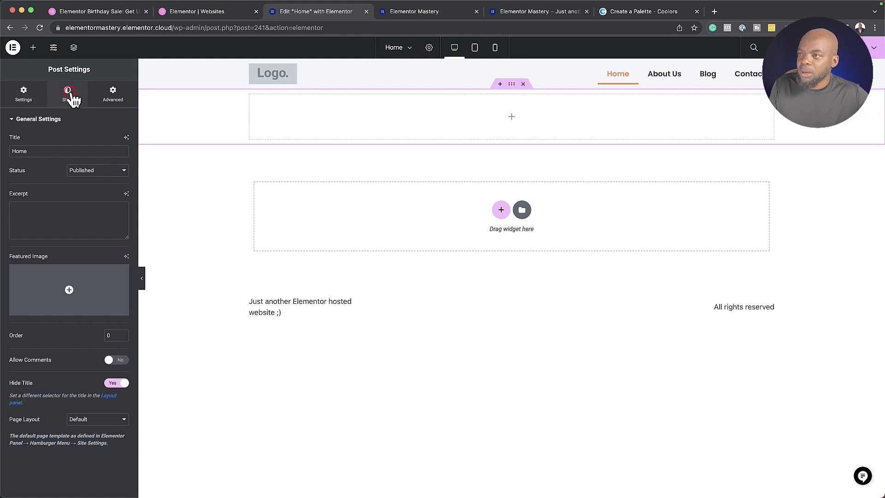
pyautogui.click(86, 168)
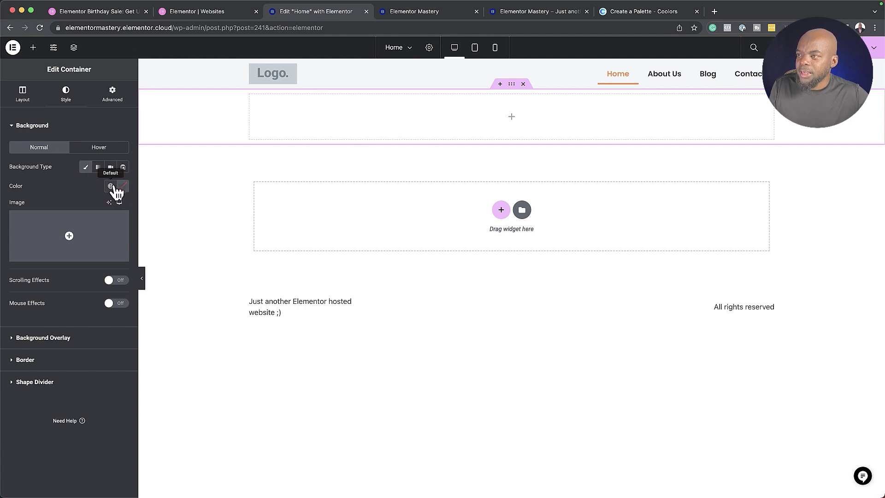
pyautogui.moveTo(69, 233)
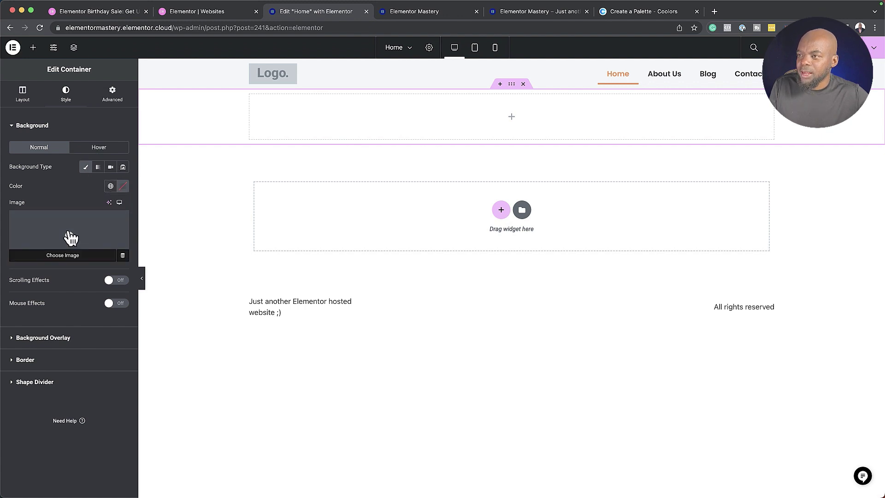
pyautogui.click(71, 237)
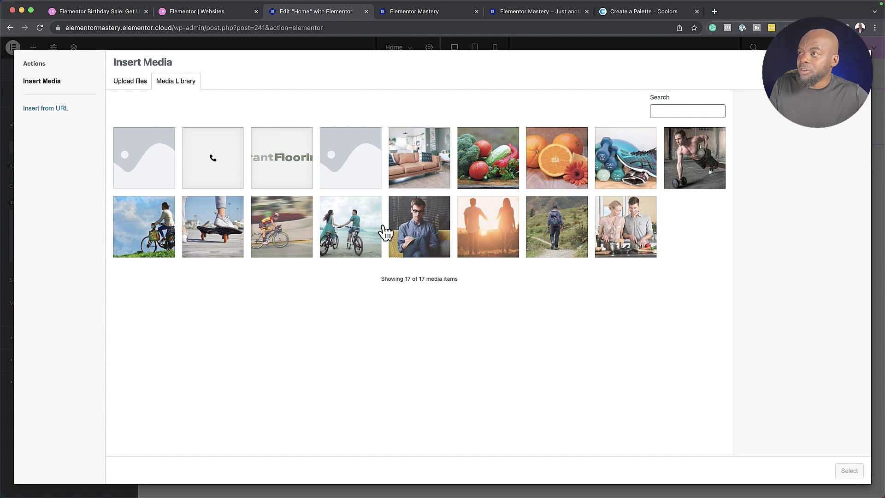
pyautogui.click(128, 83)
pyautogui.click(492, 242)
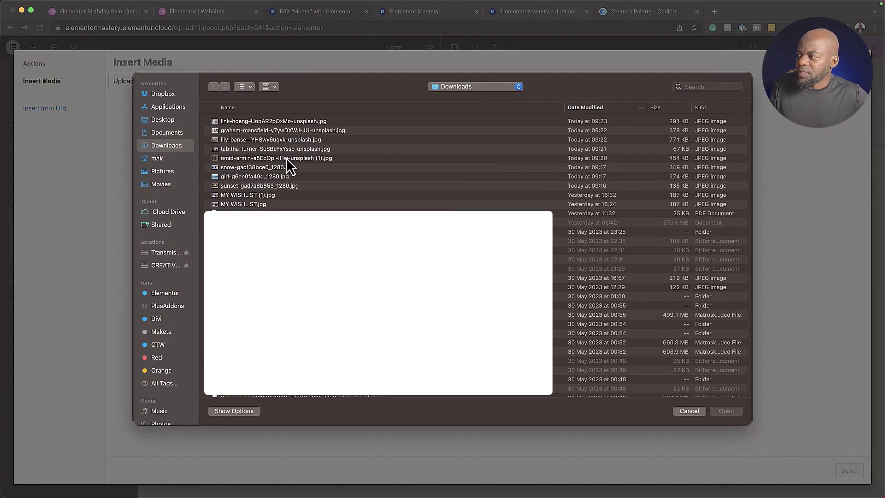
pyautogui.click(249, 122)
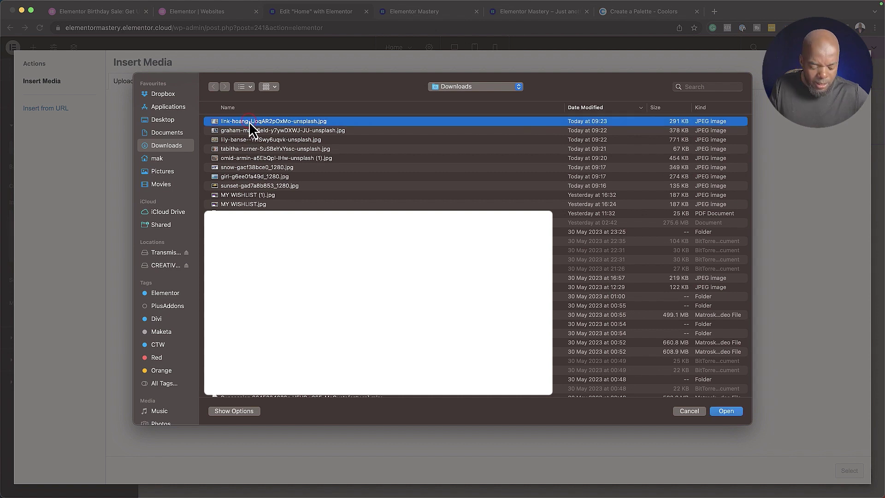
pyautogui.keyDown('shift'); pyautogui.click(284, 188); pyautogui.keyUp('shift')
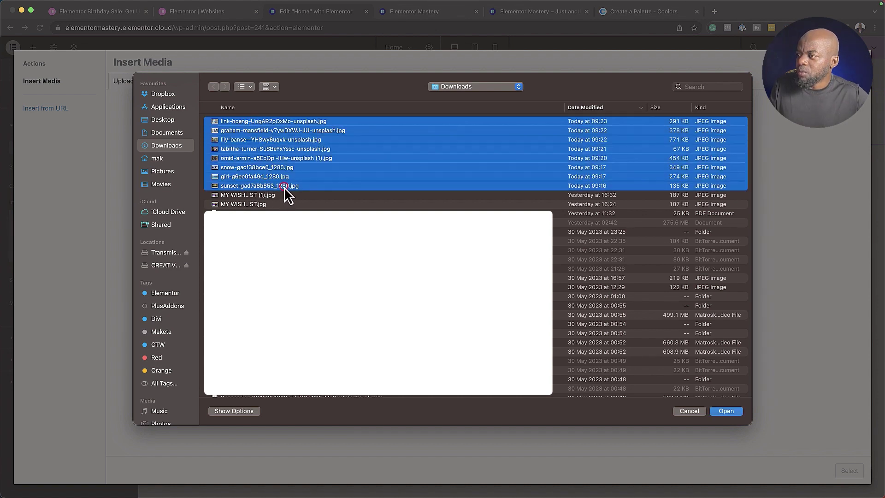
pyautogui.click(732, 415)
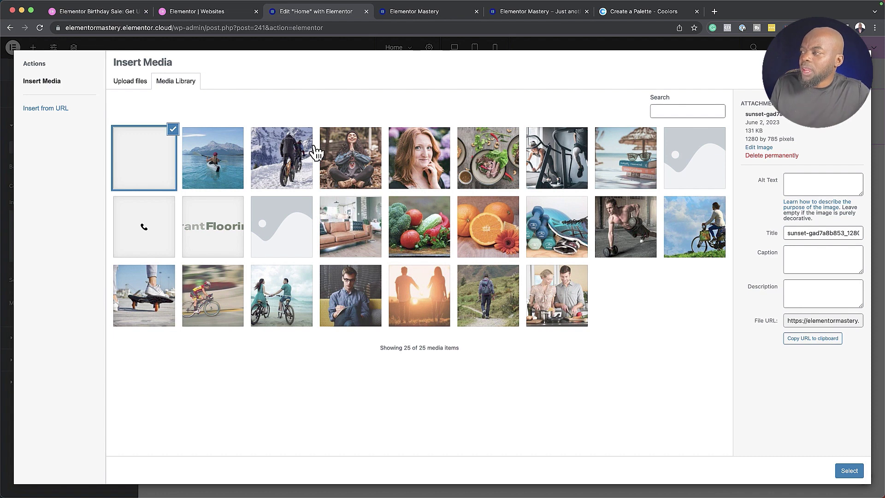
# Use snow-gacf38bce0_1280.jpg as the container's background image
pyautogui.click(292, 166)
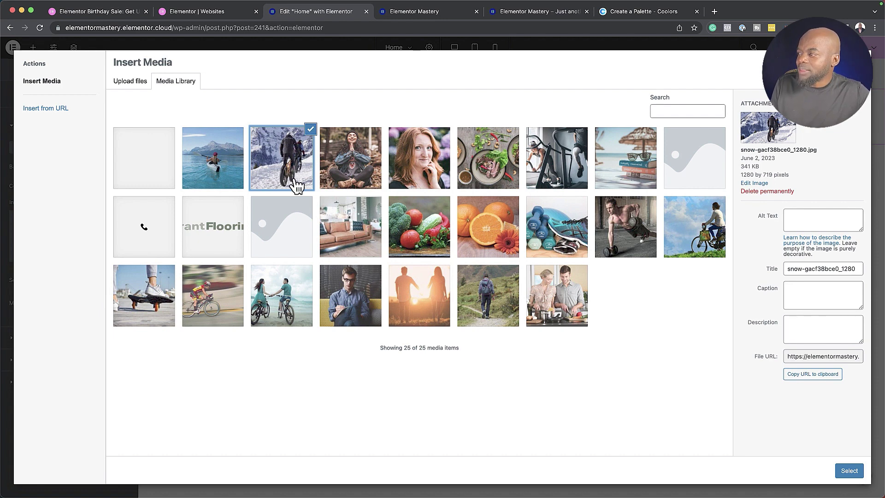
pyautogui.click(848, 472)
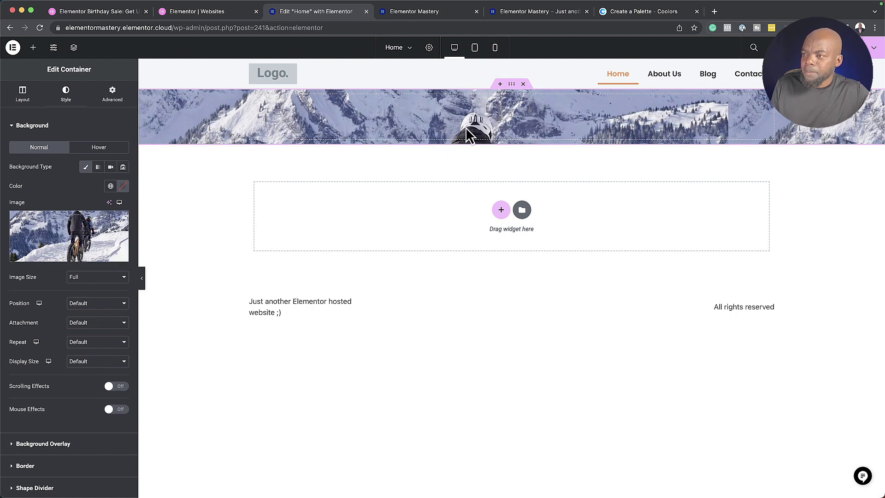
pyautogui.moveTo(106, 252)
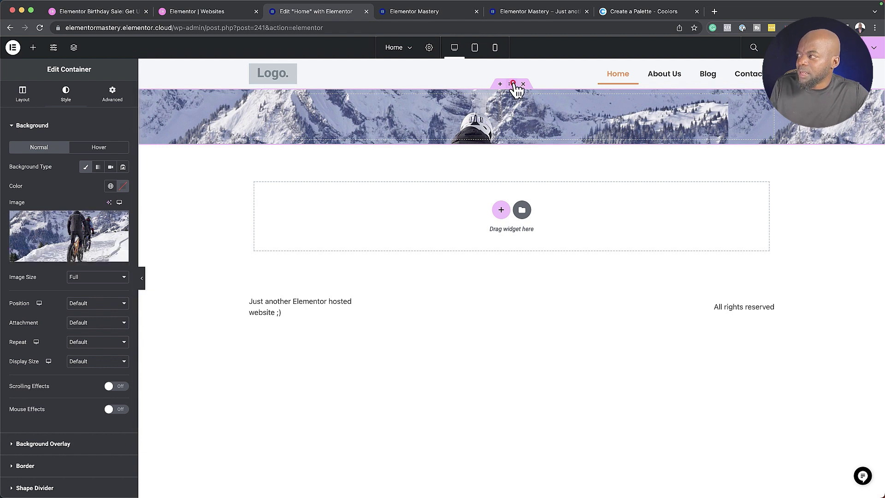
# Set the container's minimum height to 80 vh
pyautogui.click(23, 93)
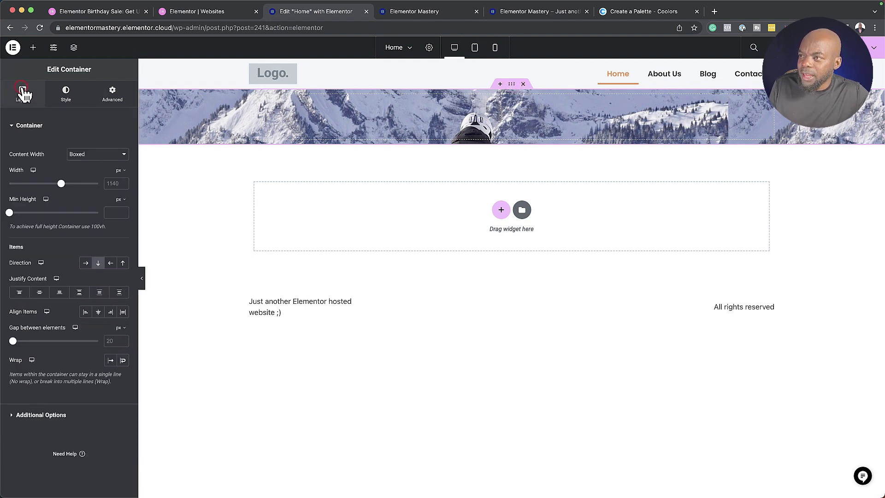
pyautogui.click(120, 200)
pyautogui.click(122, 242)
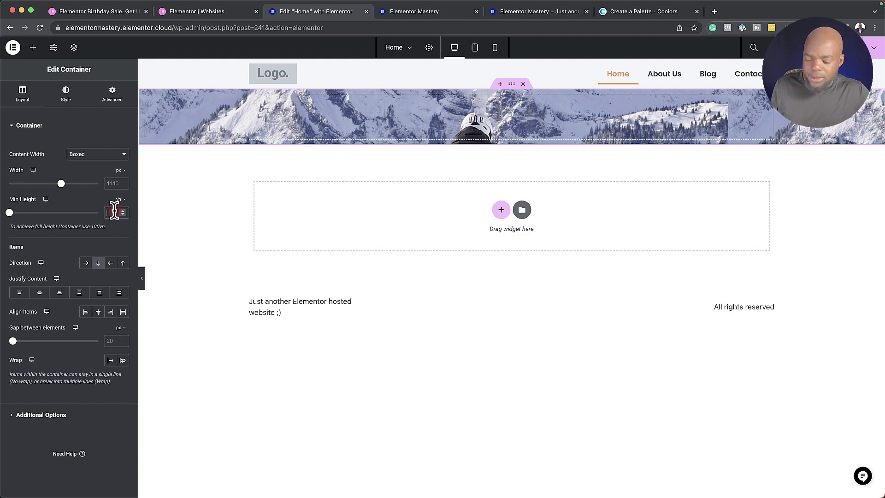
pyautogui.write('80')
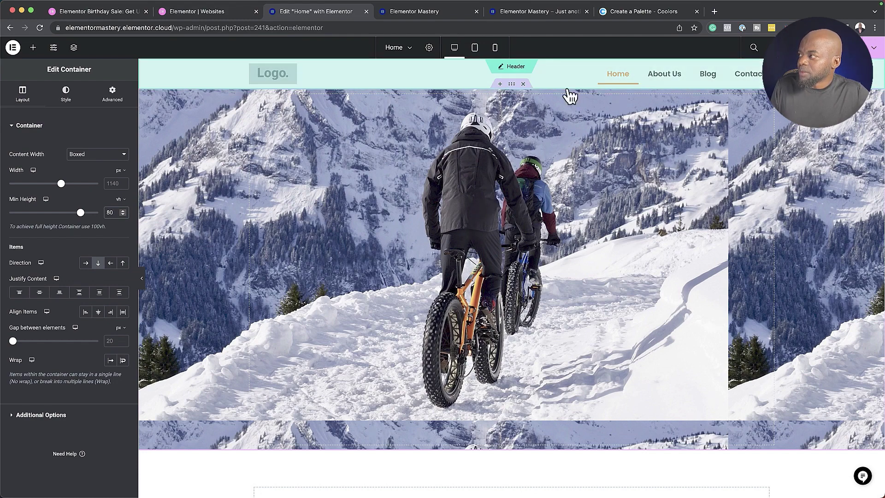
# Set the container's background image to No-repeat, position Center Center and display size Cover
pyautogui.click(78, 95)
pyautogui.click(104, 278)
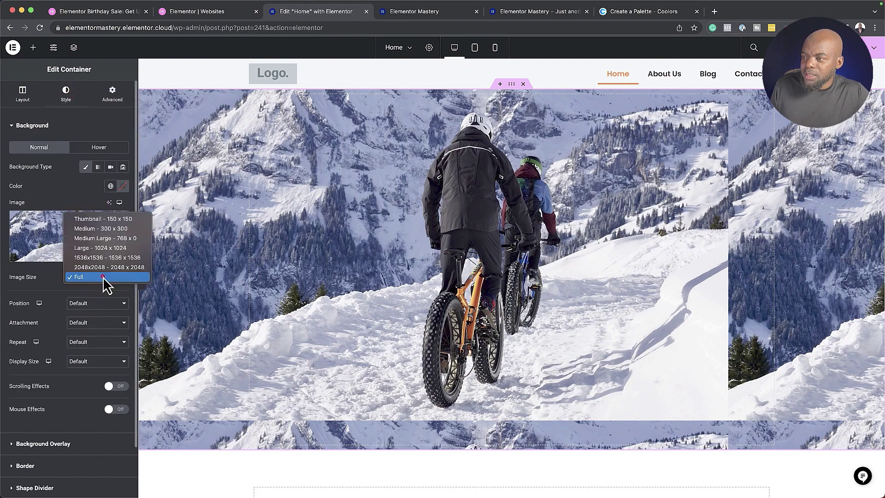
pyautogui.click(105, 278)
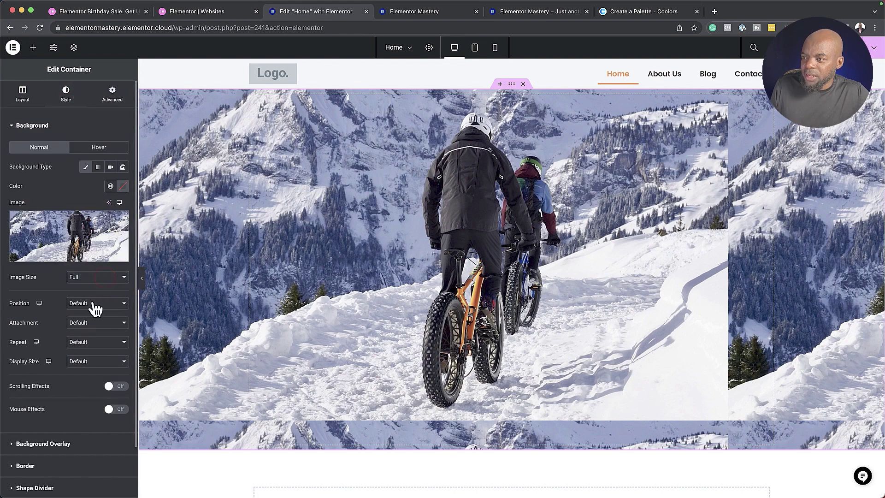
pyautogui.click(83, 341)
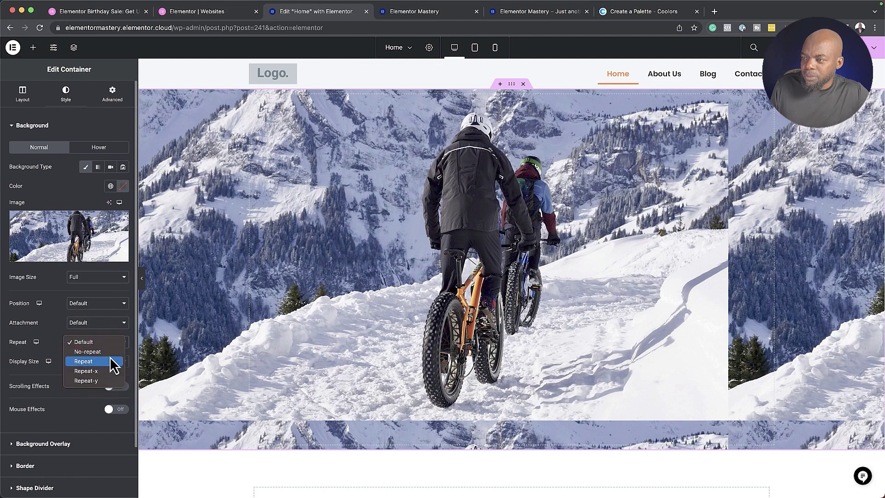
pyautogui.click(110, 354)
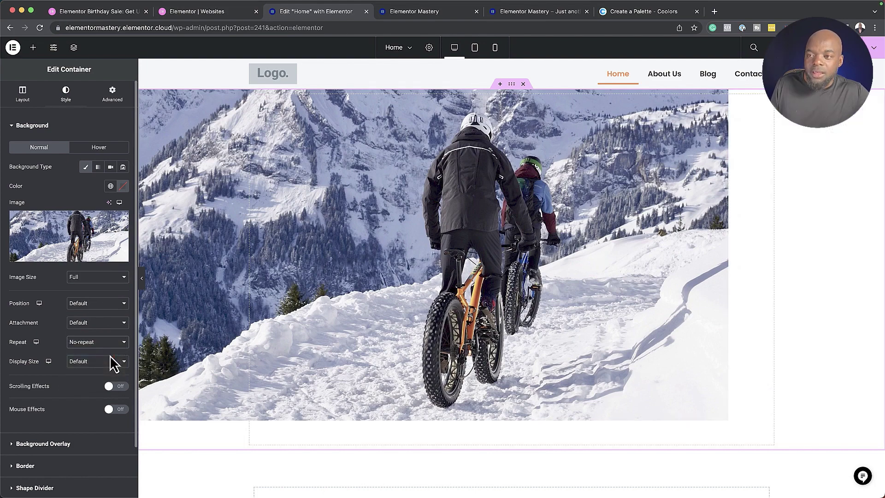
pyautogui.click(99, 303)
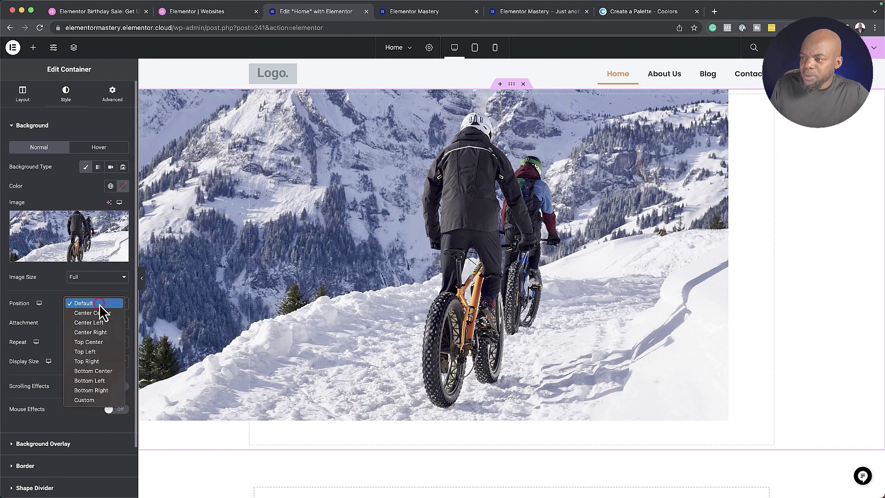
pyautogui.click(110, 313)
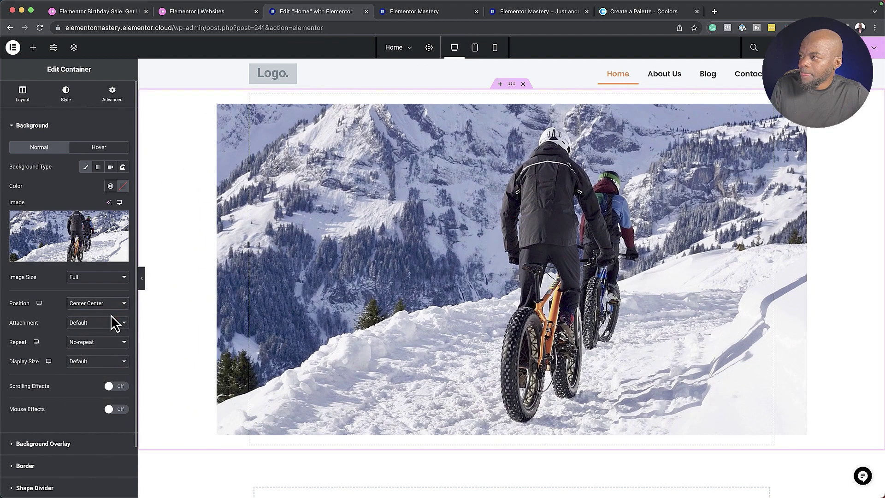
pyautogui.click(96, 361)
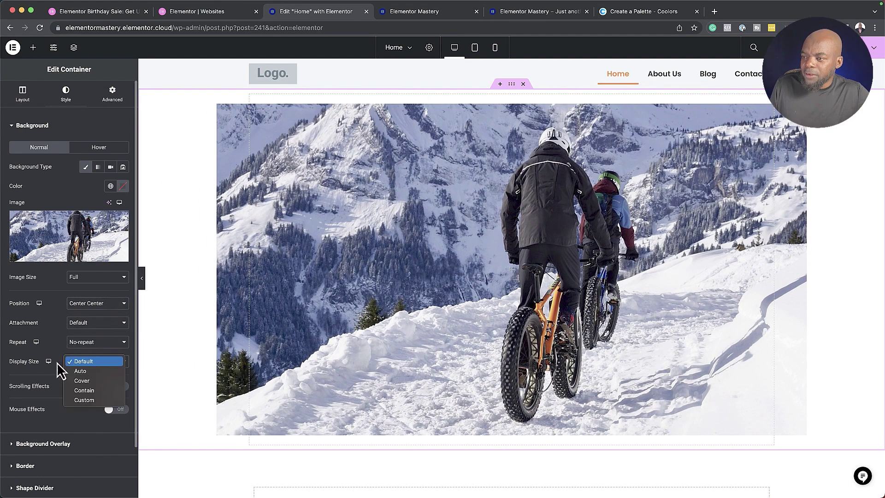
pyautogui.click(101, 380)
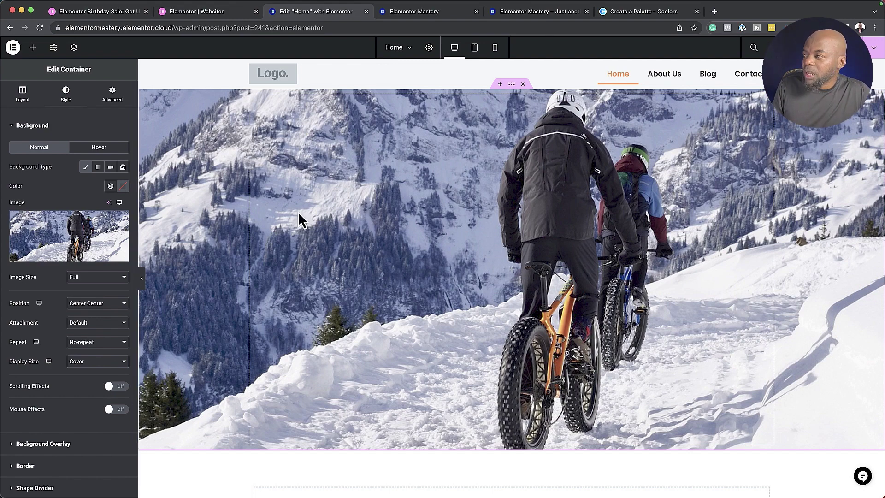
pyautogui.scroll(-3, 457, 383)
pyautogui.scroll(3, 457, 383)
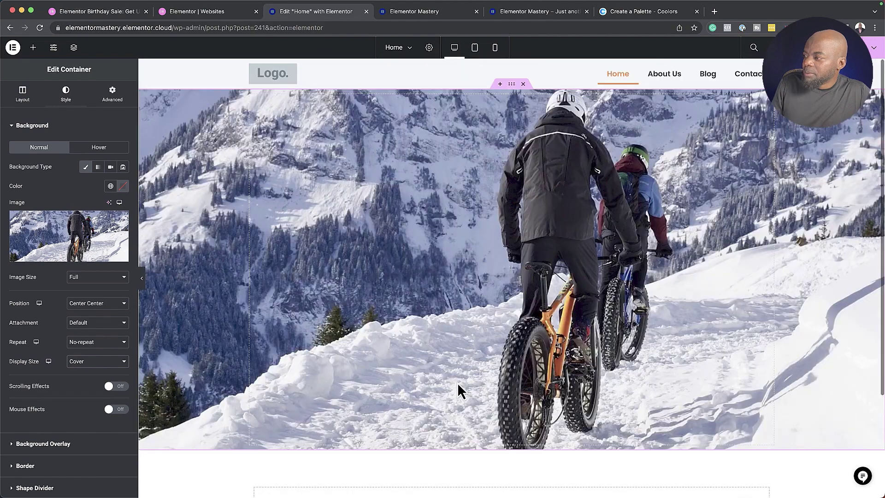
# Replace the container's background image with the kayak photo girl-g6ee0fa49d_1280.jpg and check it on the page
pyautogui.click(61, 242)
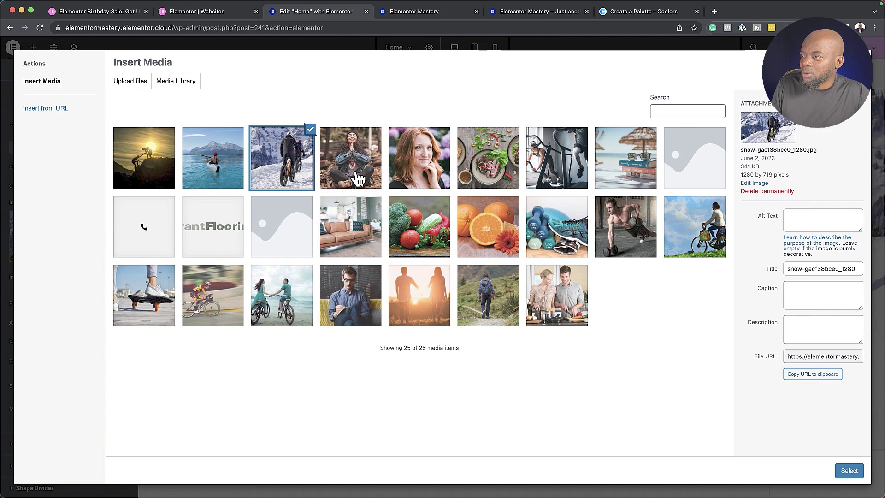
pyautogui.click(229, 179)
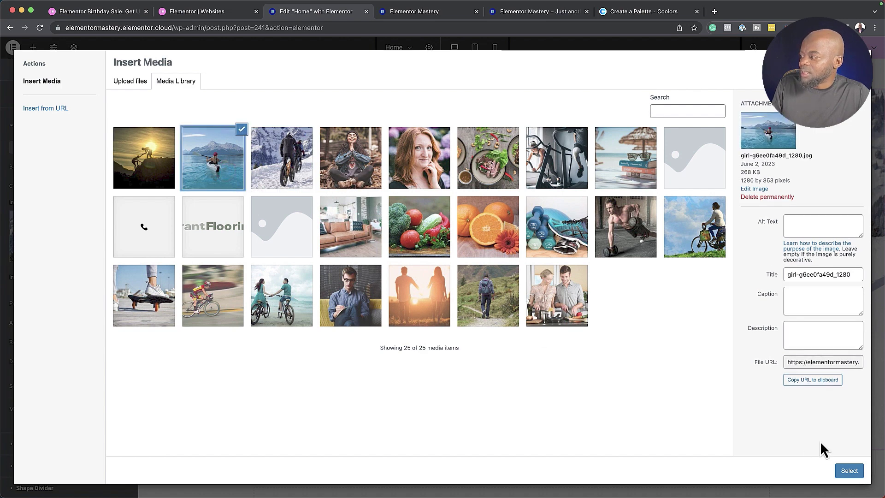
pyautogui.click(850, 471)
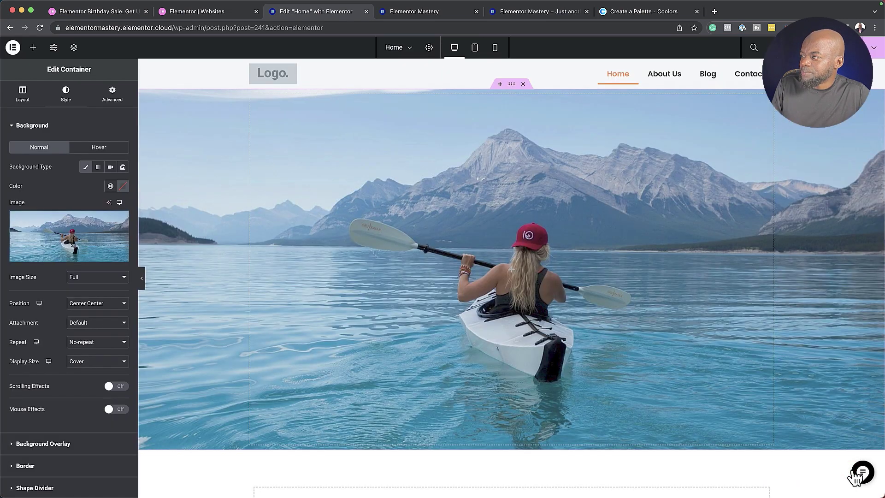
pyautogui.scroll(-3, 368, 334)
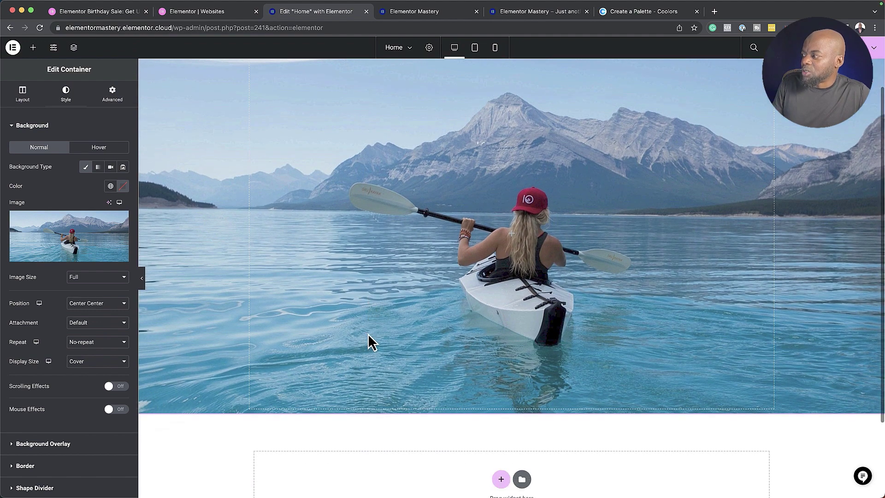
pyautogui.scroll(3, 368, 334)
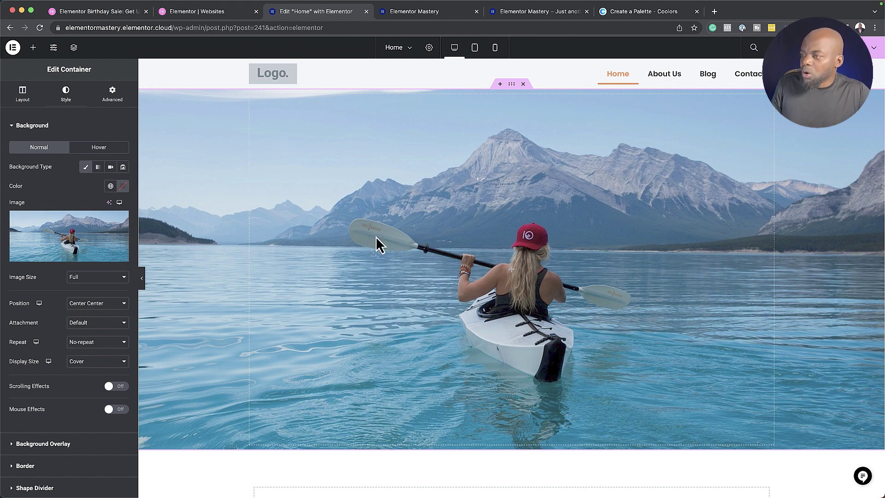
# Try the vegetables photo vegetables-g2ebf65446_1920.jpg as the hero container's background image
pyautogui.click(69, 241)
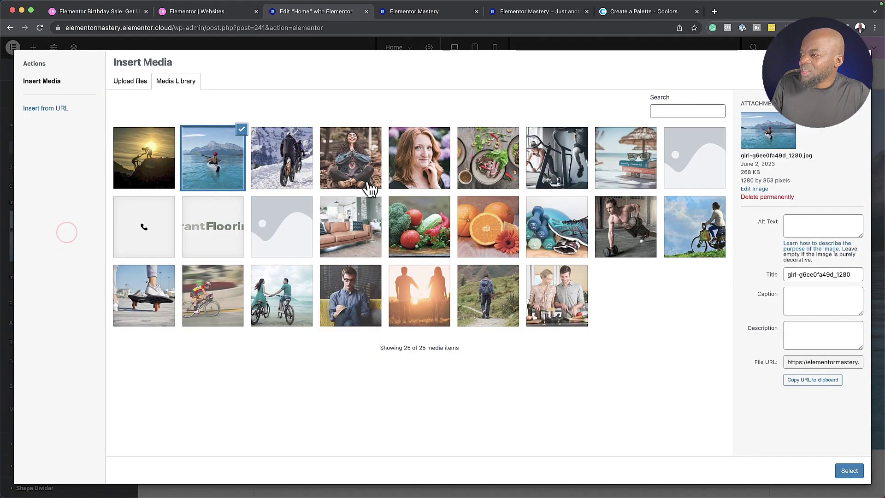
pyautogui.click(425, 237)
pyautogui.click(853, 471)
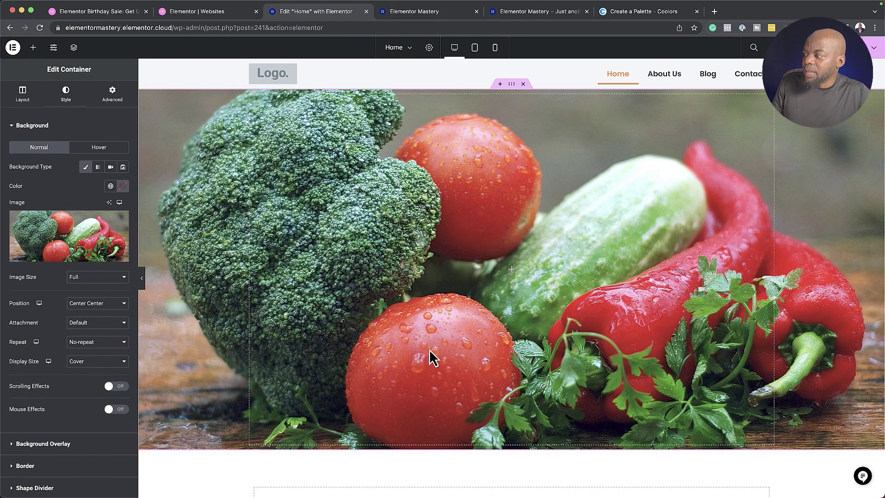
# Replace the container's background image with the snow biking photo snow-gacf38bce0_1280.jpg
pyautogui.moveTo(109, 264)
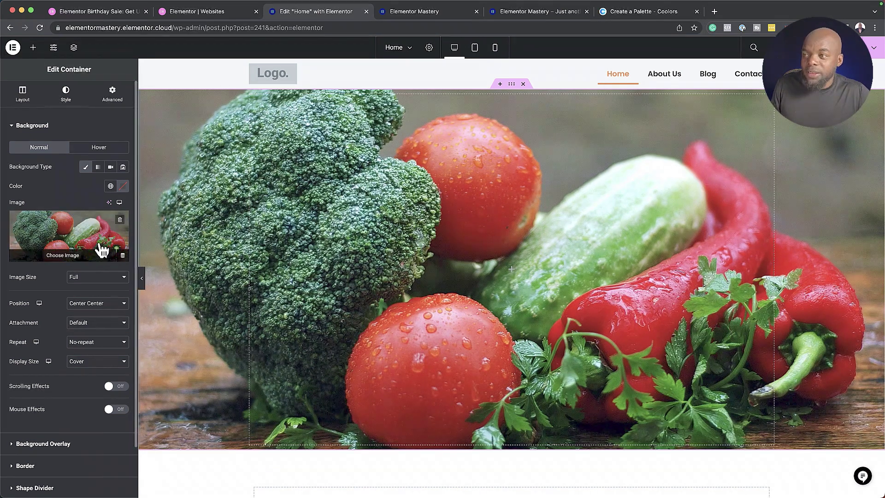
pyautogui.click(94, 238)
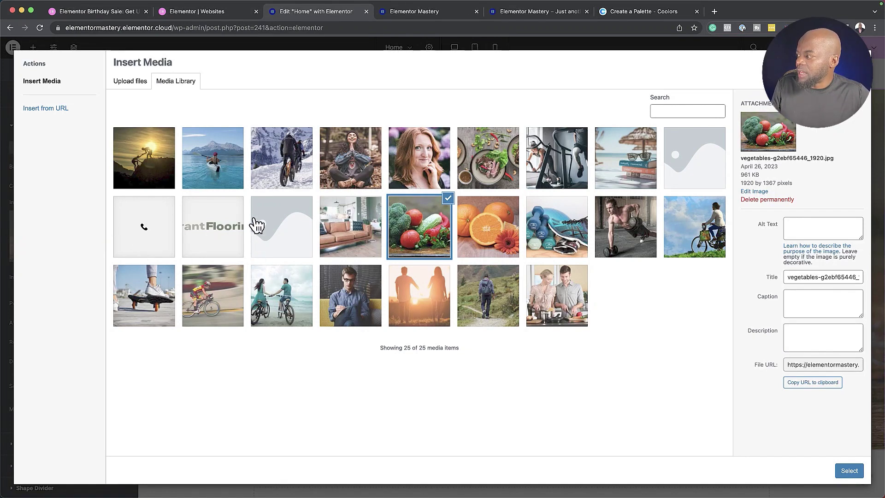
pyautogui.click(290, 163)
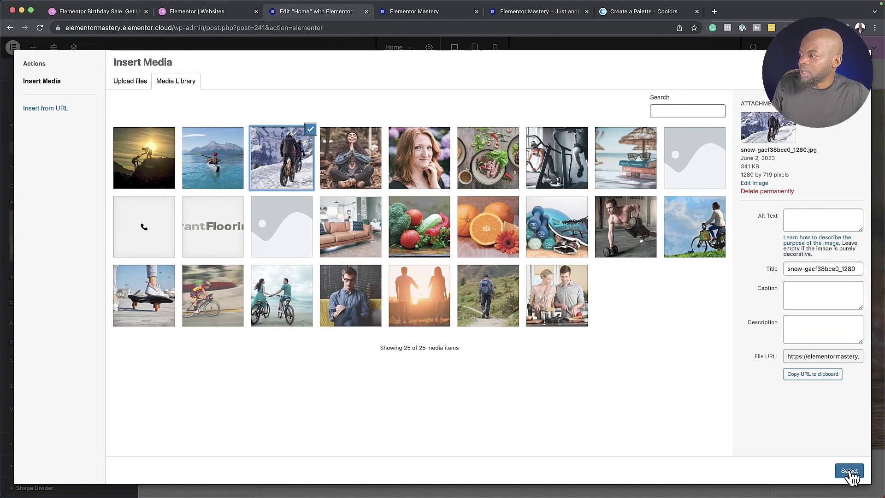
pyautogui.click(347, 159)
pyautogui.click(852, 472)
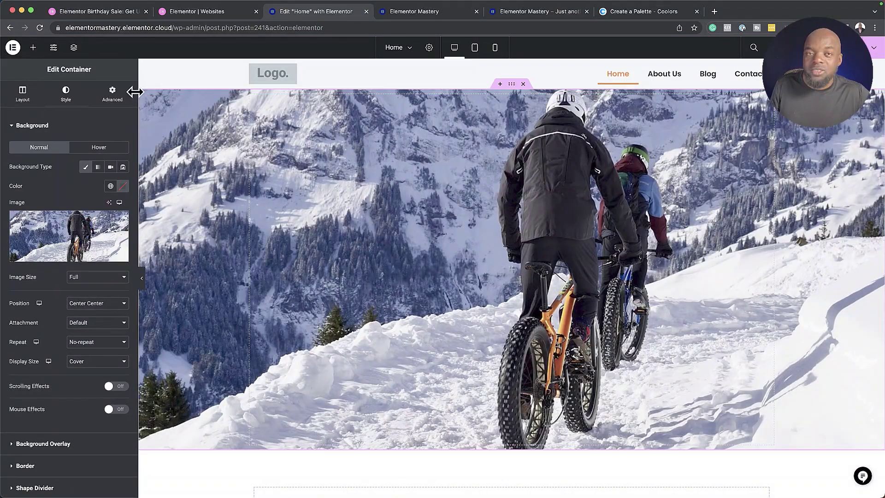
# Add a Heading widget to the hero container and align its text to the center
pyautogui.click(35, 53)
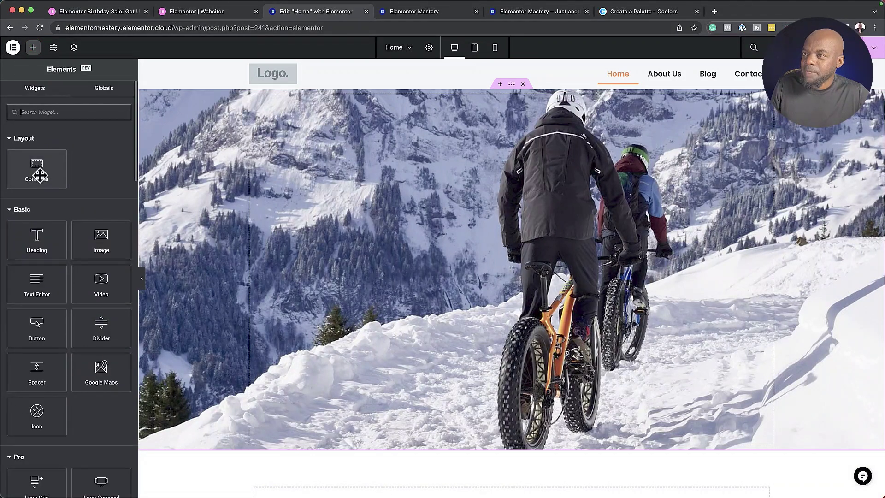
pyautogui.click(36, 240)
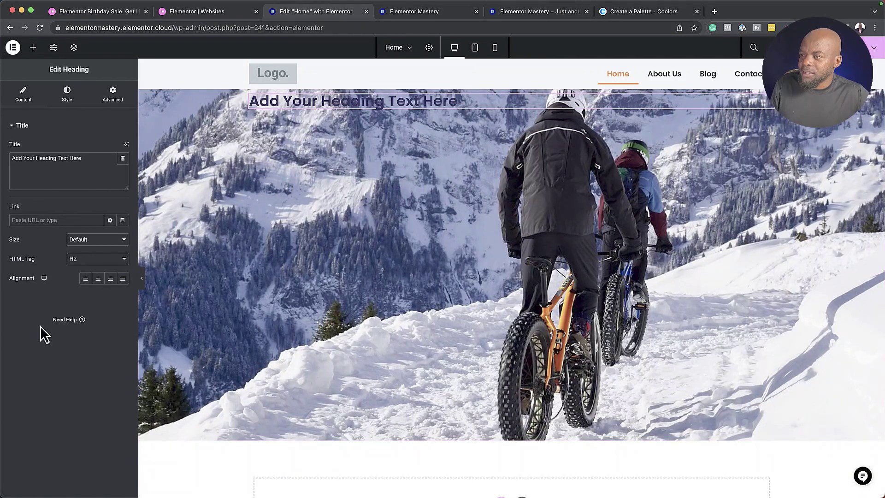
pyautogui.click(98, 278)
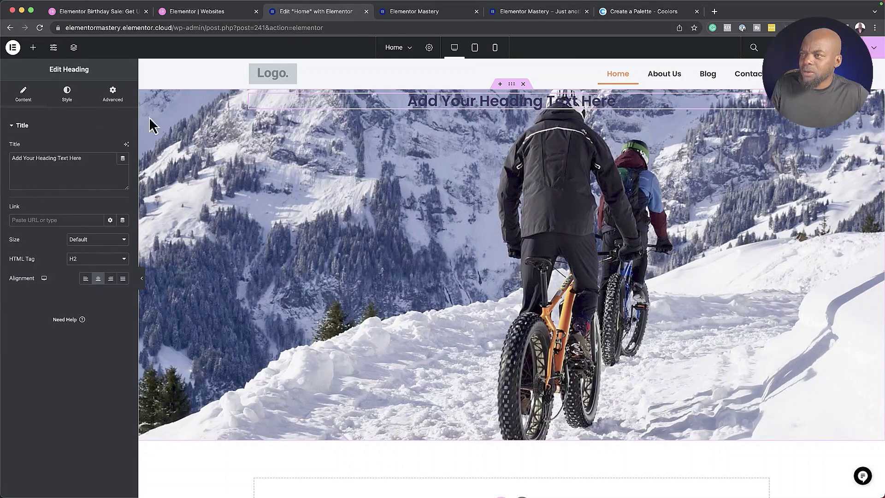
# Set the hero container's Justify Content to Center so the heading sits halfway down the section
pyautogui.click(512, 84)
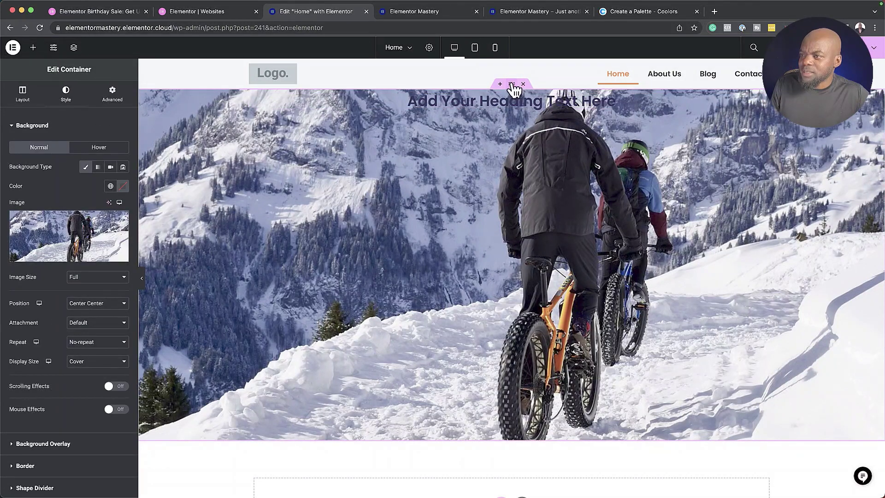
pyautogui.click(30, 97)
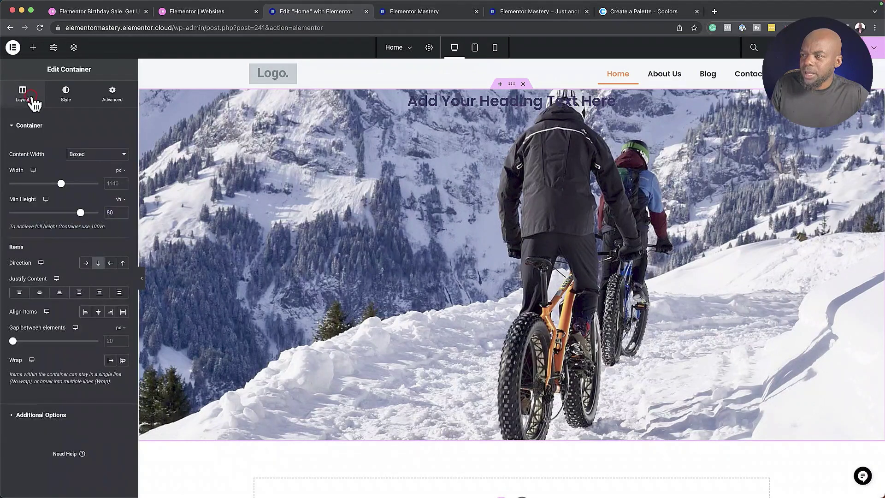
pyautogui.click(41, 292)
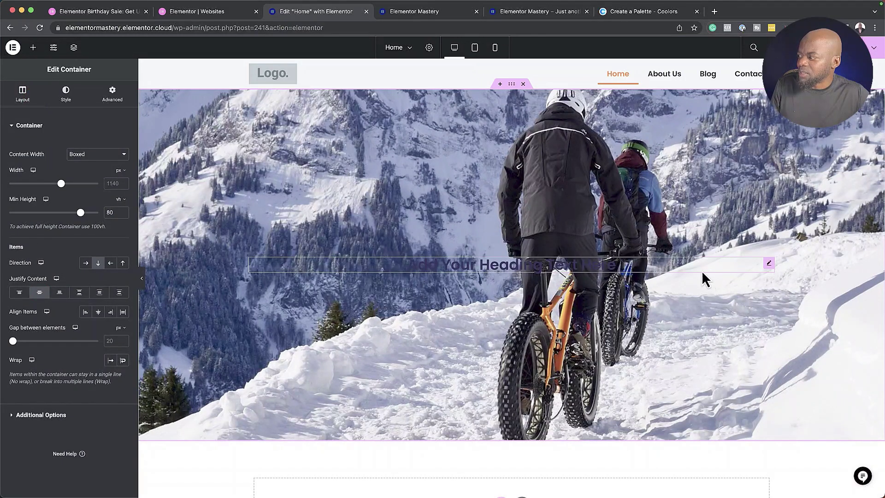
# Set the heading's typography size to 4.4 em and its weight to 700 (Bold)
pyautogui.click(769, 264)
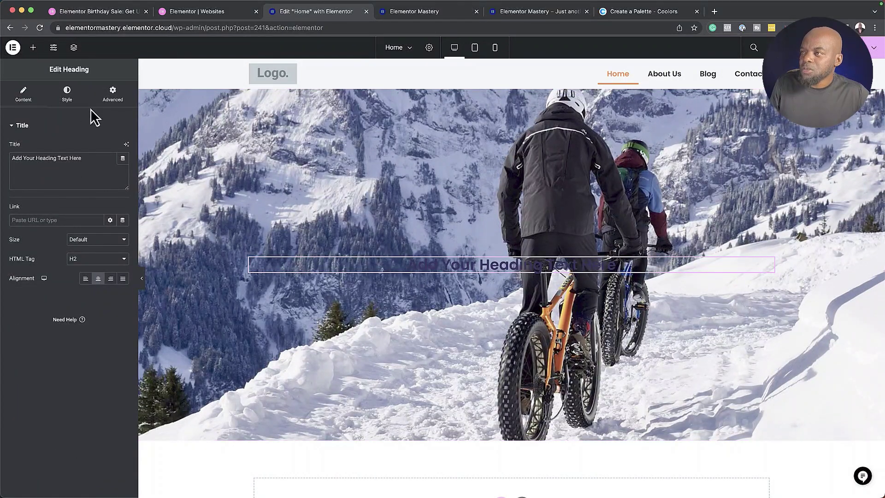
pyautogui.click(70, 92)
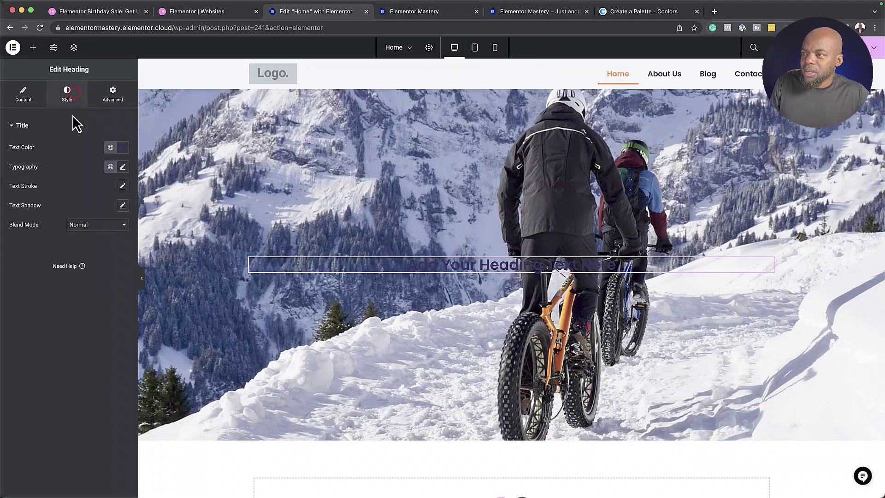
pyautogui.click(122, 167)
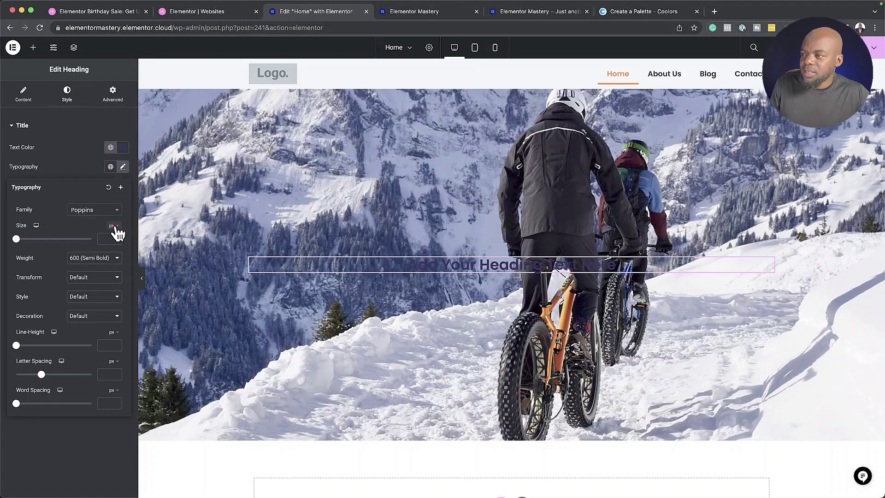
pyautogui.click(112, 239)
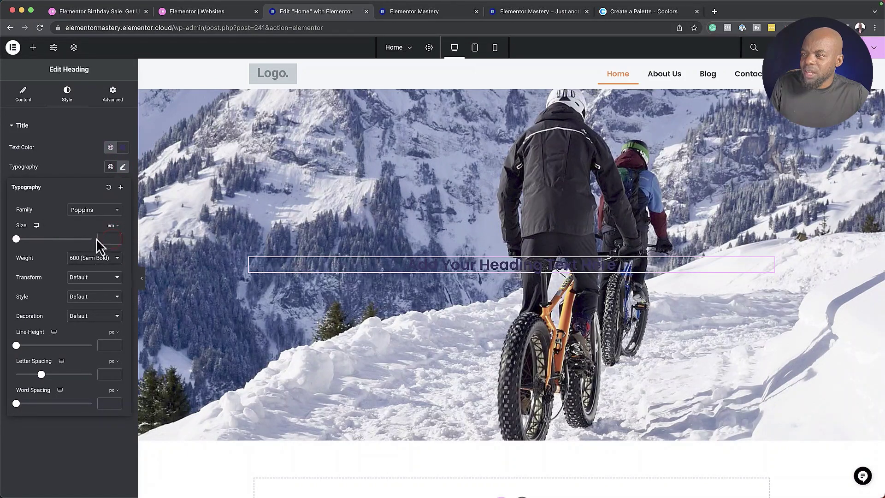
pyautogui.moveTo(17, 238); pyautogui.dragTo(54, 243)
pyautogui.click(100, 259)
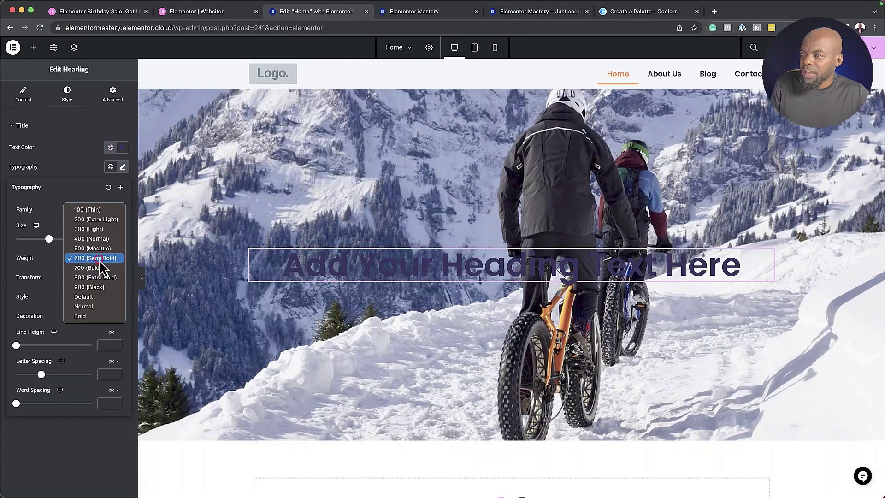
pyautogui.click(106, 269)
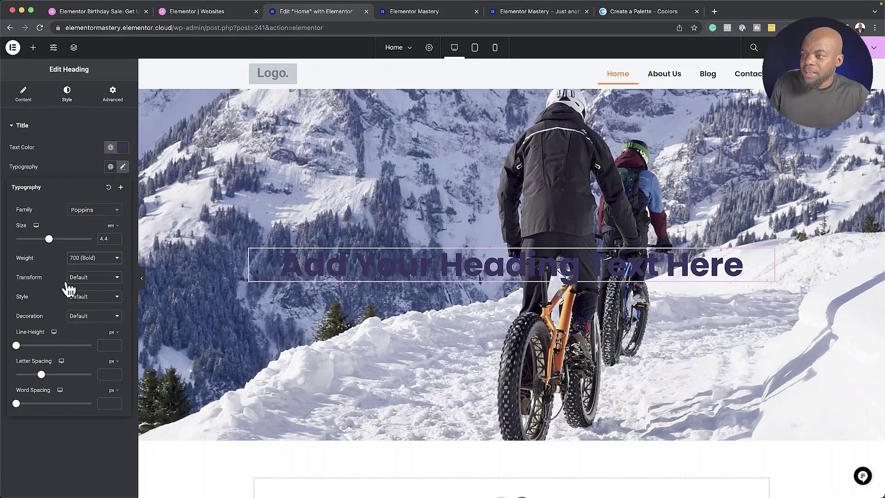
# Color the heading white (#FFFFFF) and change its text to "Join My New Adventure"
pyautogui.click(123, 147)
pyautogui.moveTo(97, 205); pyautogui.dragTo(65, 187)
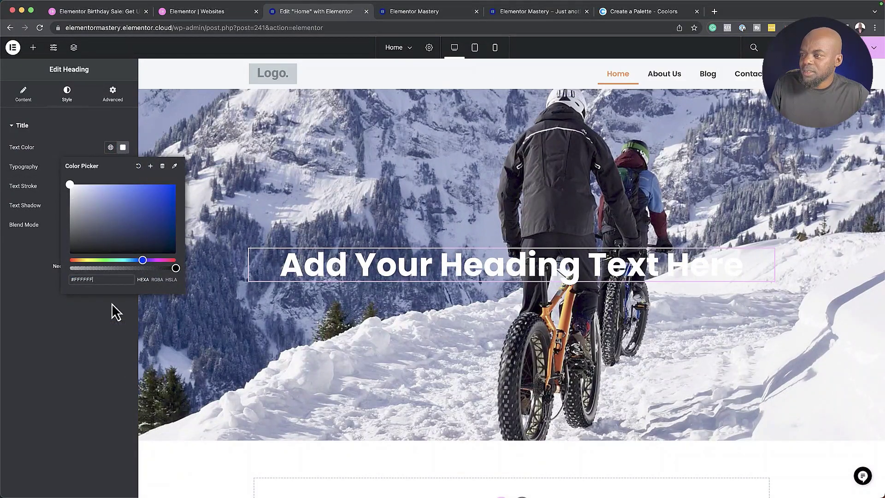
pyautogui.tripleClick(353, 265)
pyautogui.write('Joi')
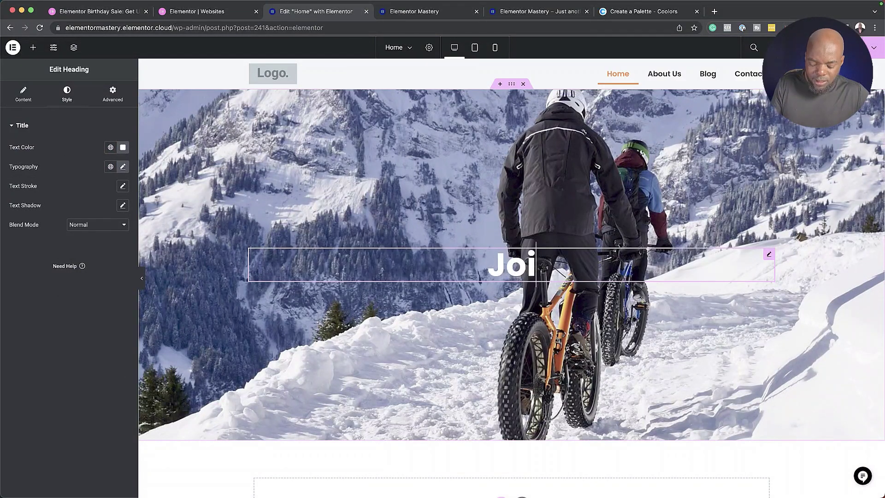
pyautogui.write('n My New Adventure')
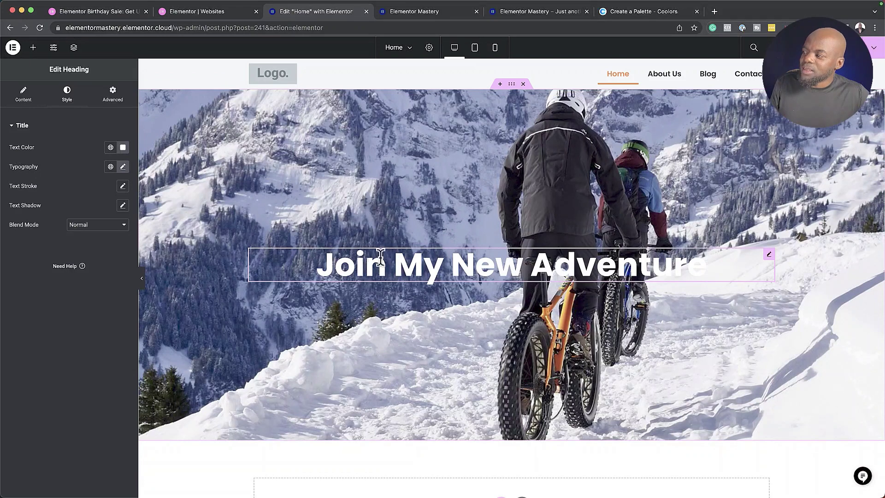
# Give the hero container a classic black background overlay with an opacity of 0.6
pyautogui.click(511, 84)
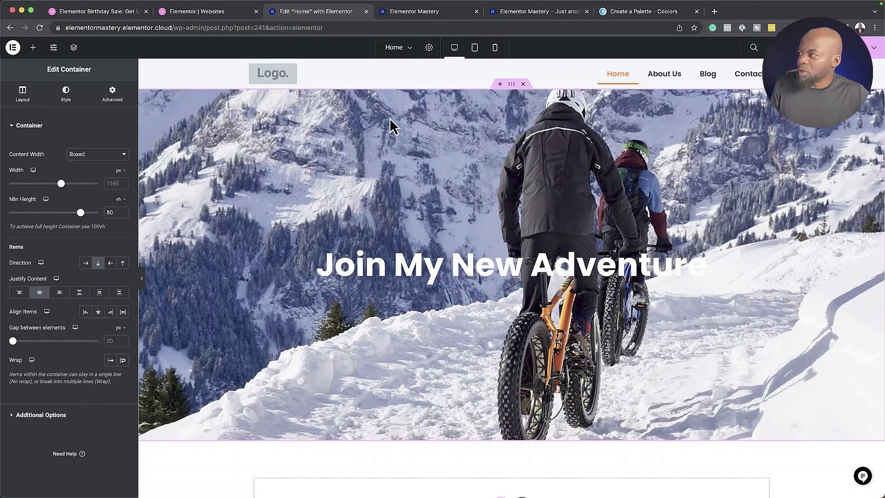
pyautogui.click(80, 99)
pyautogui.scroll(-2, 84, 359)
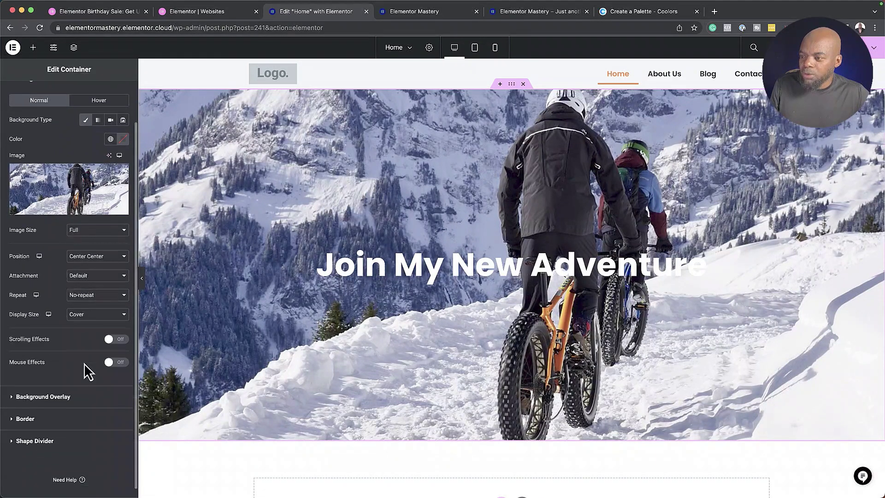
pyautogui.click(68, 389)
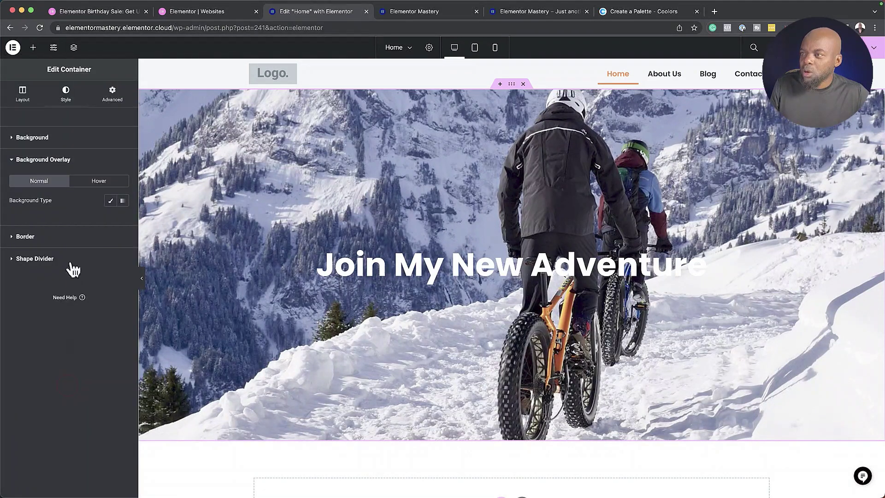
pyautogui.click(111, 201)
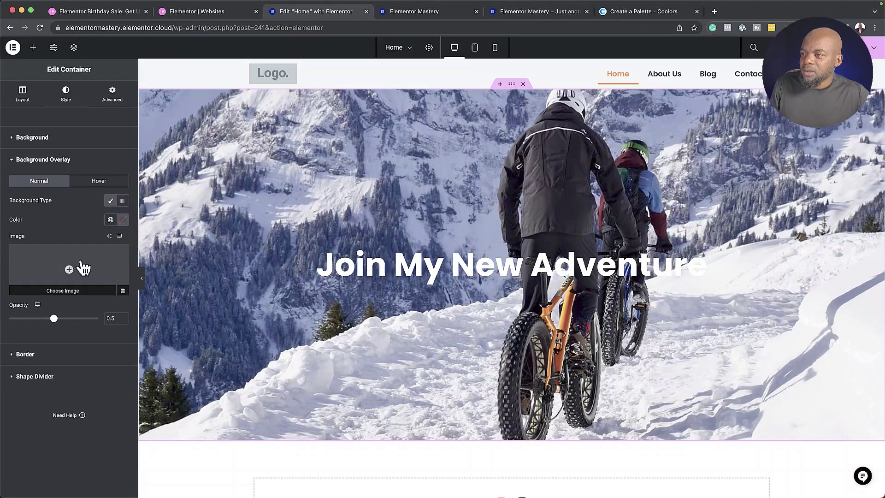
pyautogui.click(122, 219)
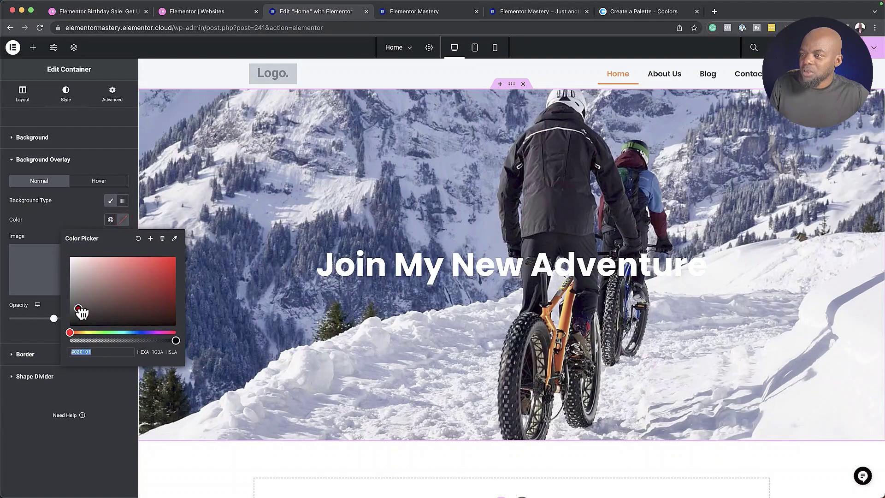
pyautogui.click(70, 314)
pyautogui.moveTo(70, 314); pyautogui.dragTo(70, 291)
pyautogui.click(136, 278)
pyautogui.click(70, 285)
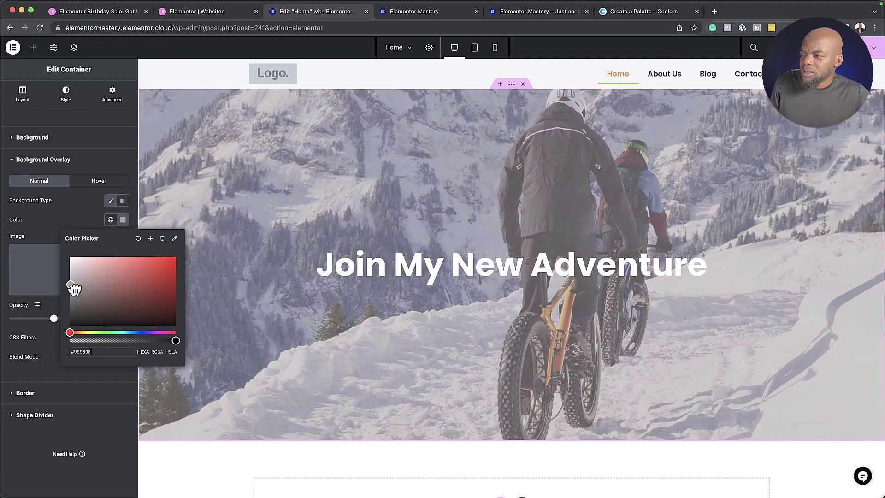
pyautogui.moveTo(68, 287); pyautogui.dragTo(71, 327)
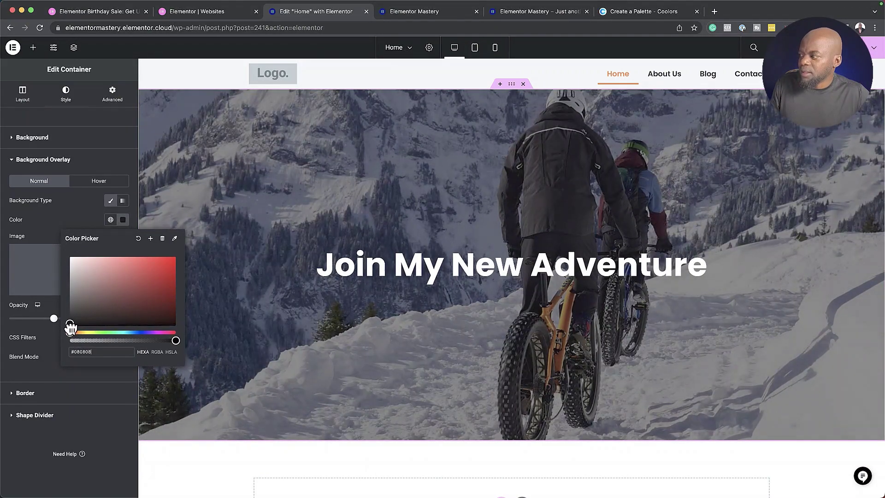
pyautogui.click(40, 338)
pyautogui.moveTo(59, 322)
pyautogui.mouseDown()
pyautogui.moveTo(78, 322)
pyautogui.moveTo(70, 325)
pyautogui.mouseUp()
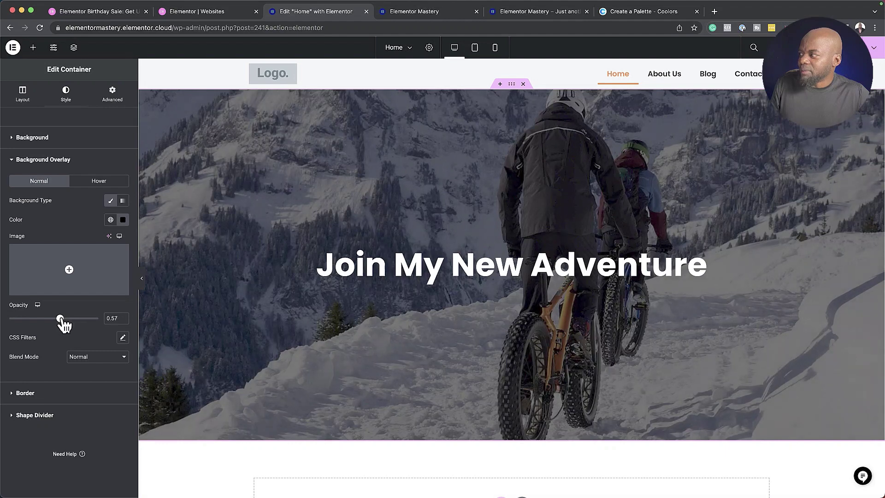
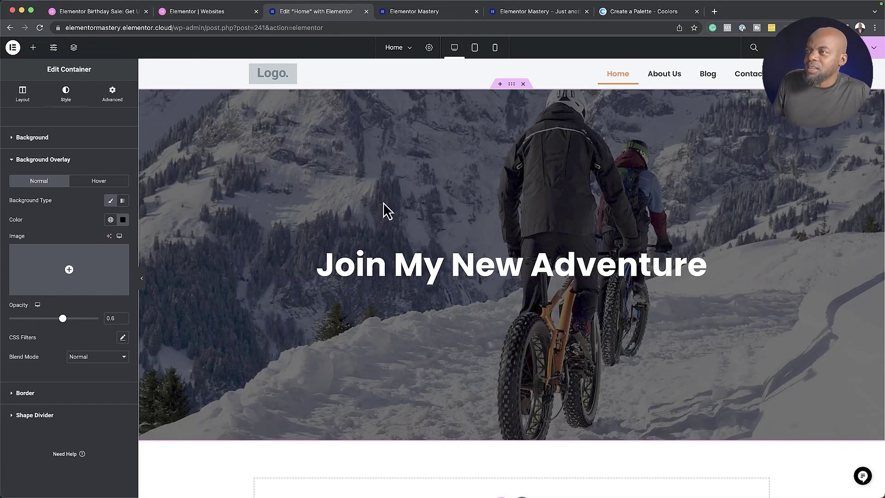
# Add a Button widget below the heading and align it to the center
pyautogui.click(34, 48)
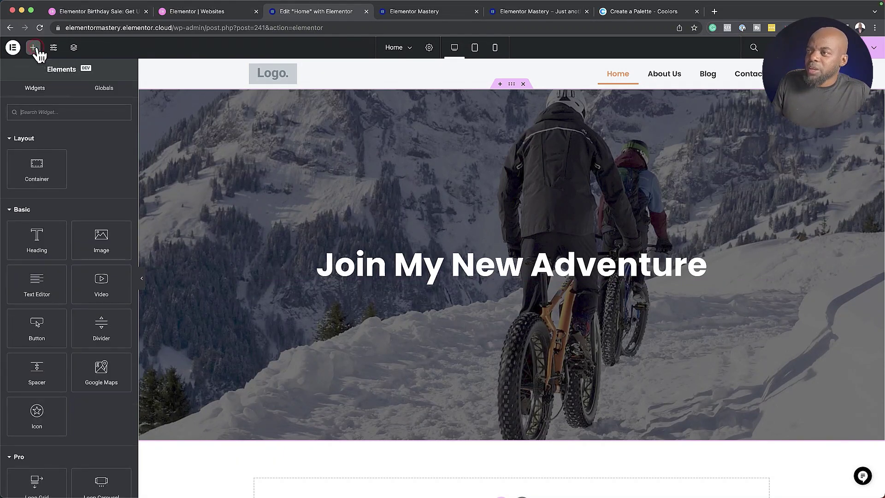
pyautogui.click(38, 322)
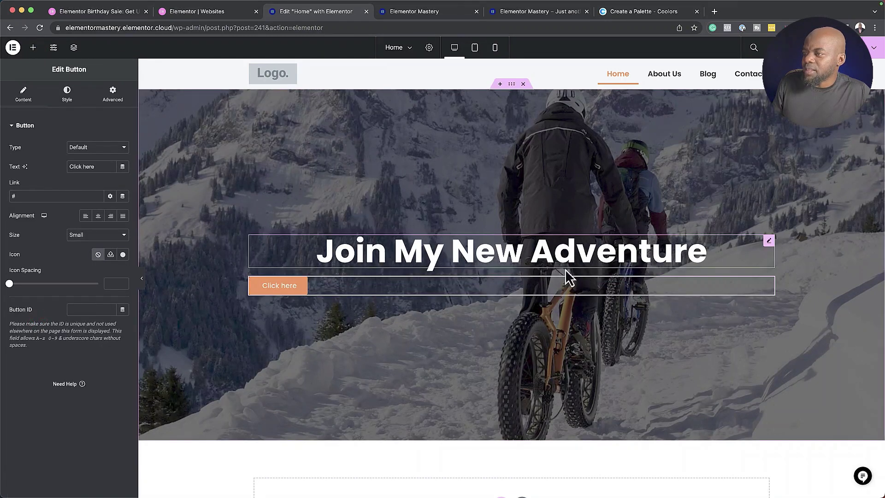
pyautogui.click(98, 216)
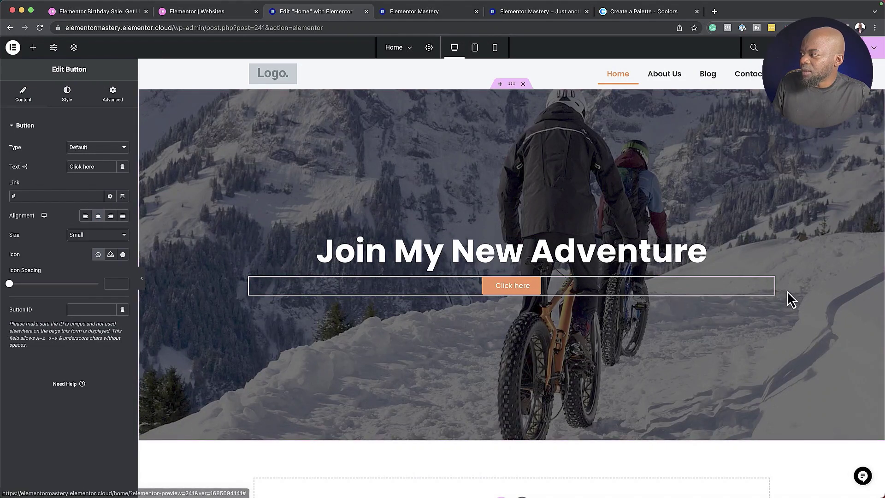
# Set the border radius of the hero's button to 2 px on all corners
pyautogui.click(70, 98)
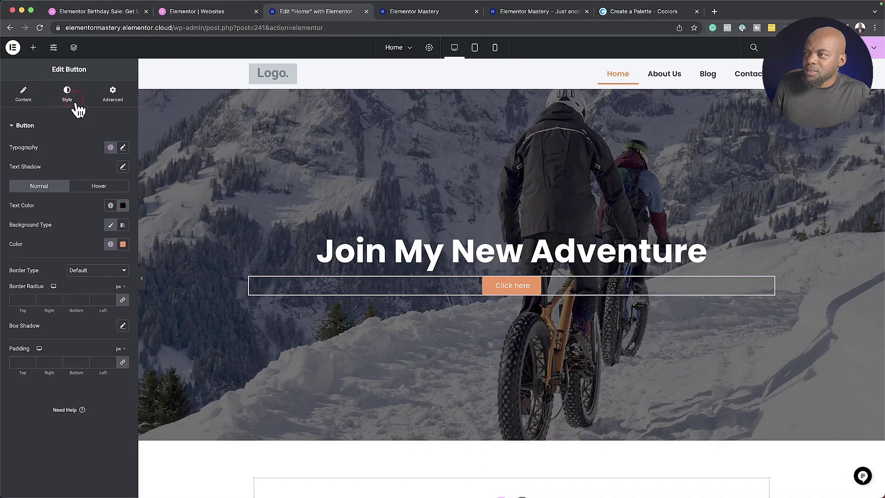
pyautogui.click(112, 244)
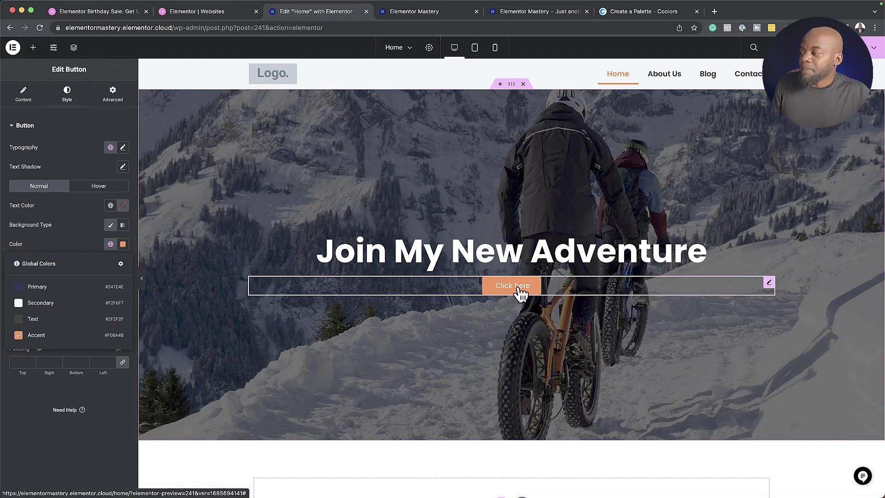
pyautogui.click(119, 412)
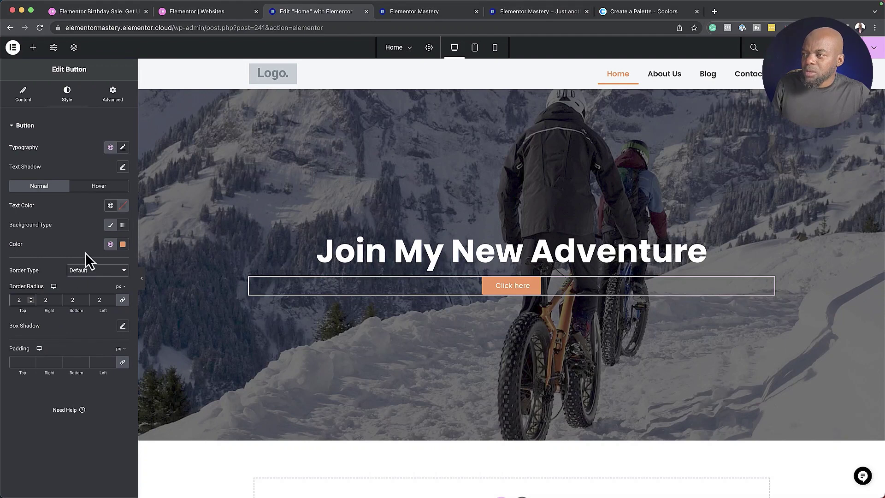
# Set the button's typography size to 1.4 em
pyautogui.click(123, 147)
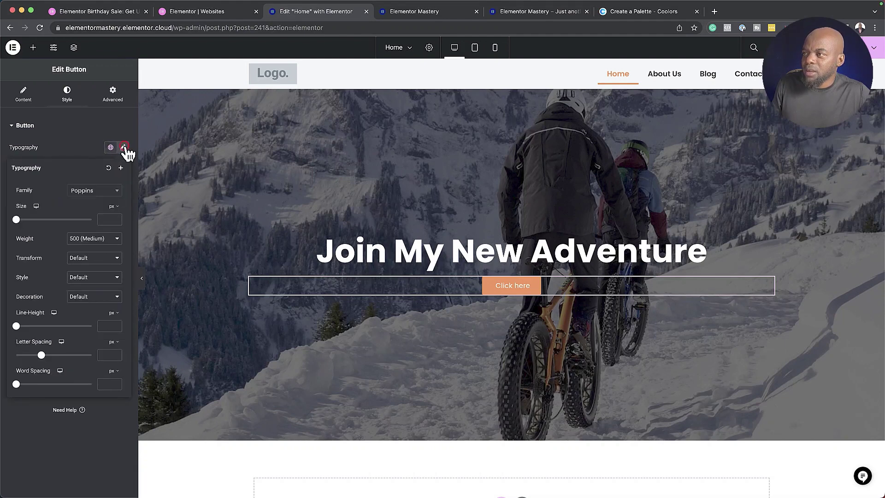
pyautogui.click(114, 207)
pyautogui.click(113, 221)
pyautogui.write('1.2')
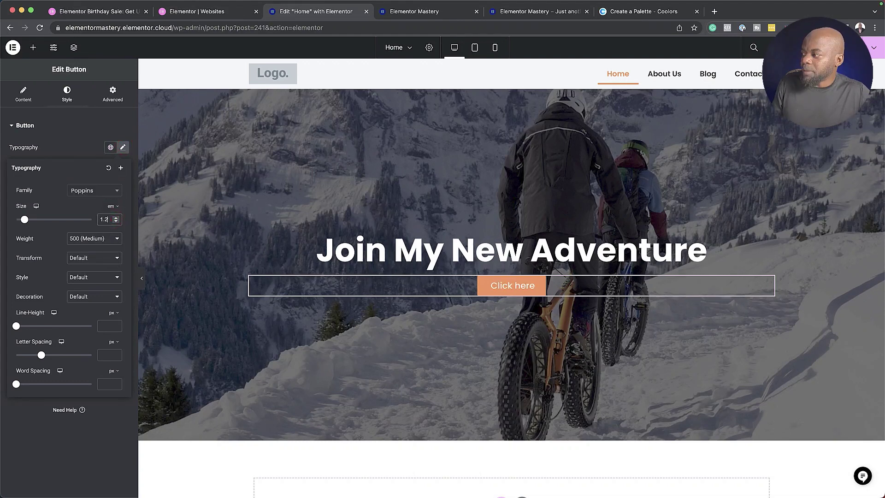
pyautogui.click(116, 218)
pyautogui.click(116, 219)
pyautogui.click(116, 218)
pyautogui.click(115, 220)
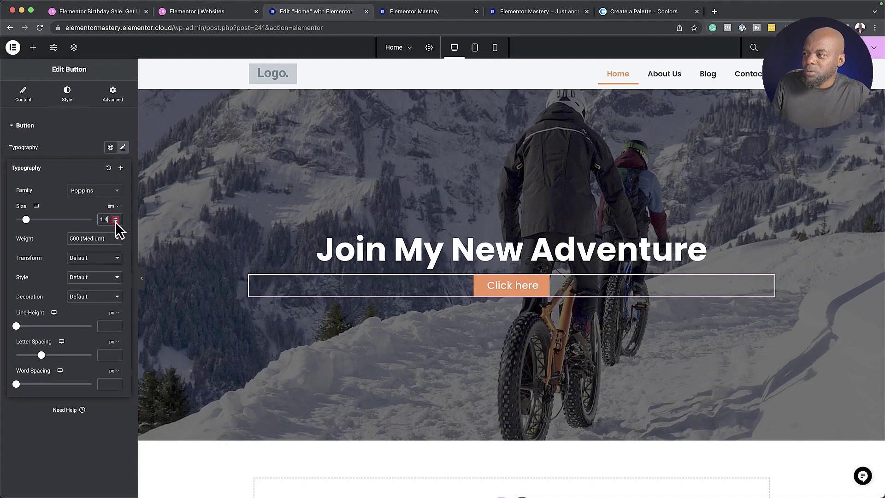
pyautogui.click(57, 454)
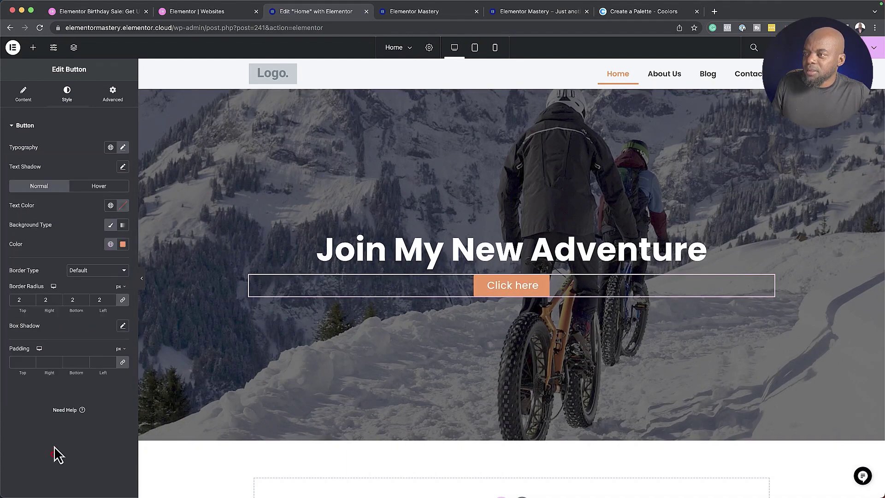
# Change the button's text to "Get Started Now"
pyautogui.click(36, 98)
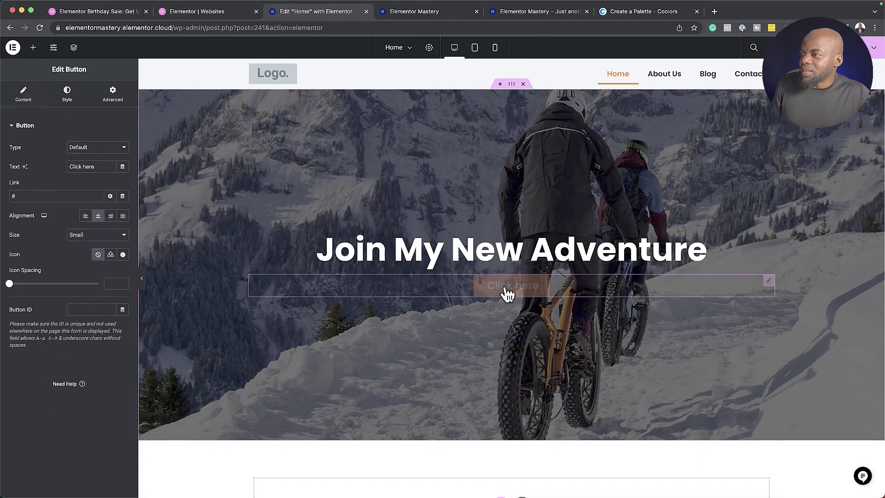
pyautogui.click(102, 166)
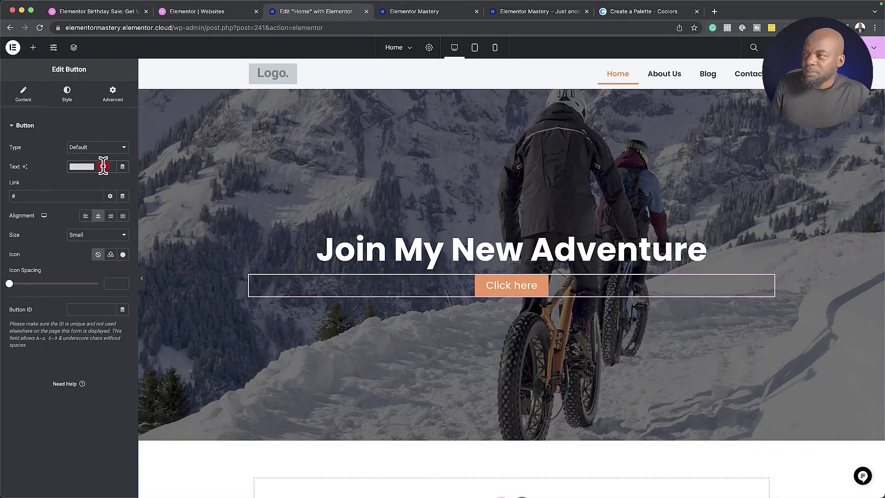
pyautogui.write('get ')
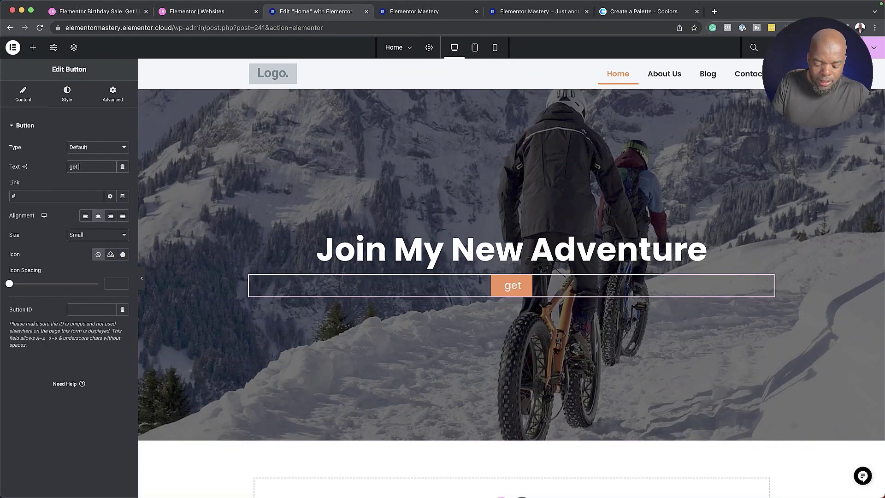
pyautogui.write('Started Now')
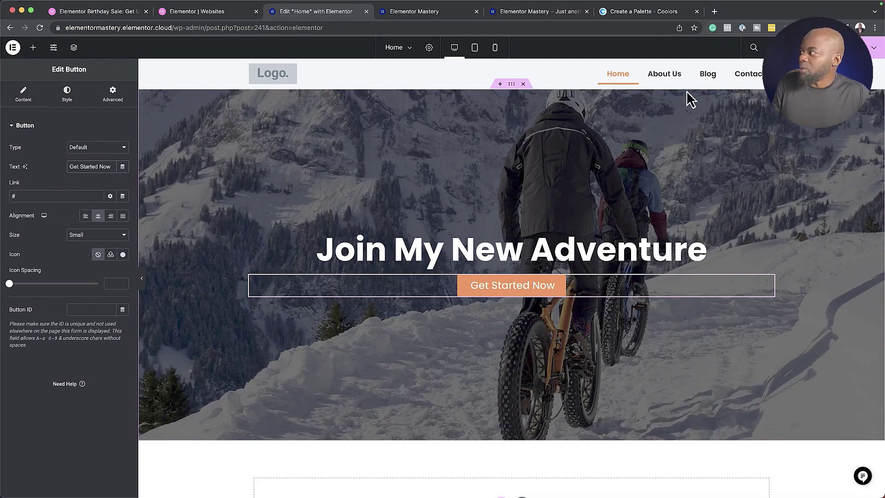
# Add a single container with a downward (column) direction below the hero and place an Icon Box widget in it
pyautogui.scroll(-3, 644, 354)
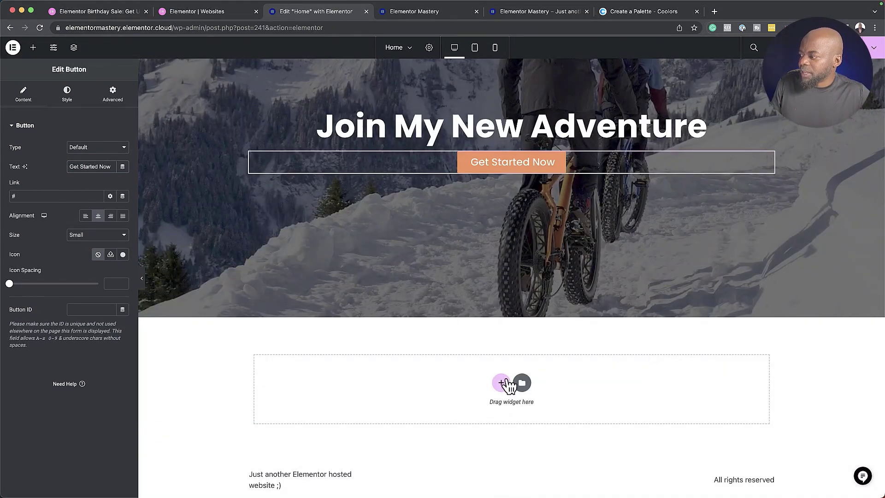
pyautogui.click(503, 382)
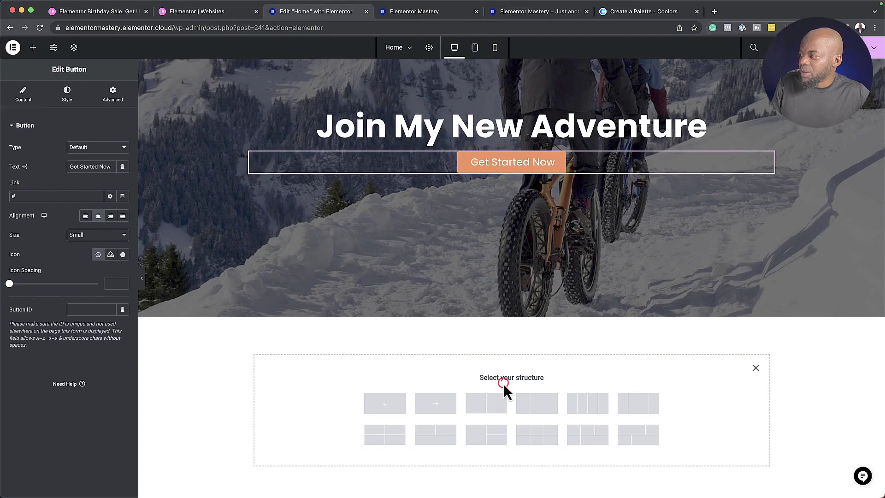
pyautogui.click(390, 402)
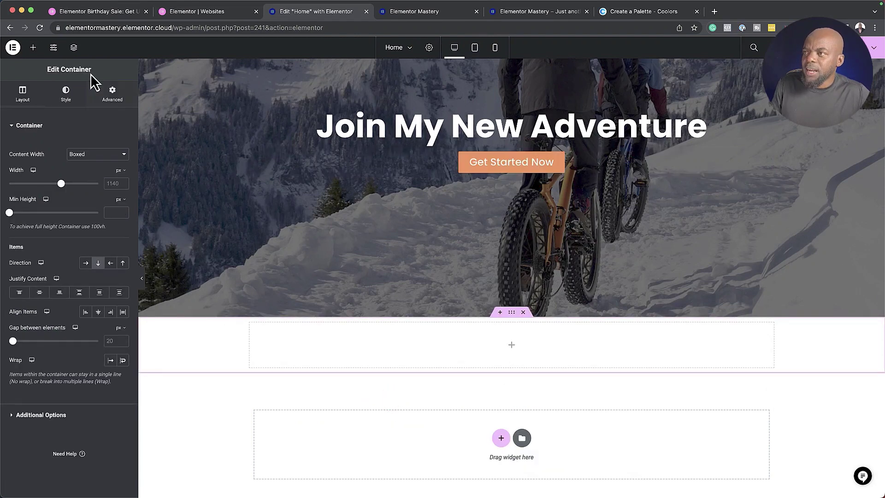
pyautogui.click(35, 49)
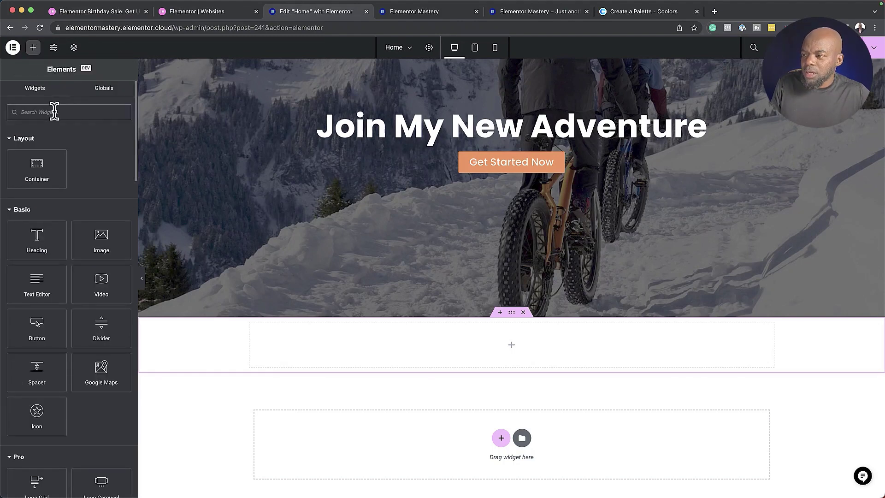
pyautogui.write('icon')
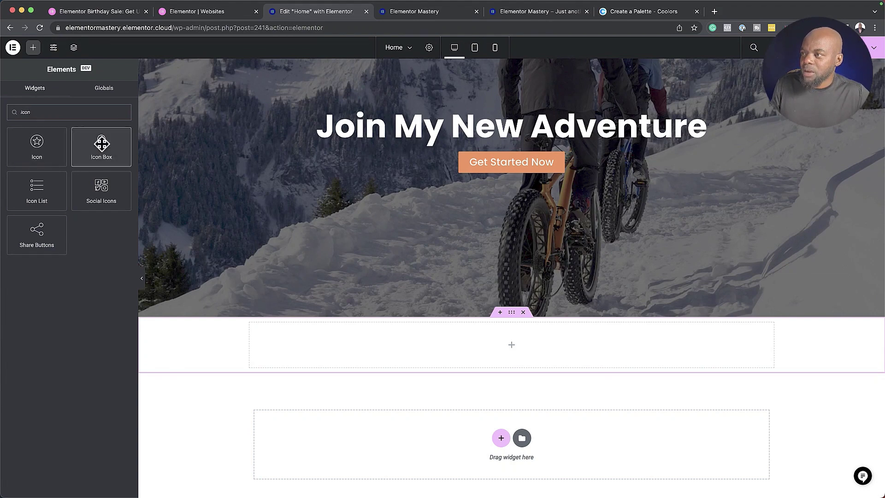
pyautogui.click(101, 144)
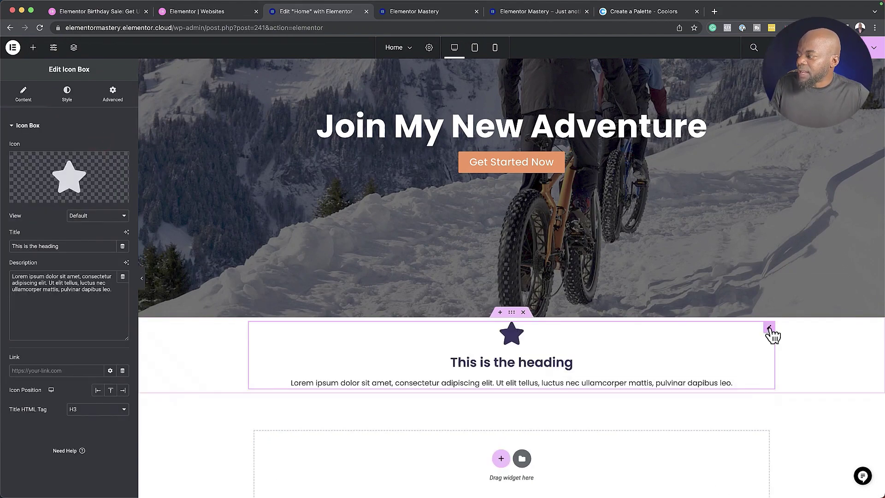
# Open the icon library for the icon box and search it for "tim", then clear the search
pyautogui.click(106, 182)
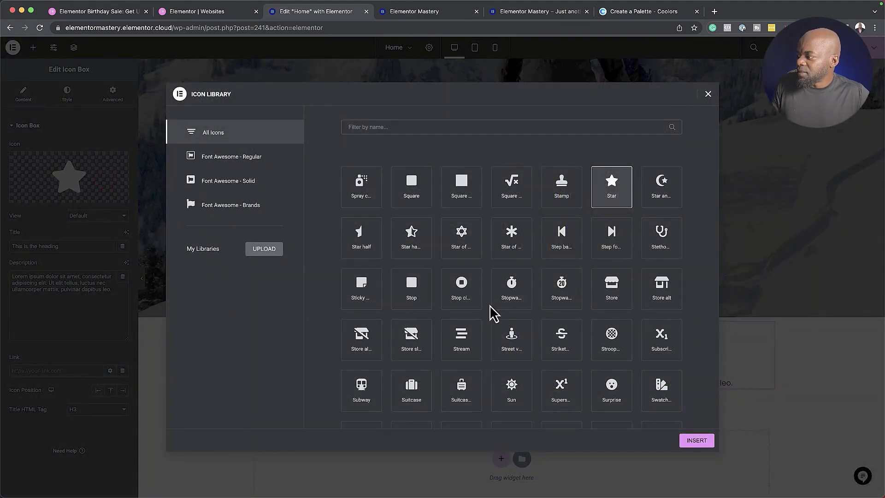
pyautogui.click(380, 123)
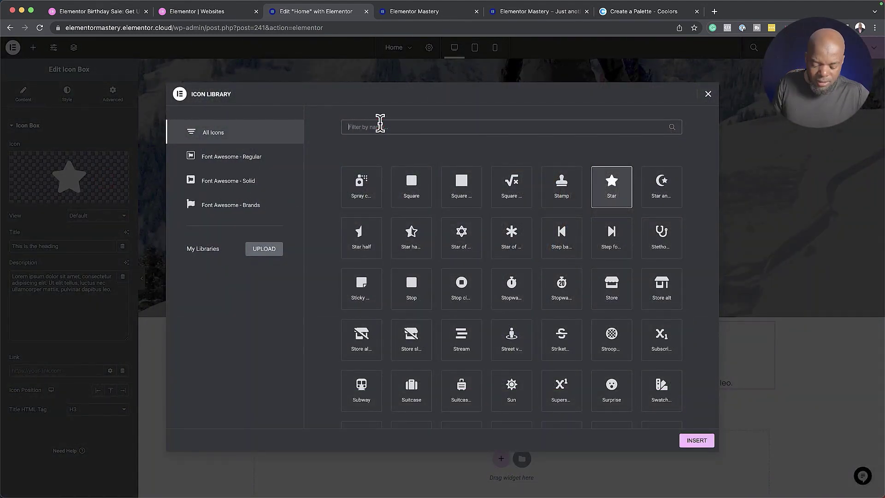
pyautogui.write('tim')
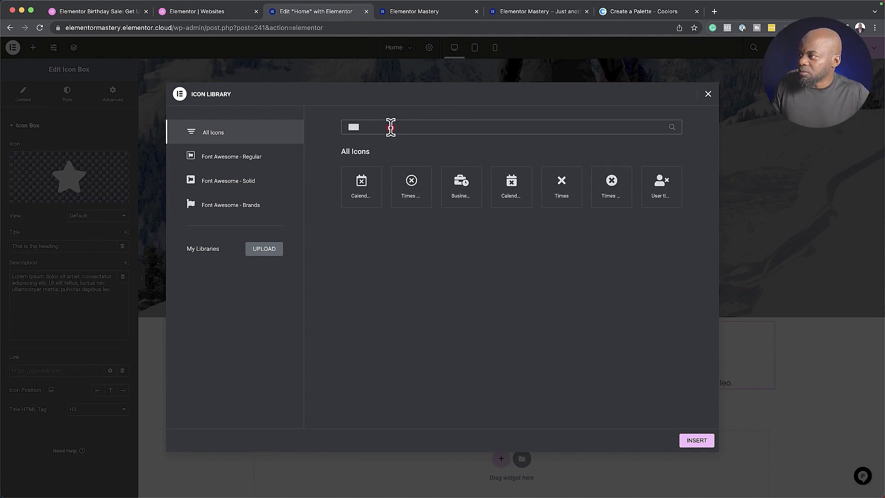
pyautogui.press('BackSpace')
# Choose the solid Bus icon from the icon library and insert it into the icon box
pyautogui.scroll(-2, 546, 293)
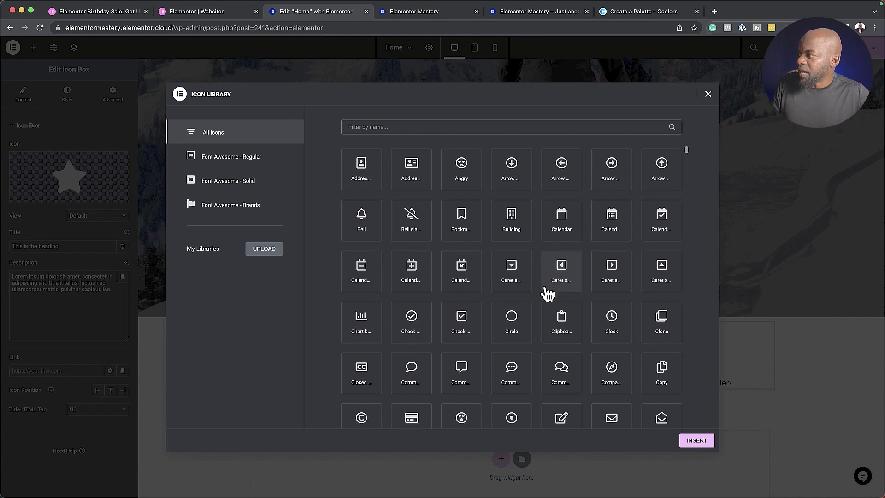
pyautogui.scroll(-8, 547, 294)
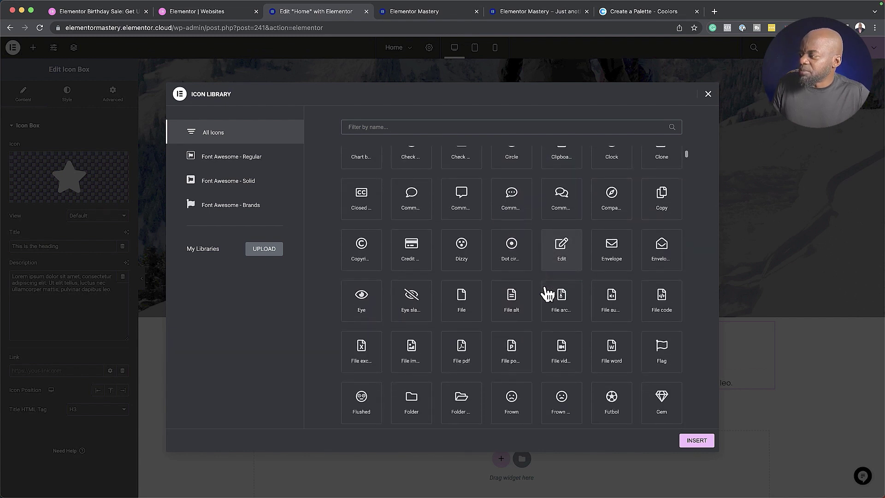
pyautogui.scroll(-5, 547, 294)
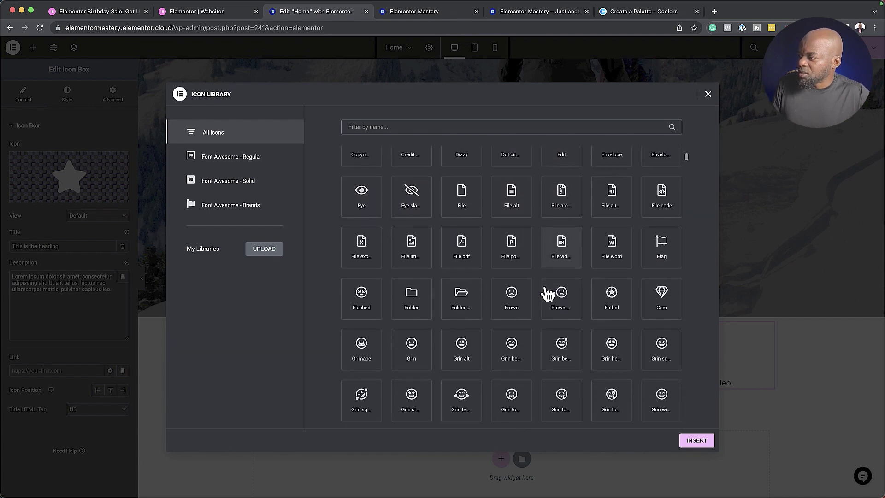
pyautogui.scroll(-4, 548, 293)
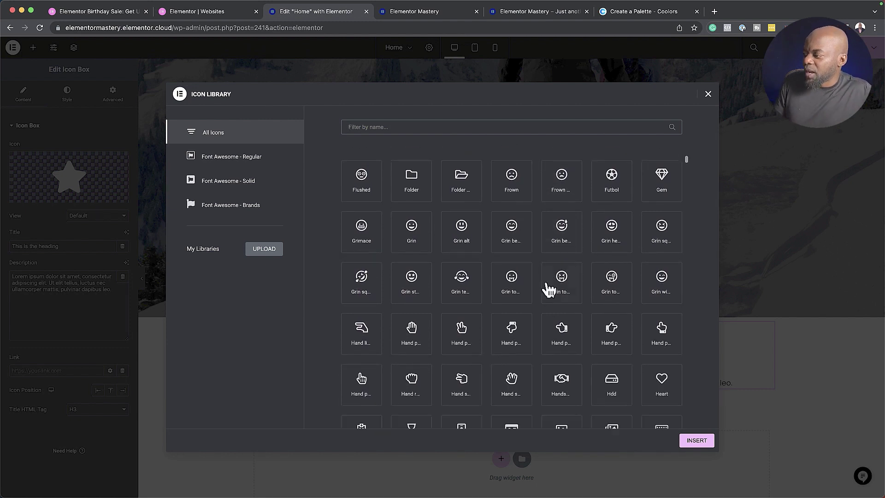
pyautogui.scroll(-6, 548, 289)
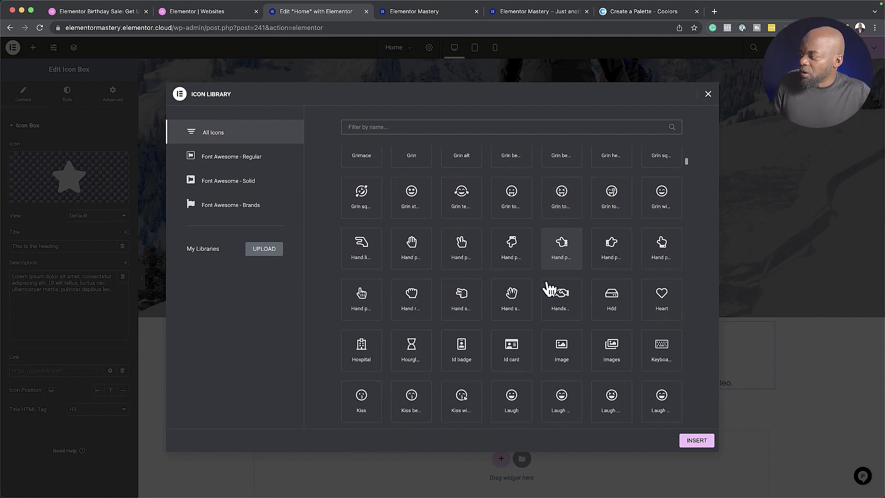
pyautogui.scroll(-13, 548, 289)
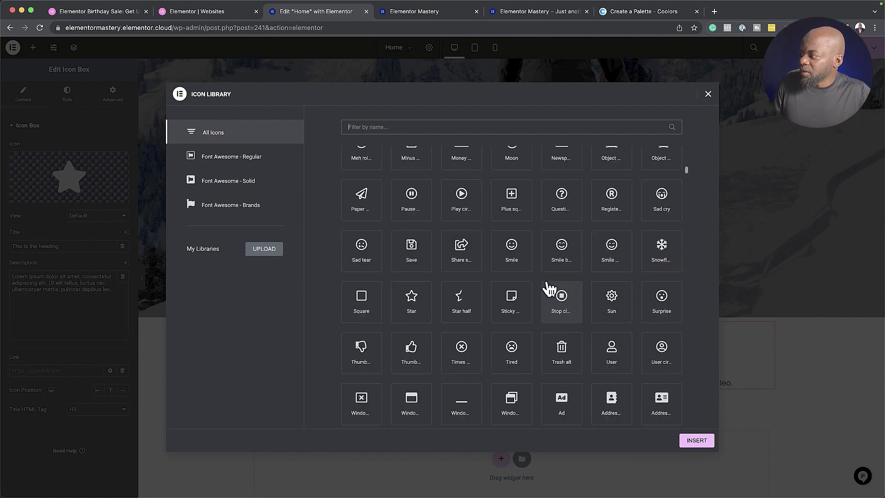
pyautogui.scroll(-20, 548, 289)
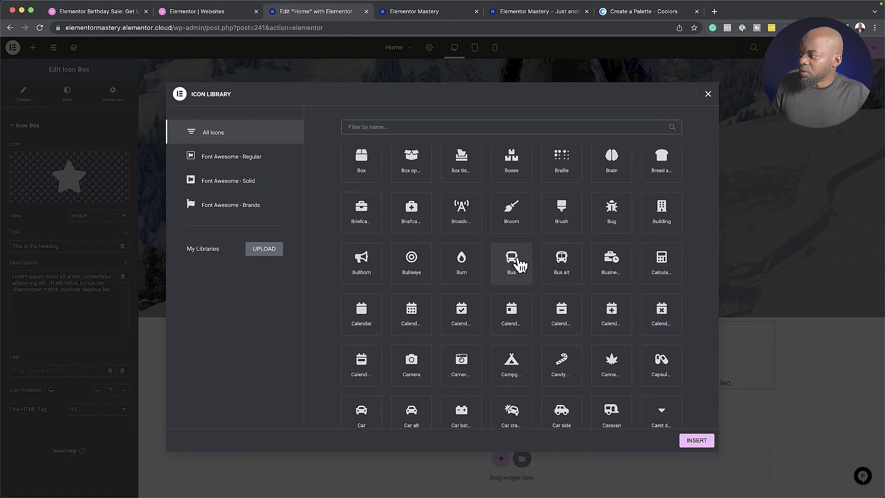
pyautogui.click(512, 262)
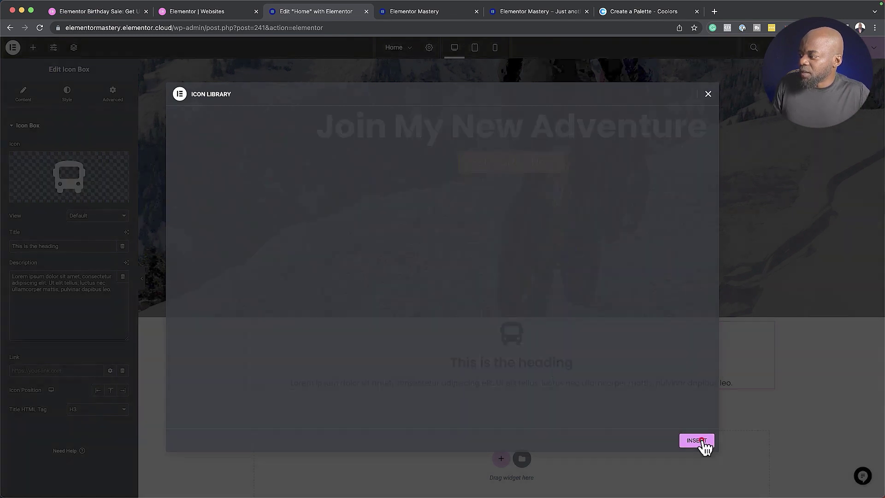
pyautogui.click(698, 440)
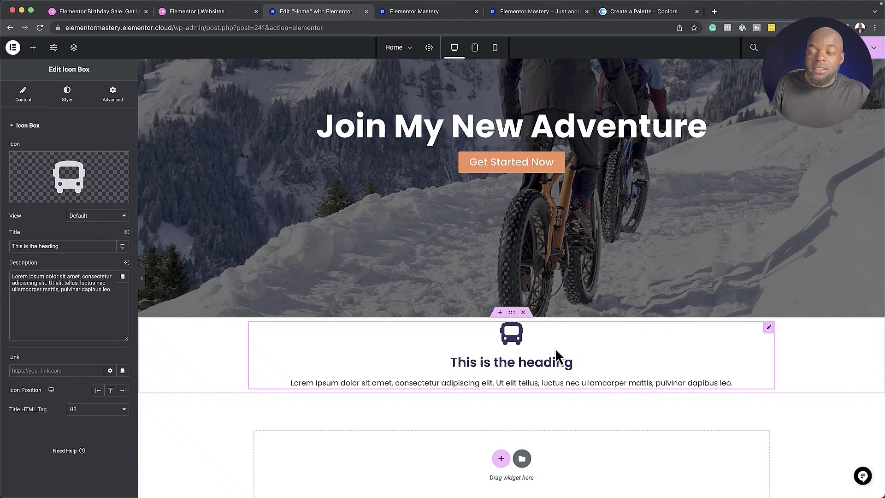
# Change the icon box's title to "Rulvinar Tapibus"
pyautogui.moveTo(87, 183)
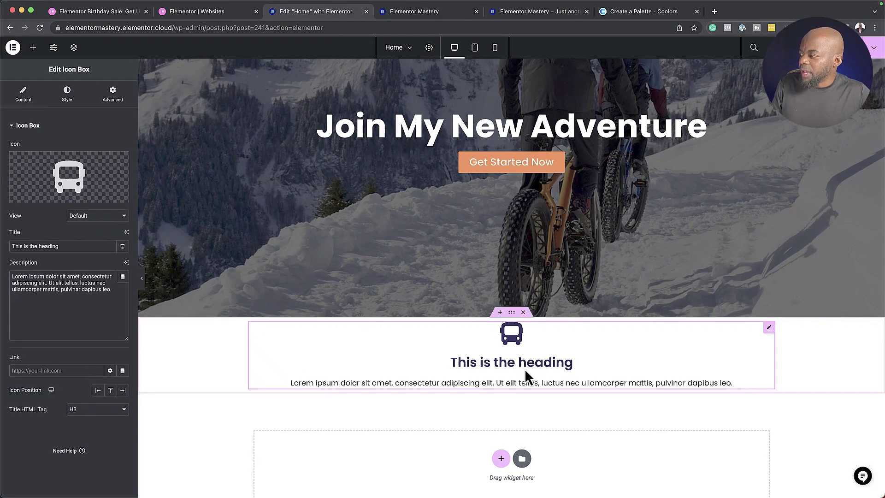
pyautogui.tripleClick(67, 245)
pyautogui.write('Heading One')
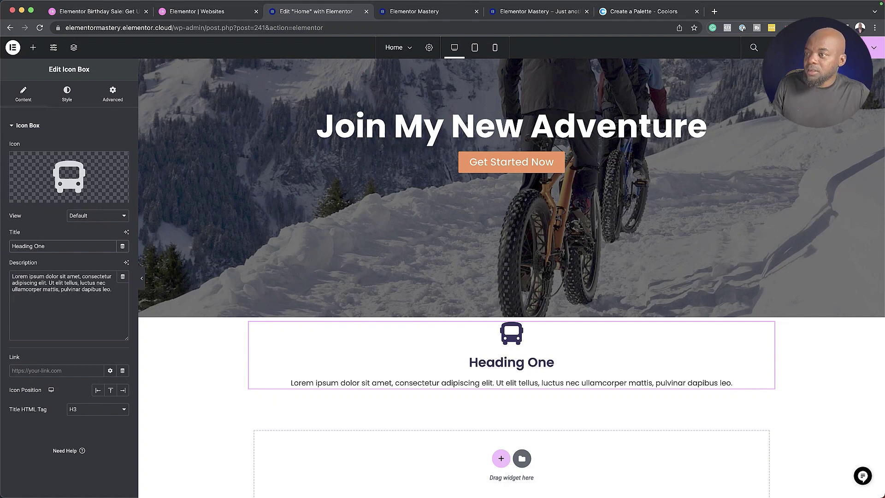
pyautogui.tripleClick(53, 245)
pyautogui.write('pulvinar dapibus')
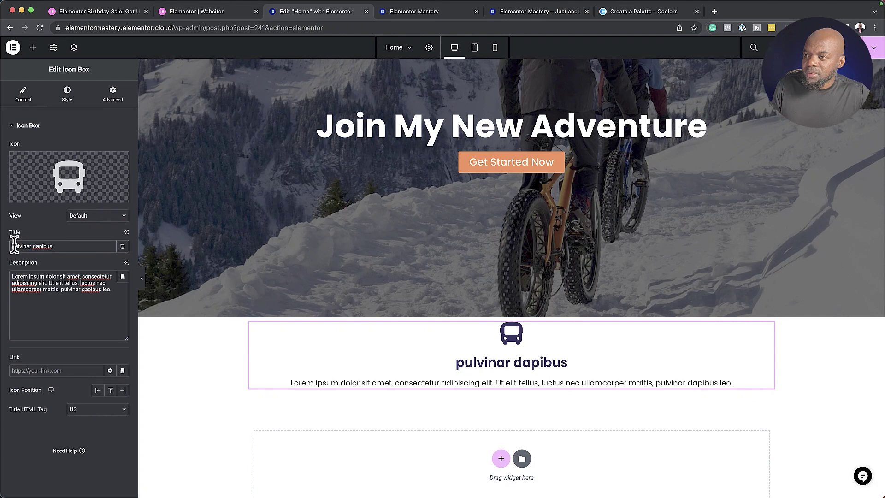
pyautogui.write('R')
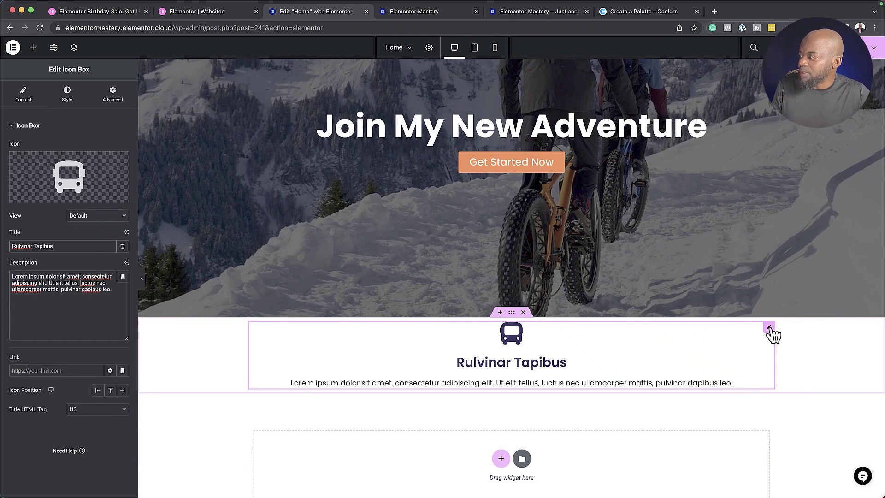
# Duplicate the icon box twice and set the container's direction to row so the three boxes sit side by side
pyautogui.rightClick(772, 333)
pyautogui.click(798, 346)
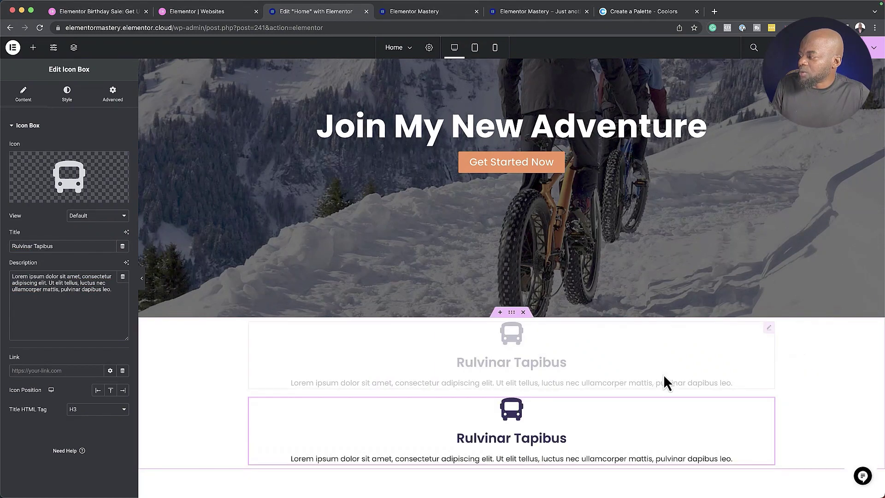
pyautogui.rightClick(770, 331)
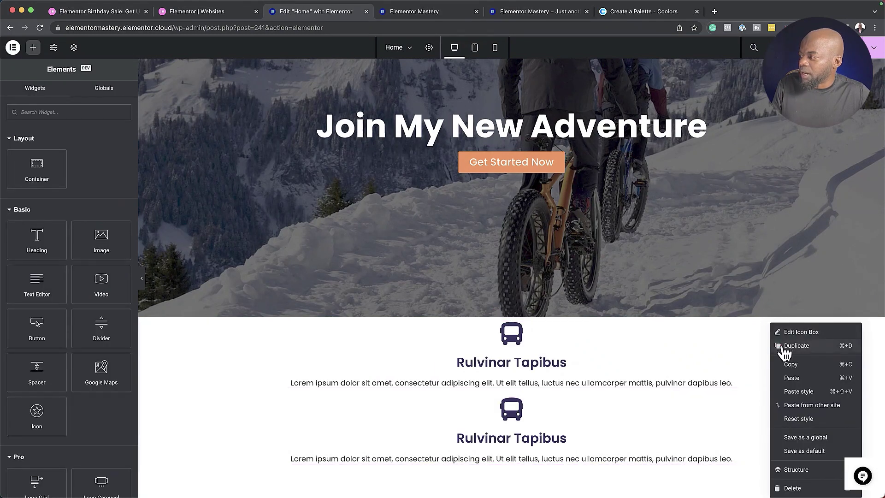
pyautogui.click(784, 348)
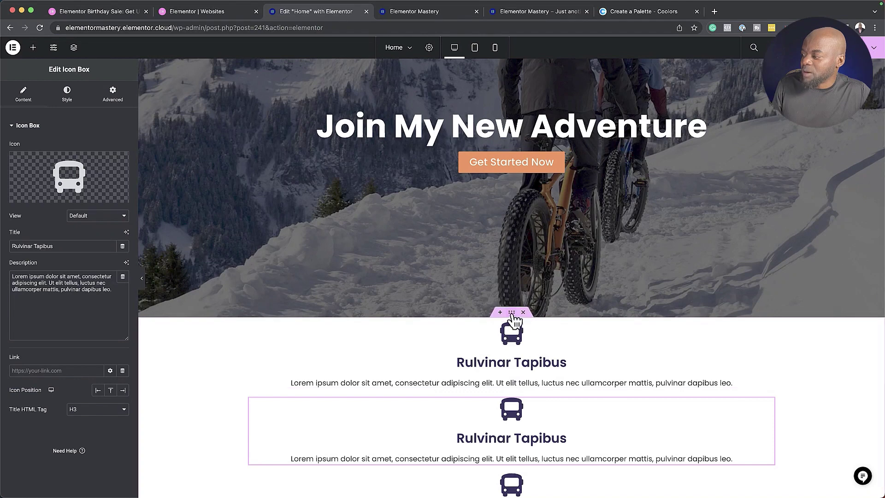
pyautogui.click(512, 312)
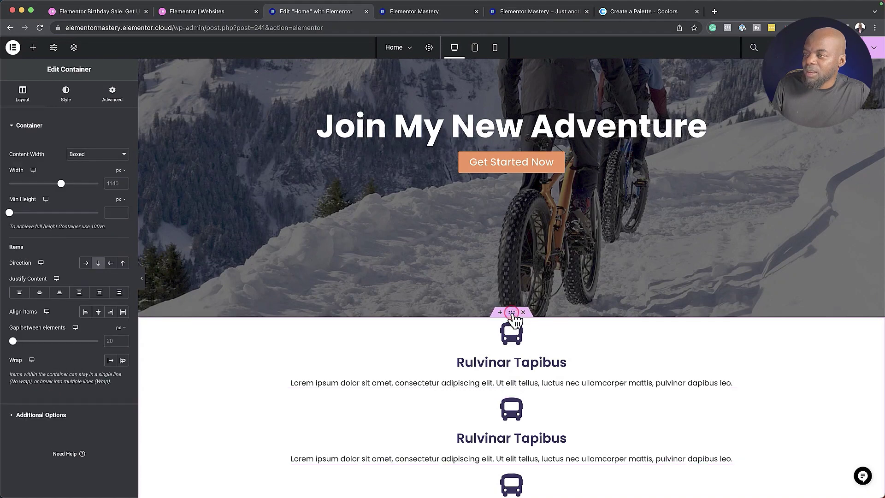
pyautogui.click(86, 263)
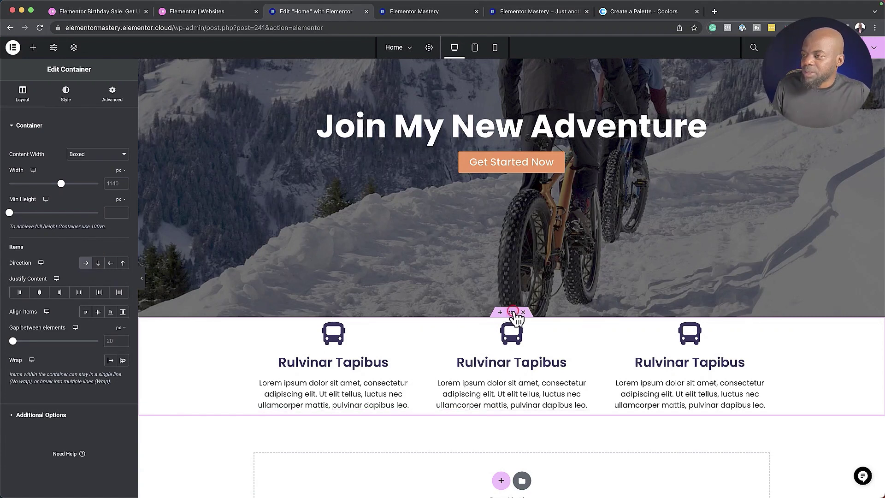
# Unlink the icon-box container's padding, switch its unit to percent, and set the top and bottom padding to 6%
pyautogui.click(67, 94)
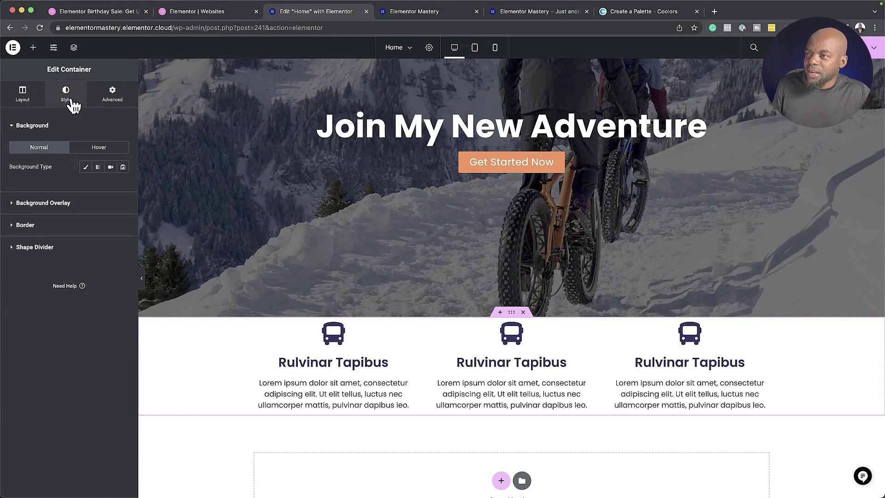
pyautogui.click(113, 95)
pyautogui.click(19, 191)
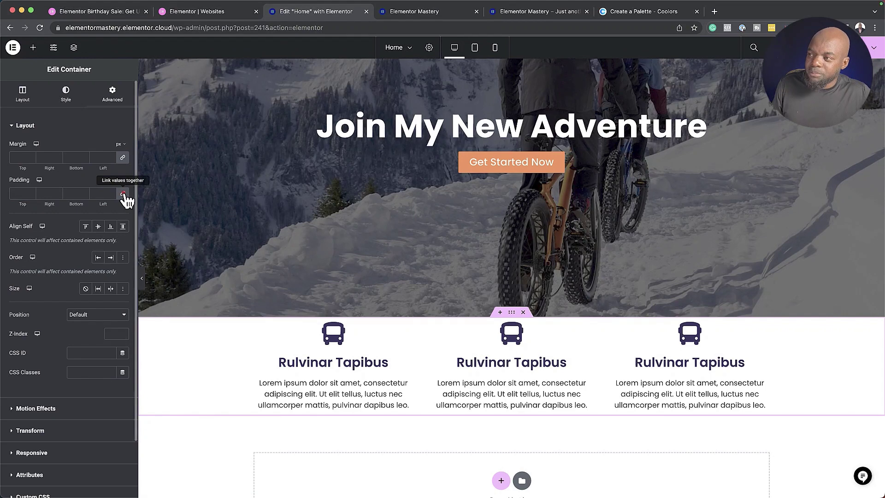
pyautogui.write('0')
pyautogui.click(121, 181)
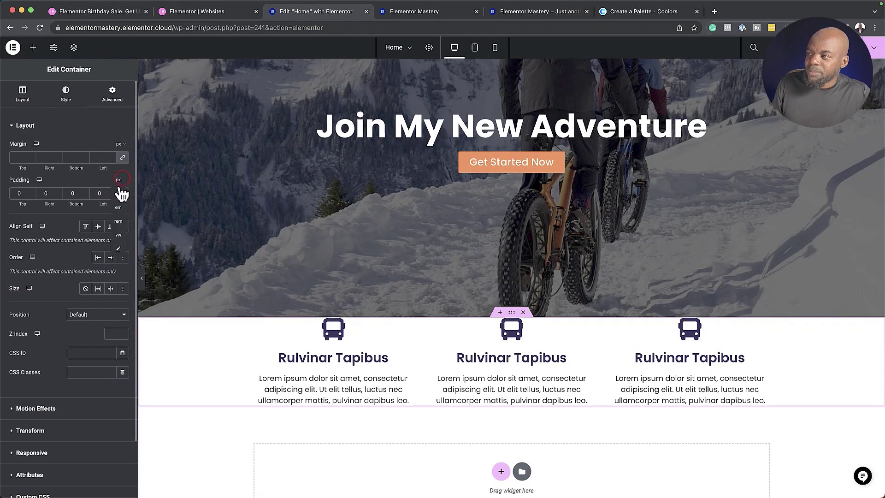
pyautogui.click(120, 194)
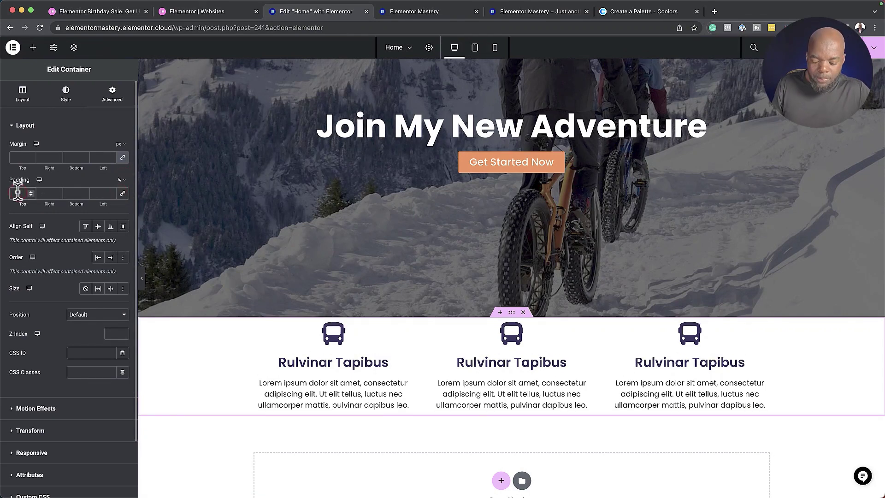
pyautogui.write('6')
pyautogui.click(72, 194)
pyautogui.write('6')
pyautogui.scroll(-2, 364, 306)
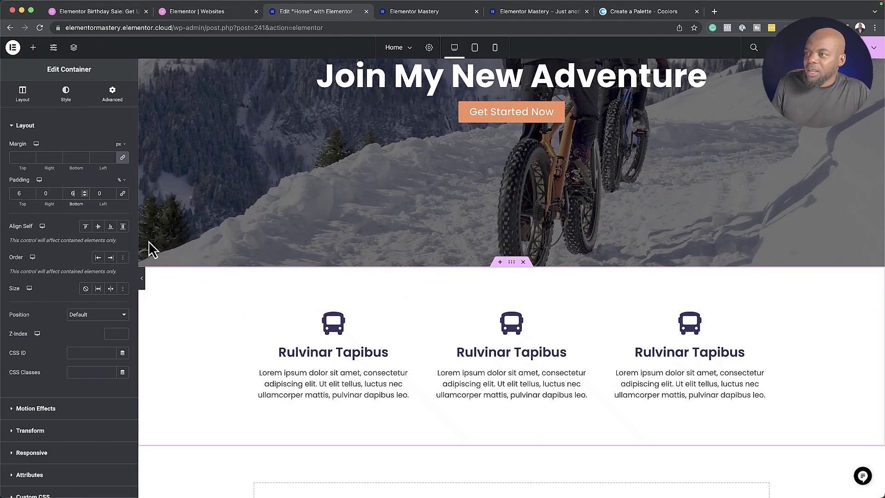
# Increase the icon-box container's bottom and top padding to 8% each
pyautogui.click(85, 191)
pyautogui.click(86, 191)
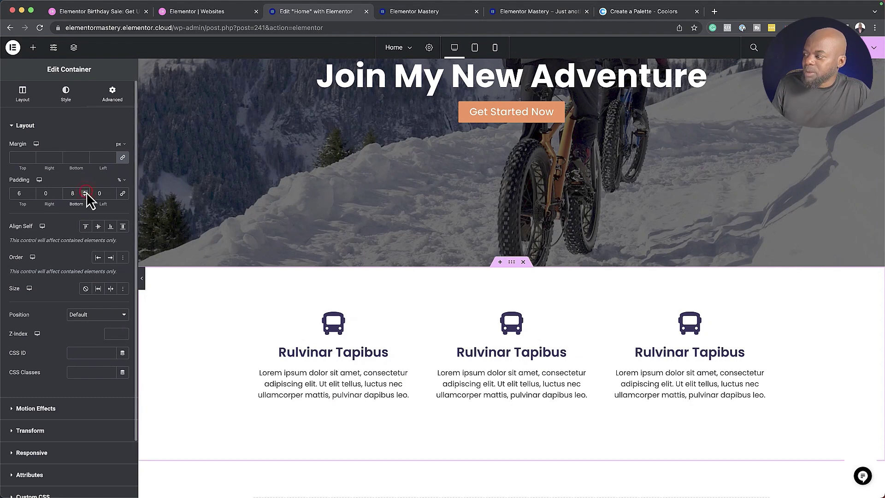
pyautogui.click(31, 191)
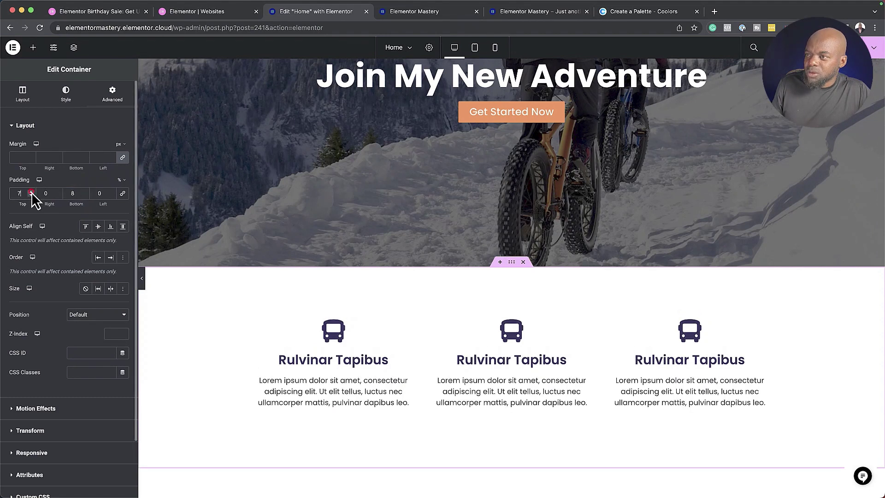
pyautogui.click(31, 191)
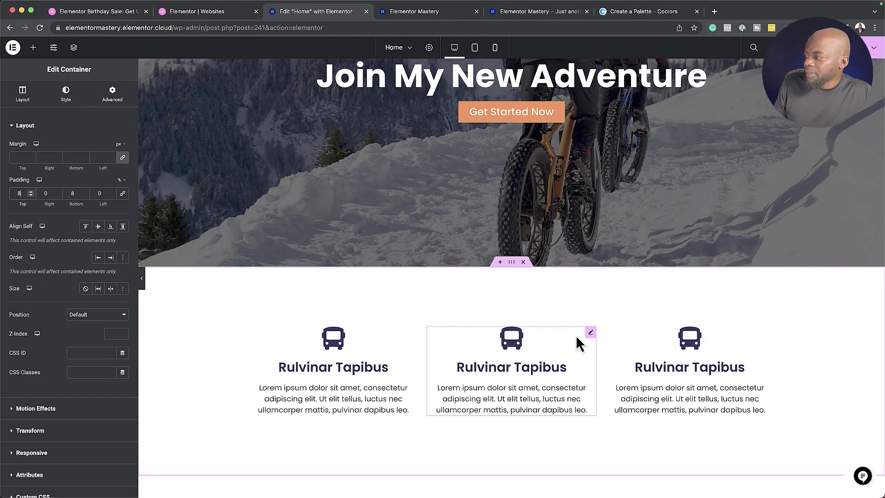
# Replace the middle icon box's icon with the Camera icon from the icon library
pyautogui.click(591, 334)
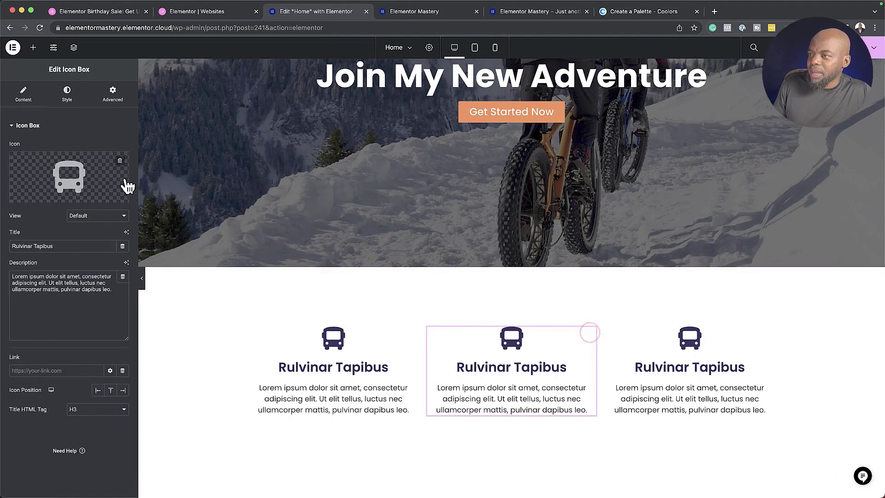
pyautogui.click(103, 178)
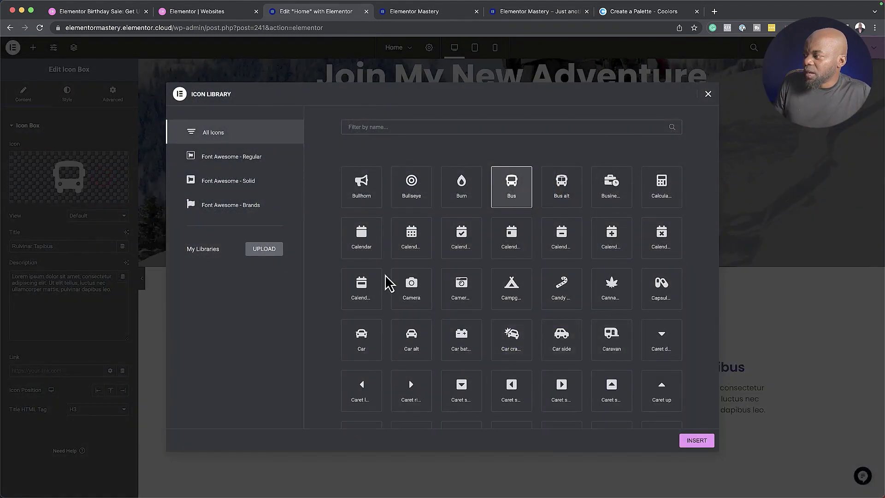
pyautogui.click(414, 283)
pyautogui.click(698, 442)
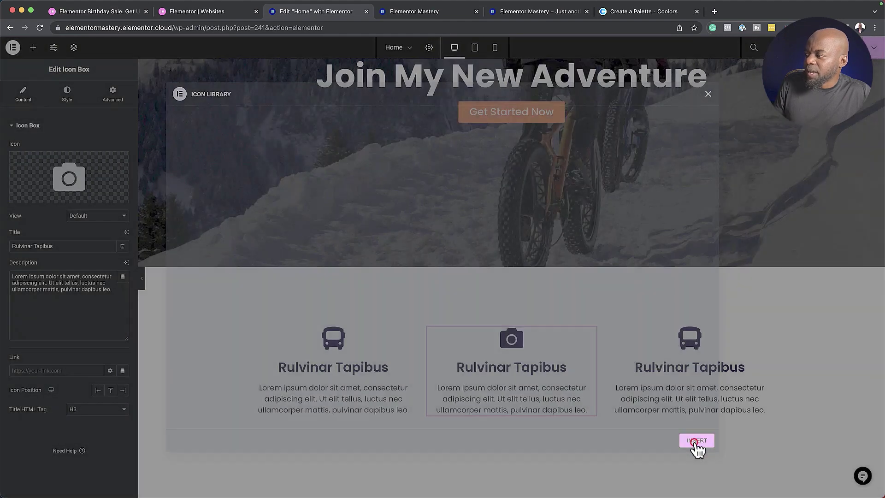
# Search the icon library for "map" and insert the second folded-map-with-marker icon into the third icon box
pyautogui.click(758, 330)
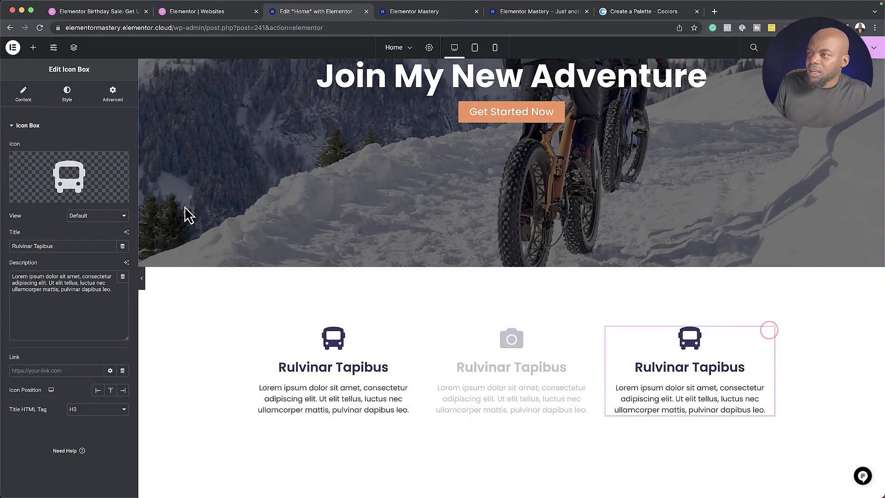
pyautogui.click(100, 177)
pyautogui.click(361, 127)
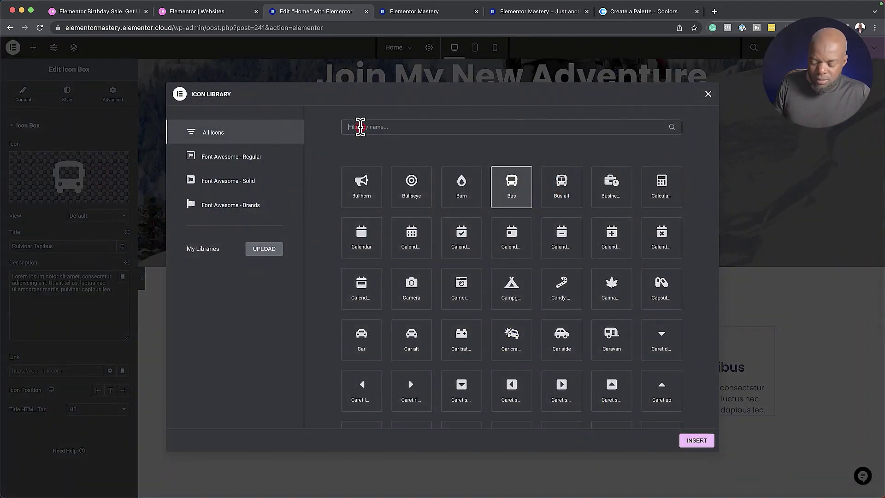
pyautogui.write('map')
pyautogui.click(510, 184)
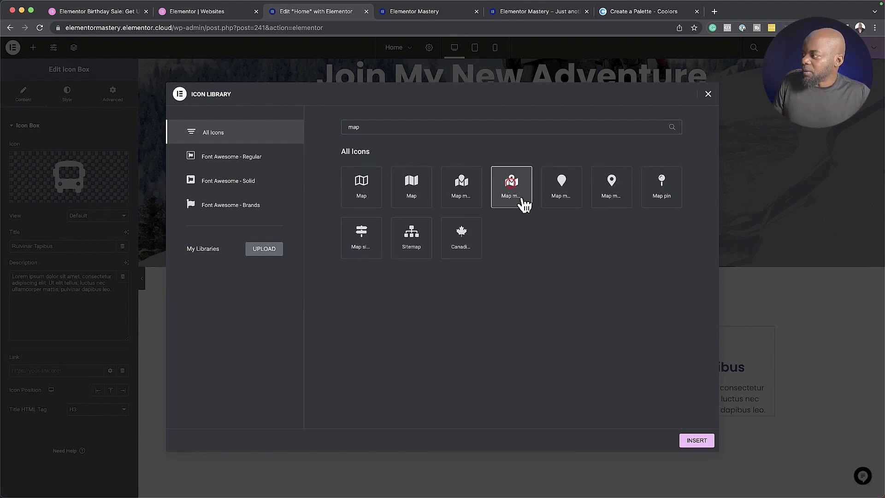
pyautogui.click(697, 441)
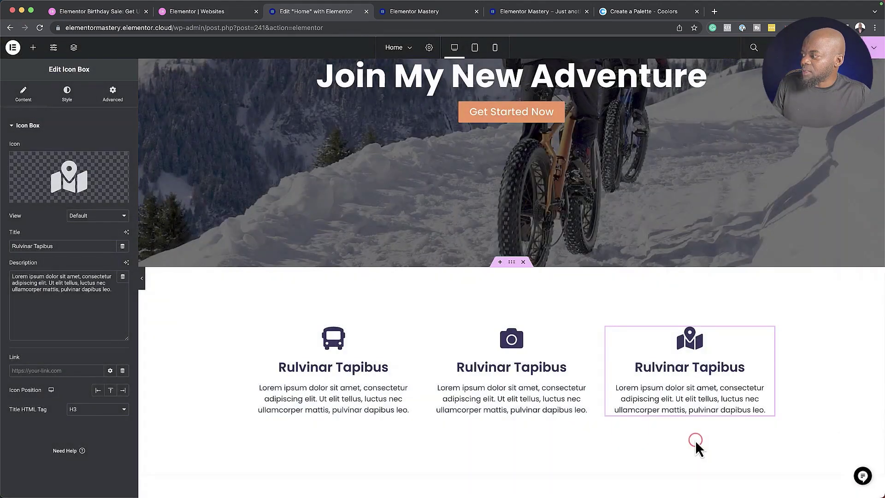
# Set the icon size of the first icon box, the one with the bus, to 44 px
pyautogui.scroll(-3, 483, 405)
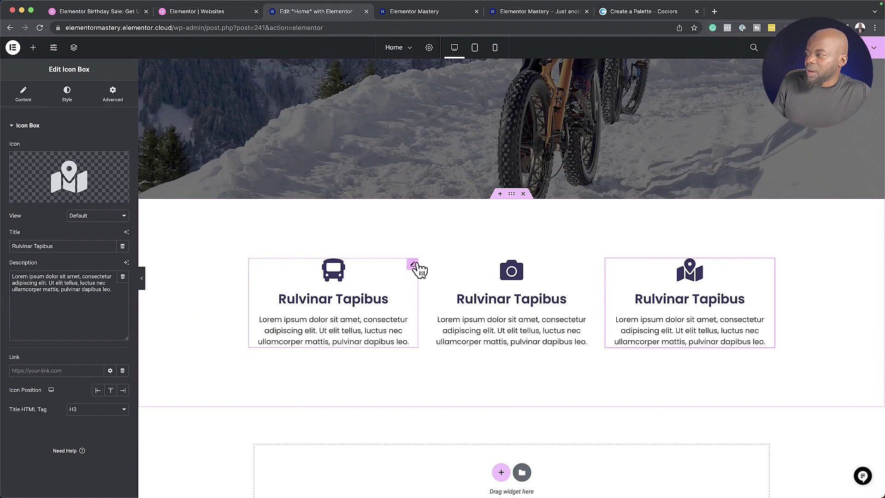
pyautogui.click(413, 265)
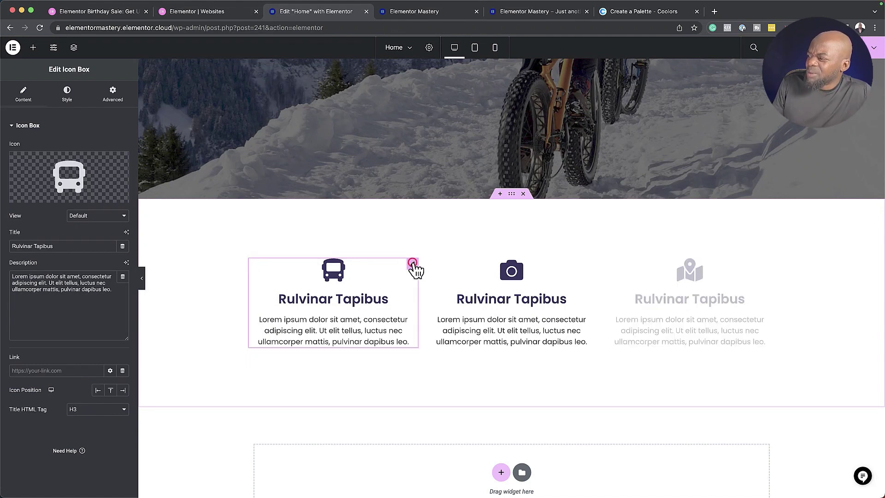
pyautogui.click(74, 96)
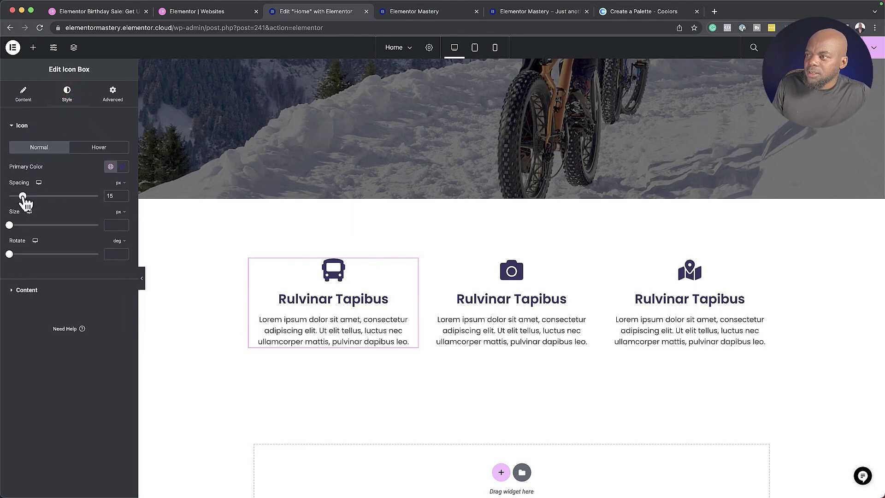
pyautogui.moveTo(11, 237); pyautogui.dragTo(23, 238)
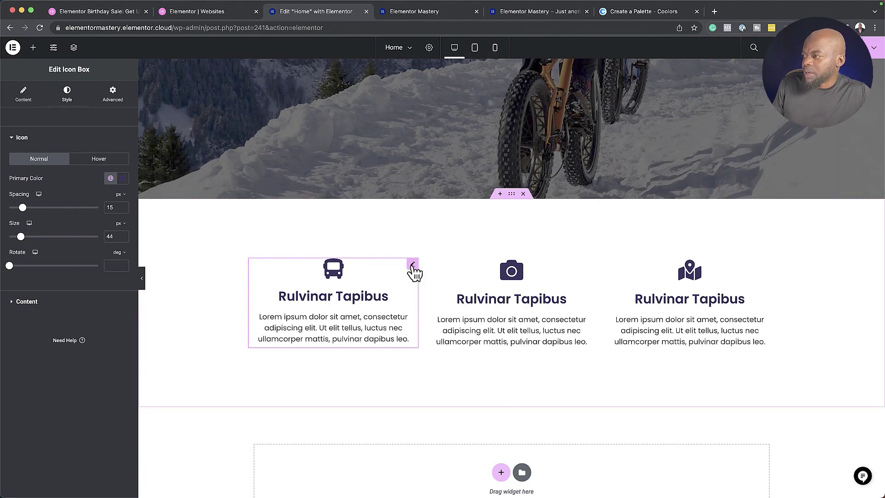
# Copy the bus icon box and paste its style onto the camera and map icon boxes
pyautogui.rightClick(413, 270)
pyautogui.click(432, 305)
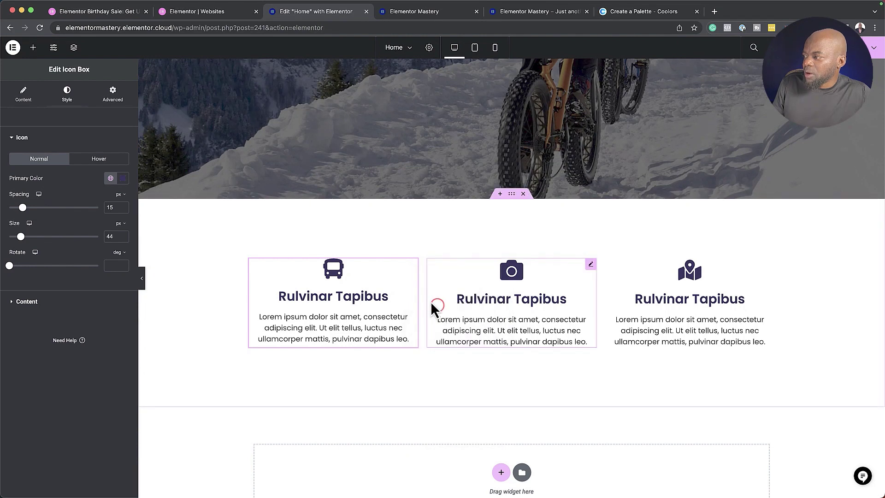
pyautogui.rightClick(591, 265)
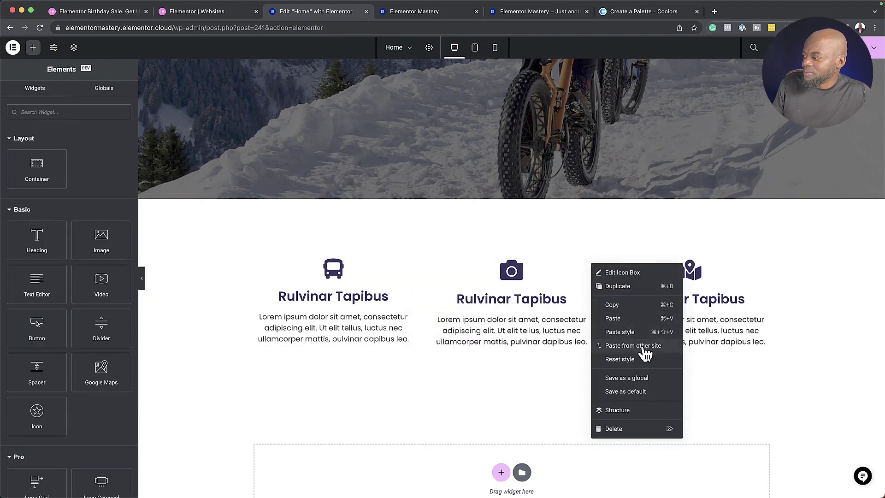
pyautogui.click(640, 333)
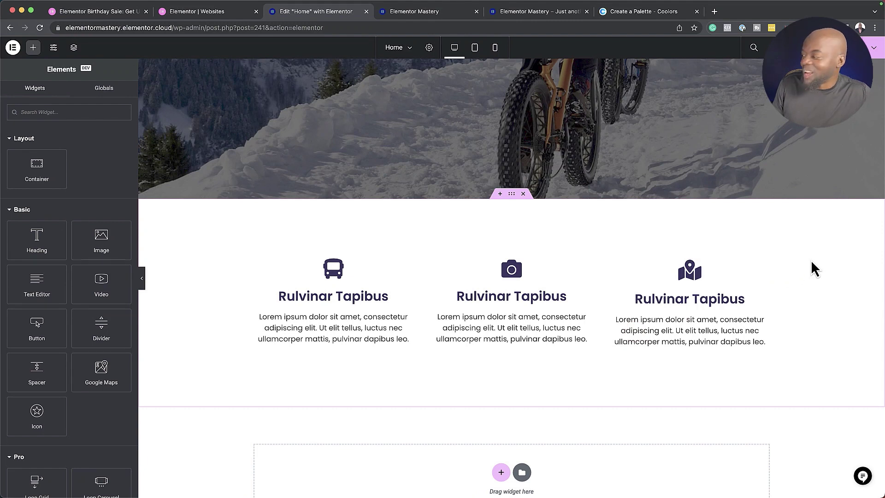
pyautogui.rightClick(770, 265)
pyautogui.click(820, 332)
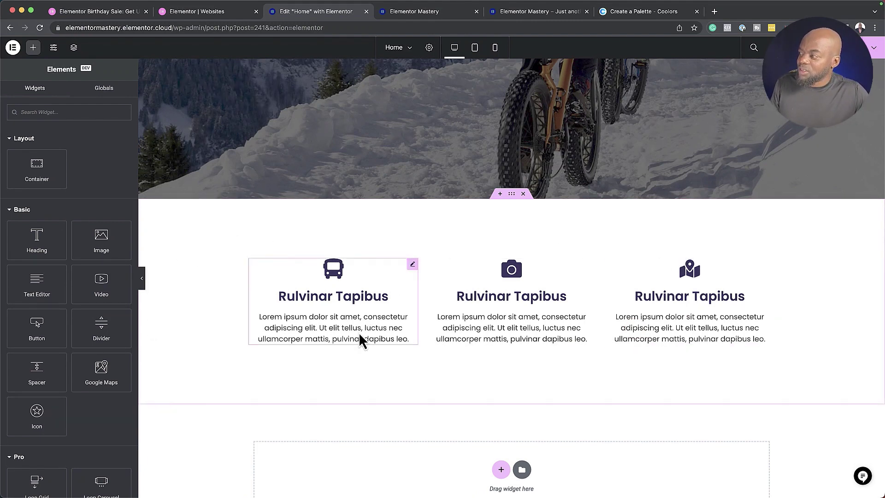
# Add a single container with a downward (column) direction below the icon-box section
pyautogui.scroll(-3, 396, 355)
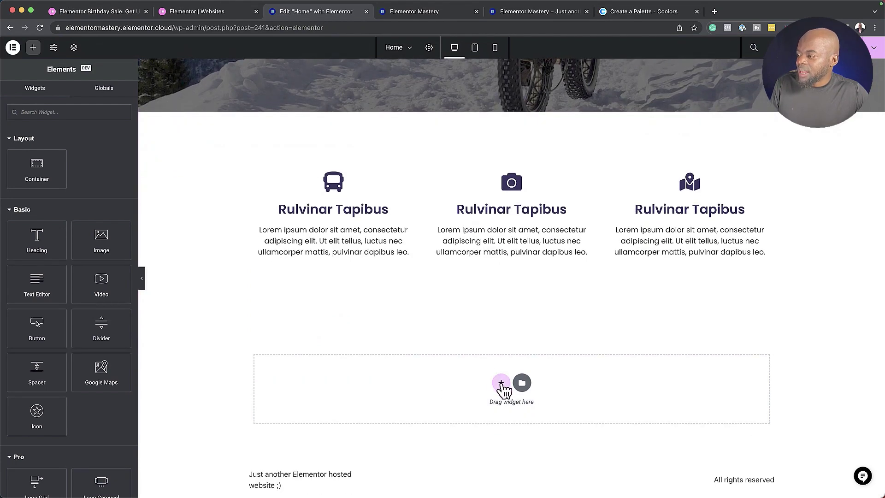
pyautogui.click(502, 385)
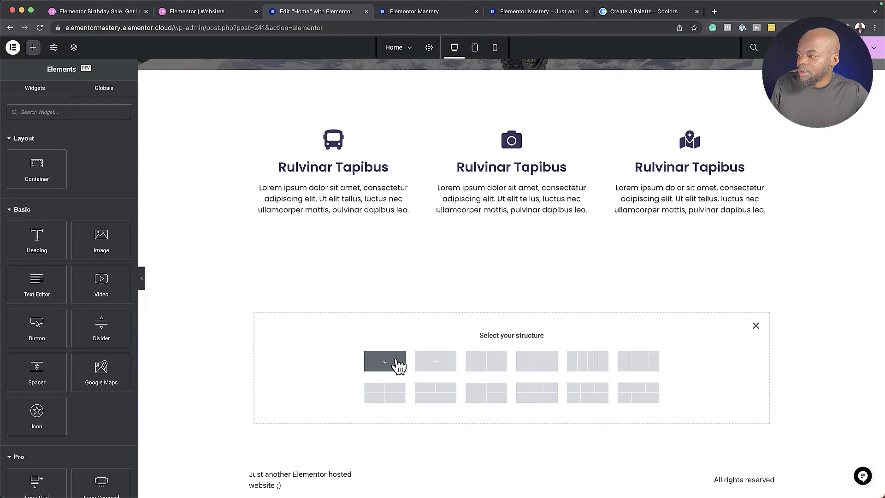
pyautogui.click(395, 361)
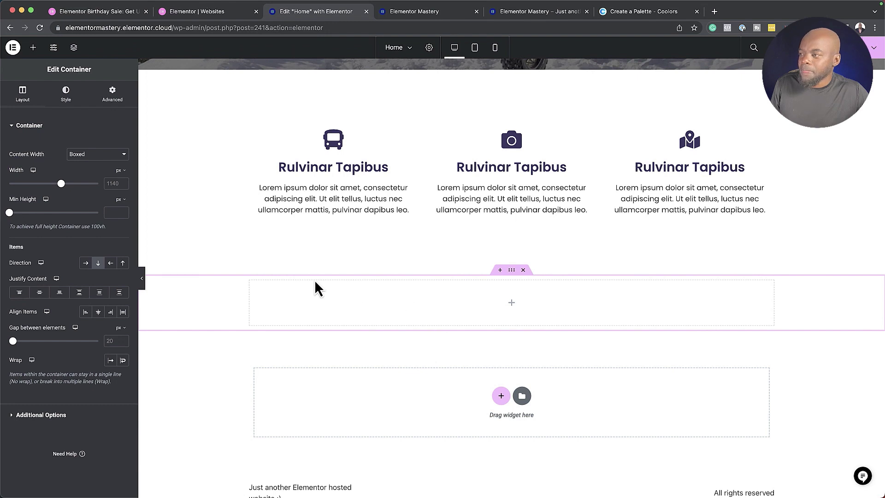
# Give the new empty container a classic background in the Secondary global color
pyautogui.click(73, 97)
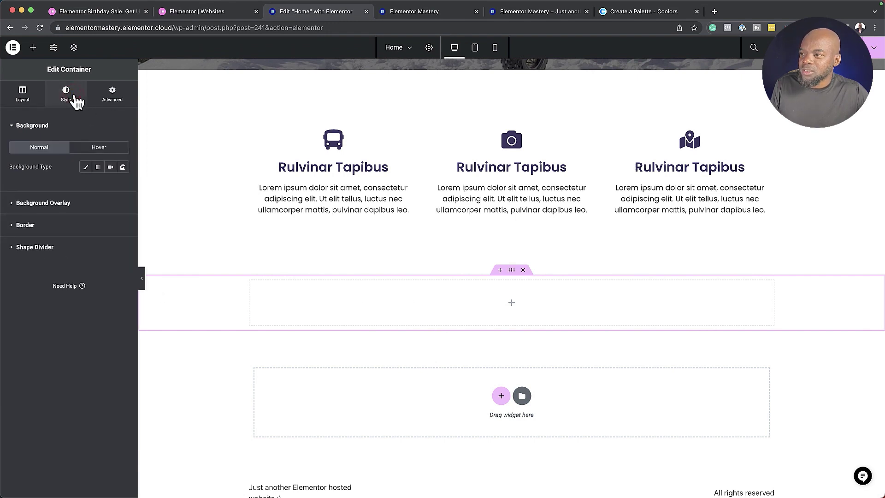
pyautogui.click(86, 169)
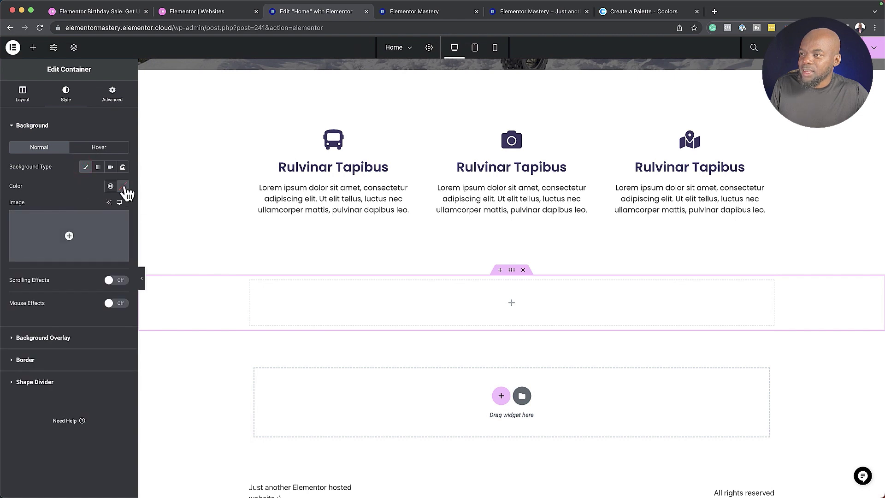
pyautogui.click(111, 186)
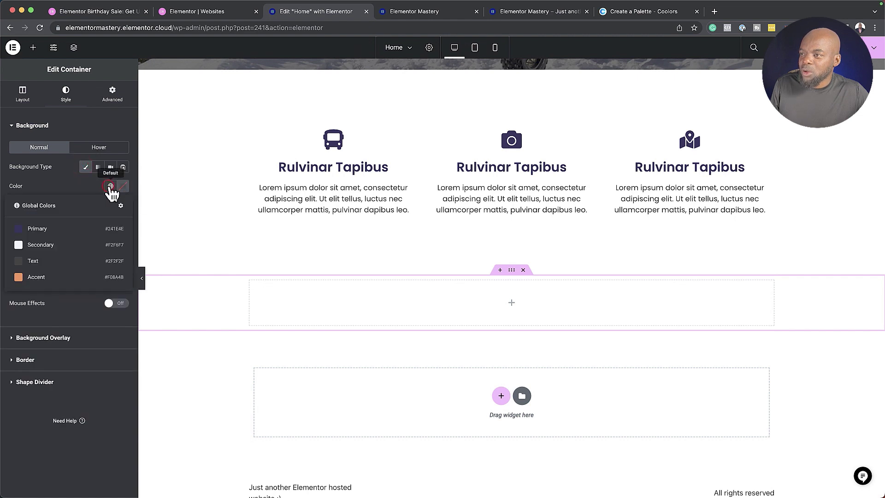
pyautogui.click(37, 245)
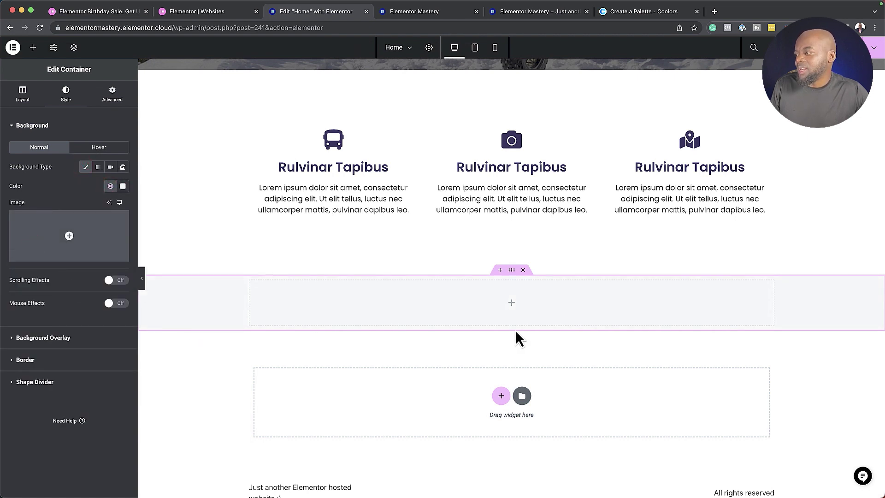
# Add an Image widget to the empty container below the three icon boxes
pyautogui.scroll(2, 346, 352)
pyautogui.scroll(-3, 369, 350)
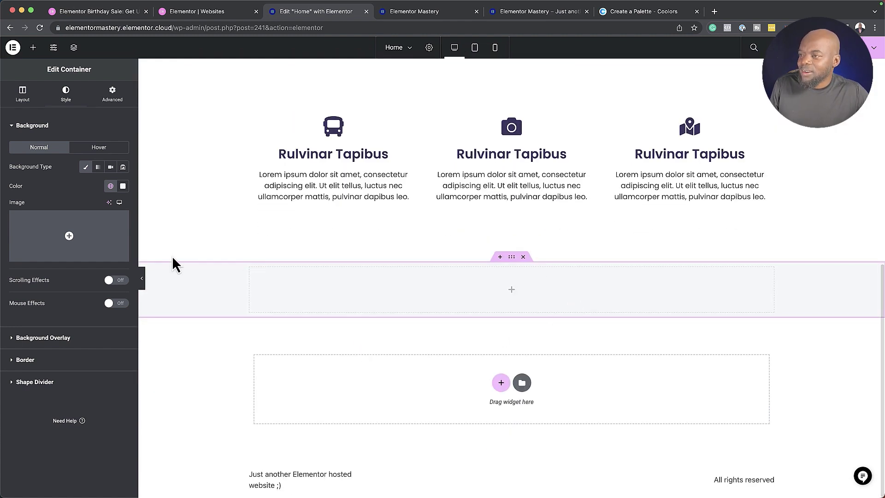
pyautogui.click(33, 47)
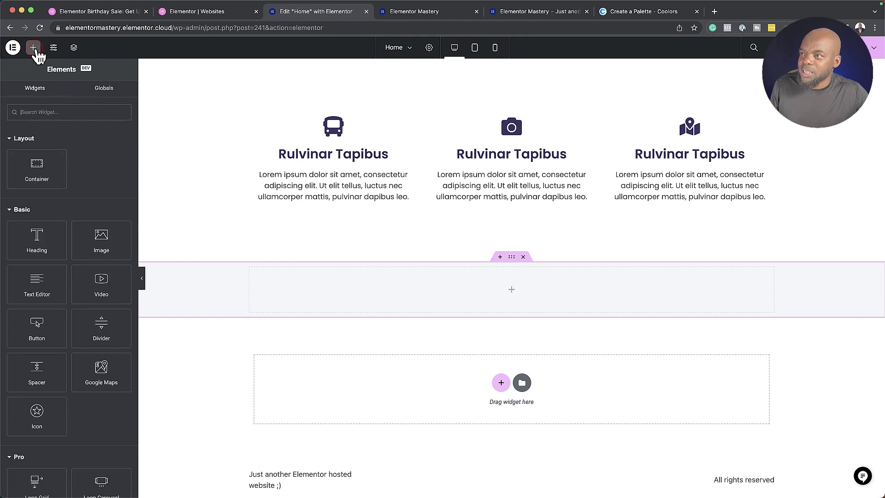
pyautogui.click(101, 238)
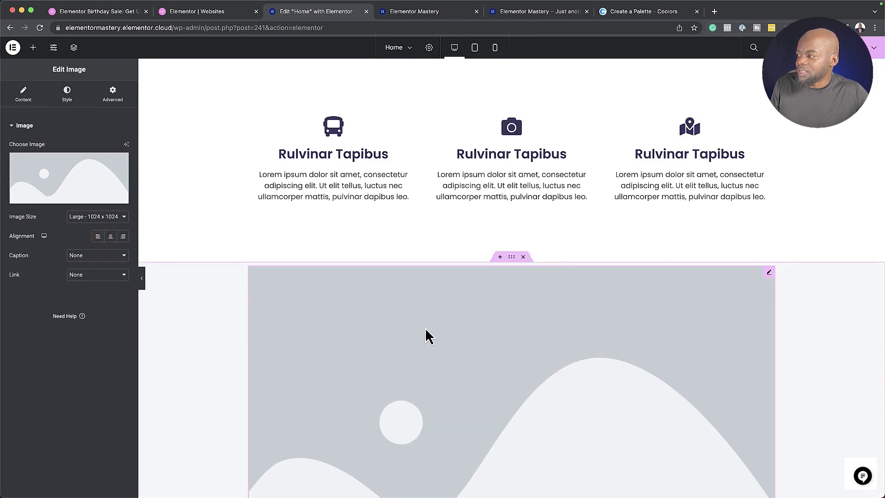
# Replace the placeholder image with the gym treadmill photo graham-mansfield-y7ywDXWJ-JU-unsplash.jpg from the media library
pyautogui.scroll(-3, 426, 328)
pyautogui.scroll(-2, 425, 328)
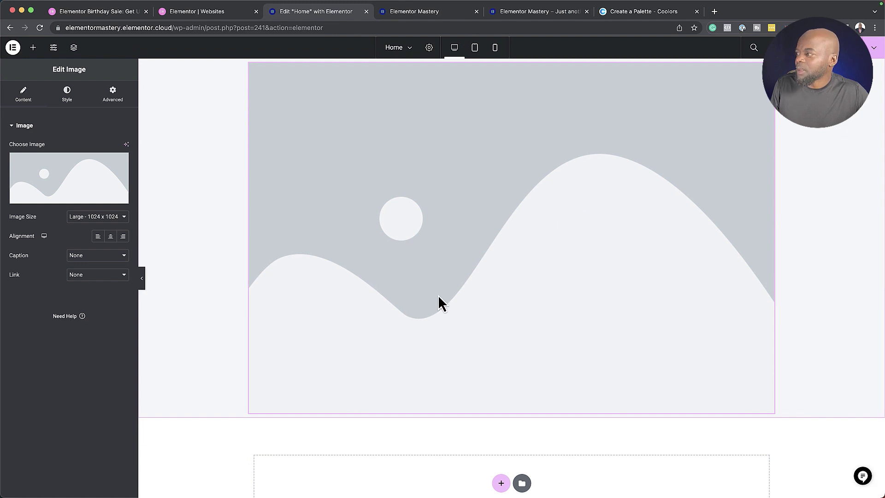
pyautogui.scroll(1, 438, 295)
pyautogui.click(72, 173)
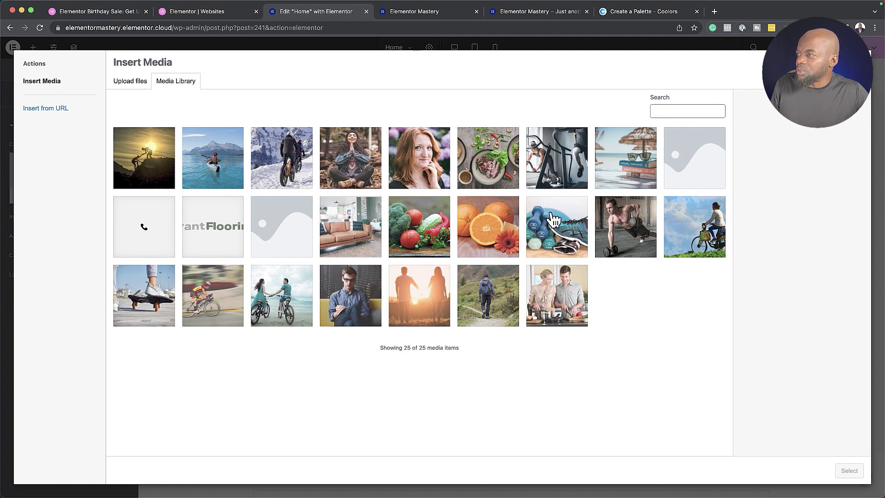
pyautogui.click(566, 170)
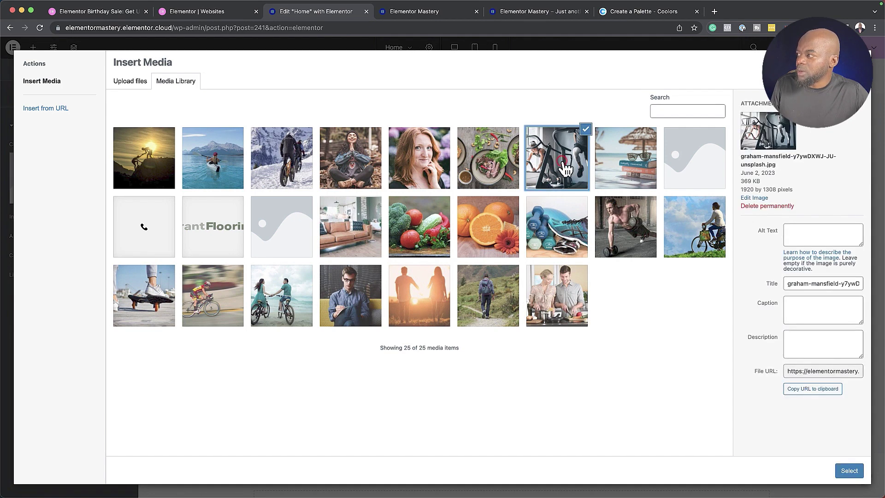
pyautogui.click(850, 471)
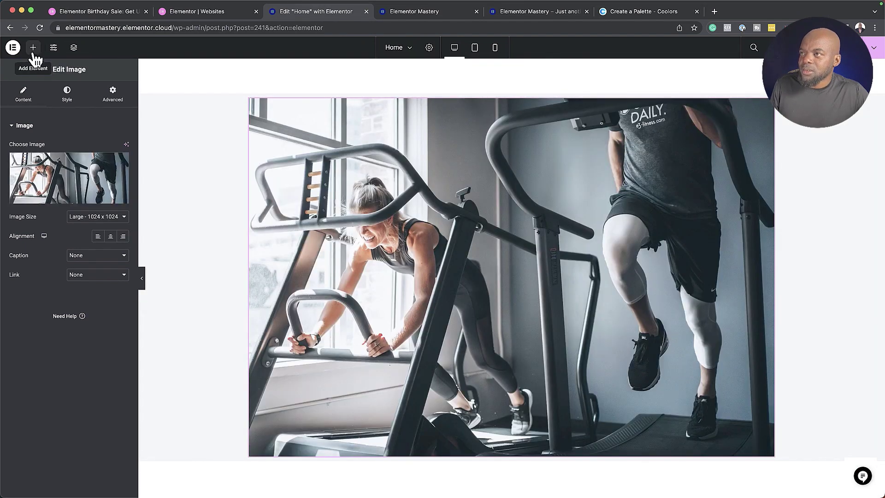
# Add a Text Editor widget below the gym photo in the same container
pyautogui.click(33, 48)
pyautogui.scroll(-2, 66, 219)
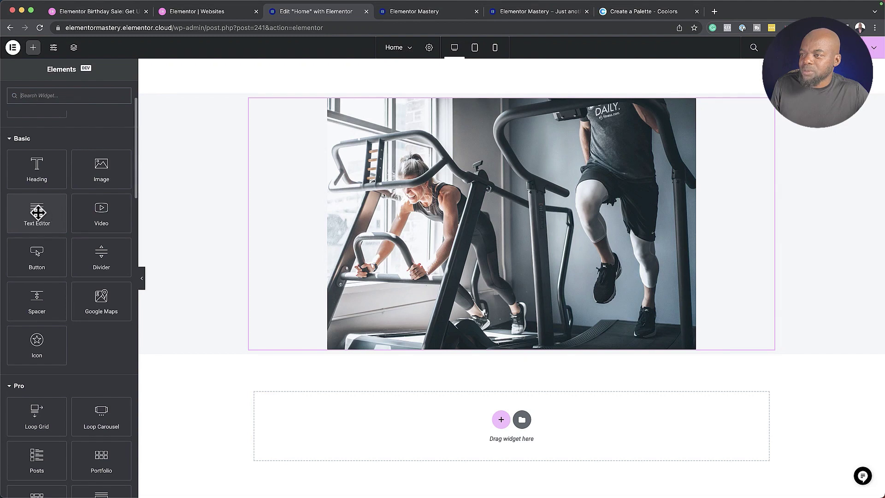
pyautogui.click(37, 212)
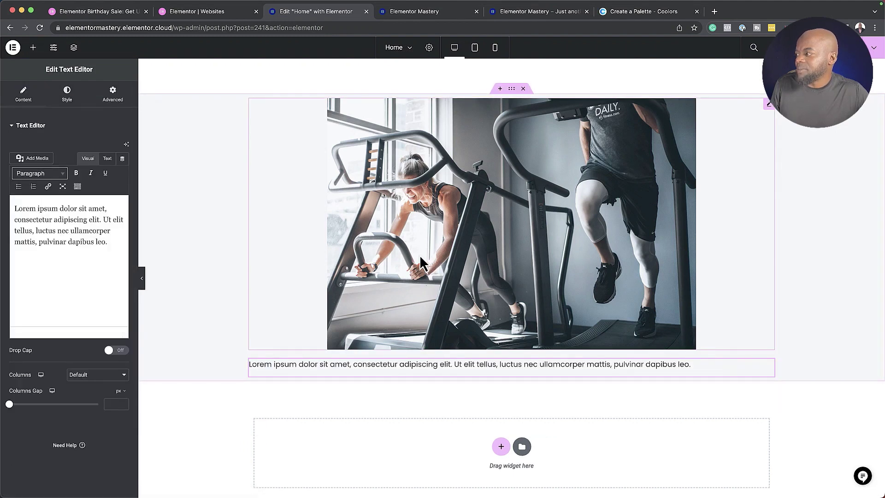
# Set the direction of the container holding the gym photo and text to Row - horizontal
pyautogui.scroll(2, 421, 255)
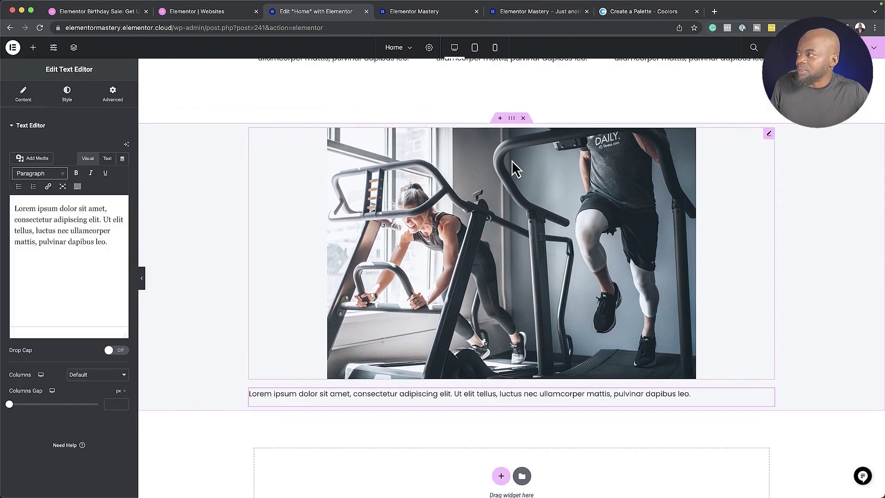
pyautogui.click(512, 118)
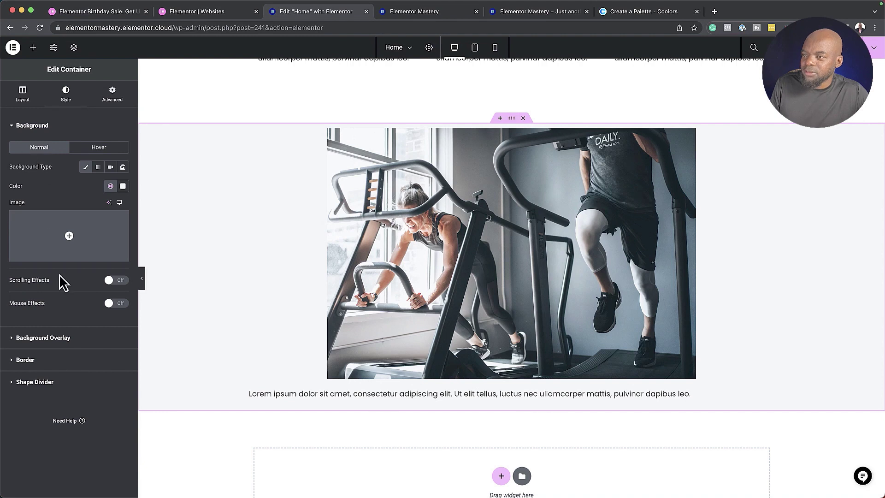
pyautogui.click(28, 97)
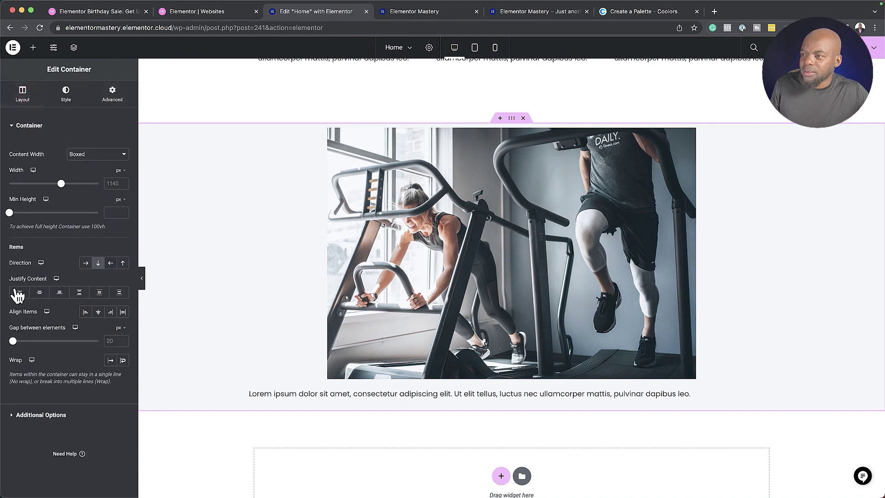
pyautogui.click(86, 262)
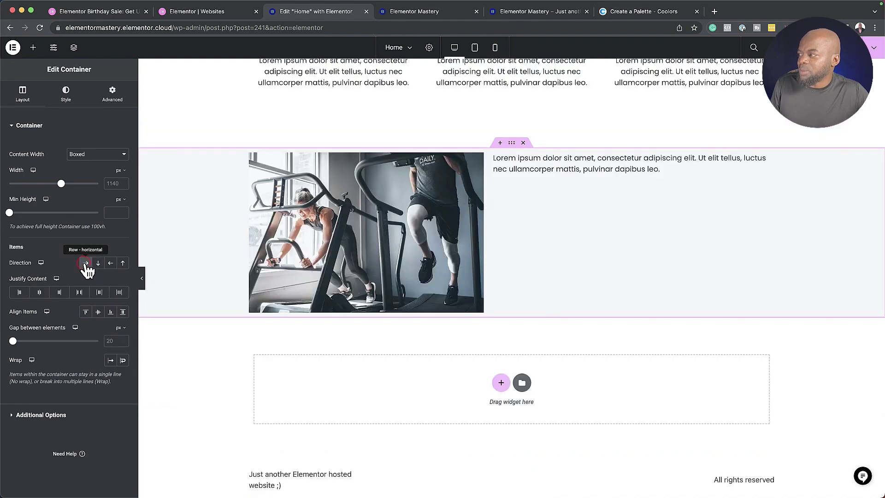
# Split "Lorem ipsum dolor sit" off as its own line in the text beside the gym photo and format it as Heading 1
pyautogui.scroll(1, 531, 282)
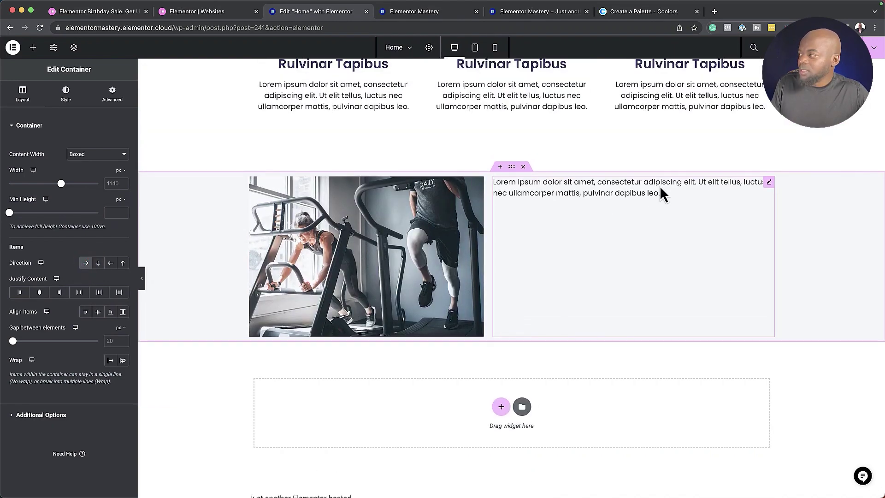
pyautogui.click(770, 182)
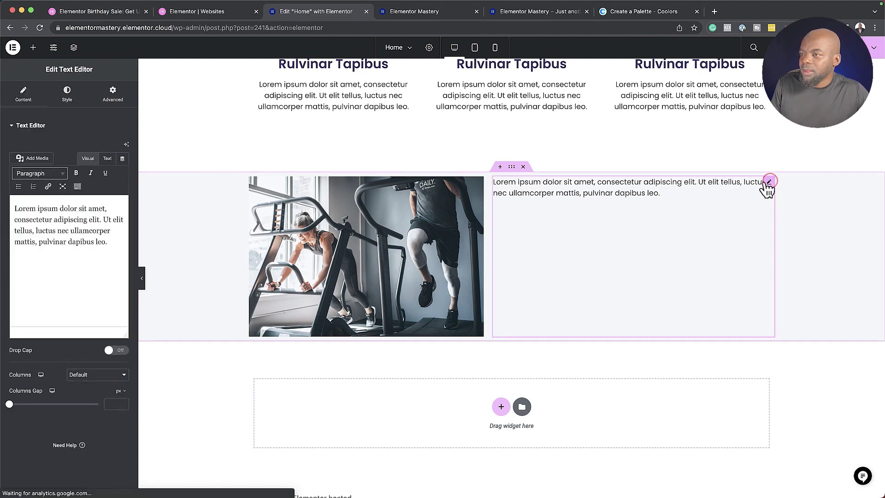
pyautogui.click(87, 208)
pyautogui.press('Return')
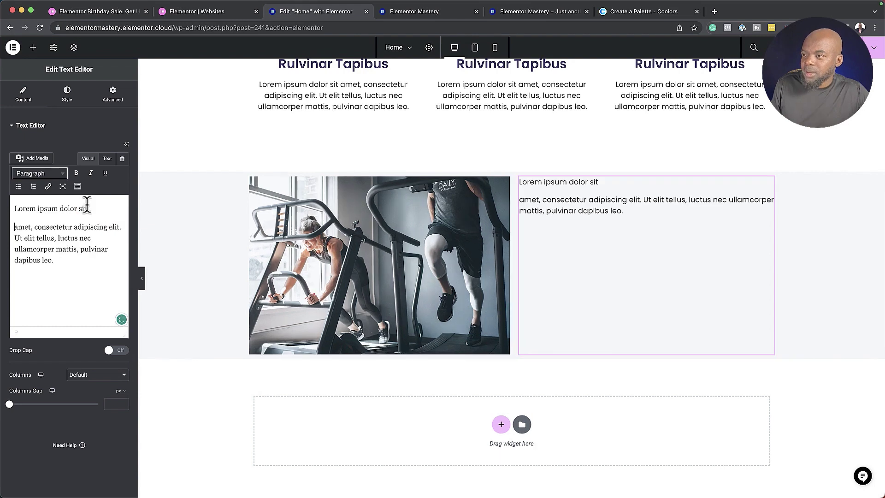
pyautogui.tripleClick(90, 207)
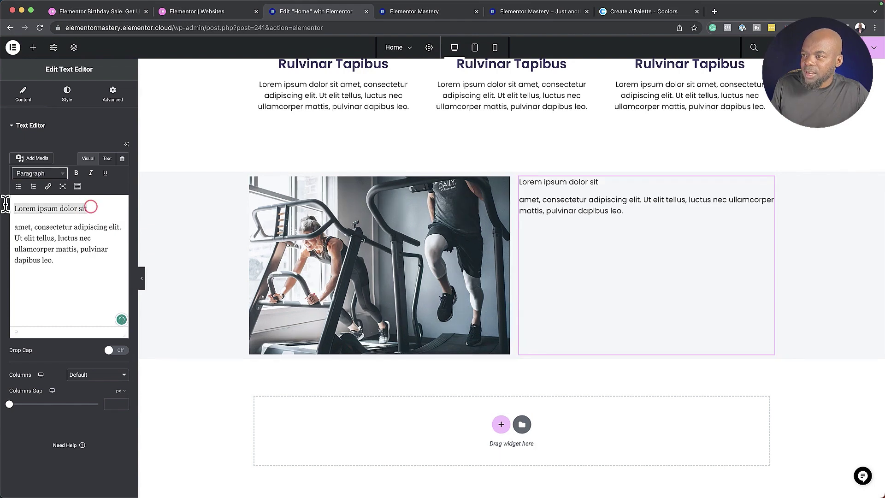
pyautogui.click(39, 173)
pyautogui.click(57, 204)
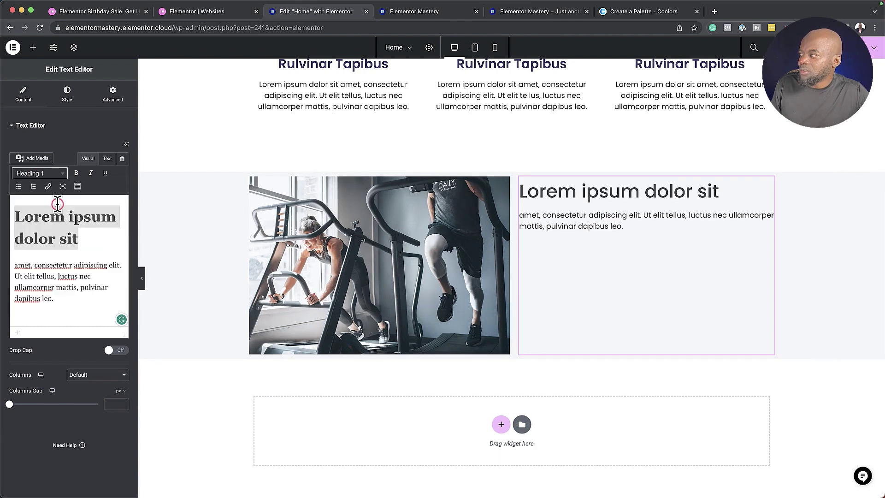
# Capitalize the first letter of the paragraph under the heading so it starts with "Amet"
pyautogui.click(19, 266)
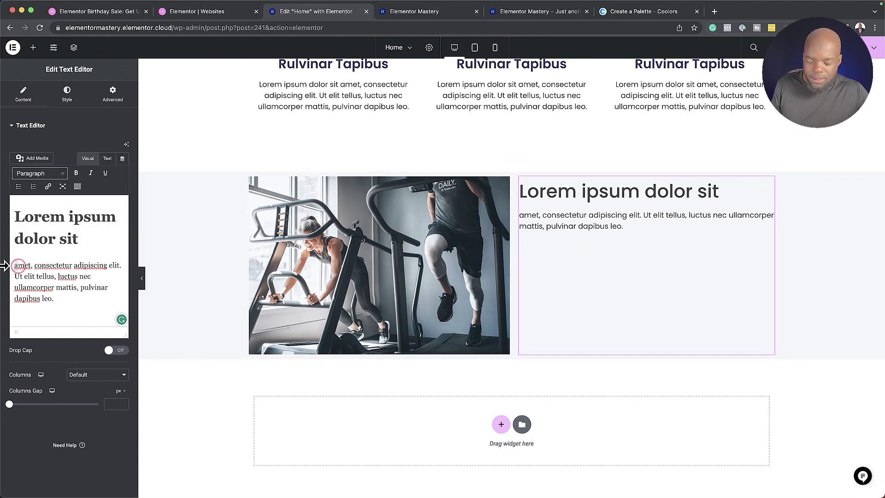
pyautogui.press('BackSpace')
pyautogui.write('A')
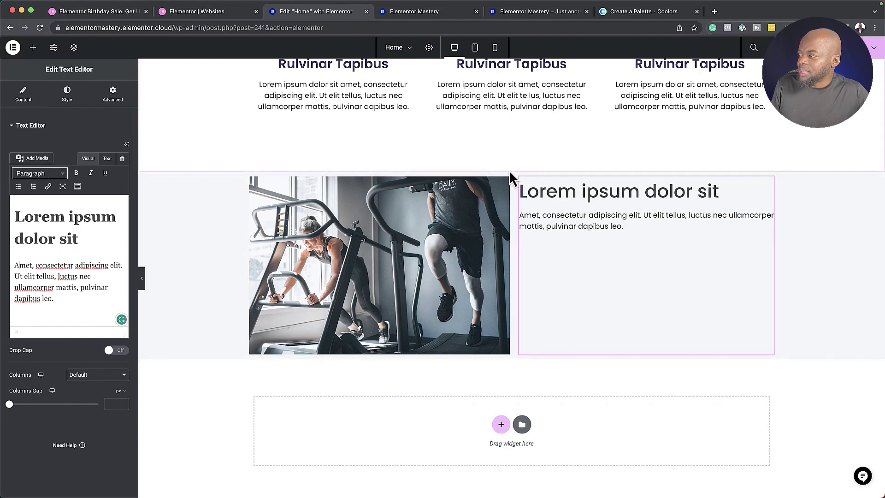
# Unlink the gym photo container's padding values and set its top and bottom padding to 8%
pyautogui.click(510, 166)
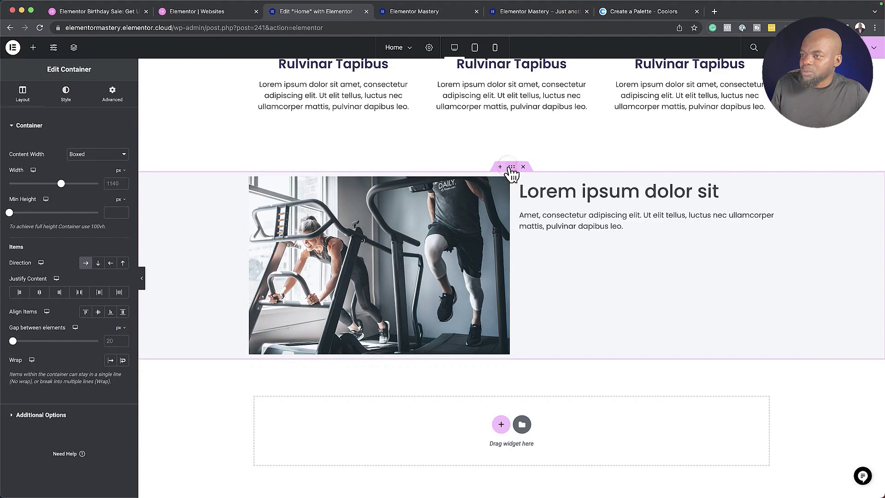
pyautogui.click(81, 98)
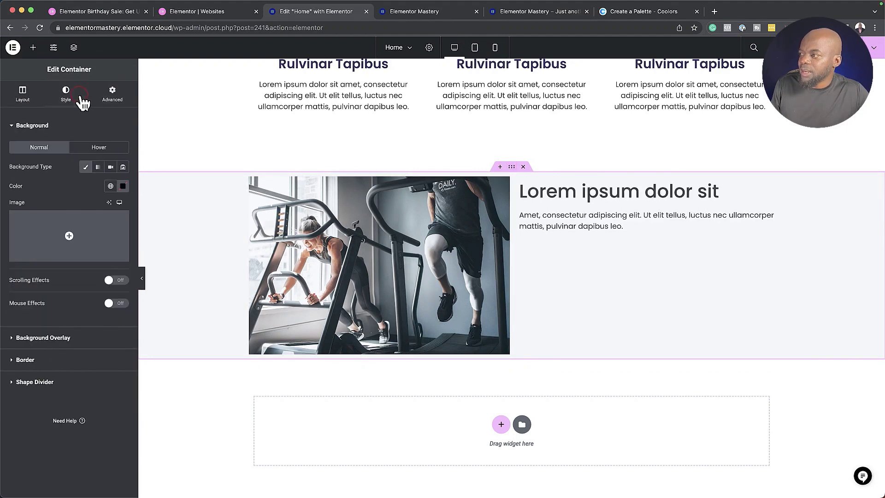
pyautogui.click(121, 95)
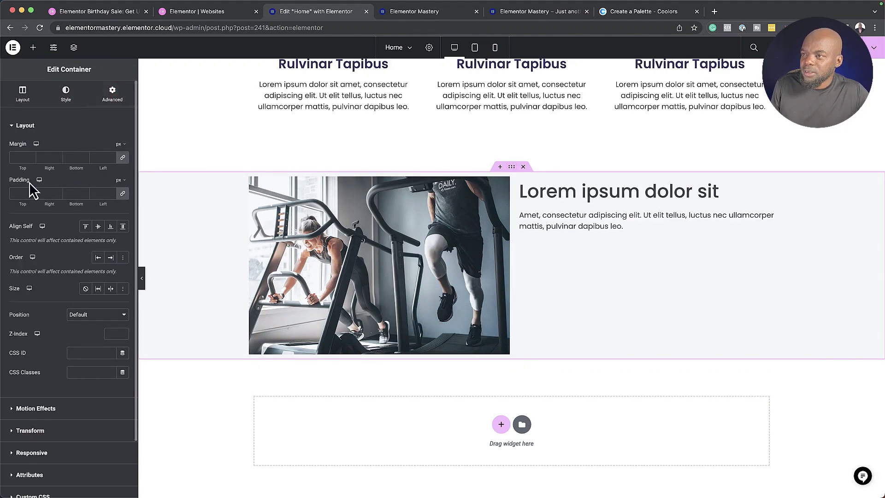
pyautogui.click(124, 193)
pyautogui.moveTo(24, 193); pyautogui.dragTo(2, 198)
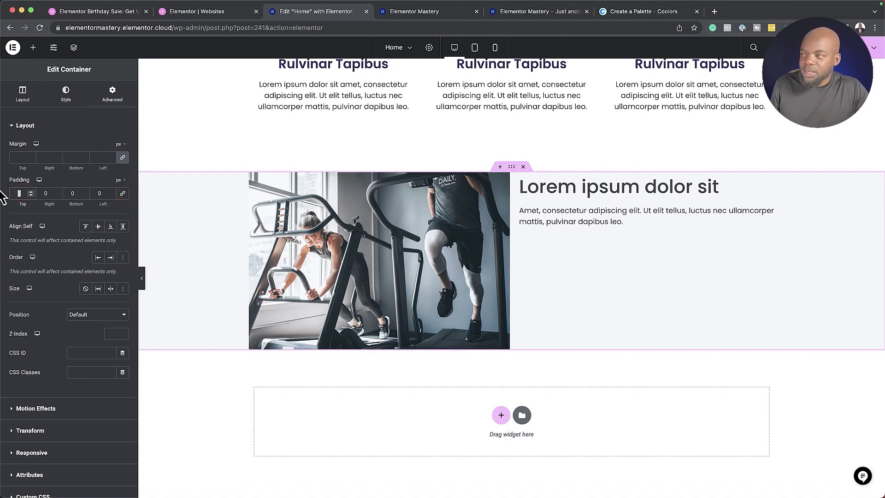
pyautogui.write('8')
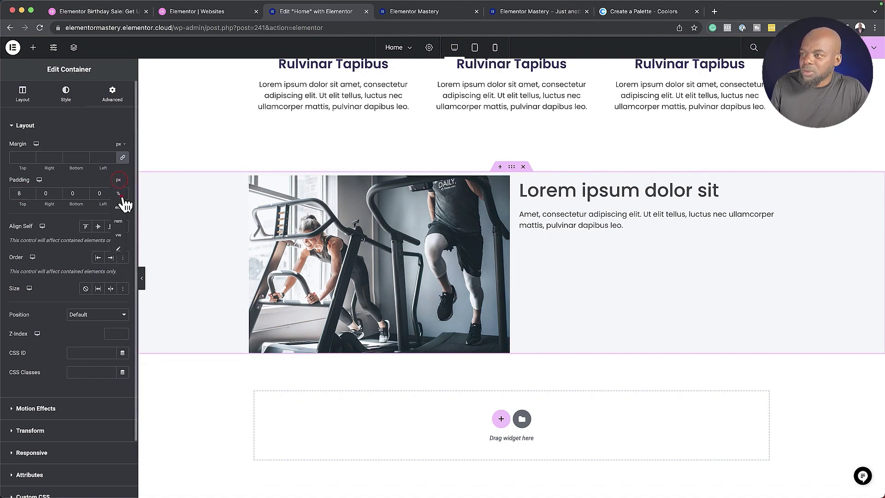
pyautogui.click(123, 193)
pyautogui.click(32, 193)
pyautogui.write('8')
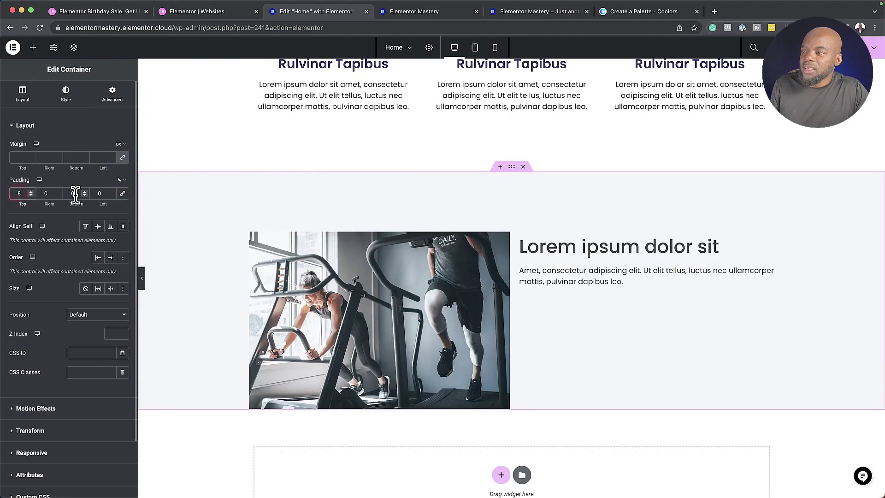
pyautogui.click(75, 194)
pyautogui.write('8')
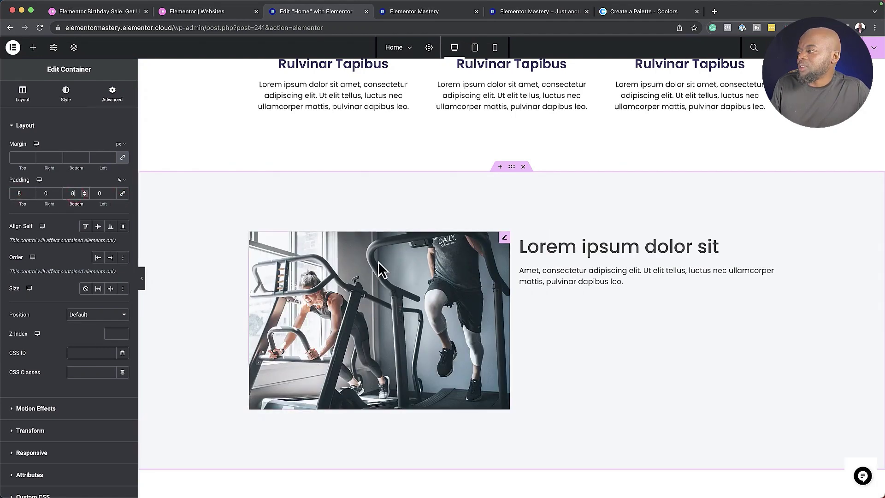
# Add three lorem ipsum paragraphs, starting "Donec nec justo", "Morbi in sem" and "Praesent dapibus", after the existing paragraph beside the gym photo
pyautogui.scroll(1, 378, 263)
pyautogui.scroll(-1, 378, 262)
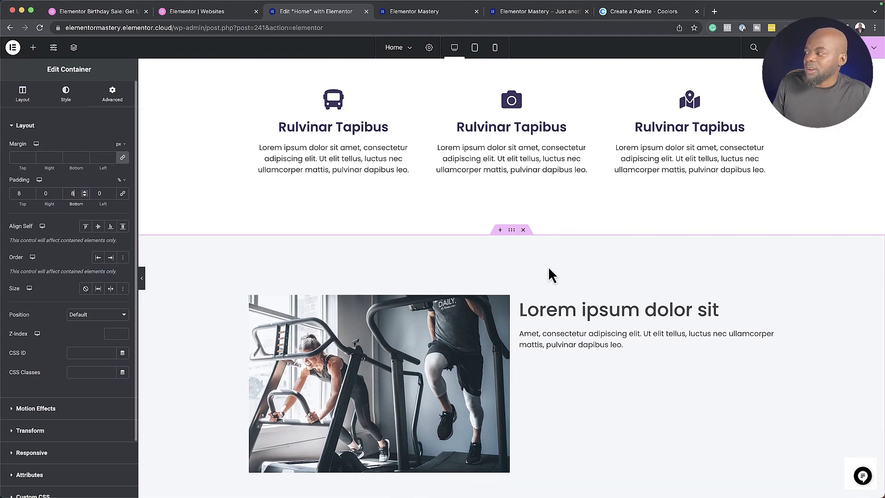
pyautogui.click(769, 302)
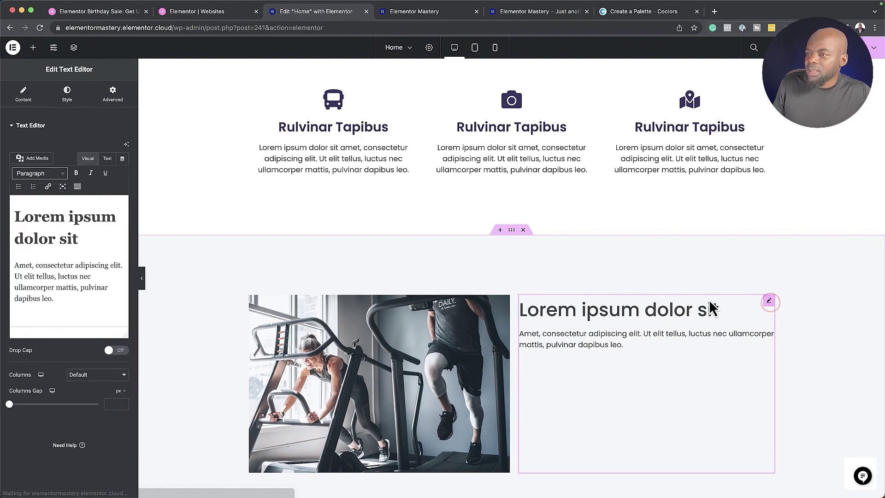
pyautogui.click(76, 299)
pyautogui.press('Return')
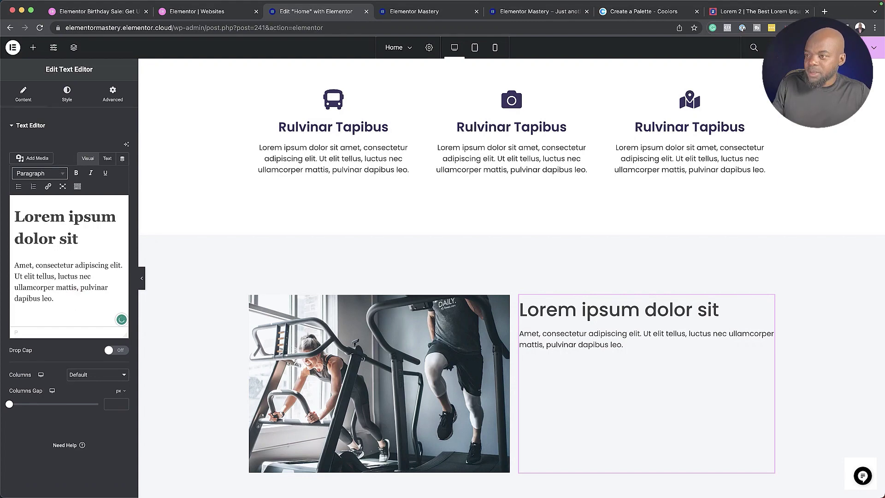
pyautogui.write('Donec nec justo eget felis facilisis fermentum. Aliquam porttitor mauris sit amet orci. Aenean dignissim pellentesque felis. Morbi in sem quis dui placerat ornare. Pellentesque odio nisi, euismod in, pharetra a, ultricies in, diam. Sed arcu. Cras consequat. Praesent dapibus, neque id cursus faucibus, tortor neque egestas auguae, eu vulputate magna eros eu erat.')
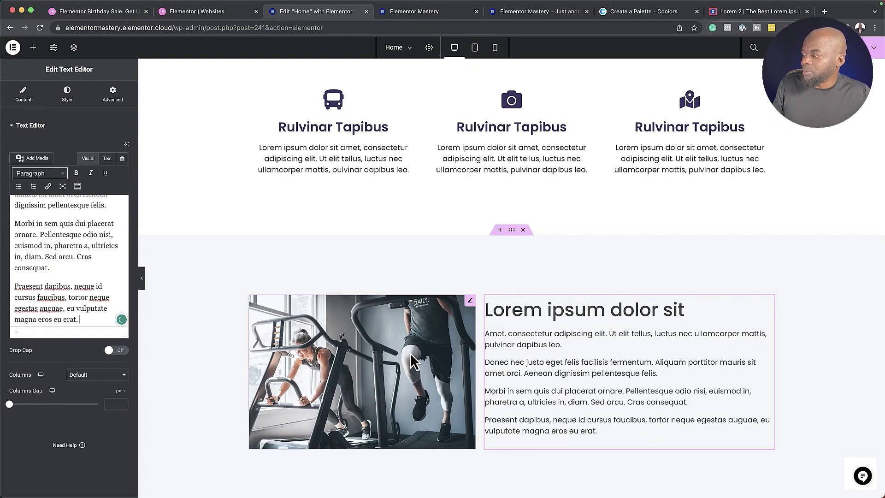
# Link the words "Pellentesque odio" in the third paragraph beside the gym photo to "#"
pyautogui.scroll(-2, 421, 385)
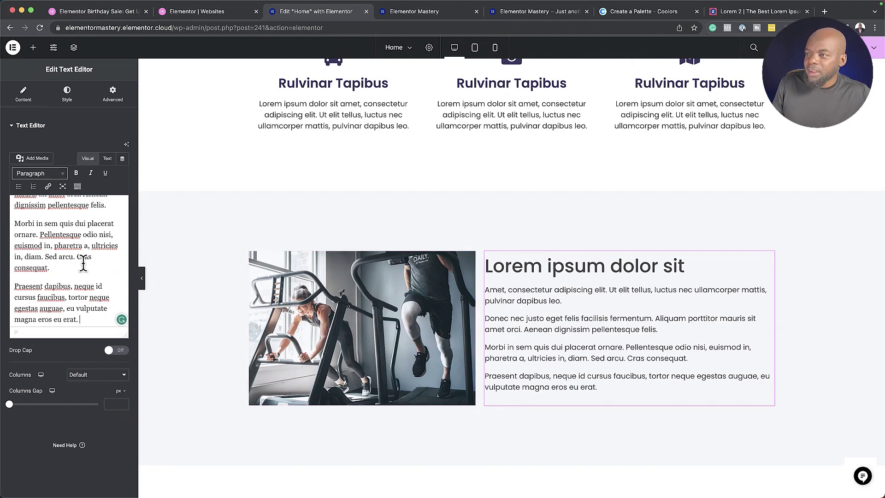
pyautogui.moveTo(40, 234); pyautogui.dragTo(100, 234)
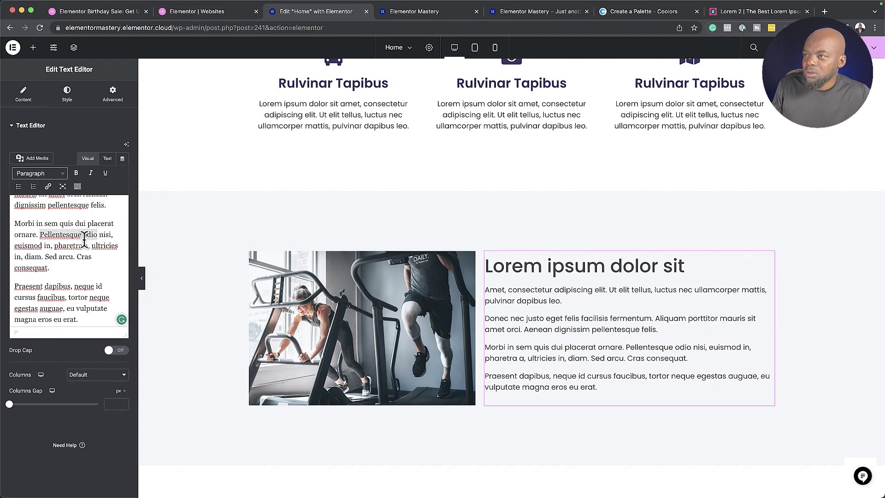
pyautogui.click(48, 186)
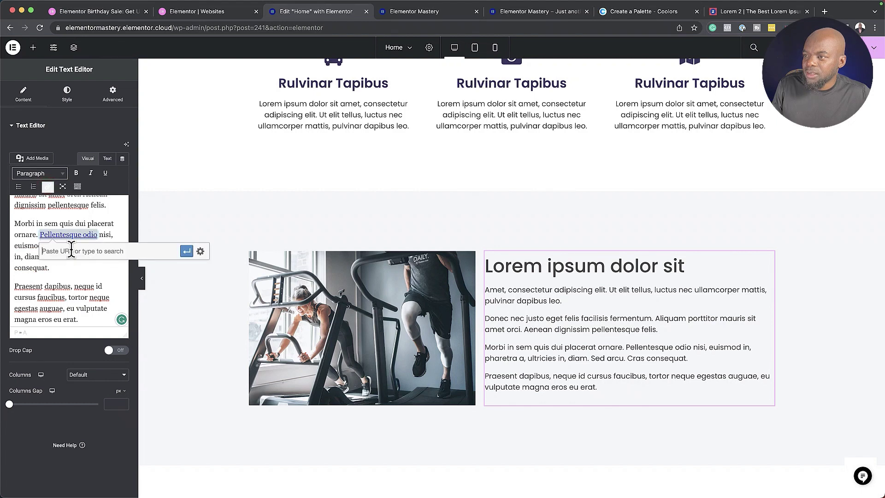
pyautogui.write('#')
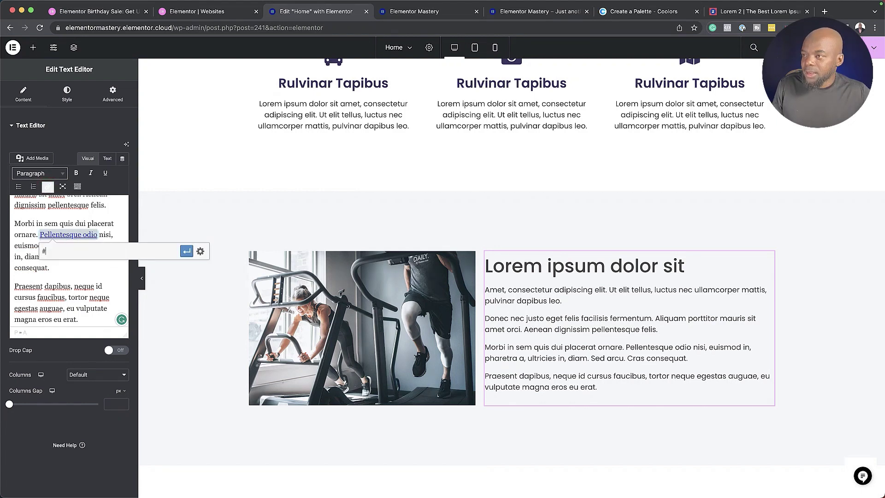
pyautogui.click(187, 250)
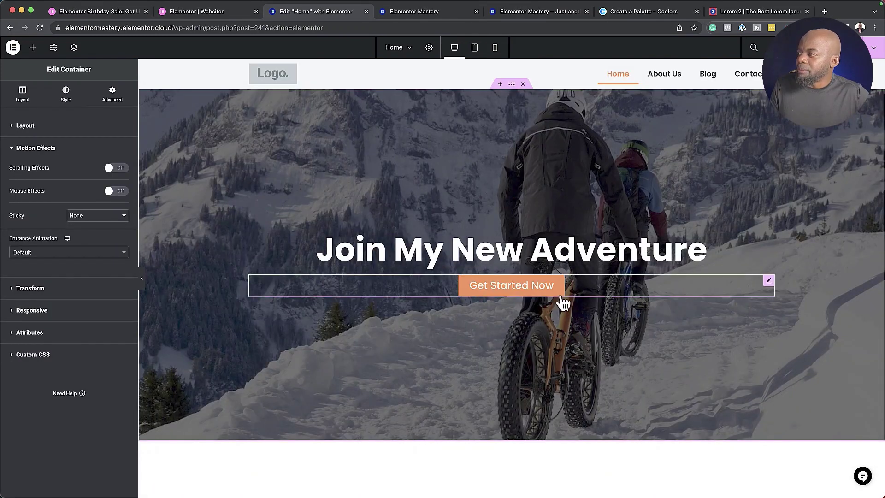
# Add a centered Text Editor widget in the global Secondary color to the hero, placed between the heading and the button
pyautogui.click(32, 47)
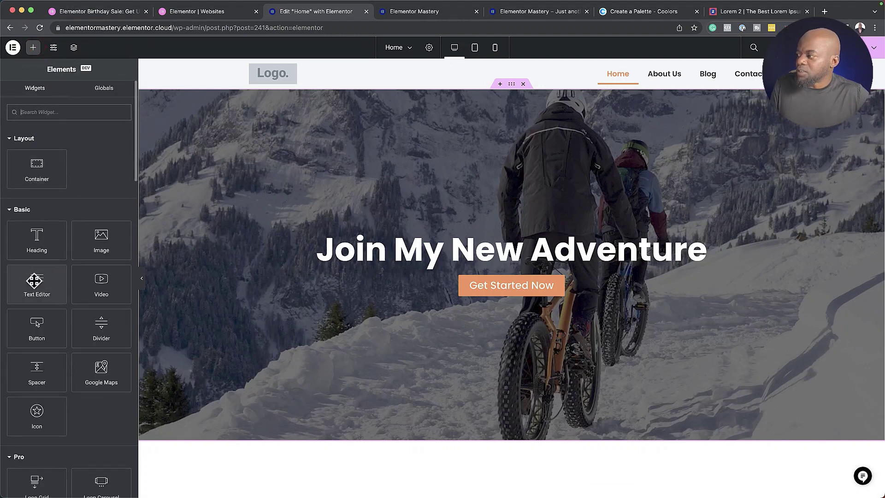
pyautogui.click(35, 280)
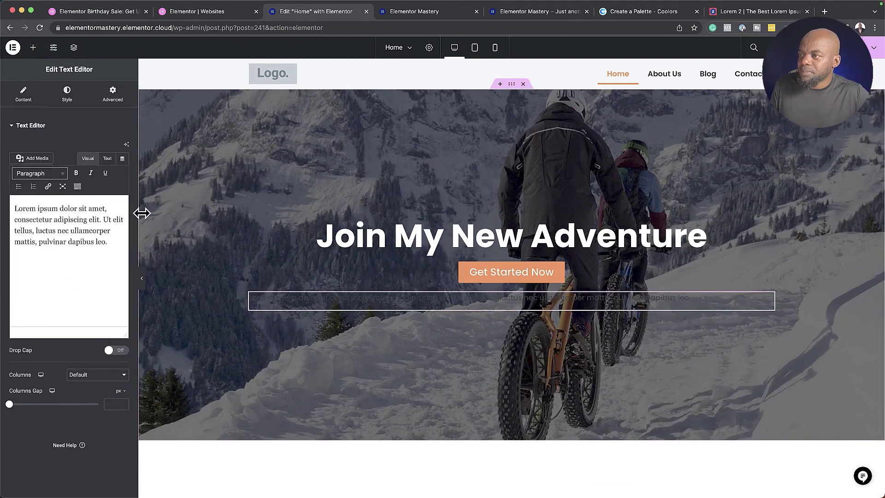
pyautogui.click(68, 95)
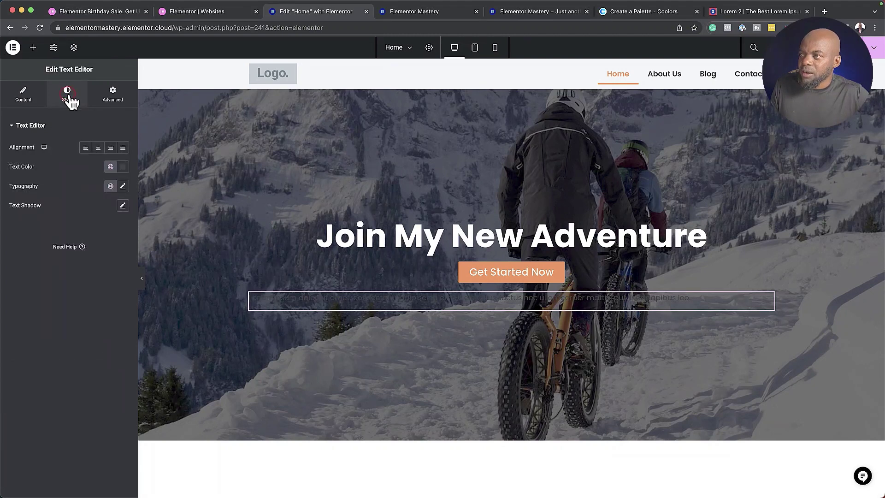
pyautogui.click(98, 148)
pyautogui.click(121, 169)
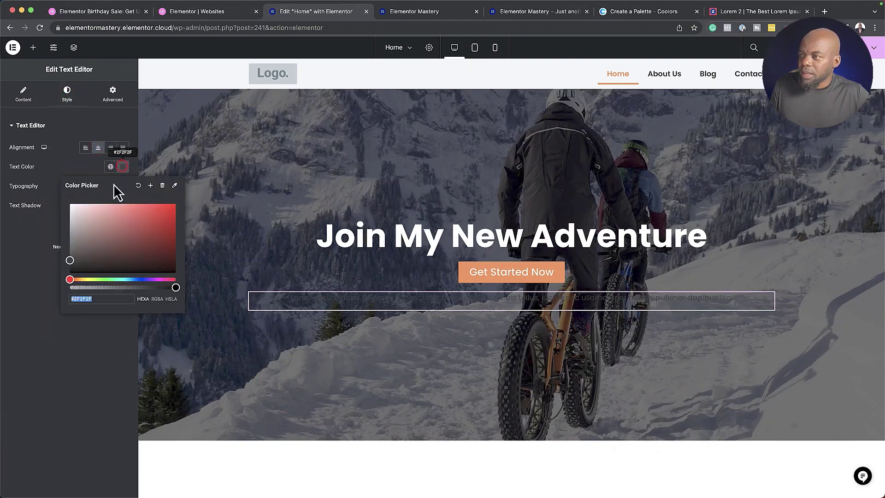
pyautogui.click(110, 167)
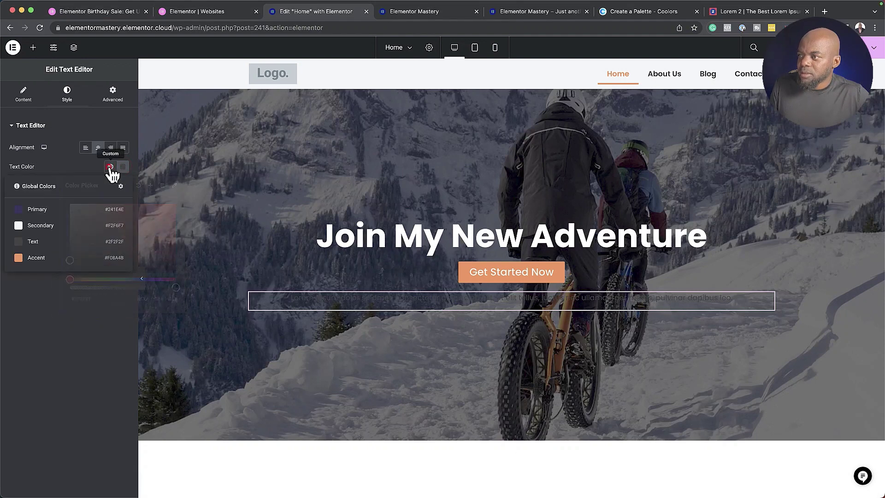
pyautogui.click(52, 228)
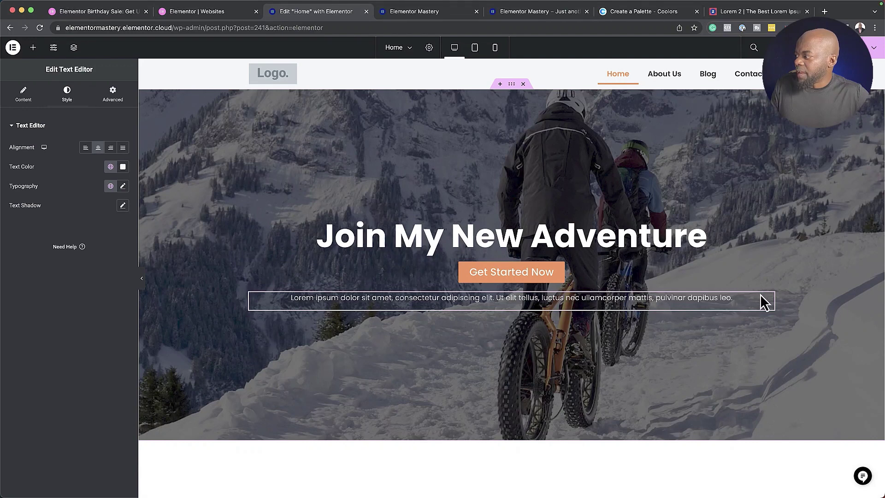
pyautogui.moveTo(769, 299); pyautogui.dragTo(731, 266)
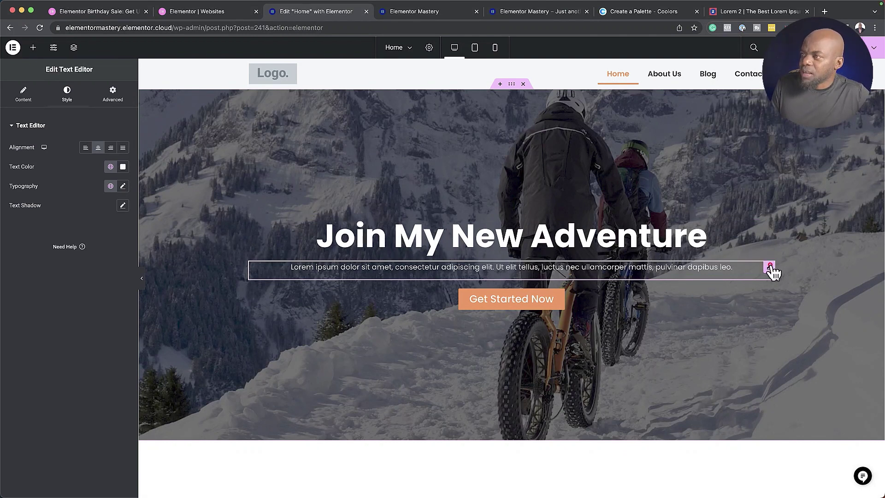
# Set the hero text's font size to 1.4 em and update the page
pyautogui.click(123, 186)
pyautogui.click(111, 244)
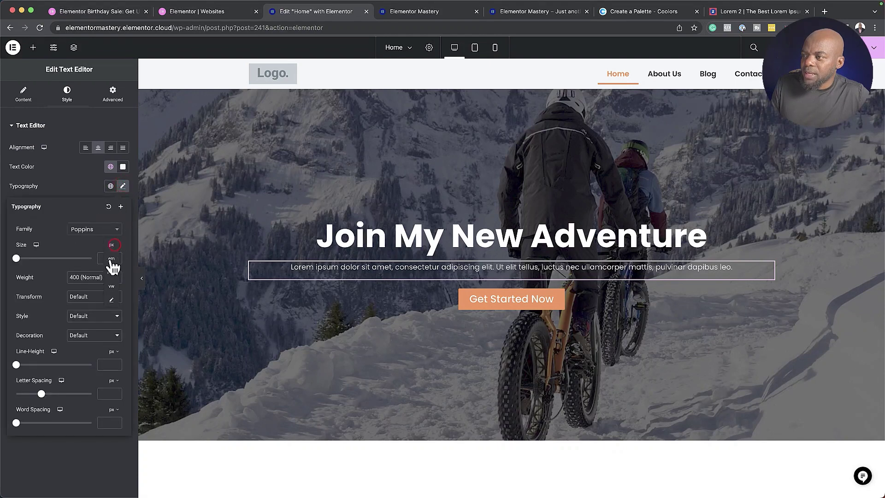
pyautogui.click(111, 259)
pyautogui.click(107, 257)
pyautogui.write('1')
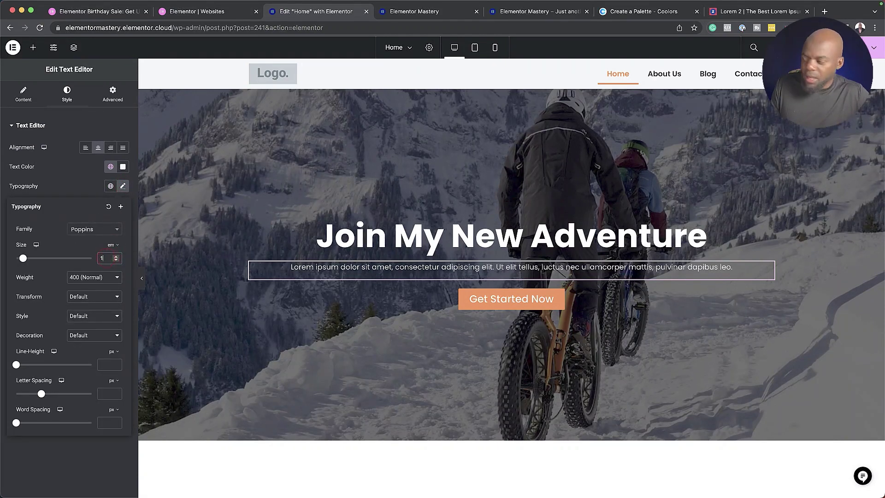
pyautogui.click(116, 256)
pyautogui.click(116, 256)
pyautogui.click(116, 257)
pyautogui.click(116, 257)
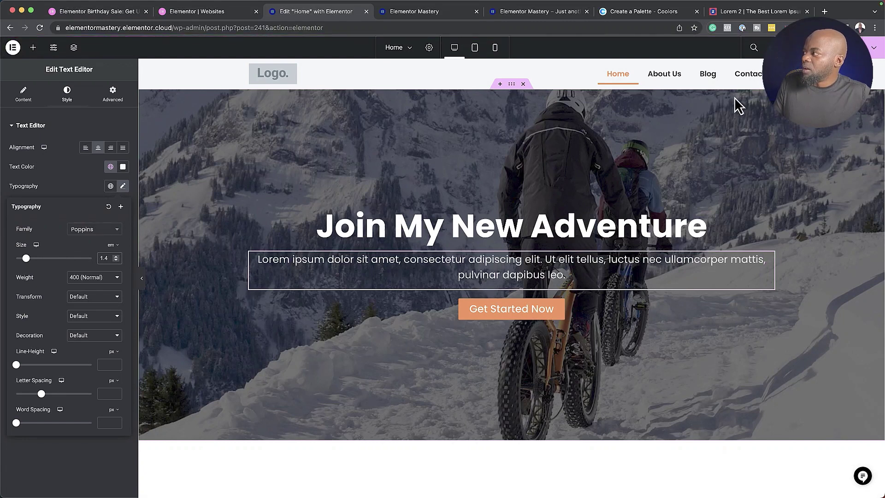
pyautogui.click(843, 48)
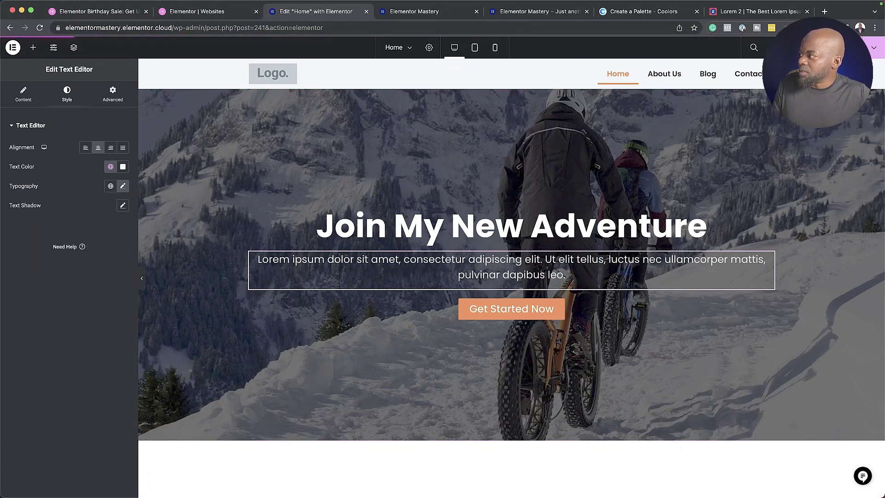
# Switch the Home page to the tablet preview and examine the layout of its image-and-text, icon-box and hero sections
pyautogui.scroll(-5, 435, 325)
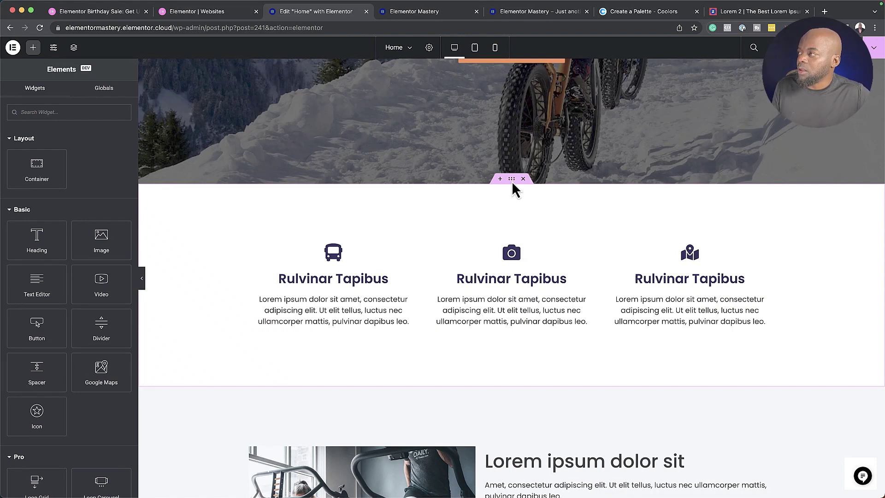
pyautogui.click(476, 49)
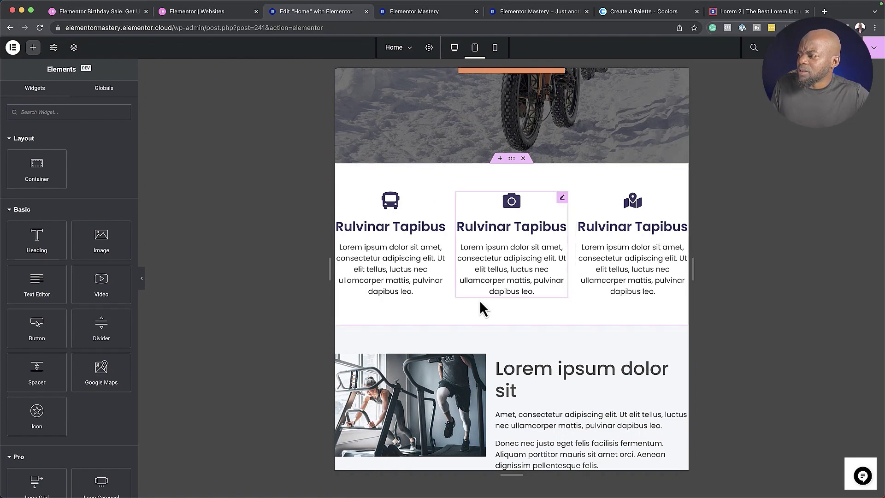
pyautogui.scroll(-3, 572, 358)
pyautogui.scroll(-3, 571, 353)
pyautogui.scroll(10, 572, 351)
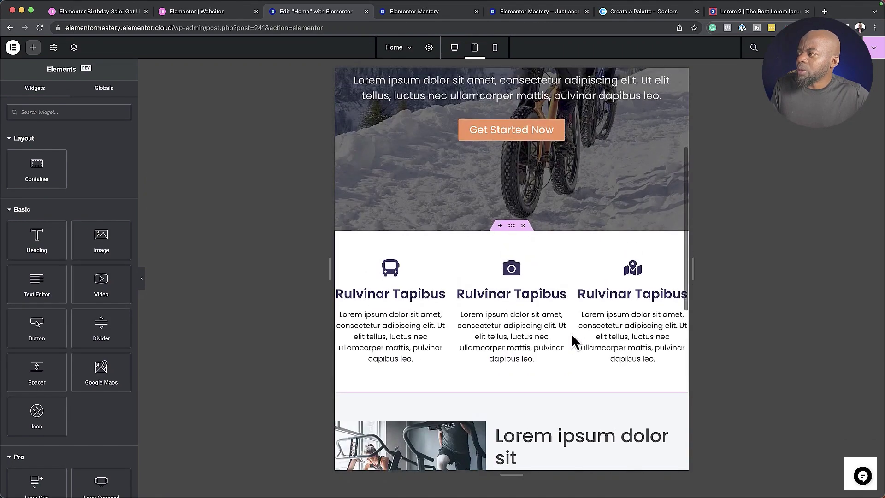
pyautogui.scroll(4, 572, 336)
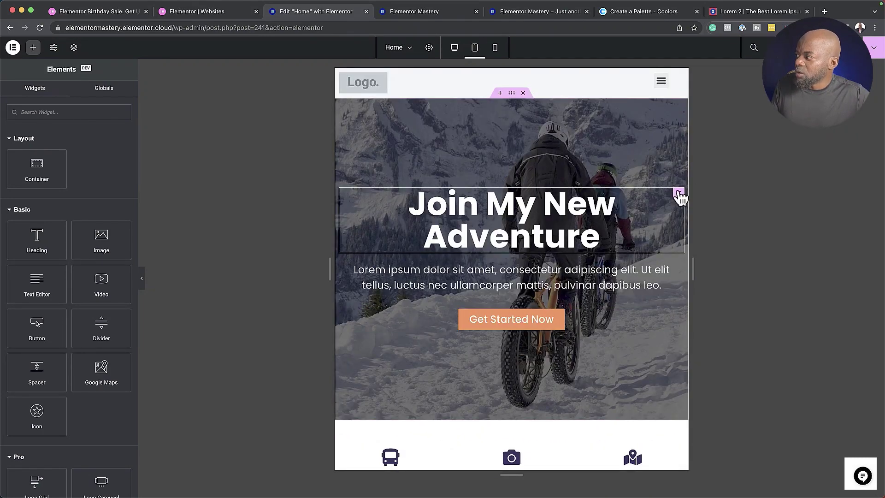
# Set the tablet font size of the "Join My New Adventure" heading to 3.4 em
pyautogui.click(679, 192)
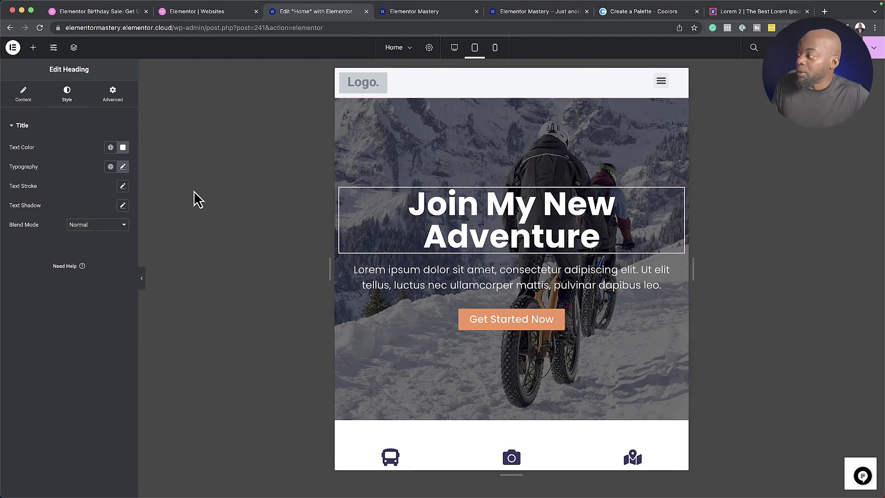
pyautogui.click(123, 167)
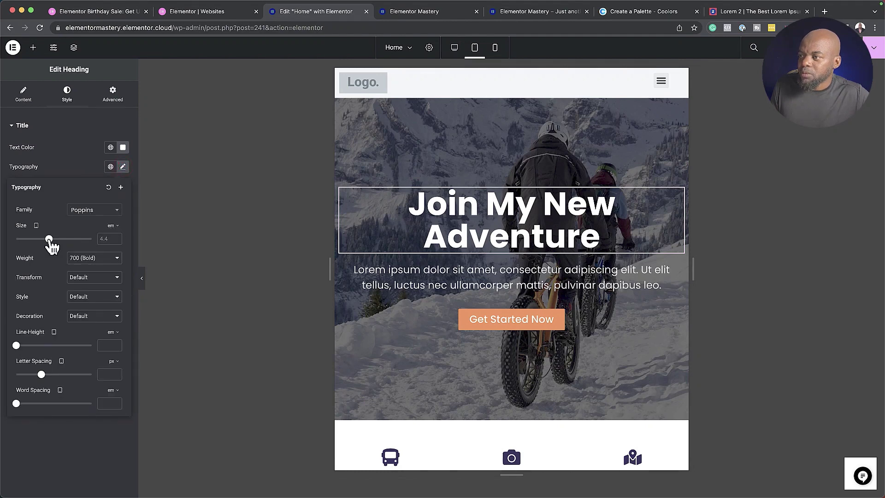
pyautogui.moveTo(49, 240); pyautogui.dragTo(42, 242)
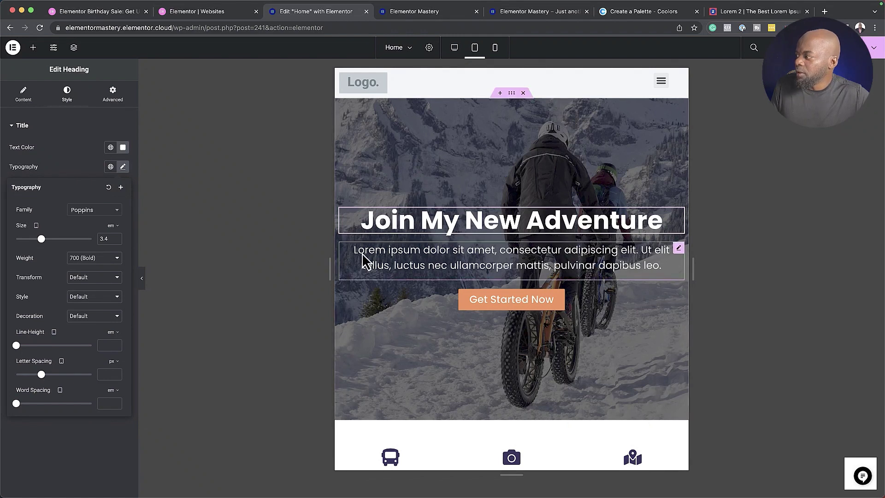
# Set the tablet font size of the hero paragraph below the heading to 1 em
pyautogui.click(678, 247)
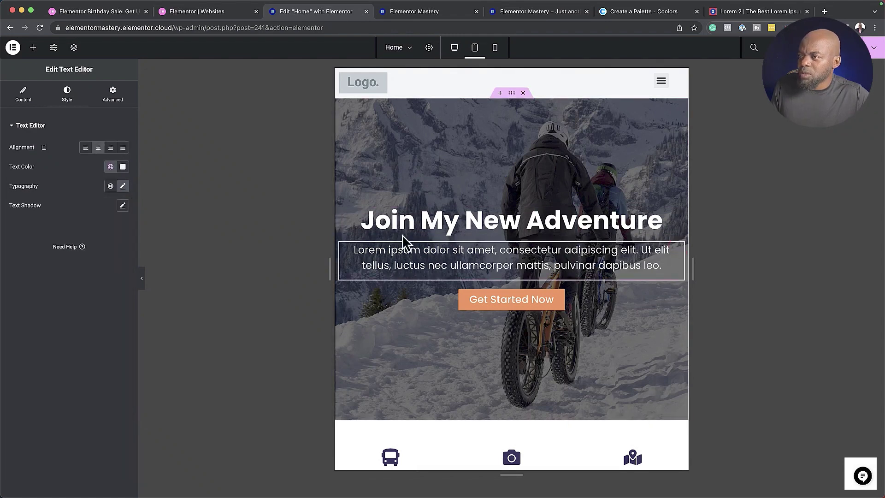
pyautogui.click(123, 187)
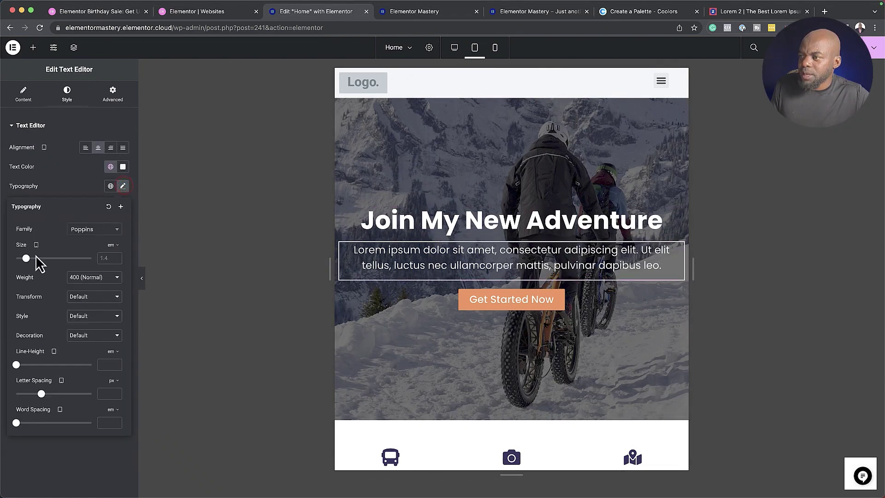
pyautogui.click(115, 261)
pyautogui.click(116, 260)
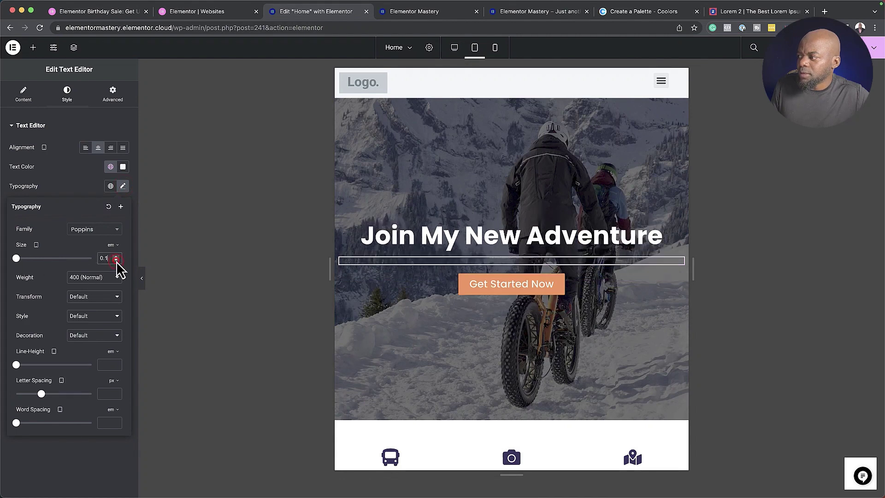
pyautogui.doubleClick(105, 258)
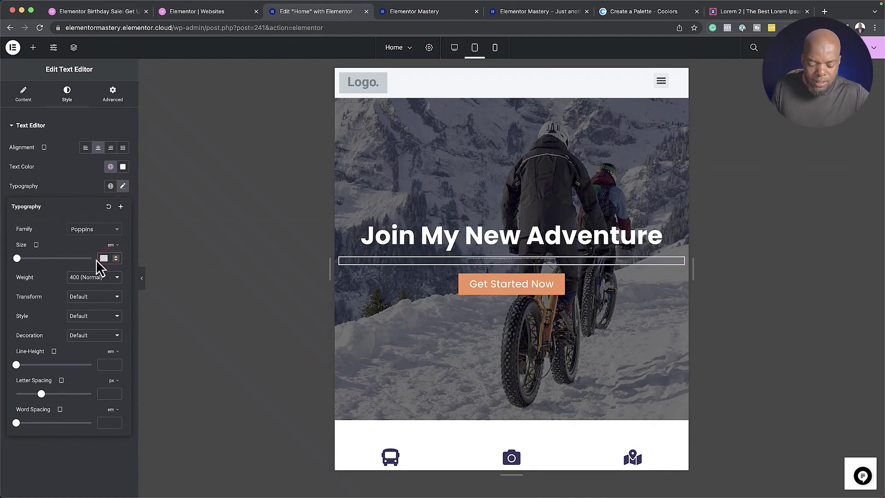
pyautogui.write('1')
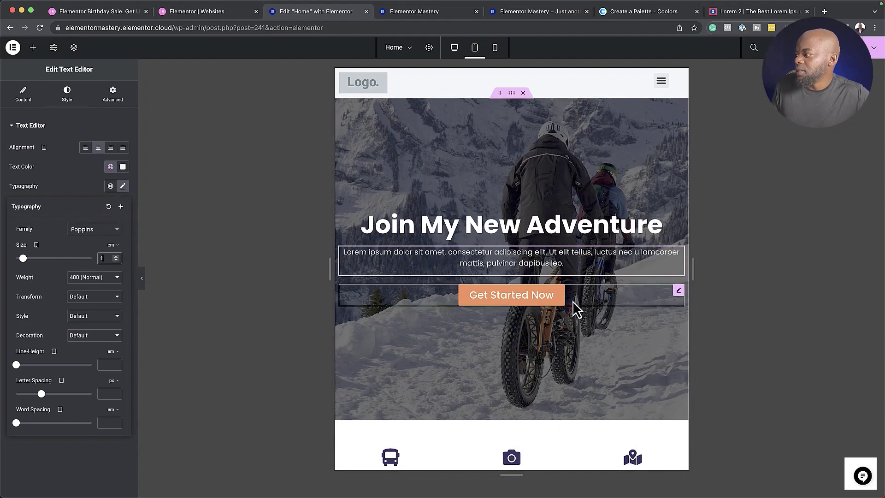
# Change the tablet layout direction of the three-icon-box container to a vertical column
pyautogui.scroll(-3, 608, 339)
pyautogui.scroll(-5, 607, 337)
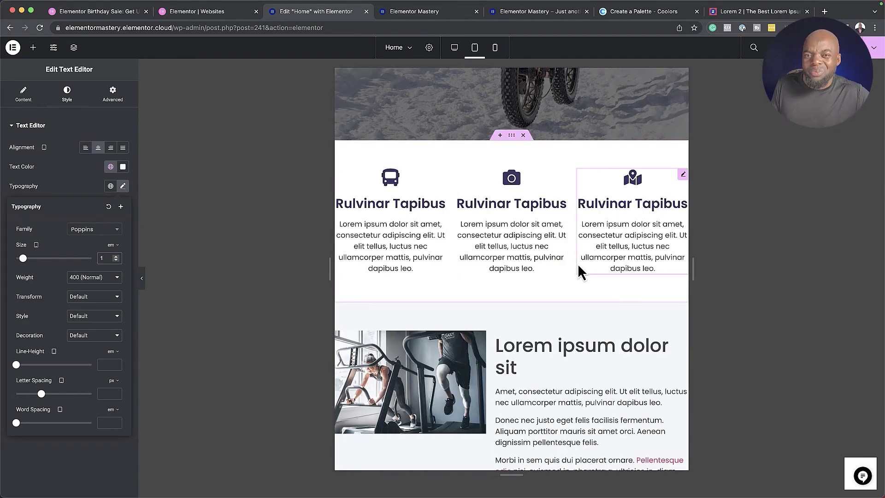
pyautogui.click(512, 135)
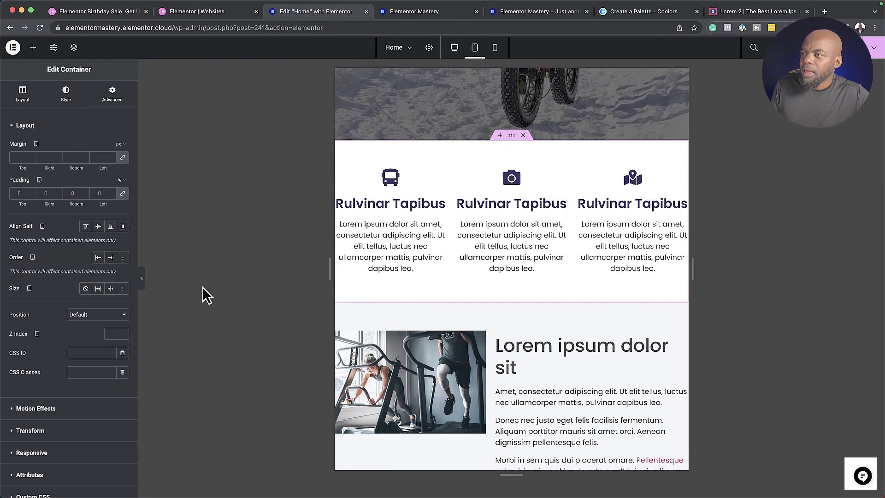
pyautogui.click(29, 97)
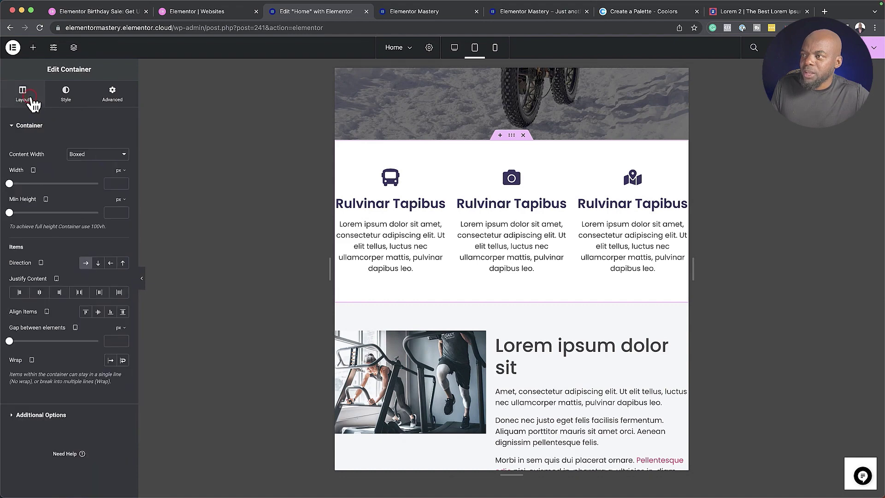
pyautogui.click(98, 263)
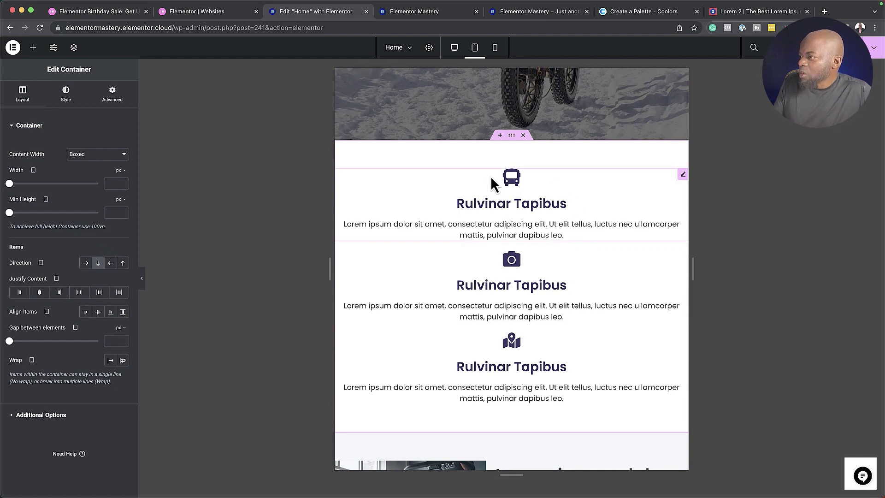
# Try a custom width of 60% on the first icon box with the bus icon
pyautogui.scroll(-2, 519, 333)
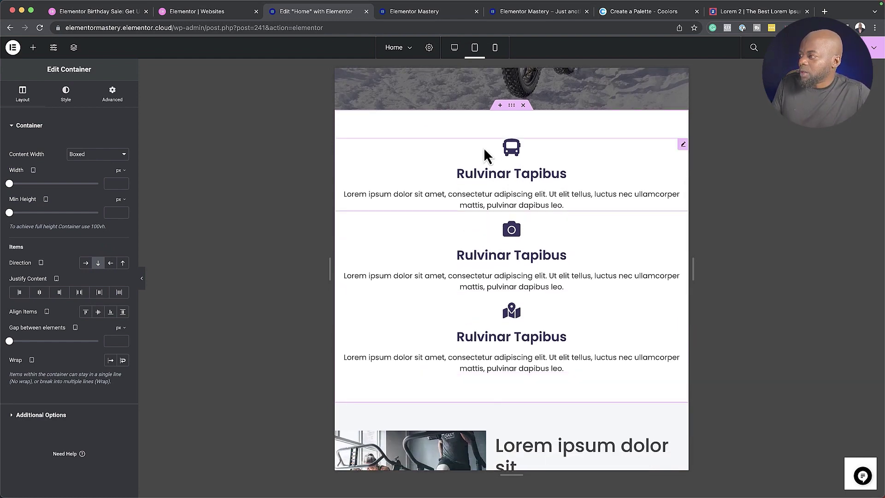
pyautogui.click(683, 145)
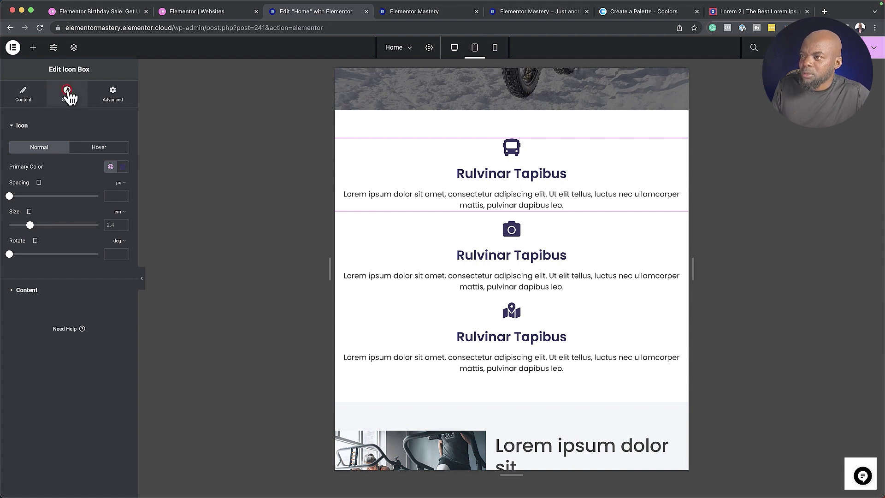
pyautogui.click(108, 226)
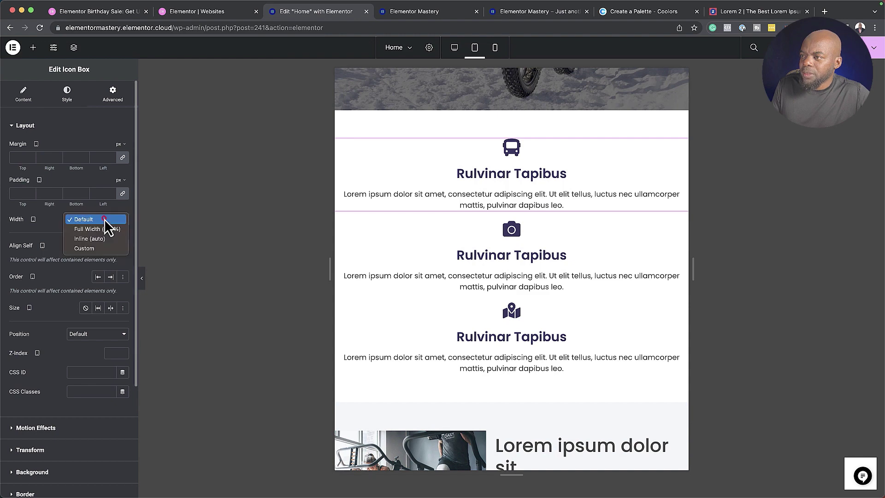
pyautogui.click(120, 229)
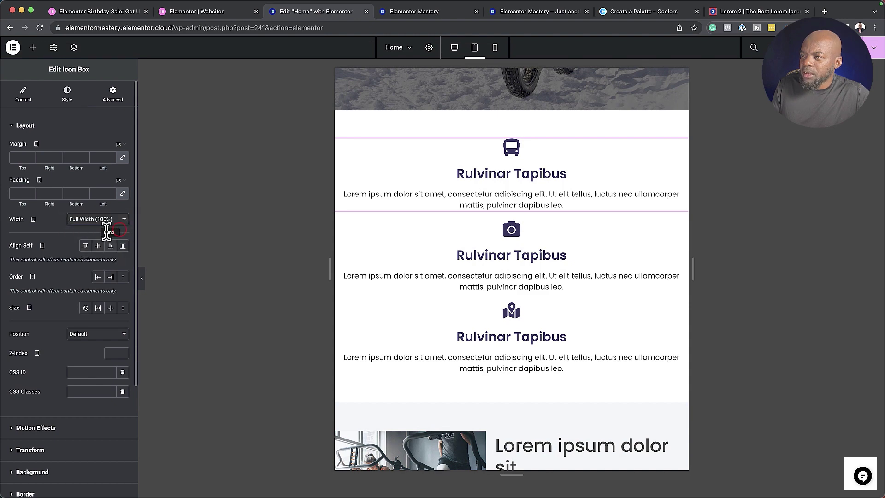
pyautogui.click(109, 221)
pyautogui.click(96, 239)
pyautogui.moveTo(9, 248); pyautogui.dragTo(63, 249)
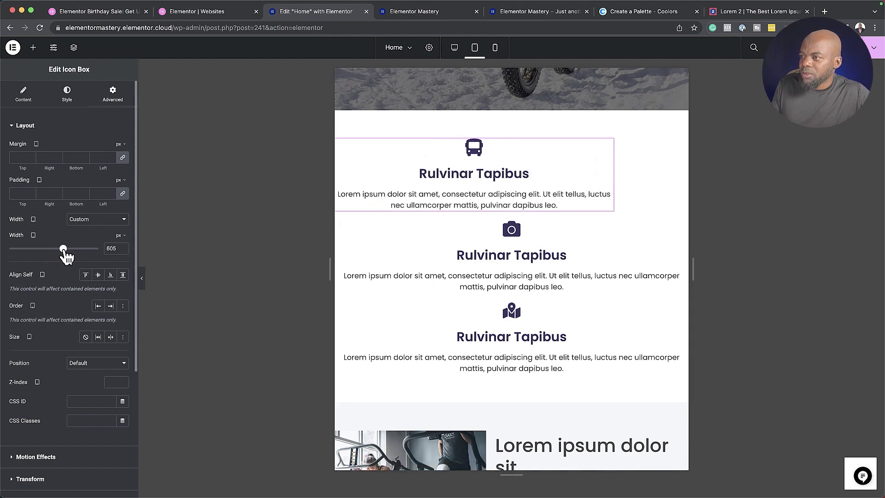
pyautogui.click(121, 249)
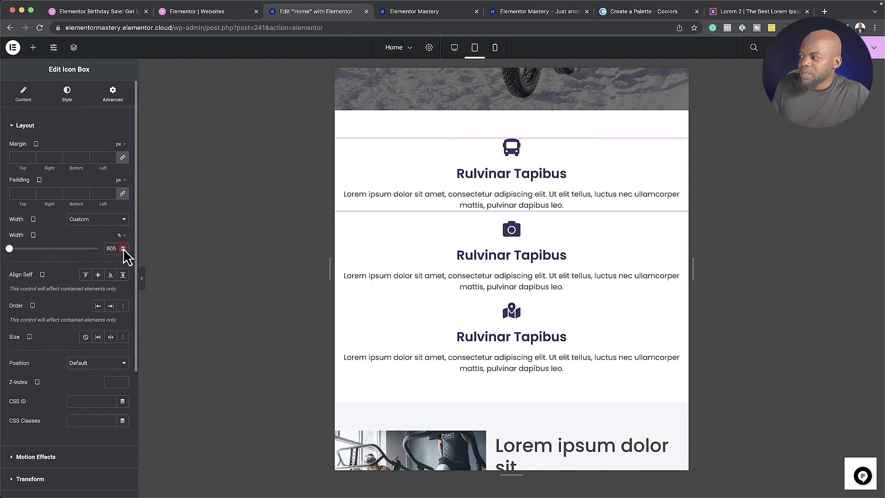
pyautogui.moveTo(10, 250); pyautogui.dragTo(63, 249)
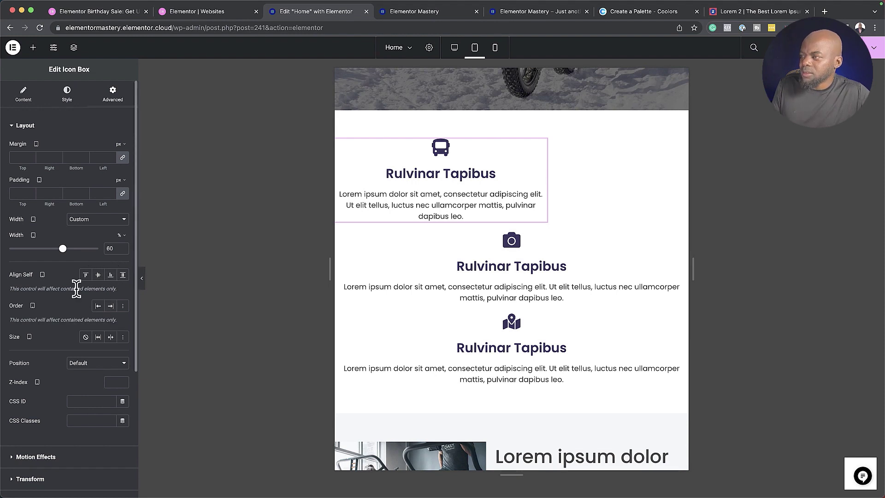
# Set the icon box container's tablet padding to 4% on all four sides
pyautogui.click(512, 106)
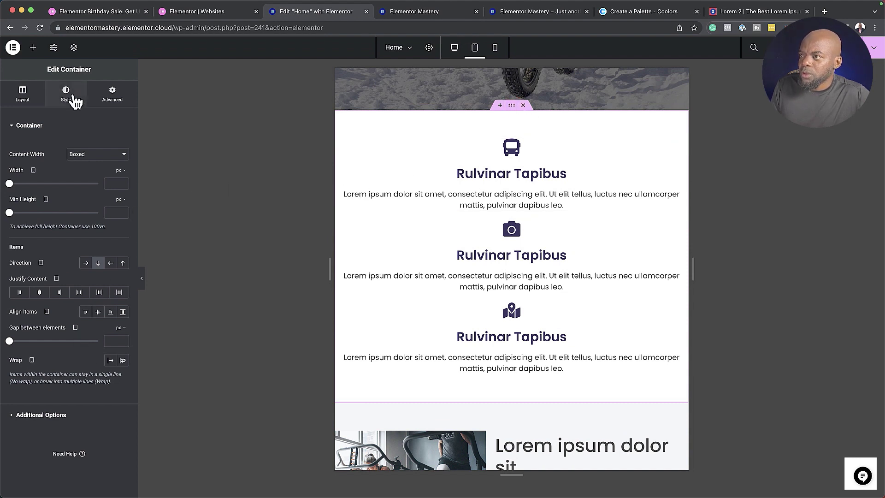
pyautogui.click(120, 96)
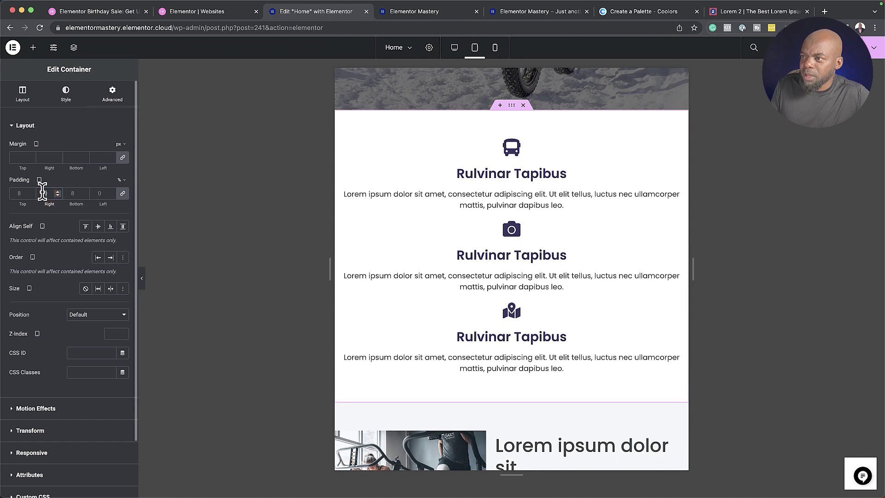
pyautogui.write('4')
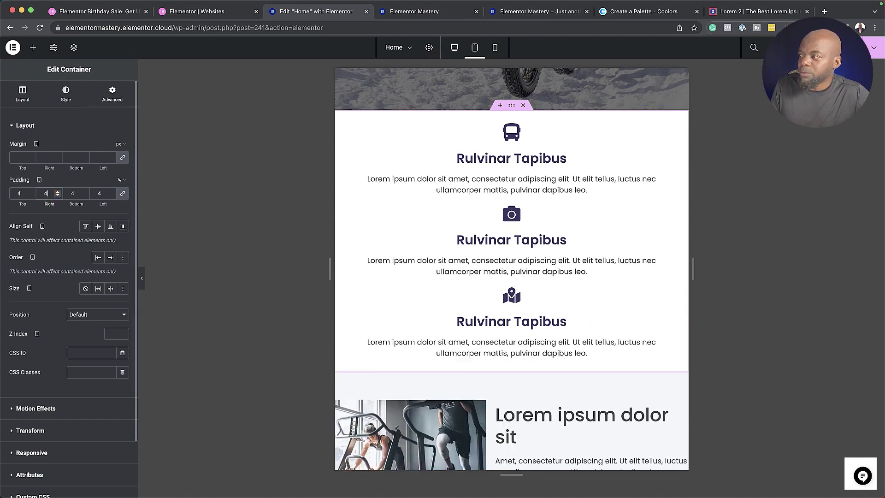
# Unlink the container's padding values and set the right and left padding to 10%
pyautogui.click(123, 194)
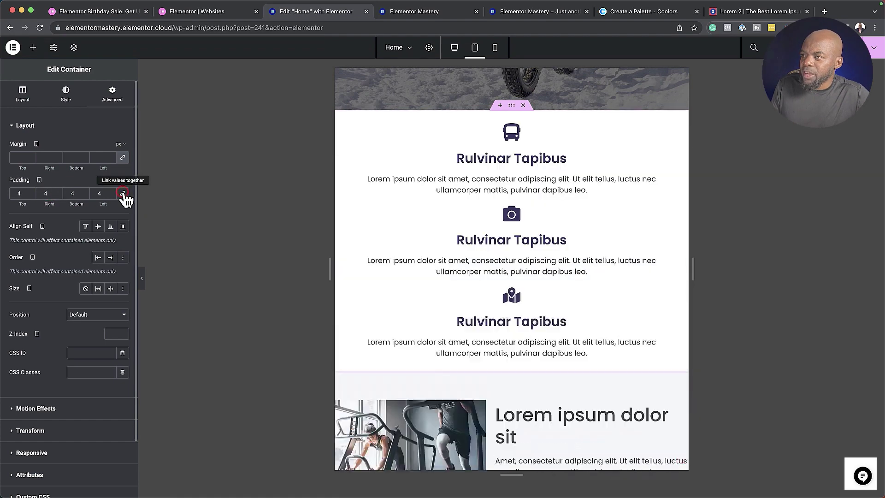
pyautogui.click(57, 193)
pyautogui.write('7')
pyautogui.click(57, 192)
pyautogui.click(57, 192)
pyautogui.click(57, 192)
pyautogui.click(57, 192)
pyautogui.click(57, 194)
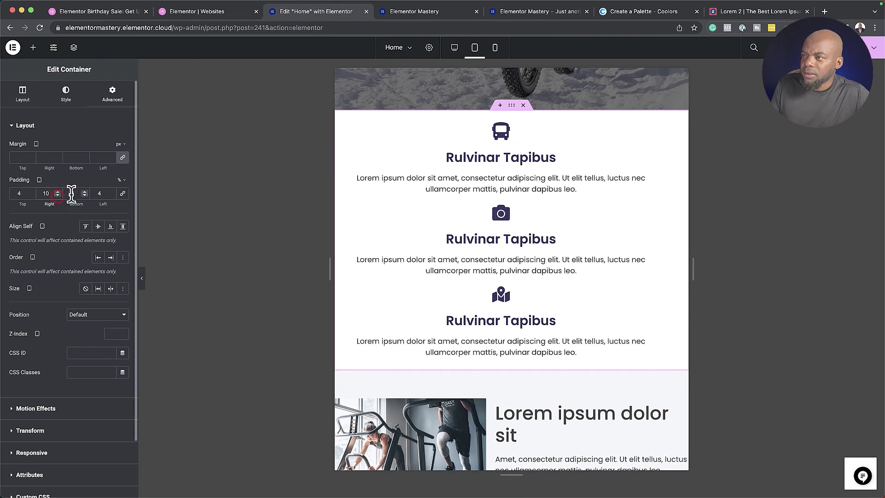
pyautogui.click(111, 192)
pyautogui.click(111, 192)
pyautogui.click(111, 192)
pyautogui.click(111, 192)
pyautogui.click(111, 192)
pyautogui.click(111, 192)
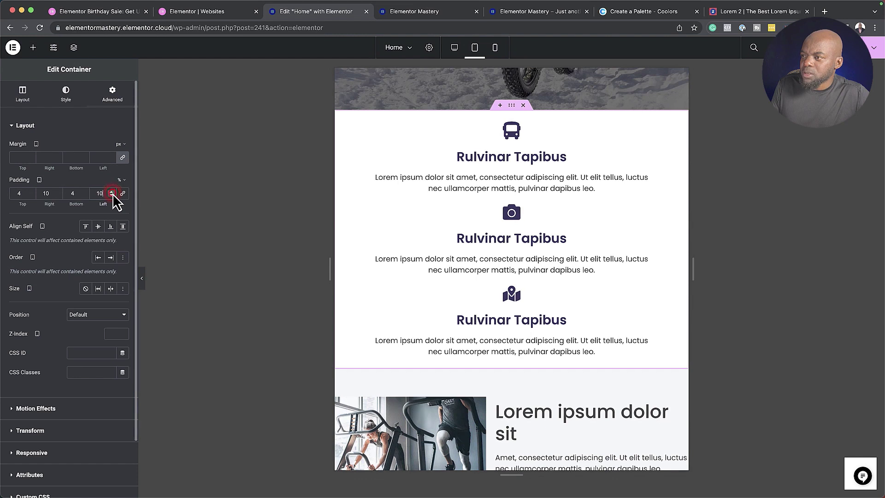
# Set the container's top and bottom padding to 10%
pyautogui.click(31, 191)
pyautogui.click(31, 192)
pyautogui.click(31, 191)
pyautogui.click(30, 192)
pyautogui.click(31, 192)
pyautogui.click(84, 192)
pyautogui.click(84, 192)
pyautogui.click(84, 192)
pyautogui.click(84, 191)
pyautogui.click(84, 192)
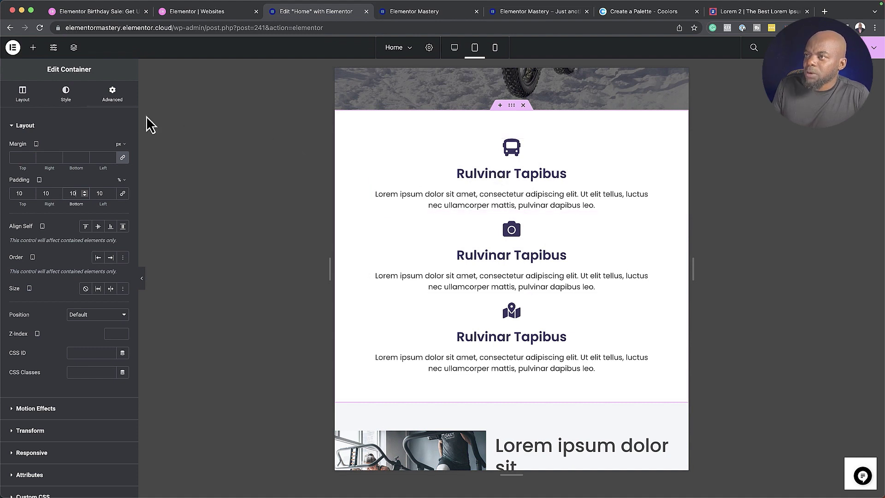
# Set the gap between the stacked icon boxes in the container to 60 px
pyautogui.click(27, 95)
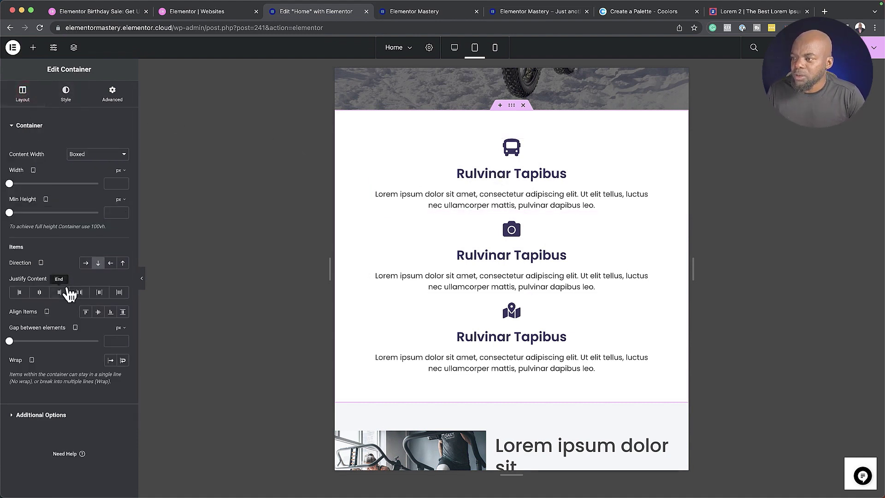
pyautogui.moveTo(10, 341); pyautogui.dragTo(20, 342)
pyautogui.scroll(3, 590, 346)
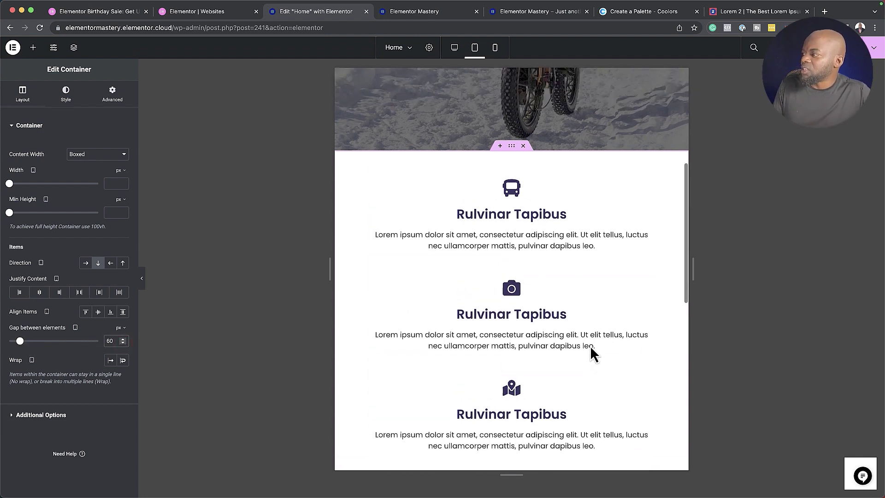
pyautogui.scroll(-3, 590, 350)
pyautogui.scroll(3, 577, 336)
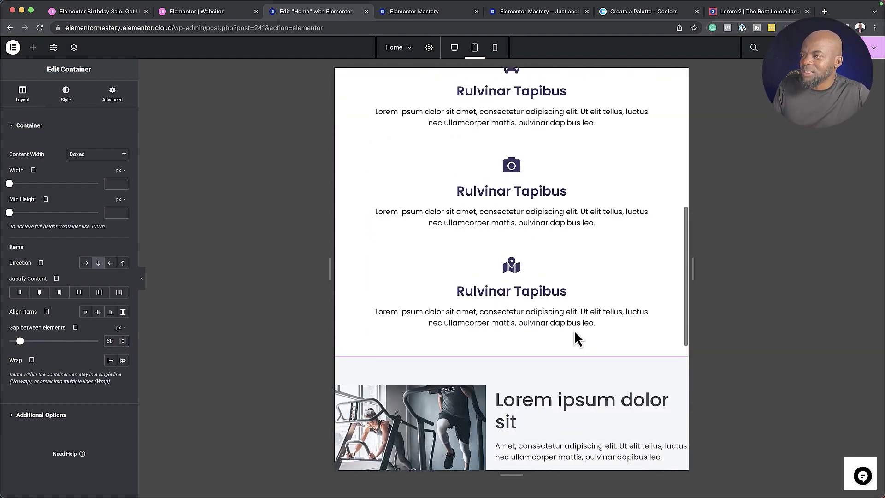
# Compare the icon box section's layout in the mobile, tablet and desktop previews, ending on desktop
pyautogui.click(496, 49)
pyautogui.scroll(-2, 563, 329)
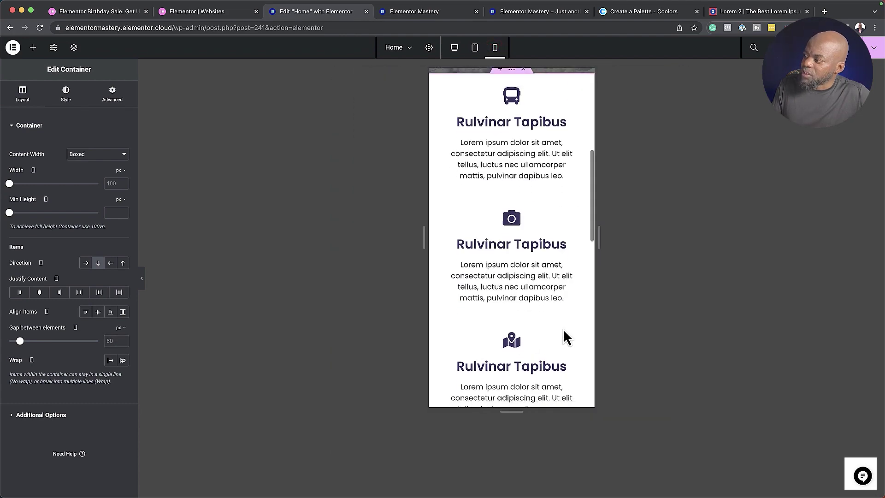
pyautogui.scroll(-2, 563, 329)
pyautogui.scroll(5, 563, 329)
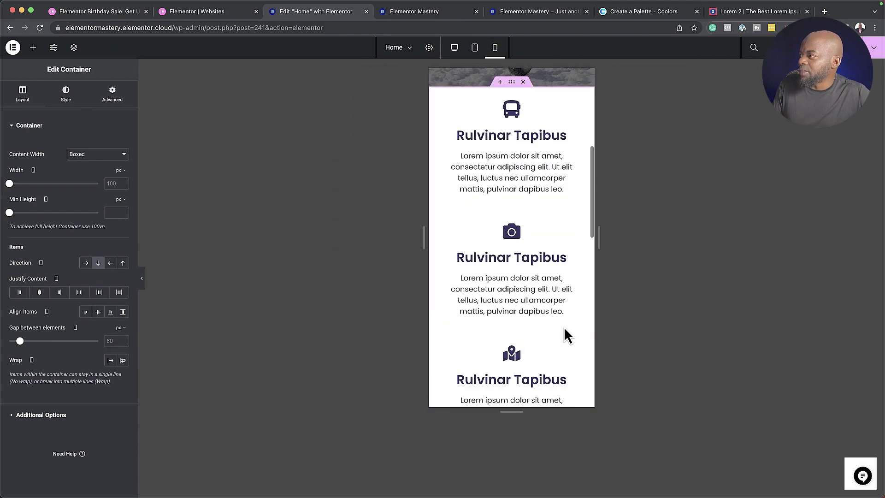
pyautogui.click(454, 47)
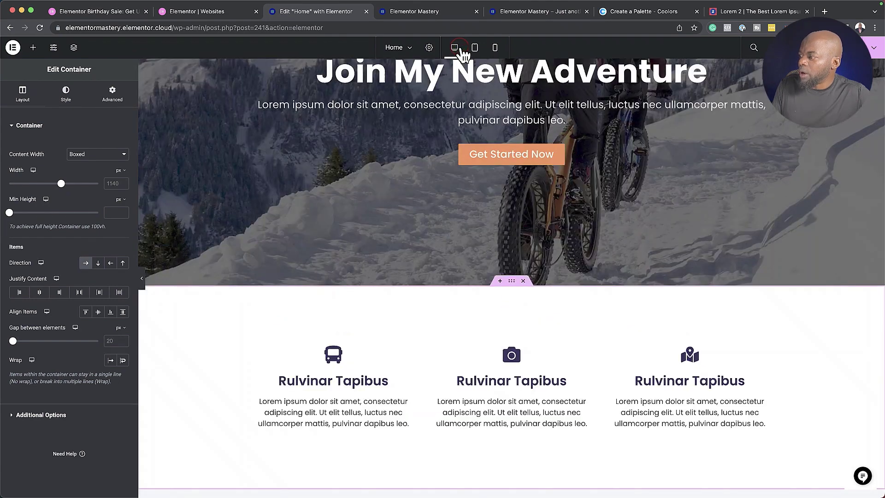
pyautogui.scroll(-4, 388, 308)
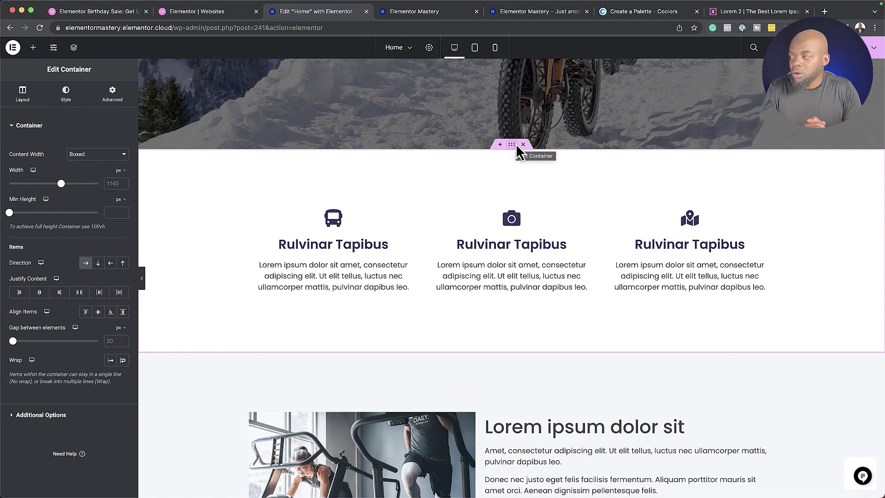
pyautogui.click(475, 48)
pyautogui.click(495, 48)
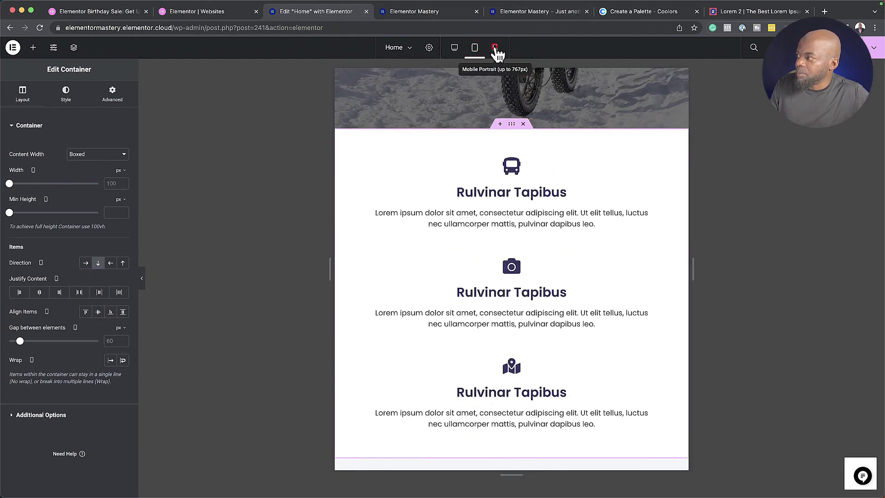
pyautogui.click(455, 47)
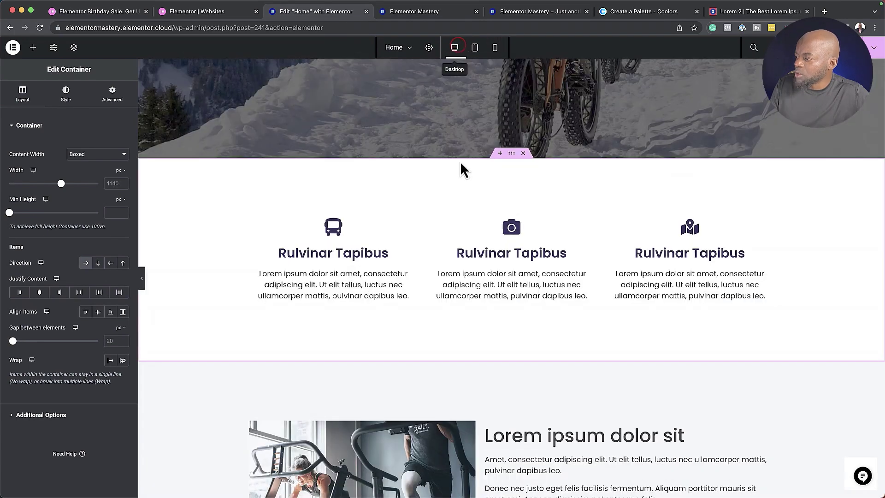
# Stack the gym image and text section vertically in the tablet layout by setting its container direction to column
pyautogui.scroll(-5, 463, 175)
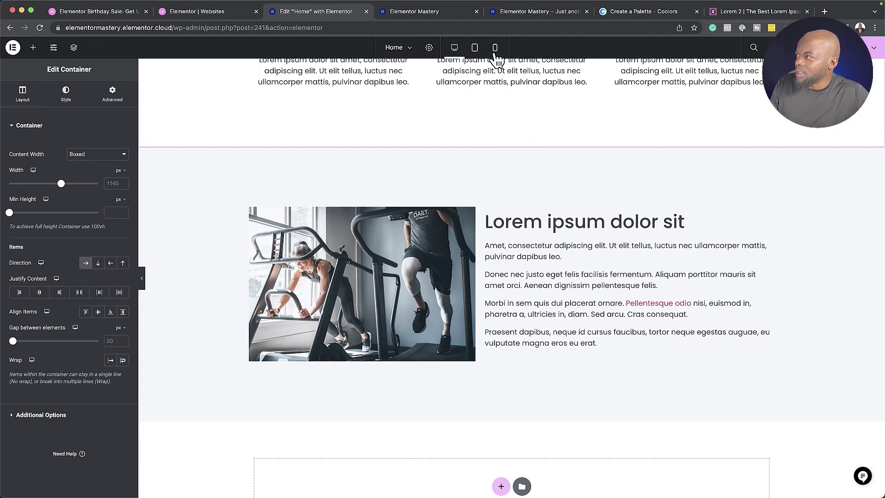
pyautogui.click(477, 48)
pyautogui.scroll(7, 514, 175)
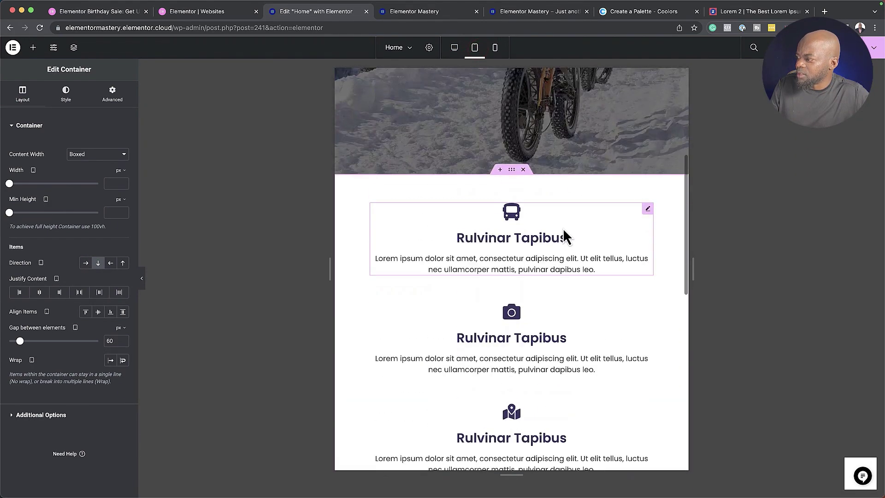
pyautogui.scroll(-2, 603, 278)
pyautogui.scroll(-8, 603, 283)
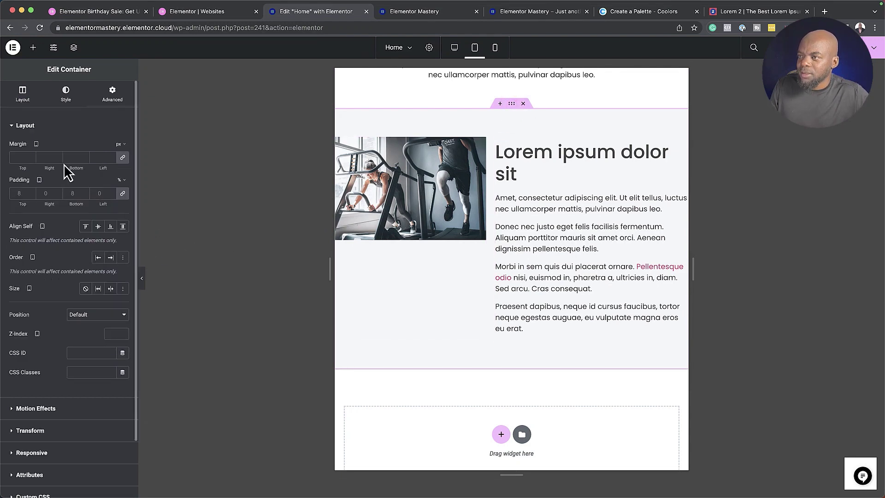
pyautogui.click(30, 99)
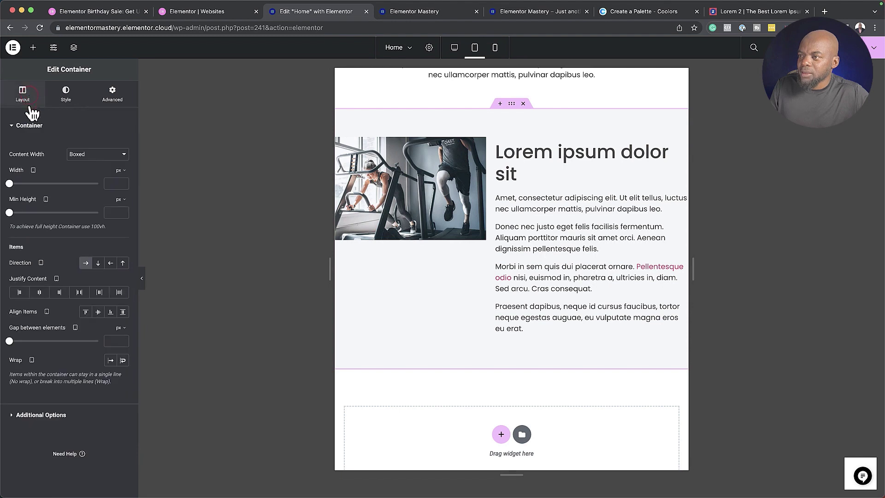
pyautogui.click(99, 263)
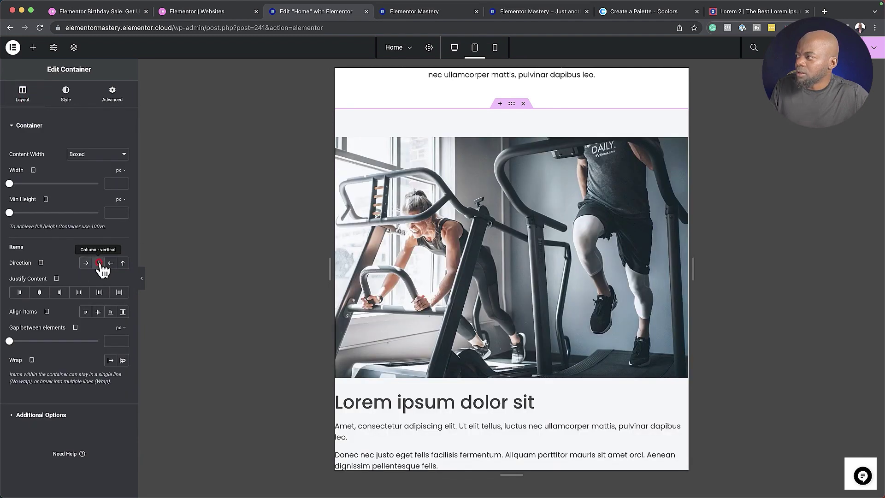
# Set the gap between the stacked image and text in the tablet layout to 28 px
pyautogui.scroll(-2, 506, 373)
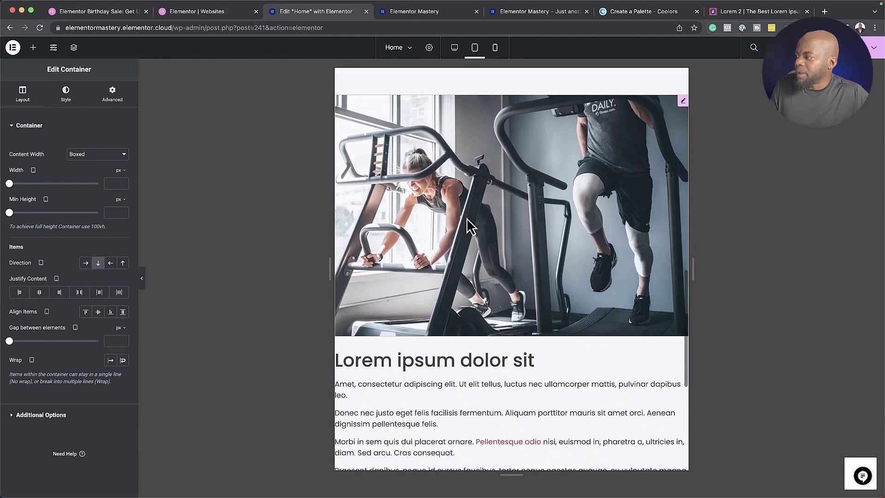
pyautogui.scroll(-5, 526, 370)
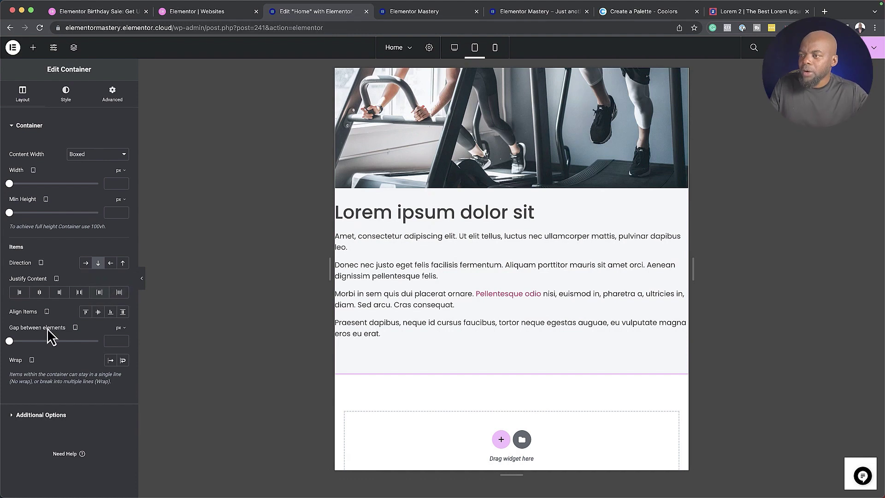
pyautogui.moveTo(15, 341); pyautogui.dragTo(15, 342)
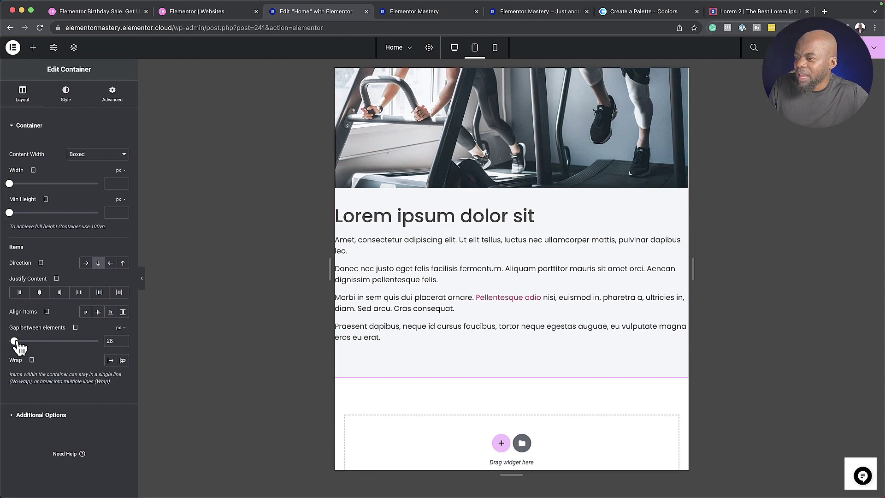
pyautogui.scroll(5, 411, 327)
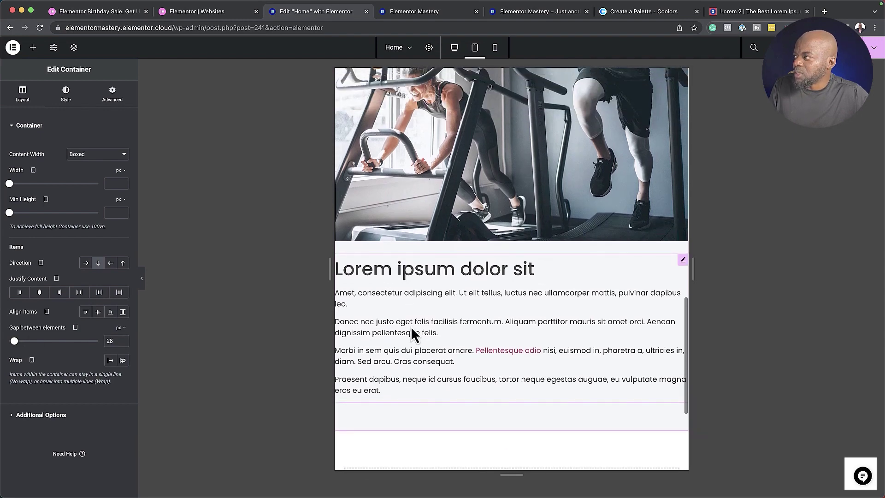
pyautogui.scroll(1, 410, 327)
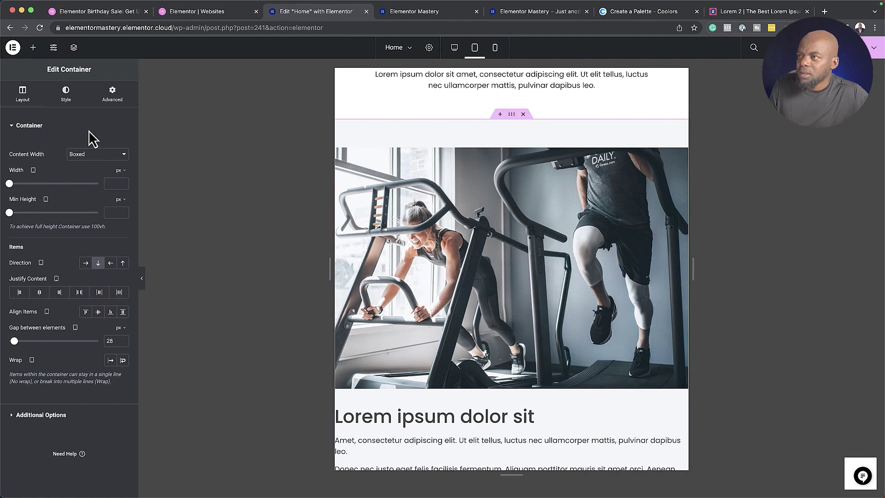
# Set the image and text container's tablet padding to 10% on all four sides
pyautogui.click(120, 102)
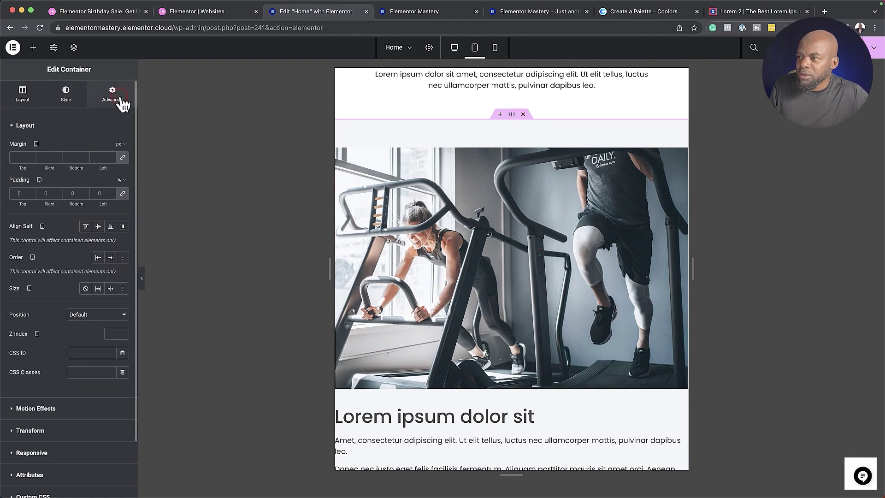
pyautogui.click(22, 194)
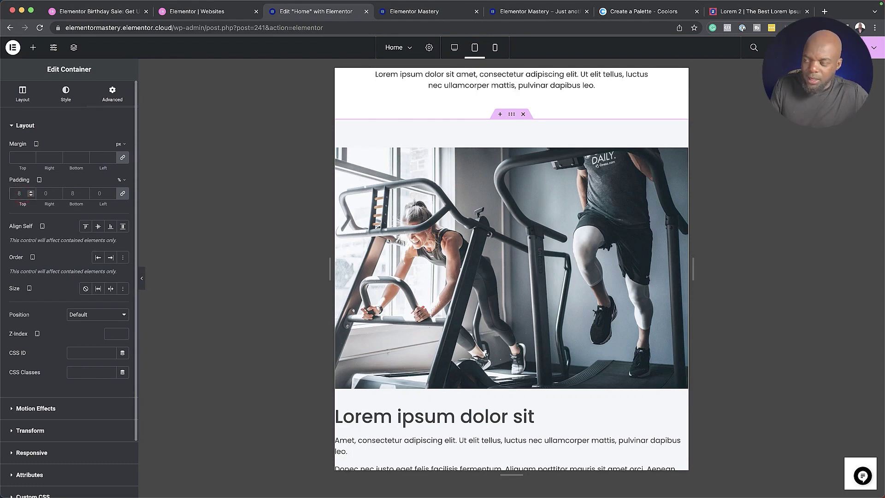
pyautogui.write('10')
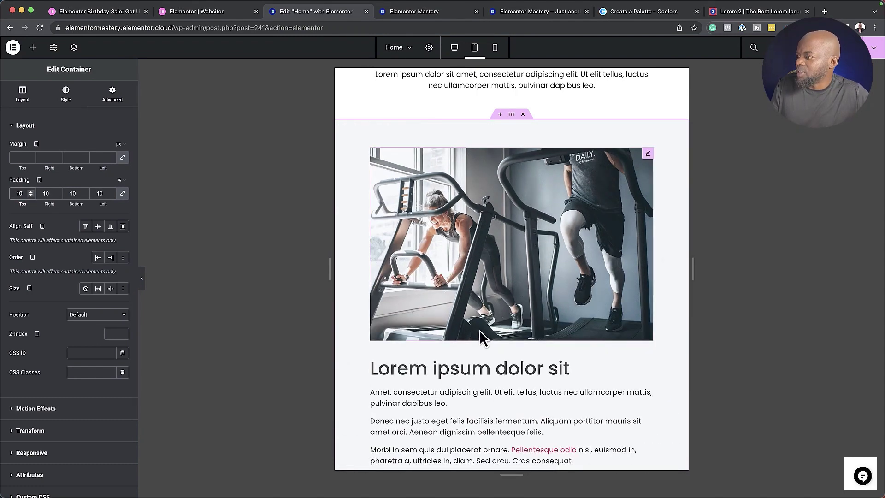
pyautogui.scroll(-5, 479, 330)
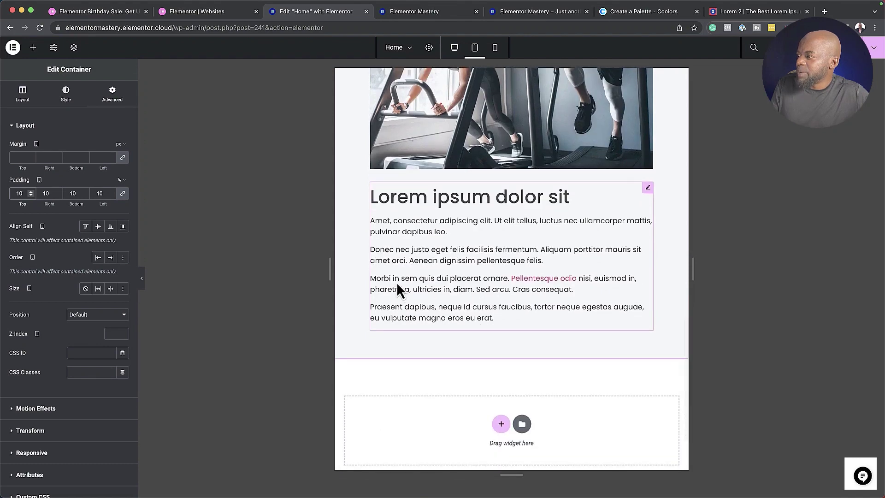
pyautogui.scroll(10, 478, 304)
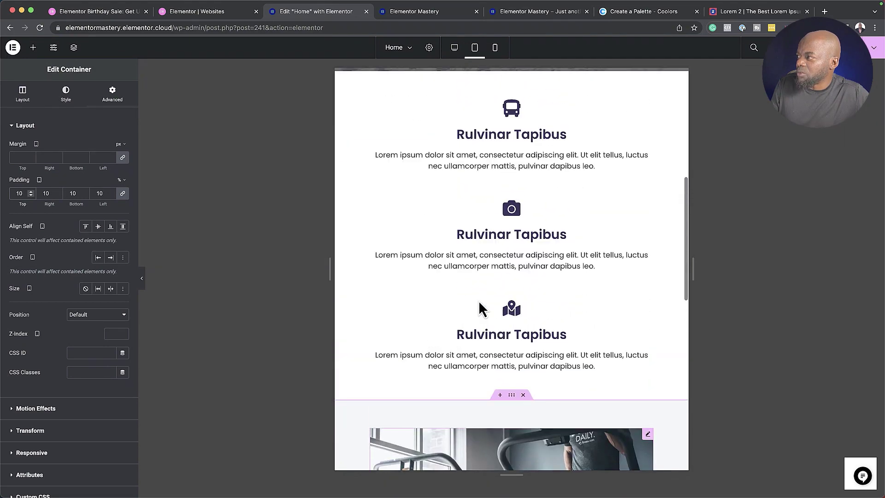
# Check the image and text section in the mobile preview and open its text widget for editing
pyautogui.click(496, 48)
pyautogui.scroll(-7, 535, 263)
pyautogui.scroll(-5, 541, 325)
pyautogui.scroll(4, 540, 328)
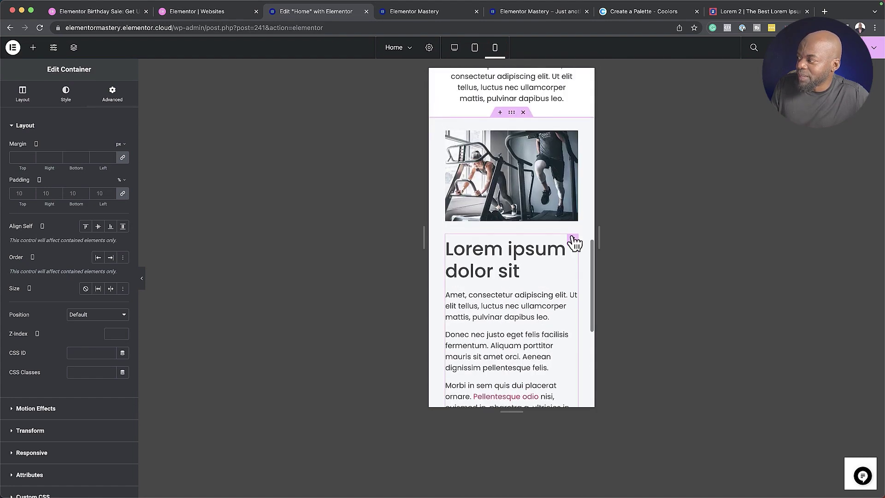
pyautogui.click(573, 240)
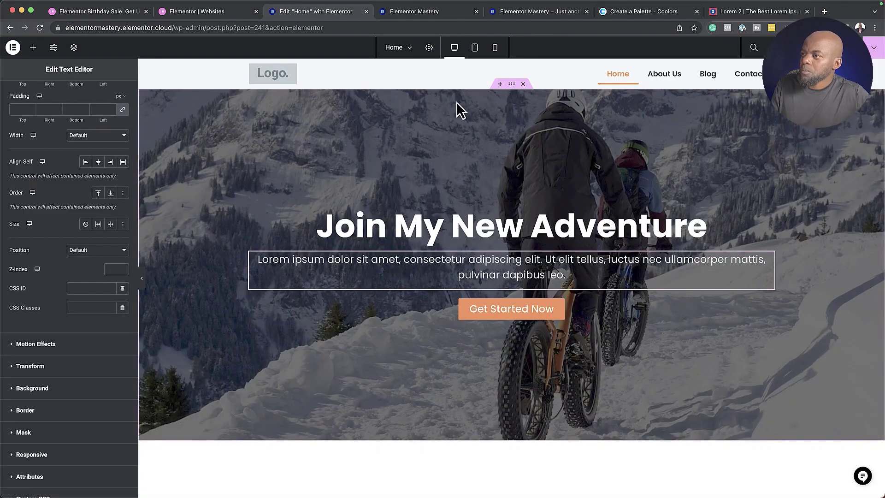
# Review the whole home page at full width in the desktop view with the editing panel hidden, and restore the panel
pyautogui.click(143, 278)
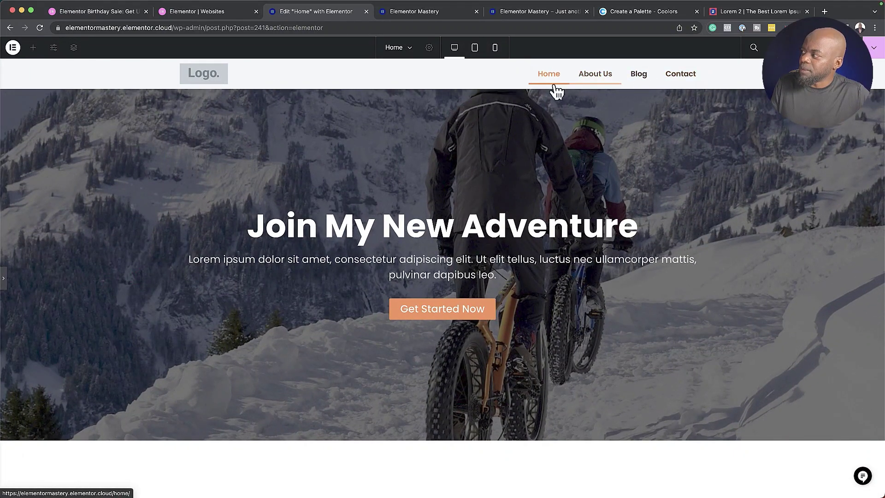
pyautogui.scroll(-2, 312, 316)
pyautogui.scroll(-2, 311, 318)
pyautogui.scroll(3, 300, 289)
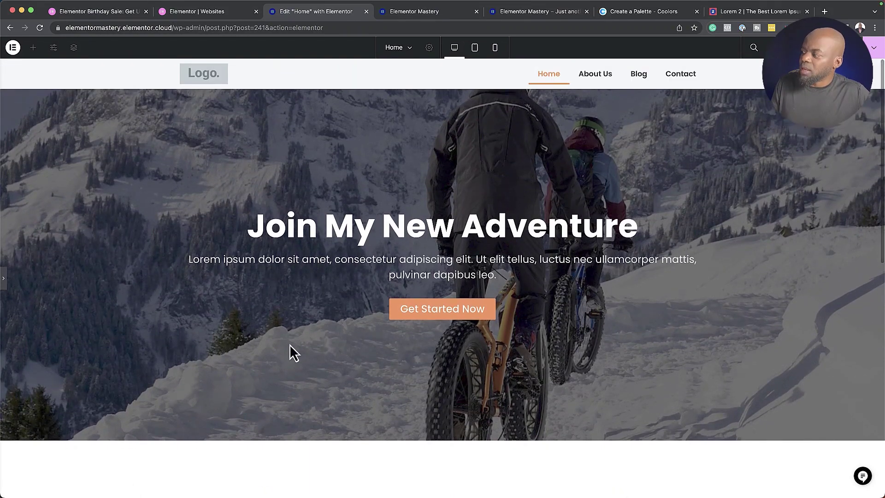
pyautogui.scroll(-10, 292, 344)
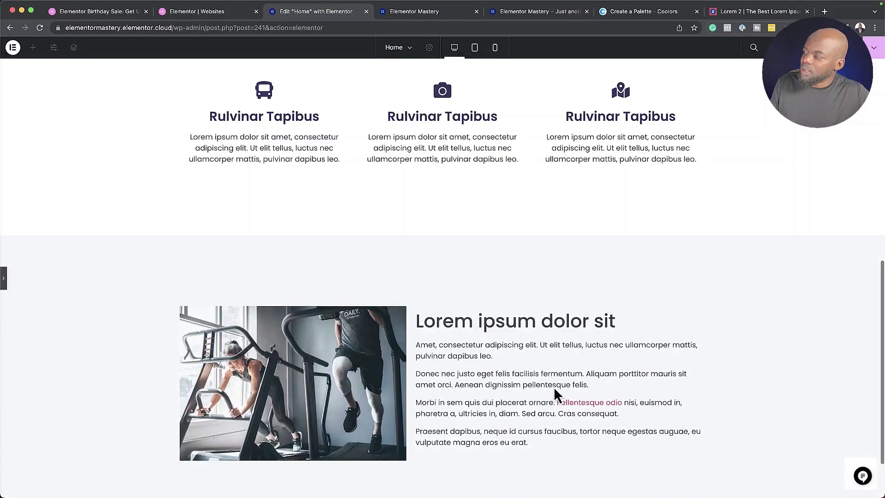
pyautogui.scroll(-3, 555, 386)
pyautogui.scroll(15, 554, 387)
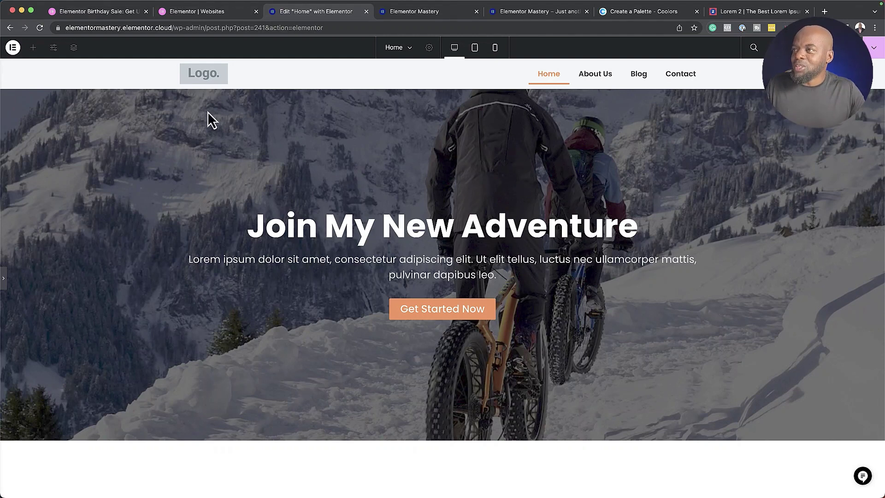
pyautogui.click(5, 279)
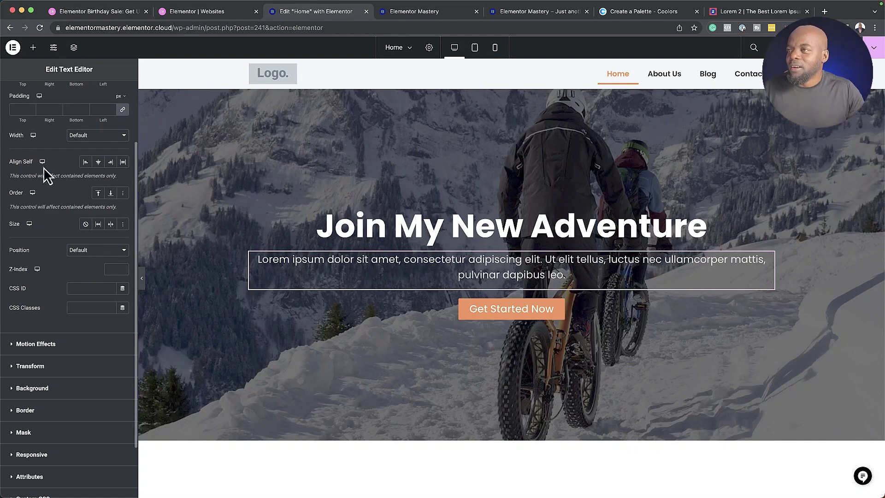
# Exit the page editor to WordPress and start a new blog post
pyautogui.click(13, 48)
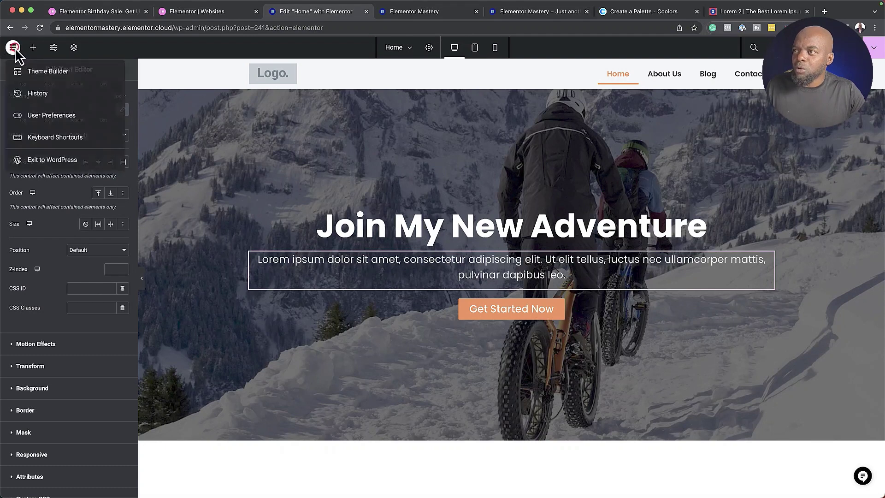
pyautogui.click(49, 161)
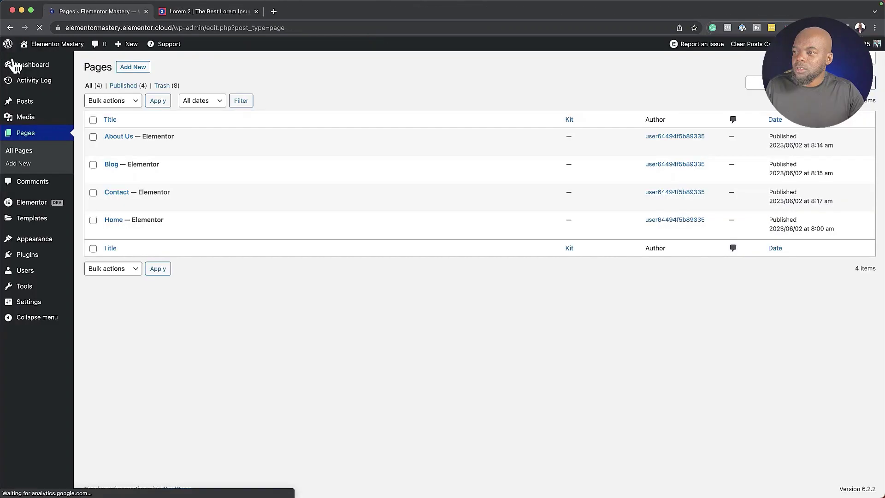
pyautogui.moveTo(49, 104)
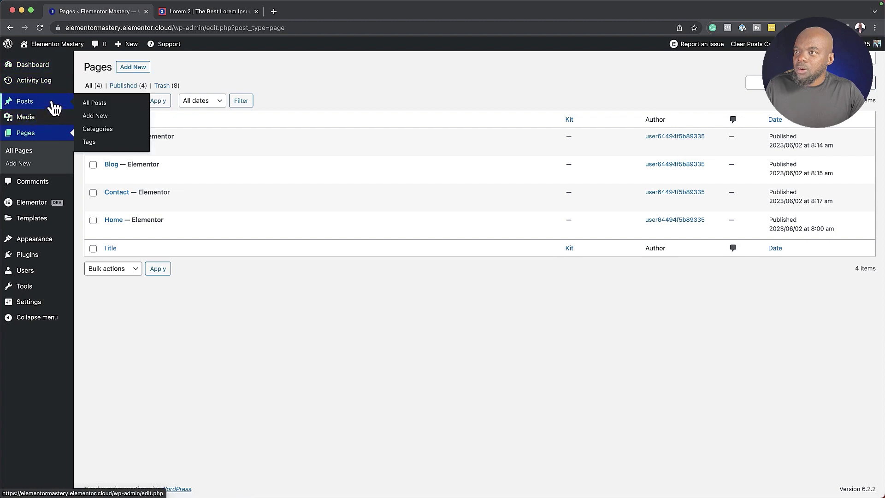
pyautogui.click(94, 103)
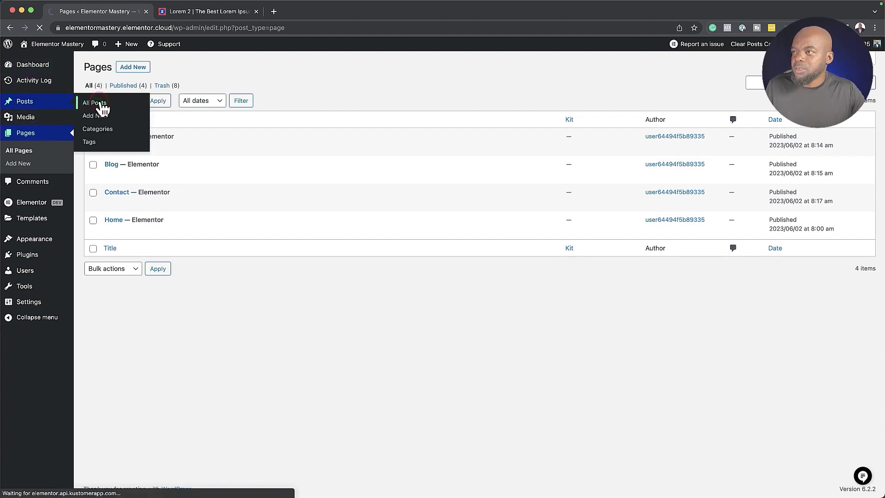
pyautogui.click(138, 67)
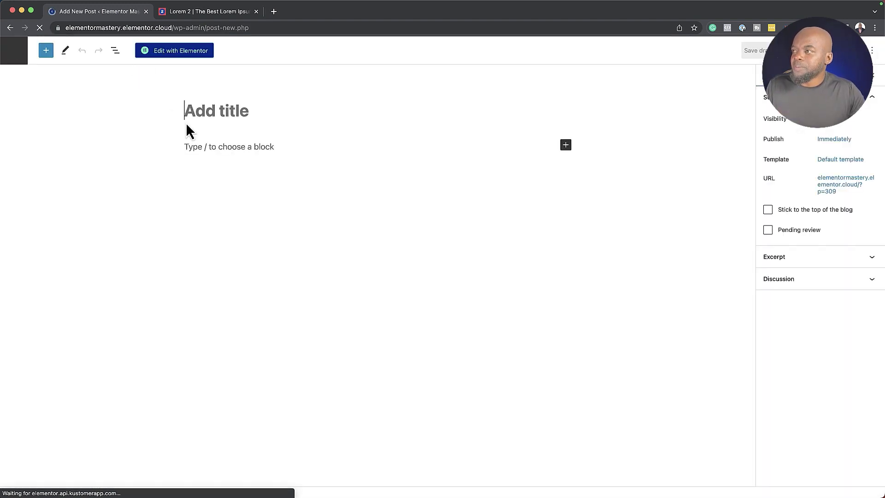
# Fill the post body with four Lorem ipsum placeholder paragraphs and title the post "Lorem ipsum dolor" by copying its opening words
pyautogui.click(203, 149)
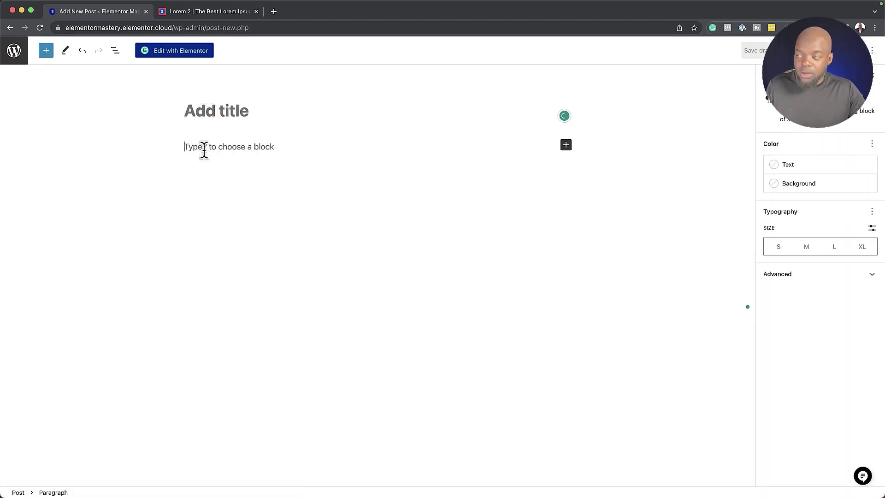
pyautogui.write('Lorem ipsum dolor sit amet, consectetuer adipiscing elit. Donec odio. Quisque volutpat mattis eros. Nullam malesuada erat ut turpis. Suspendisse urna nibh, viverra non, semper suscipit, posuere a, pede. Donec nec justo eget felis facilisis fermentum. Aliquam porttitor mauris sit amet orci. Aenean dignissim pellentesque felis. Morbi in sem quis dui placerat ornare. Pellentesque odio nisi, euismod in, pharetra a, ultricies in, diam. Praesent dapibus, neque id cursus faucibus, tortor neque egestas auguae, eu vulputate magna eros eu erat. Aliquam erat volutpat. Nam dui mi, tincidunt quis, accumsan porttitor, facilisis luctus, metus.')
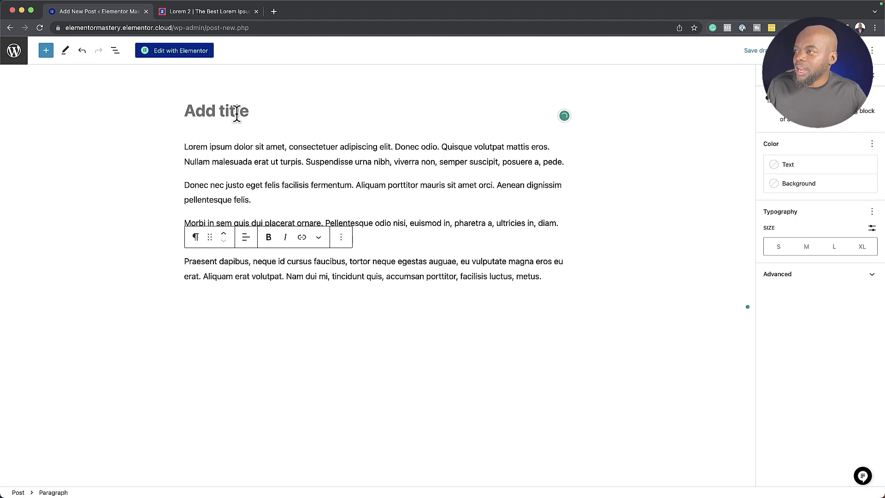
pyautogui.click(201, 111)
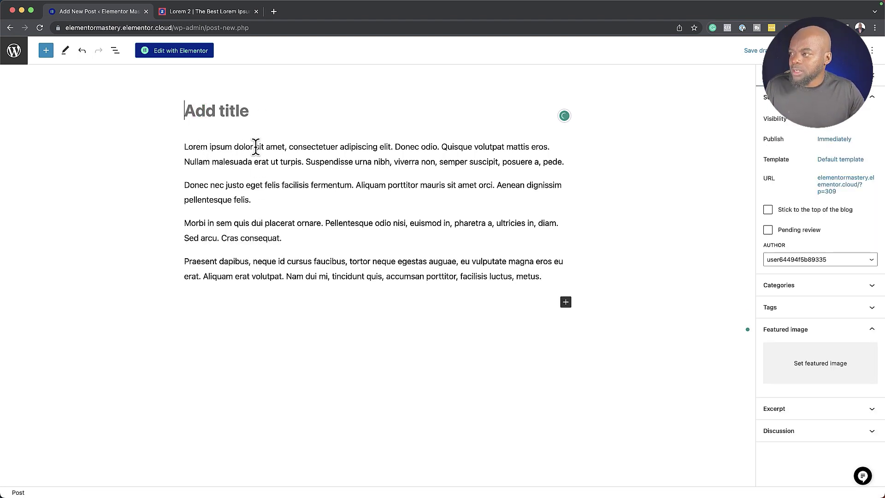
pyautogui.moveTo(254, 147); pyautogui.dragTo(180, 146)
pyautogui.press('super+c')
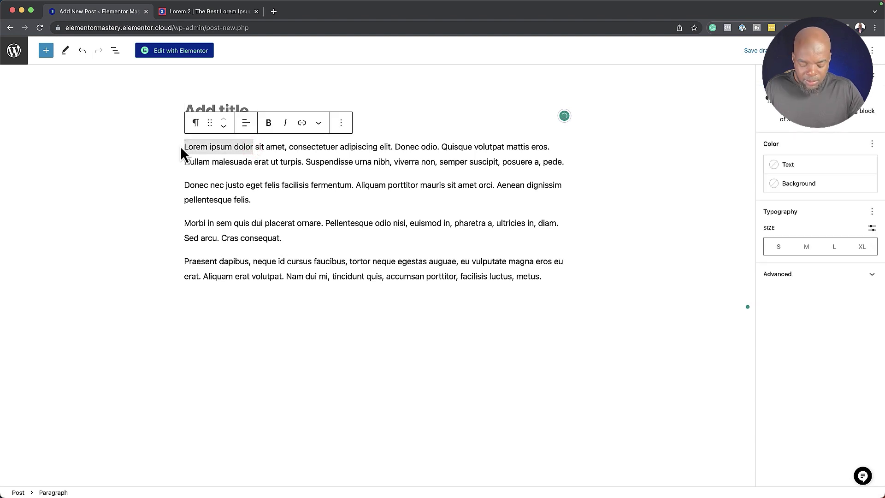
pyautogui.click(281, 104)
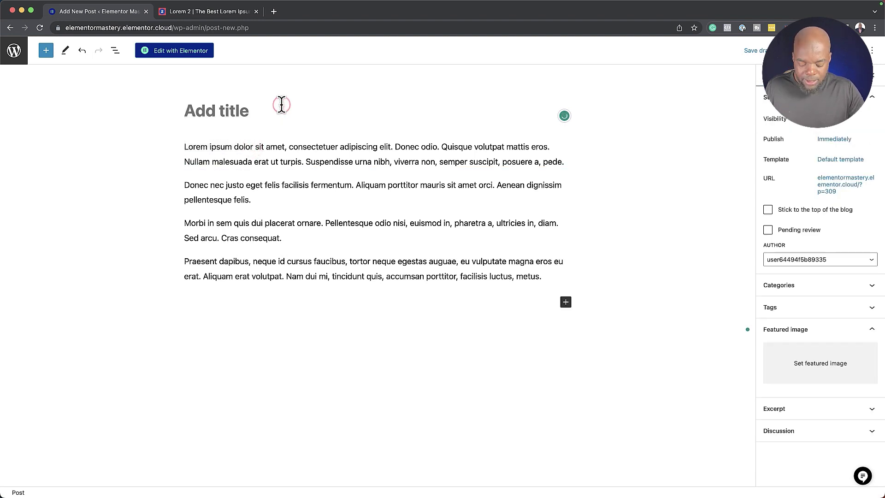
pyautogui.press('super+v')
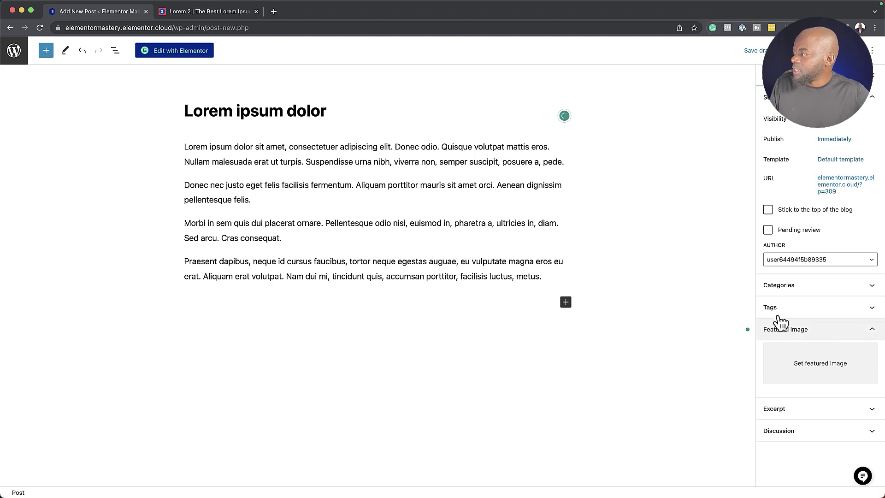
# Set the vegetables photo from the media library as the post's featured image
pyautogui.click(821, 365)
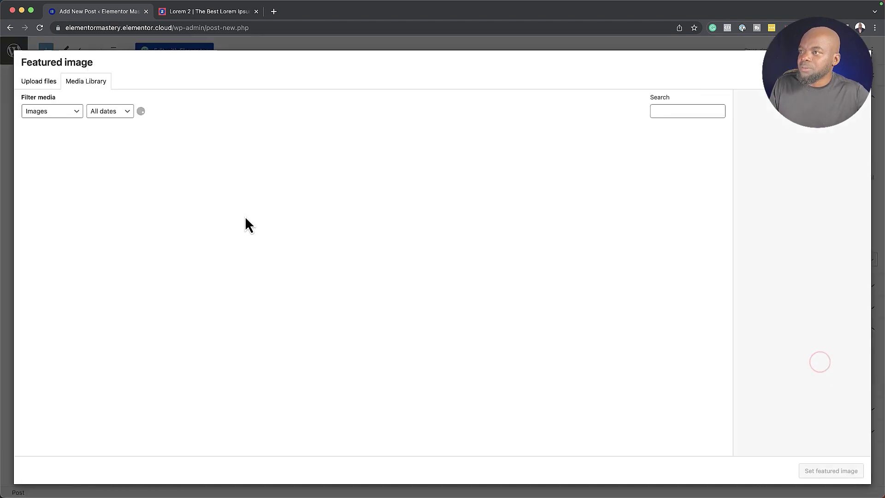
pyautogui.click(280, 234)
pyautogui.click(814, 473)
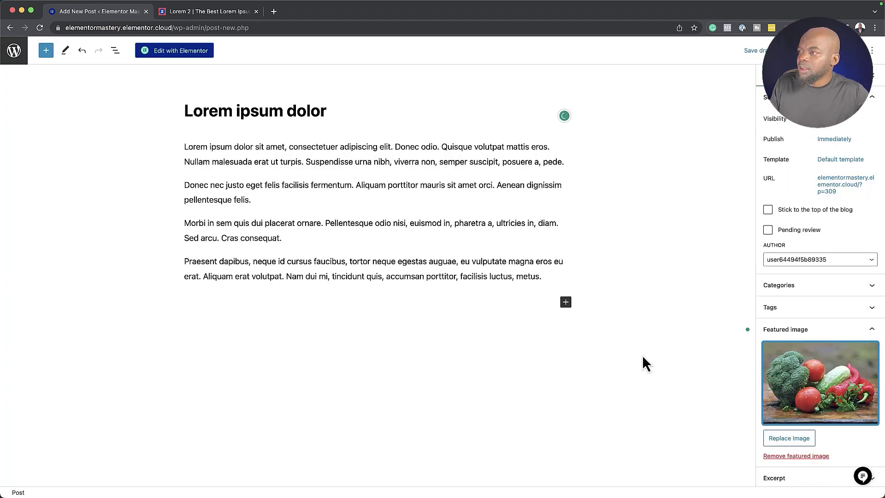
# Insert the media library photo of the meditating woman as an image block after the post's third paragraph
pyautogui.click(285, 238)
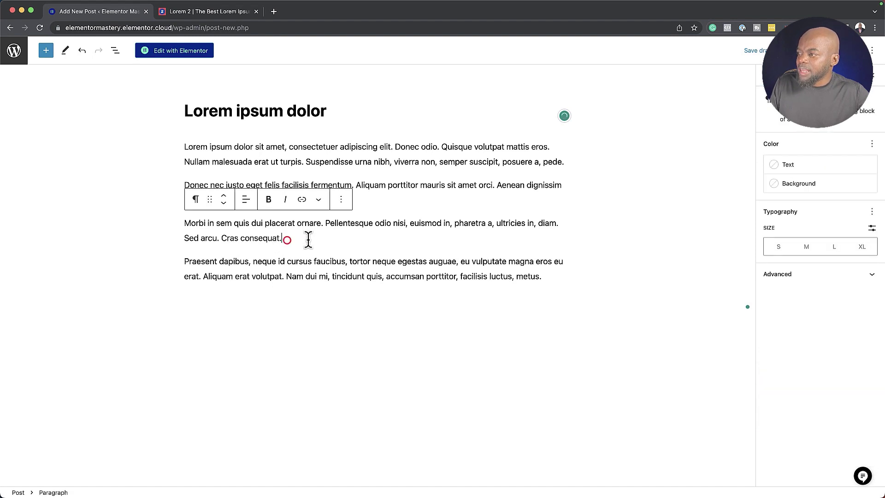
pyautogui.press('Return')
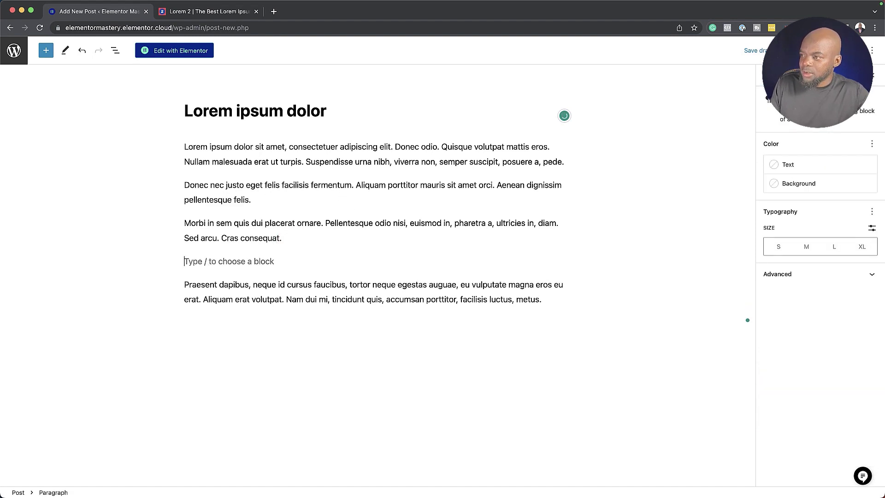
pyautogui.write('/')
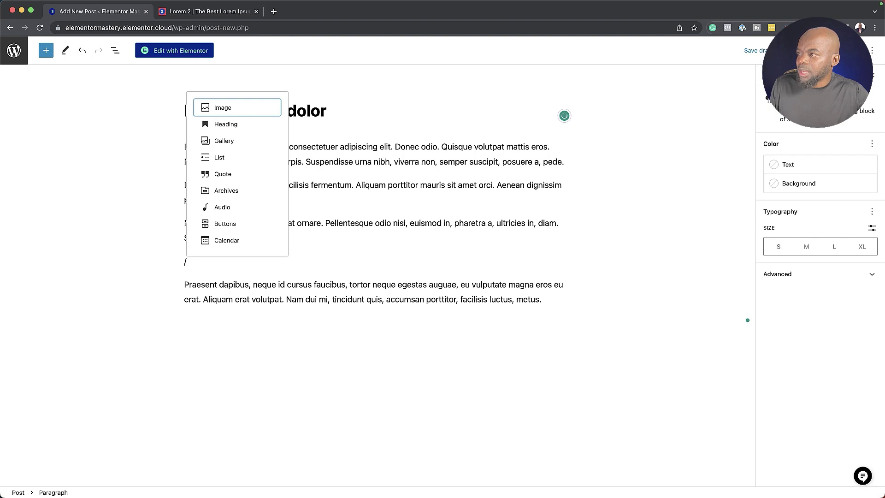
pyautogui.click(257, 107)
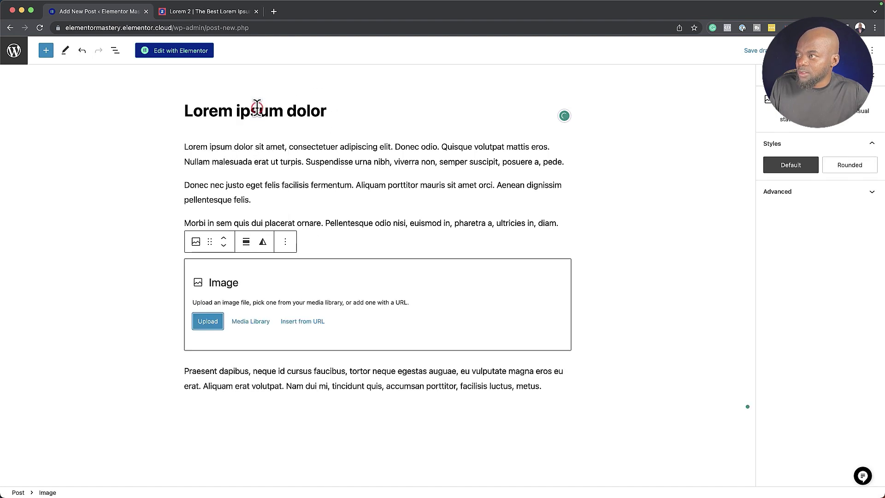
pyautogui.click(261, 324)
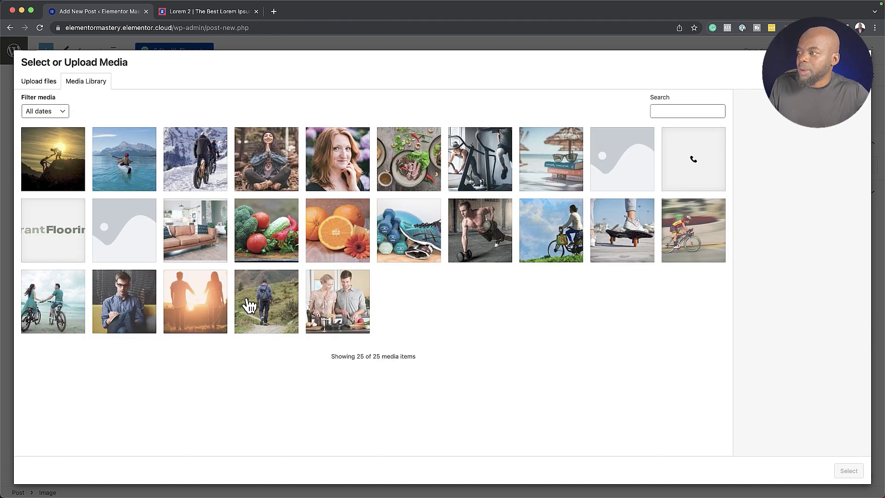
pyautogui.click(272, 174)
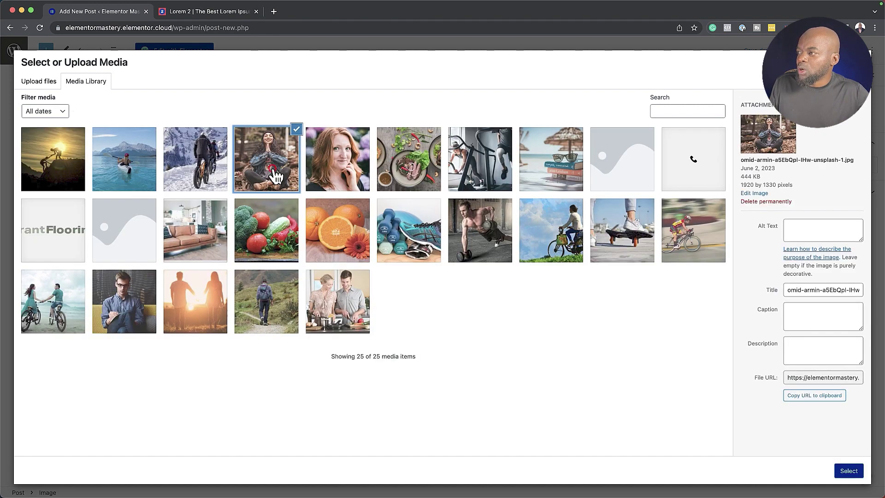
pyautogui.click(849, 470)
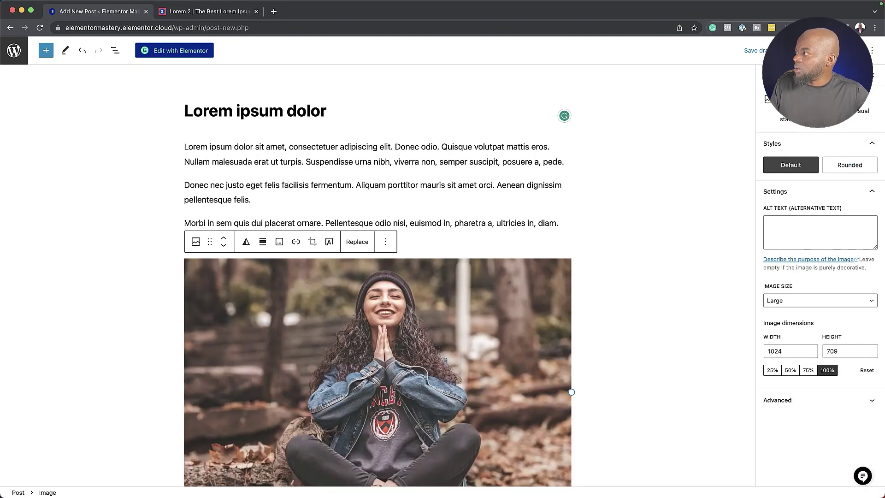
# Create a new post category named "Fitness" and assign it to the post
pyautogui.click(770, 75)
pyautogui.scroll(-1, 815, 341)
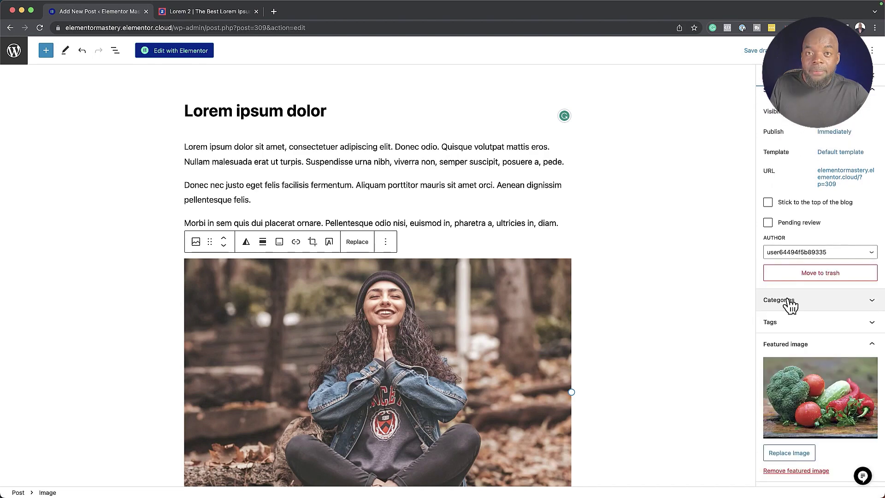
pyautogui.click(809, 300)
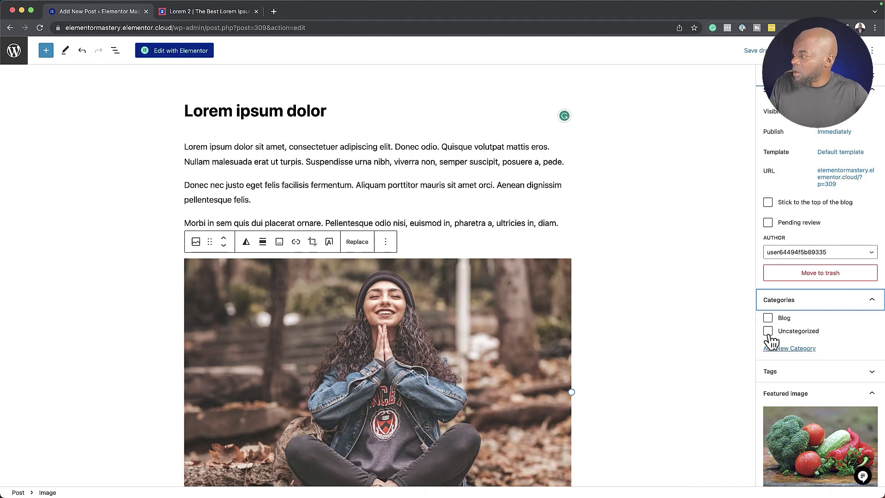
pyautogui.click(790, 349)
pyautogui.click(800, 373)
pyautogui.write('Fitness')
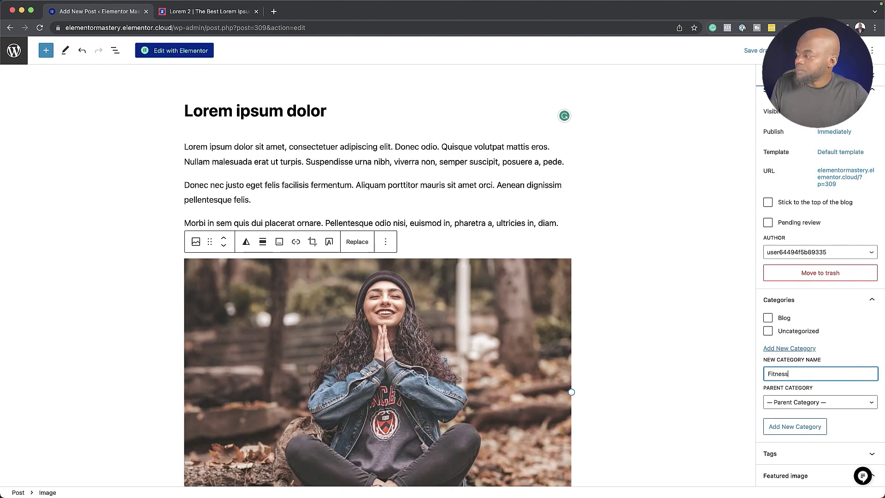
pyautogui.click(815, 428)
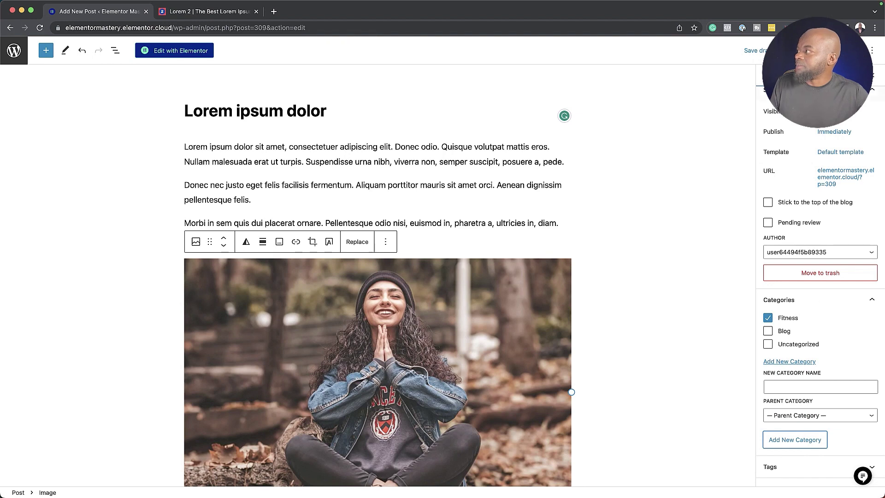
# Publish the post and review its live page down to the comment form
pyautogui.click(824, 50)
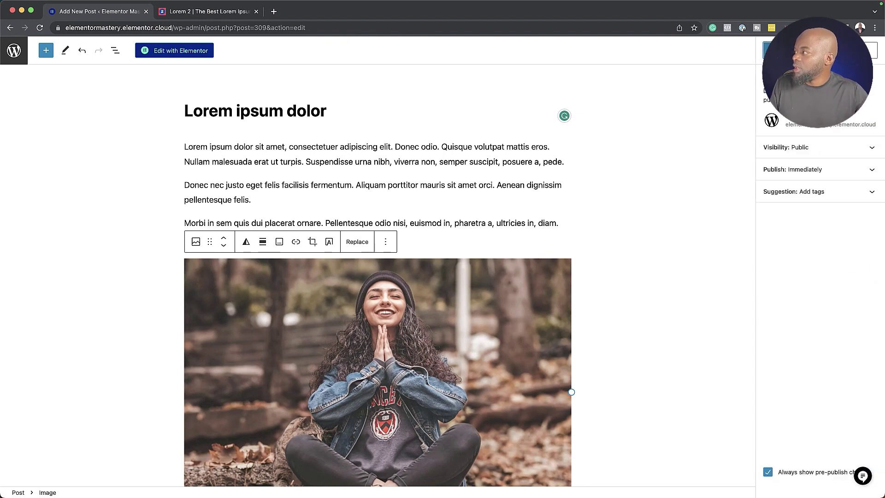
pyautogui.click(790, 50)
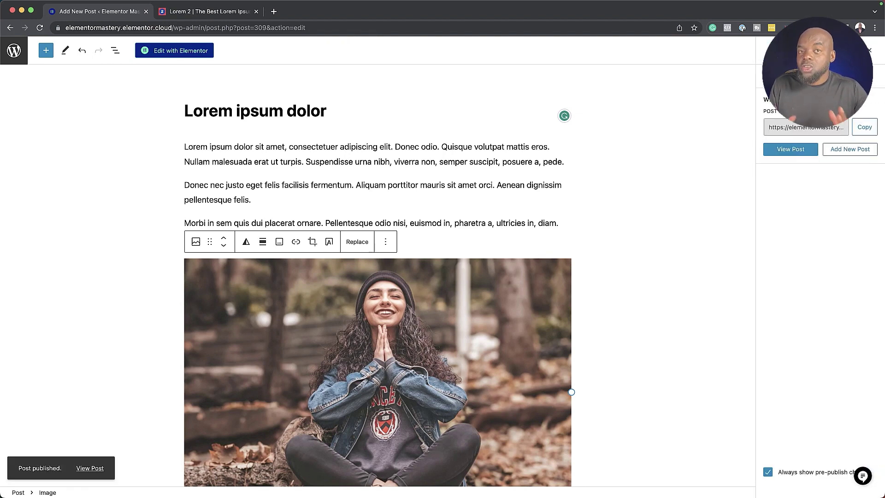
pyautogui.click(98, 468)
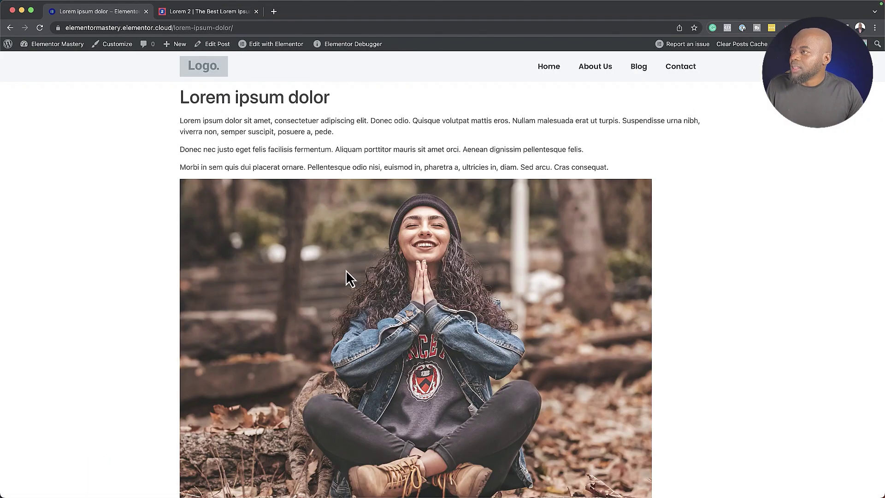
pyautogui.scroll(-6, 641, 331)
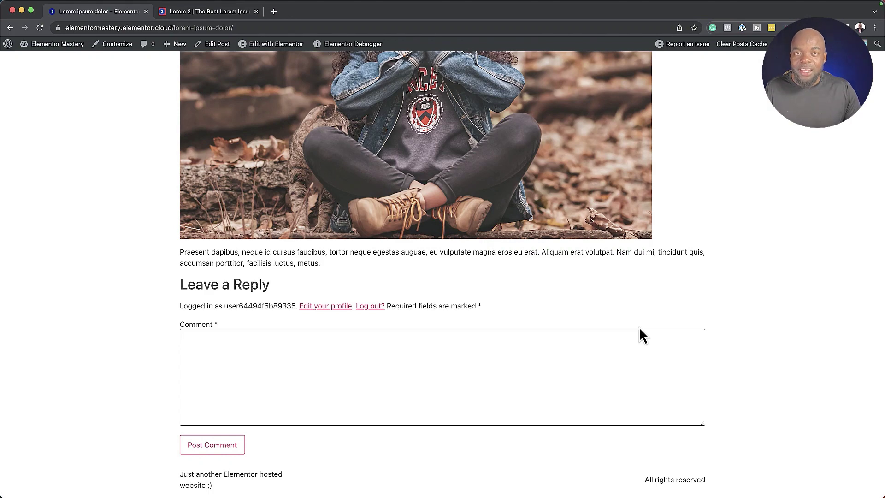
pyautogui.scroll(6, 470, 283)
# Open the WordPress dashboard in a separate browser tab placed ahead of the live post's tab
pyautogui.moveTo(57, 45)
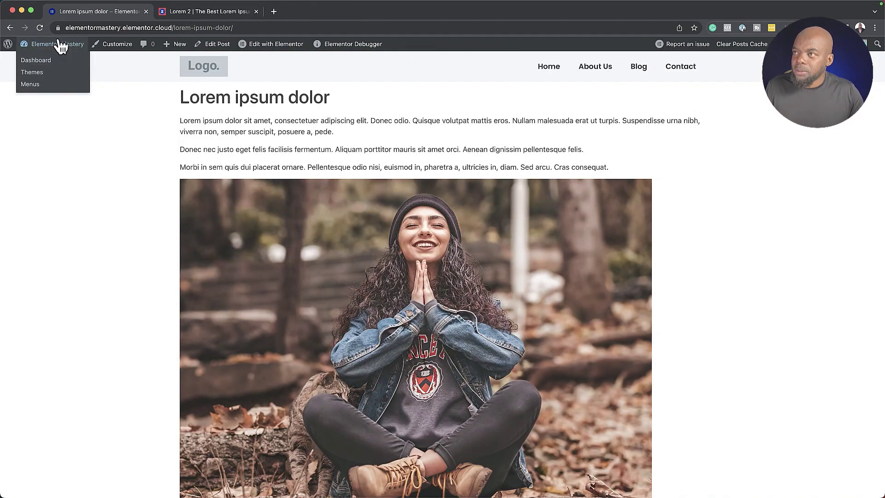
pyautogui.keyDown('super'); pyautogui.click(48, 62); pyautogui.keyUp('super')
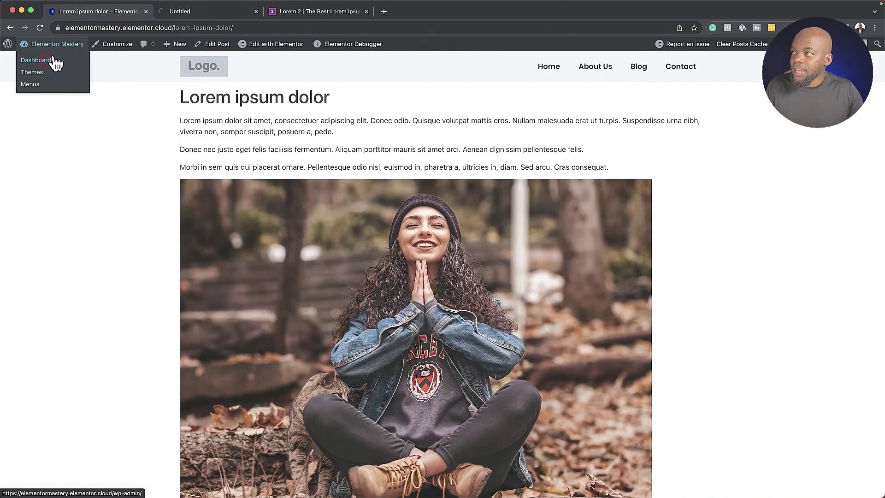
pyautogui.click(208, 8)
pyautogui.moveTo(208, 8); pyautogui.dragTo(118, 14)
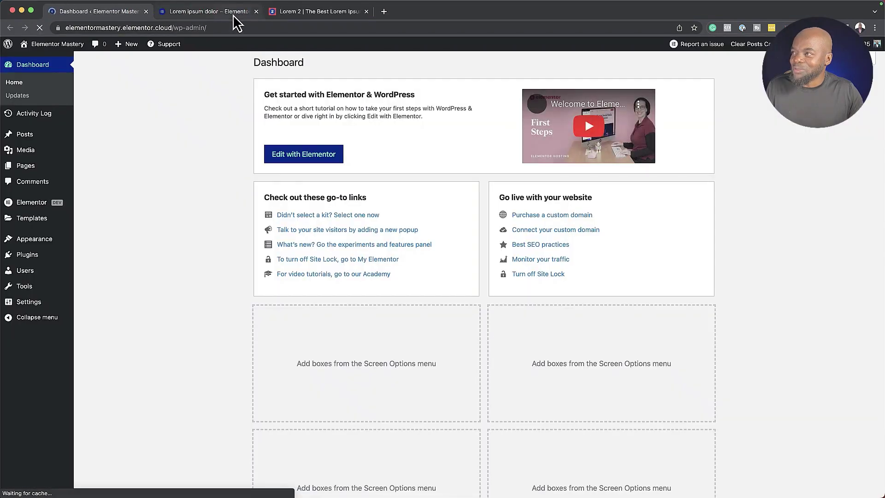
pyautogui.click(231, 13)
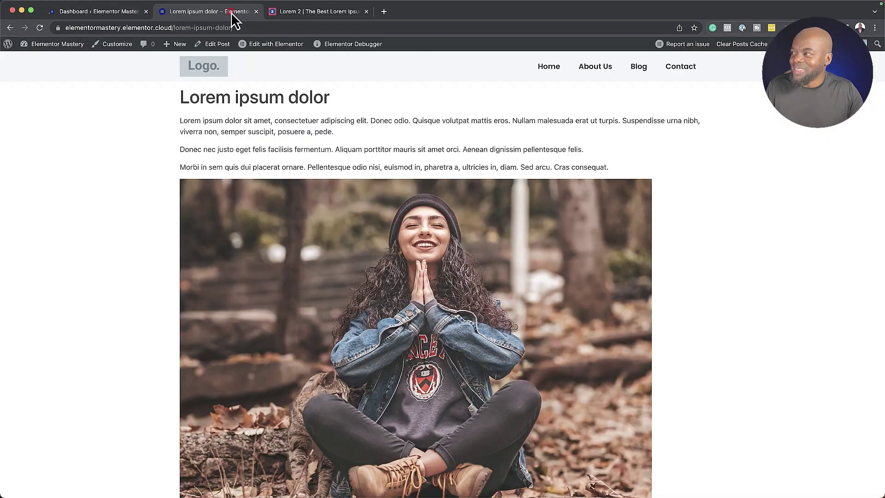
pyautogui.click(119, 15)
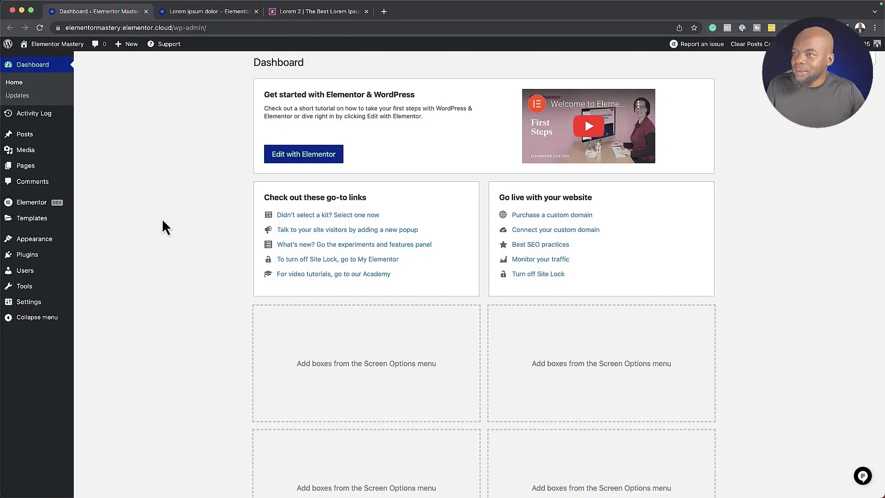
# Create a new Single Post template in the Theme Builder and dismiss the template library to start blank
pyautogui.moveTo(69, 218)
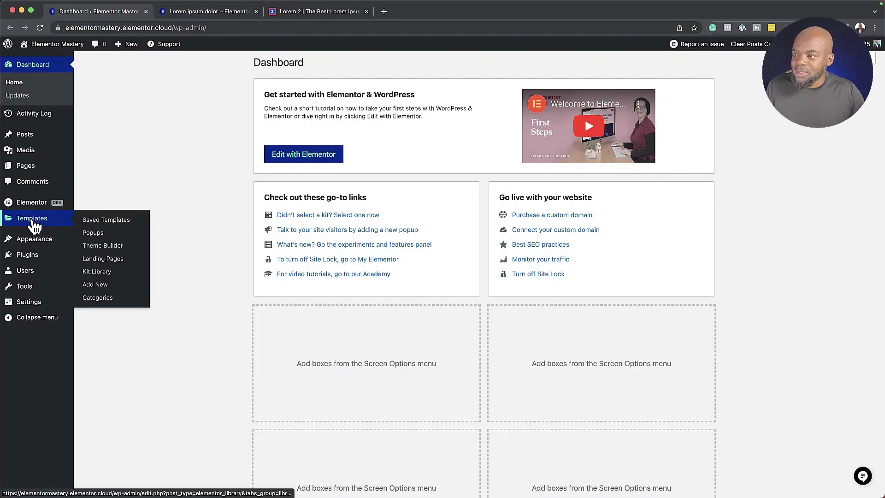
pyautogui.click(118, 249)
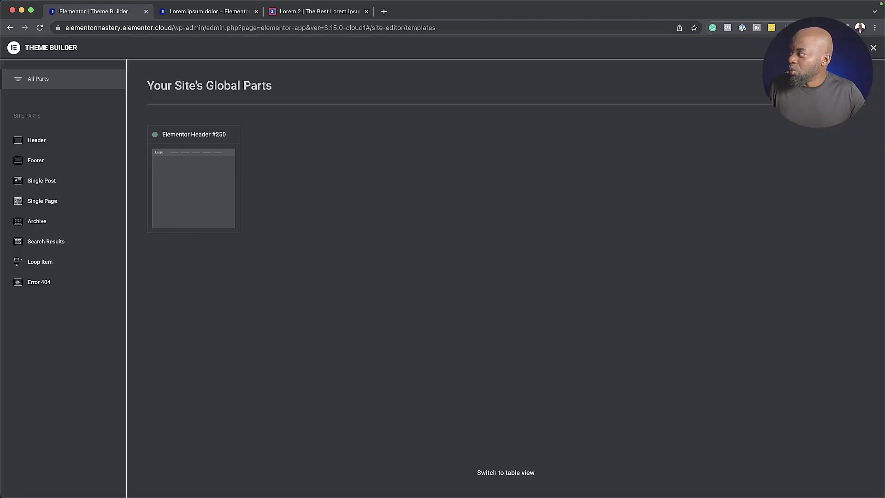
pyautogui.click(847, 86)
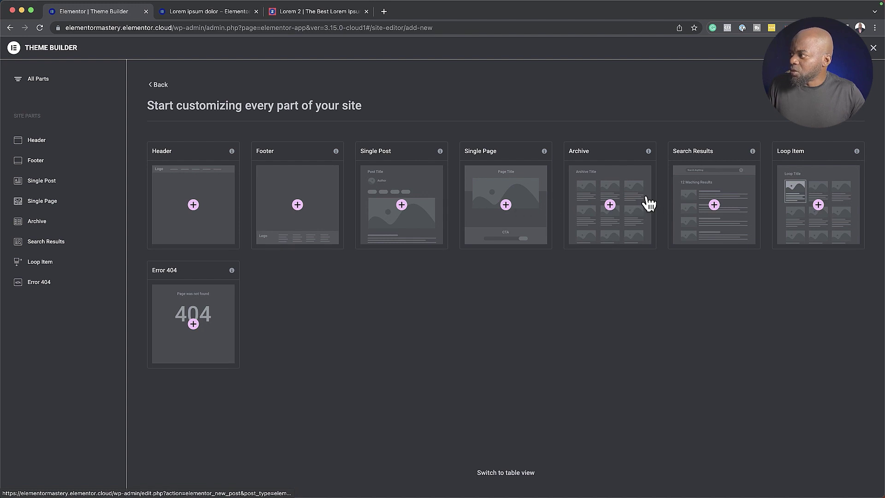
pyautogui.click(402, 207)
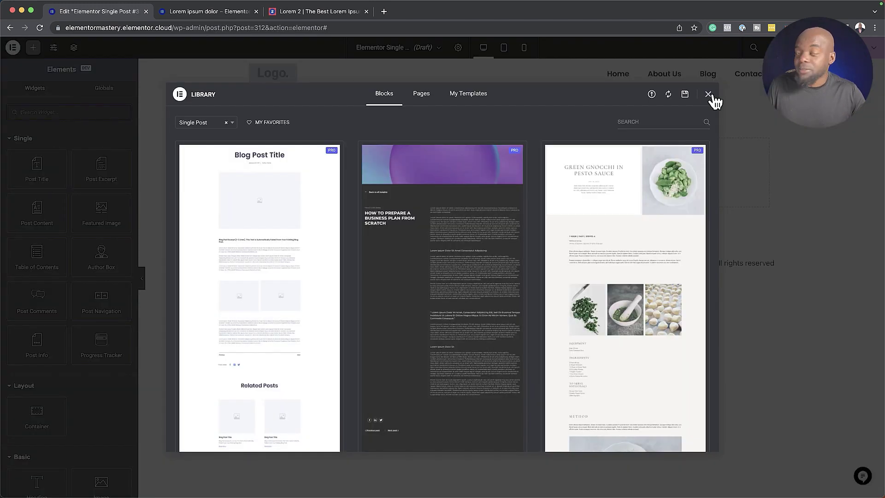
pyautogui.click(712, 95)
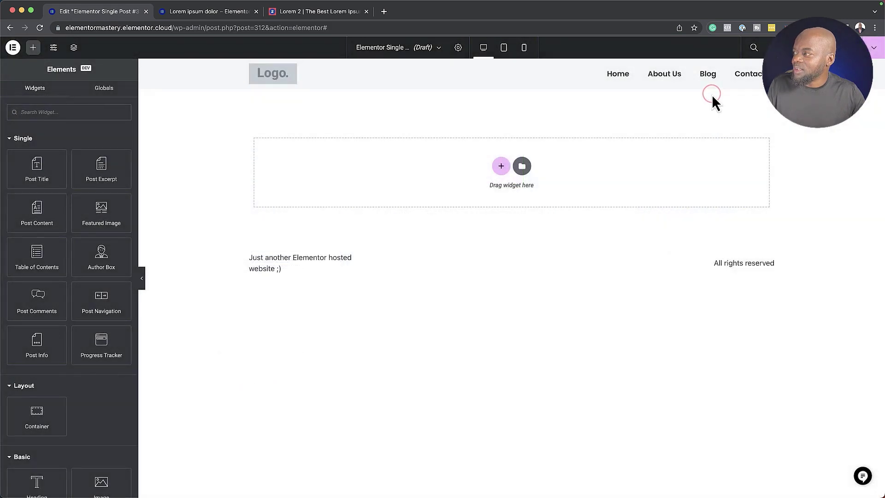
# Add a single container with downward direction and give it a classic background using the dynamic Featured Image
pyautogui.click(500, 164)
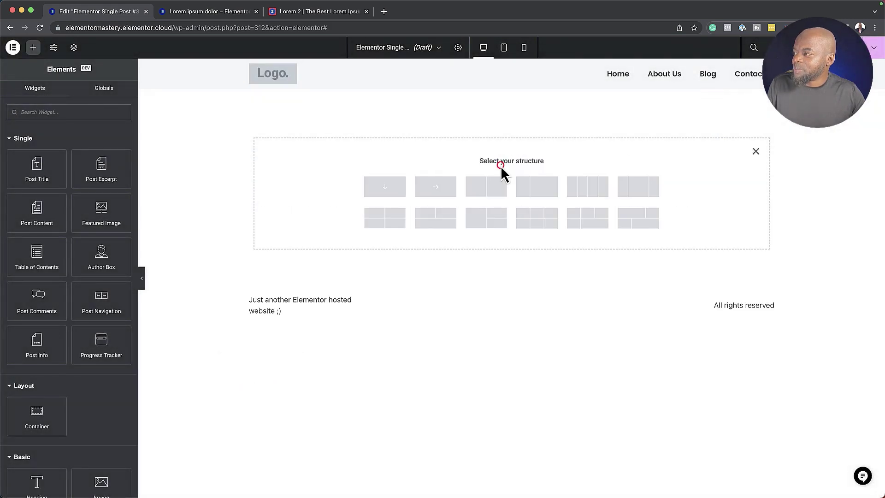
pyautogui.click(398, 191)
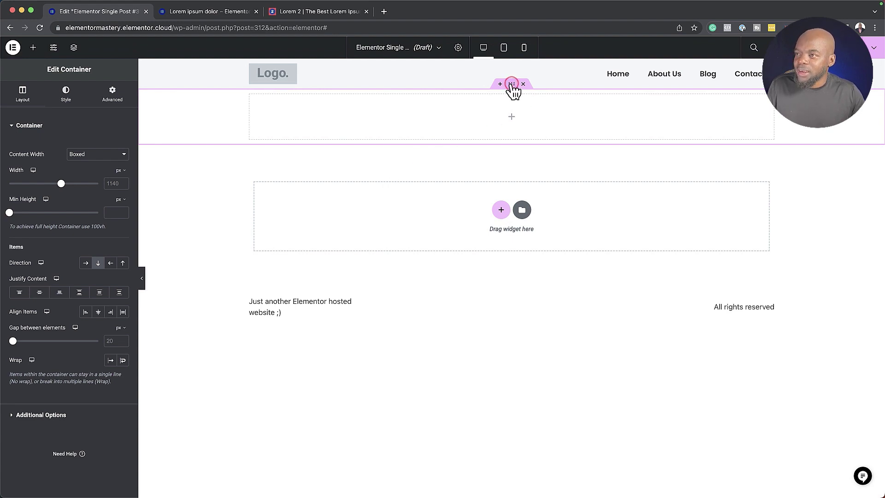
pyautogui.click(70, 95)
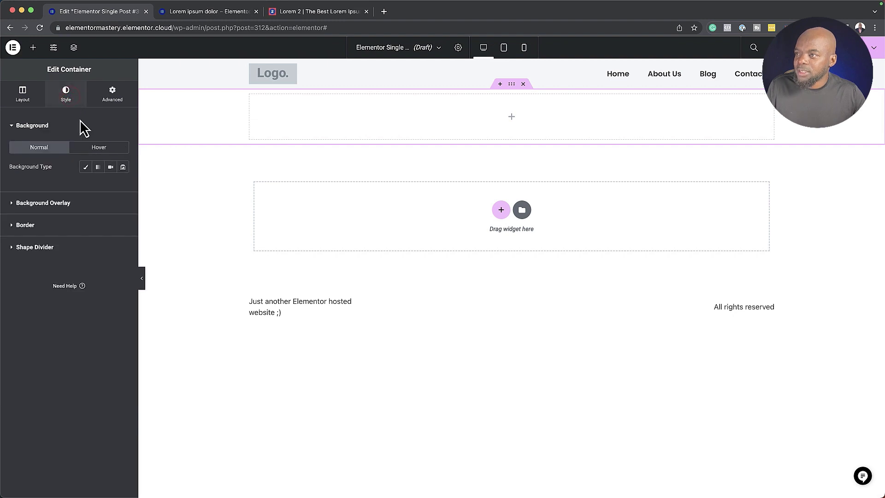
pyautogui.click(86, 167)
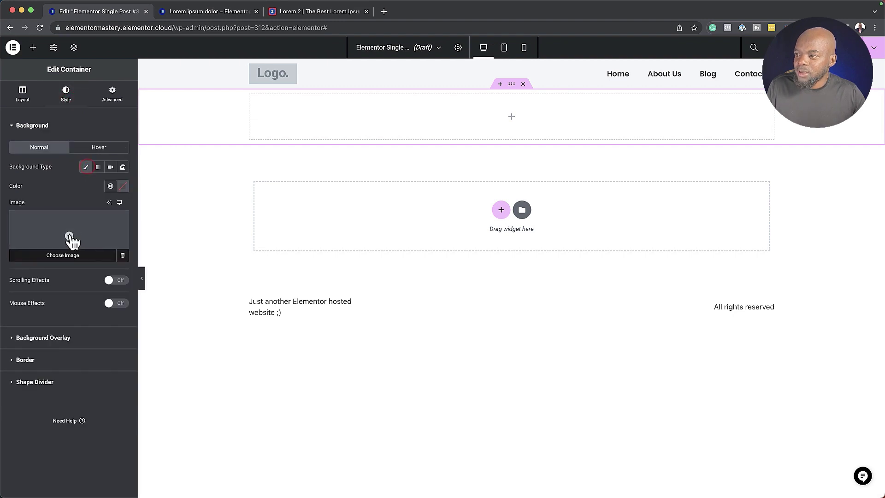
pyautogui.click(123, 256)
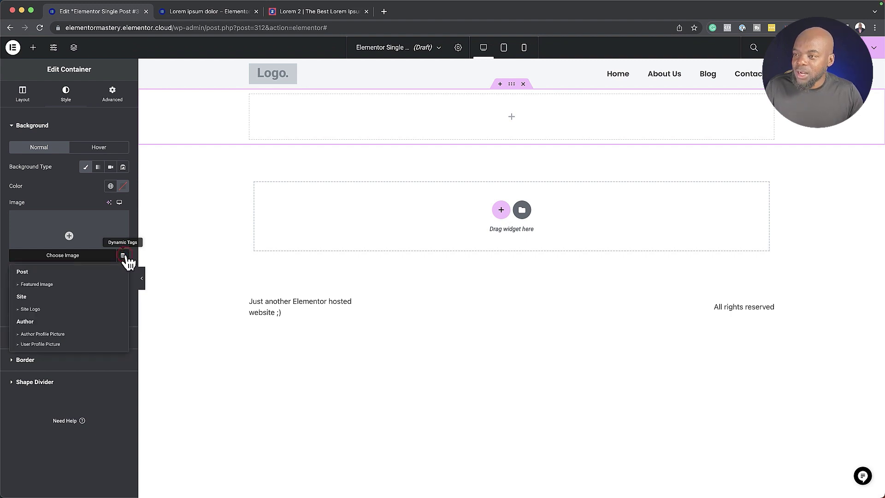
pyautogui.click(54, 285)
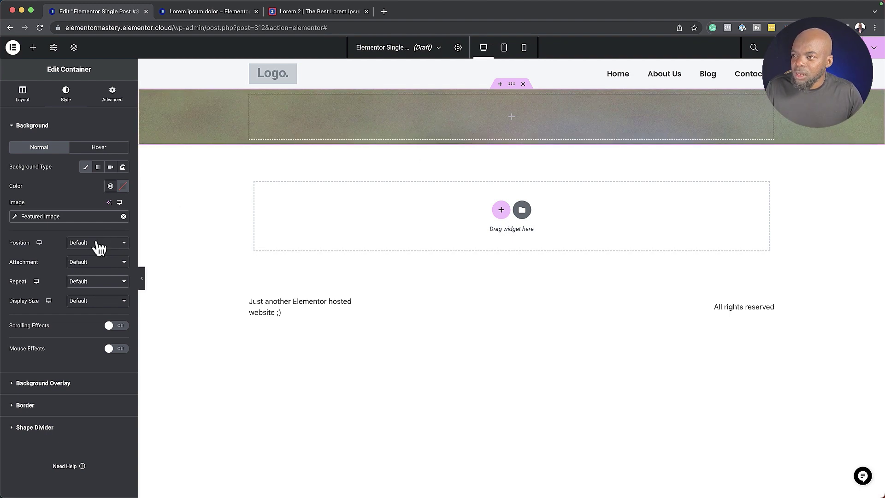
# Set the container's background image display size to Cover and its repeat to No-repeat
pyautogui.click(82, 304)
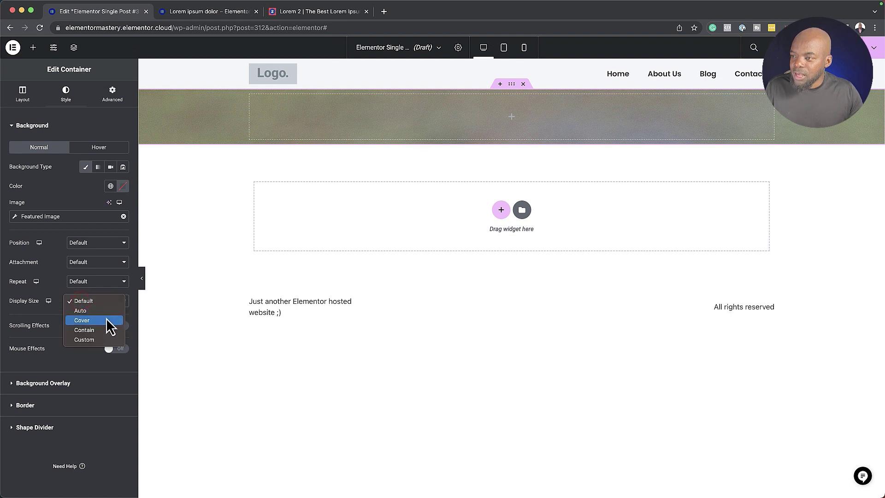
pyautogui.click(105, 319)
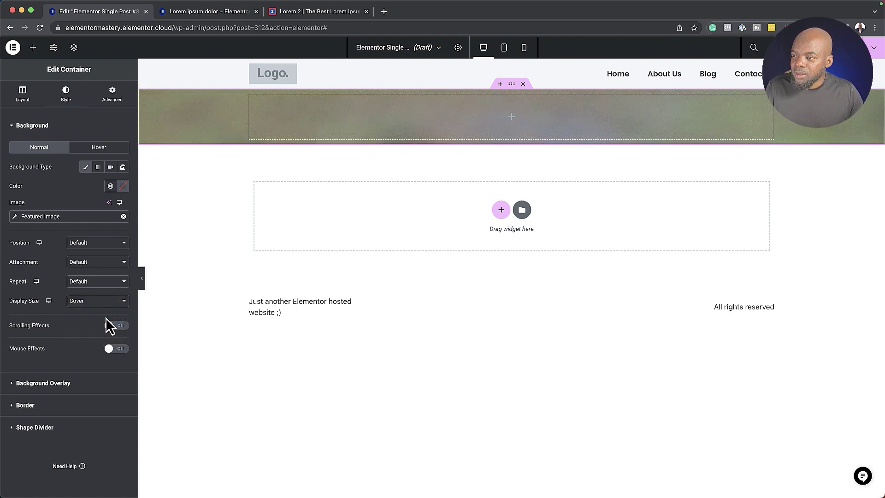
pyautogui.click(86, 280)
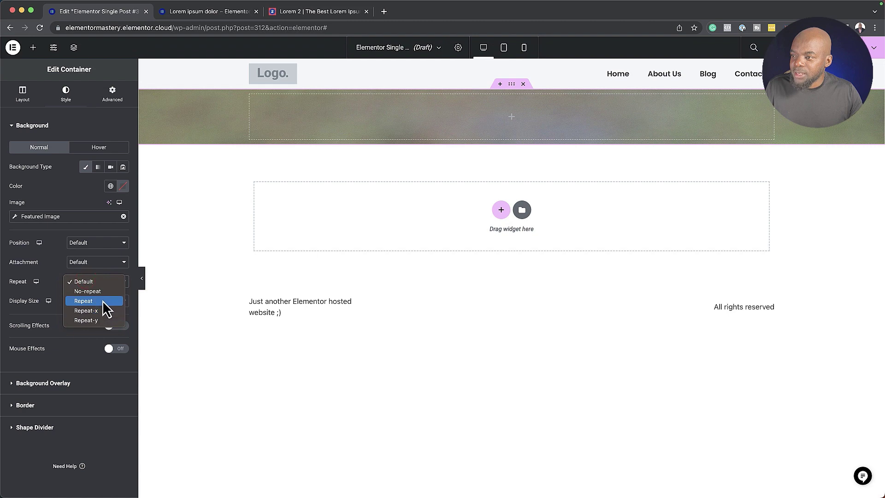
pyautogui.click(101, 292)
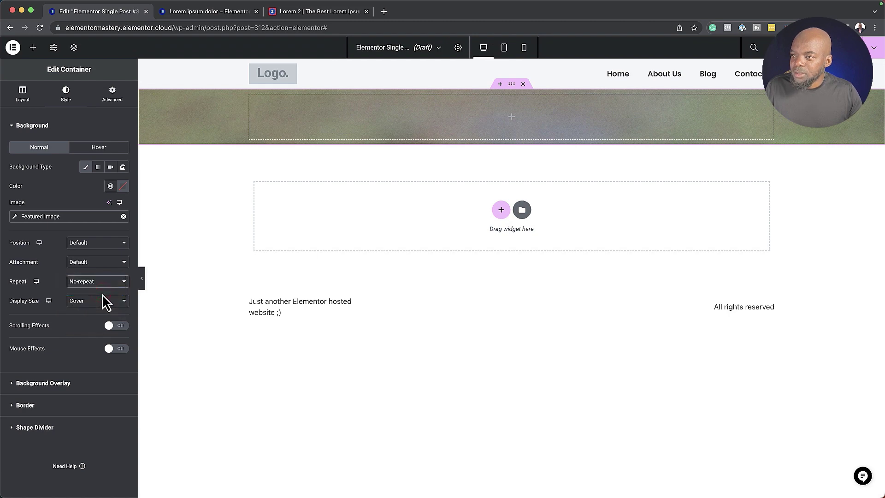
# Set the container's background position to Center Center and its minimum height to 48 vh, then compare with the live post
pyautogui.click(91, 242)
pyautogui.click(104, 253)
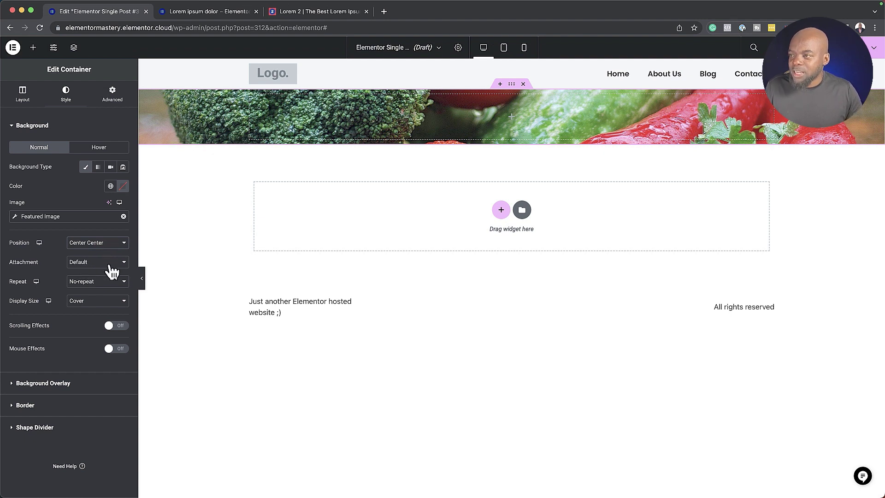
pyautogui.click(28, 92)
pyautogui.click(124, 200)
pyautogui.click(121, 239)
pyautogui.moveTo(10, 213); pyautogui.dragTo(55, 224)
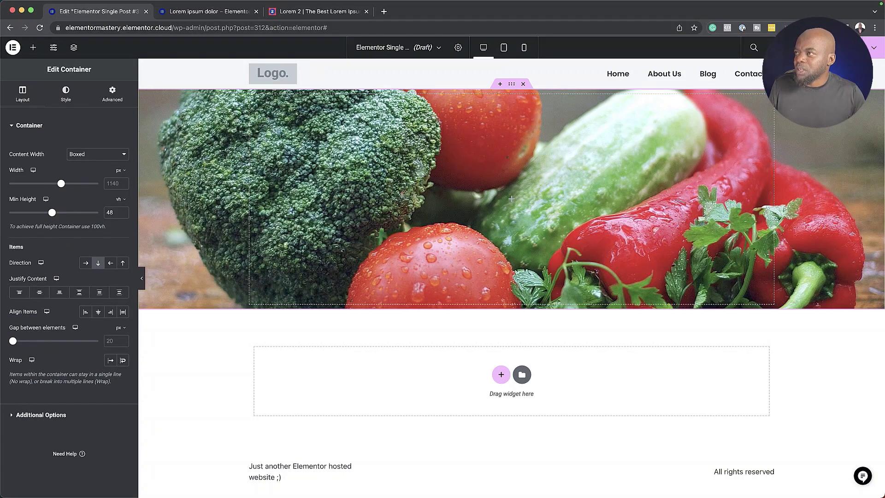
pyautogui.click(233, 11)
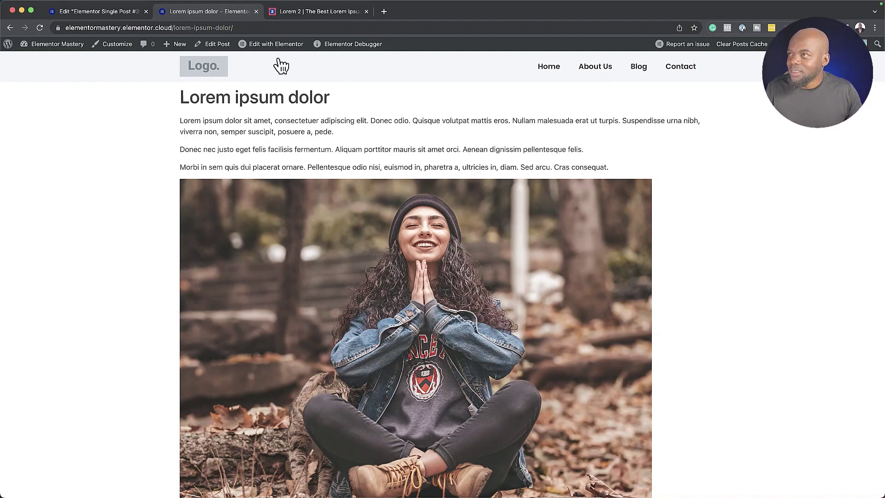
pyautogui.click(115, 11)
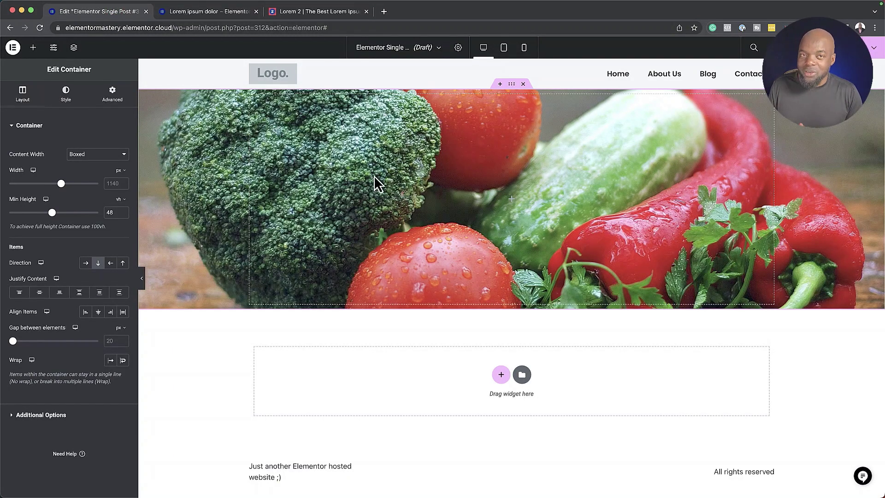
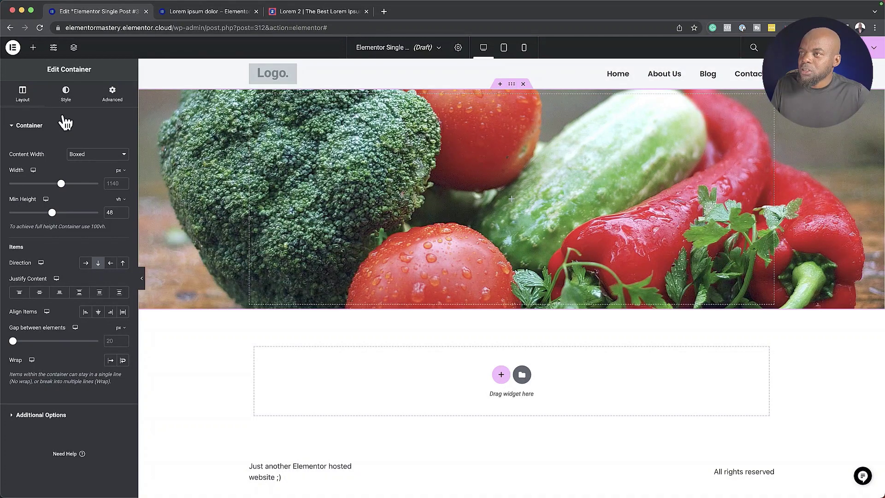
# Add Post Title, Author Box and Post Info widgets to the hero container
pyautogui.click(33, 48)
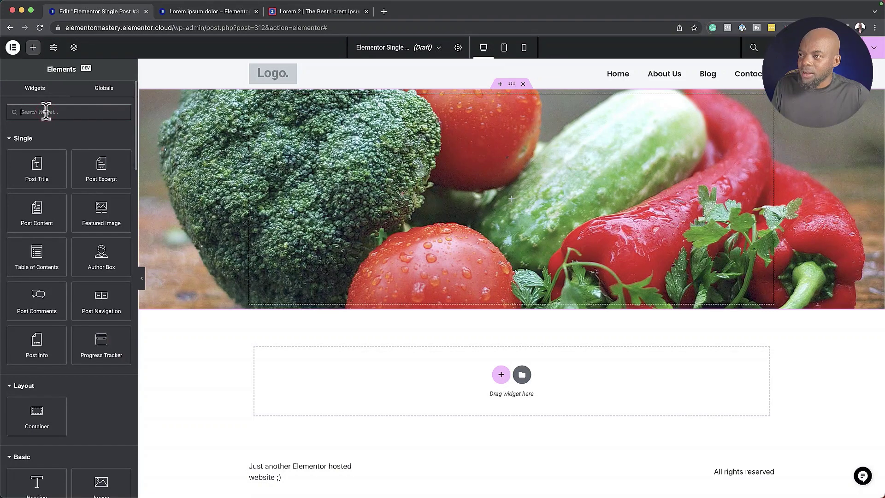
pyautogui.click(37, 168)
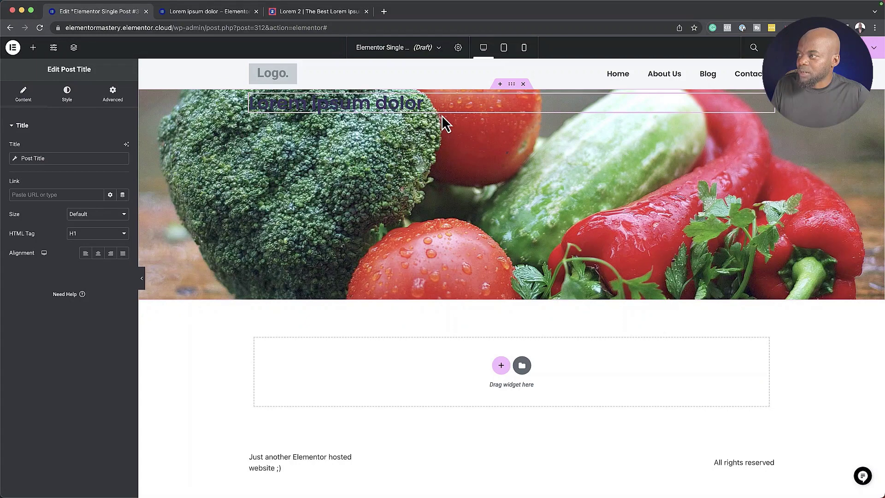
pyautogui.click(33, 48)
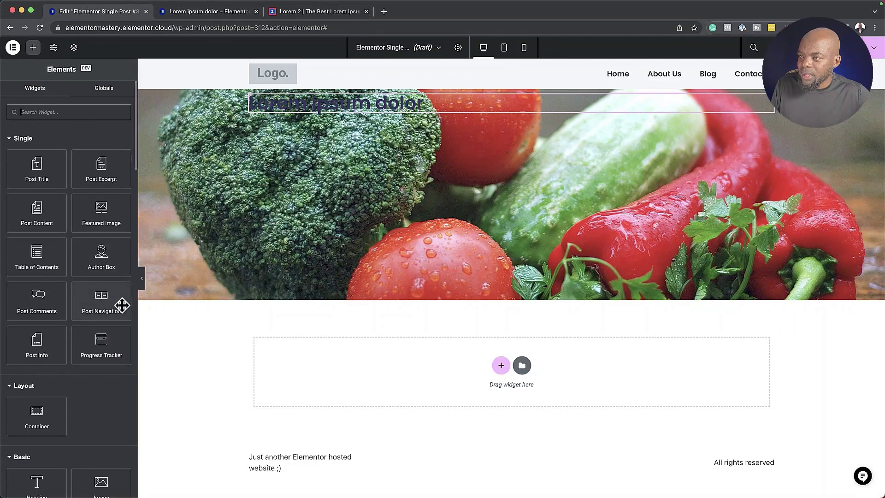
pyautogui.click(104, 256)
pyautogui.click(35, 50)
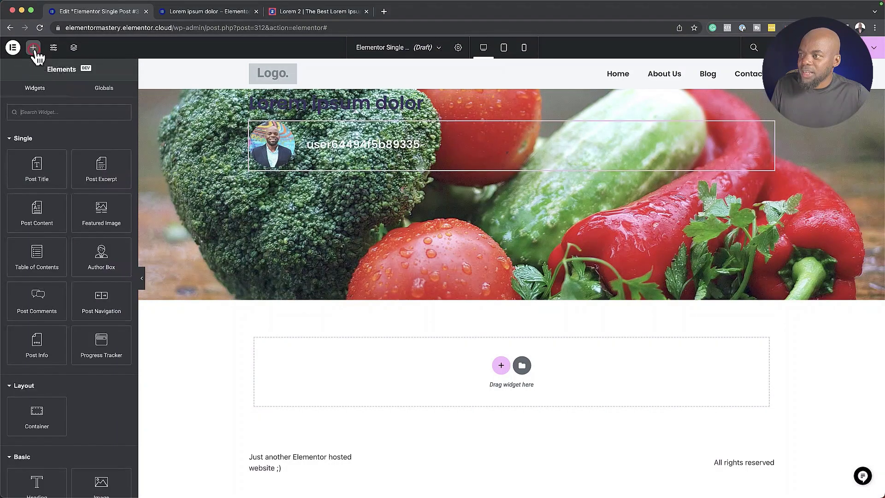
pyautogui.click(41, 345)
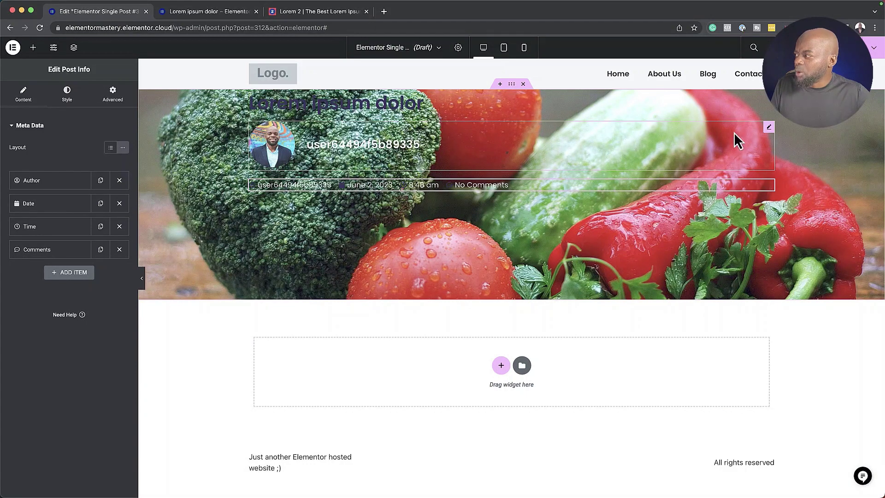
# Delete the Author Box widget and set the hero container's Justify Content to center
pyautogui.rightClick(770, 127)
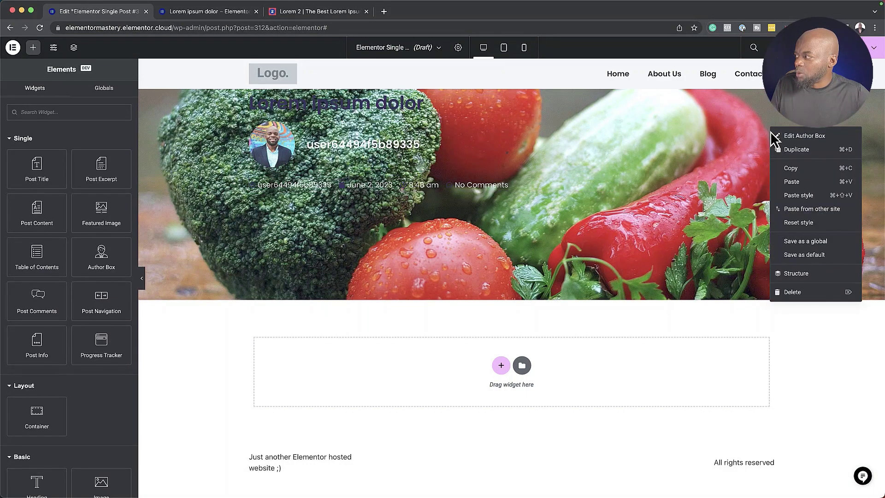
pyautogui.click(796, 295)
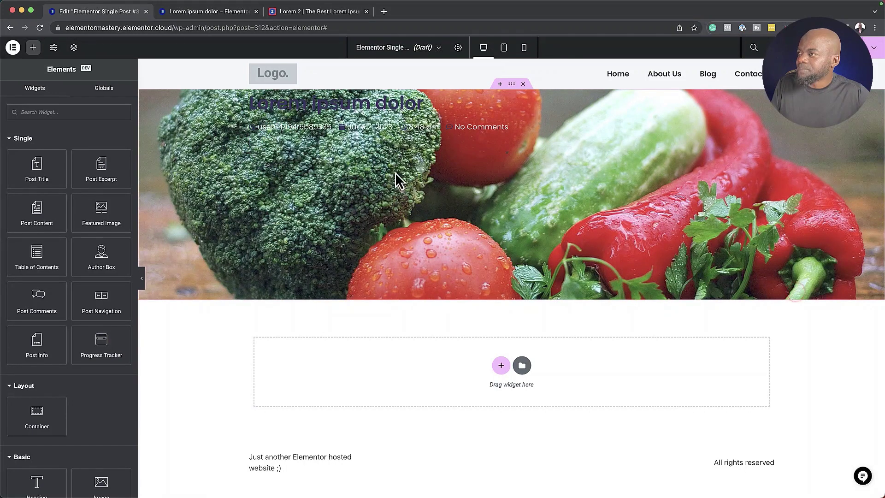
pyautogui.click(511, 84)
pyautogui.click(23, 91)
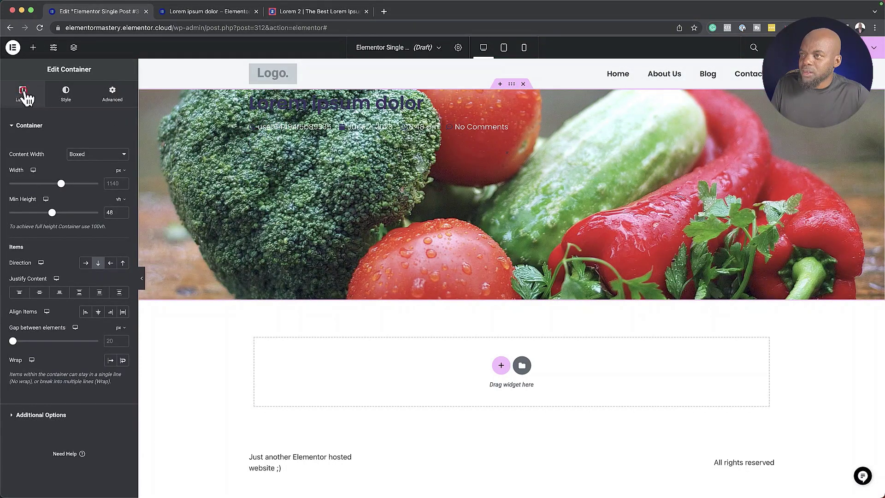
pyautogui.click(39, 293)
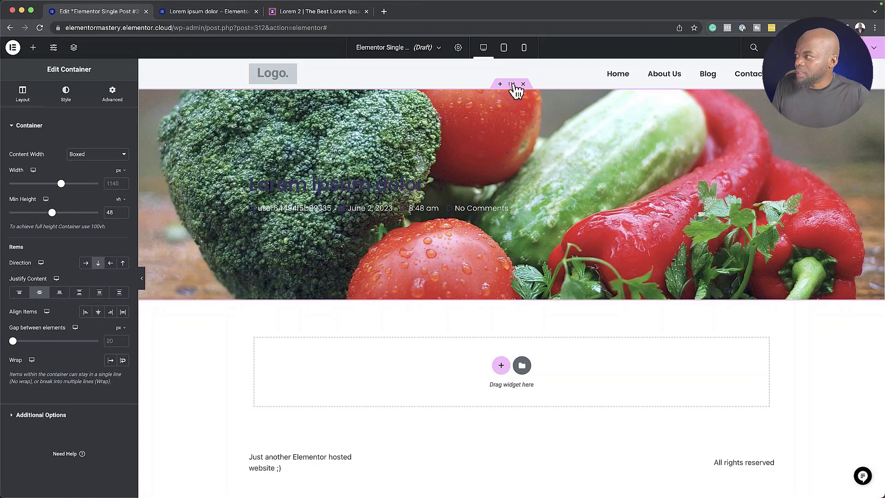
# Give the hero container a classic background overlay in black (#000000) with 0.74 opacity
pyautogui.click(67, 96)
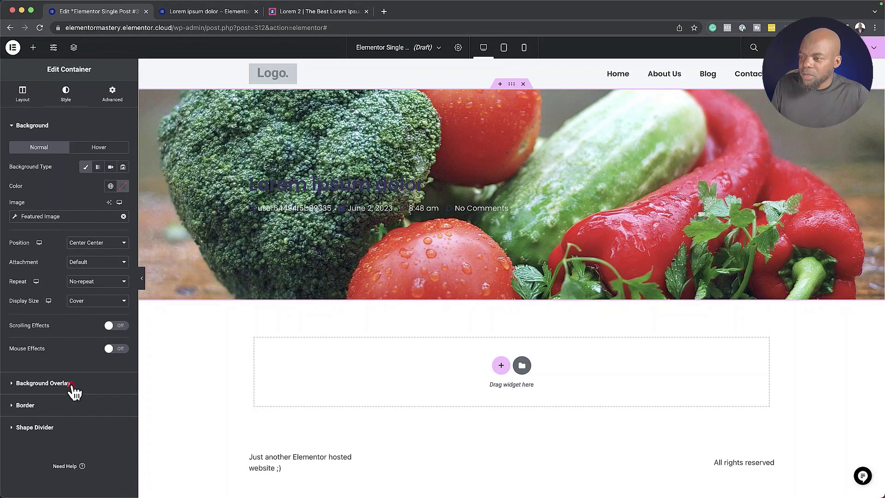
pyautogui.click(46, 383)
pyautogui.click(110, 201)
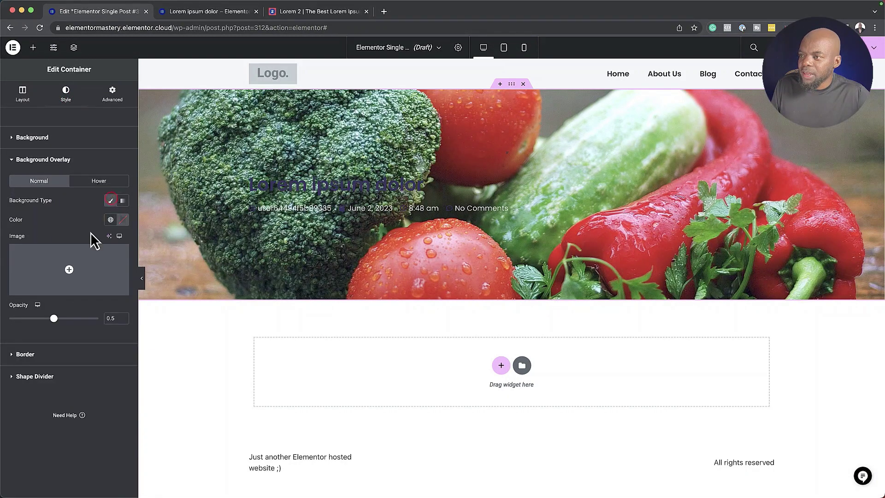
pyautogui.click(123, 220)
pyautogui.click(83, 318)
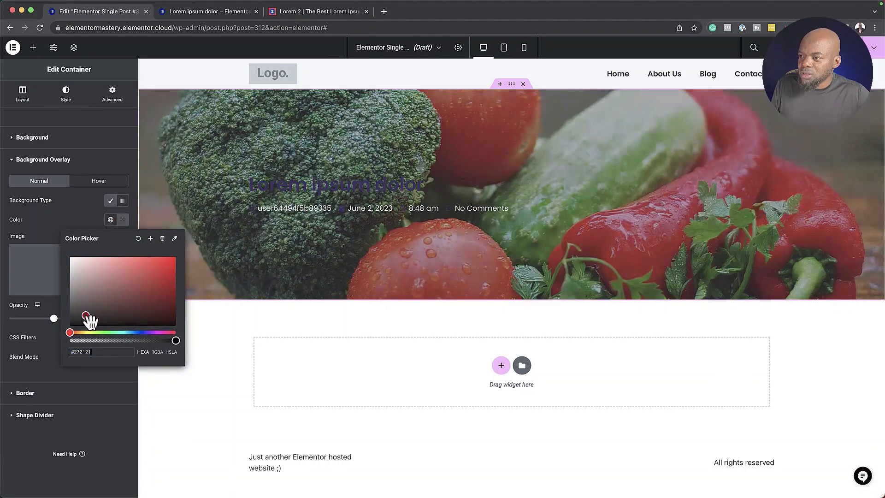
pyautogui.moveTo(61, 324); pyautogui.dragTo(57, 329)
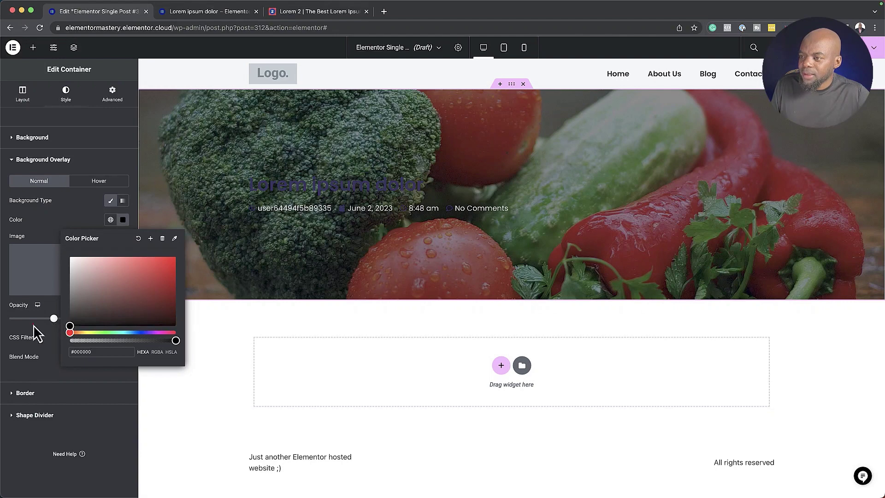
pyautogui.click(34, 324)
pyautogui.moveTo(56, 321); pyautogui.dragTo(77, 320)
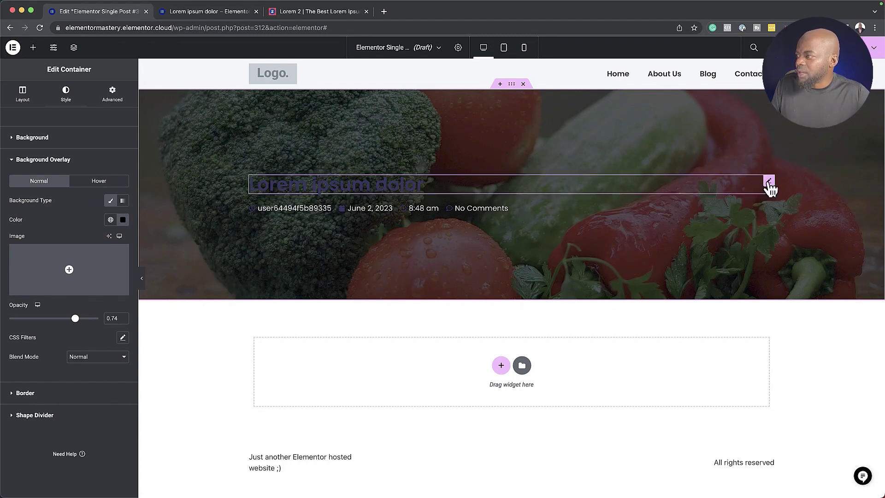
# Set the Post Title widget's text color to white
pyautogui.click(769, 182)
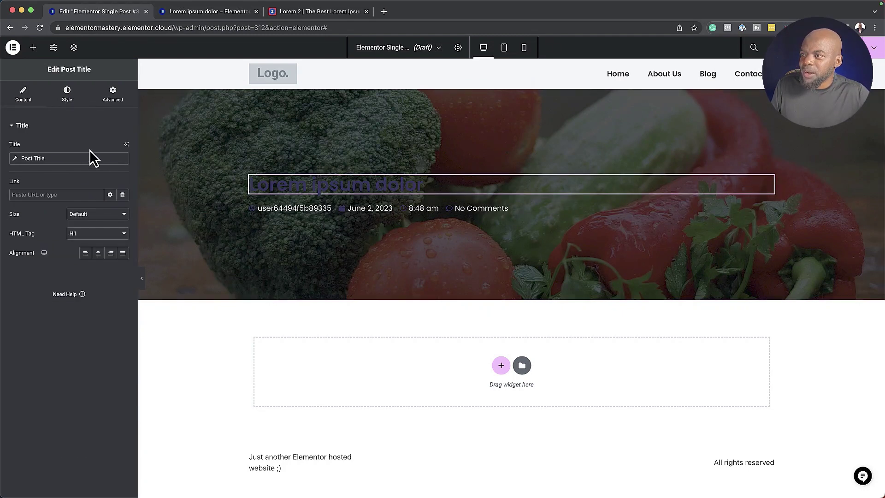
pyautogui.click(67, 99)
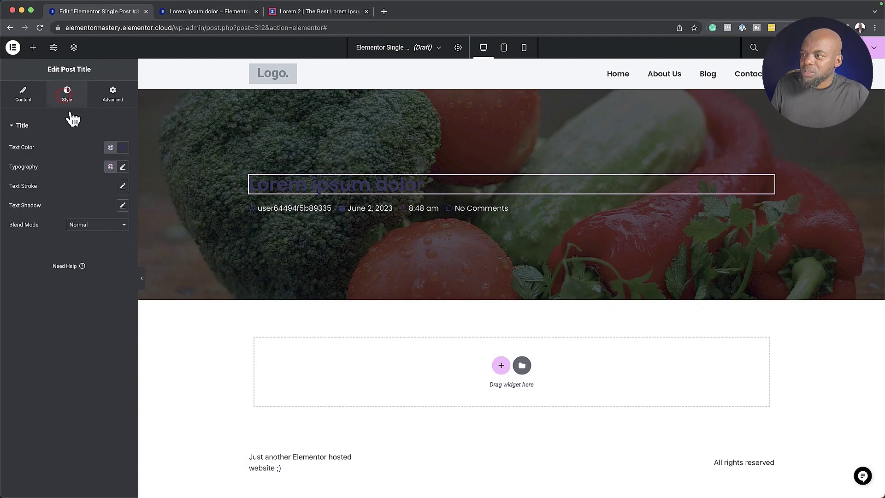
pyautogui.click(123, 148)
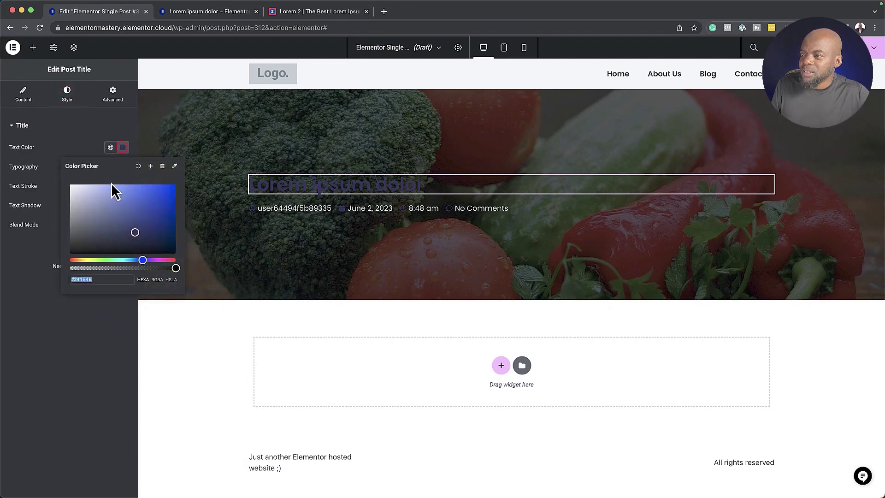
pyautogui.click(23, 286)
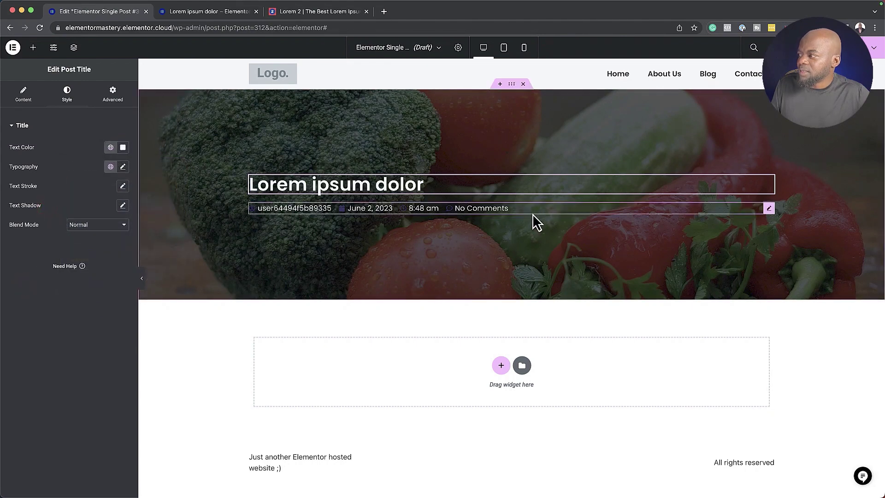
# Set the Post Info widget's icon color to the orange global color
pyautogui.click(768, 210)
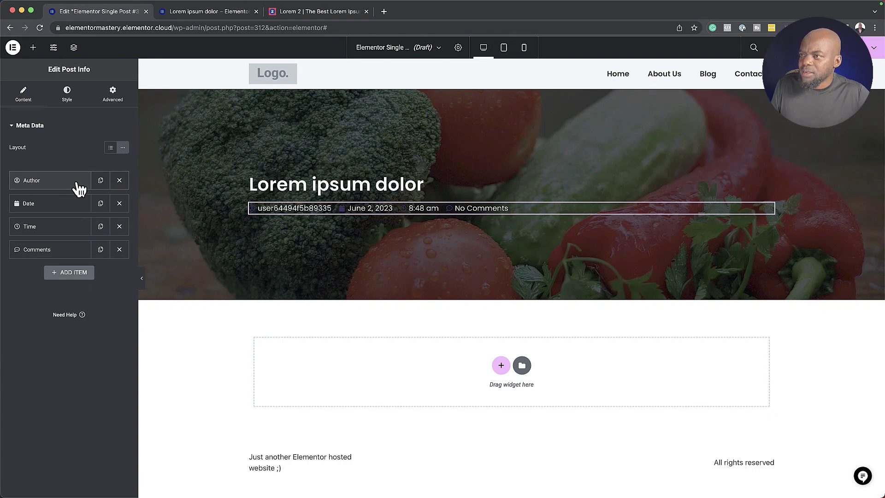
pyautogui.click(74, 107)
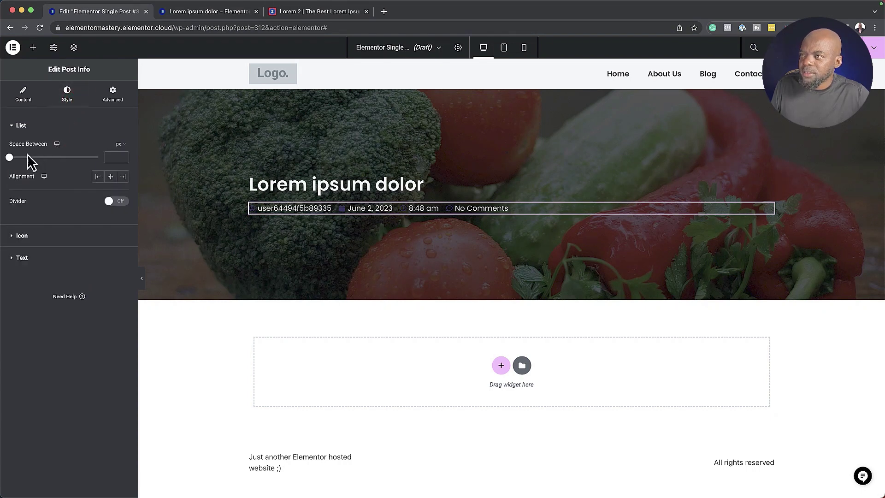
pyautogui.click(31, 235)
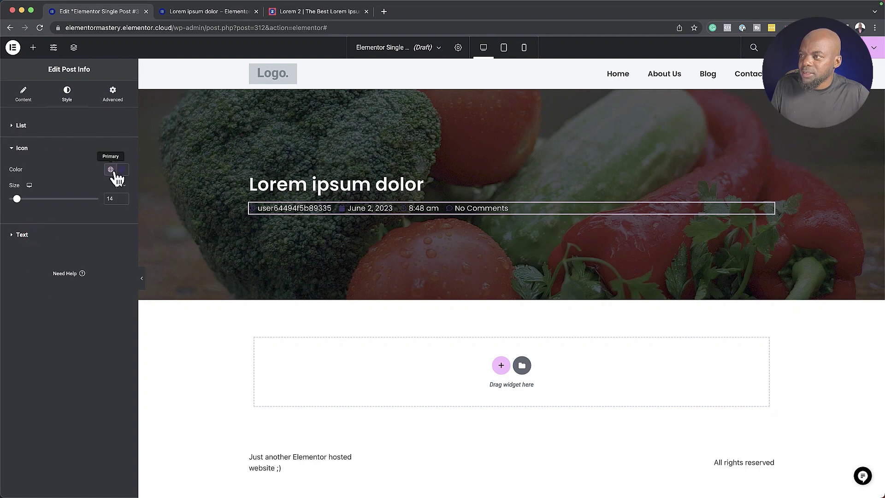
pyautogui.click(111, 170)
pyautogui.click(33, 262)
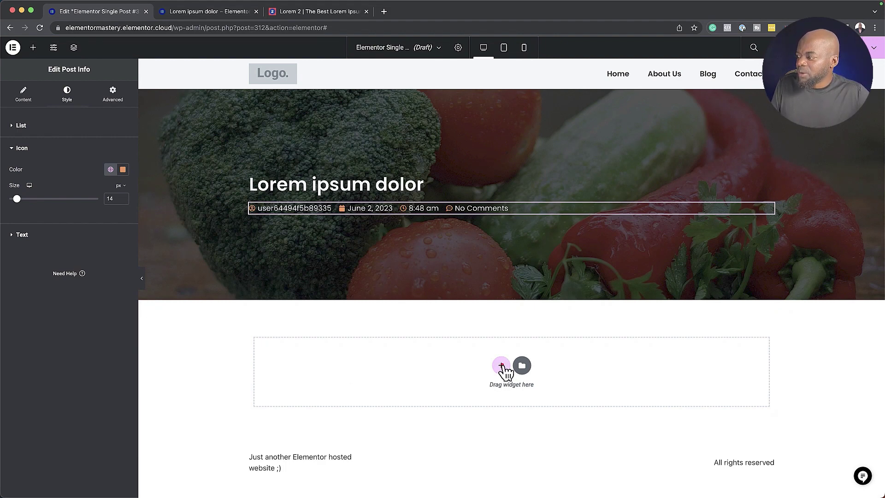
# Add a container with downward direction below the hero, place a Post Content widget in it and review the page
pyautogui.click(502, 366)
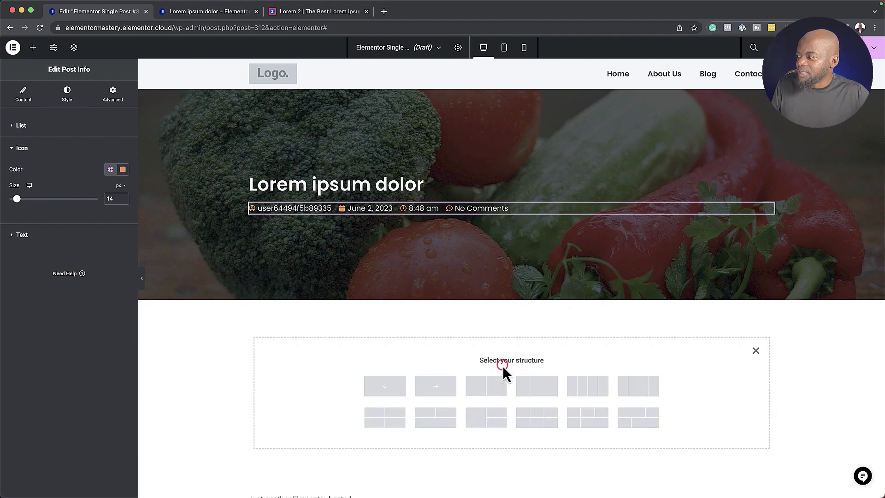
pyautogui.click(396, 387)
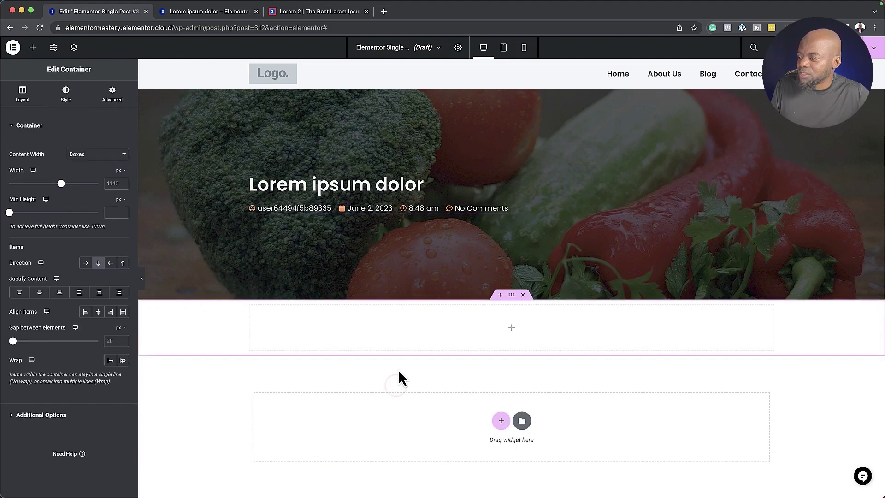
pyautogui.click(34, 47)
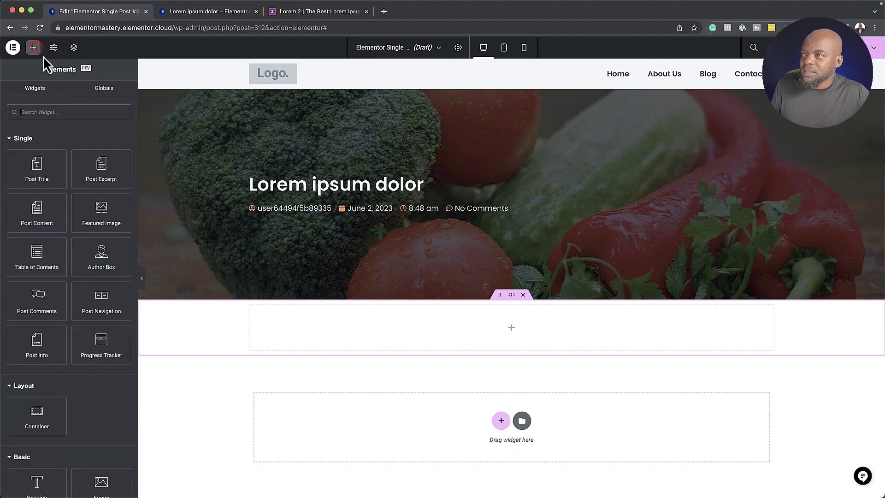
pyautogui.click(81, 111)
pyautogui.write('pop')
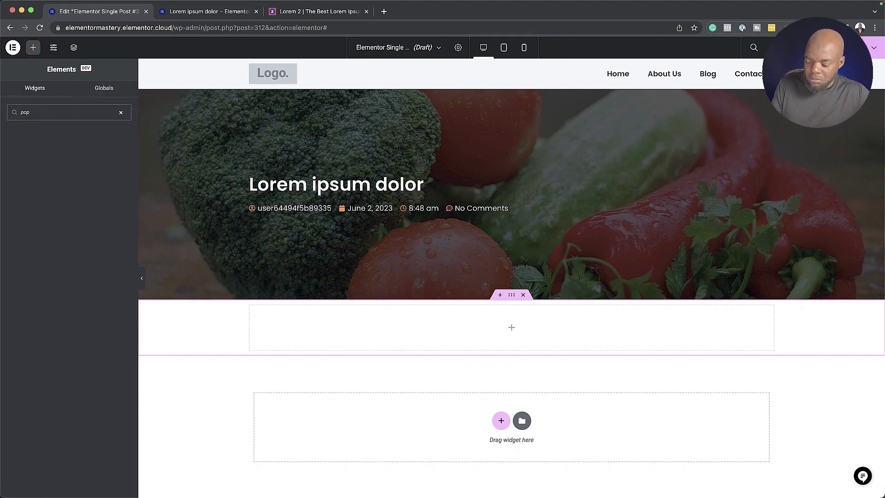
pyautogui.press('BackSpace')
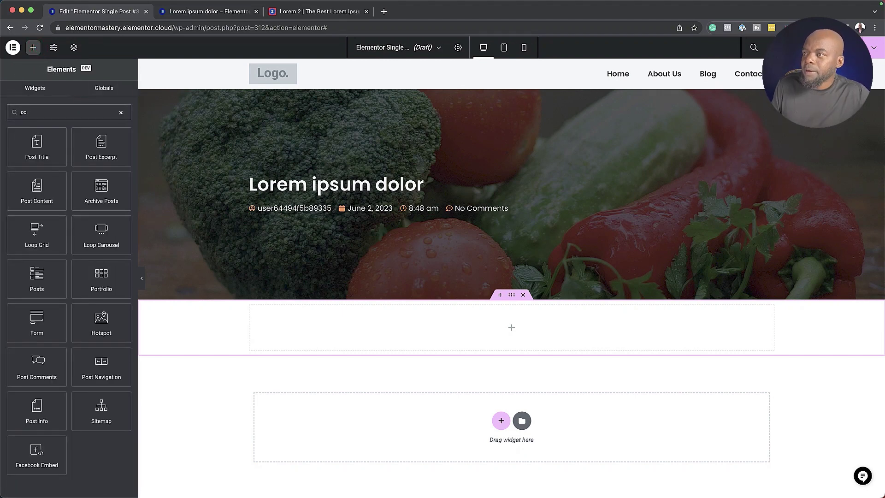
pyautogui.click(37, 194)
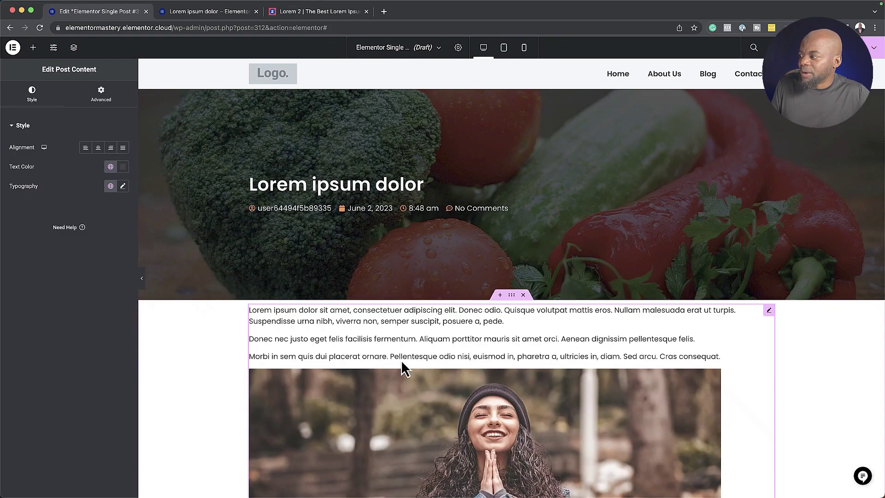
pyautogui.scroll(-4, 407, 356)
pyautogui.scroll(-5, 407, 356)
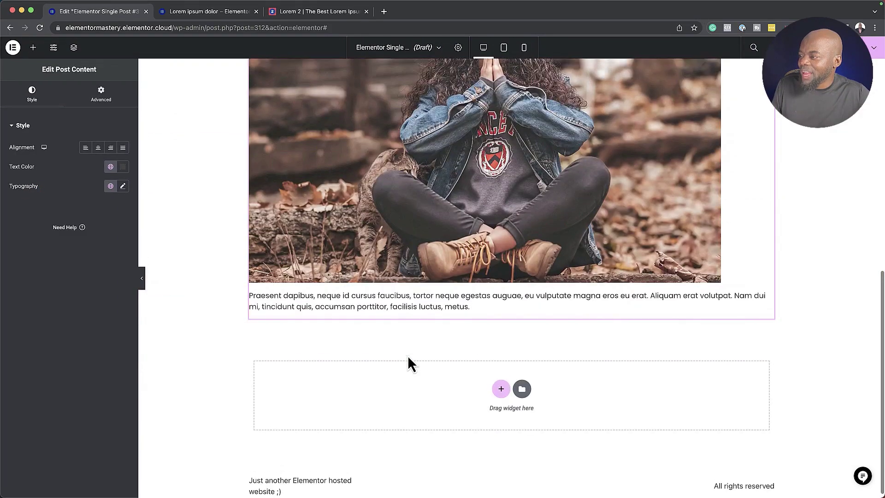
pyautogui.scroll(4, 407, 356)
pyautogui.scroll(3, 408, 355)
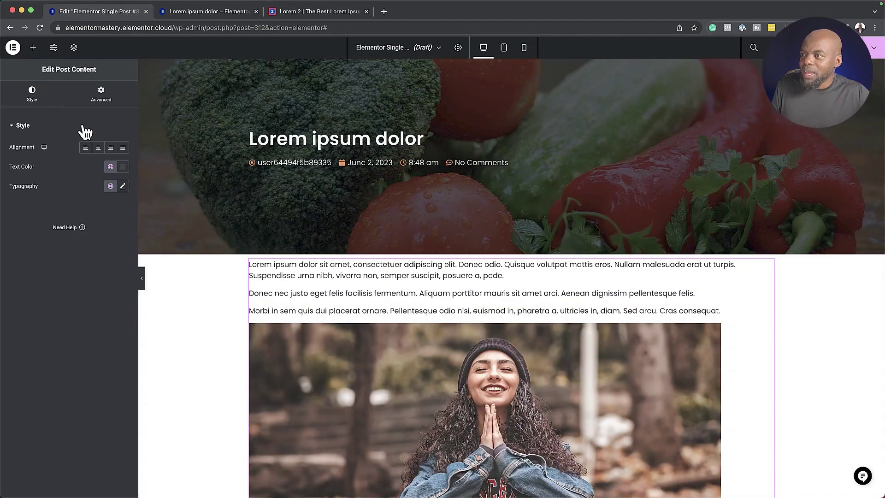
# Add a Post Title widget to the content container and position it above the Post Content widget
pyautogui.click(34, 48)
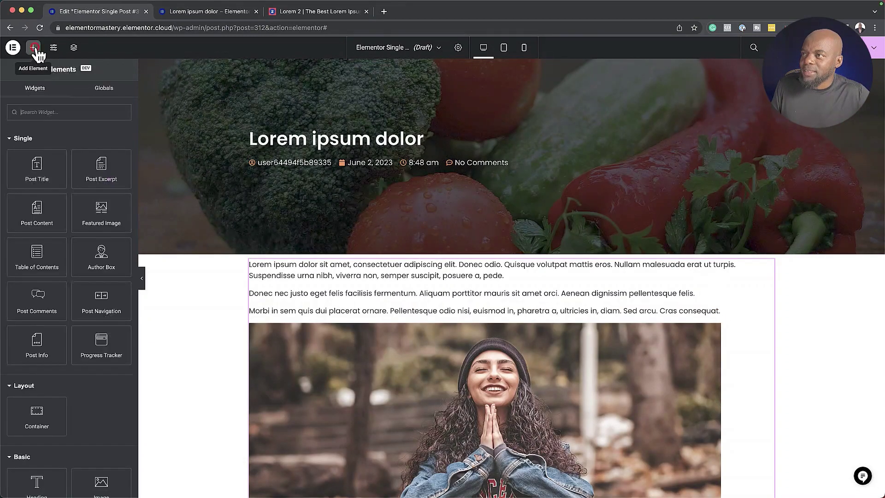
pyautogui.click(40, 167)
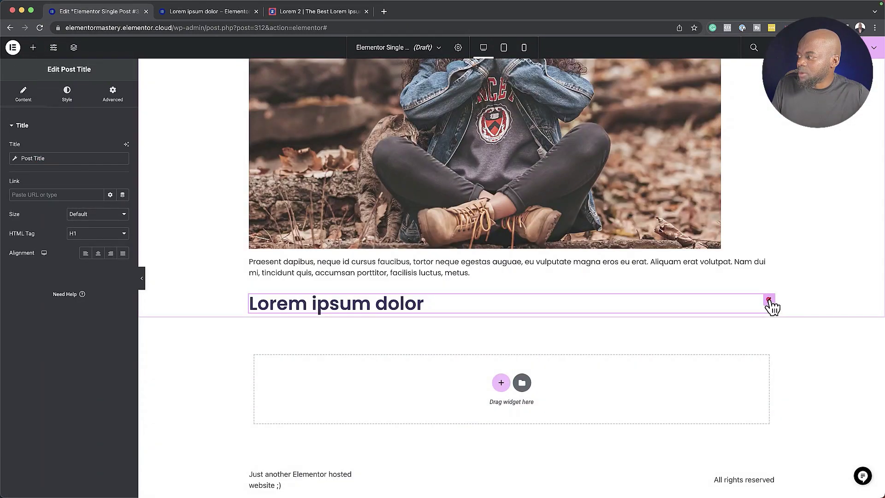
pyautogui.moveTo(769, 301); pyautogui.dragTo(746, 30)
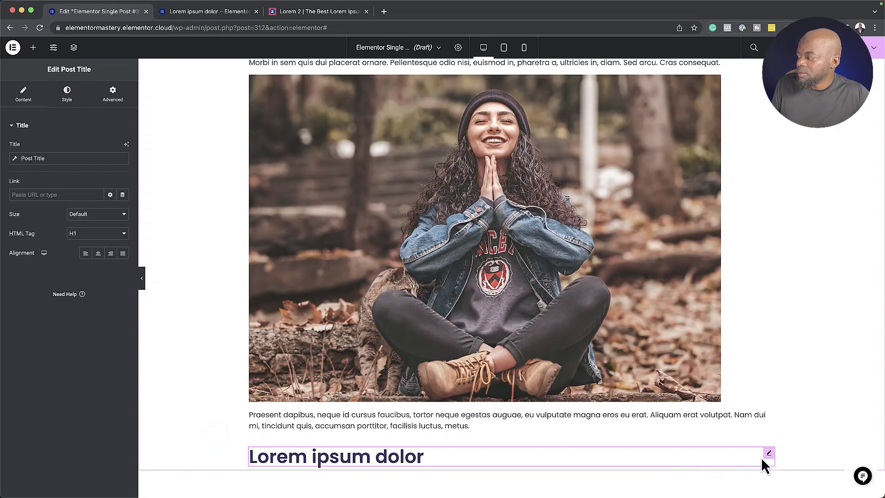
pyautogui.scroll(3, 300, 187)
pyautogui.click(250, 142)
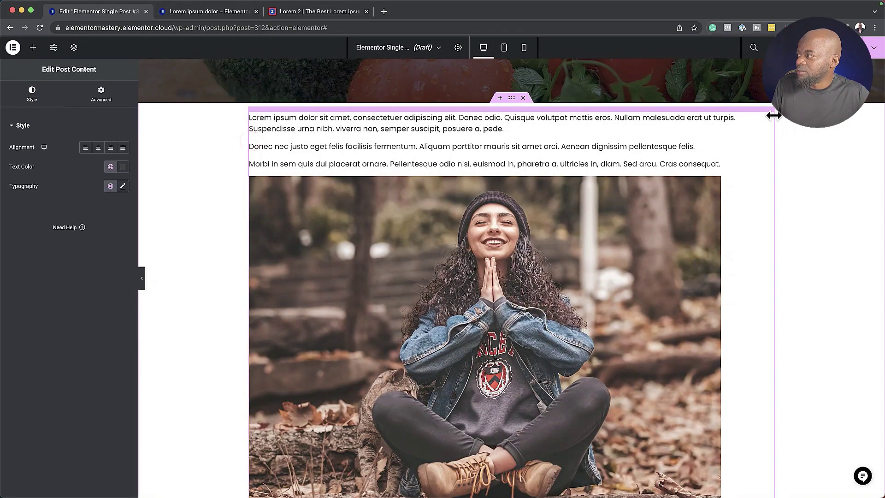
pyautogui.moveTo(768, 114)
pyautogui.mouseDown()
pyautogui.moveTo(722, 441)
pyautogui.moveTo(732, 496)
pyautogui.mouseUp()
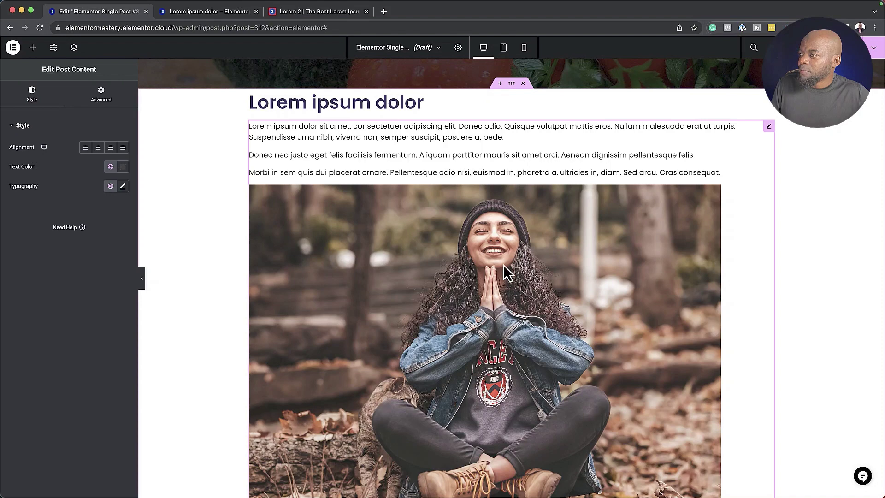
pyautogui.scroll(2, 507, 273)
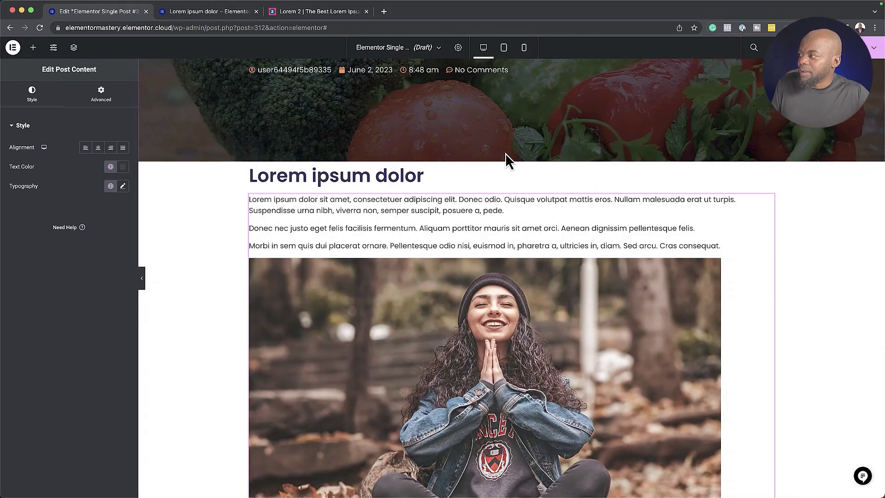
# Set the content container's top and bottom padding to 8%, keeping the right and left padding at 0
pyautogui.click(512, 157)
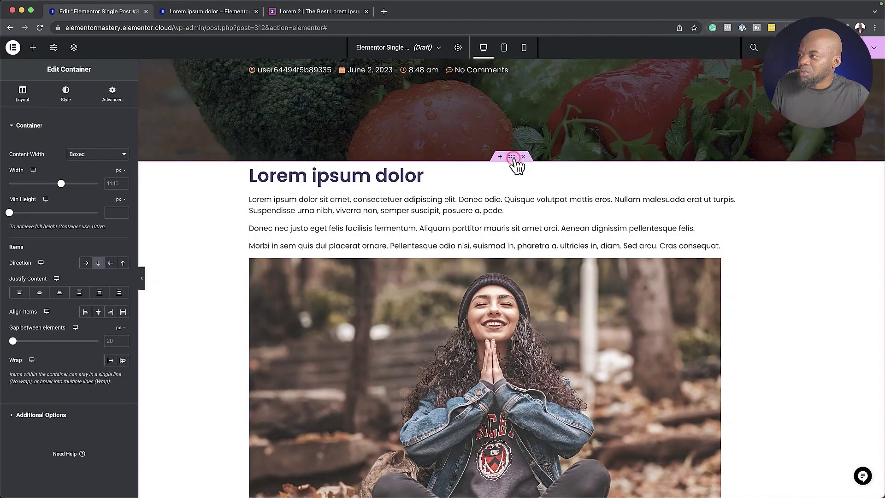
pyautogui.click(114, 96)
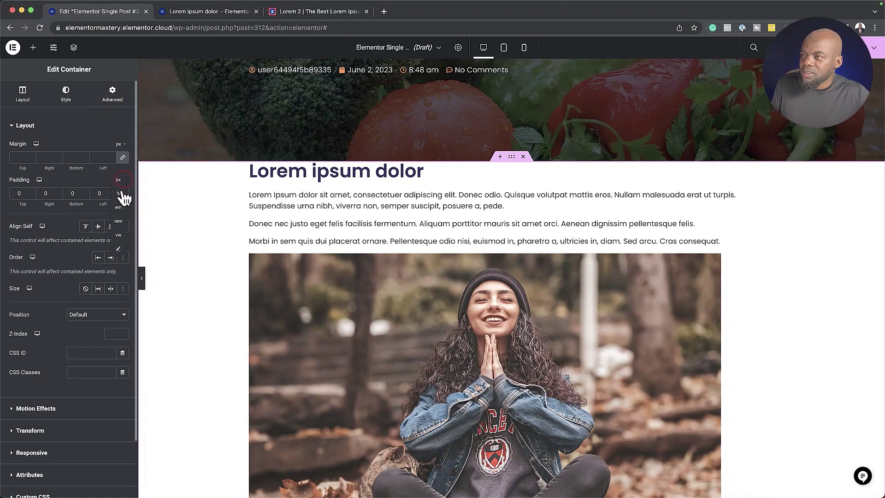
pyautogui.click(25, 193)
pyautogui.write('8')
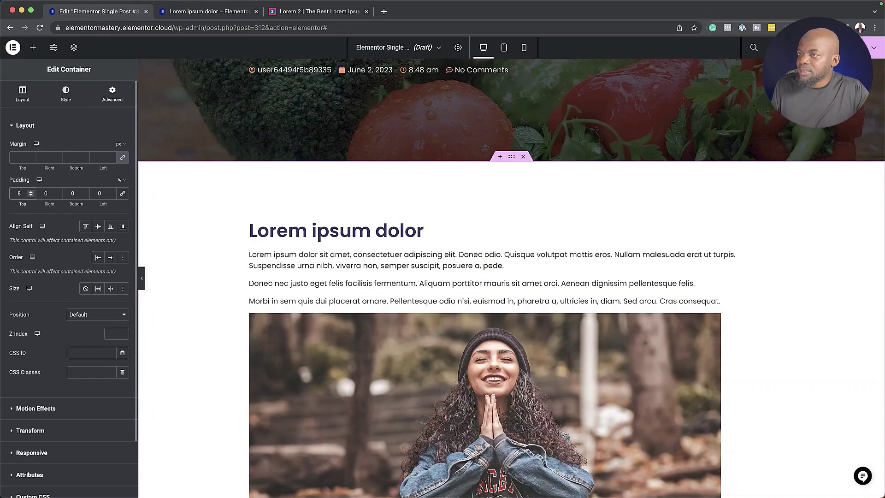
pyautogui.moveTo(80, 193); pyautogui.dragTo(52, 192)
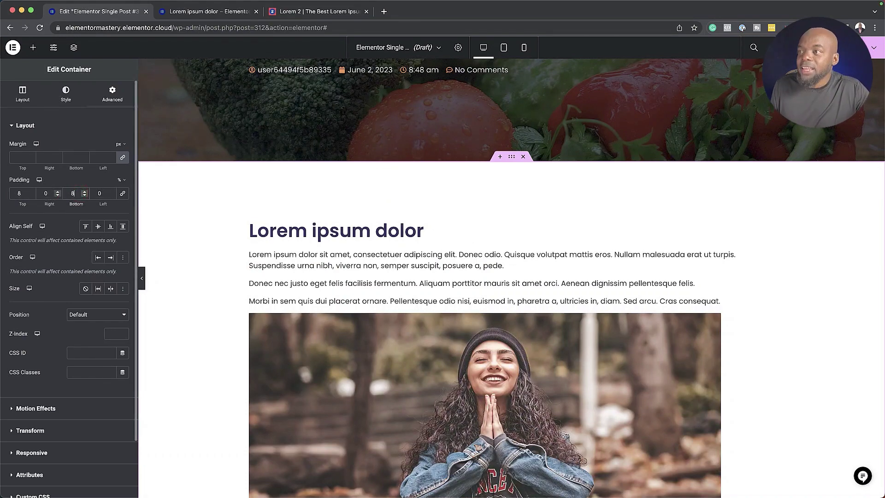
# Review the spacing throughout the template and compare the layout with the published Lorem ipsum dolor post page
pyautogui.scroll(-5, 526, 267)
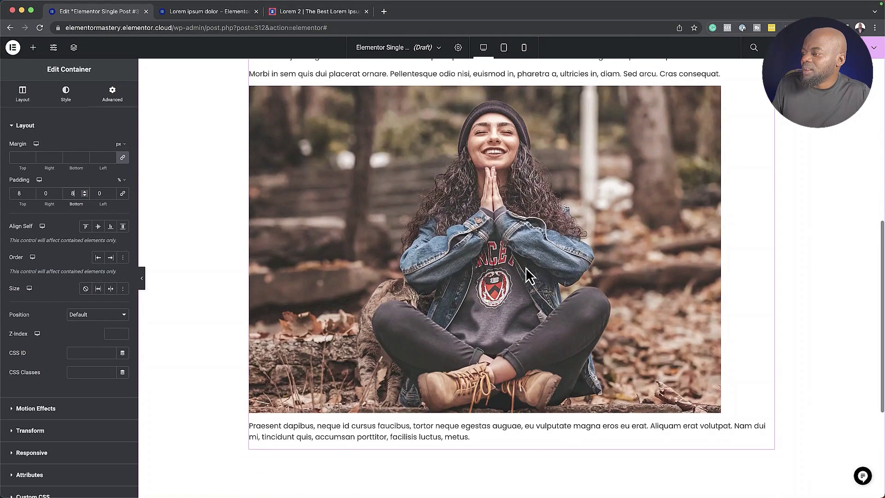
pyautogui.scroll(5, 526, 268)
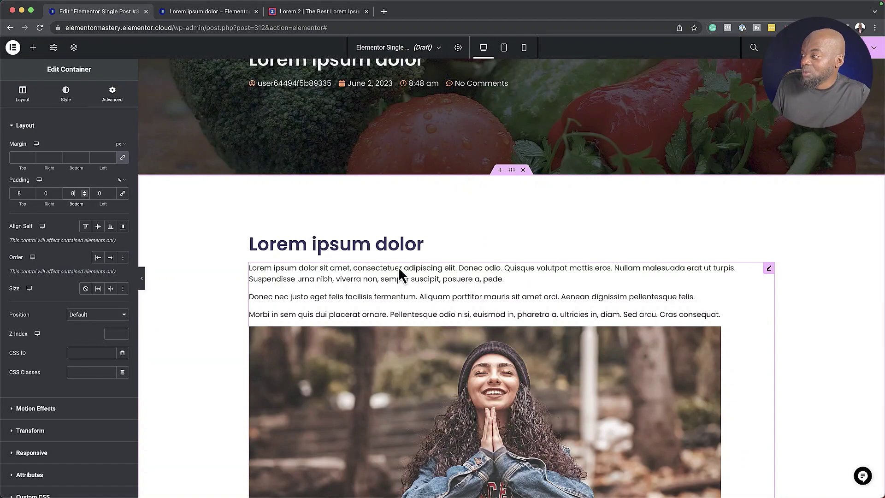
pyautogui.scroll(-1, 507, 309)
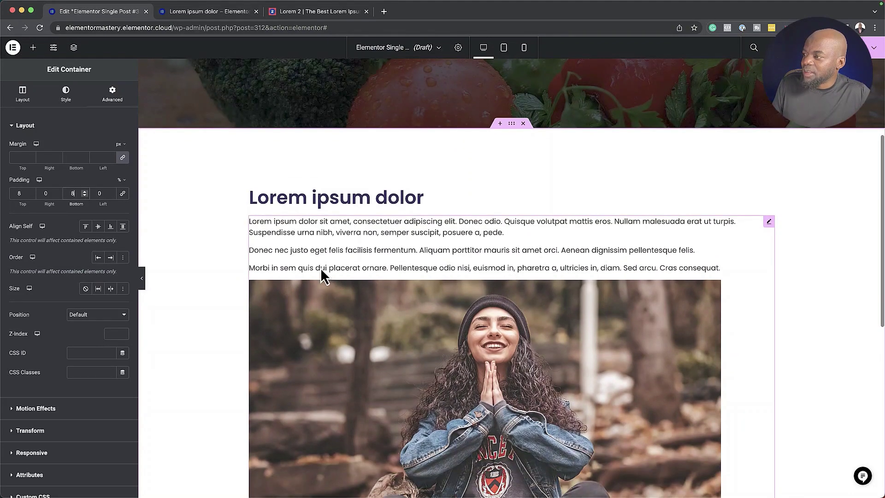
pyautogui.scroll(-5, 442, 344)
pyautogui.scroll(2, 484, 340)
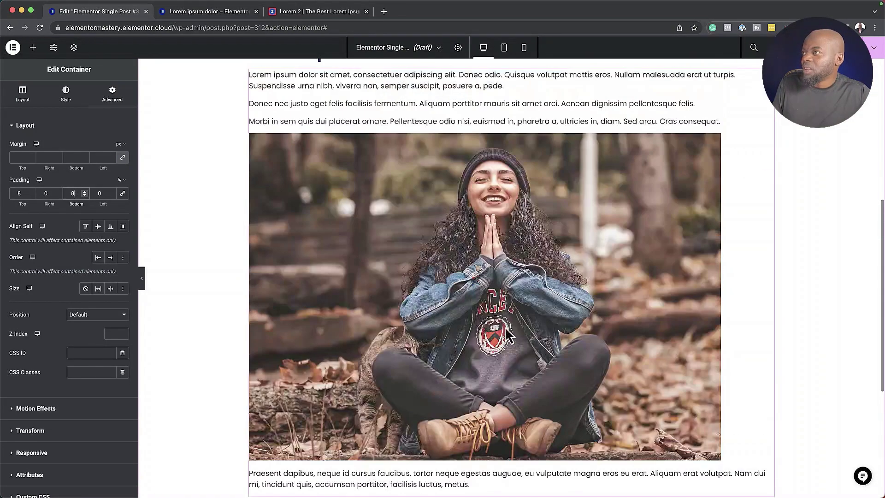
pyautogui.click(213, 12)
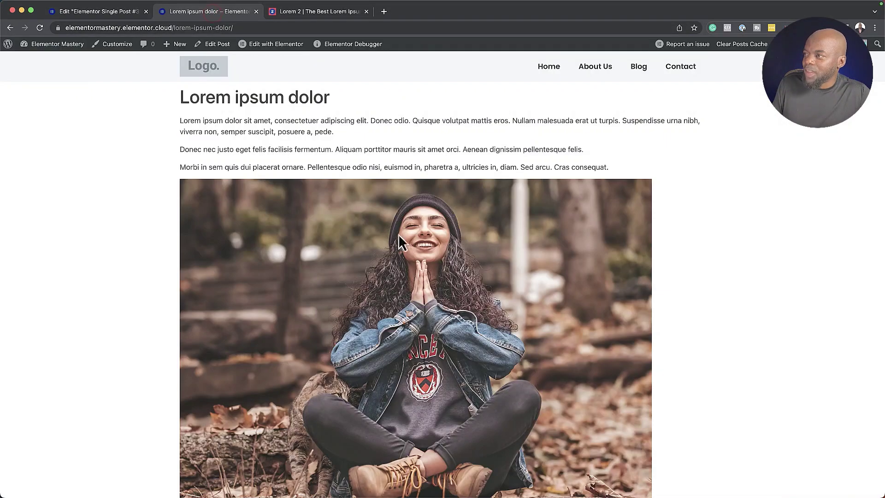
pyautogui.click(132, 12)
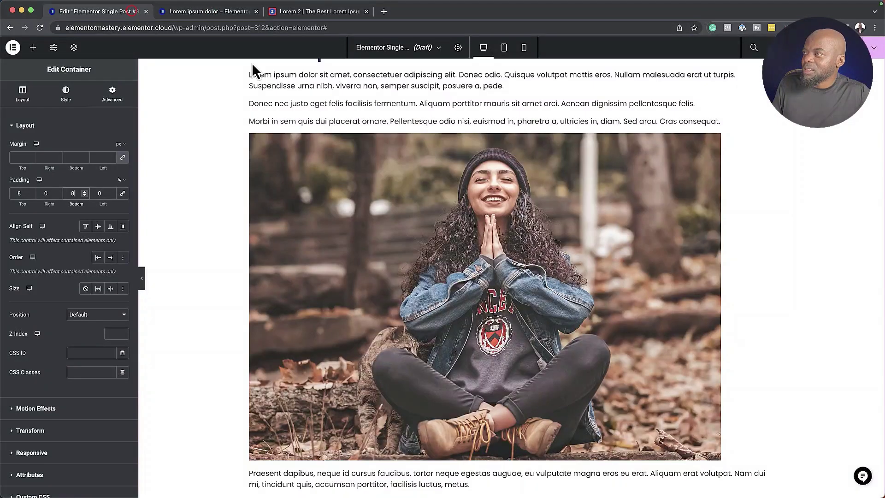
pyautogui.scroll(6, 363, 191)
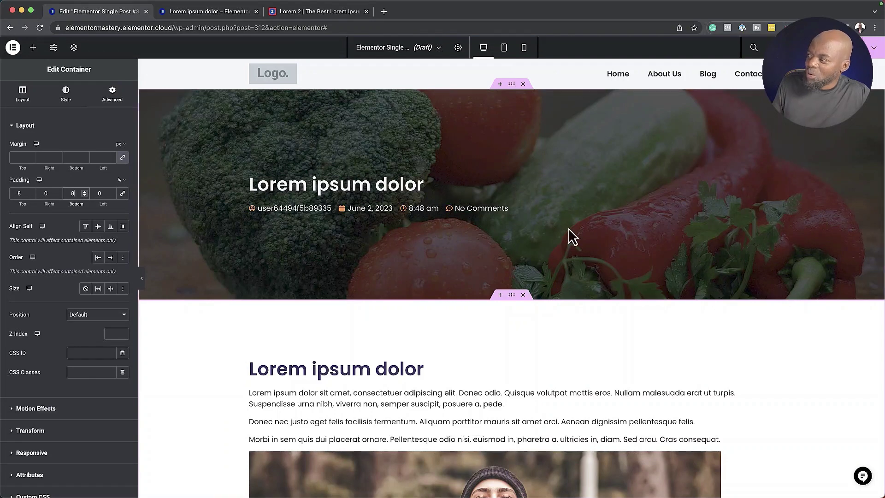
# Add a container with downward direction below the post content and give it a classic background in the Secondary global color
pyautogui.scroll(-10, 218, 337)
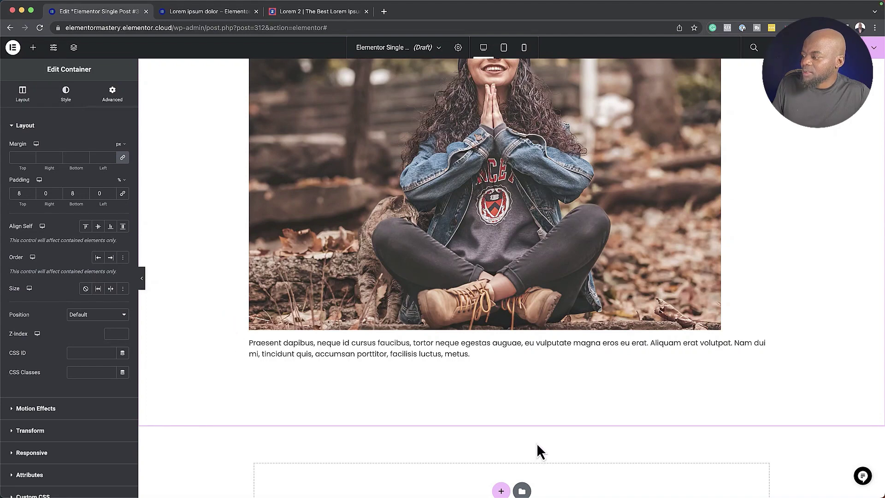
pyautogui.scroll(-1, 536, 443)
pyautogui.click(500, 460)
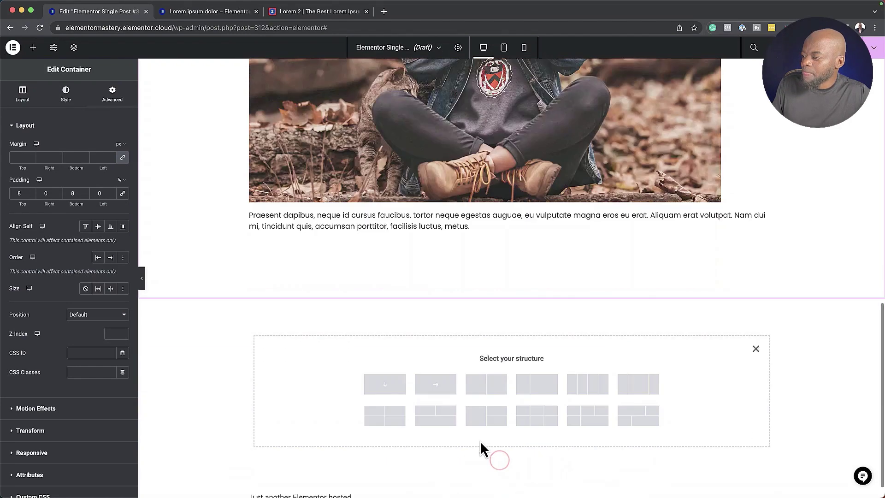
pyautogui.click(391, 364)
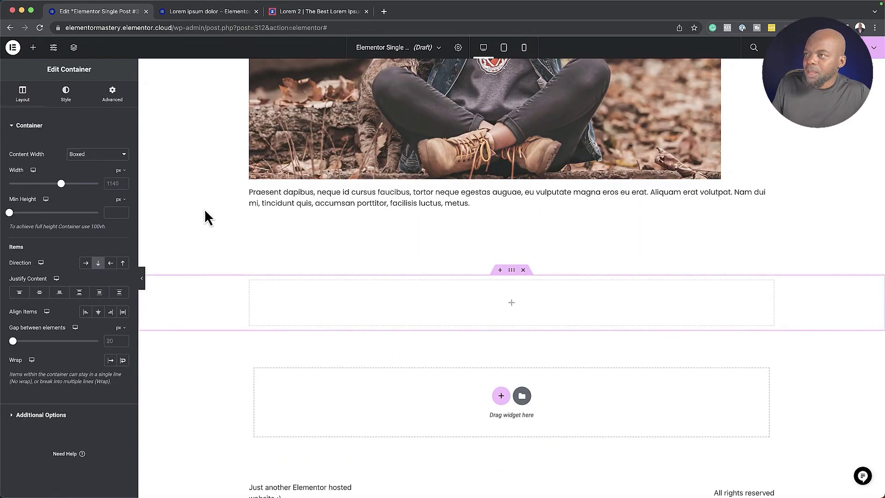
pyautogui.click(75, 94)
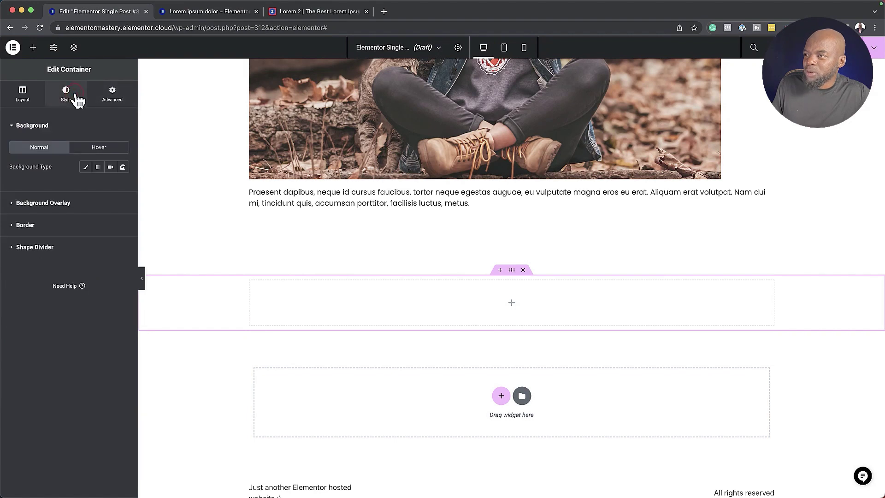
pyautogui.click(85, 168)
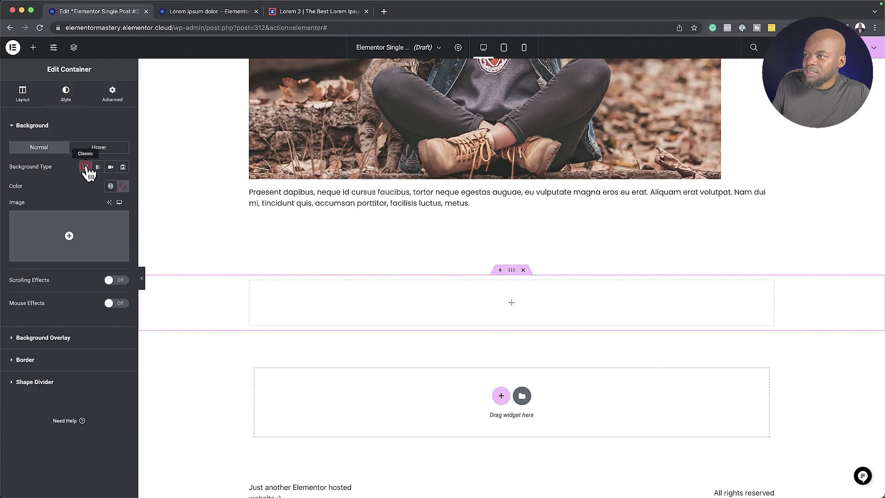
pyautogui.click(111, 186)
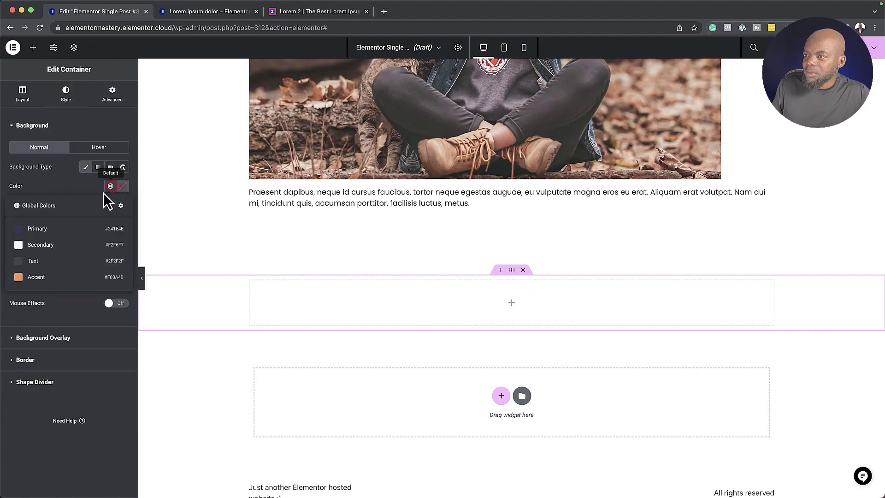
pyautogui.click(40, 246)
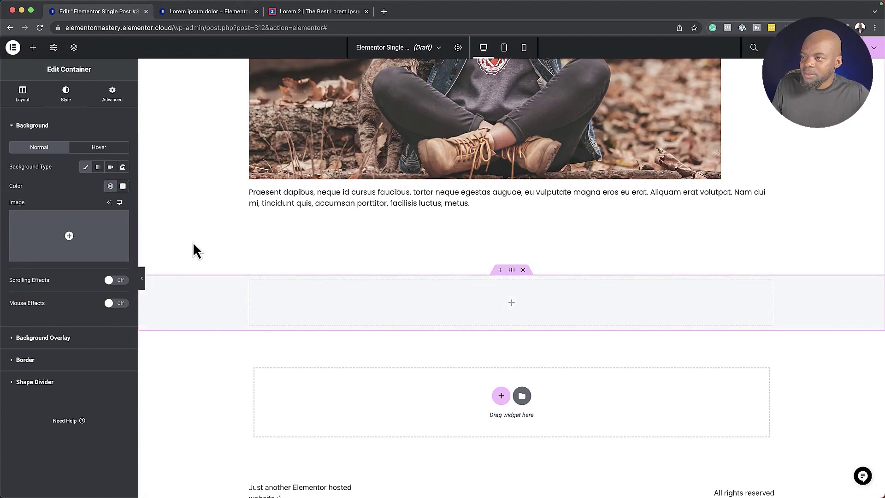
# Find the Post Comments widget by searching for "comm" and place it in the new container
pyautogui.click(33, 47)
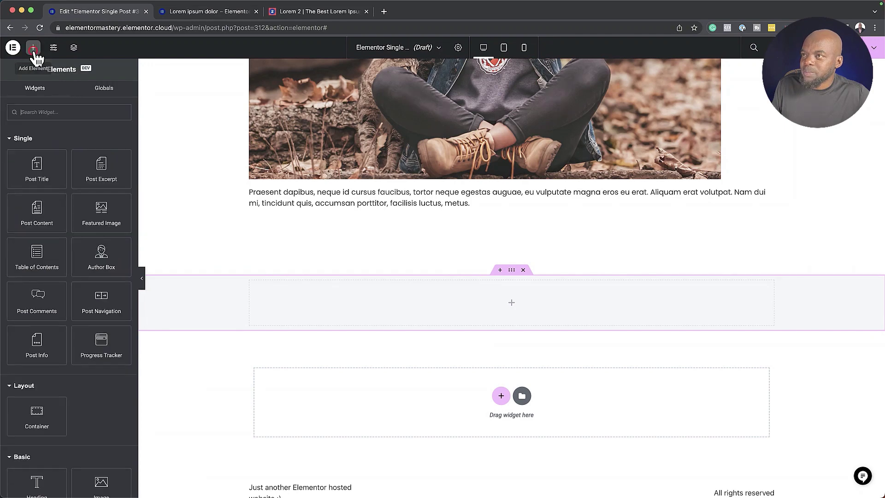
pyautogui.click(37, 111)
pyautogui.write('comm')
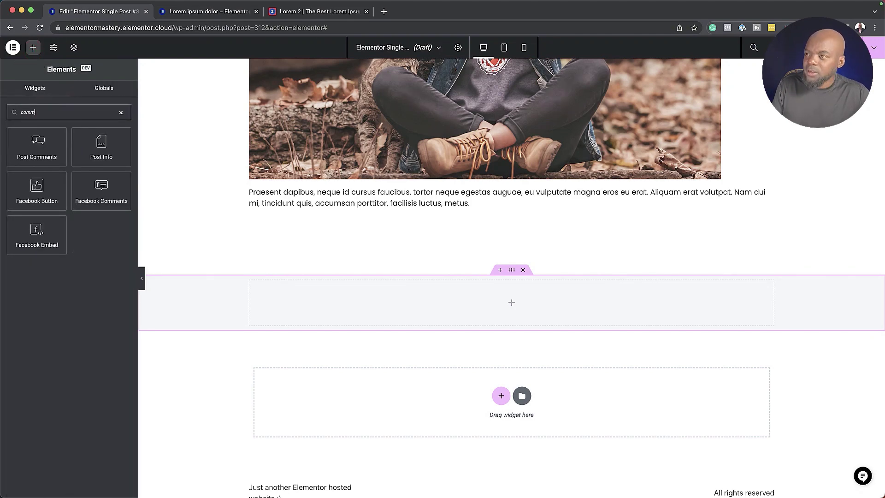
pyautogui.moveTo(37, 144); pyautogui.dragTo(296, 304)
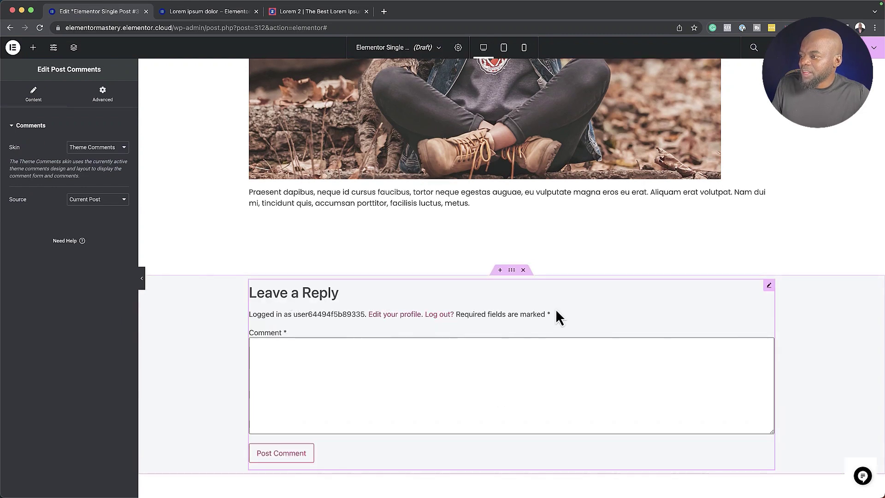
# Set the Post Comments widget's padding to 2% on all four sides
pyautogui.click(768, 283)
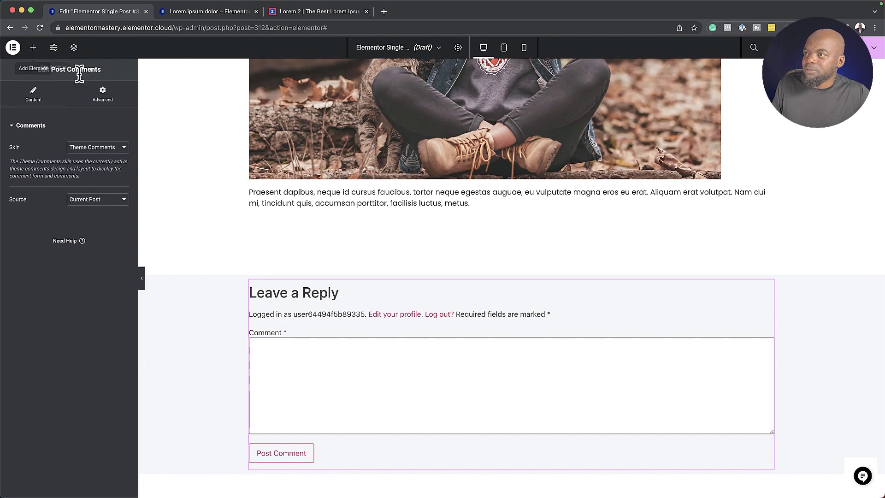
pyautogui.click(110, 98)
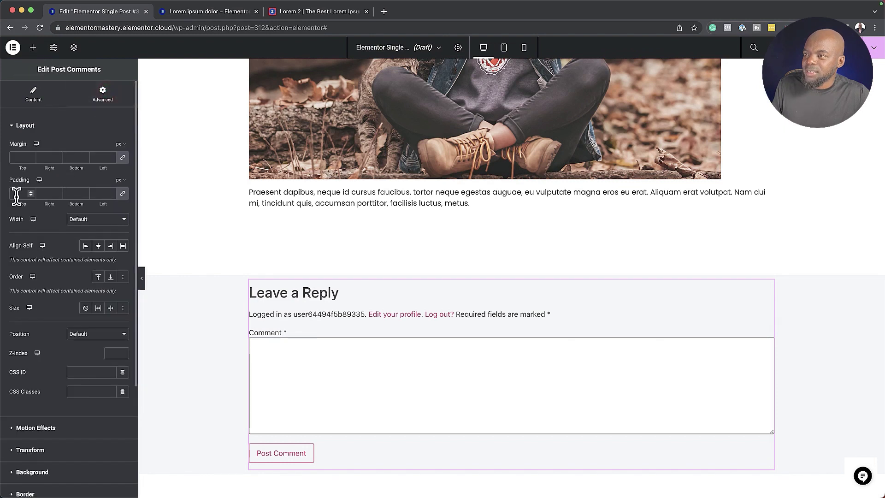
pyautogui.click(120, 180)
pyautogui.click(122, 192)
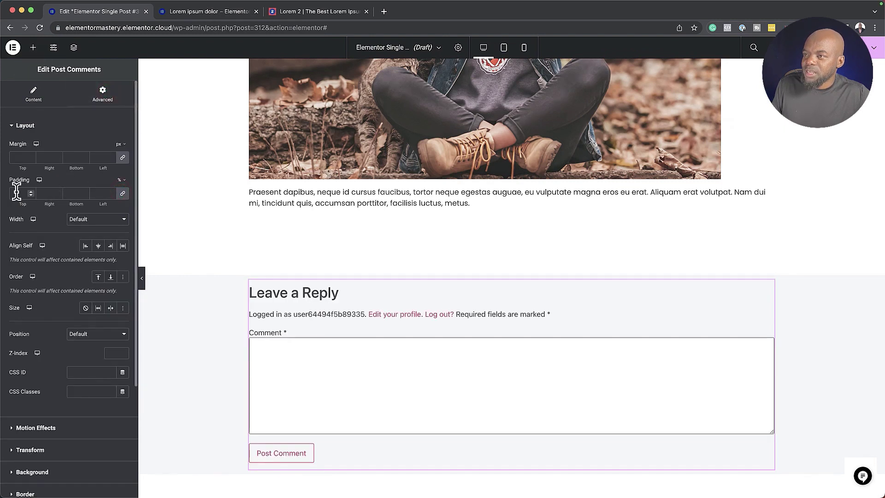
pyautogui.click(17, 193)
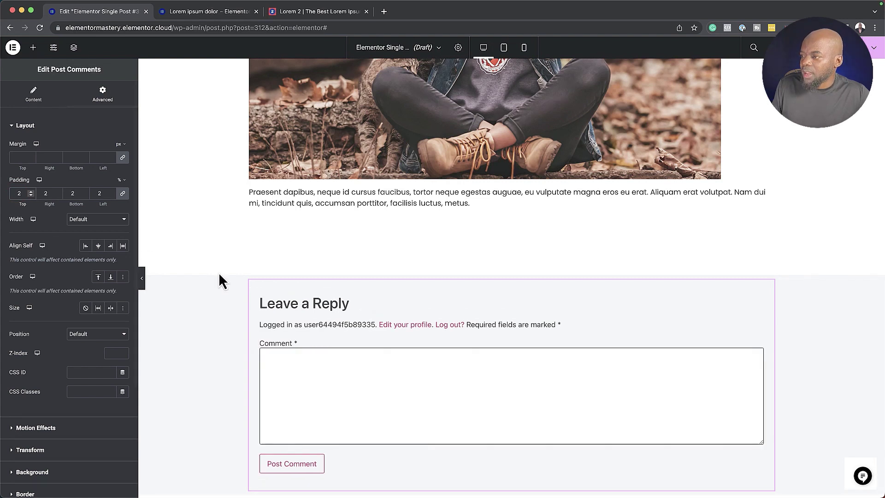
# Unlink the comments container's padding values and set the top and bottom padding to 8 px
pyautogui.click(511, 271)
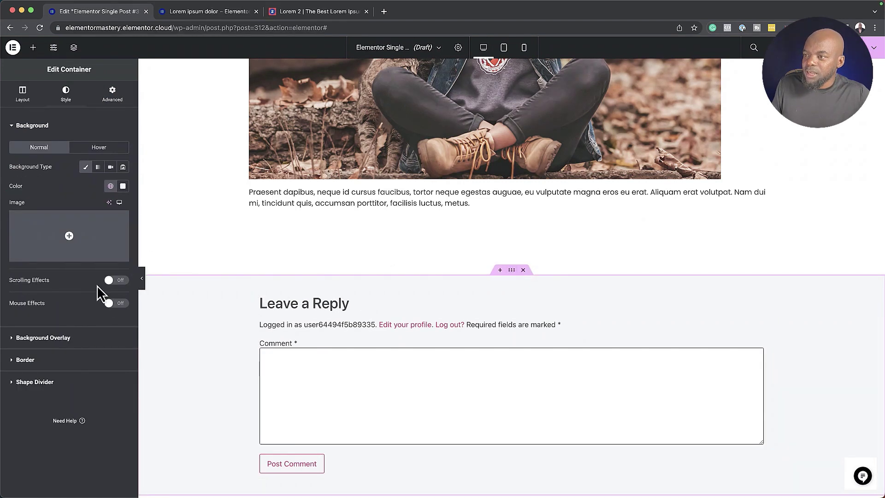
pyautogui.click(117, 98)
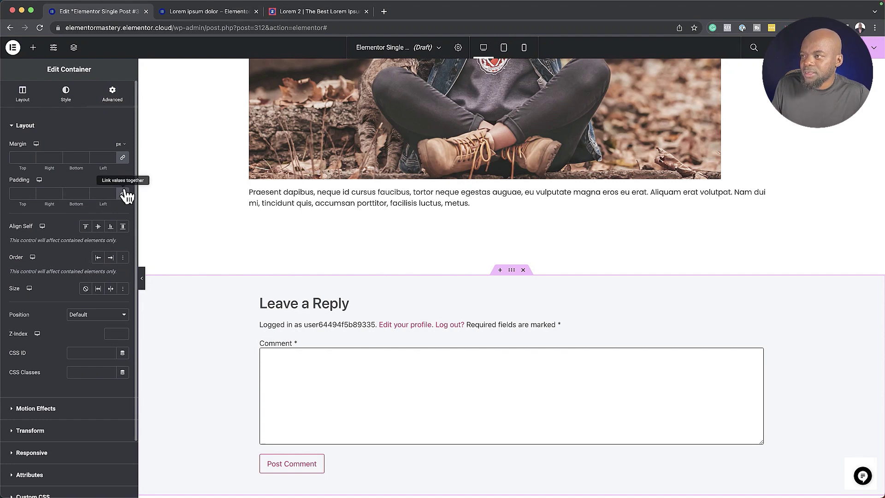
pyautogui.click(123, 194)
pyautogui.click(20, 193)
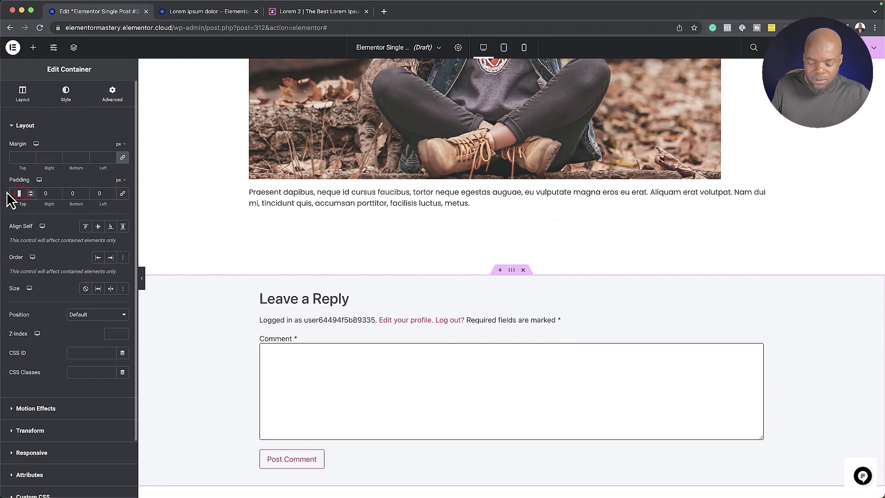
pyautogui.write('8')
pyautogui.click(76, 194)
pyautogui.write('8')
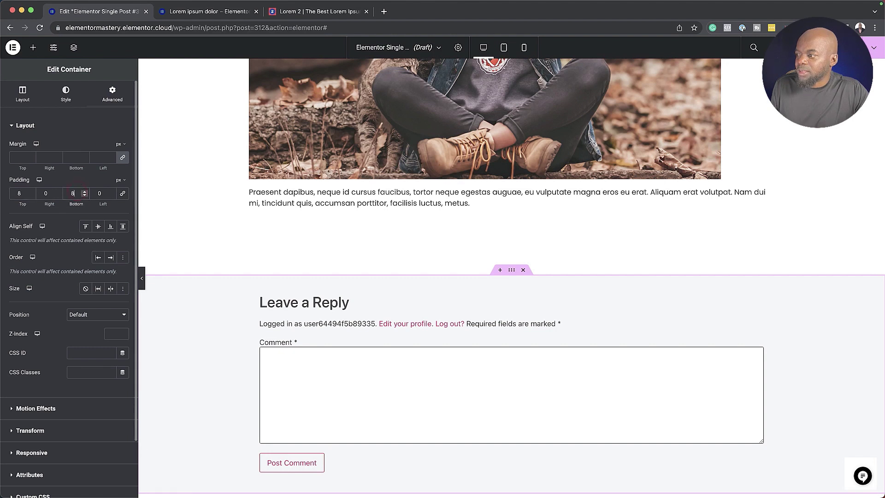
# Switch the comments container's padding unit to percent and set the top and bottom padding to 8%
pyautogui.click(121, 190)
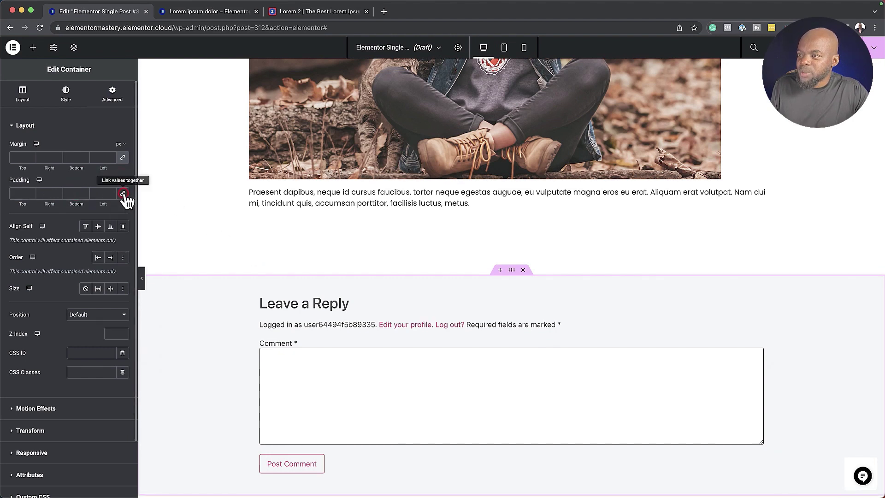
pyautogui.write('8')
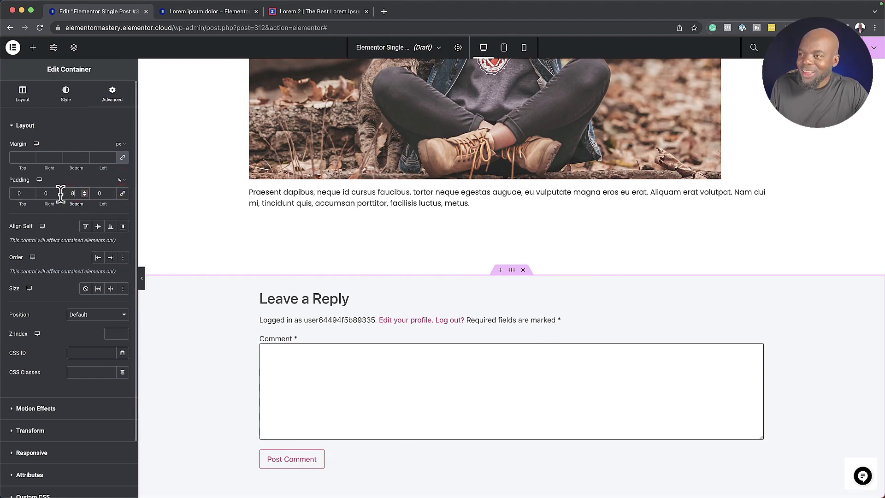
pyautogui.click(20, 194)
pyautogui.write('8')
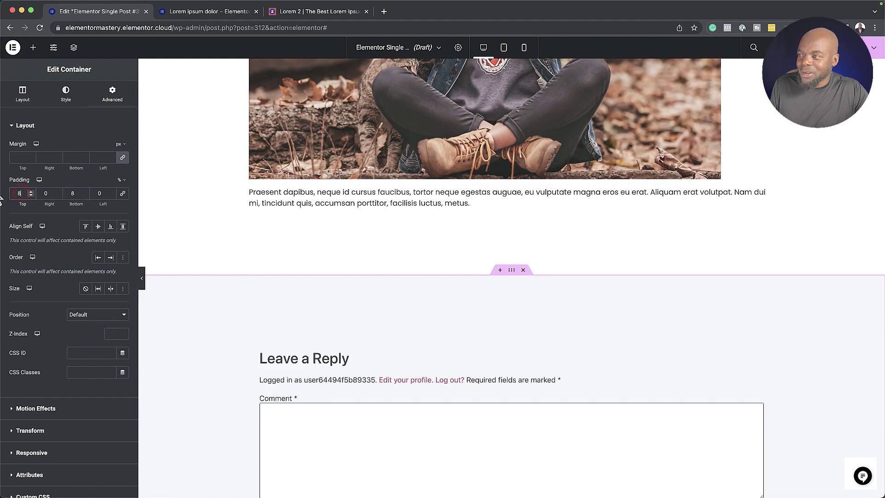
# Add an Author Box widget and move it directly below the post content, above the comments container
pyautogui.scroll(-4, 414, 324)
pyautogui.scroll(2, 414, 325)
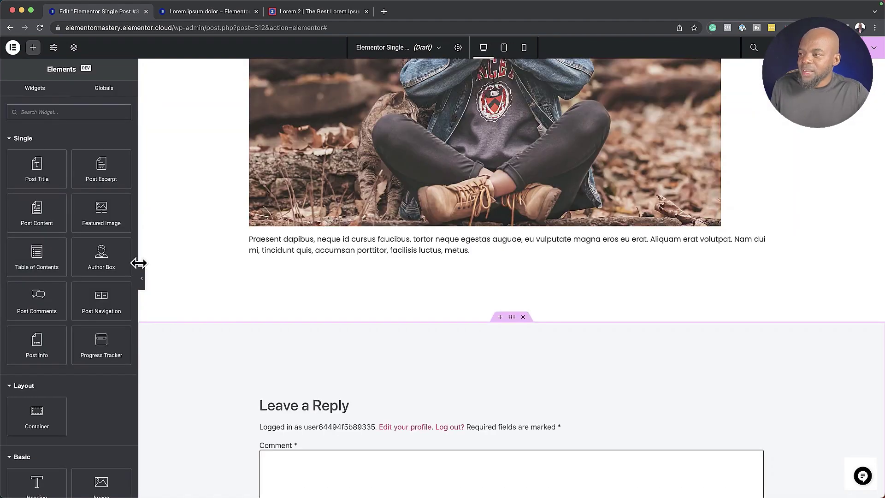
pyautogui.click(101, 258)
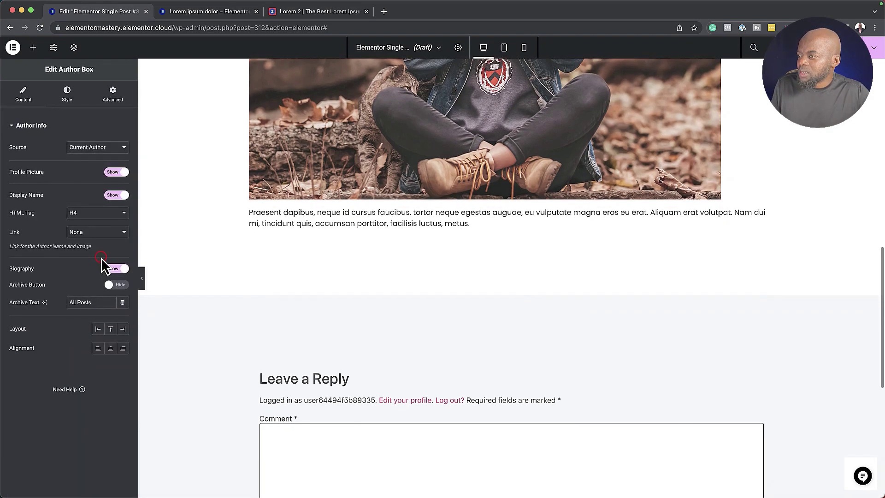
pyautogui.scroll(1, 625, 373)
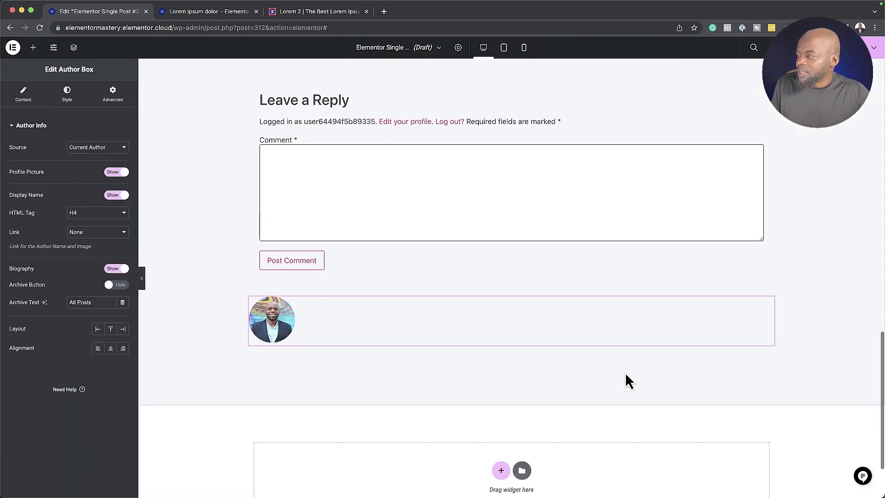
pyautogui.moveTo(769, 310)
pyautogui.mouseDown()
pyautogui.moveTo(736, 57)
pyautogui.moveTo(719, 95)
pyautogui.moveTo(735, 221)
pyautogui.moveTo(783, 289)
pyautogui.moveTo(706, 132)
pyautogui.mouseUp()
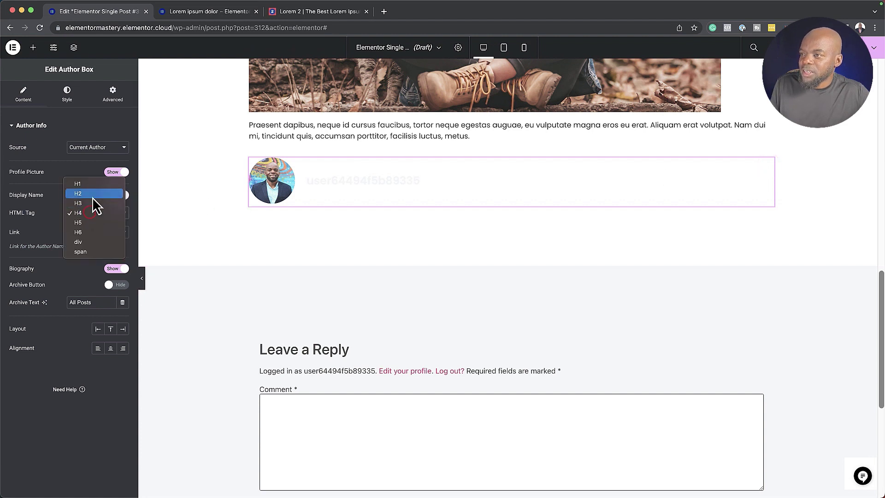
# Set the author name's HTML tag to H6, give it a dark global color and reduce its font size using em units
pyautogui.click(95, 232)
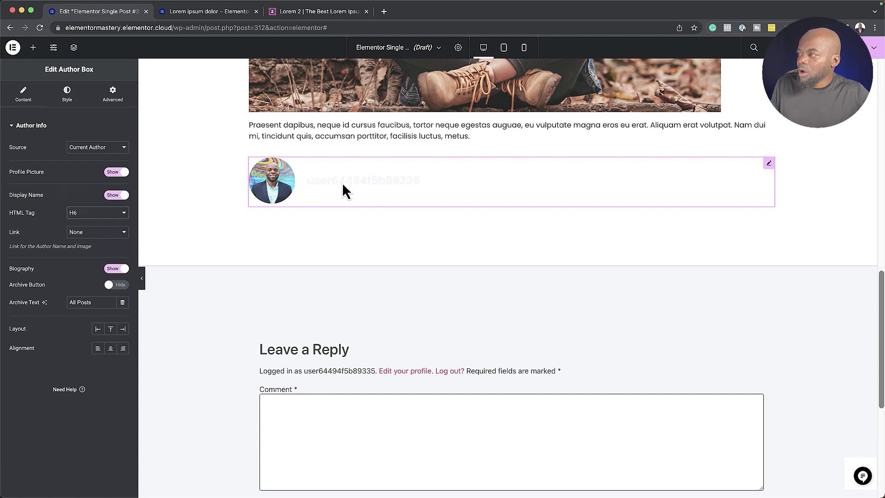
pyautogui.click(67, 94)
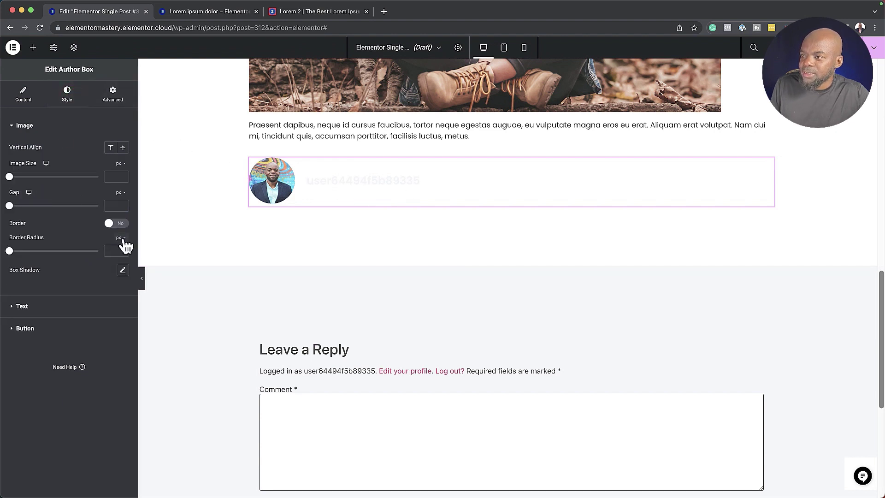
pyautogui.click(35, 304)
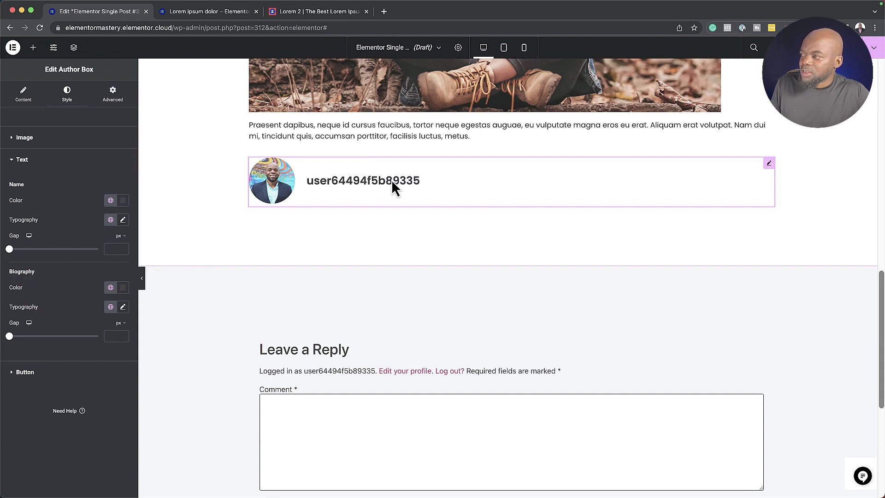
pyautogui.click(123, 220)
pyautogui.moveTo(21, 298); pyautogui.dragTo(26, 297)
pyautogui.click(121, 279)
pyautogui.click(112, 289)
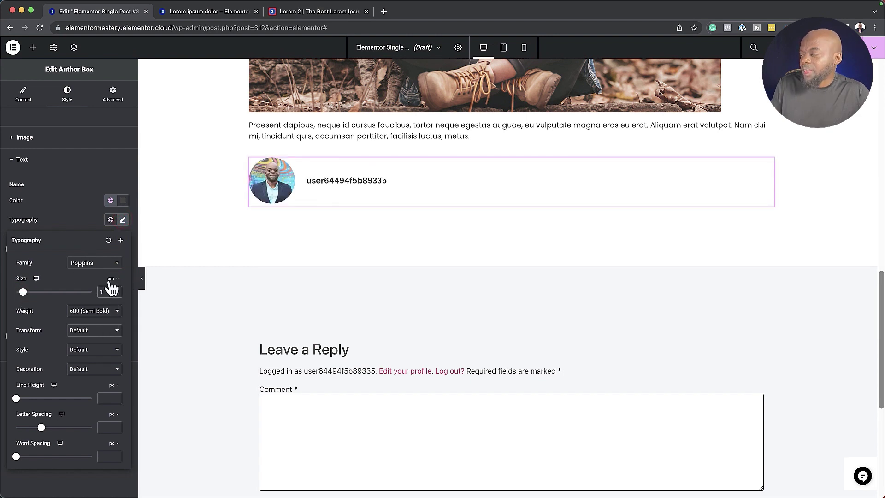
pyautogui.click(61, 218)
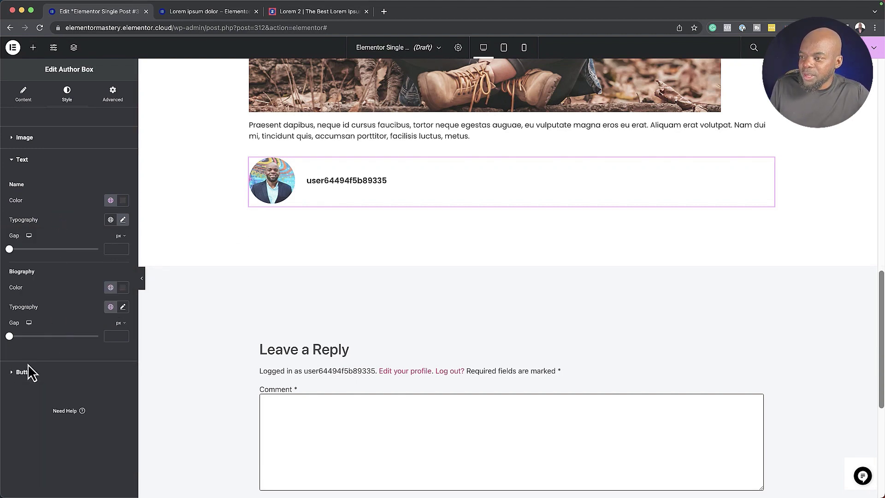
# Set the author box's profile image size to 60 px
pyautogui.click(44, 139)
pyautogui.moveTo(10, 188); pyautogui.dragTo(41, 194)
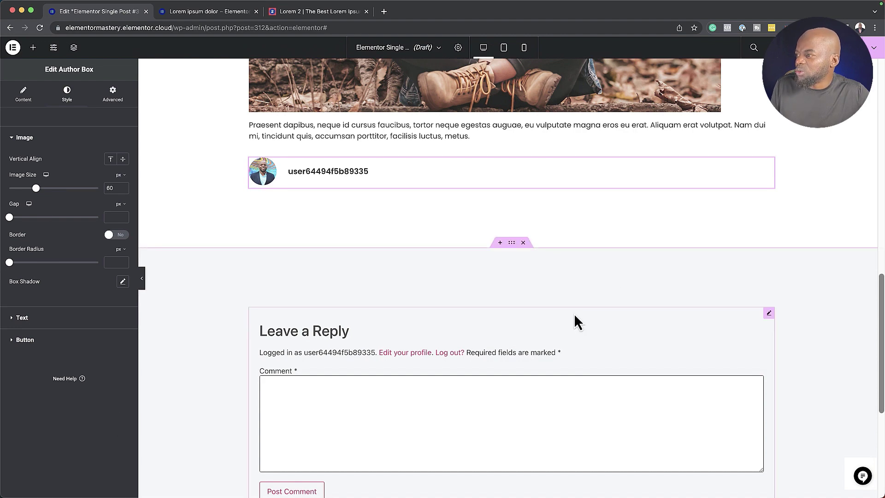
pyautogui.scroll(6, 575, 314)
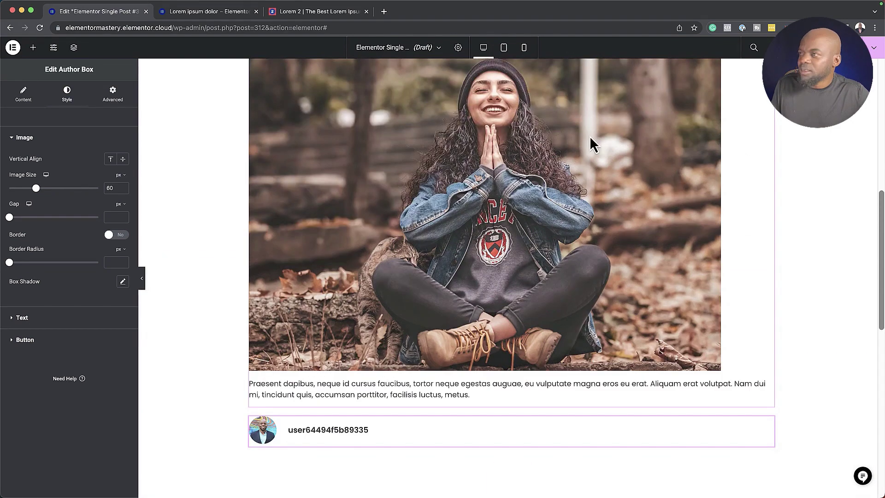
# Place a Post Navigation widget between the post content and the author box
pyautogui.click(33, 48)
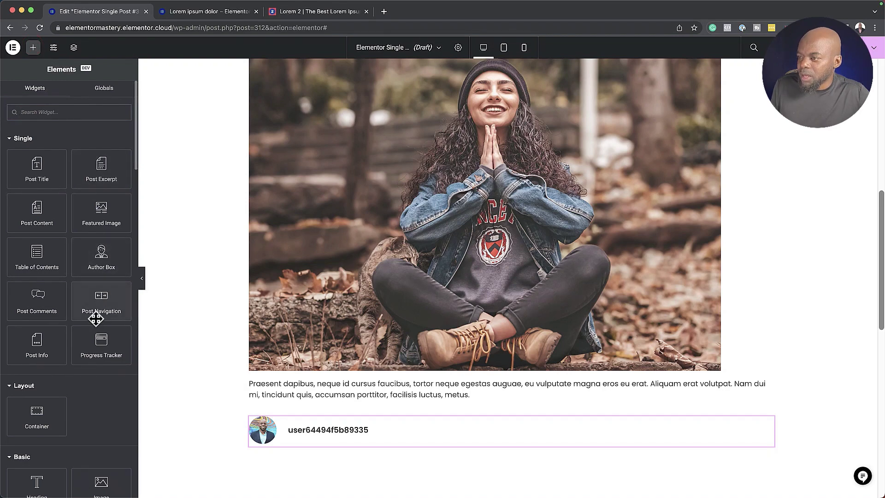
pyautogui.moveTo(115, 305); pyautogui.dragTo(349, 404)
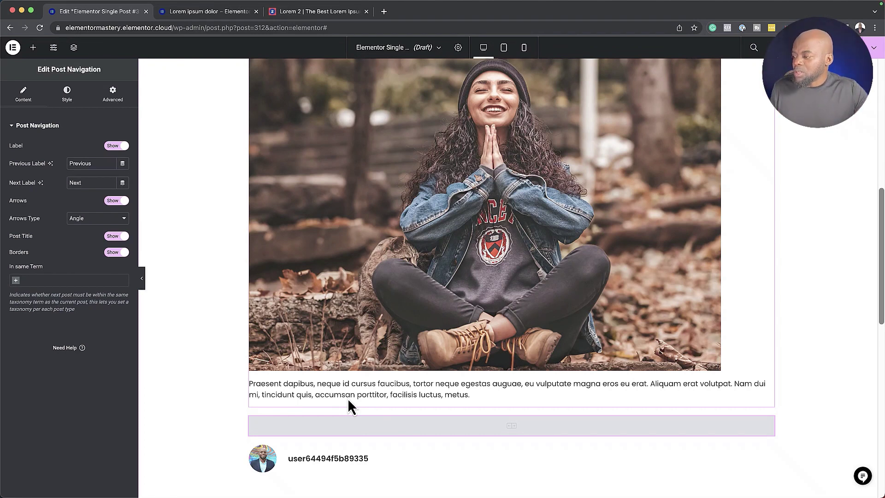
pyautogui.scroll(-2, 222, 384)
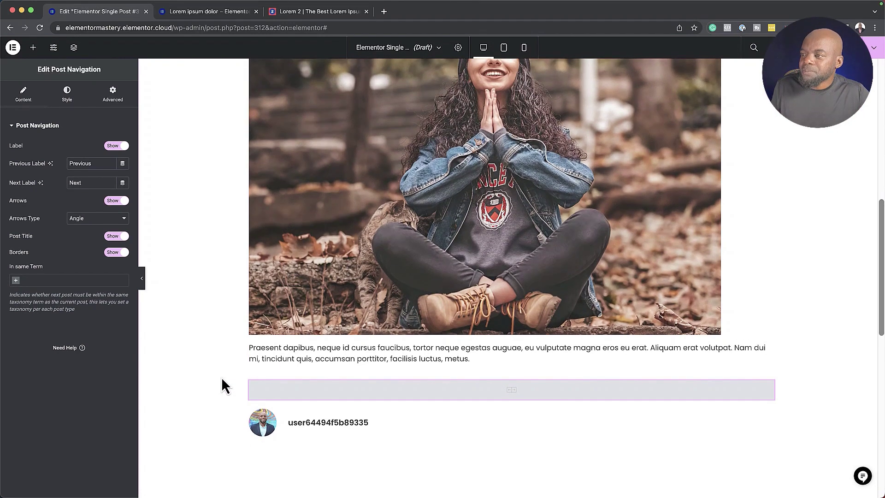
pyautogui.scroll(1, 222, 378)
pyautogui.click(35, 50)
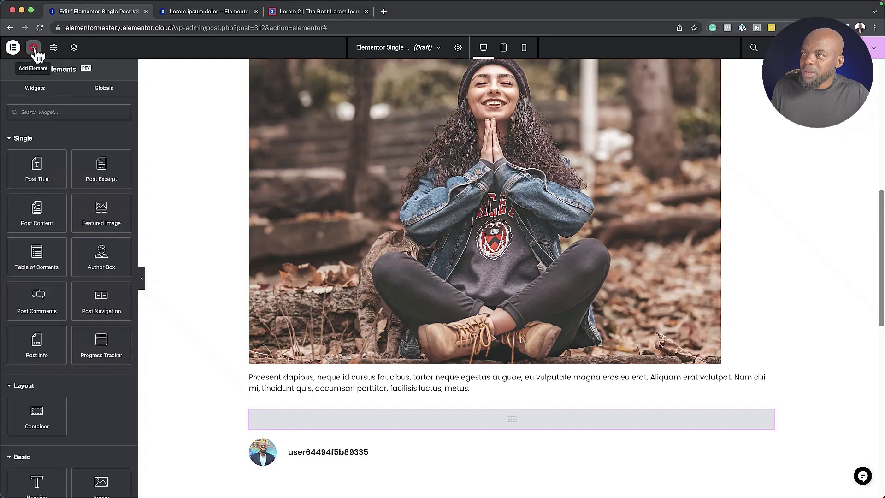
pyautogui.write('social')
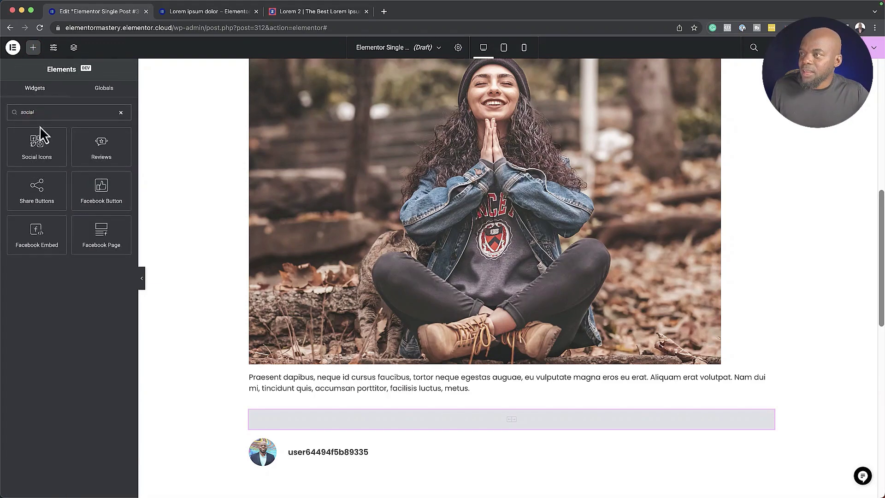
pyautogui.moveTo(37, 187); pyautogui.dragTo(353, 388)
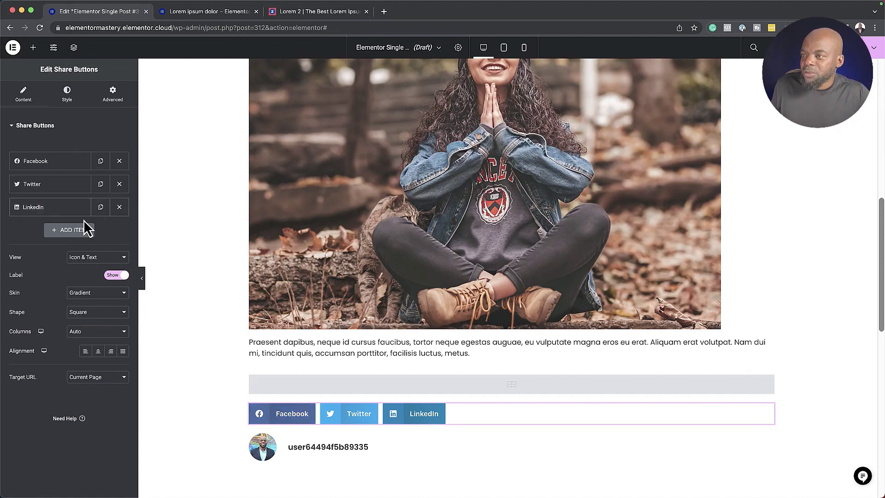
pyautogui.click(100, 207)
pyautogui.click(68, 232)
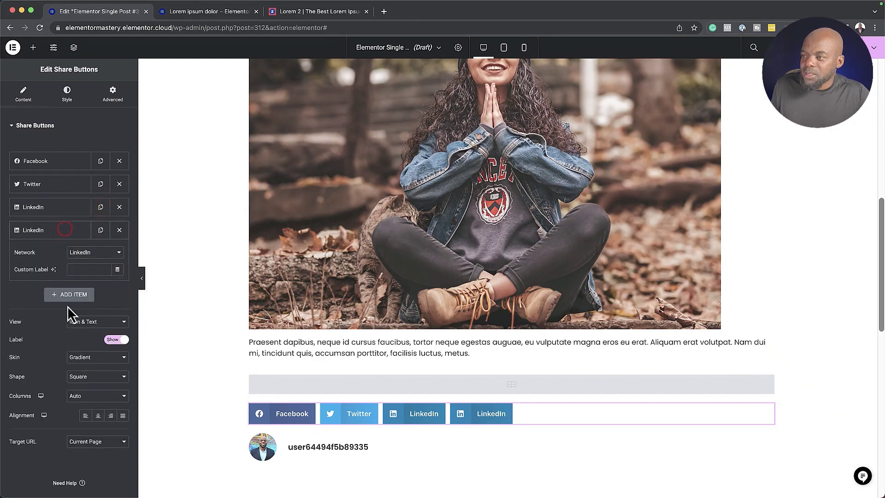
pyautogui.click(91, 261)
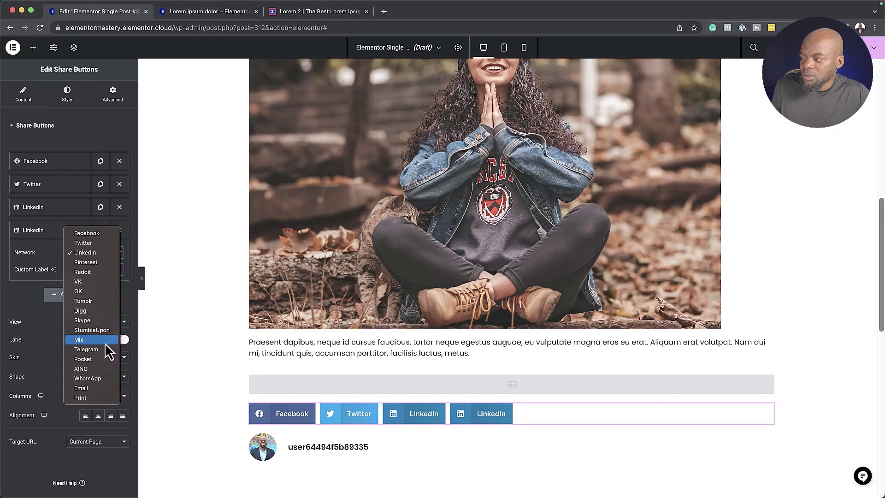
pyautogui.click(543, 425)
pyautogui.rightClick(770, 417)
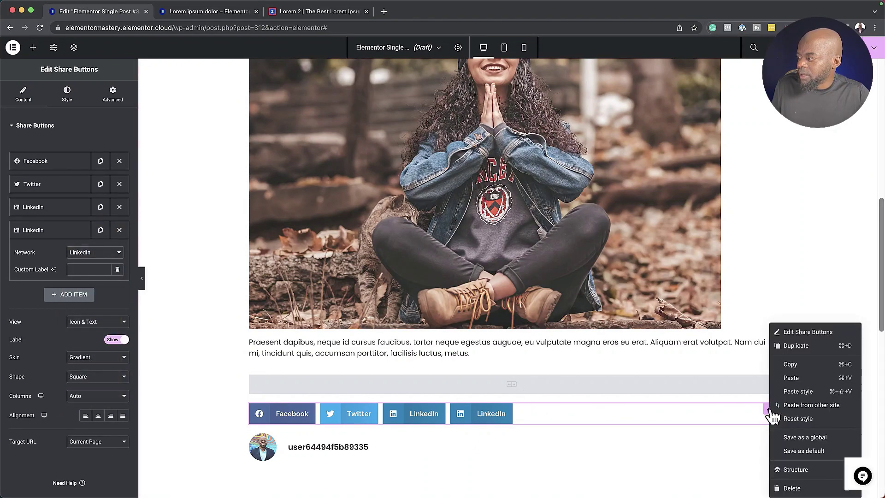
pyautogui.click(809, 489)
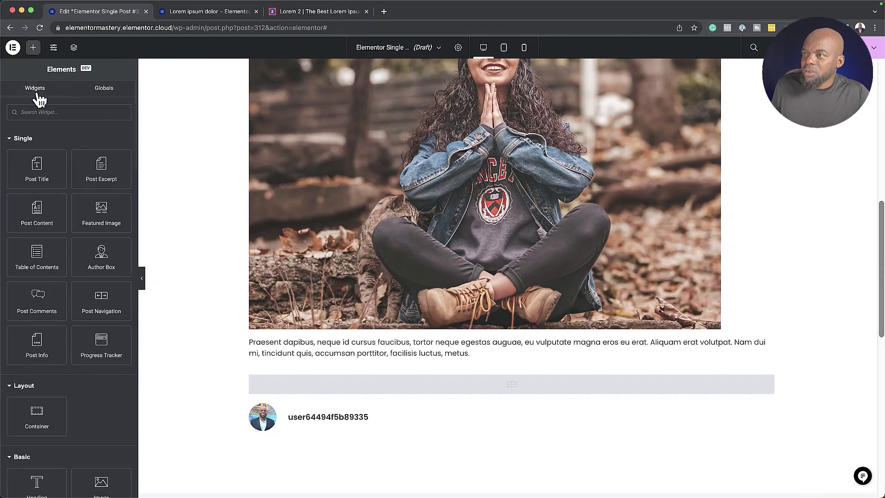
# Find the Social Icons widget by searching for "soc", add it and move it between the post content and the post navigation
pyautogui.click(32, 112)
pyautogui.write('s')
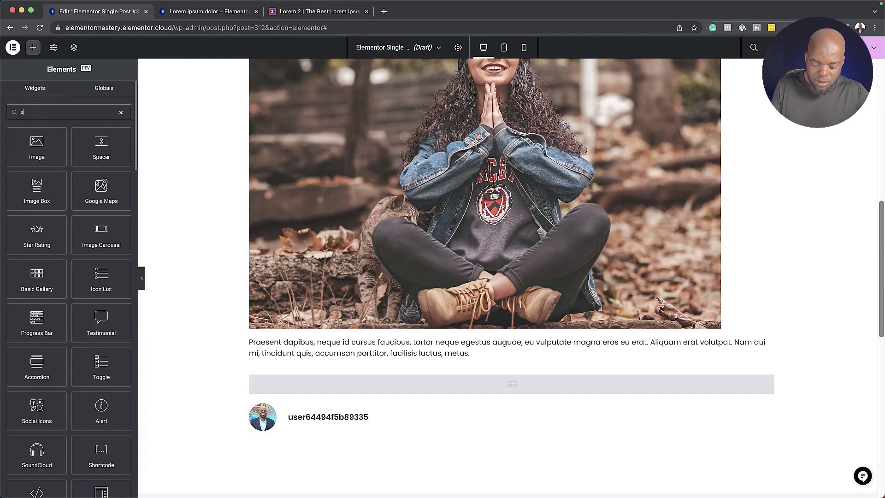
pyautogui.write('o')
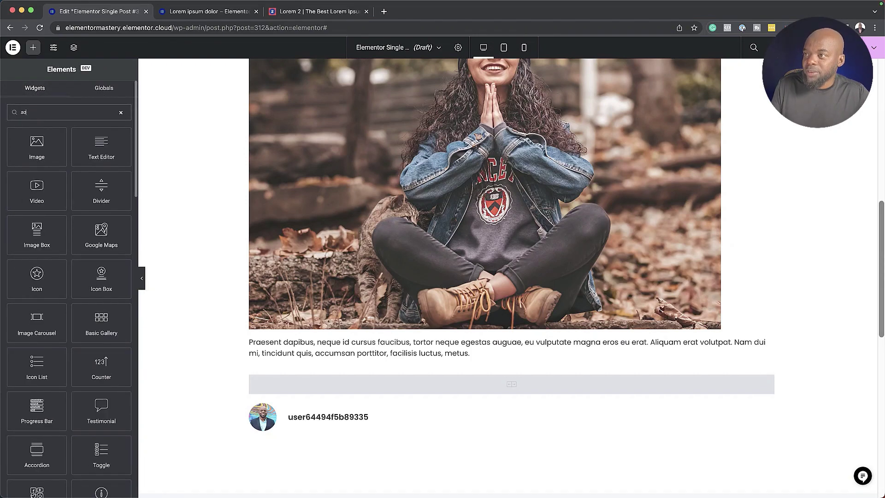
pyautogui.write('c')
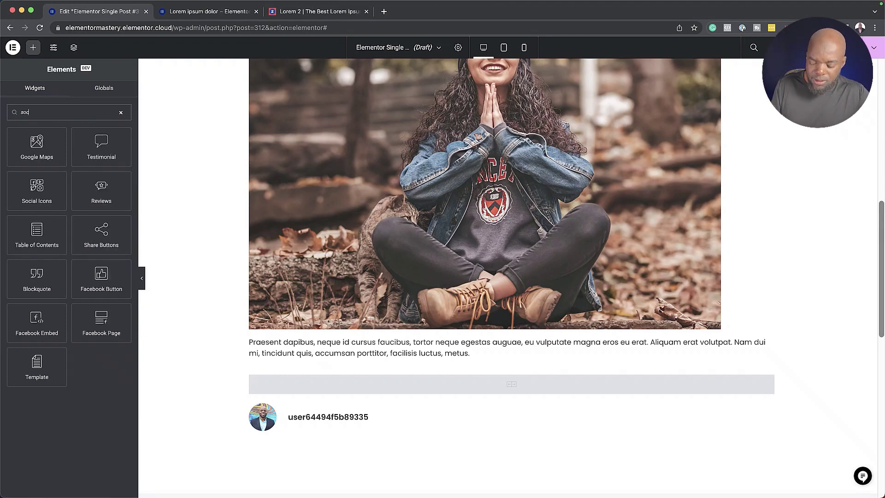
pyautogui.click(37, 147)
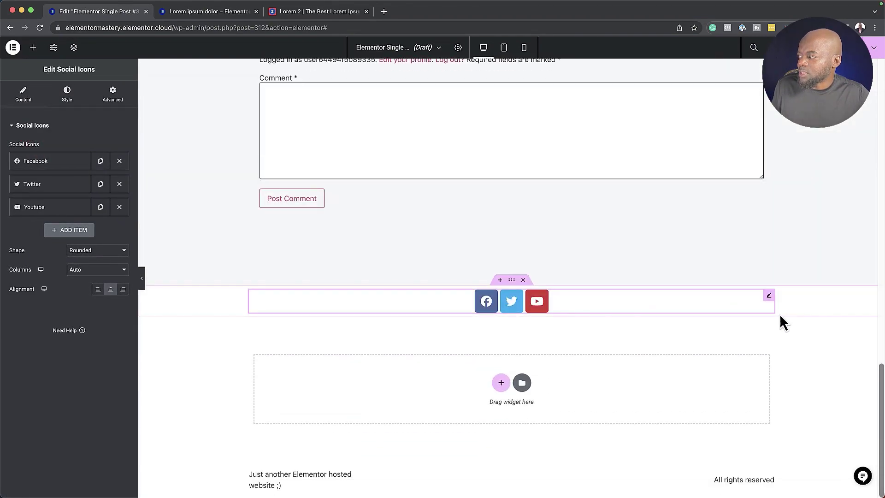
pyautogui.moveTo(776, 302); pyautogui.dragTo(496, 82)
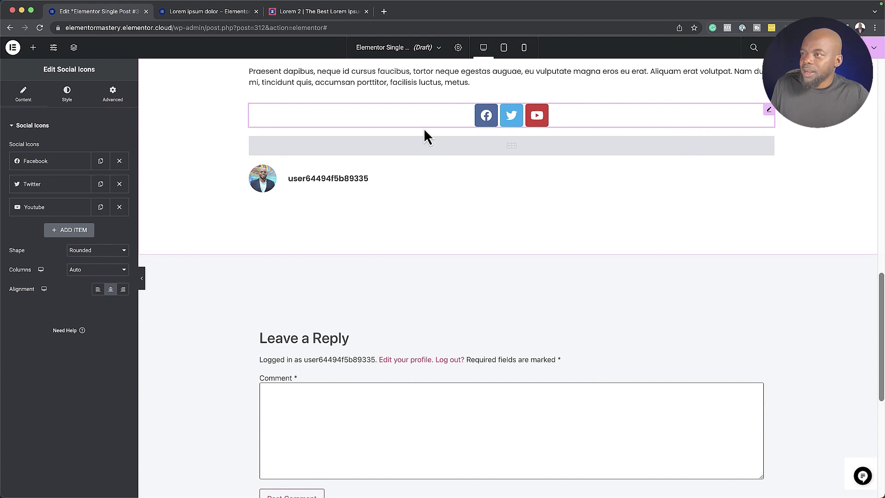
# Align the social icons to the left and add a Spotify icon after the YouTube one
pyautogui.click(68, 92)
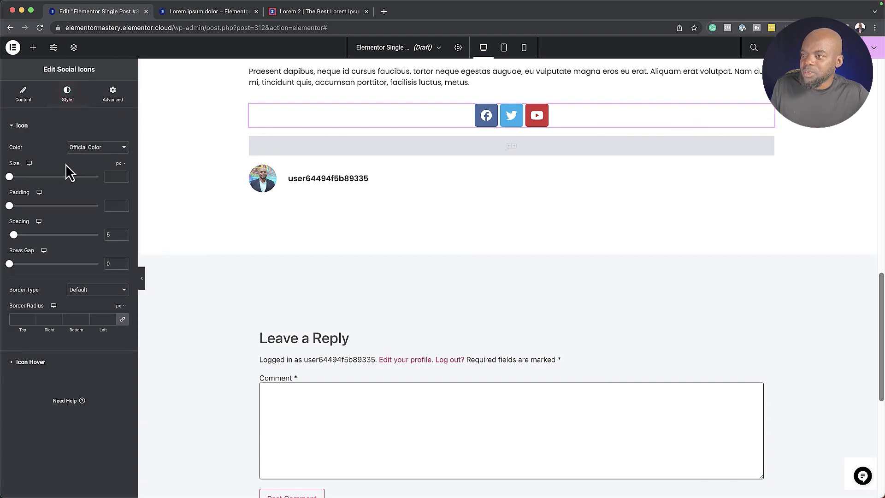
pyautogui.click(28, 93)
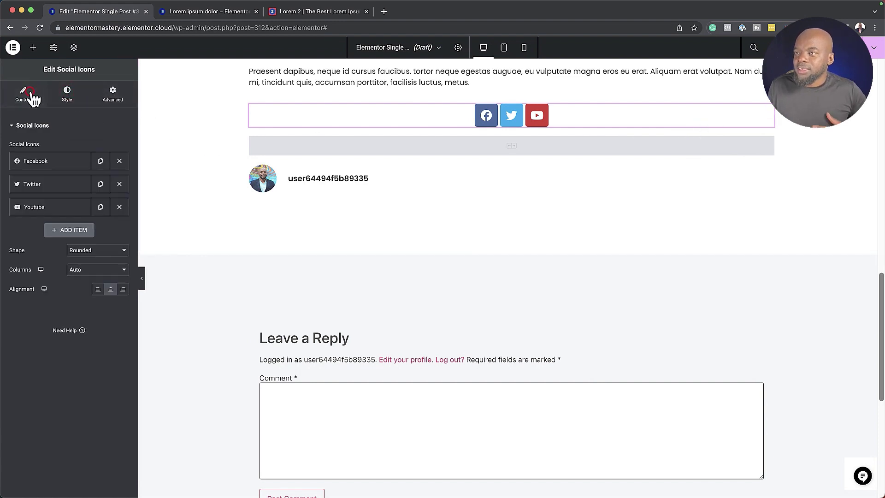
pyautogui.click(98, 289)
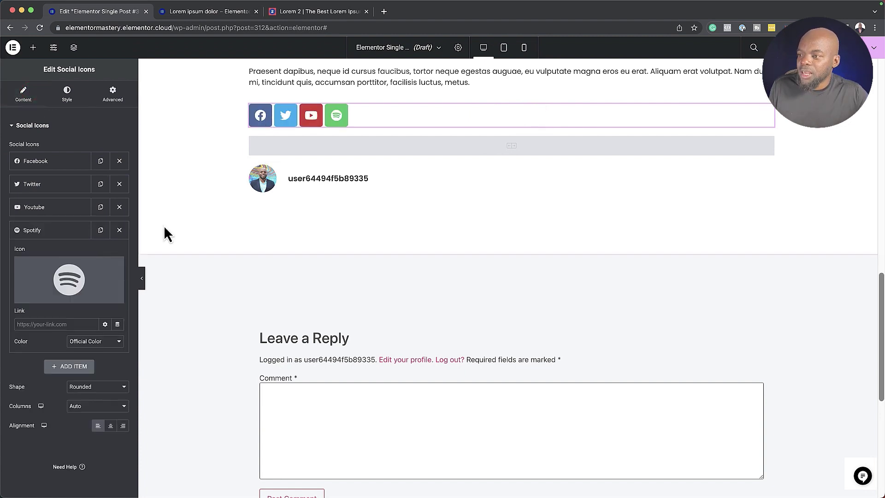
# Set the social icons' size to 14 px, padding to 0.5, spacing to 6 and rows gap to 4
pyautogui.click(74, 96)
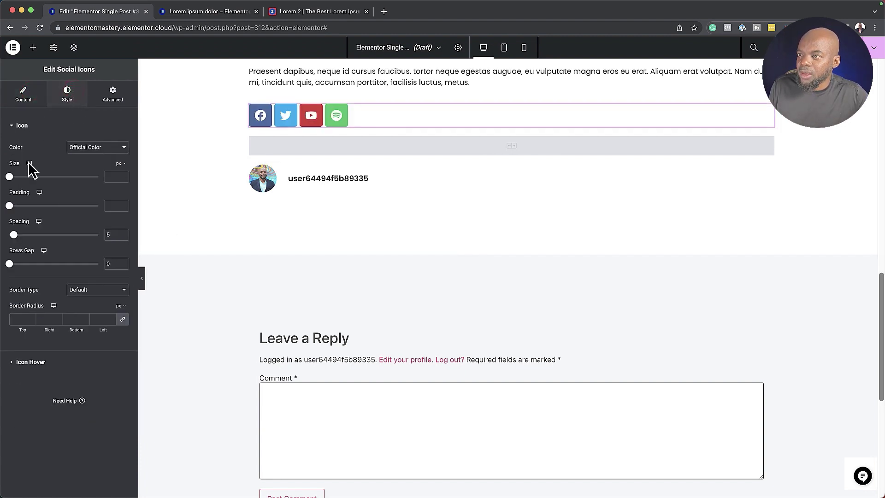
pyautogui.moveTo(10, 176); pyautogui.dragTo(19, 206)
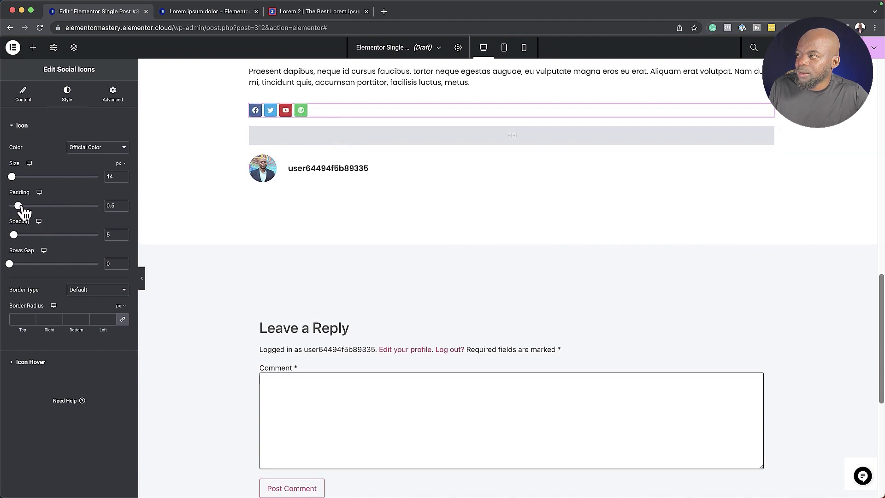
pyautogui.moveTo(15, 236); pyautogui.dragTo(16, 236)
pyautogui.scroll(3, 418, 277)
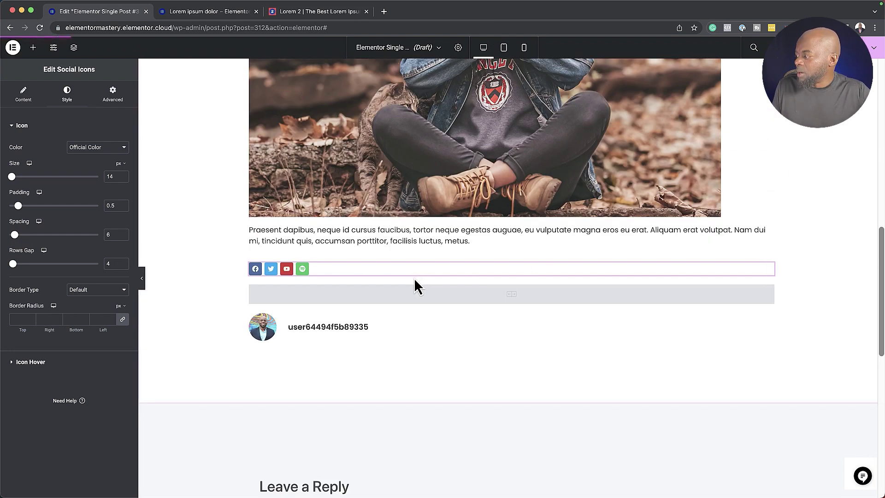
# Publish the Single Post template with a display condition that includes Posts
pyautogui.click(845, 48)
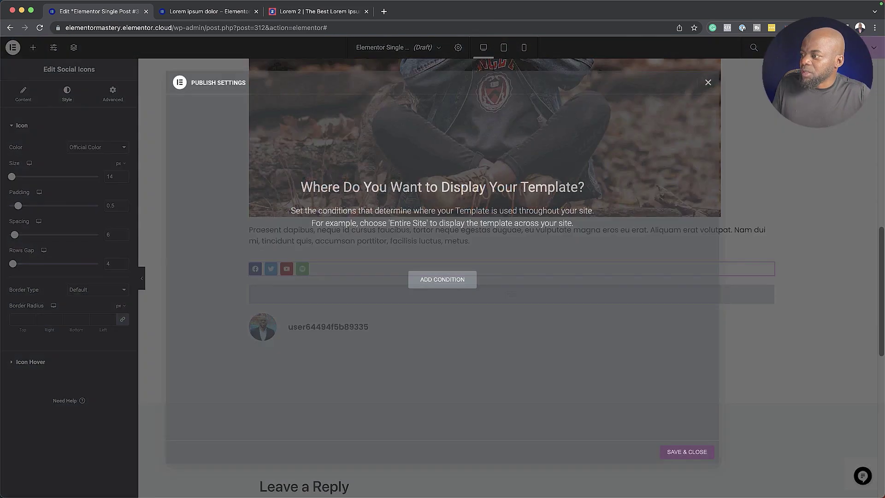
pyautogui.click(442, 292)
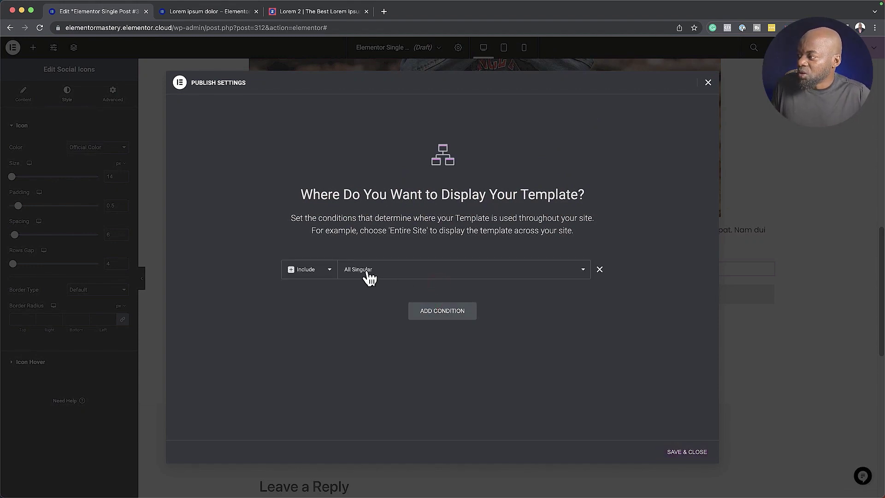
pyautogui.click(394, 273)
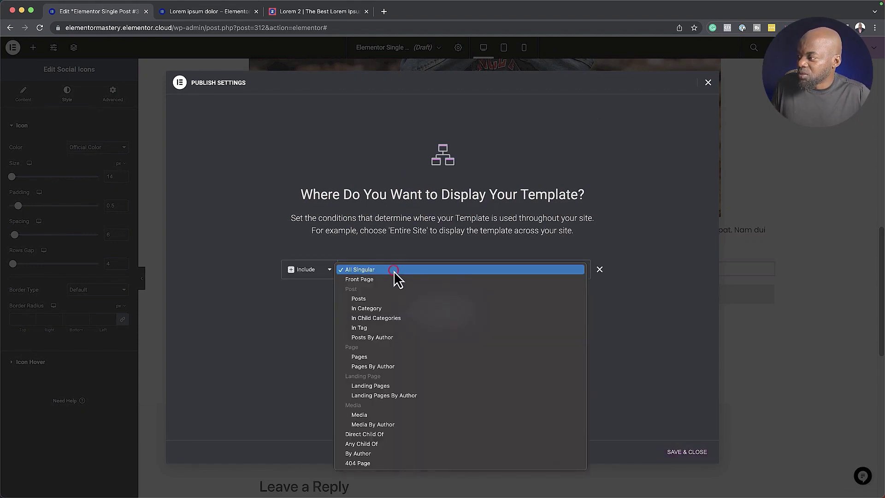
pyautogui.click(385, 297)
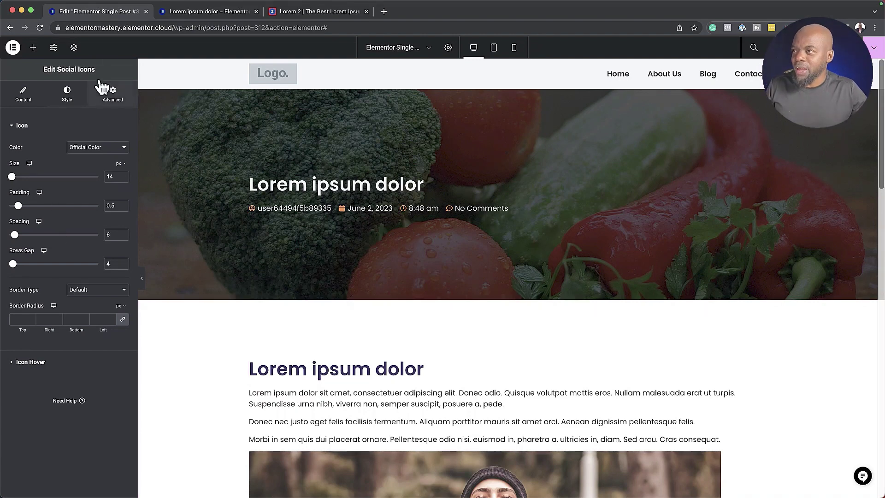
# Exit to WordPress and open the Home page from the pages list for editing with Elementor
pyautogui.click(13, 47)
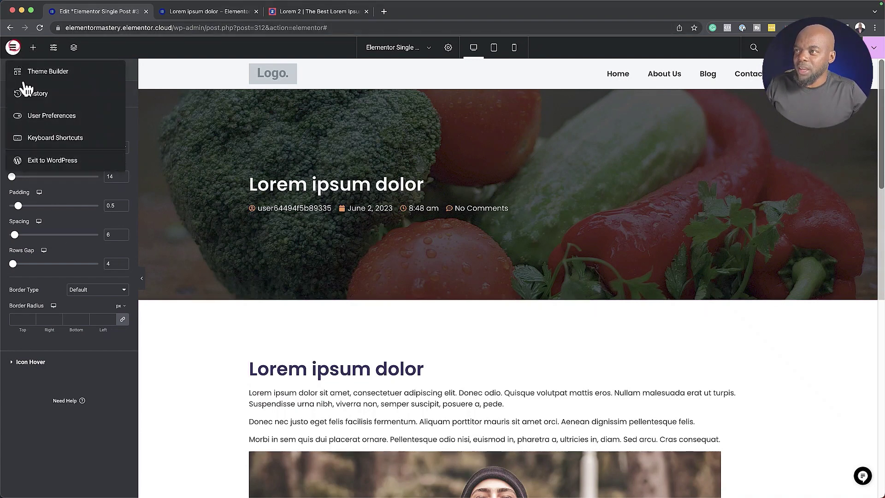
pyautogui.click(39, 160)
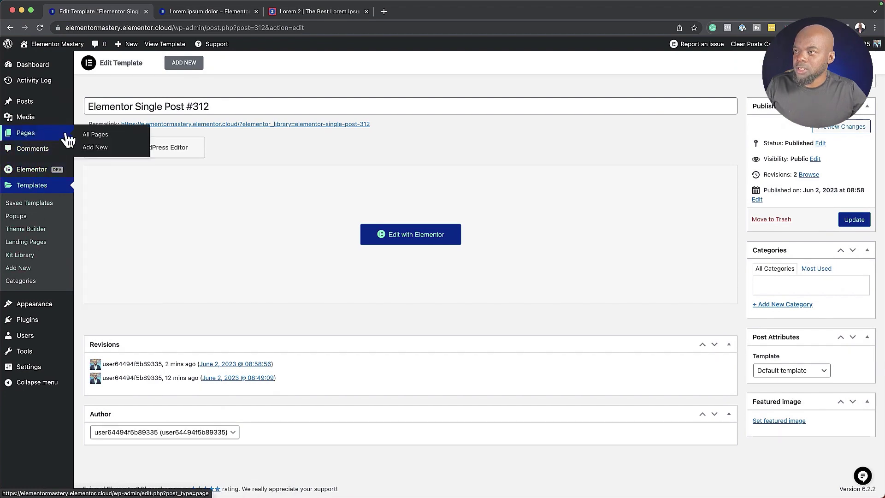
pyautogui.click(91, 135)
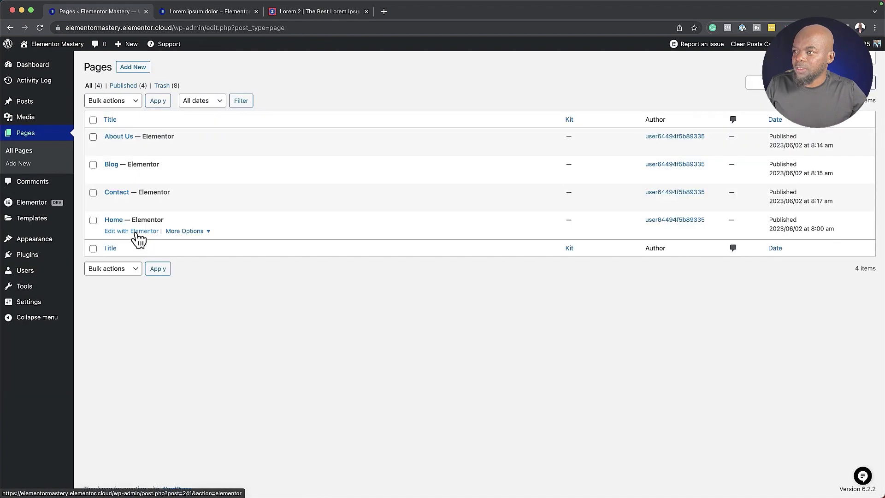
pyautogui.click(136, 232)
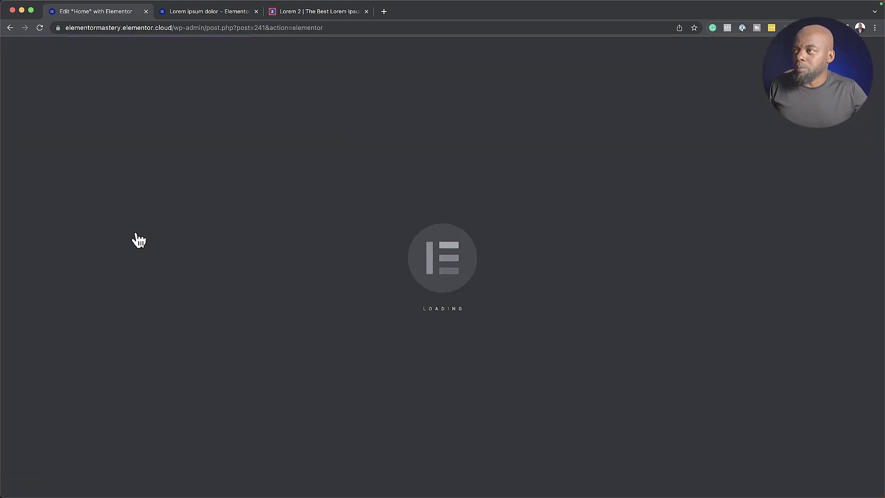
# Add a single column-direction container below the gym image section of the Home page
pyautogui.scroll(-8, 236, 310)
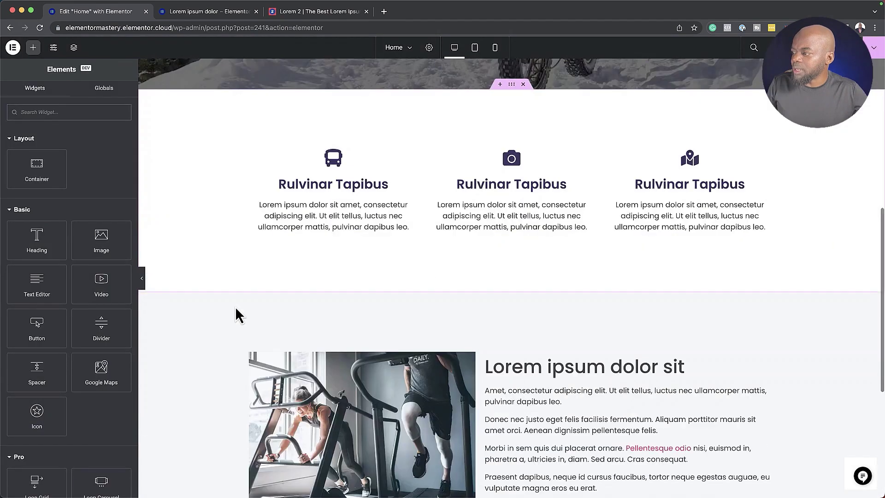
pyautogui.scroll(-3, 236, 309)
pyautogui.scroll(-5, 313, 335)
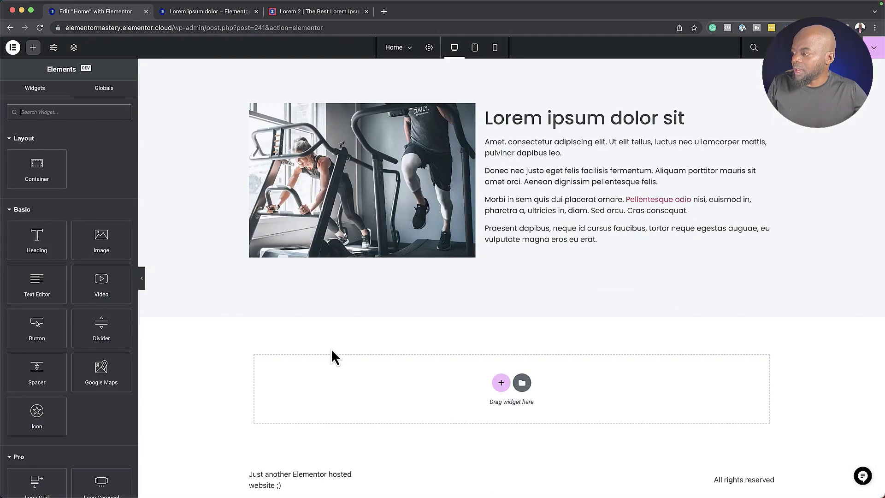
pyautogui.click(500, 383)
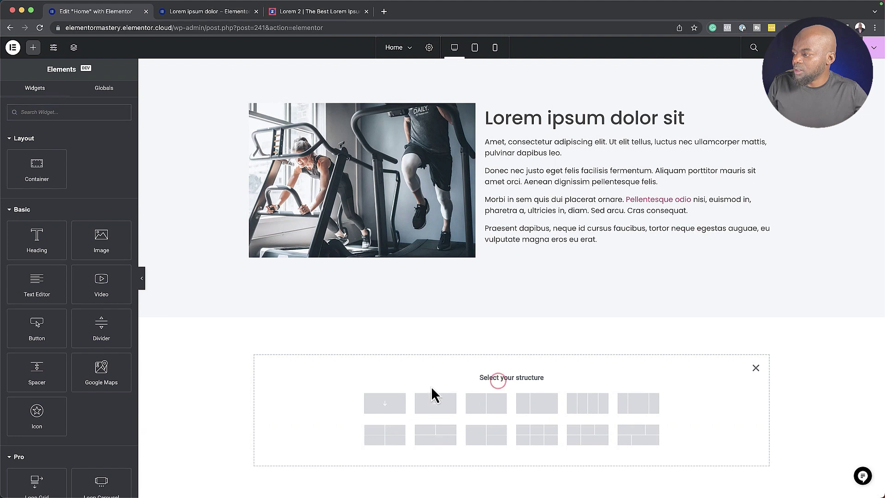
pyautogui.click(397, 402)
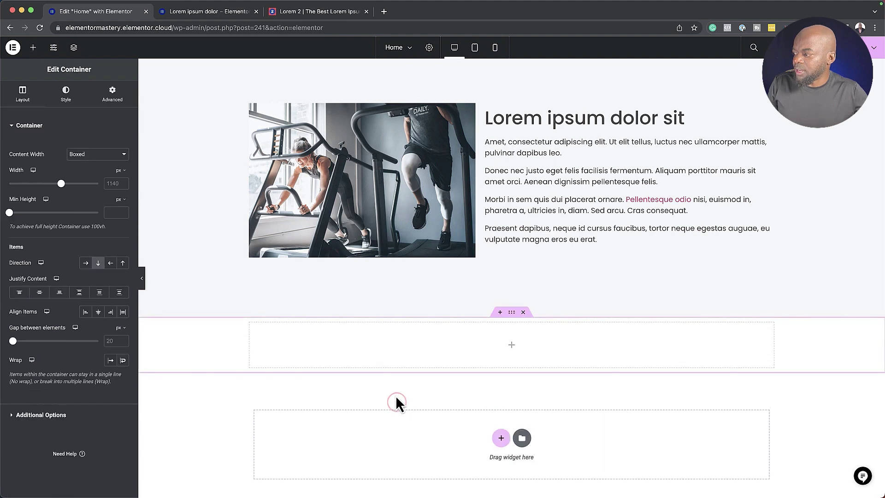
# Find the Loop Grid widget by searching for "loo" and place it in the new container
pyautogui.click(33, 47)
pyautogui.click(46, 112)
pyautogui.write('loo')
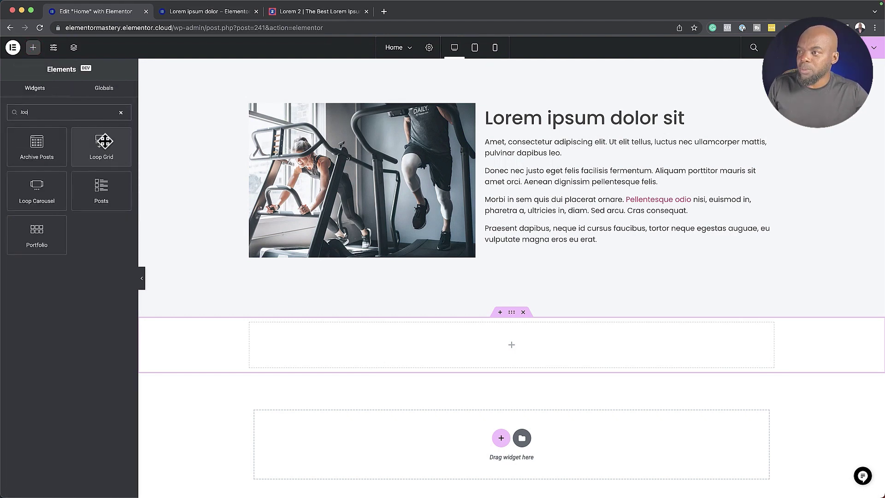
pyautogui.moveTo(104, 141); pyautogui.dragTo(342, 341)
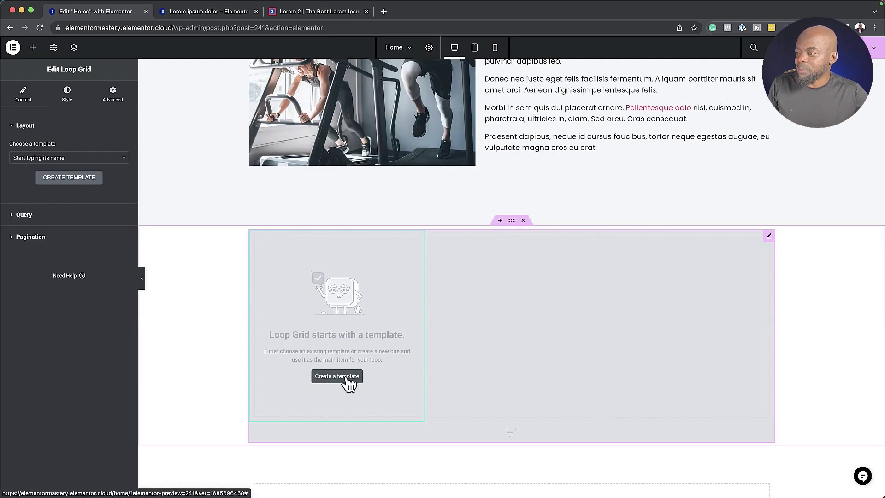
# Create a new loop item template from the Loop Grid, saving the page changes, and add a column-direction container to it
pyautogui.click(345, 377)
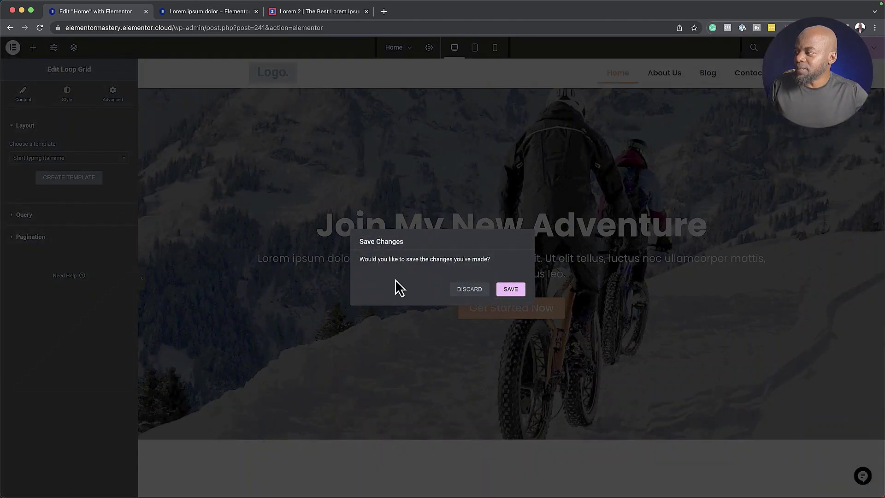
pyautogui.click(511, 289)
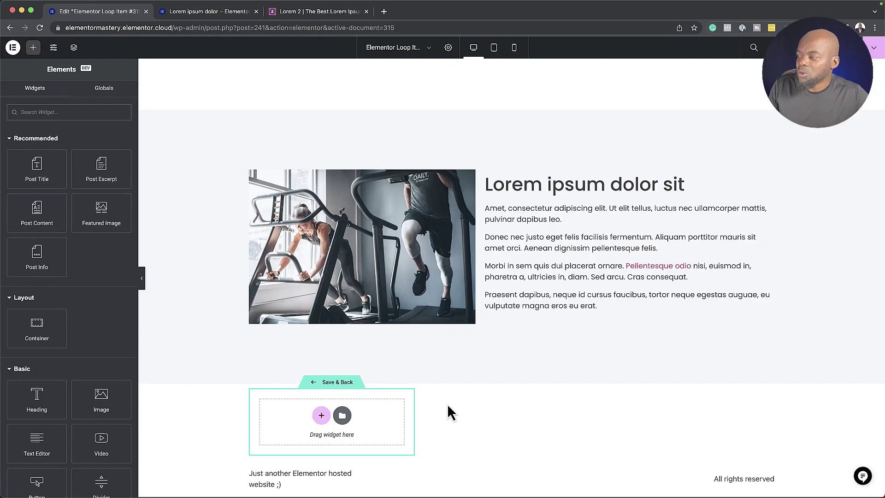
pyautogui.click(322, 415)
pyautogui.scroll(-3, 515, 408)
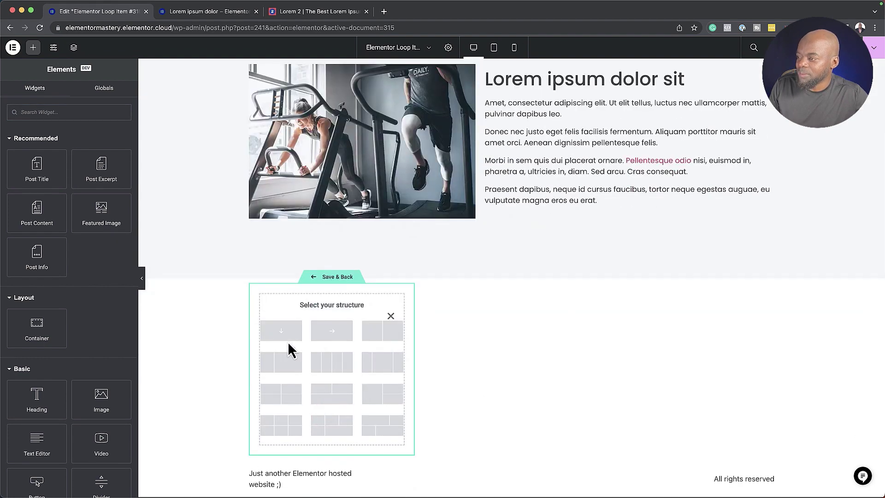
pyautogui.click(286, 332)
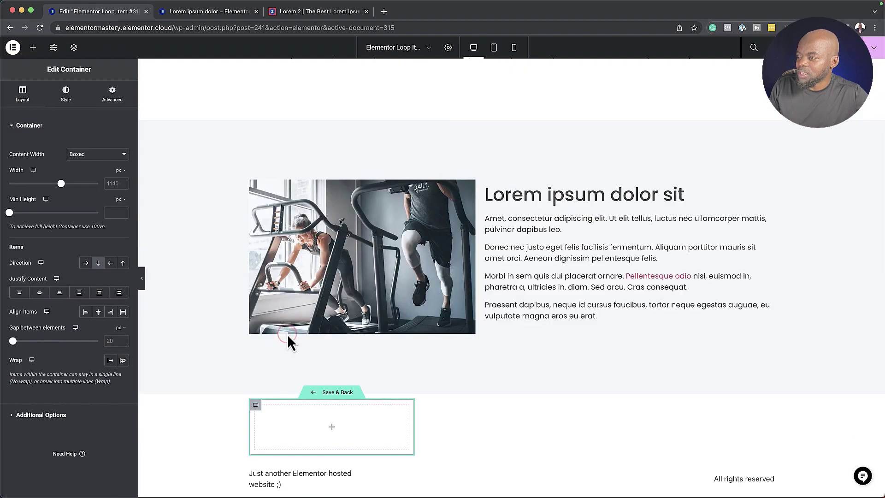
# Add a Featured Image widget to the loop item container and a Post Title widget below it
pyautogui.click(332, 428)
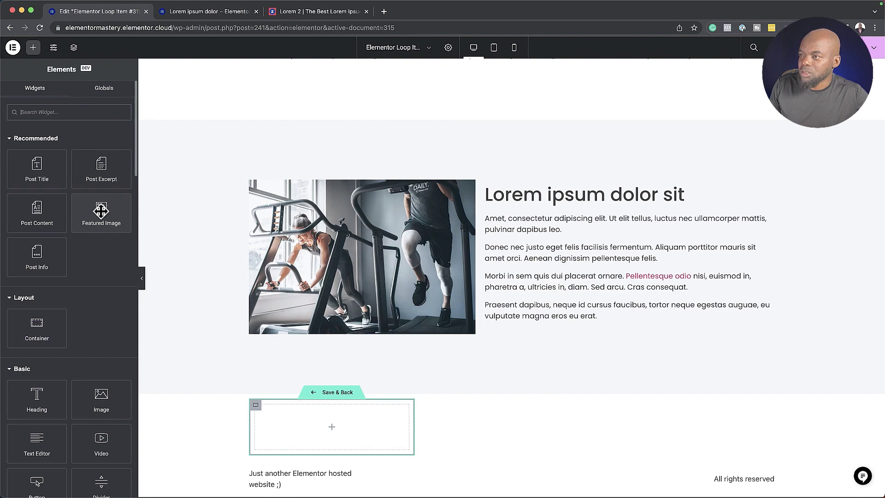
pyautogui.moveTo(101, 210); pyautogui.dragTo(331, 426)
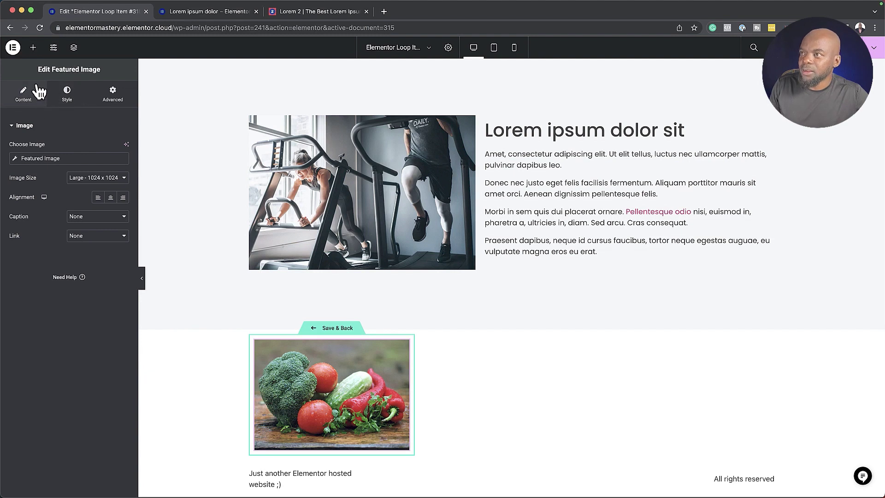
pyautogui.click(34, 48)
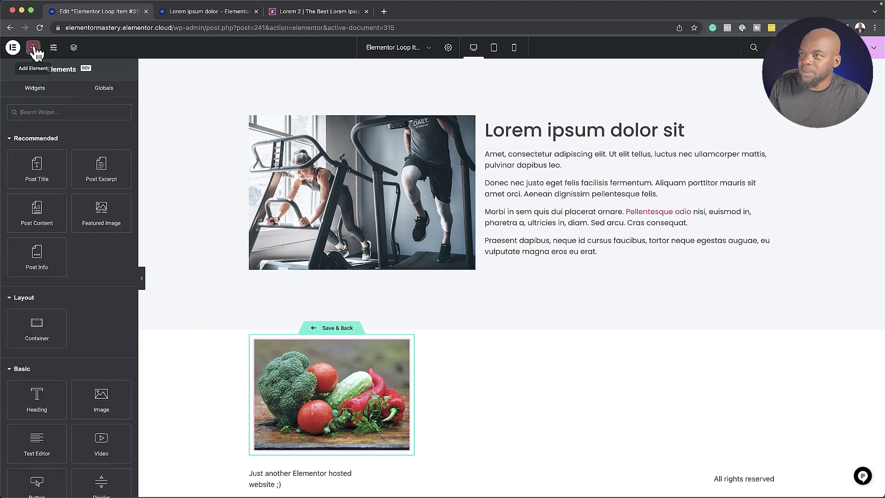
pyautogui.moveTo(37, 166); pyautogui.dragTo(331, 442)
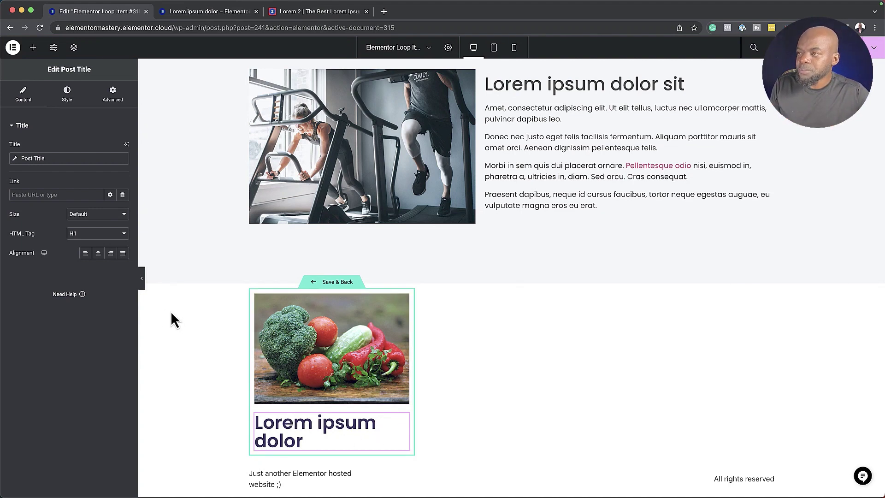
# Add a Post Info widget below the post title and set its text color to the global Text color
pyautogui.click(33, 48)
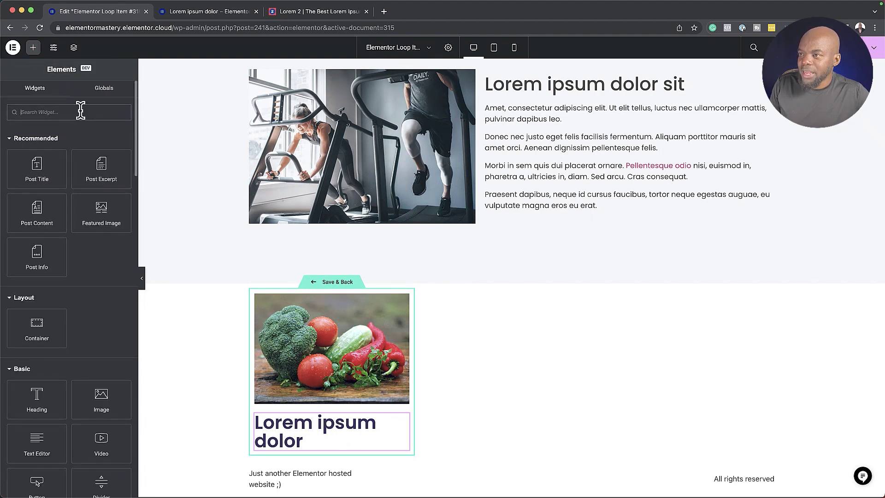
pyautogui.click(38, 254)
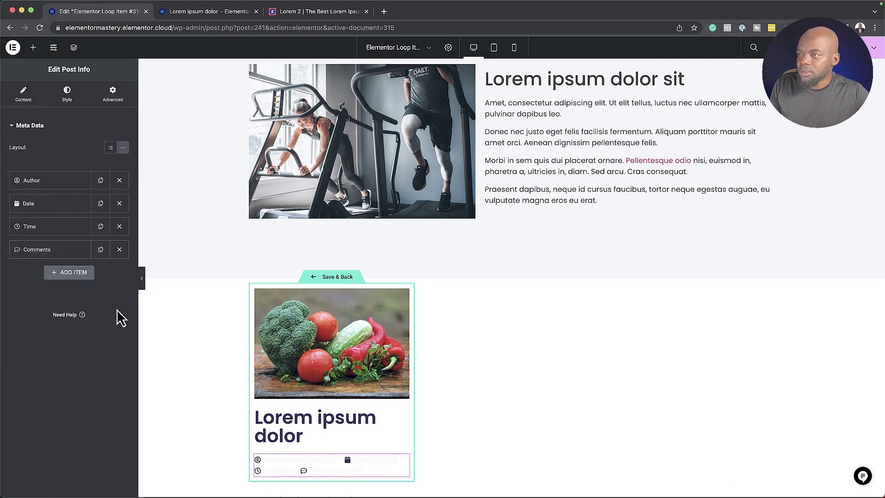
pyautogui.click(74, 98)
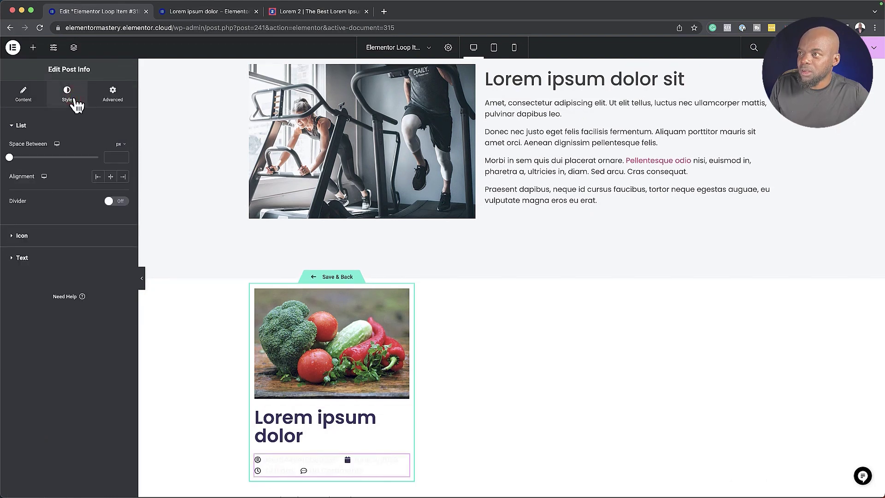
pyautogui.click(30, 257)
pyautogui.click(110, 220)
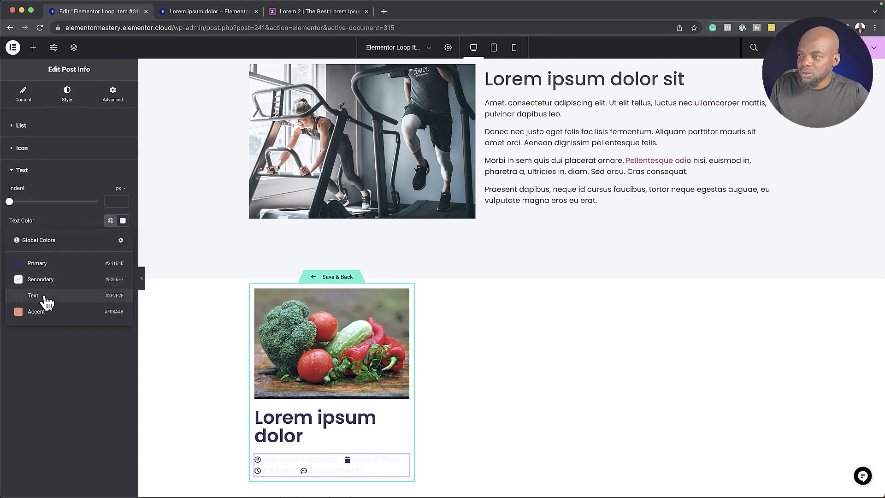
pyautogui.click(42, 297)
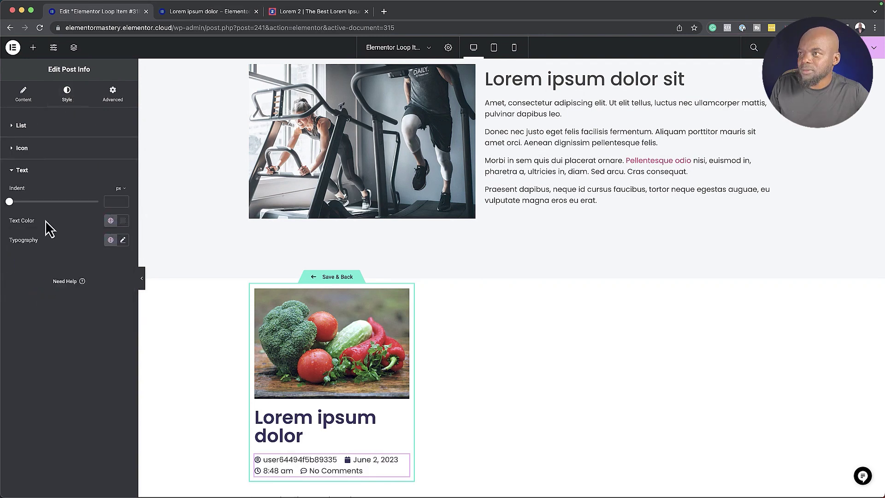
# Remove the Author and Time items from the Post Info metadata
pyautogui.click(26, 96)
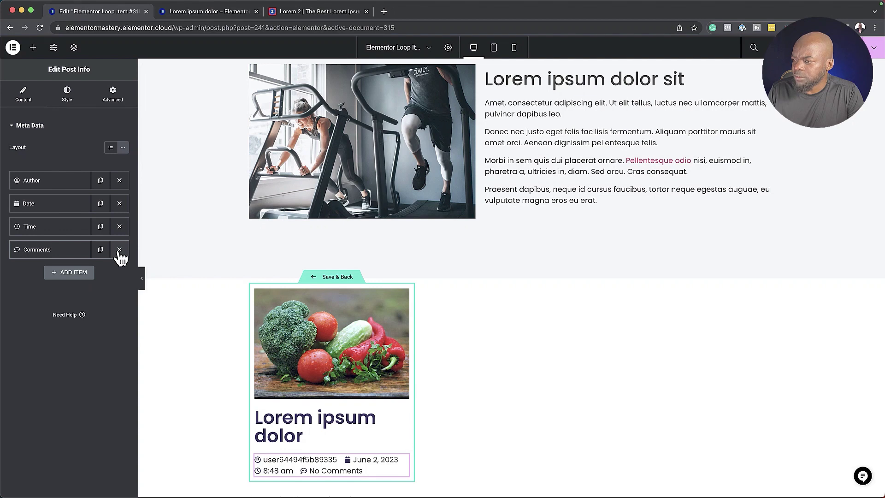
pyautogui.click(119, 181)
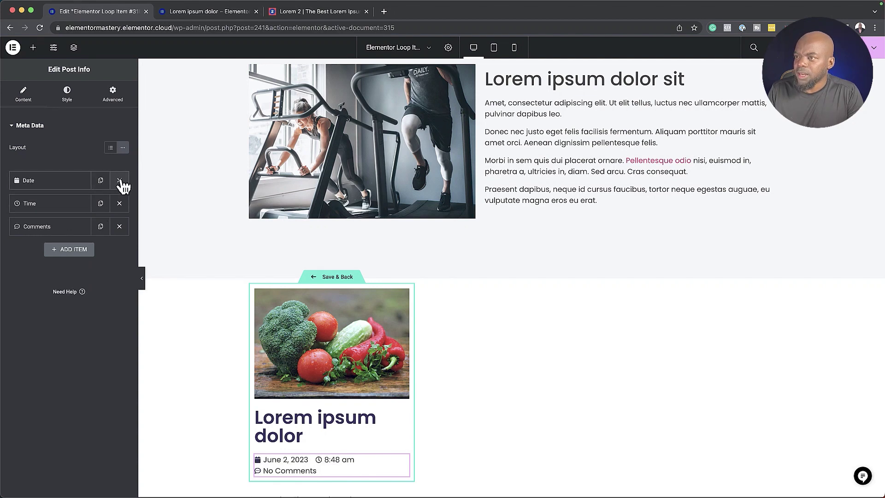
pyautogui.click(119, 203)
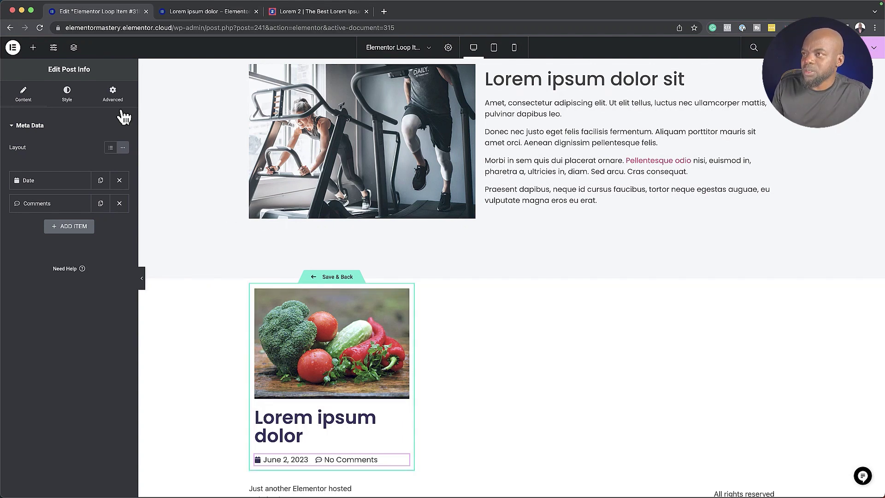
# Place a Post Excerpt widget between the post title and the post info
pyautogui.click(35, 50)
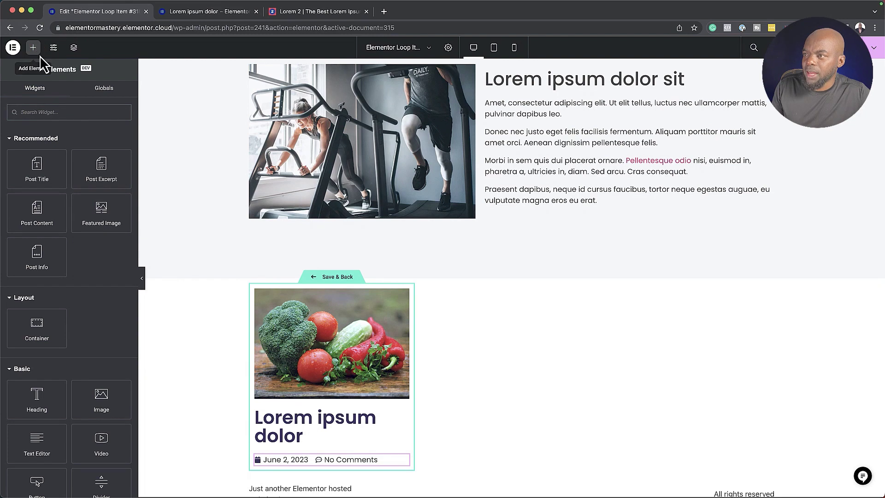
pyautogui.moveTo(104, 169); pyautogui.dragTo(320, 442)
pyautogui.scroll(-1, 348, 422)
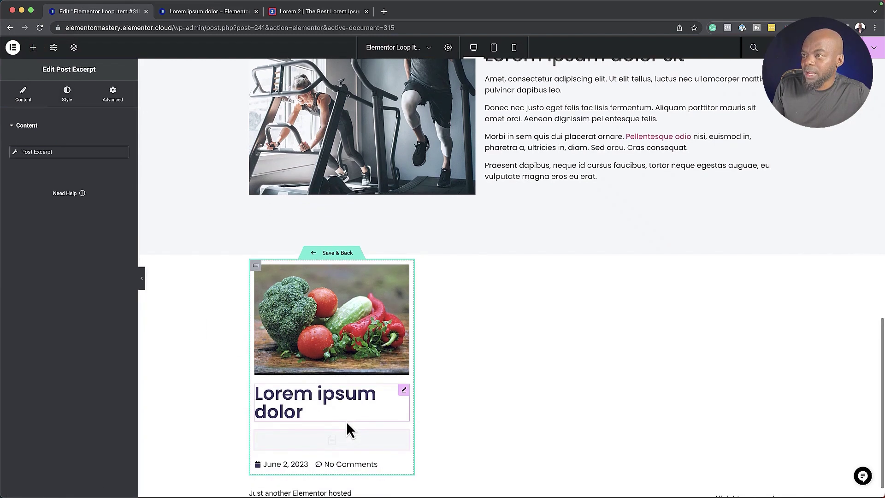
pyautogui.scroll(-1, 249, 372)
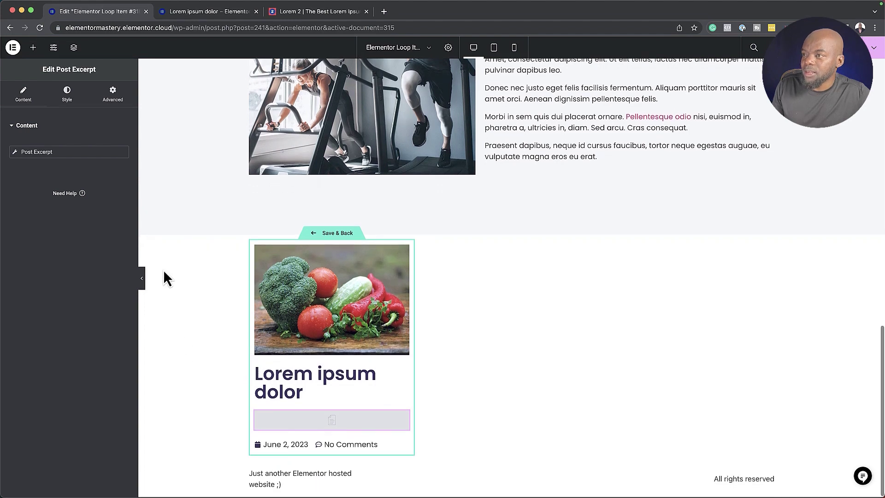
# Set the post excerpt's length to 80 in its dynamic content settings
pyautogui.click(16, 153)
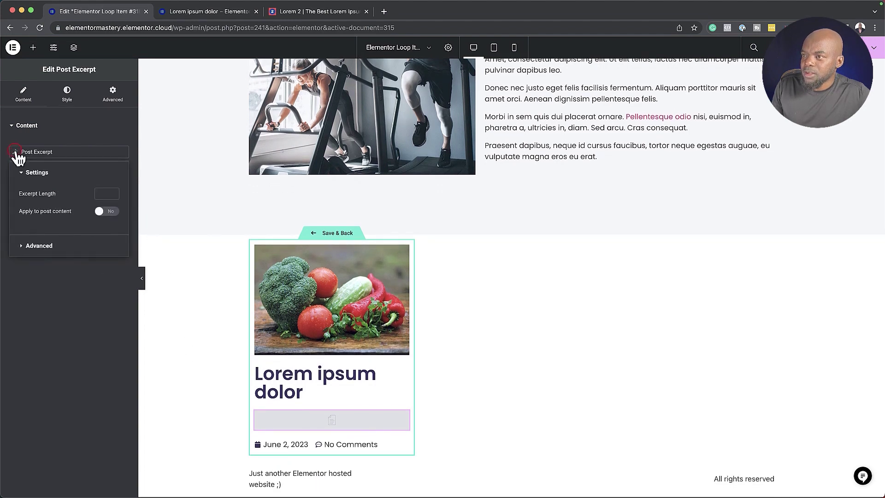
pyautogui.click(103, 193)
pyautogui.write('80')
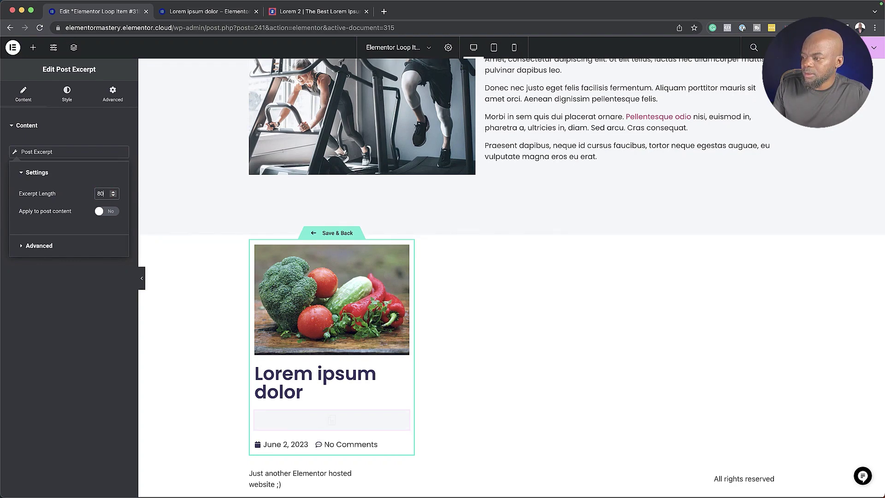
# Apply the excerpt to the post content and set the excerpt length to 40
pyautogui.click(107, 211)
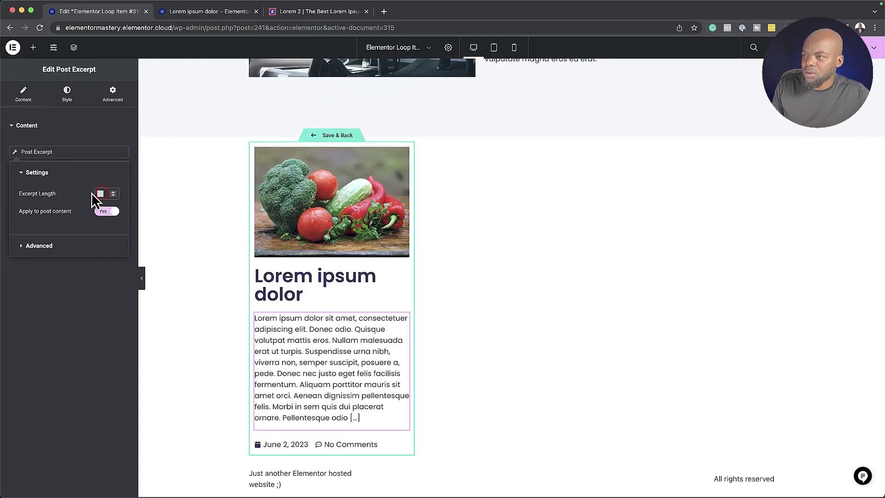
pyautogui.write('40')
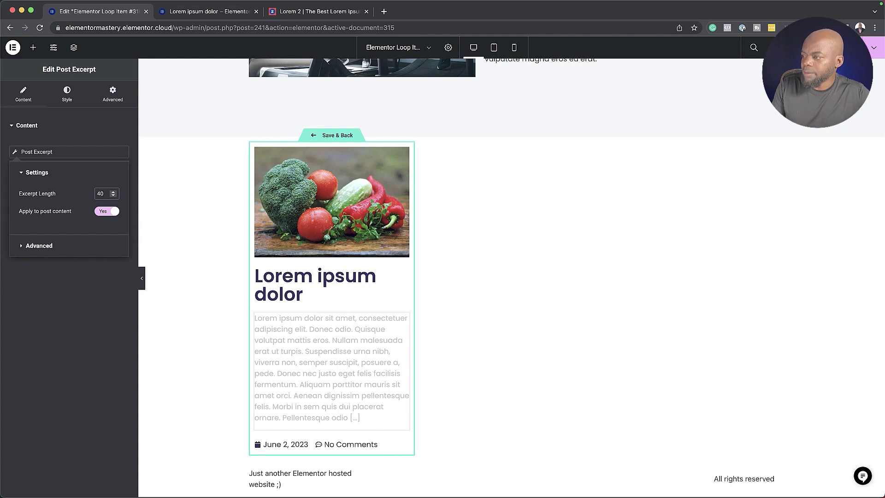
# Set the post title's font size to 2 em for desktop in its typography
pyautogui.click(406, 368)
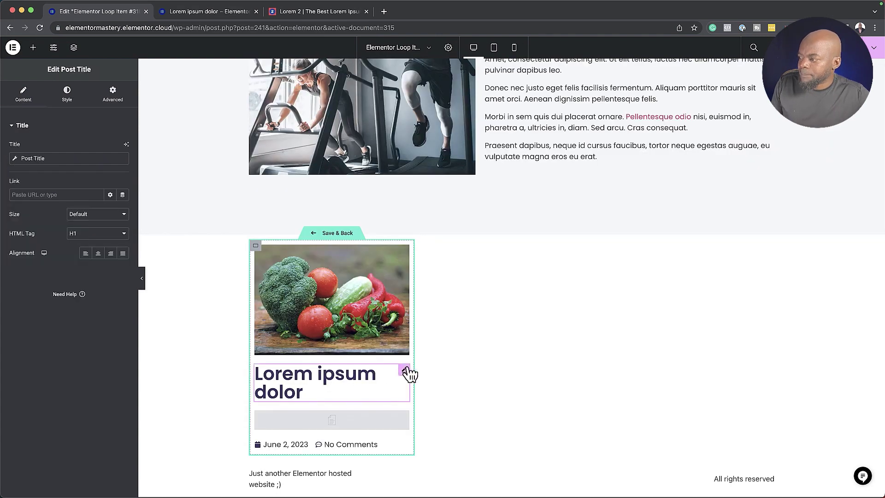
pyautogui.click(68, 96)
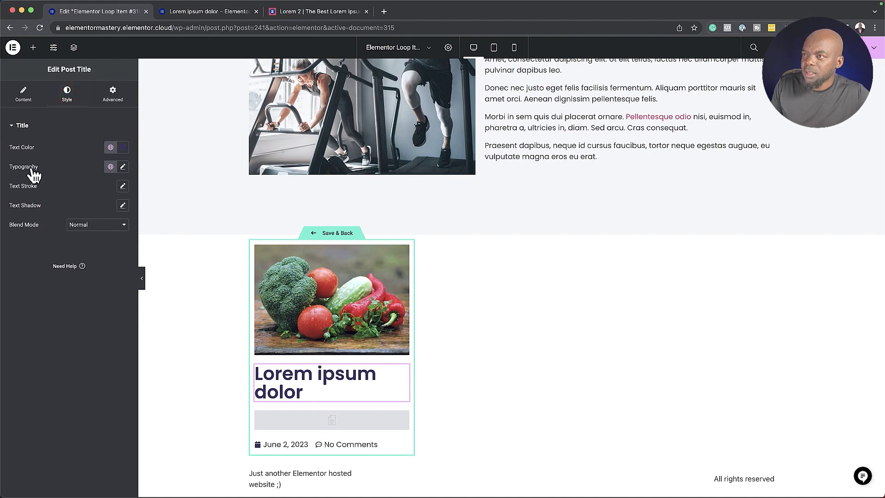
pyautogui.click(123, 168)
pyautogui.moveTo(18, 239); pyautogui.dragTo(29, 241)
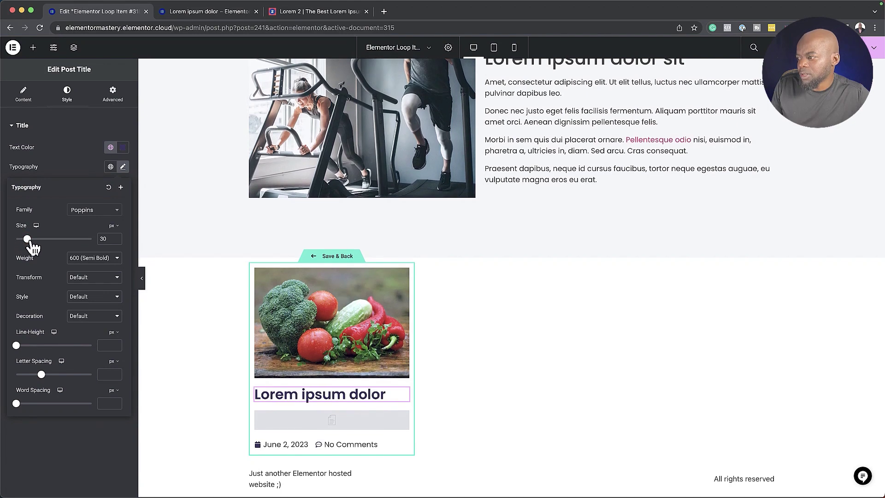
pyautogui.click(115, 225)
pyautogui.click(113, 236)
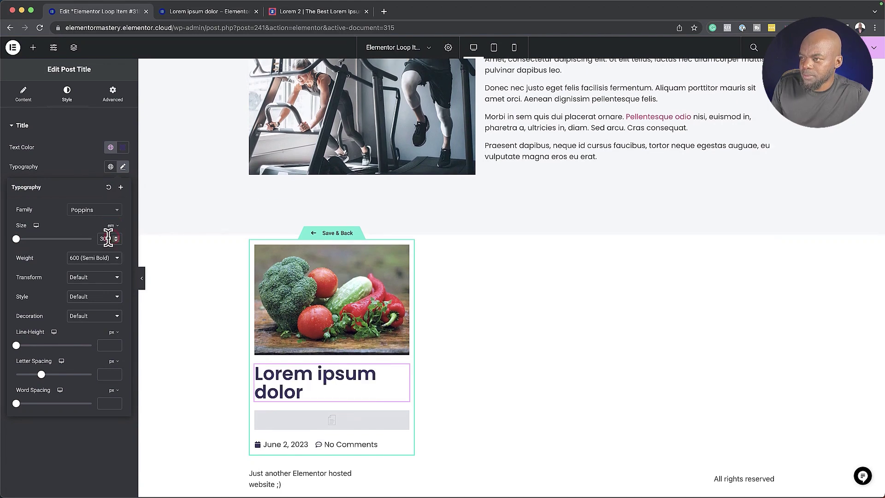
pyautogui.write('2')
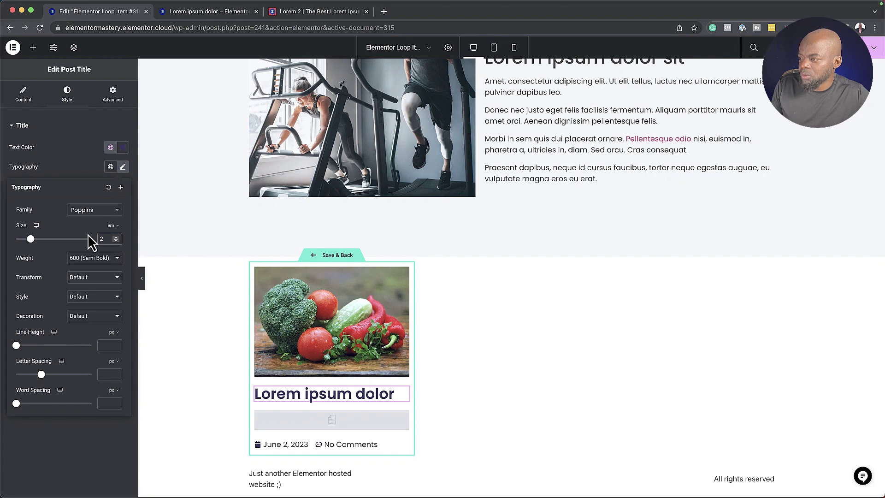
# Set the post title's font size to 1.8 em for tablet
pyautogui.click(36, 238)
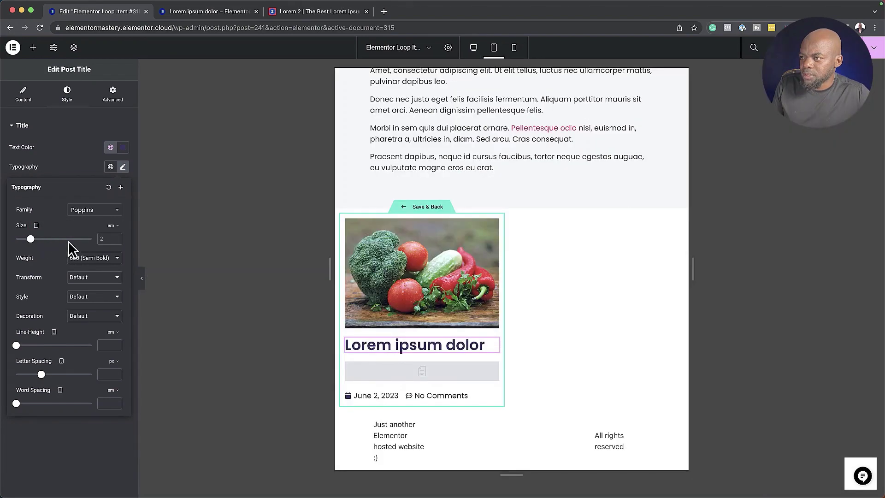
pyautogui.click(116, 240)
pyautogui.write('1.2')
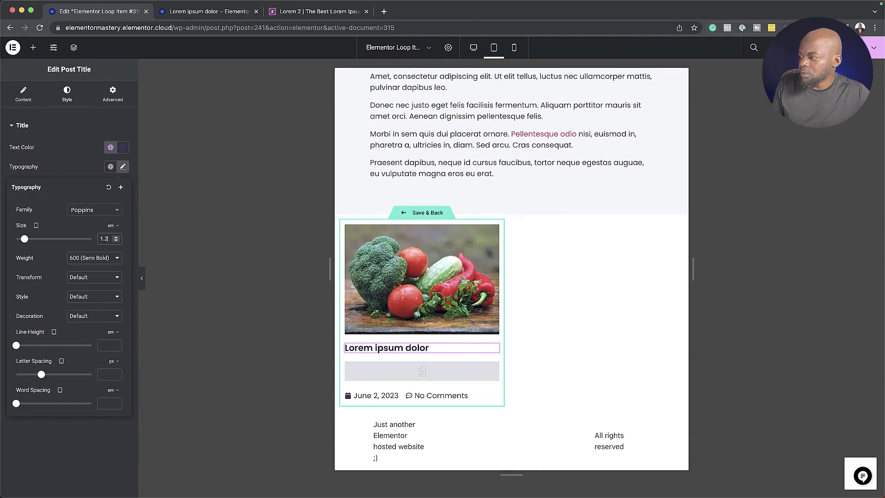
pyautogui.press('BackSpace')
pyautogui.write('8')
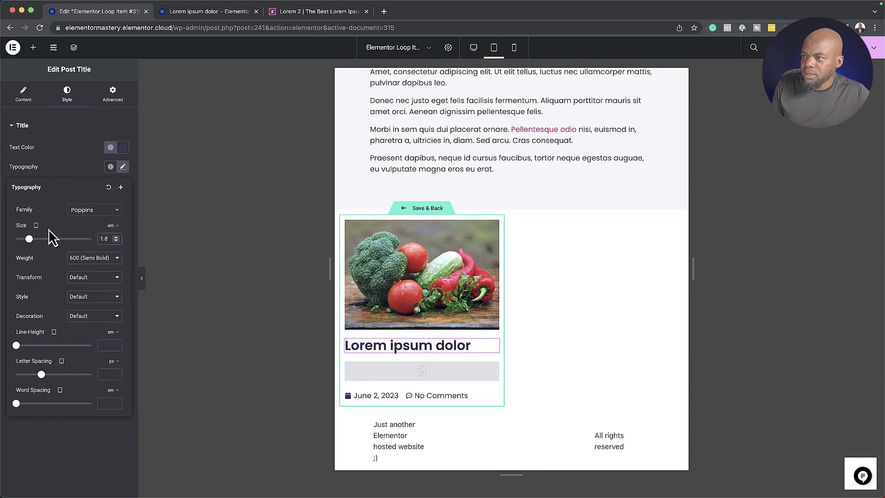
# Set the post title's font size to 1.4 em for mobile and return to the desktop view
pyautogui.click(38, 253)
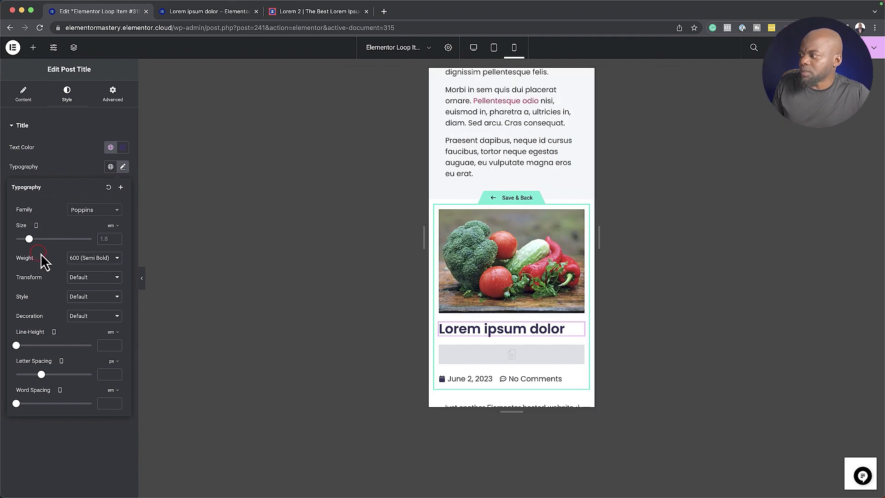
pyautogui.click(116, 239)
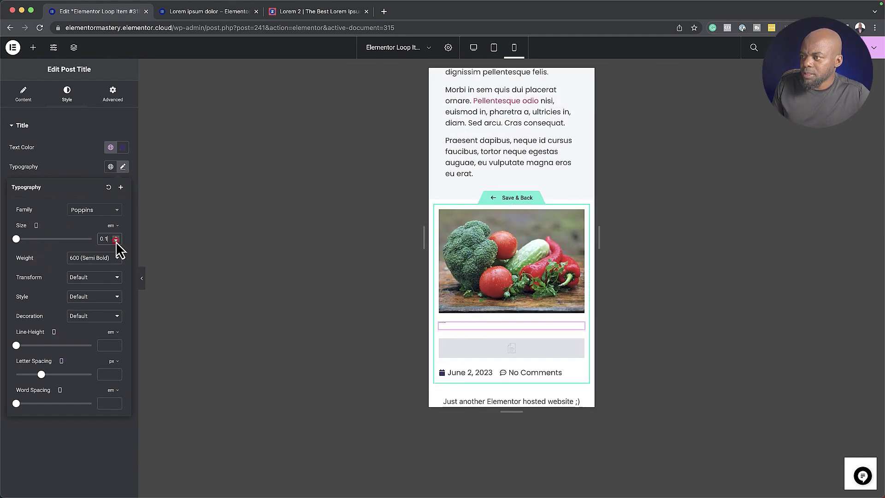
pyautogui.moveTo(110, 238); pyautogui.dragTo(65, 231)
pyautogui.write('1.4')
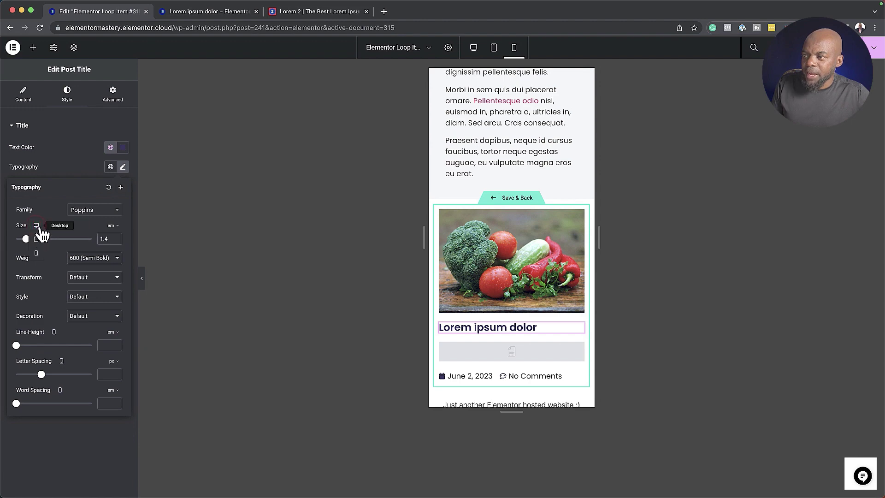
pyautogui.click(39, 231)
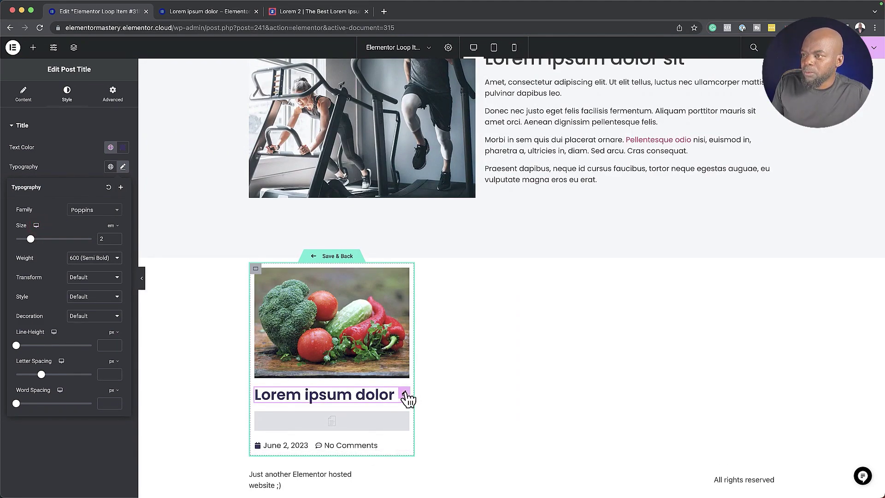
# Link the post title to the dynamic Post URL
pyautogui.click(406, 395)
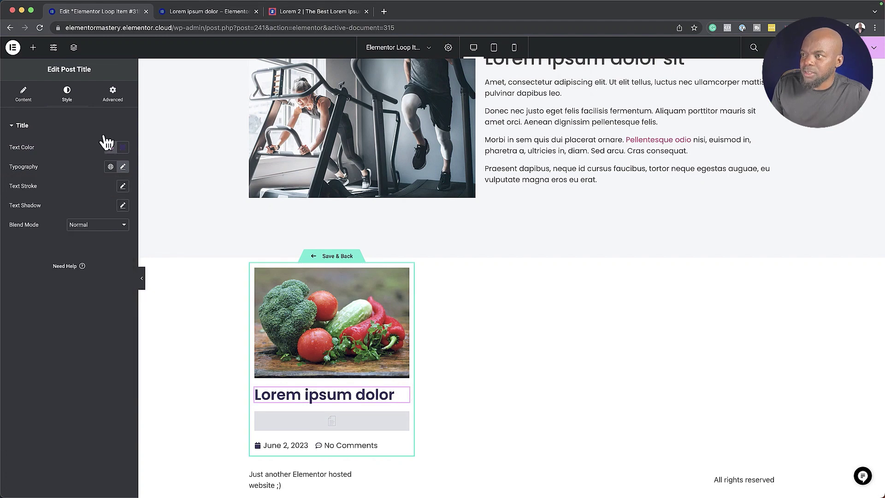
pyautogui.click(23, 94)
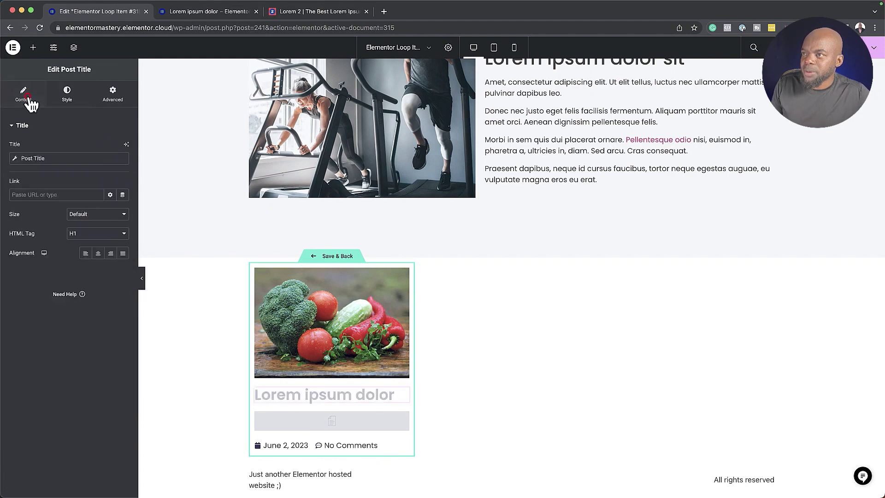
pyautogui.click(123, 195)
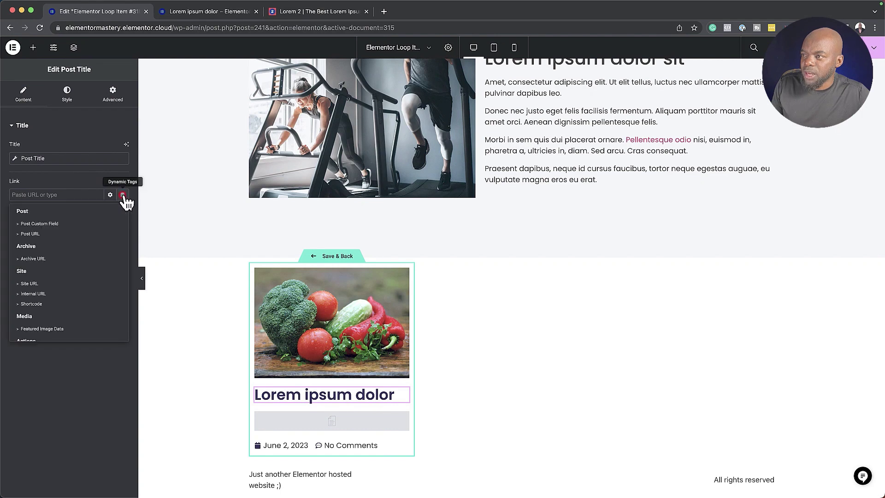
pyautogui.click(30, 234)
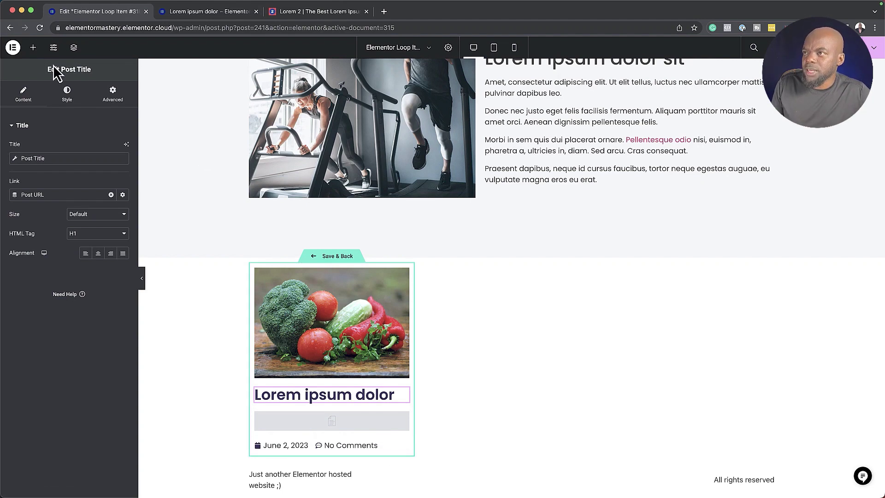
# Add a Button widget below the post info, with justified alignment and a link to the dynamic Post URL
pyautogui.click(33, 47)
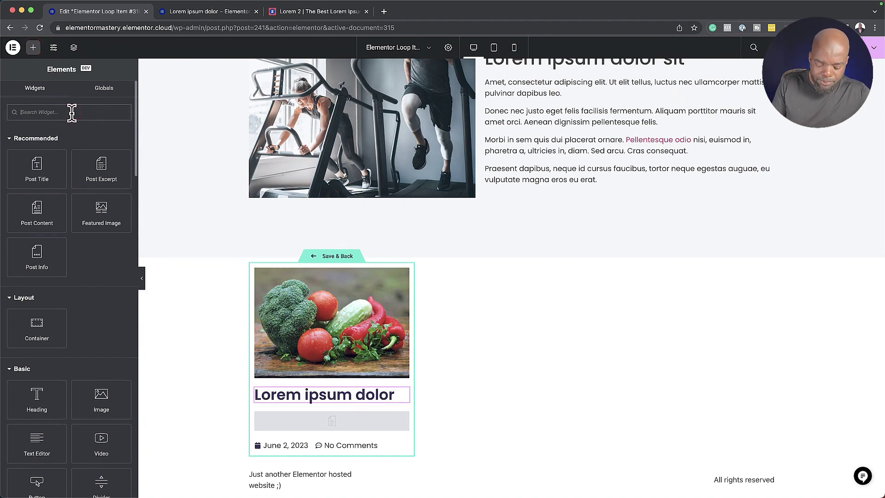
pyautogui.write('button')
pyautogui.moveTo(37, 147); pyautogui.dragTo(327, 448)
pyautogui.click(123, 217)
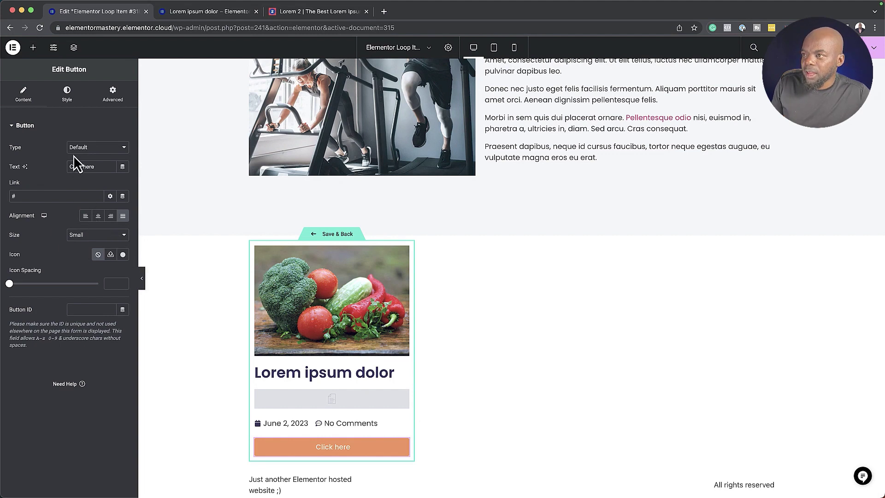
pyautogui.click(123, 196)
pyautogui.click(61, 235)
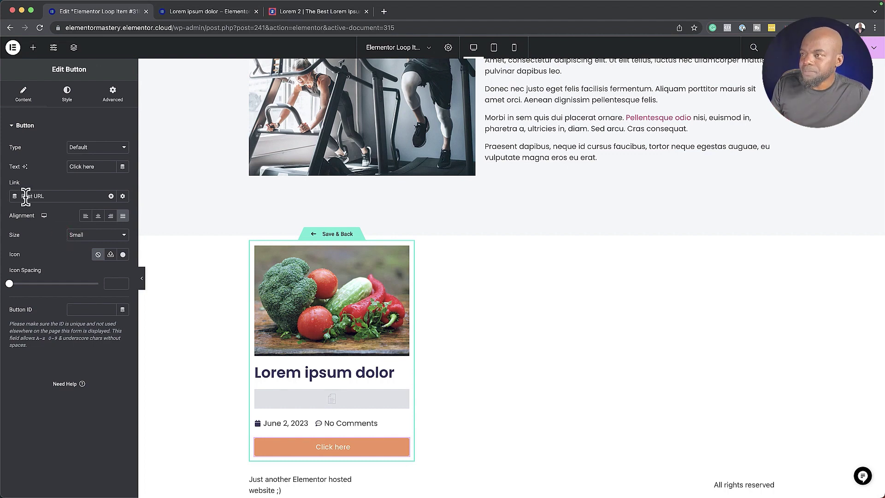
# Set the button's border radius to 2 px on all corners and its font size to 1 em
pyautogui.click(77, 102)
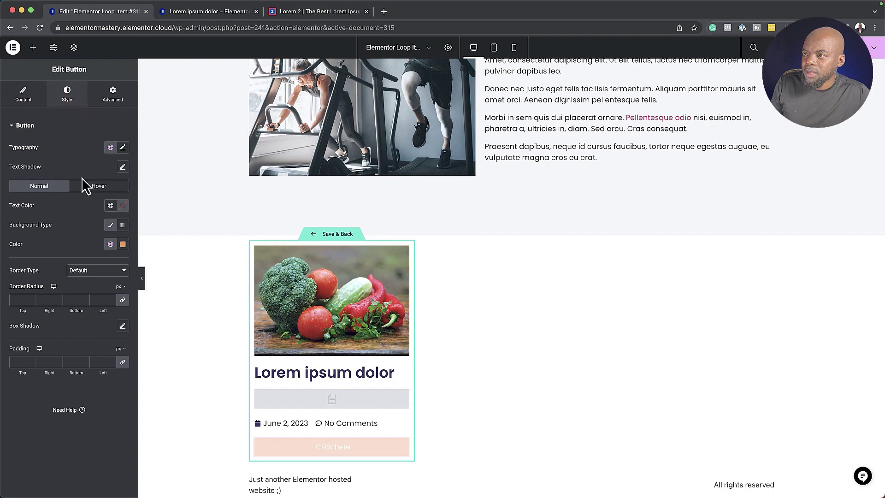
pyautogui.click(17, 298)
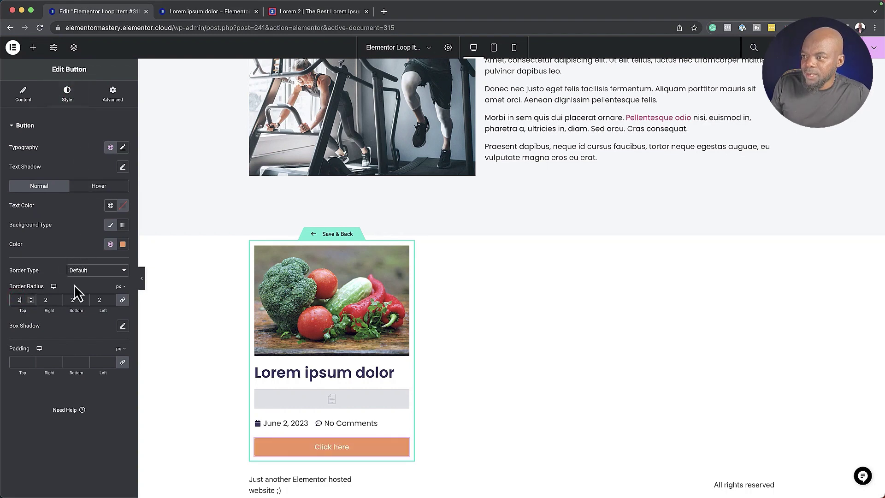
pyautogui.click(124, 149)
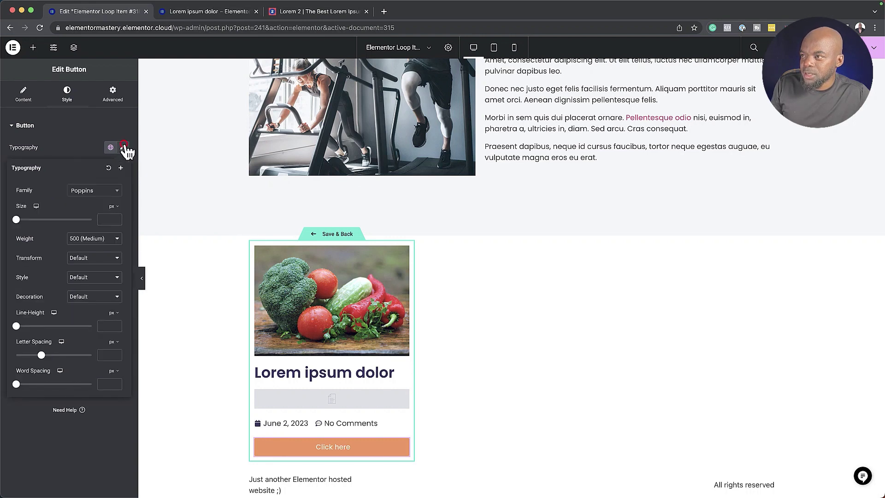
pyautogui.click(111, 220)
pyautogui.click(109, 219)
pyautogui.write('1')
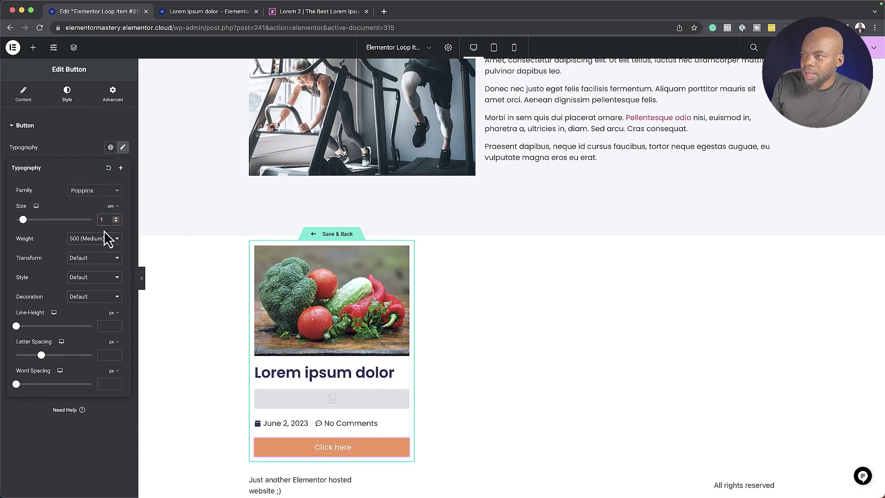
# Make the button text uppercase and set its letter spacing to about 2.8 px
pyautogui.click(92, 259)
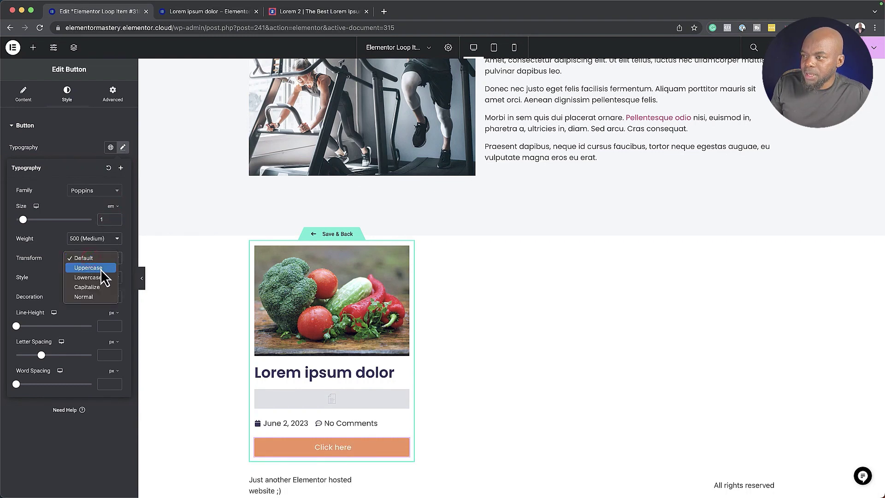
pyautogui.click(102, 268)
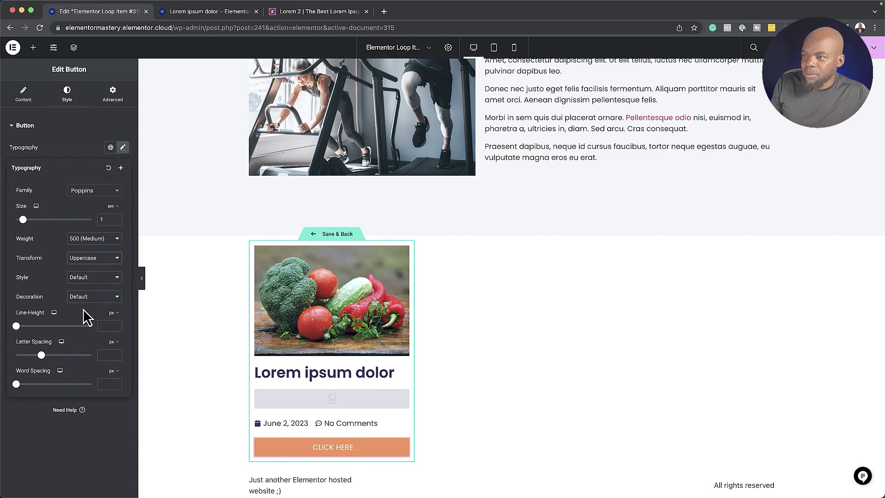
pyautogui.moveTo(40, 356); pyautogui.dragTo(56, 355)
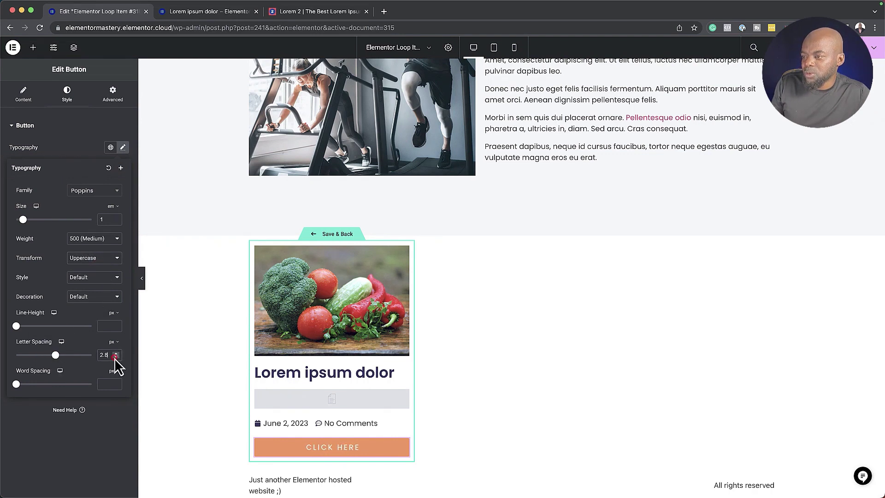
# Save the loop item template and return to editing the Home page
pyautogui.scroll(-1, 384, 358)
pyautogui.scroll(5, 389, 364)
pyautogui.scroll(-4, 385, 365)
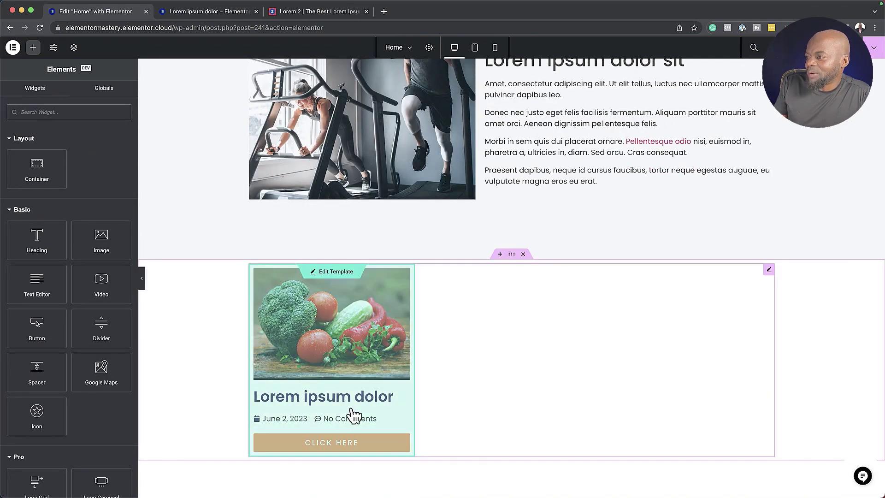
# Switch the padding of the container around the Loop Grid to unlinked percent values and set the top padding to 8%
pyautogui.click(511, 254)
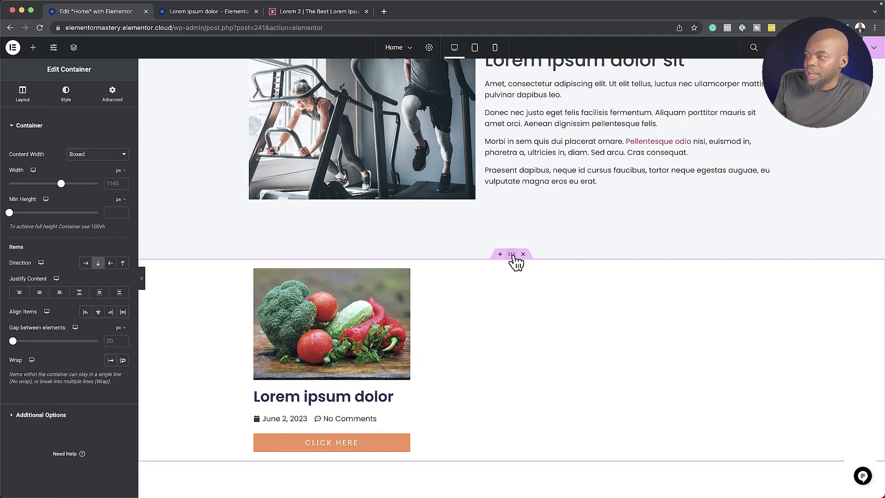
pyautogui.click(513, 254)
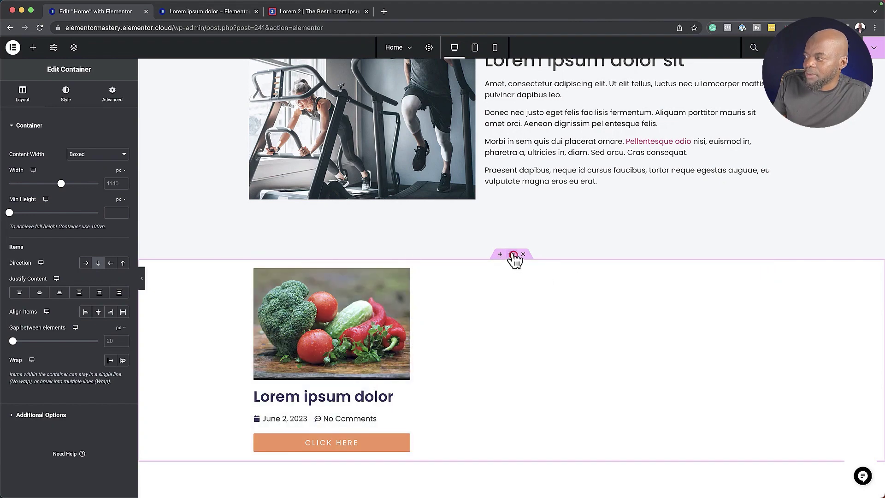
pyautogui.click(113, 98)
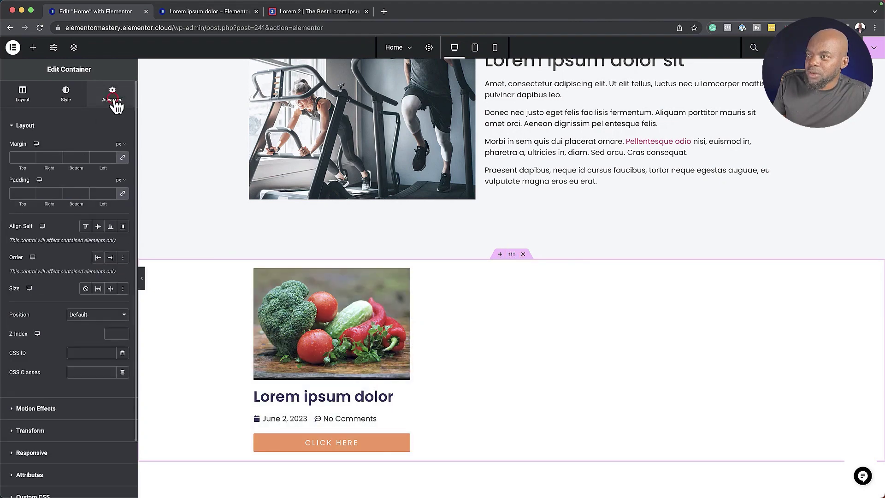
pyautogui.click(122, 190)
pyautogui.click(122, 181)
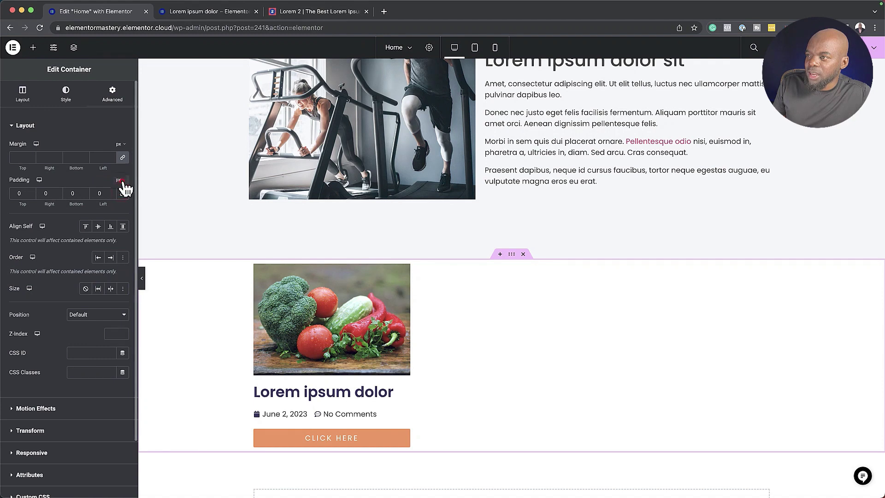
pyautogui.click(123, 198)
pyautogui.click(21, 194)
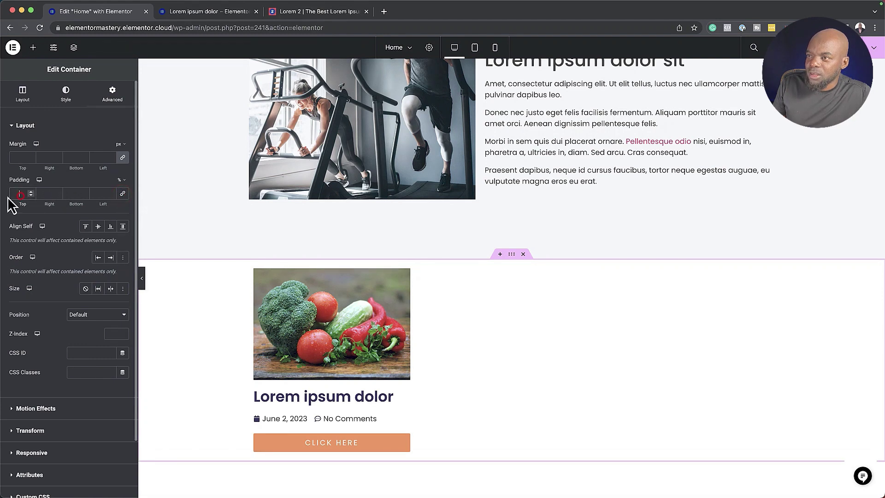
pyautogui.write('8')
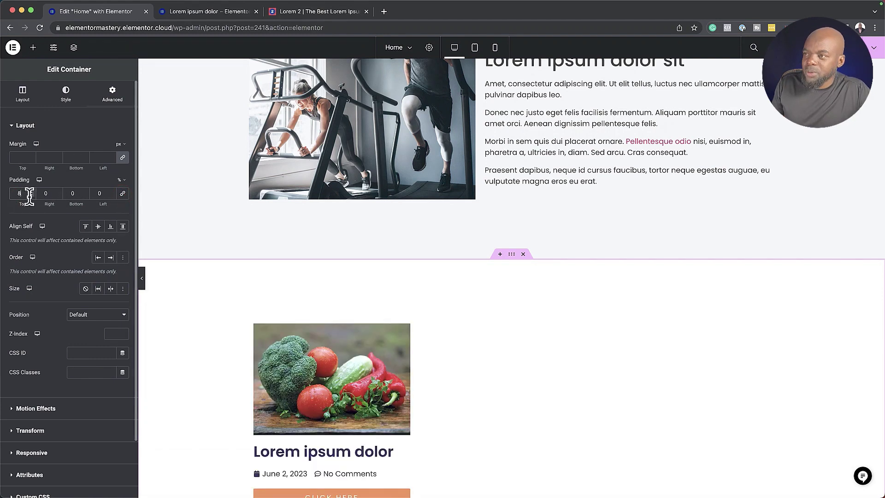
# Set the bottom padding of the container around the Loop Grid to 8%
pyautogui.click(79, 192)
pyautogui.write('8')
# Set the Loop Grid to 3 columns with 3 items per page, after trying 4 columns, and turn on equal height
pyautogui.click(329, 341)
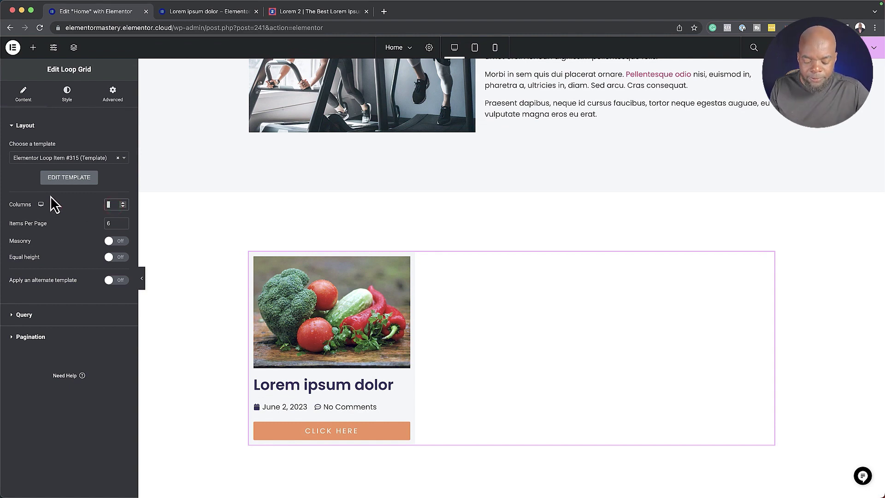
pyautogui.write('4')
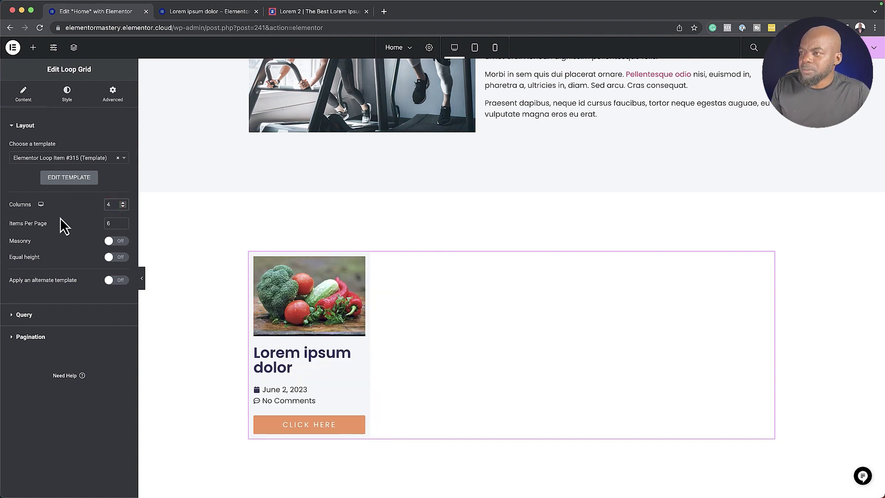
pyautogui.moveTo(112, 204); pyautogui.dragTo(93, 202)
pyautogui.write('3')
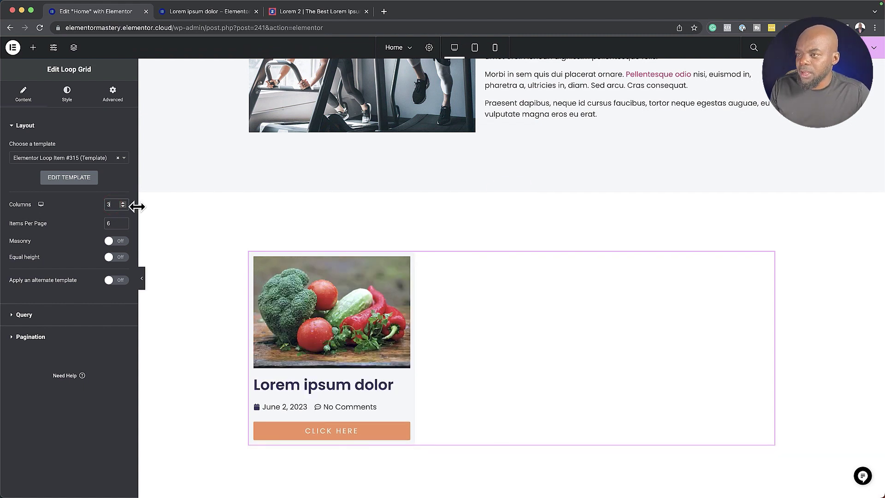
pyautogui.moveTo(117, 223); pyautogui.dragTo(88, 226)
pyautogui.write('3')
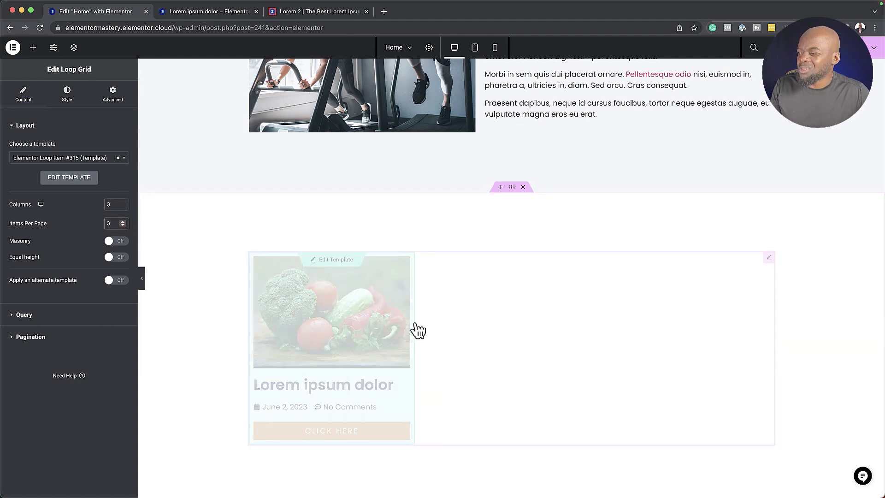
pyautogui.click(116, 257)
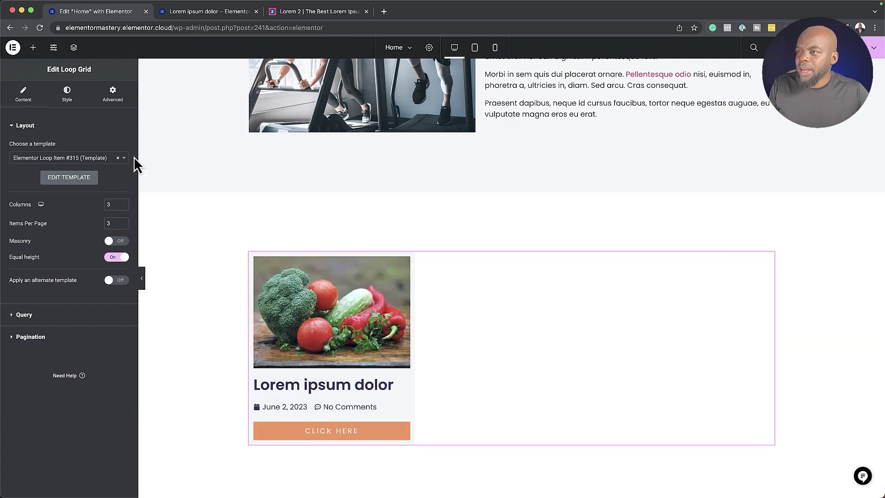
# Add an H4 heading reading "Latest Posts" above the Loop Grid
pyautogui.click(39, 49)
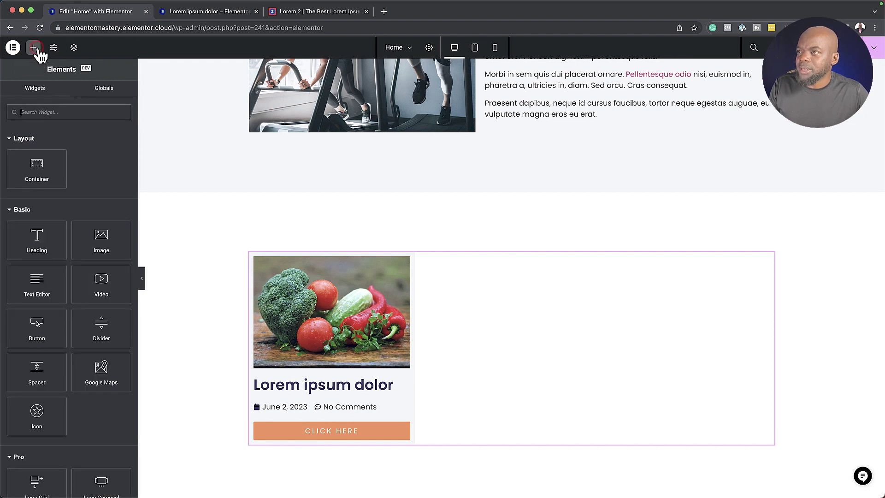
pyautogui.click(40, 239)
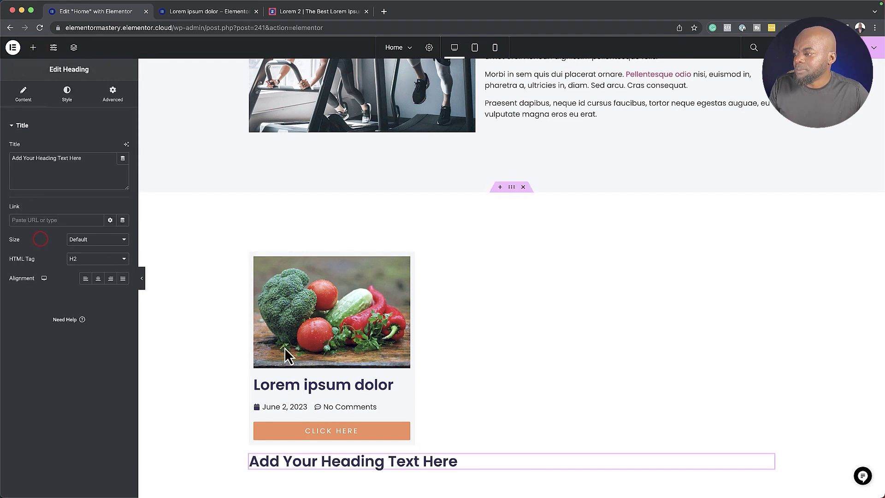
pyautogui.moveTo(693, 470); pyautogui.dragTo(720, 295)
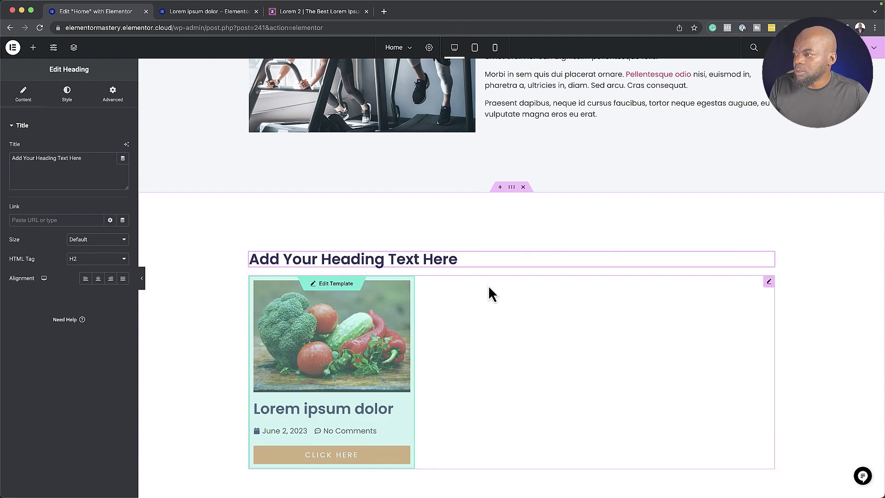
pyautogui.click(89, 159)
pyautogui.tripleClick(89, 159)
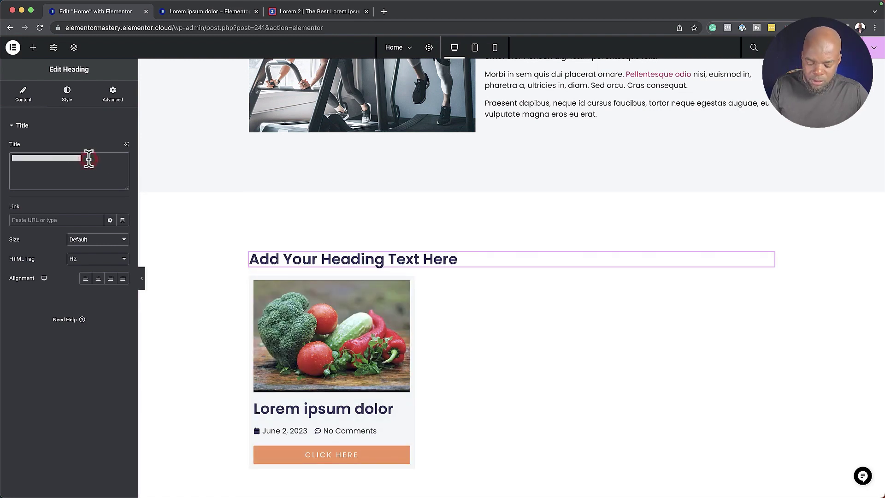
pyautogui.write('Latest Posts')
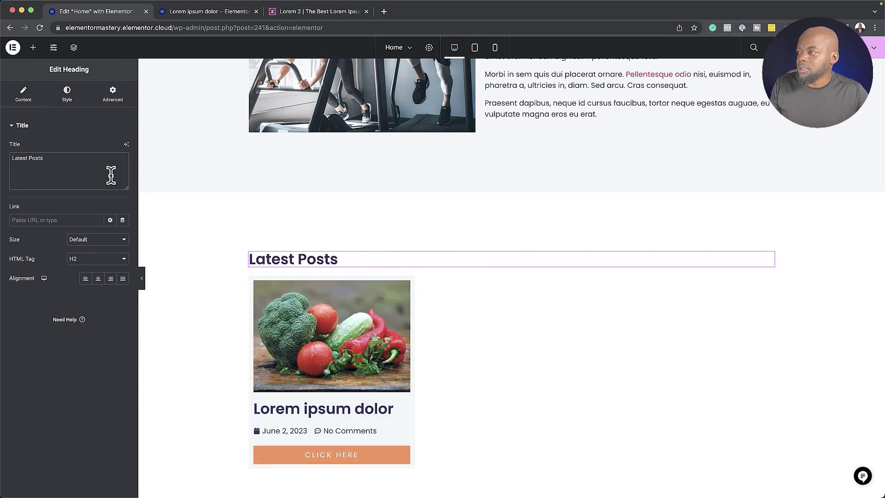
pyautogui.click(84, 264)
pyautogui.click(91, 278)
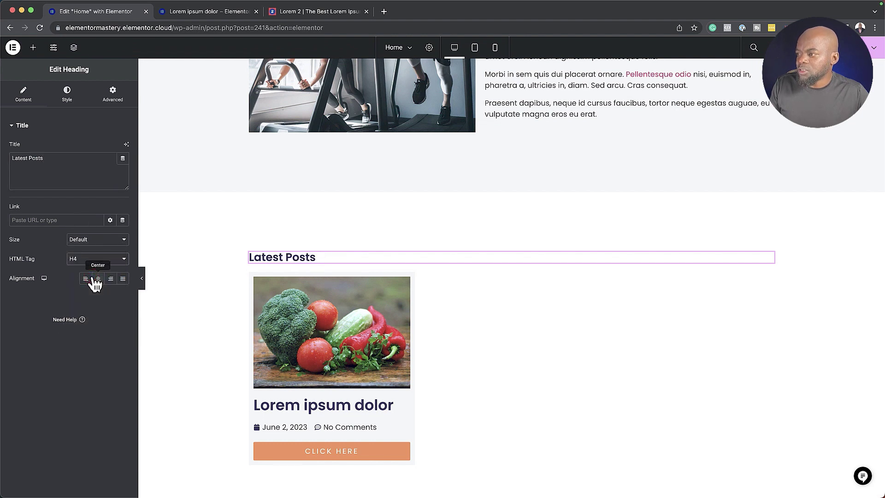
# Make the "Latest Posts" heading uppercase and widen its letter spacing
pyautogui.click(69, 95)
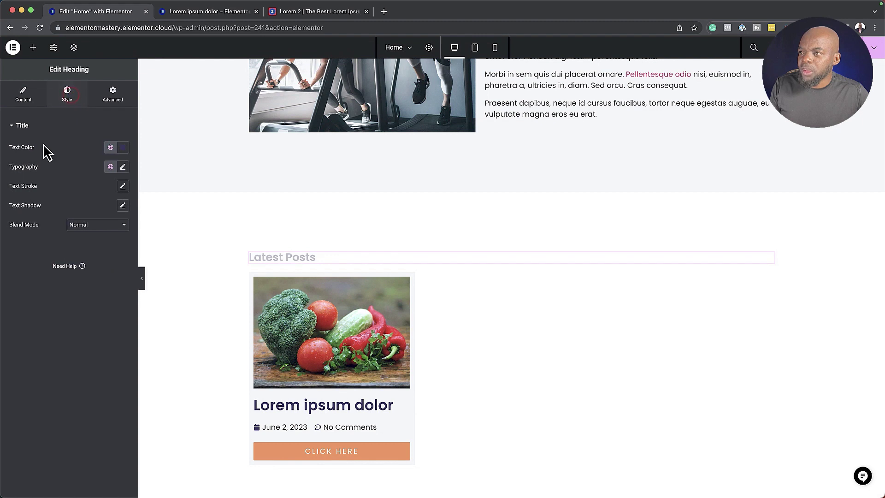
pyautogui.click(122, 167)
pyautogui.click(99, 277)
pyautogui.click(102, 289)
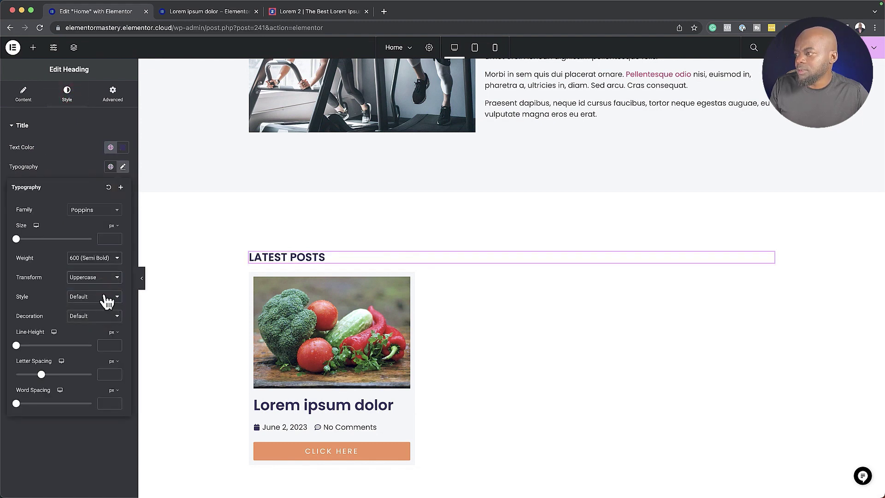
pyautogui.moveTo(41, 375); pyautogui.dragTo(52, 374)
pyautogui.click(83, 436)
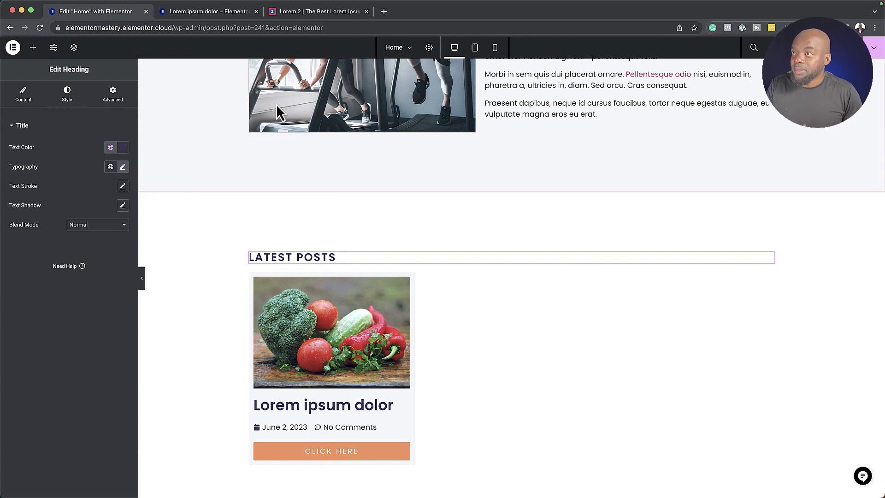
# Open the live site in a new browser tab from its copied address and view the Latest Posts section
pyautogui.moveTo(175, 24); pyautogui.dragTo(41, 28)
pyautogui.press('super+c')
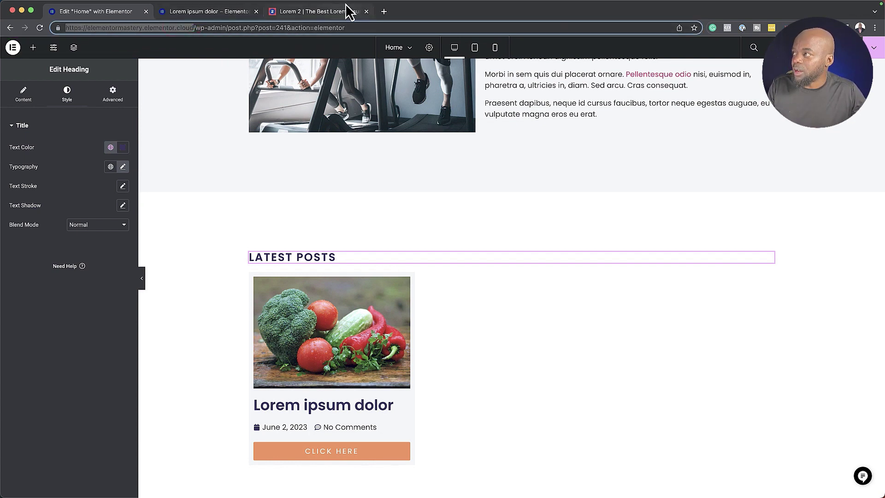
pyautogui.click(384, 11)
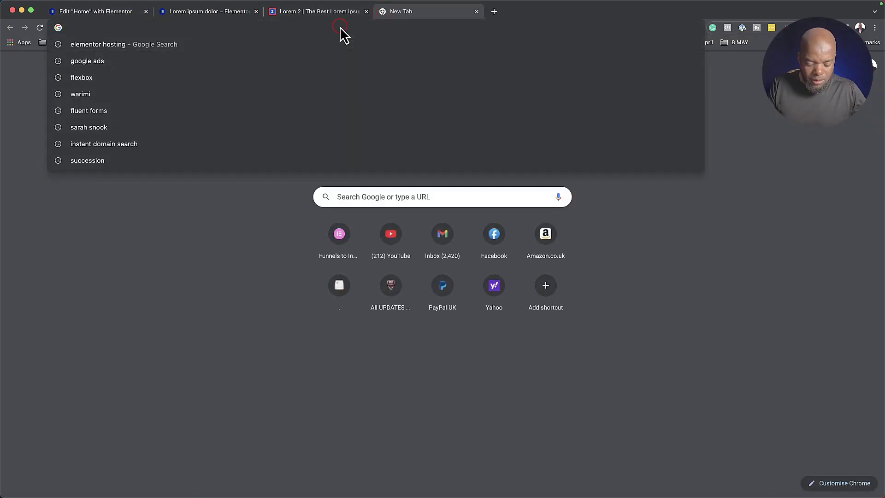
pyautogui.press('super+v')
pyautogui.press('Return')
pyautogui.scroll(-10, 483, 175)
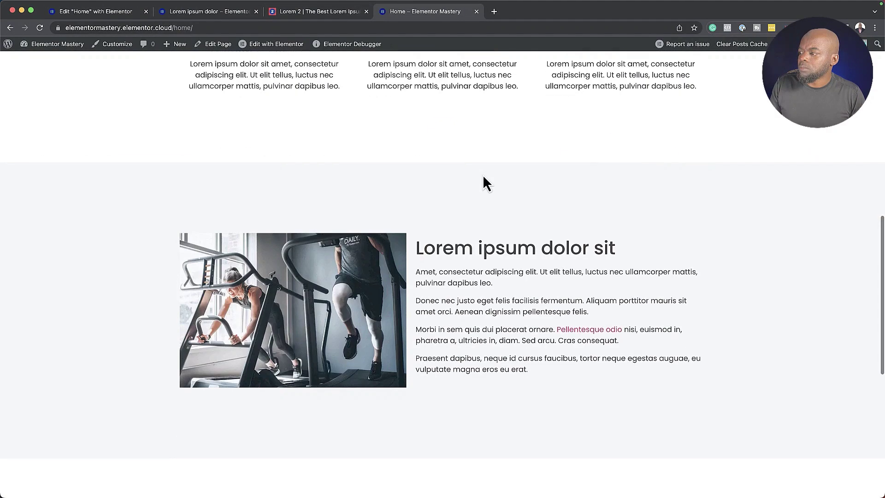
pyautogui.scroll(-5, 483, 176)
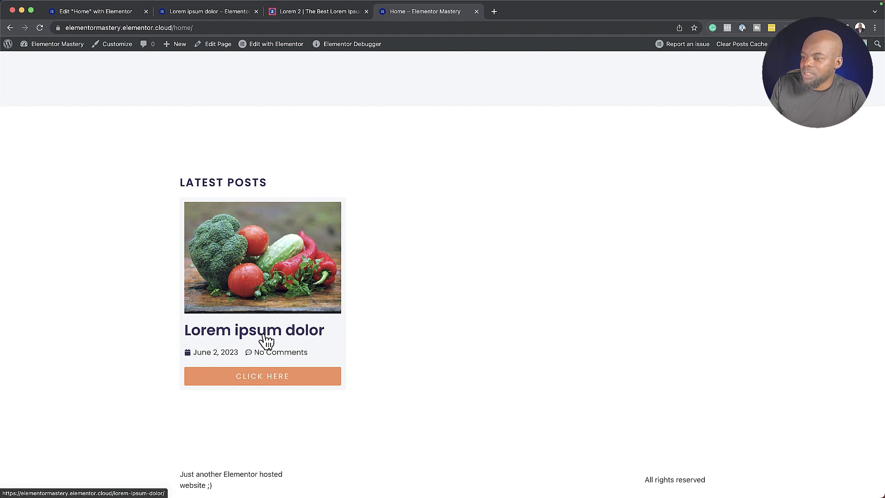
# Follow the post card's Click Here button and look through the published single post page
pyautogui.click(256, 378)
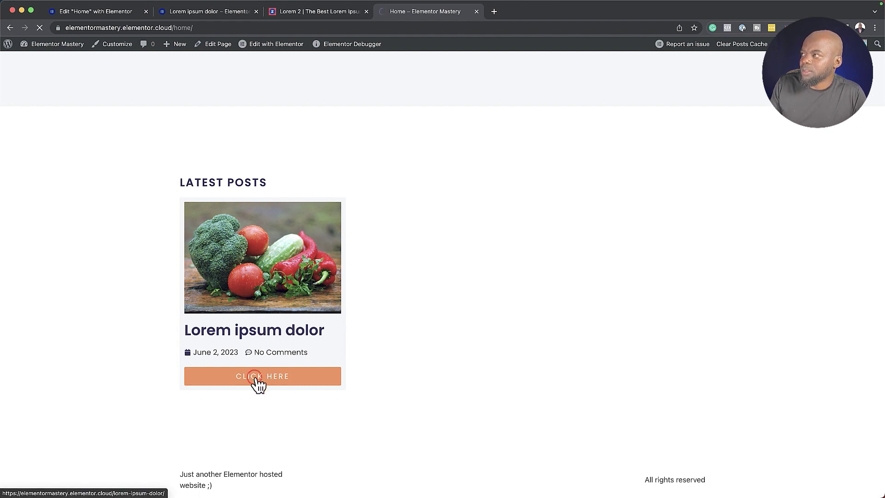
pyautogui.scroll(-5, 289, 256)
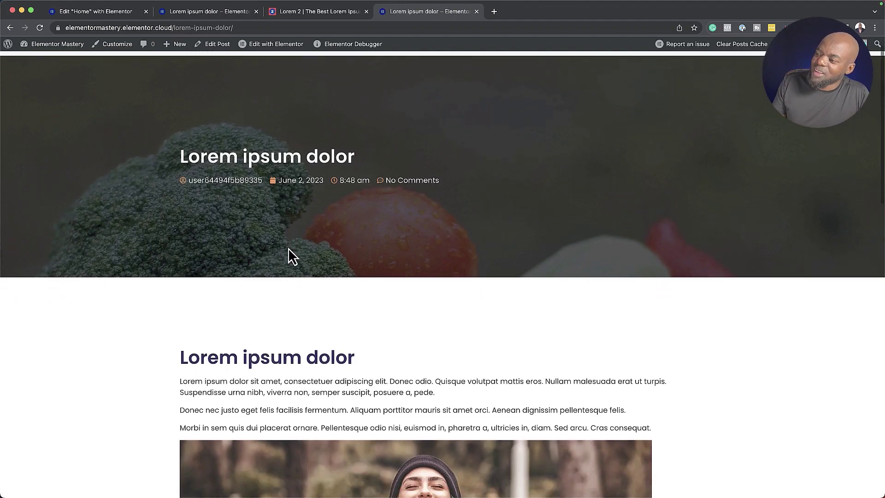
pyautogui.scroll(-7, 289, 249)
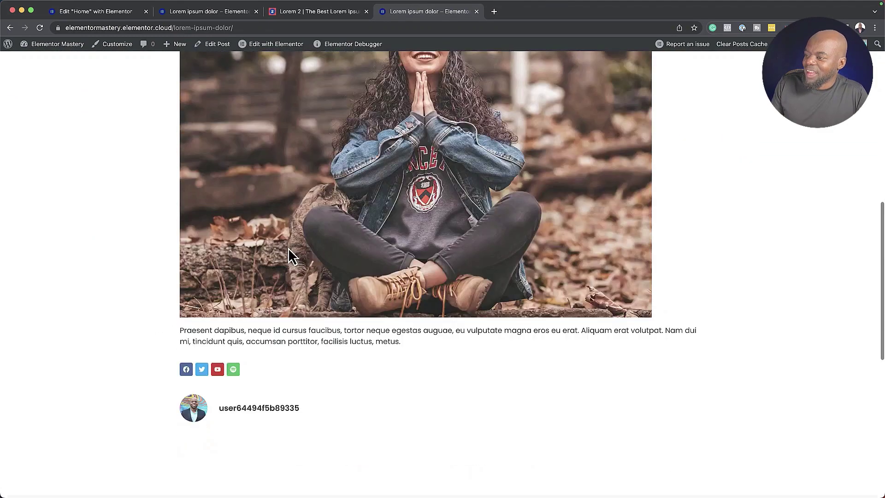
pyautogui.scroll(4, 288, 249)
pyautogui.scroll(7, 289, 248)
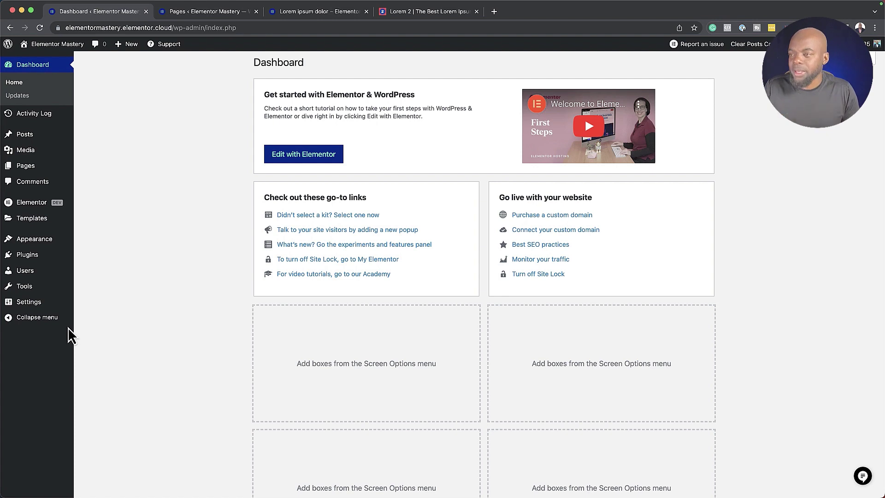
# In the WordPress Reading settings, use Home as the static homepage and Blog as the posts page, and save
pyautogui.moveTo(29, 303)
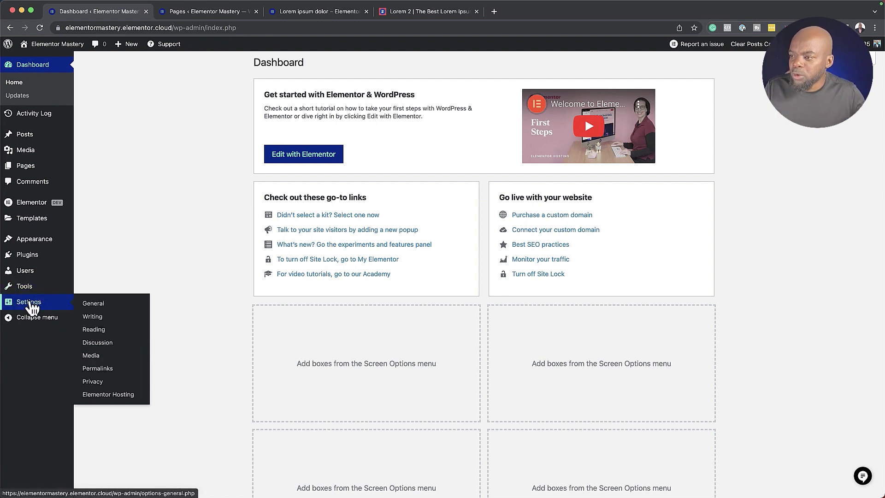
pyautogui.click(105, 330)
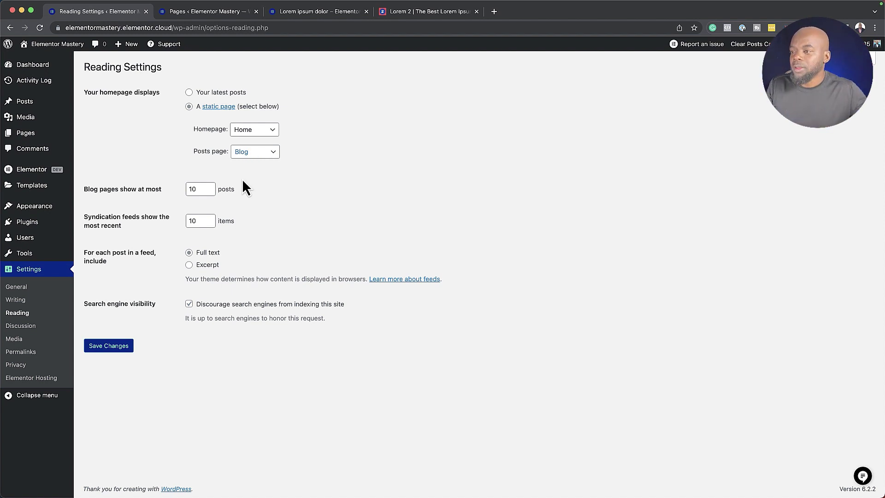
pyautogui.click(115, 348)
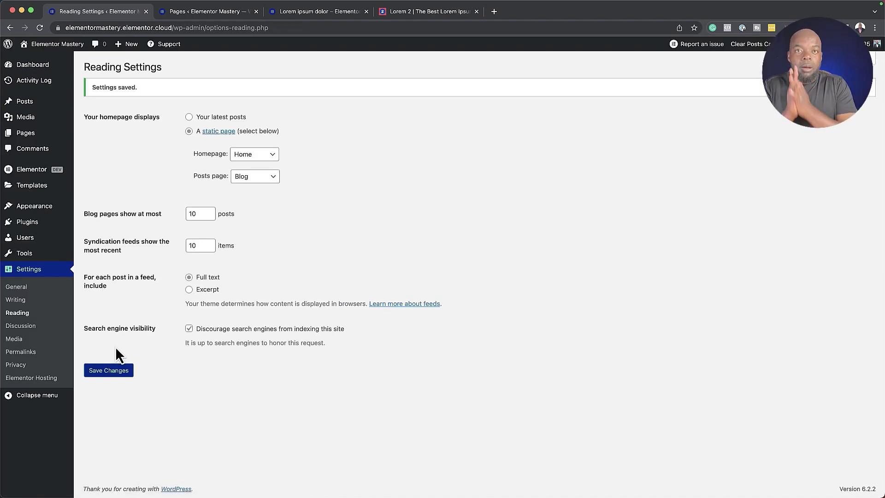
# Create a new Single Page template in the Theme Builder and dismiss the template library
pyautogui.moveTo(39, 133)
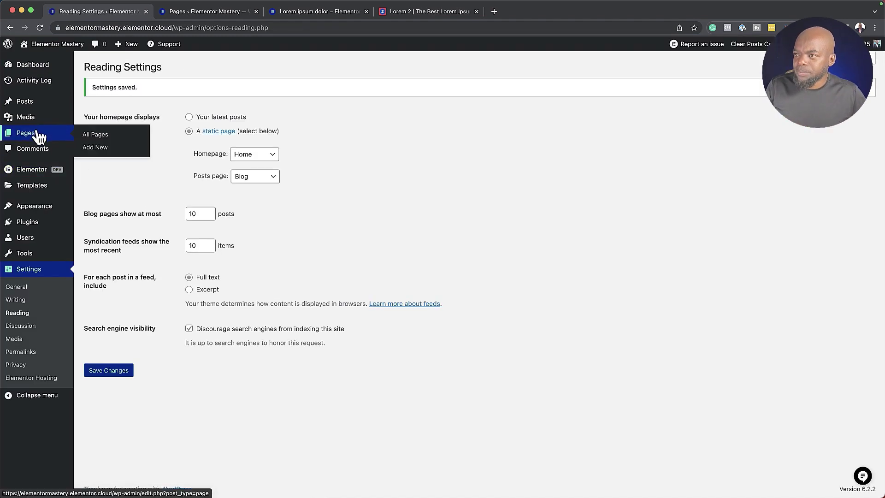
pyautogui.moveTo(50, 213)
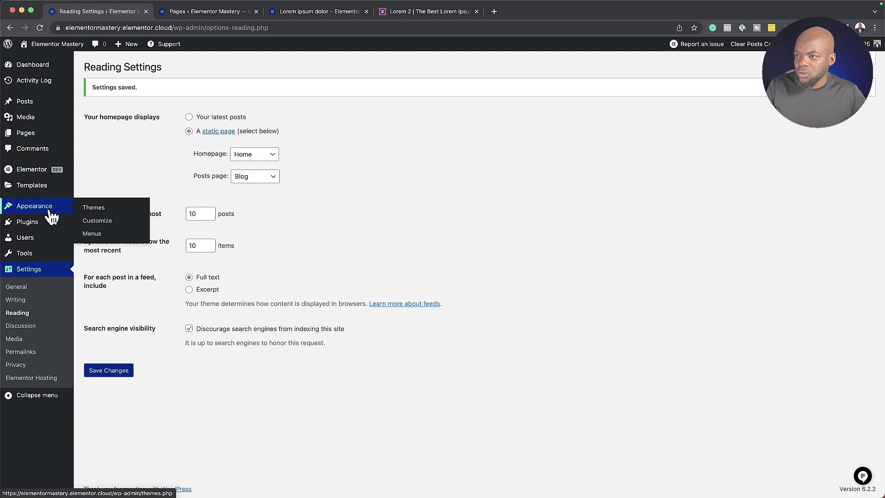
pyautogui.moveTo(38, 190)
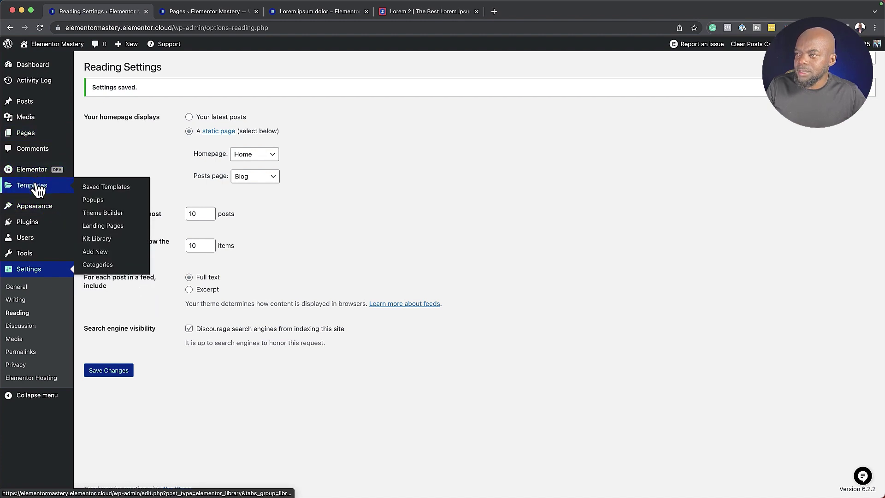
pyautogui.click(129, 215)
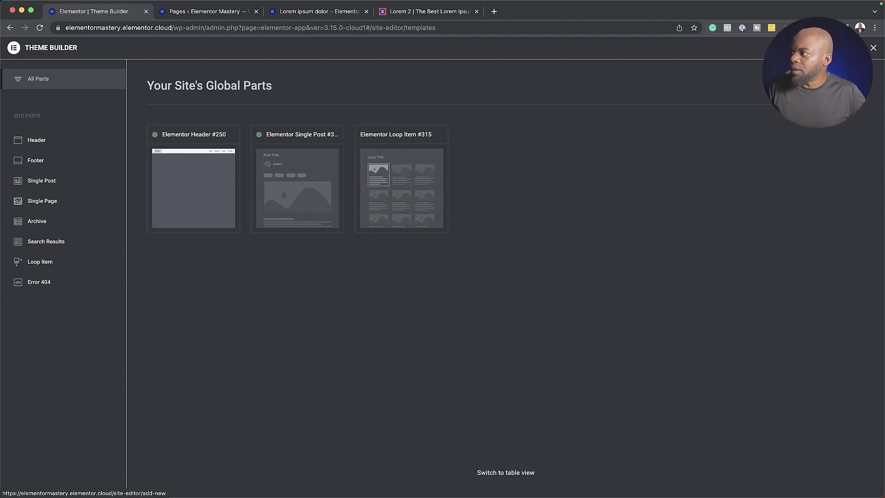
pyautogui.click(839, 85)
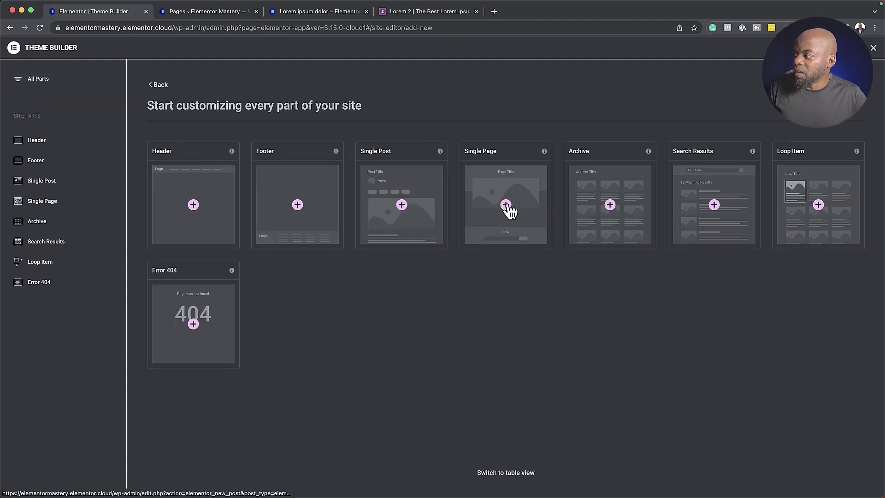
pyautogui.click(507, 205)
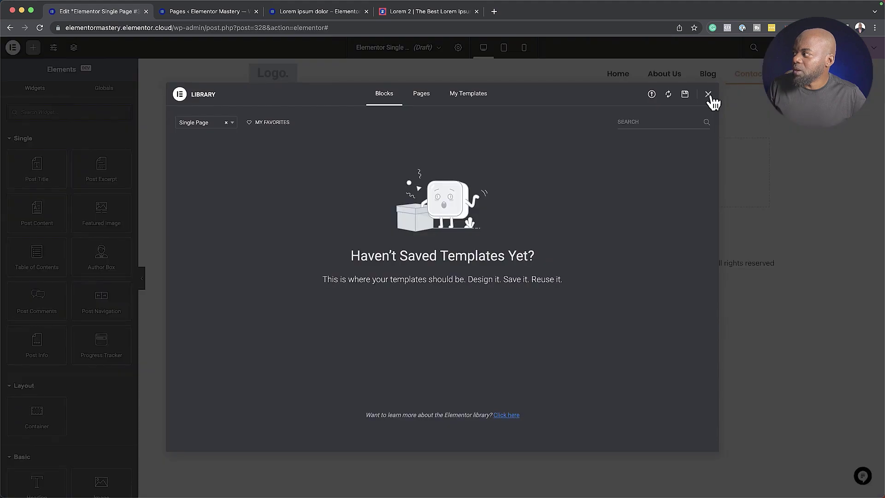
pyautogui.click(710, 94)
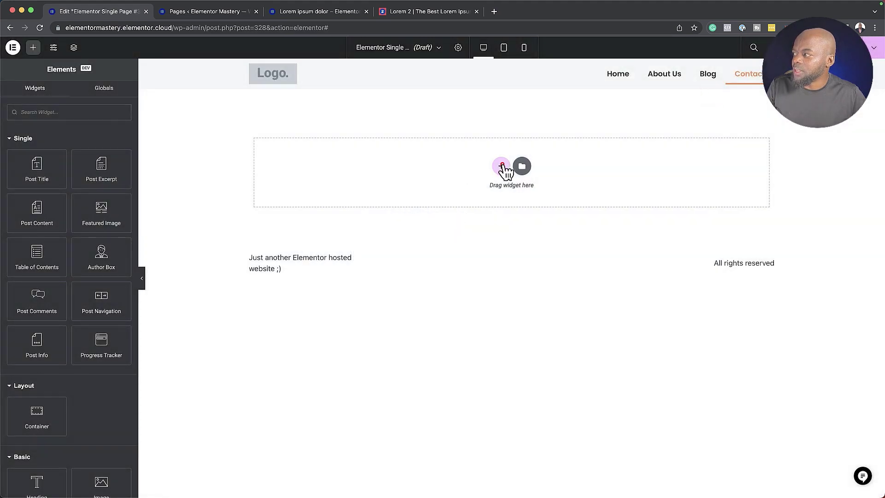
# Add a container with a downward item direction to the empty Single Page template
pyautogui.click(504, 165)
pyautogui.click(402, 185)
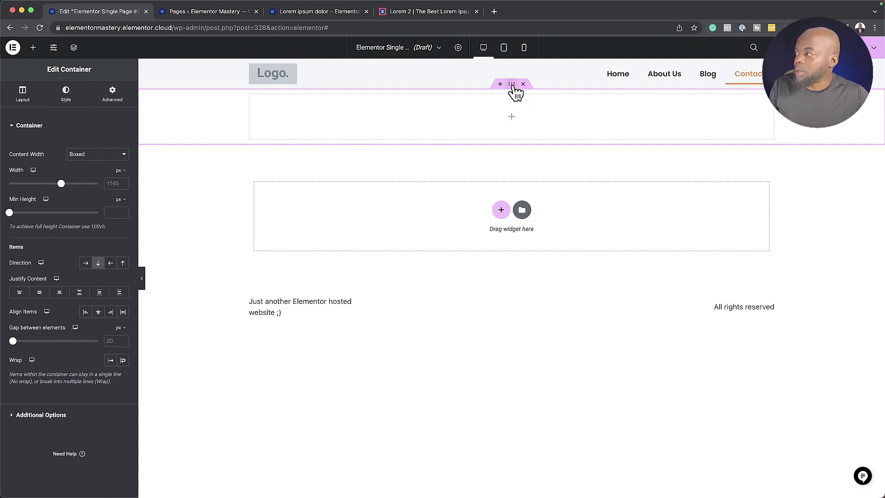
# Give the empty container a classic background using the sunset climbers image sunset-gad7a8b853_1280.jpg from the media library
pyautogui.click(65, 95)
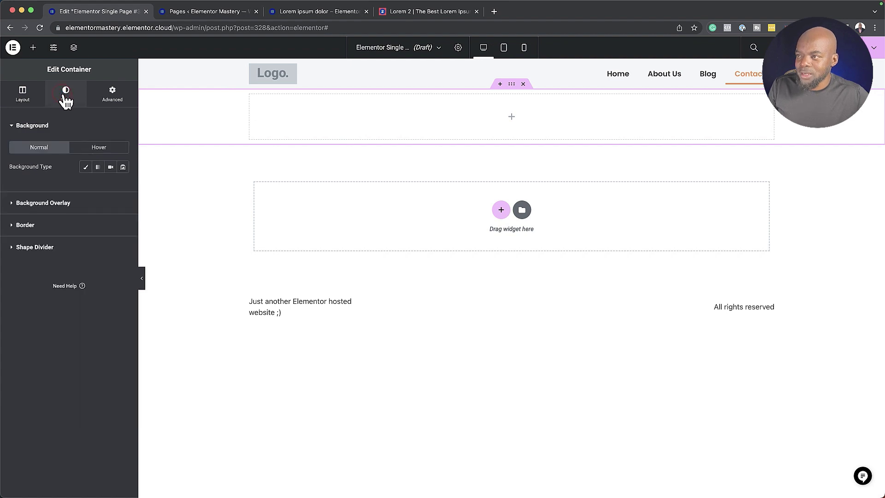
pyautogui.click(85, 168)
pyautogui.click(87, 234)
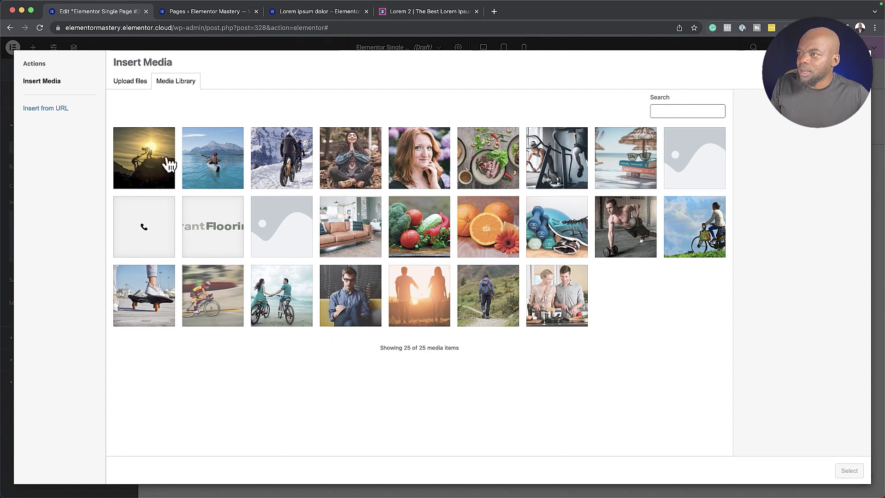
pyautogui.click(159, 168)
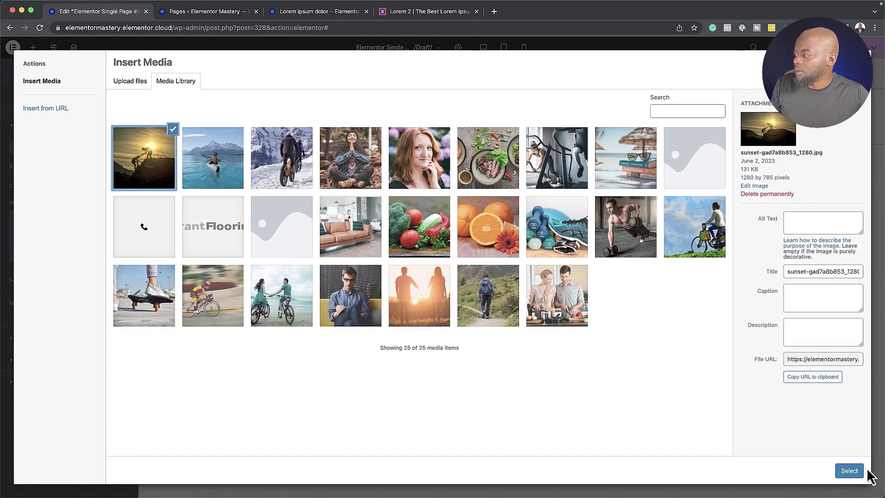
pyautogui.click(849, 470)
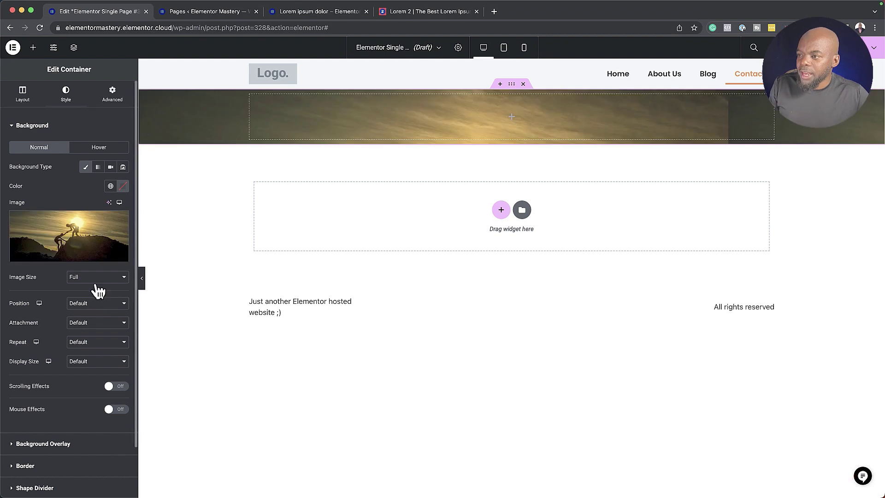
# Set the container's background image to Cover display size, Repeat, and Center Center position
pyautogui.click(96, 362)
pyautogui.click(95, 380)
pyautogui.click(90, 342)
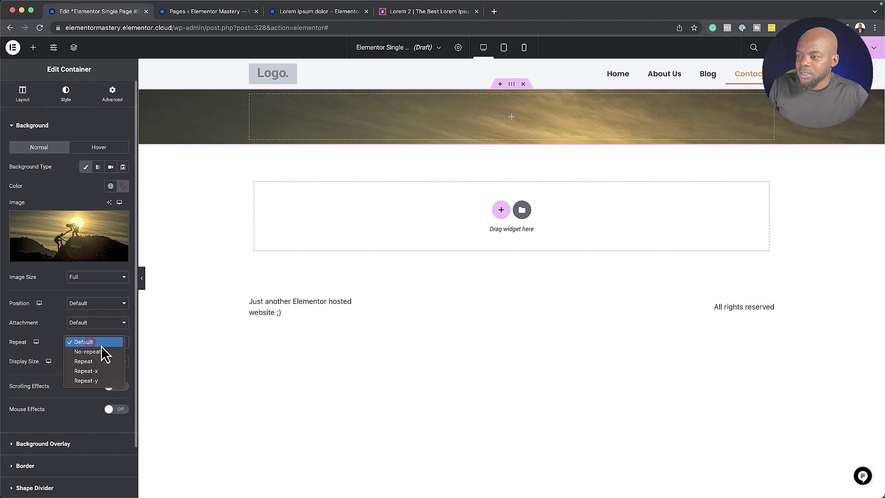
pyautogui.click(105, 362)
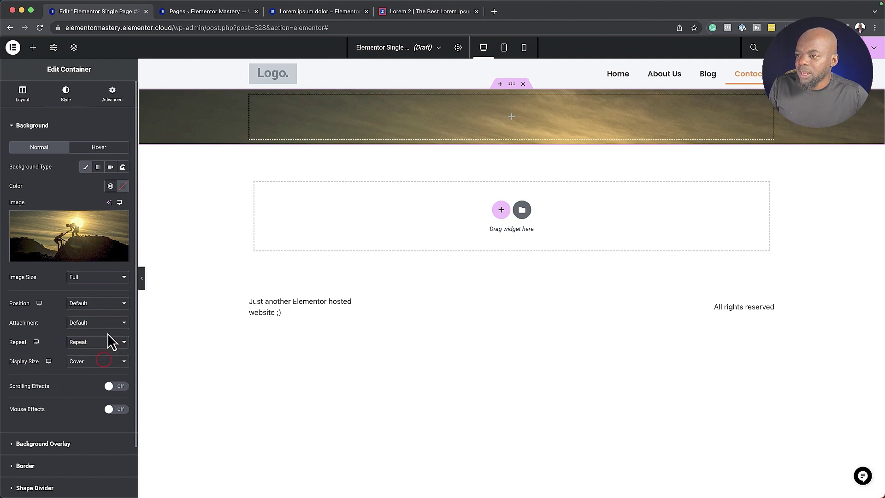
pyautogui.click(108, 303)
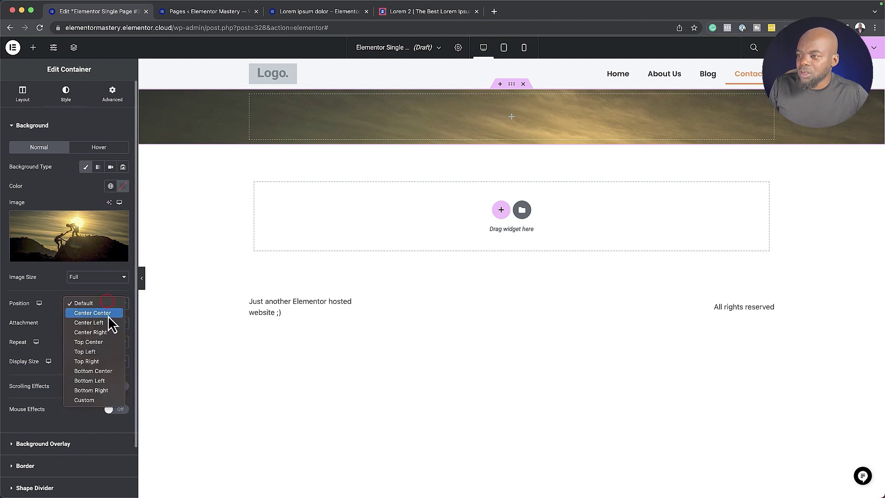
pyautogui.click(109, 313)
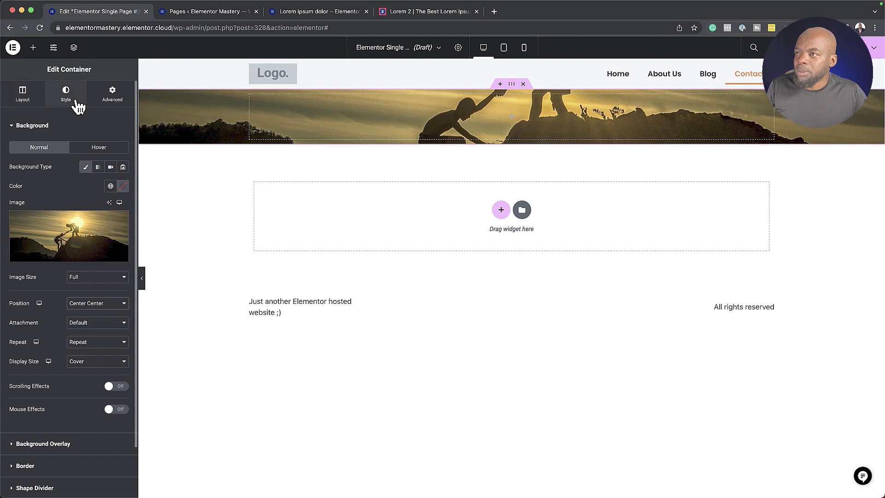
# Set the container's minimum height to 48 vh
pyautogui.click(27, 97)
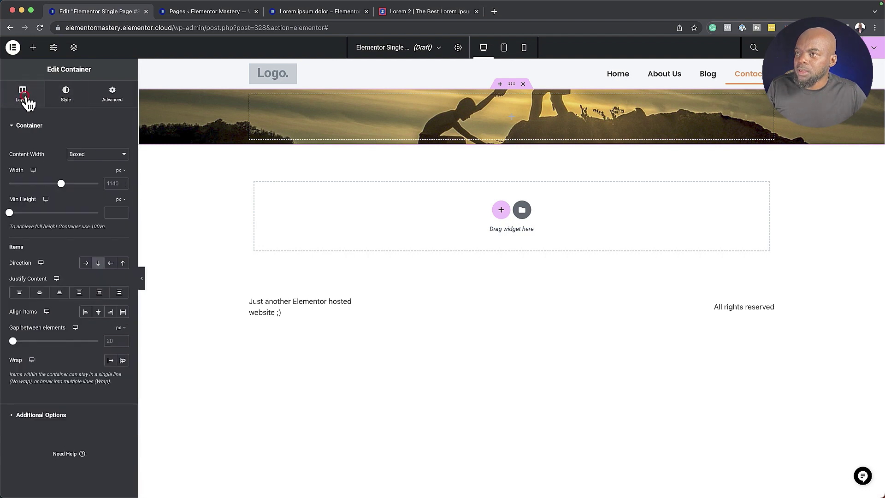
pyautogui.click(125, 198)
pyautogui.click(120, 240)
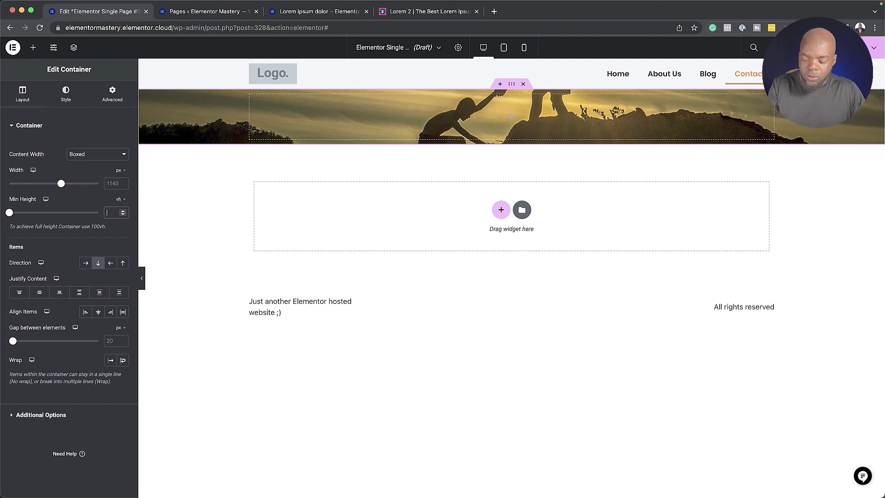
pyautogui.write('48')
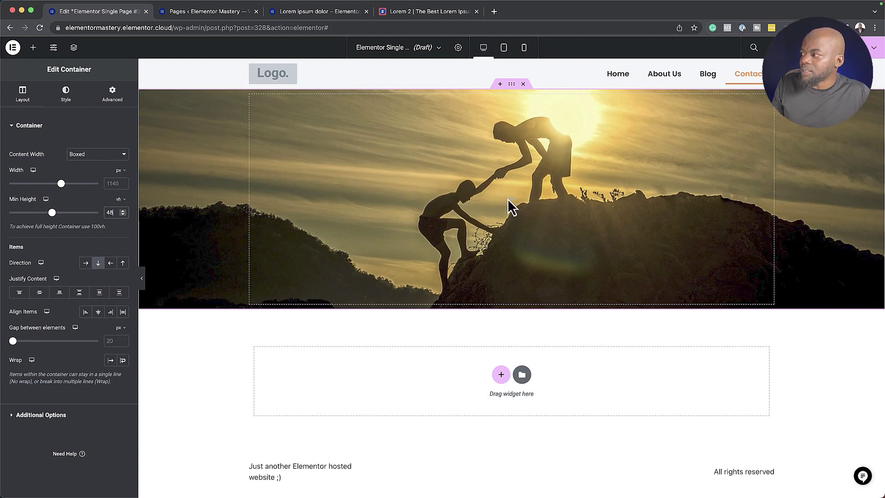
# Add a Post Title widget to the image container and justify the container's content to the center
pyautogui.click(33, 48)
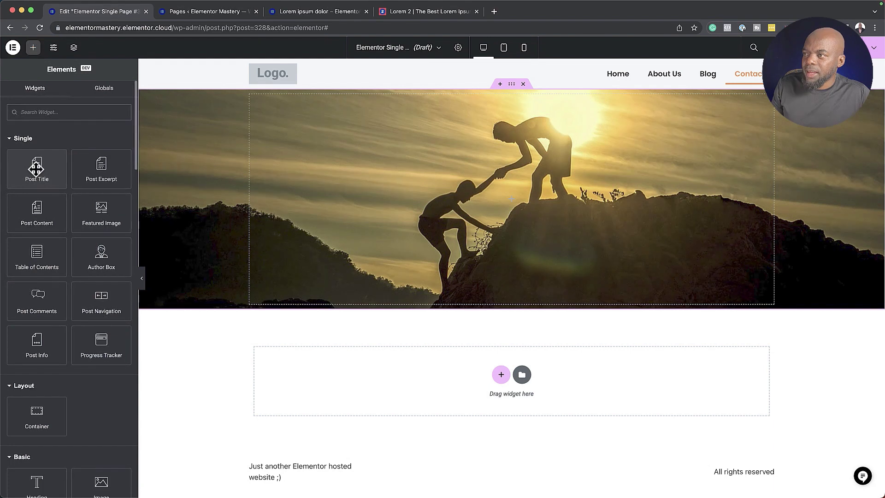
pyautogui.moveTo(36, 169); pyautogui.dragTo(498, 212)
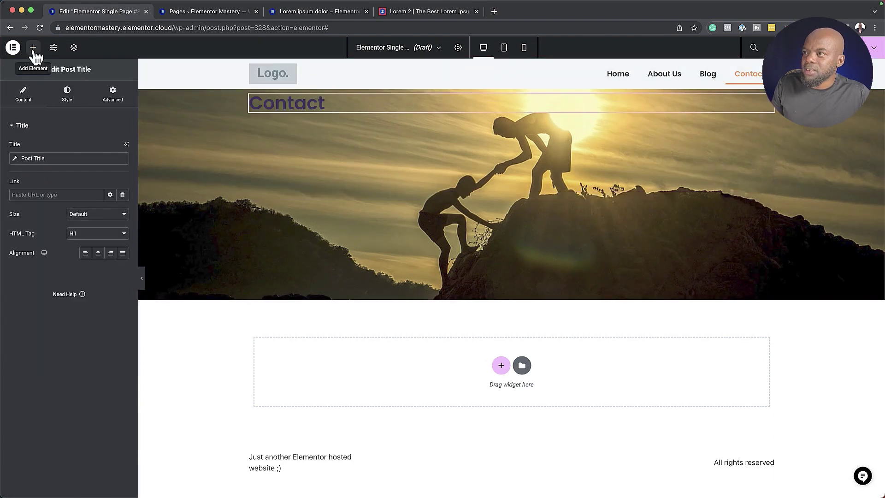
pyautogui.click(511, 84)
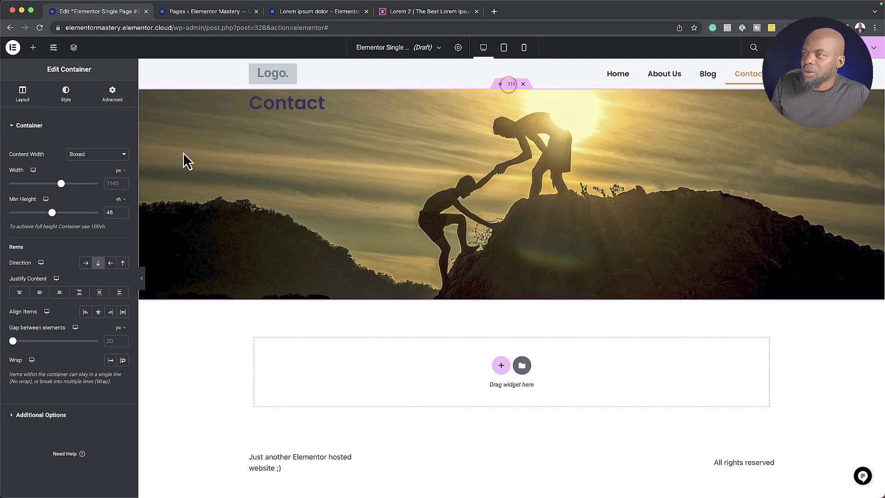
pyautogui.click(40, 293)
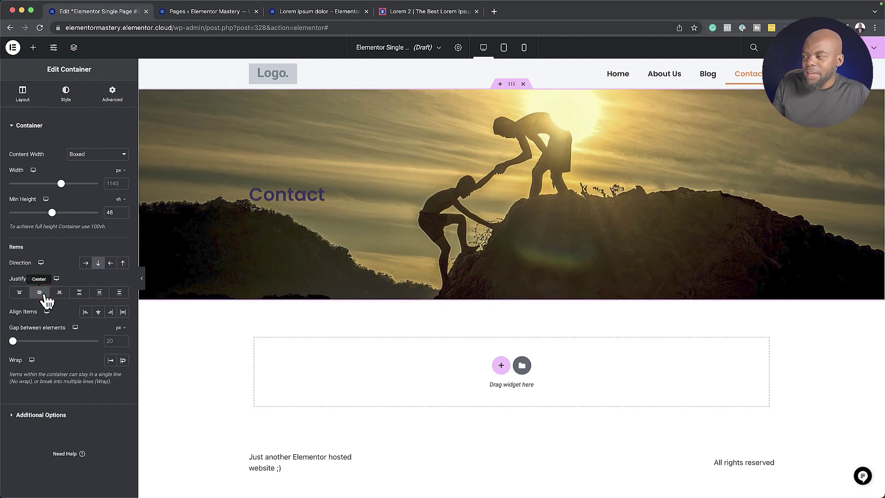
# Set the Post Title's text color to the global white
pyautogui.click(67, 93)
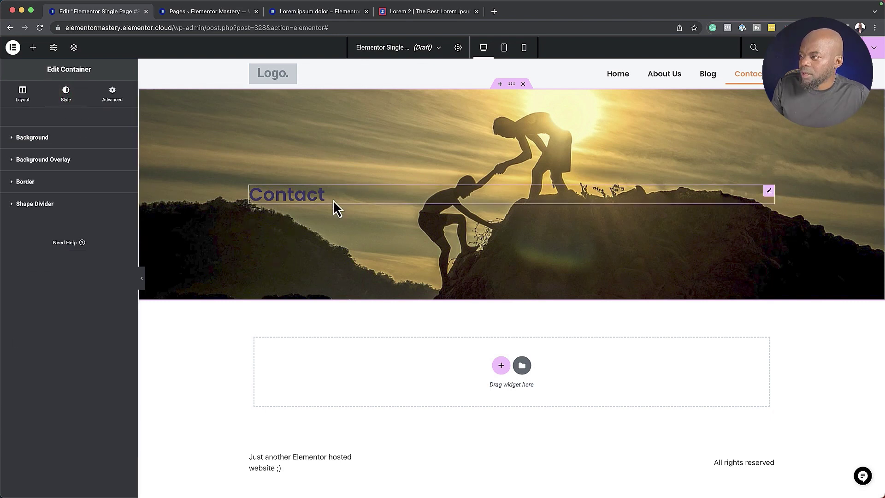
pyautogui.click(299, 194)
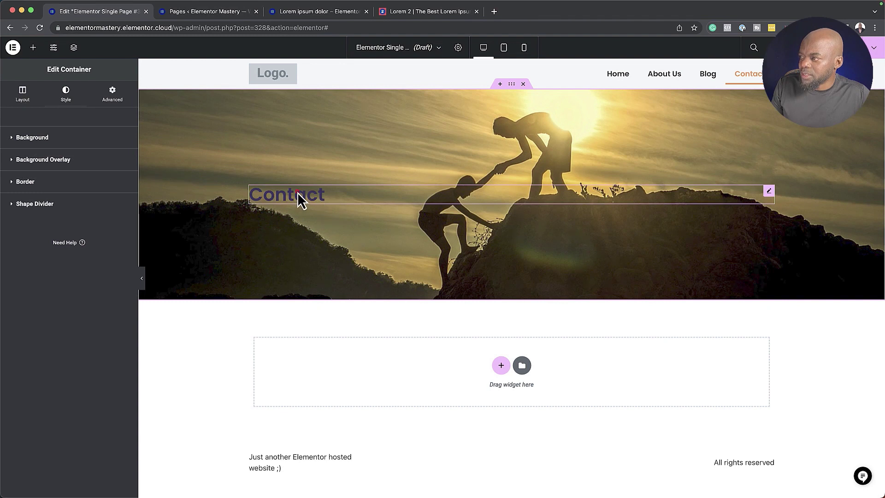
pyautogui.click(67, 94)
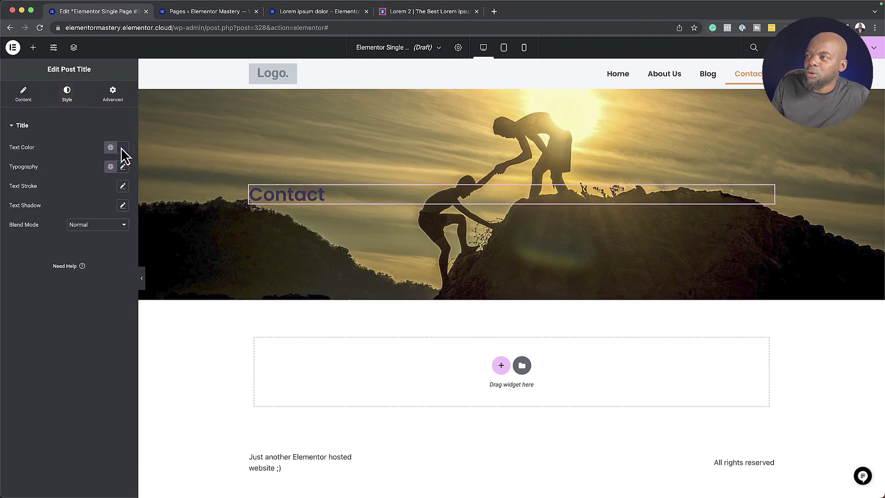
pyautogui.click(110, 147)
pyautogui.click(47, 206)
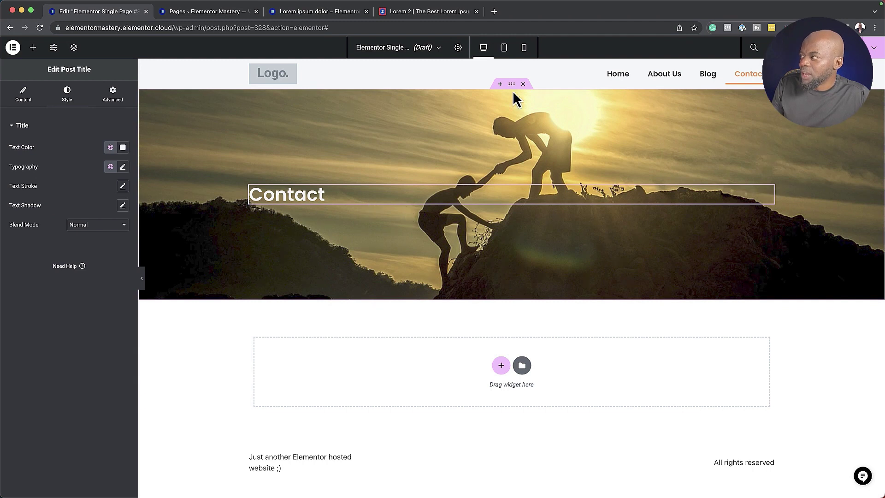
# Add a classic background overlay in black (#000000) to the image container
pyautogui.click(512, 84)
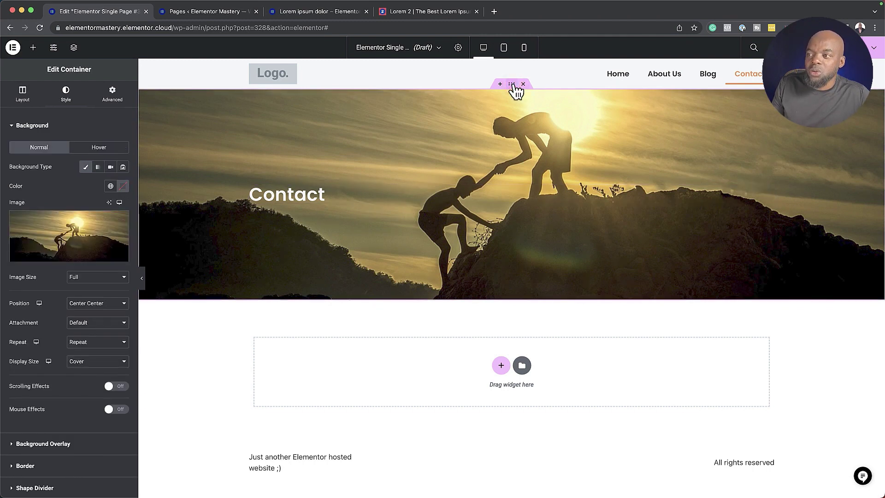
pyautogui.click(68, 446)
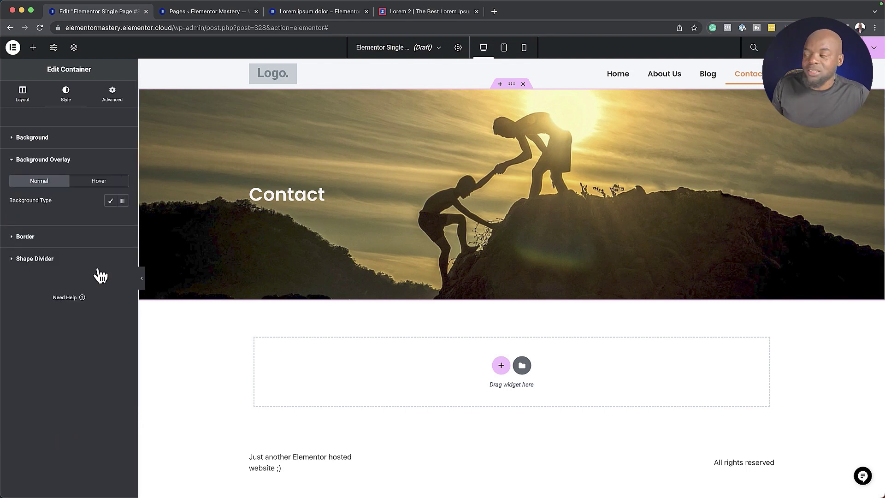
pyautogui.click(111, 202)
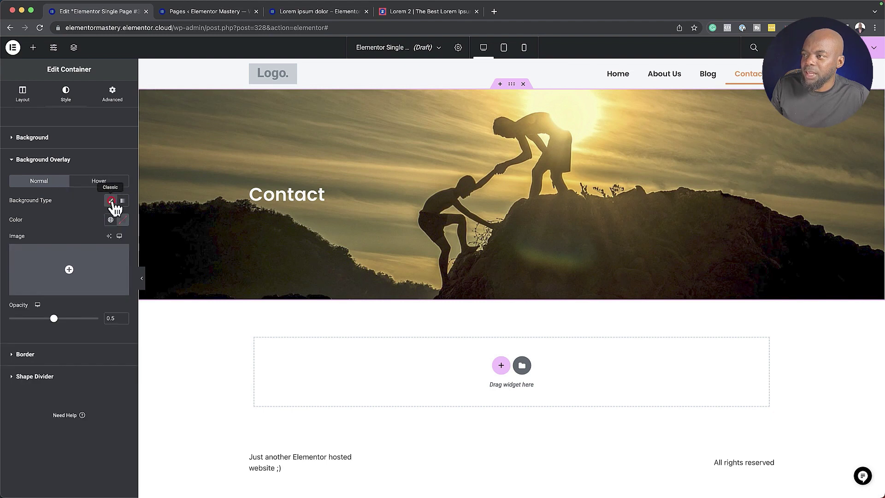
pyautogui.click(92, 275)
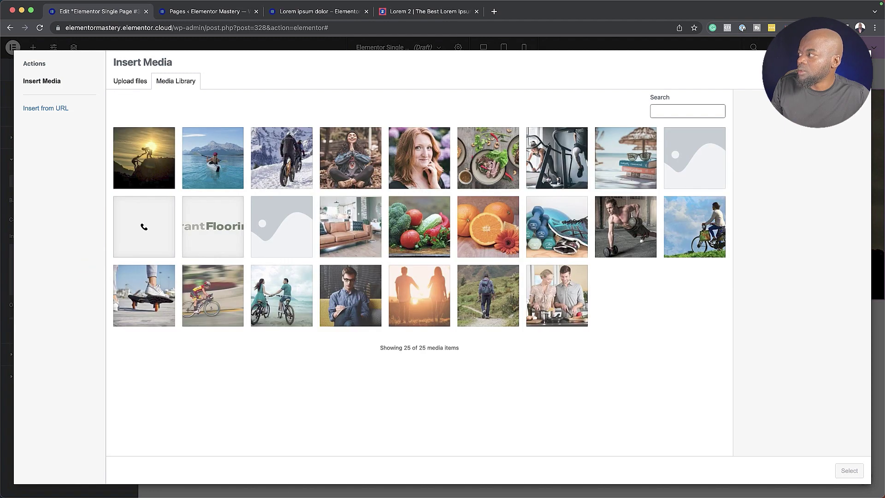
pyautogui.click(859, 62)
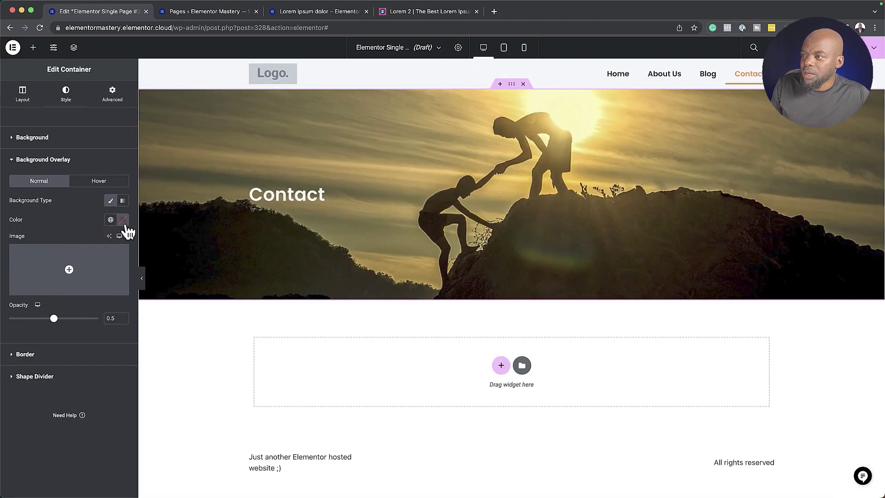
pyautogui.click(125, 222)
pyautogui.moveTo(120, 326); pyautogui.dragTo(48, 335)
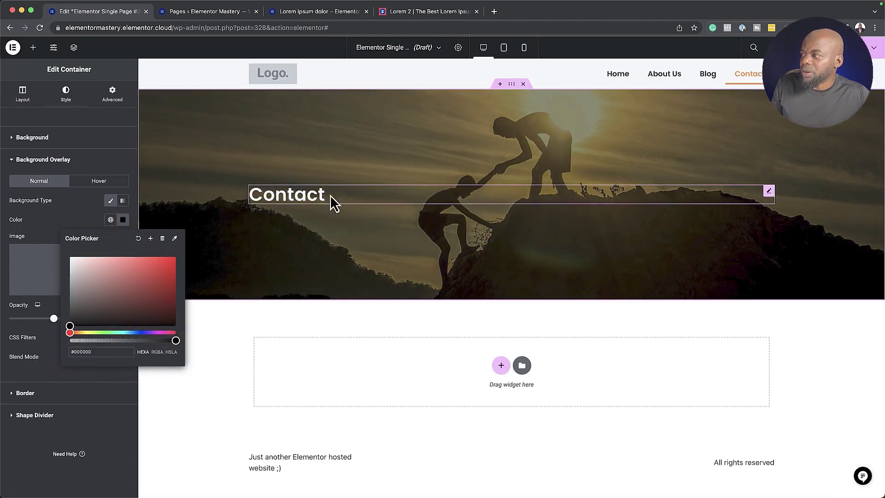
pyautogui.click(223, 364)
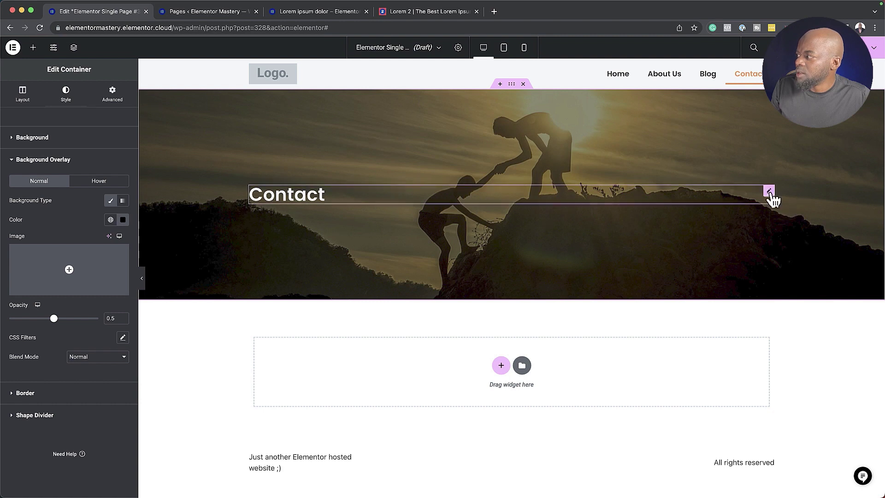
# Add the text "Blog" after the Post Title widget's dynamic title
pyautogui.click(770, 192)
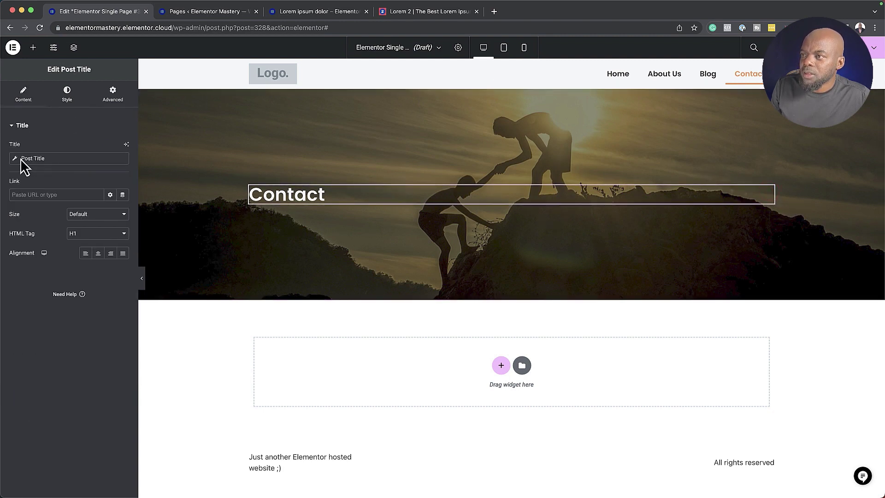
pyautogui.click(16, 159)
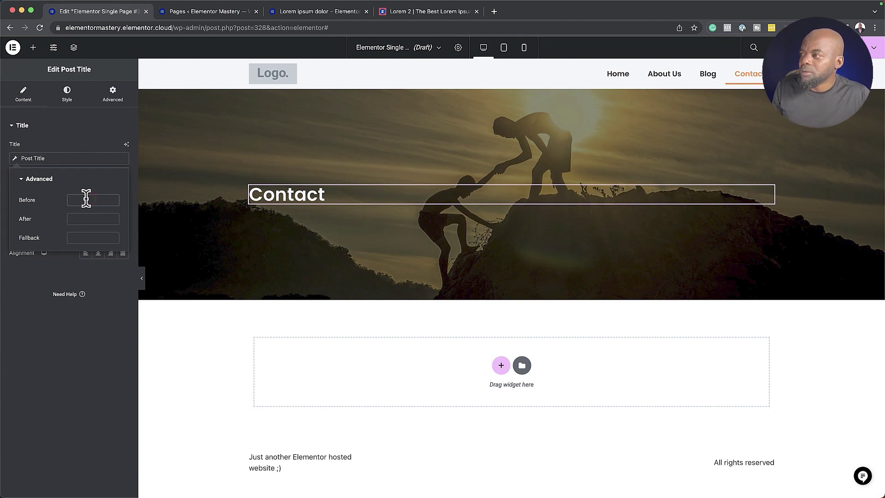
pyautogui.click(87, 219)
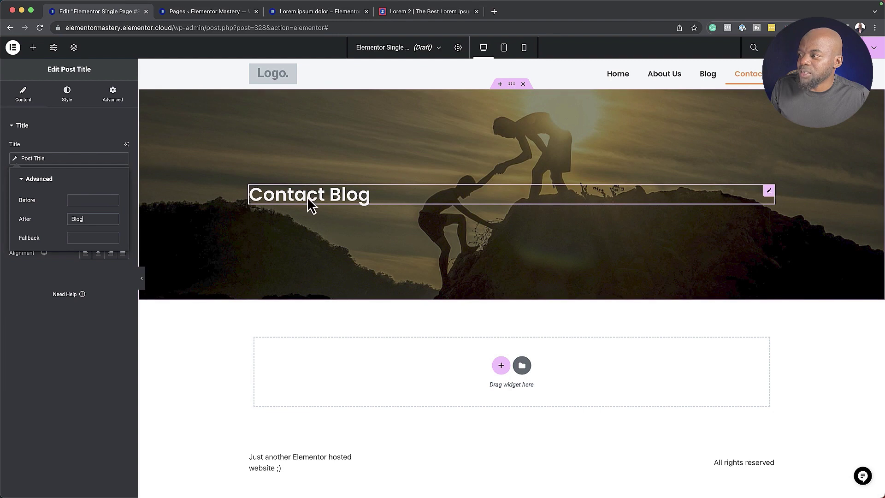
pyautogui.click(79, 333)
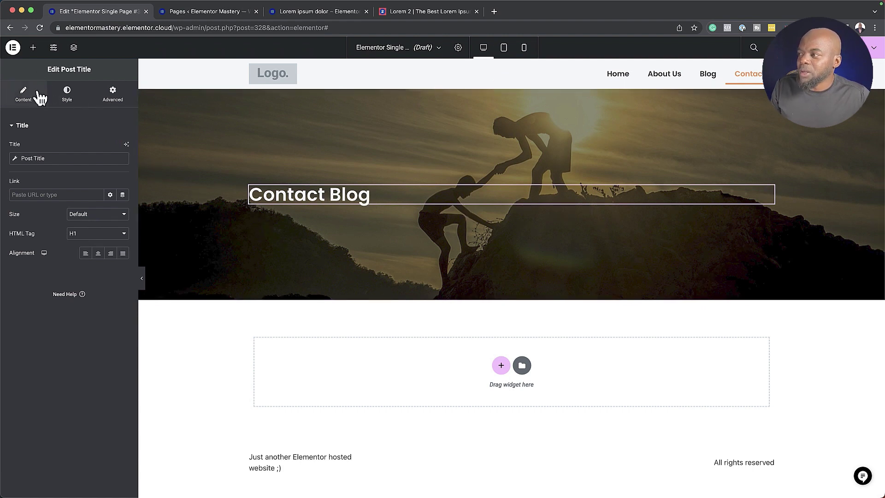
# Add a Text Editor widget directly below the post title and set its text color to the global white
pyautogui.click(33, 48)
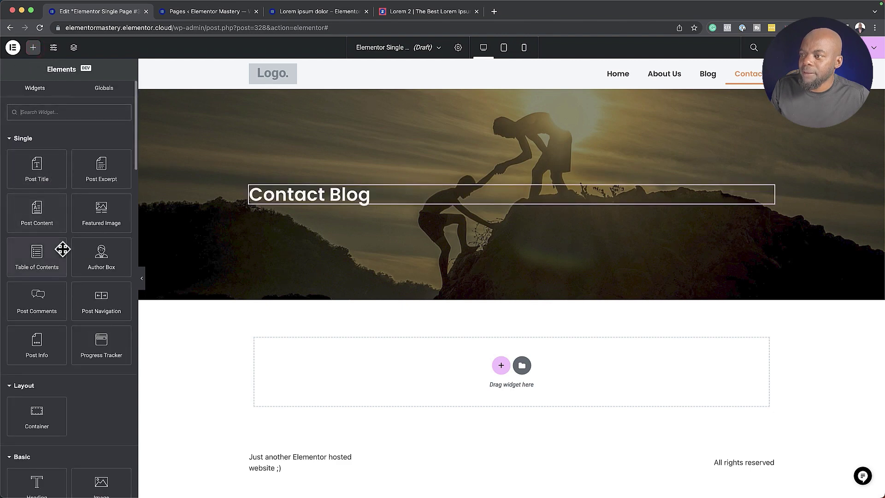
pyautogui.scroll(-5, 63, 249)
pyautogui.moveTo(37, 360); pyautogui.dragTo(324, 201)
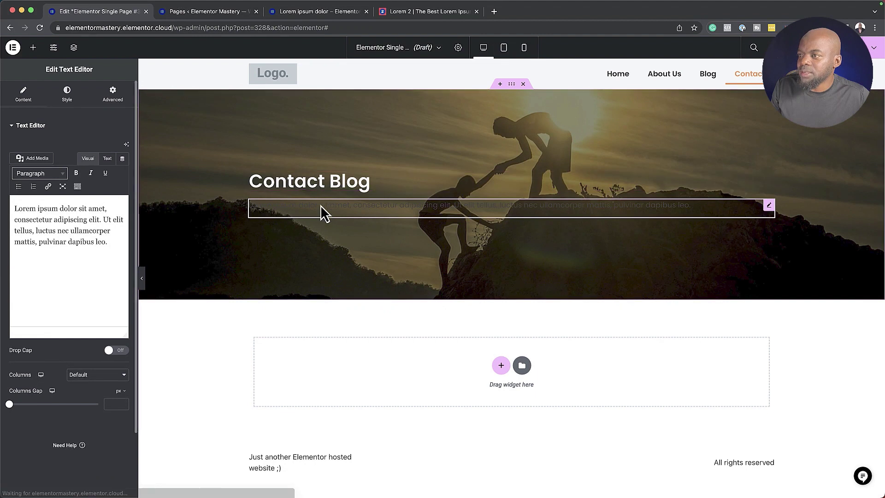
pyautogui.click(109, 97)
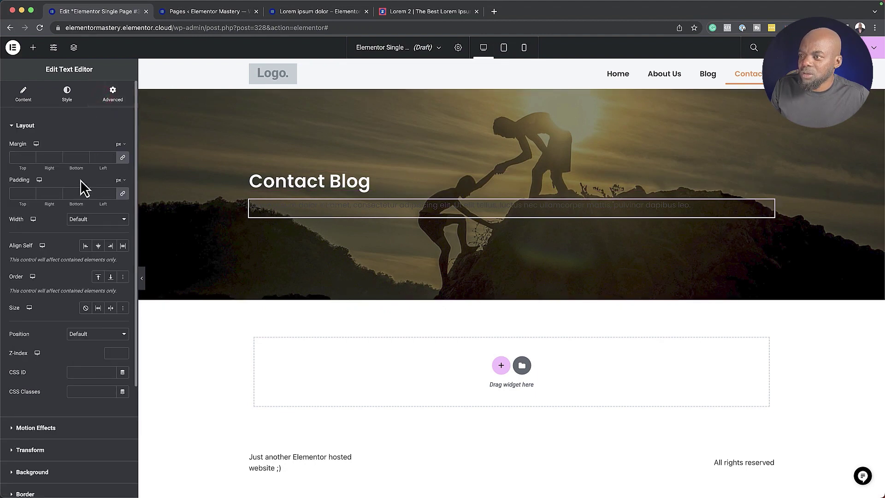
pyautogui.click(70, 95)
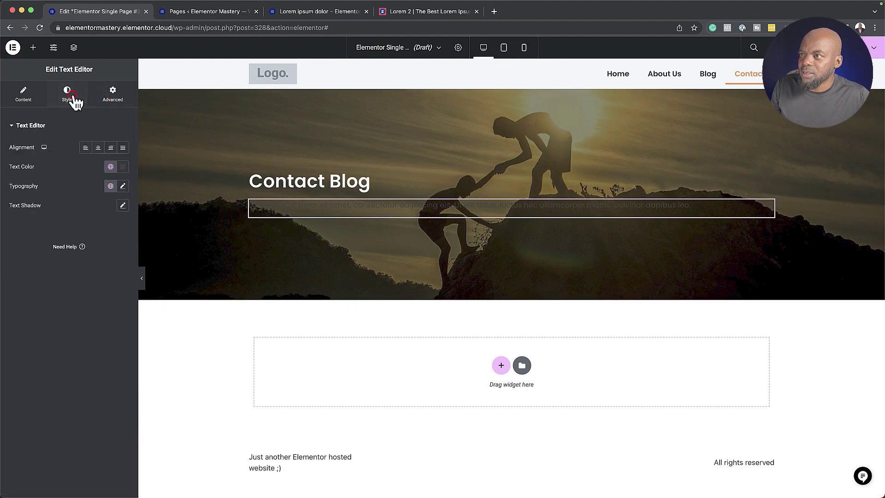
pyautogui.click(109, 168)
pyautogui.click(19, 225)
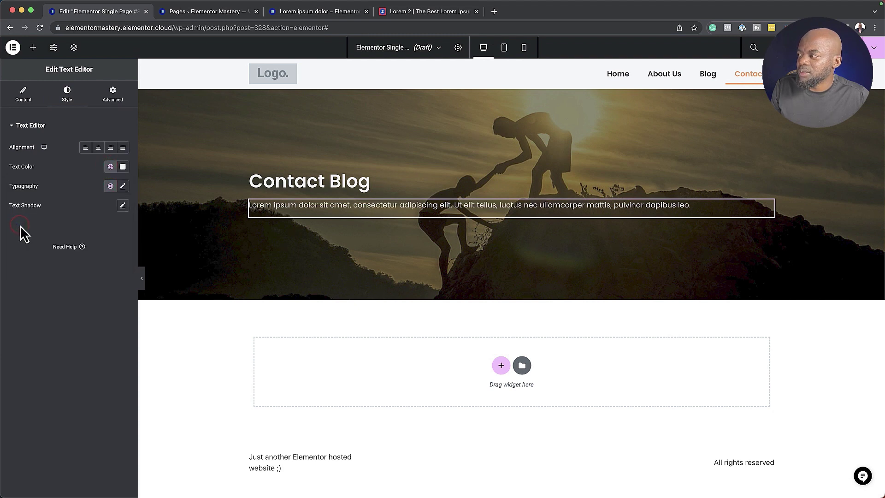
# Replace the hero Text Editor's placeholder content with the Site Tagline dynamic tag
pyautogui.click(23, 93)
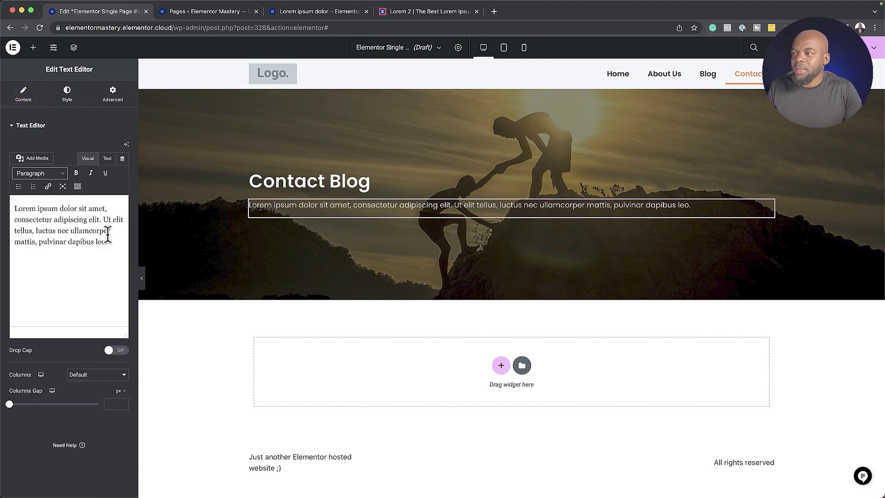
pyautogui.click(123, 159)
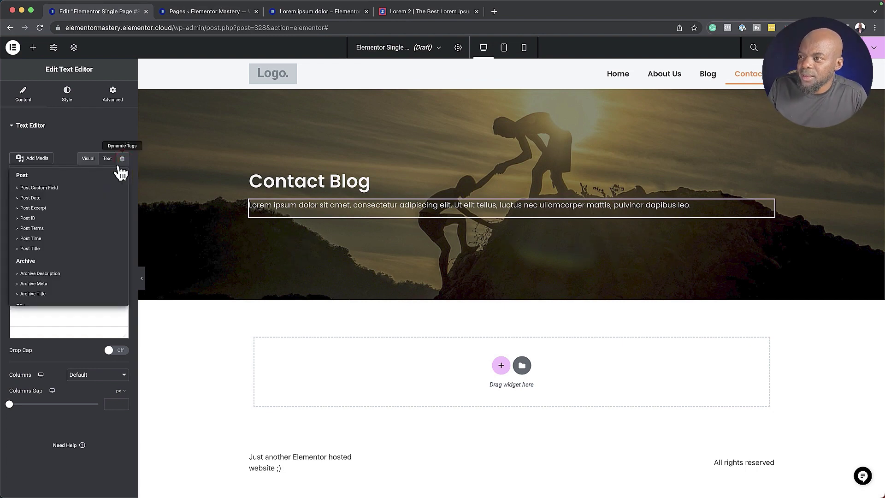
pyautogui.scroll(-3, 95, 268)
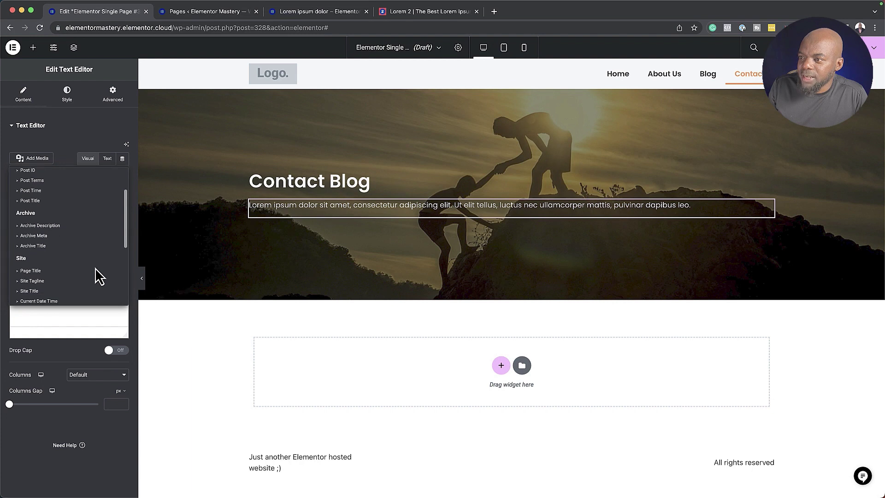
pyautogui.click(50, 232)
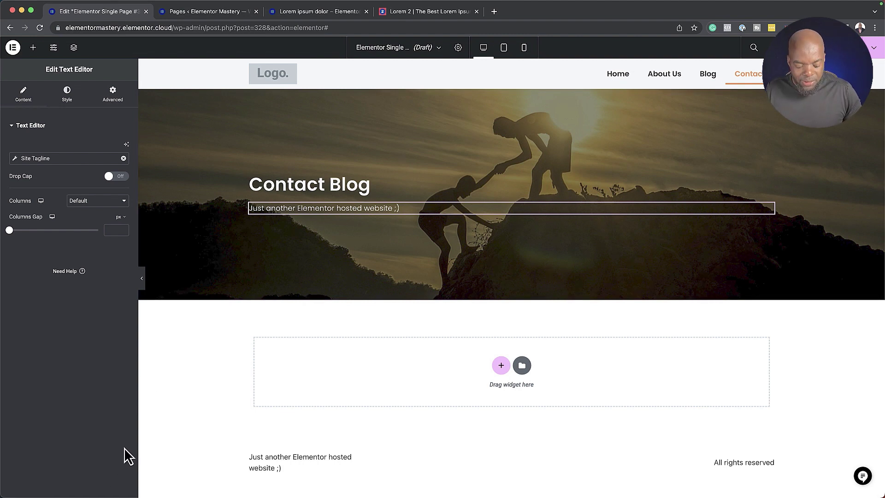
# Add a single-column container below the hero section and place a Text Editor widget in it
pyautogui.click(501, 365)
pyautogui.click(391, 385)
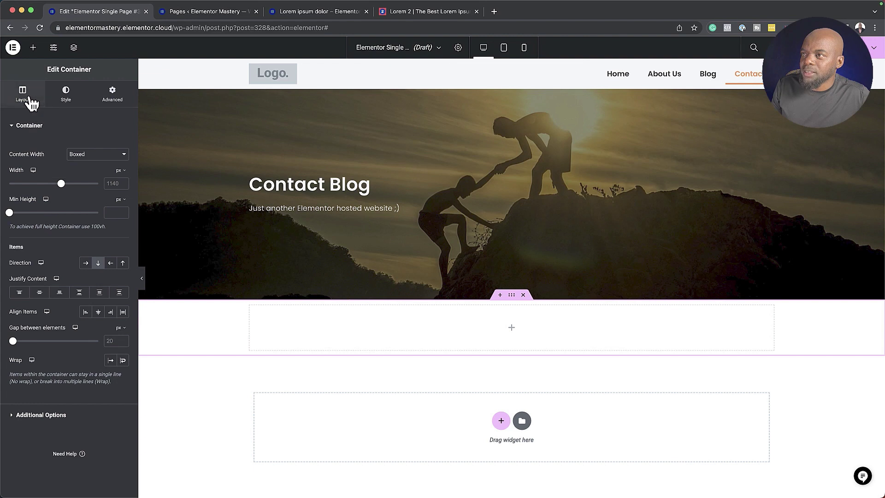
pyautogui.click(33, 47)
pyautogui.scroll(-8, 63, 440)
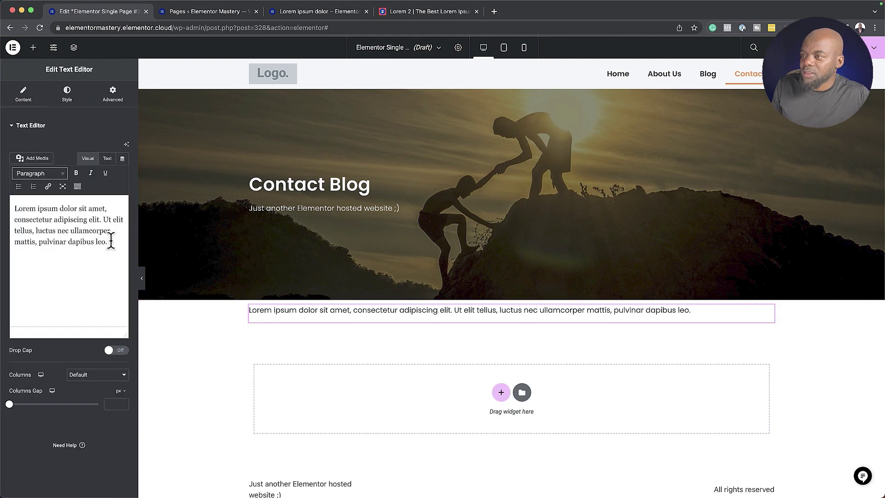
# Replace the text editor's placeholder text below the hero section with "Latest Posts"
pyautogui.moveTo(111, 240); pyautogui.dragTo(1, 209)
pyautogui.write('Late')
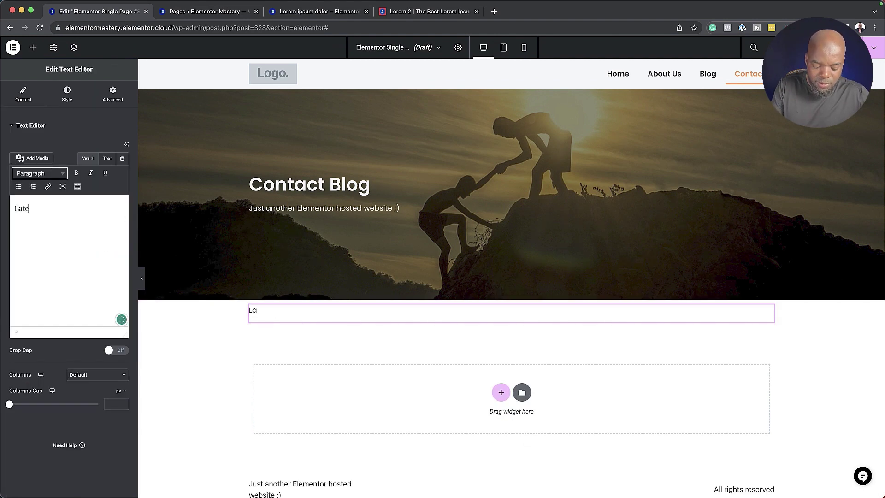
pyautogui.write('st Posts')
# Style the "Latest Posts" text typography with Uppercase transform, 2.2 px letter spacing and 500 (Medium) weight
pyautogui.click(67, 92)
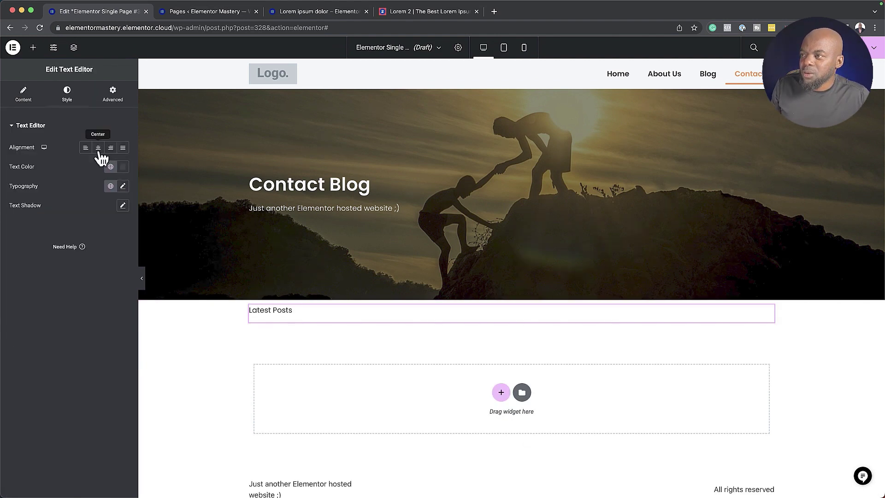
pyautogui.click(123, 186)
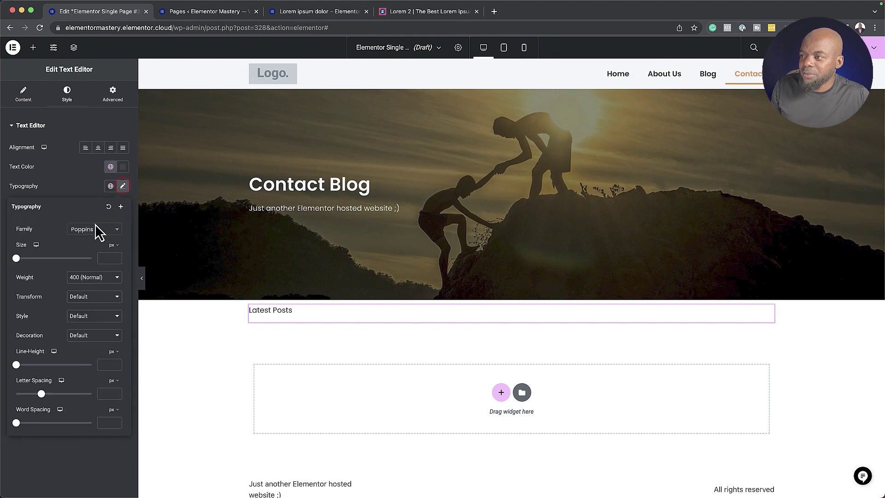
pyautogui.click(92, 304)
pyautogui.click(98, 308)
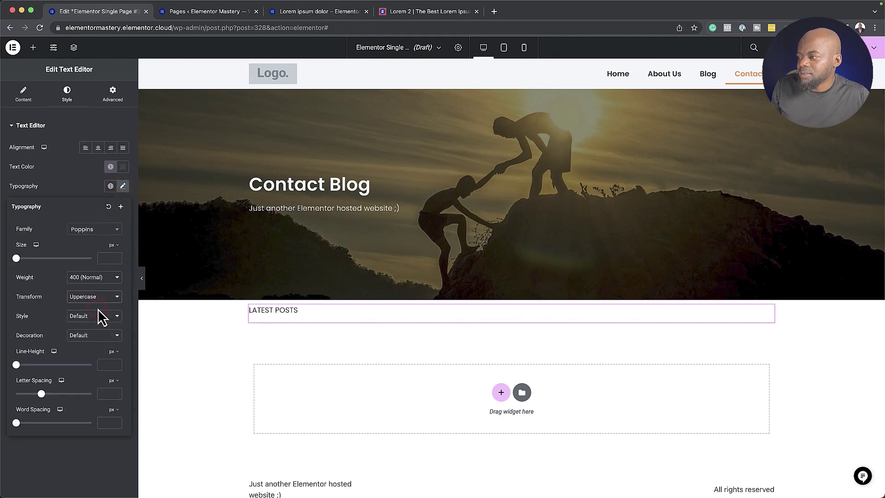
pyautogui.moveTo(44, 392); pyautogui.dragTo(54, 394)
pyautogui.click(110, 277)
pyautogui.click(117, 292)
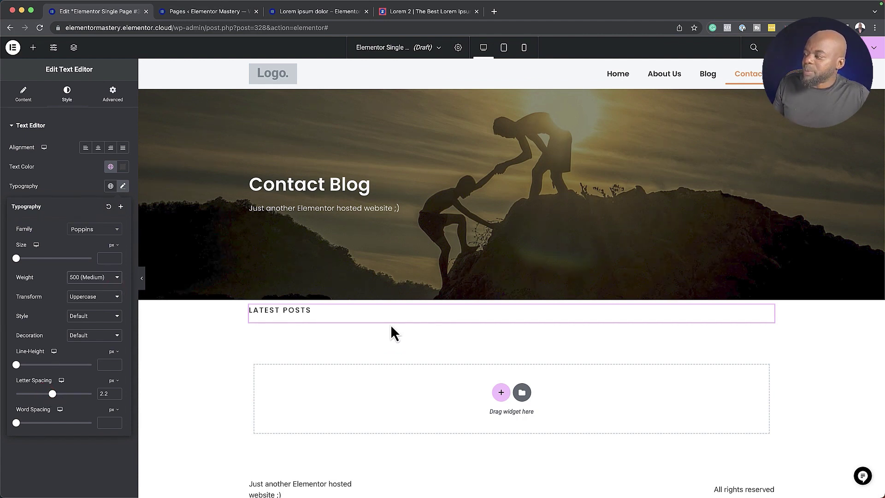
# Unlink the padding of the container around "Latest Posts" and set its top and bottom padding to 8 px
pyautogui.click(511, 295)
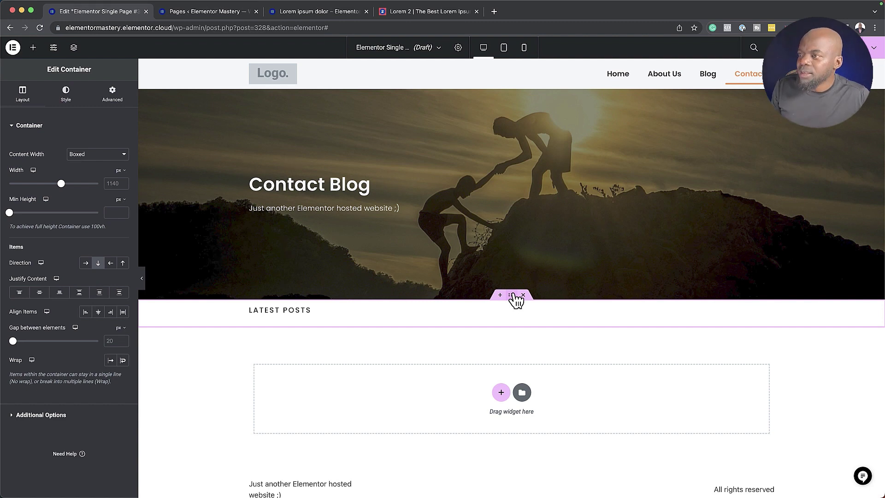
pyautogui.click(114, 95)
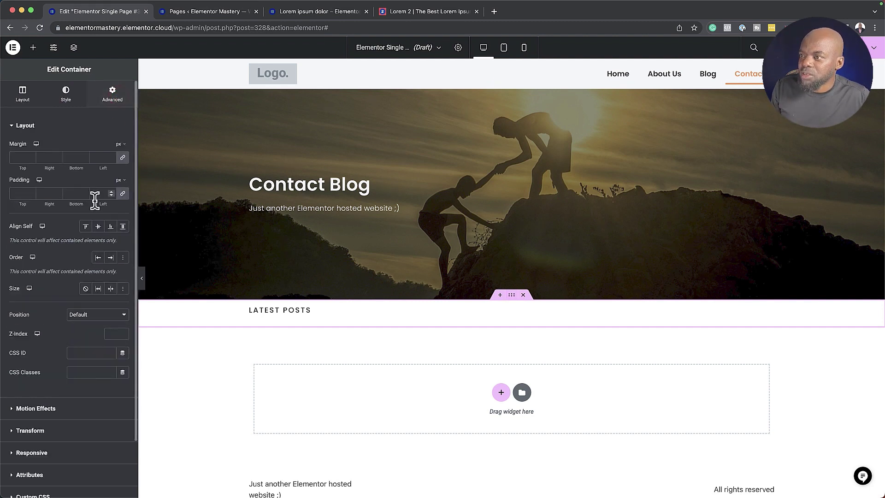
pyautogui.click(123, 193)
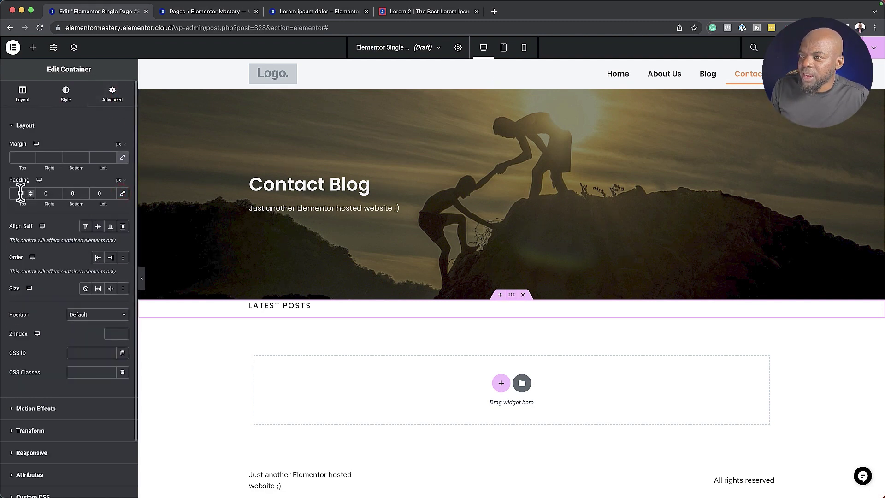
pyautogui.moveTo(21, 193); pyautogui.dragTo(3, 193)
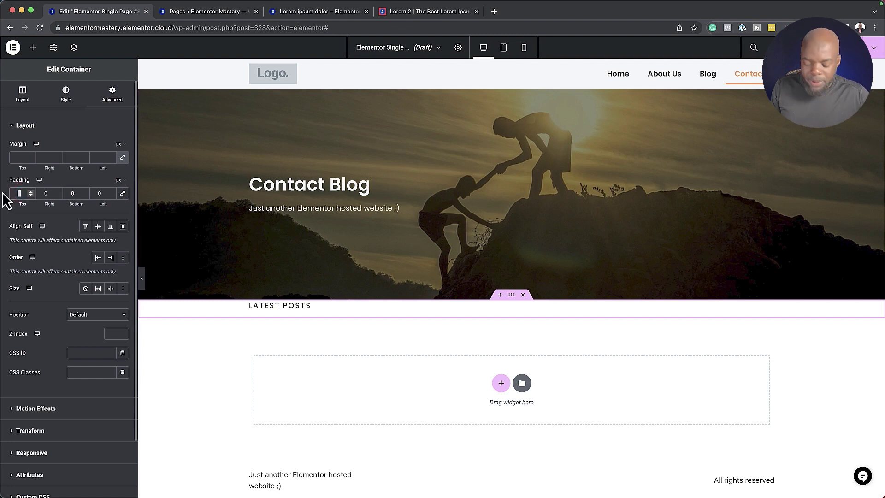
pyautogui.write('8')
pyautogui.click(73, 193)
pyautogui.write('8')
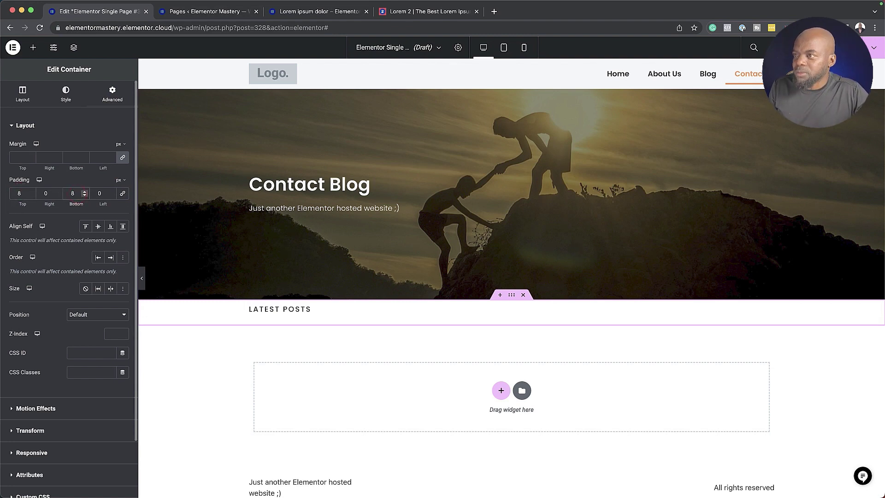
# Set the "Latest Posts" container's top and bottom padding to 8 %, with the padding sides unlinked
pyautogui.click(122, 193)
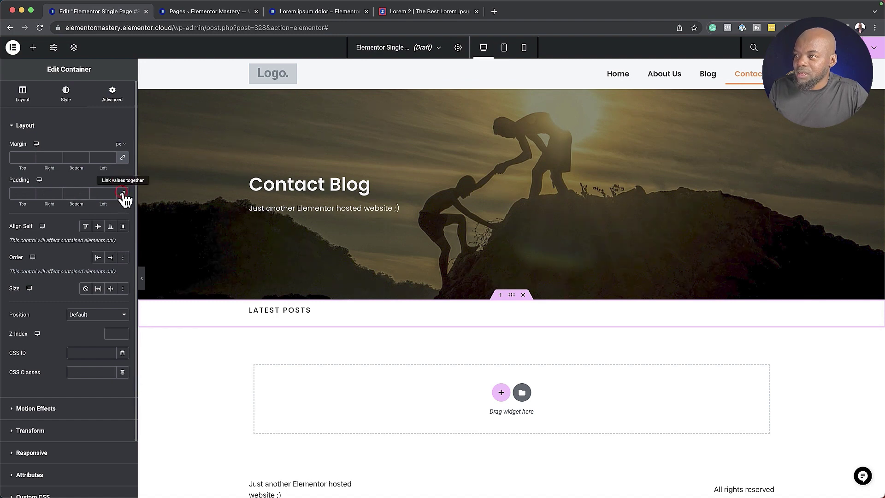
pyautogui.click(14, 194)
pyautogui.write('8')
pyautogui.click(74, 193)
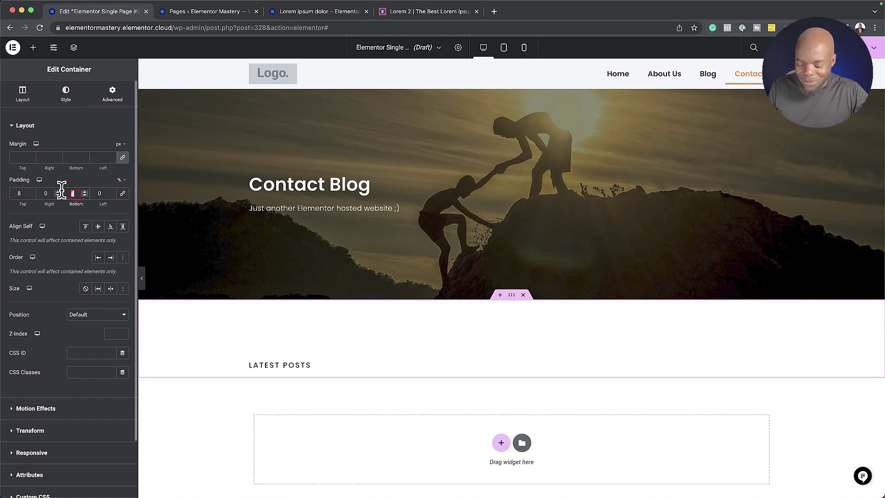
pyautogui.write('8')
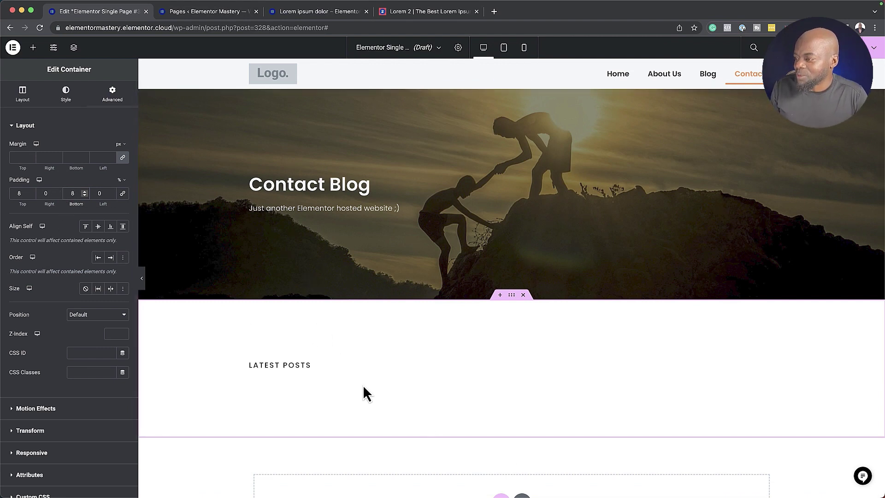
# Add a Loop Grid widget directly below the "Latest Posts" text
pyautogui.click(33, 47)
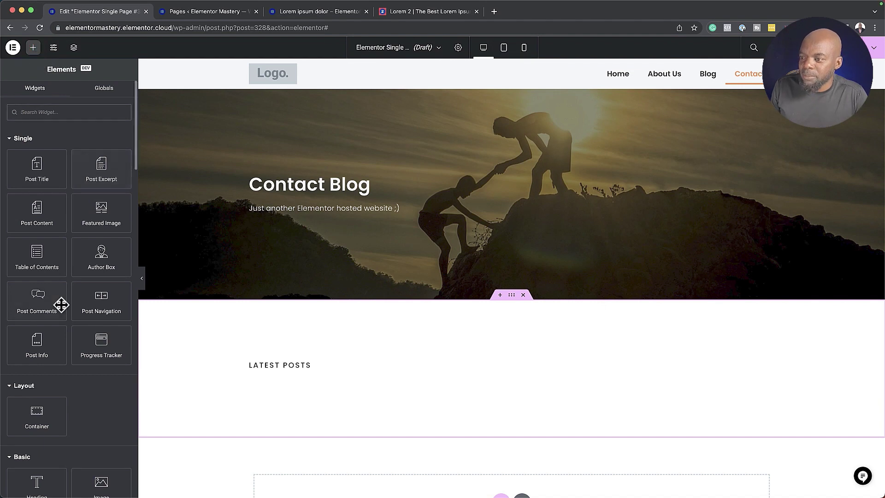
pyautogui.scroll(-5, 60, 302)
pyautogui.scroll(-5, 62, 304)
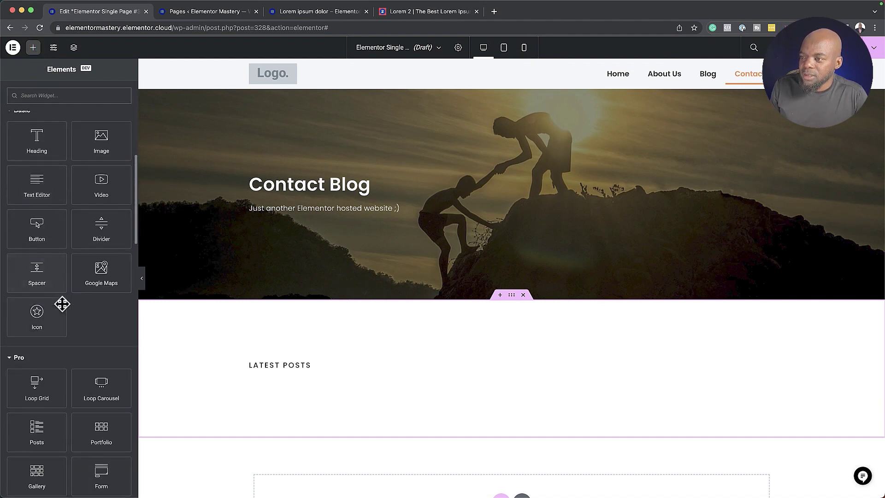
pyautogui.moveTo(36, 332); pyautogui.dragTo(283, 379)
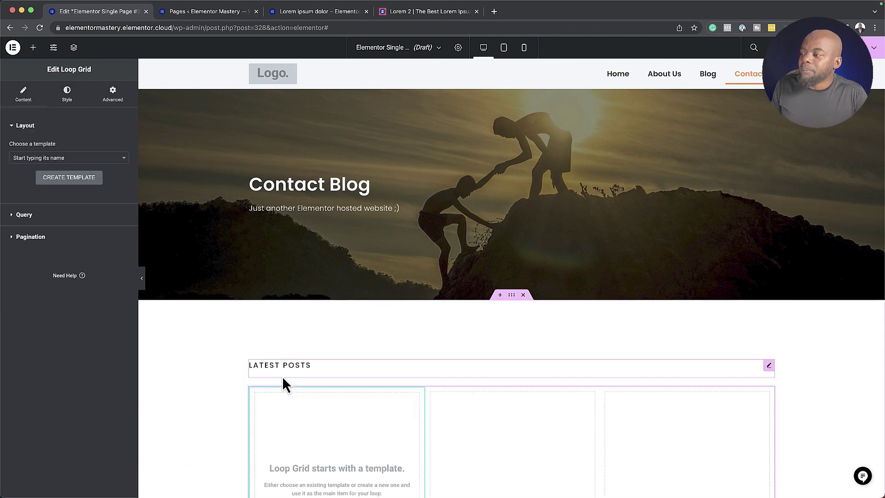
# Assign the template "Elementor Loop Item #315 (Template)" to the Loop Grid
pyautogui.click(120, 158)
pyautogui.write('e')
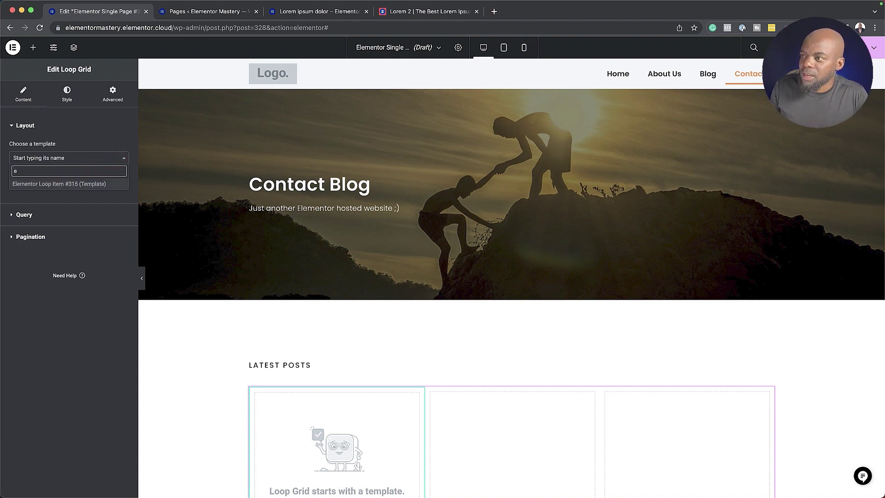
pyautogui.click(99, 184)
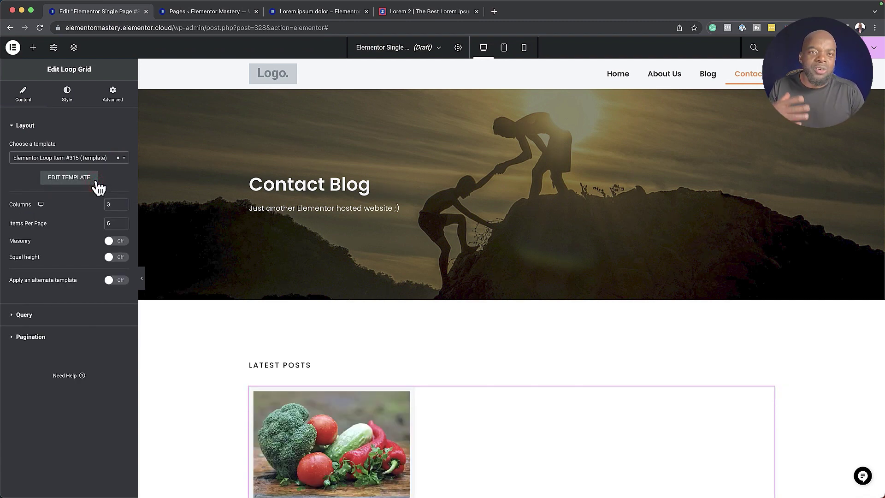
pyautogui.scroll(-3, 266, 331)
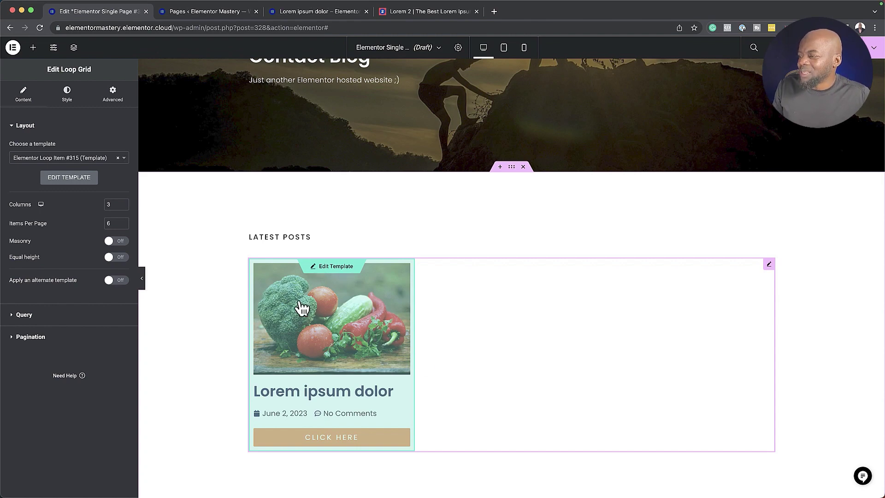
# Add a new container below the post grid and give it a classic background in the light grey global color
pyautogui.scroll(-5, 301, 307)
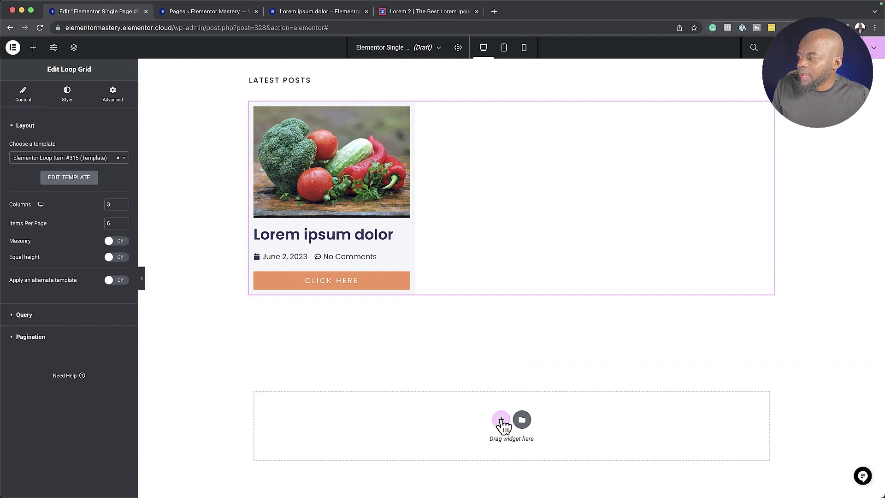
pyautogui.click(501, 420)
pyautogui.click(393, 443)
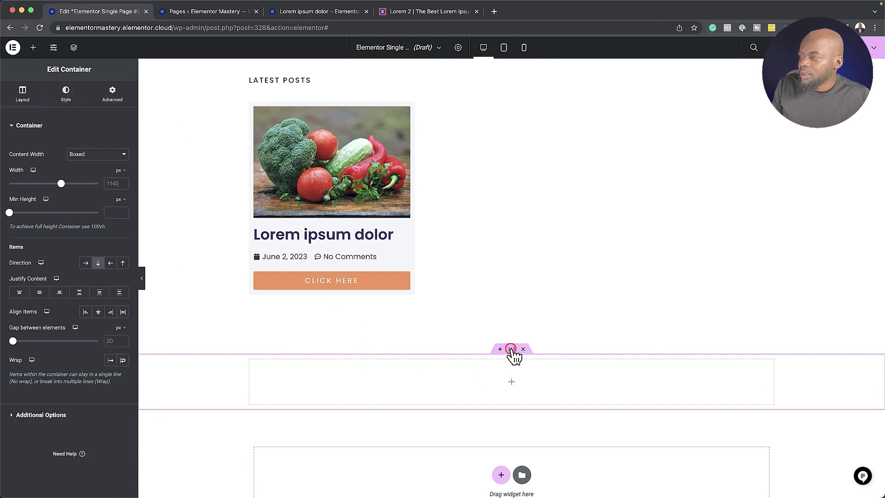
pyautogui.click(75, 93)
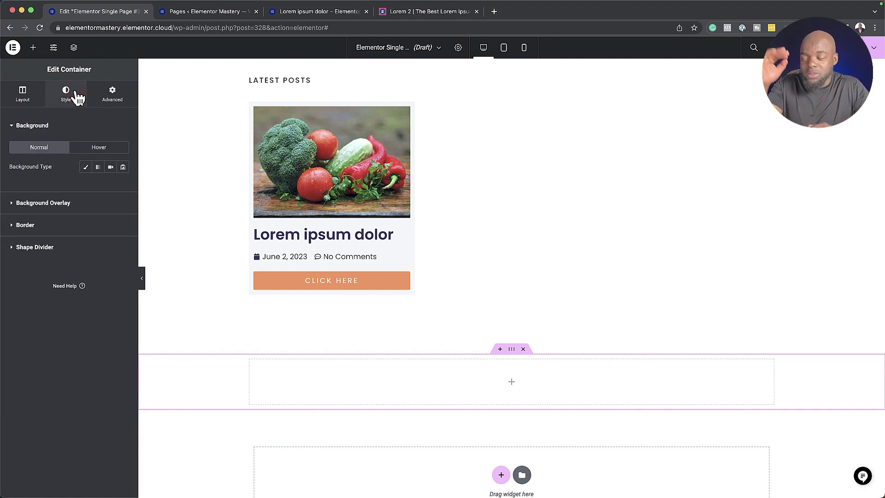
pyautogui.click(86, 168)
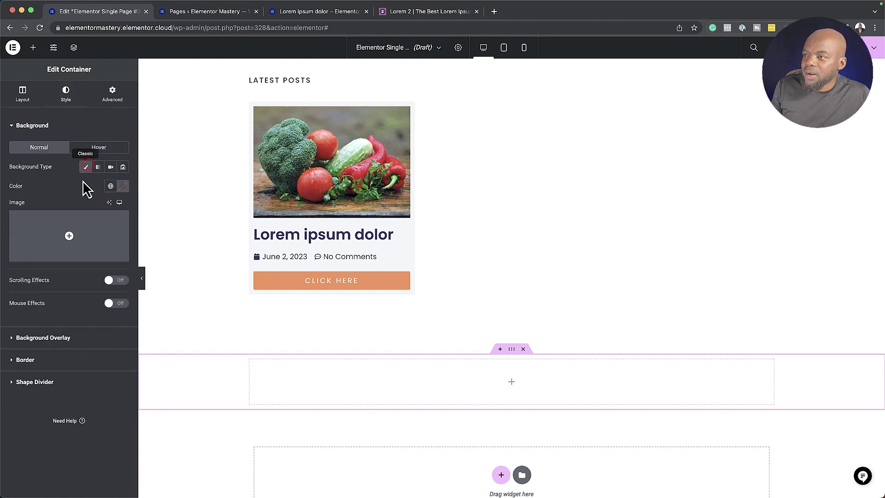
pyautogui.click(111, 186)
pyautogui.click(44, 245)
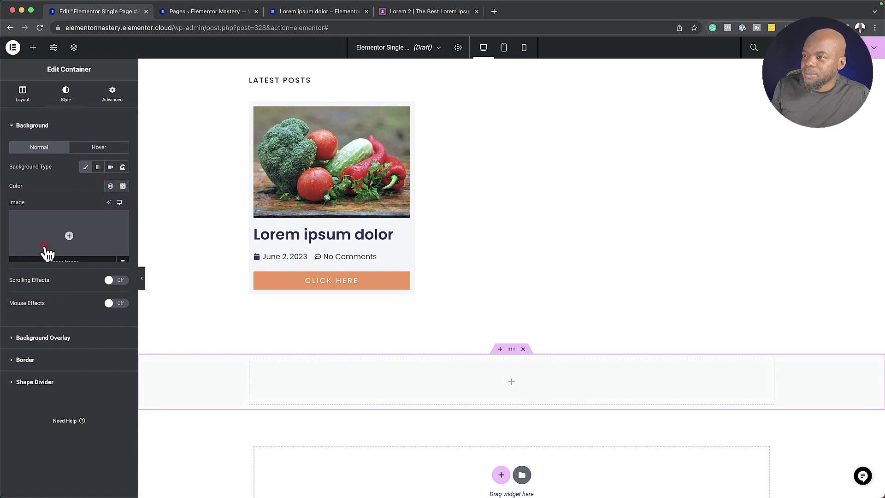
# Search the widgets for "for" and add a Form widget to the light grey container
pyautogui.click(33, 48)
pyautogui.click(53, 112)
pyautogui.write('for')
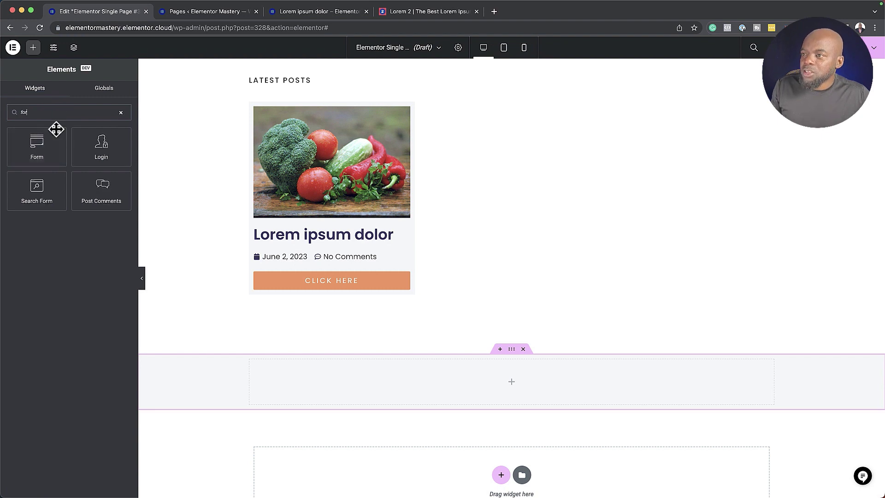
pyautogui.click(43, 140)
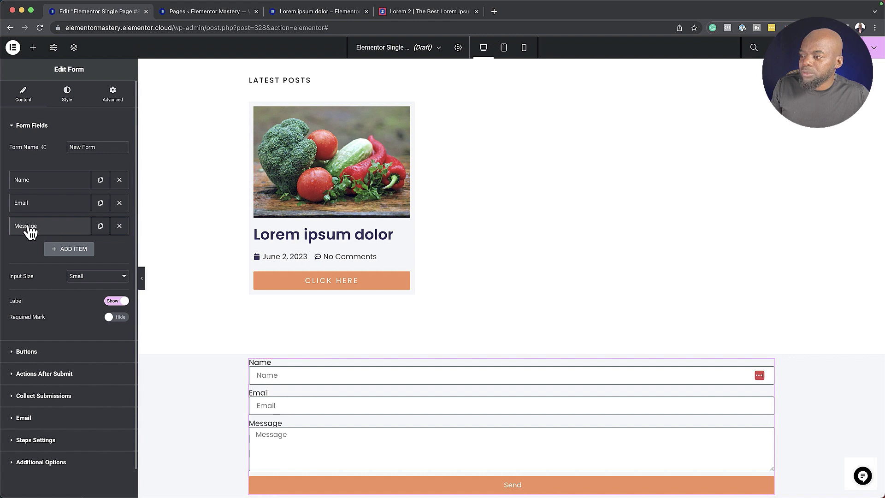
# Delete the Message field from the form and hide the field labels
pyautogui.click(121, 227)
pyautogui.click(113, 278)
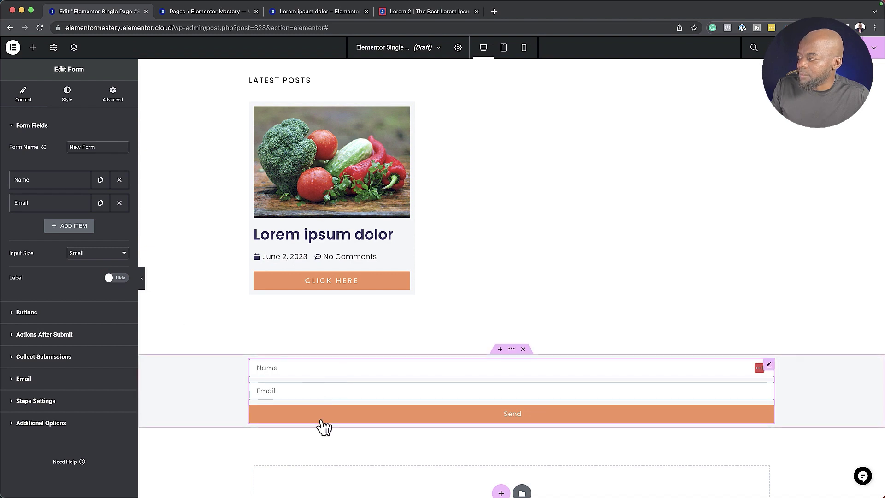
# Set the border radius of the form's buttons to 2 px on all corners
pyautogui.click(39, 312)
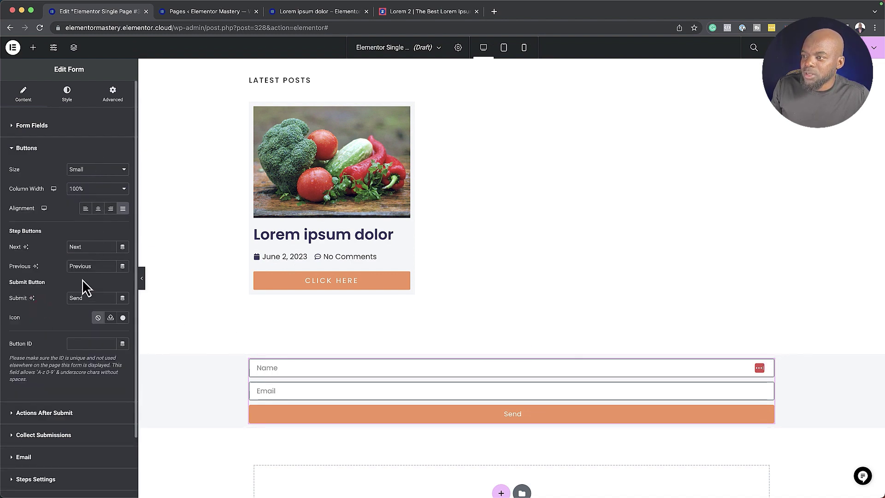
pyautogui.click(85, 95)
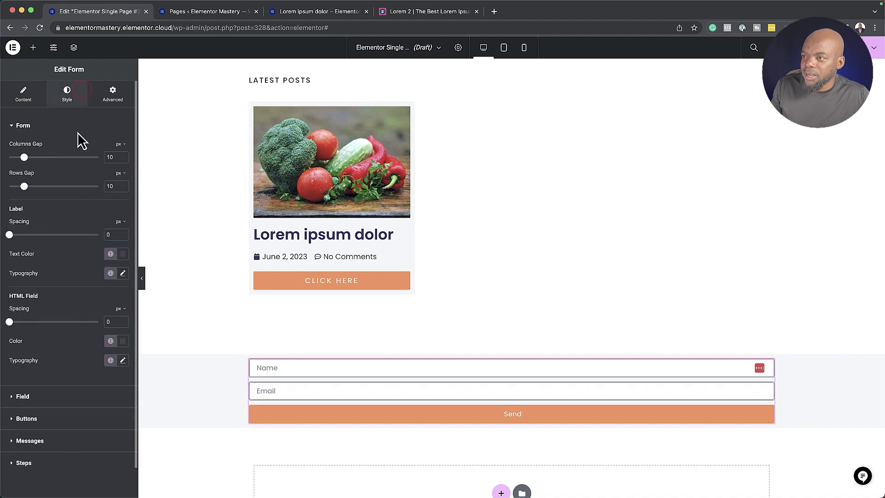
pyautogui.scroll(-1, 74, 304)
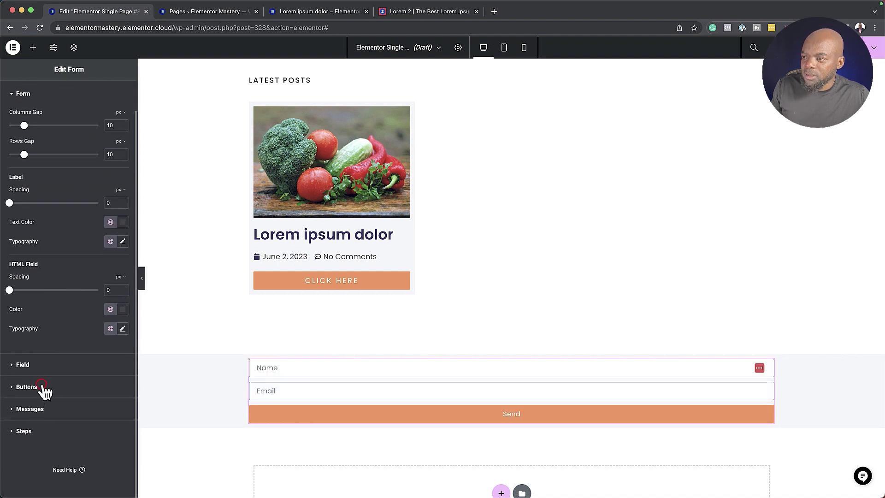
pyautogui.click(41, 388)
pyautogui.click(23, 381)
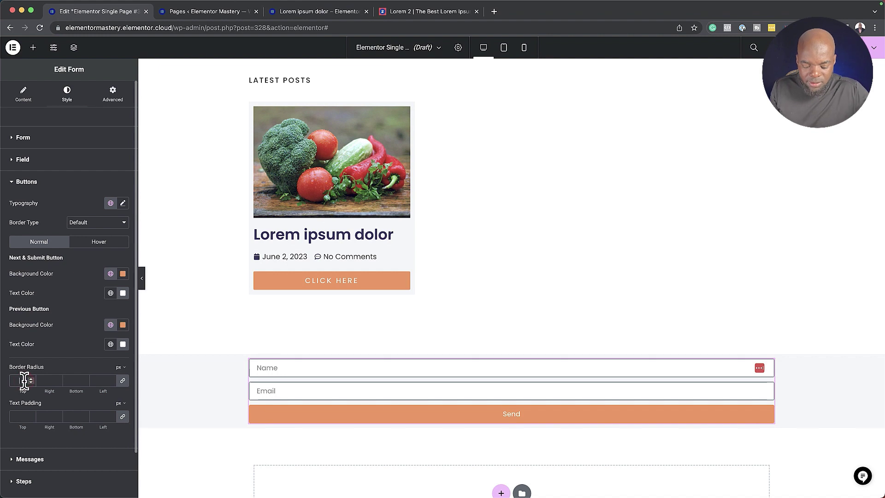
pyautogui.write('2')
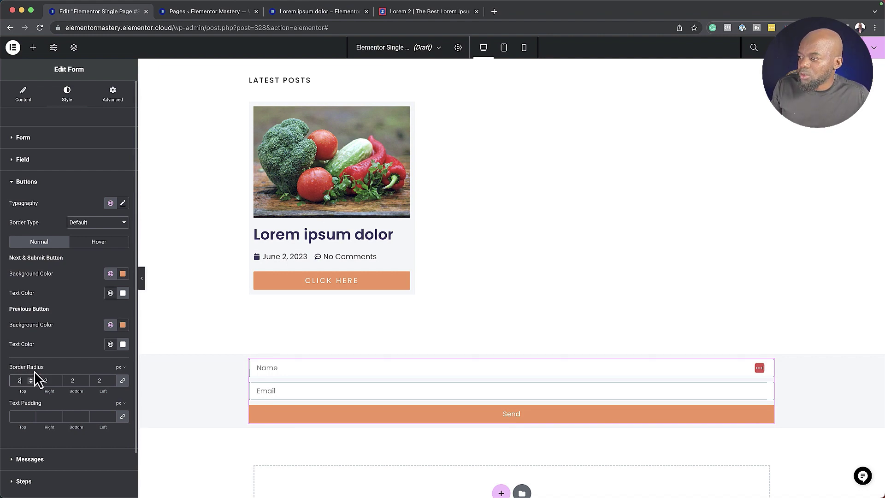
pyautogui.scroll(-2, 70, 318)
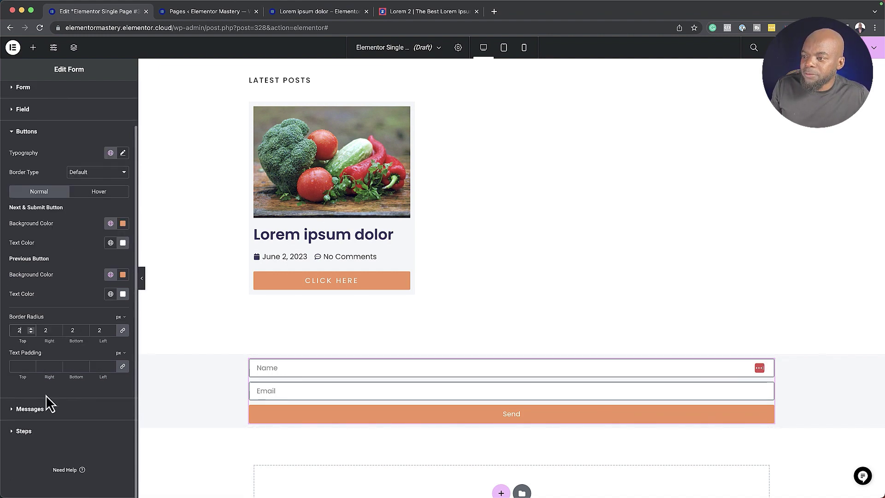
pyautogui.click(43, 408)
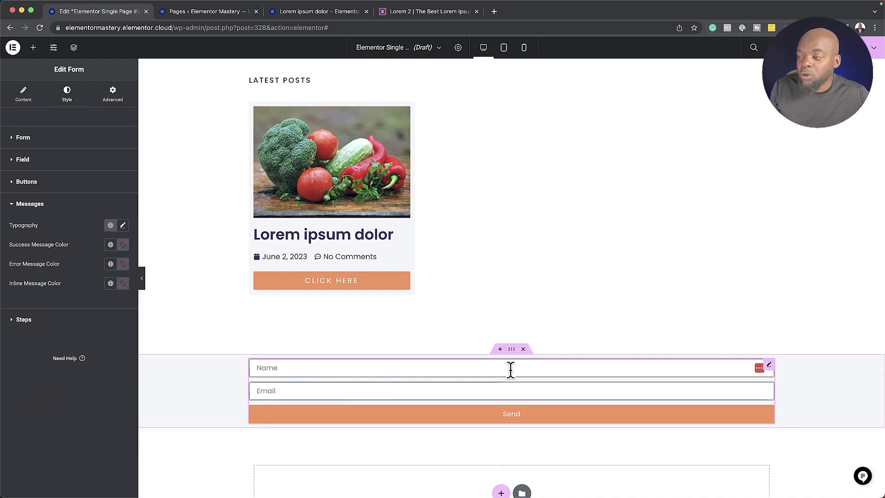
pyautogui.click(40, 102)
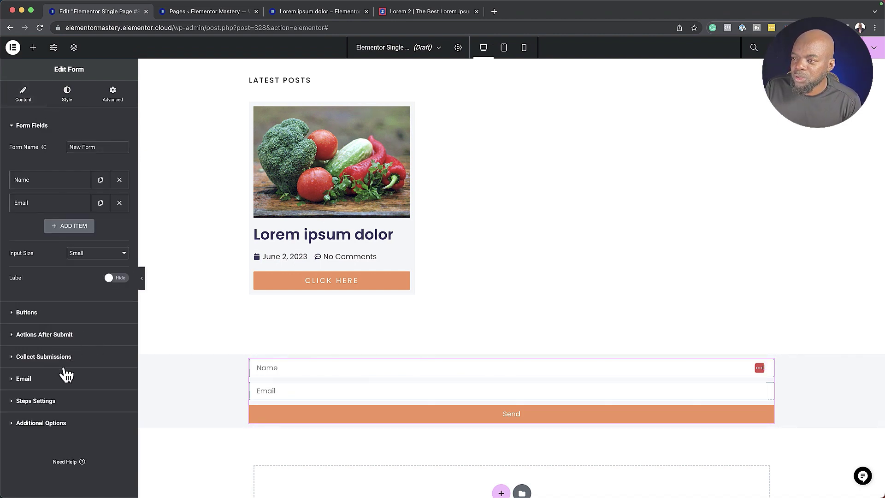
# Review the form's Actions After Submit and Email notification settings
pyautogui.click(67, 337)
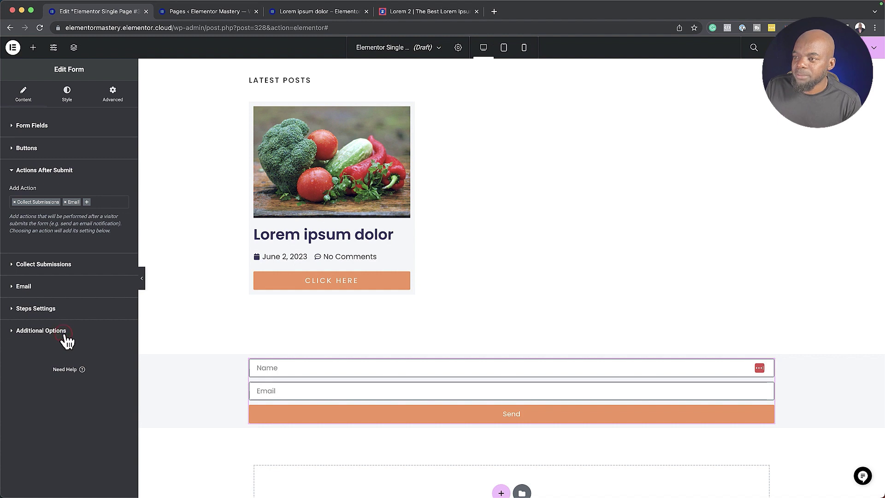
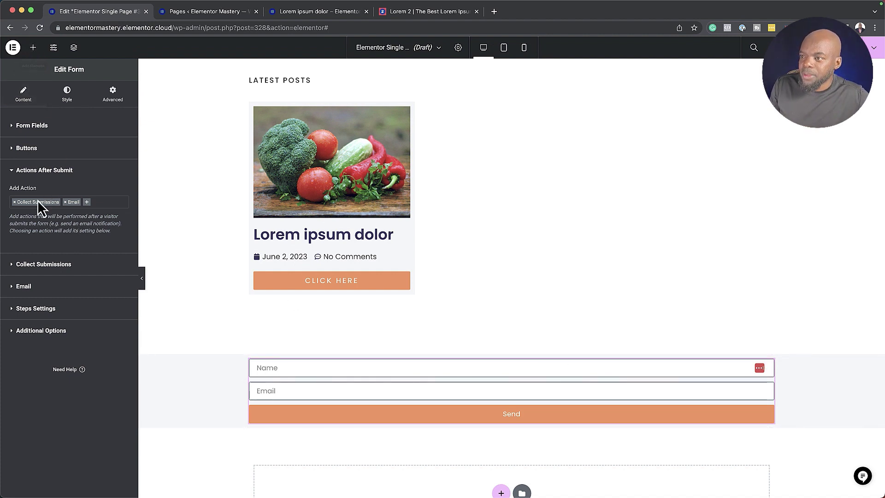
pyautogui.click(27, 287)
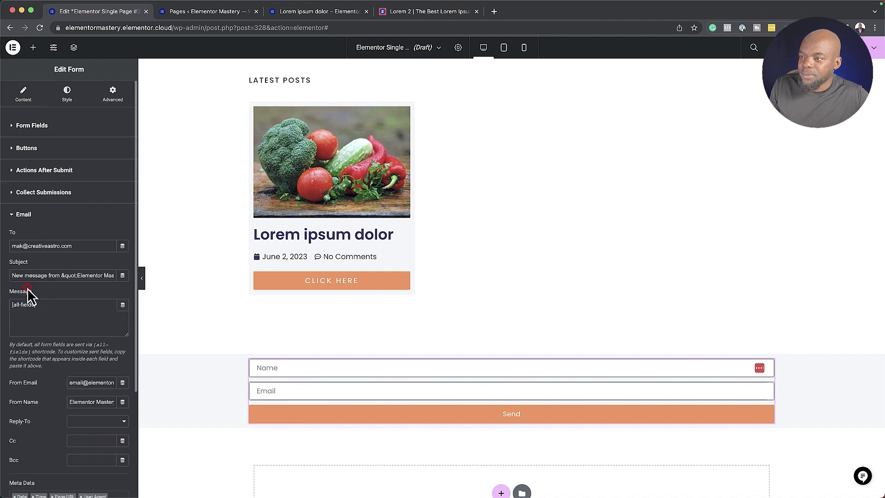
# Add a Text Editor widget above the form in the light grey container and center its text
pyautogui.click(33, 48)
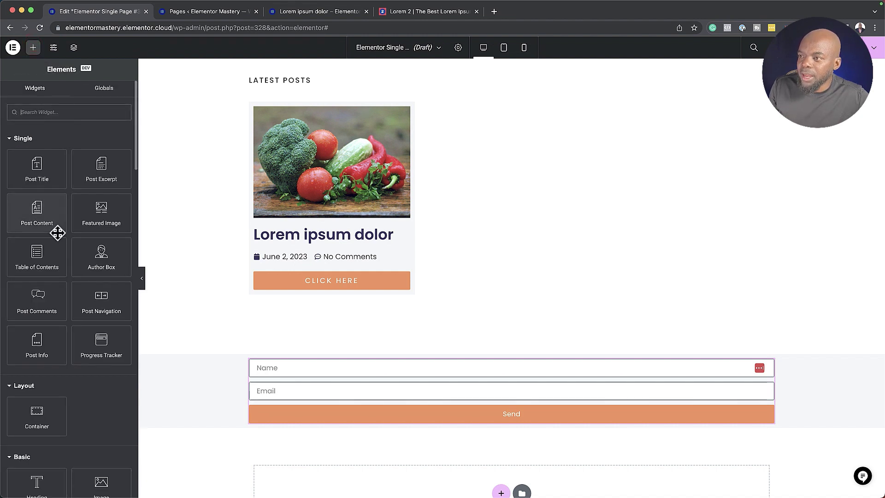
pyautogui.scroll(-3, 52, 312)
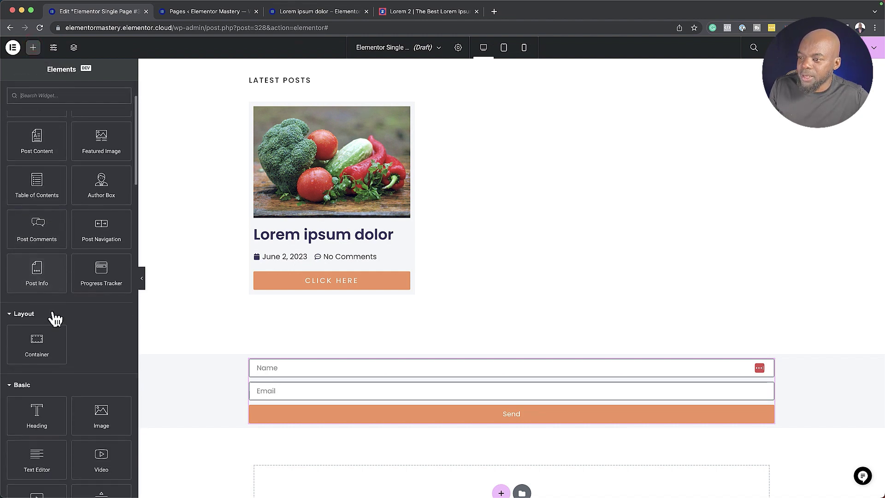
pyautogui.moveTo(39, 428); pyautogui.dragTo(306, 370)
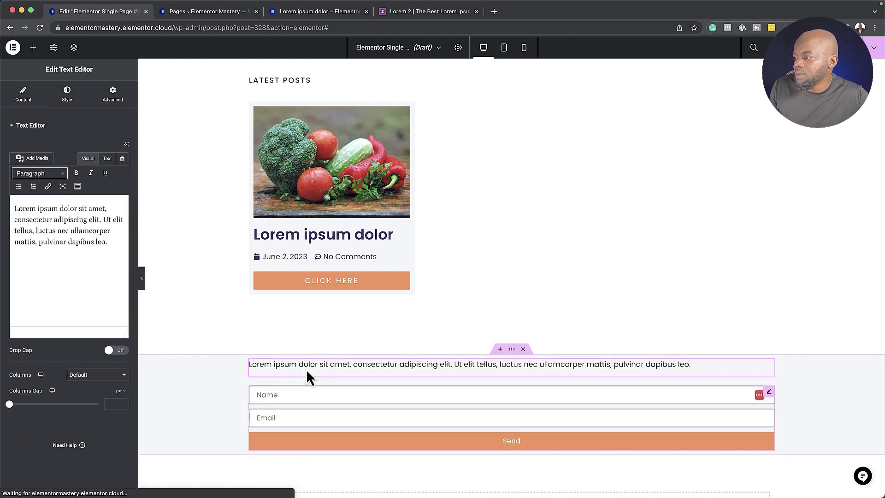
pyautogui.click(68, 94)
pyautogui.click(98, 148)
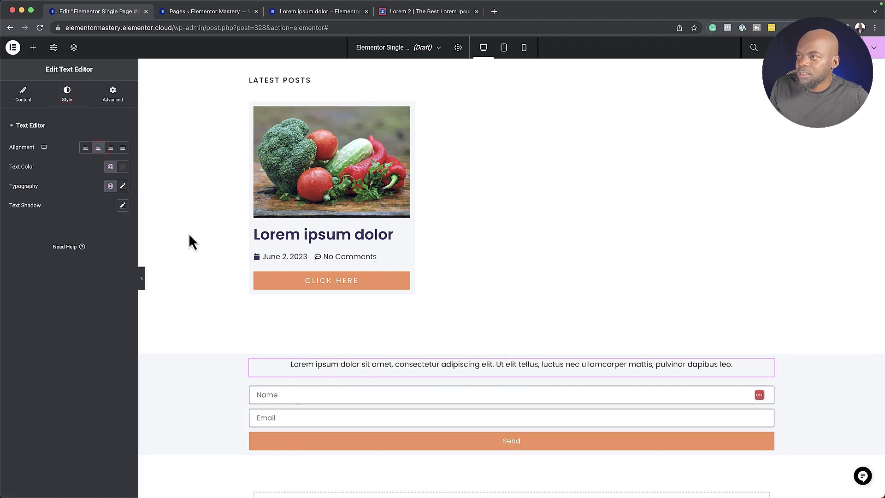
# Split the text after "Lorem ipsum dolor sit amet", removing the comma, and format that first line as Heading 2
pyautogui.click(31, 102)
pyautogui.click(105, 210)
pyautogui.press('BackSpace')
pyautogui.press('Return')
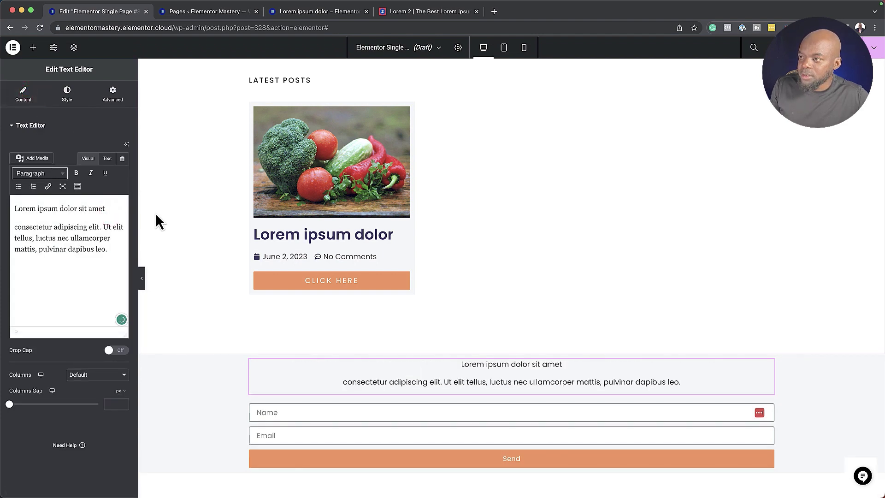
pyautogui.tripleClick(111, 208)
pyautogui.click(50, 174)
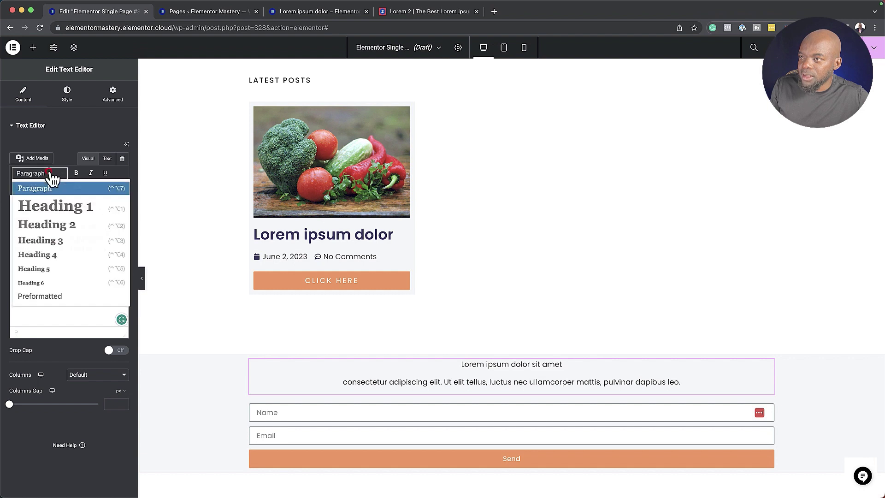
pyautogui.click(63, 224)
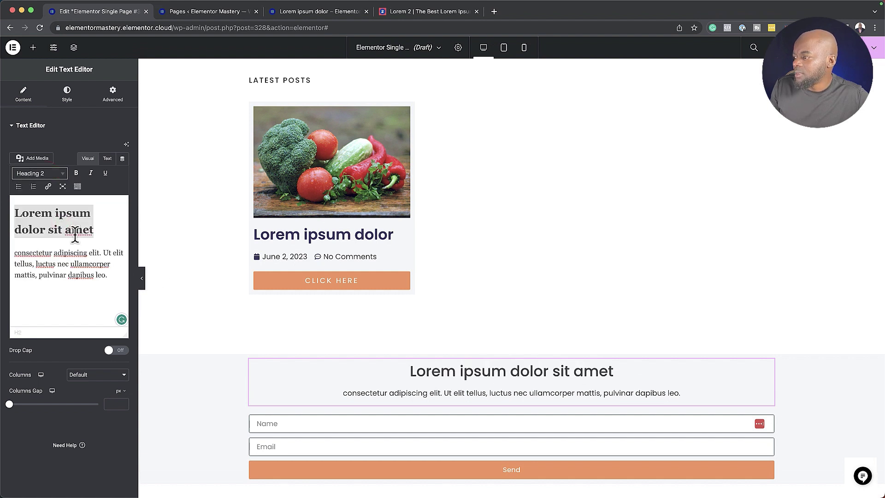
# Give the light grey container unlinked padding of 8% at the top and bottom and 0 on the sides
pyautogui.click(512, 349)
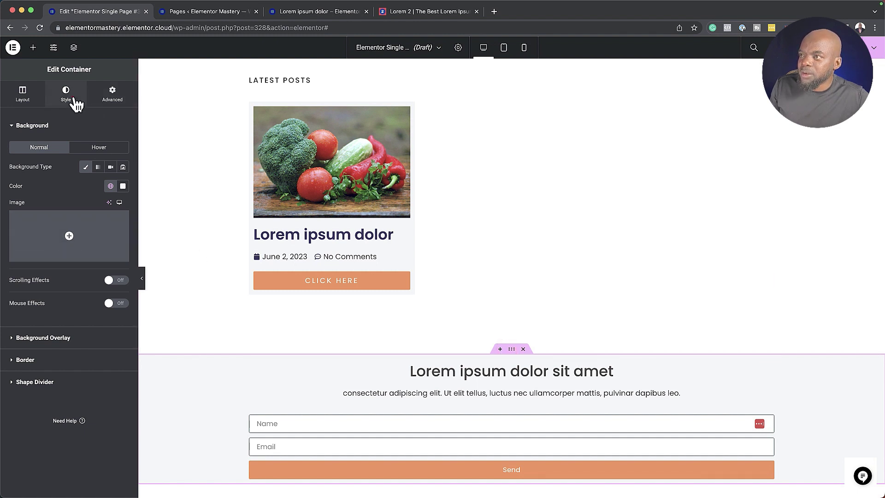
pyautogui.click(118, 98)
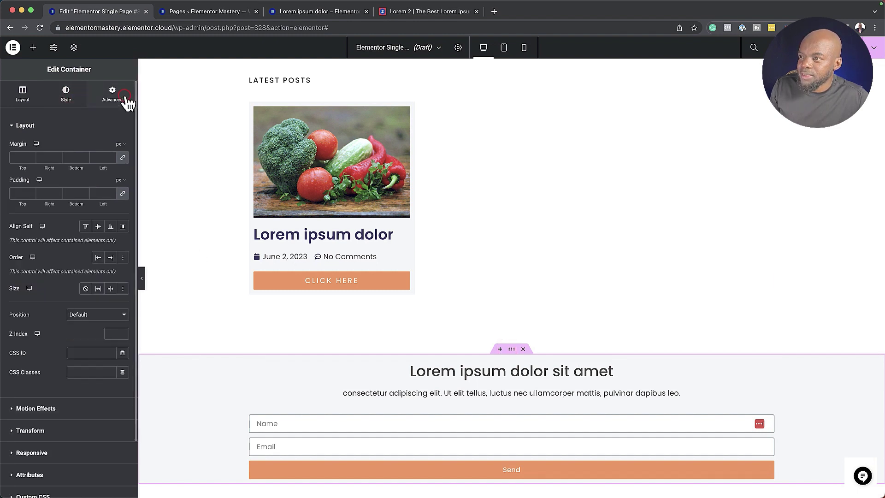
pyautogui.click(123, 194)
pyautogui.moveTo(121, 182)
pyautogui.click(123, 198)
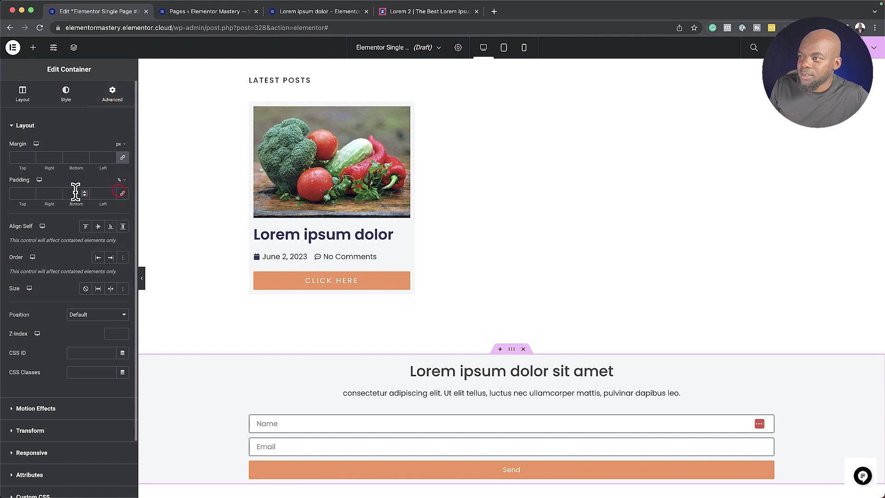
pyautogui.click(19, 193)
pyautogui.write('8')
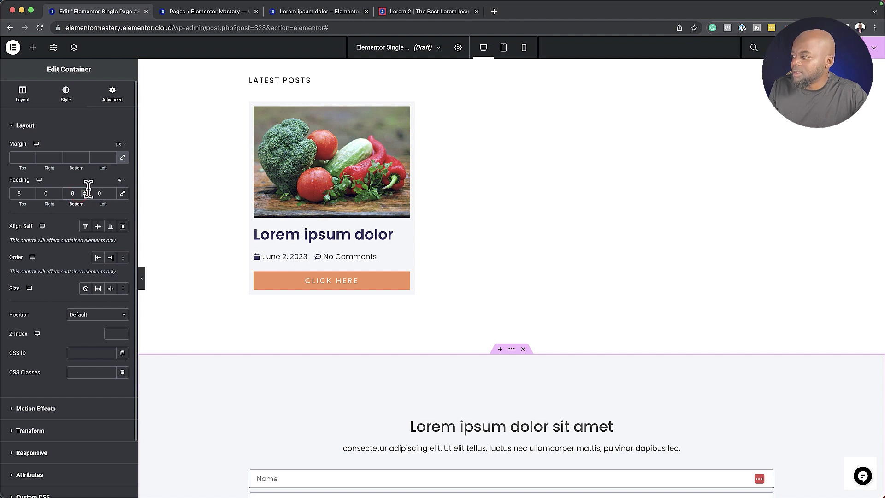
# Set the form to a custom width of 70% and center it within the container
pyautogui.scroll(-5, 513, 363)
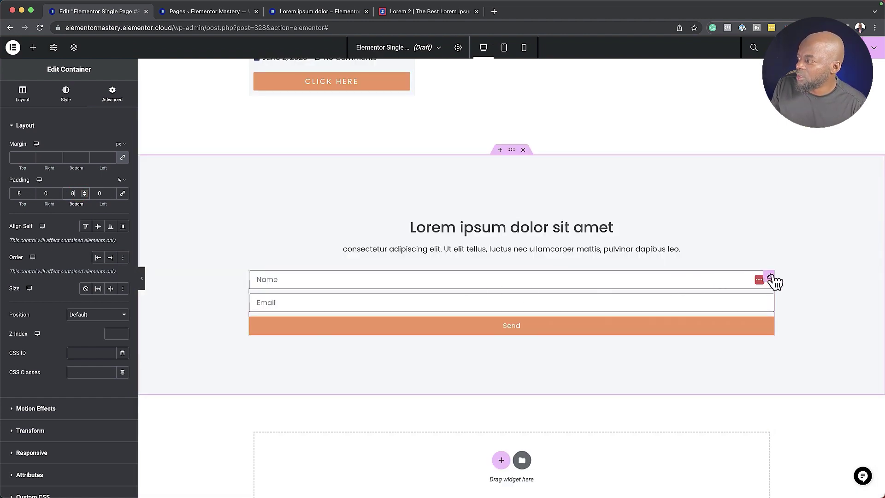
pyautogui.click(771, 275)
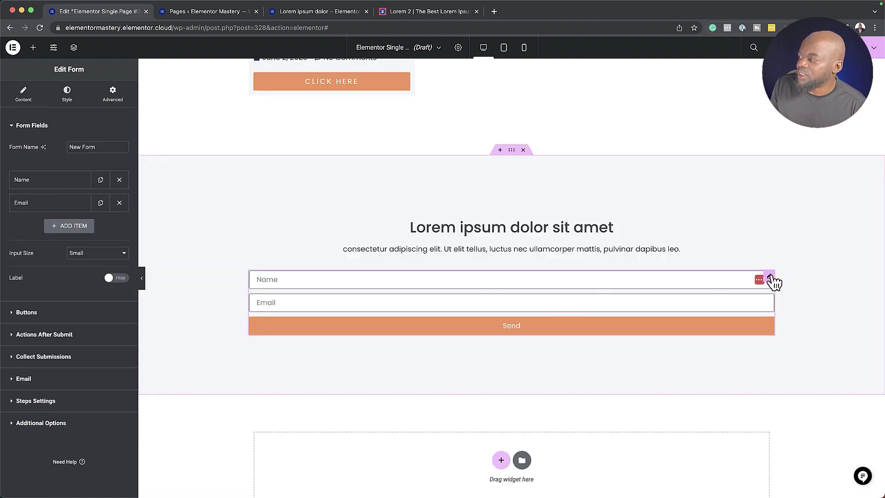
pyautogui.click(125, 97)
pyautogui.click(88, 219)
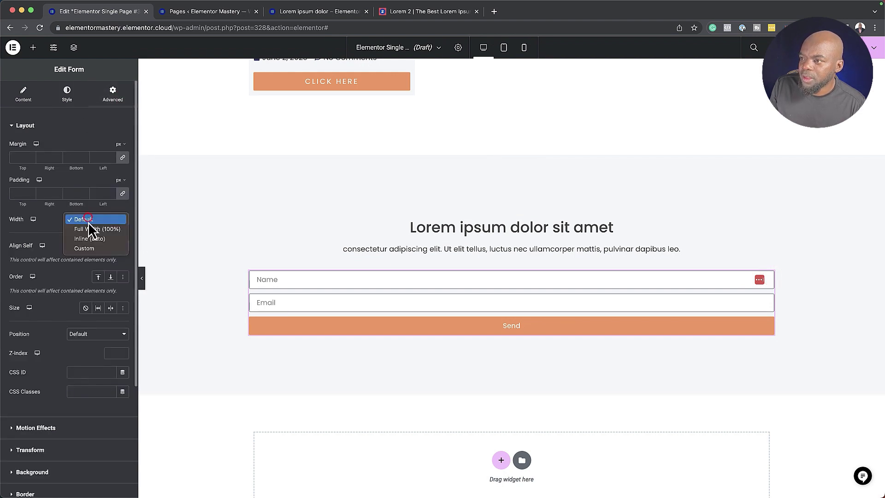
pyautogui.click(90, 248)
pyautogui.moveTo(13, 249); pyautogui.dragTo(78, 259)
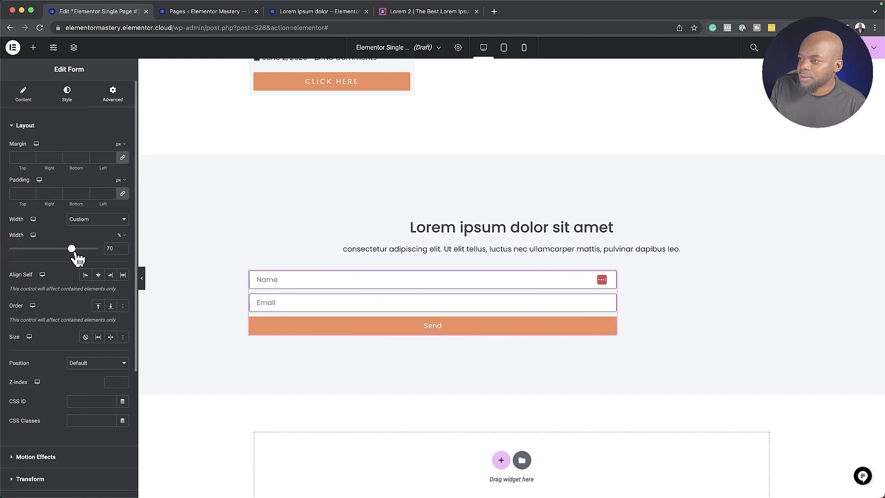
pyautogui.click(102, 276)
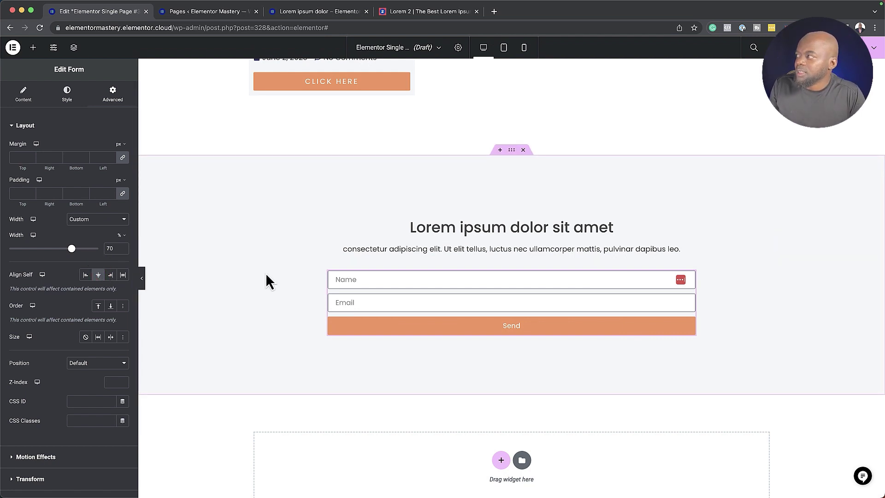
# Publish the template with a display condition that includes the Blog page, found by searching "blog"
pyautogui.scroll(4, 268, 277)
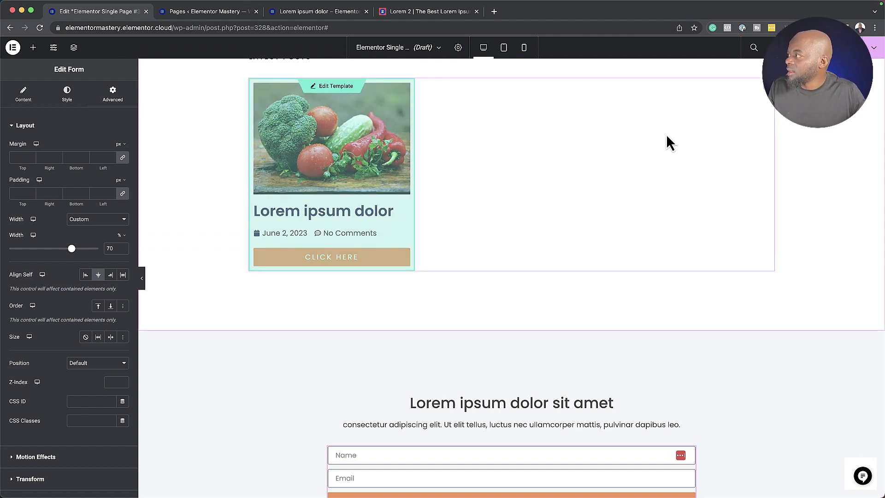
pyautogui.scroll(1, 812, 148)
pyautogui.scroll(5, 812, 146)
pyautogui.click(853, 48)
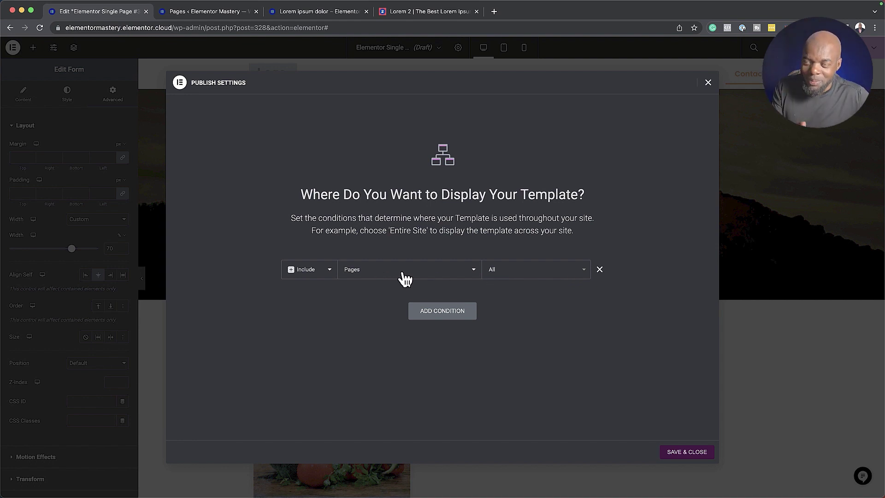
pyautogui.click(509, 271)
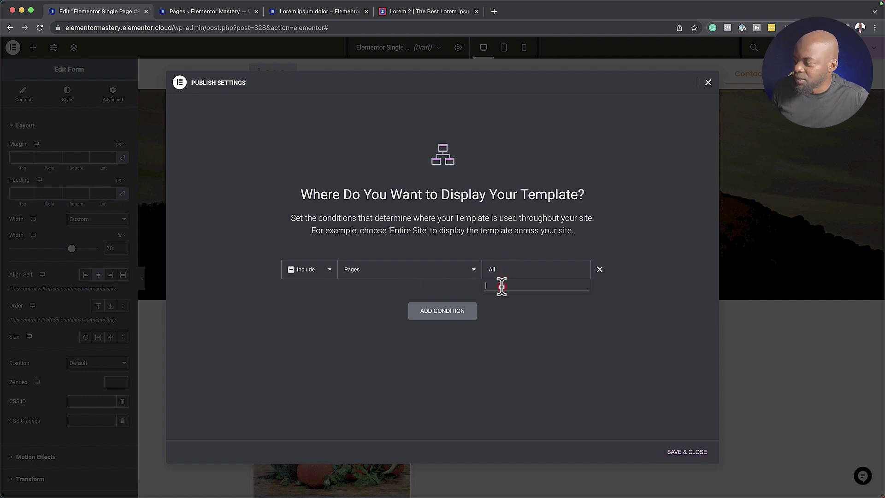
pyautogui.write('blog')
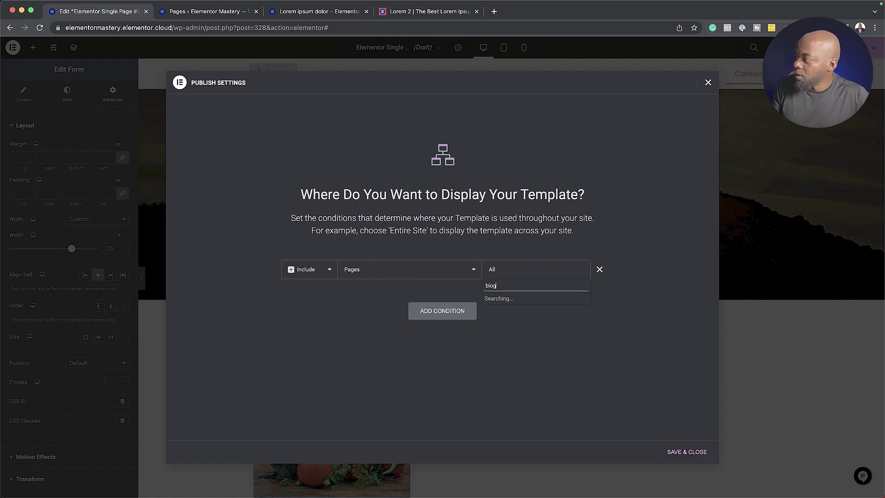
pyautogui.click(493, 299)
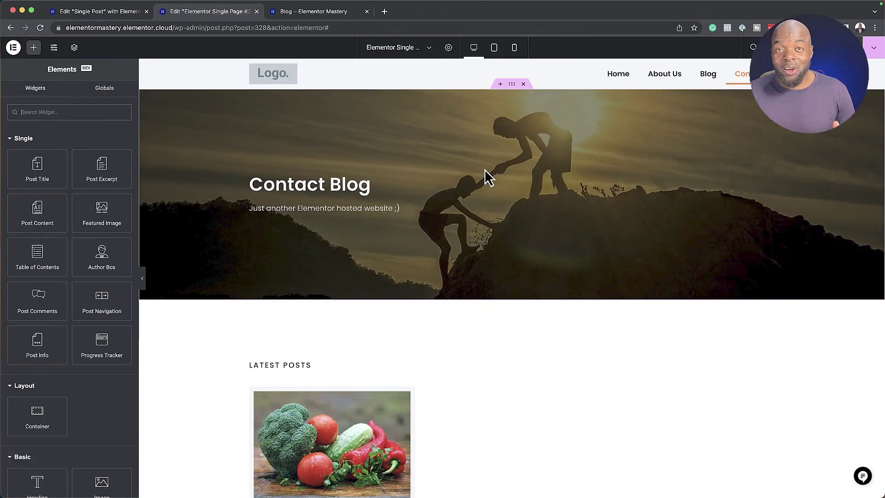
# Reload the live Blog page and check its hero, Latest Posts grid and form section
pyautogui.click(291, 10)
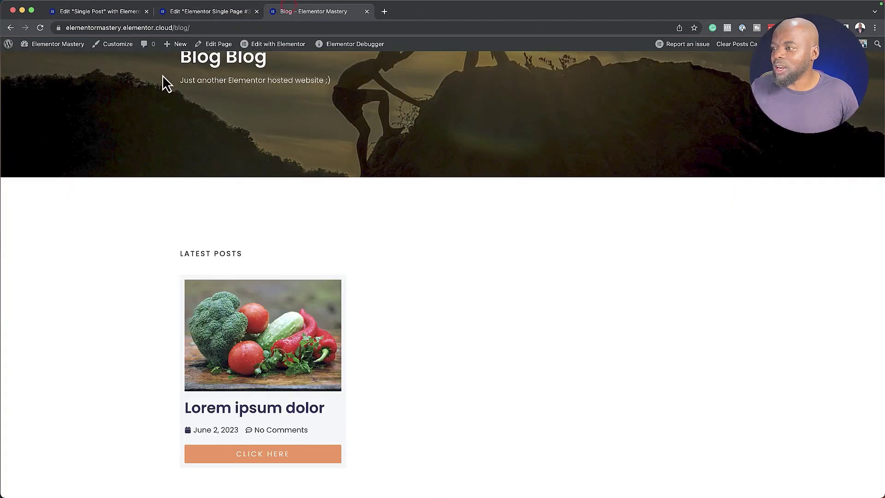
pyautogui.click(40, 29)
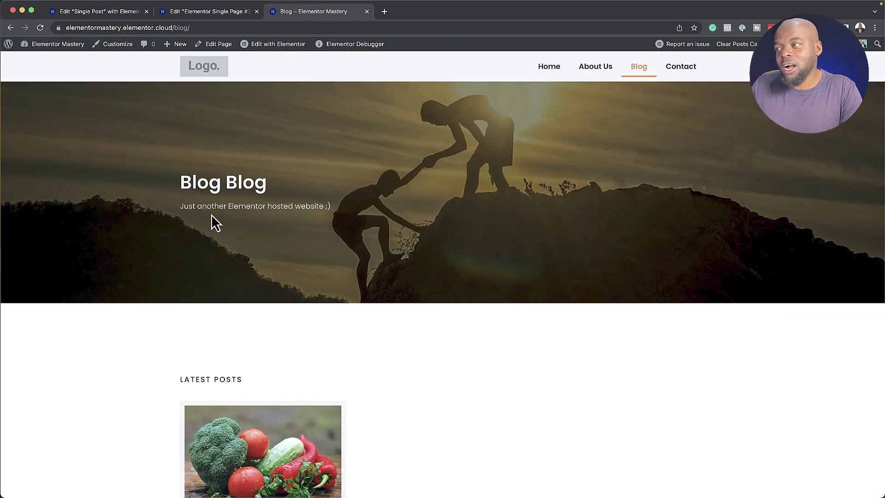
pyautogui.scroll(-5, 302, 219)
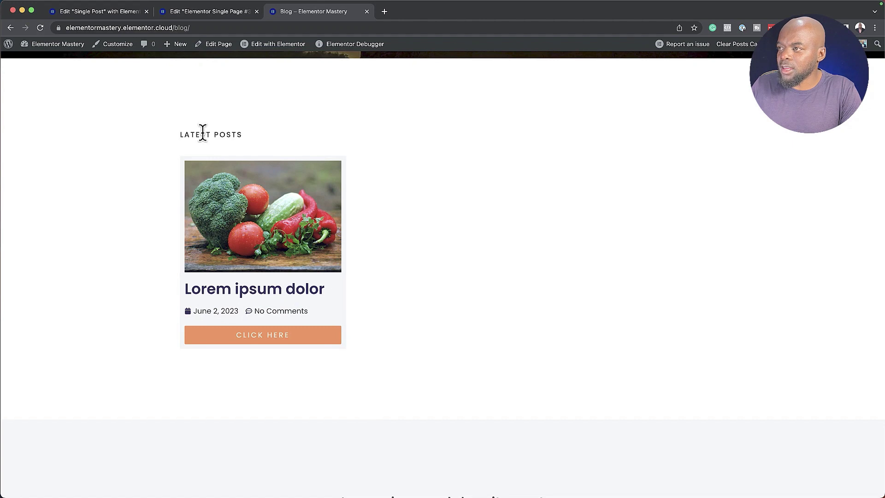
pyautogui.scroll(-3, 442, 415)
pyautogui.scroll(6, 444, 417)
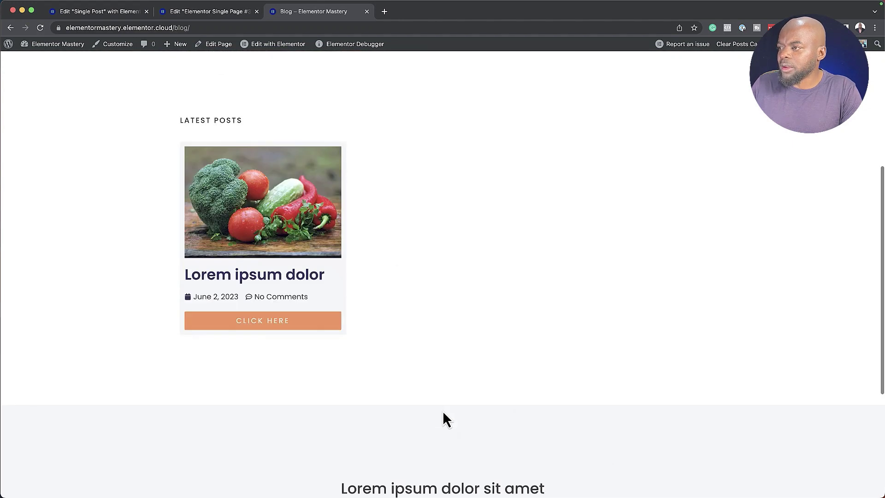
pyautogui.scroll(-1, 443, 414)
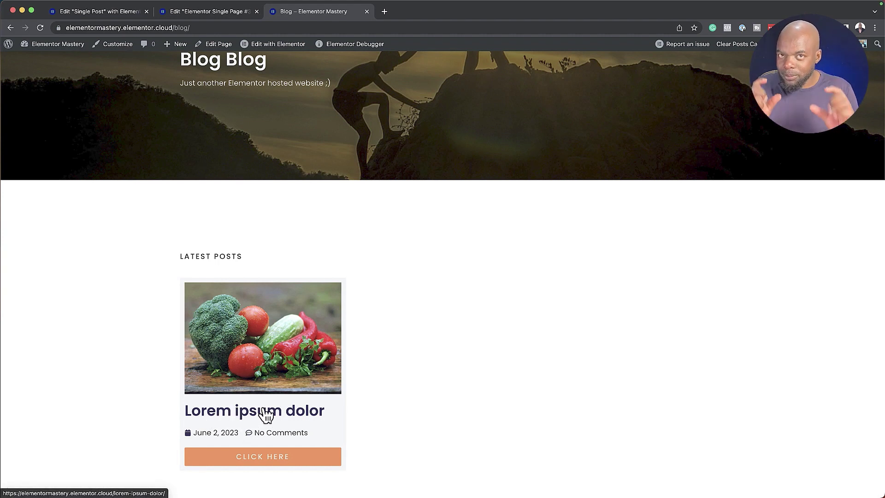
# Open the loop item template from the Latest Posts grid and set the post title's font size to 1.4 em
pyautogui.click(198, 14)
pyautogui.scroll(-5, 397, 364)
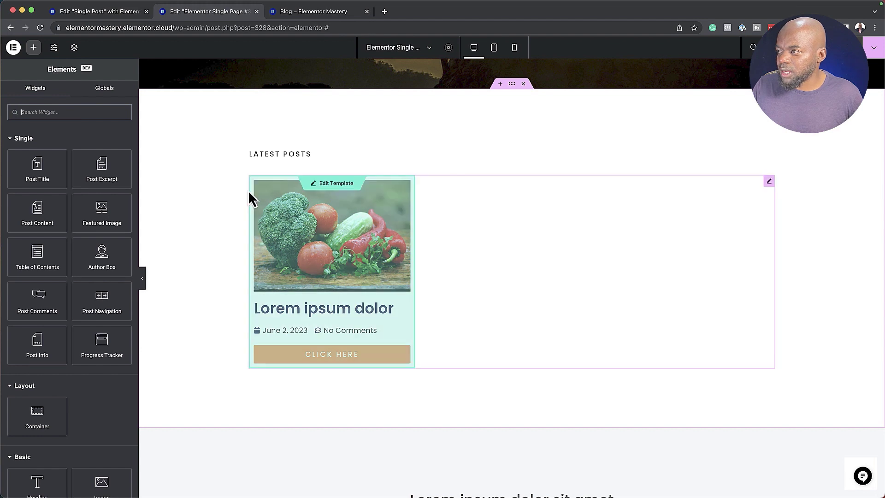
pyautogui.click(323, 184)
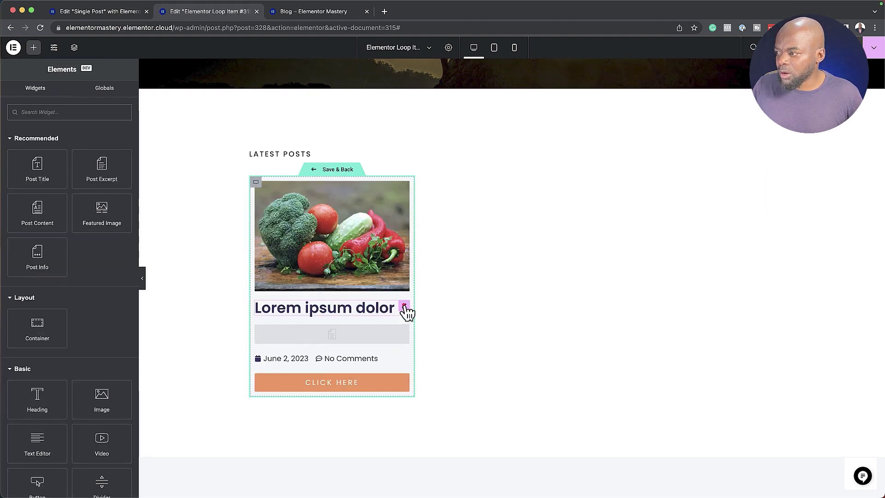
pyautogui.click(405, 307)
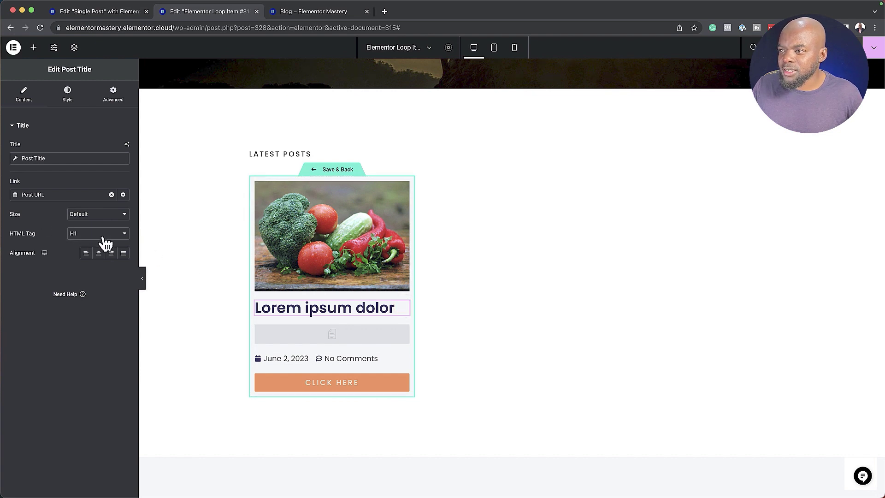
pyautogui.click(68, 95)
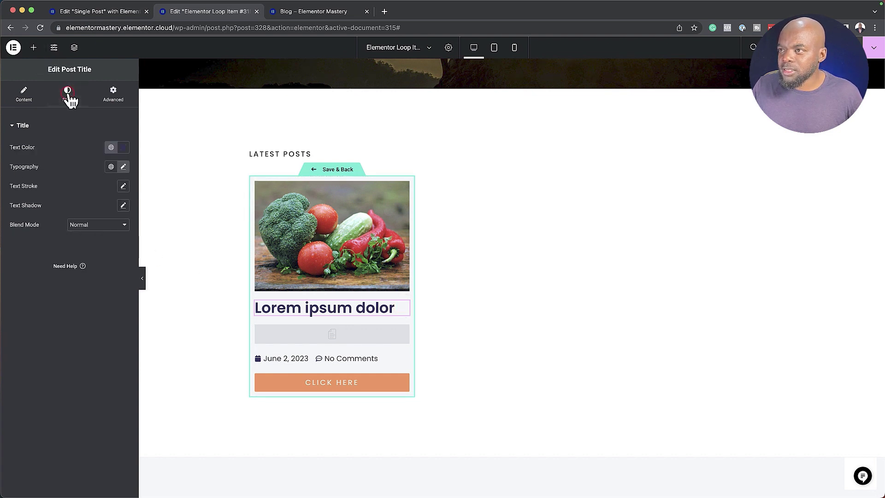
pyautogui.click(123, 167)
pyautogui.click(106, 239)
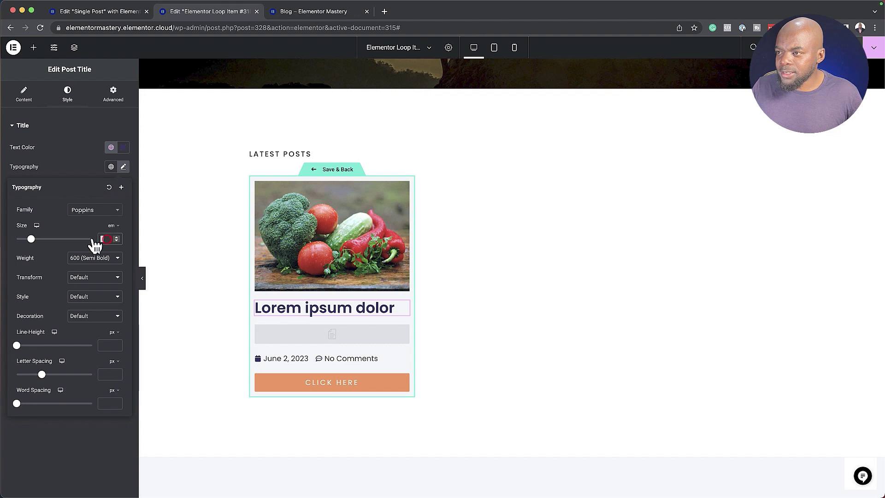
pyautogui.write('1.4')
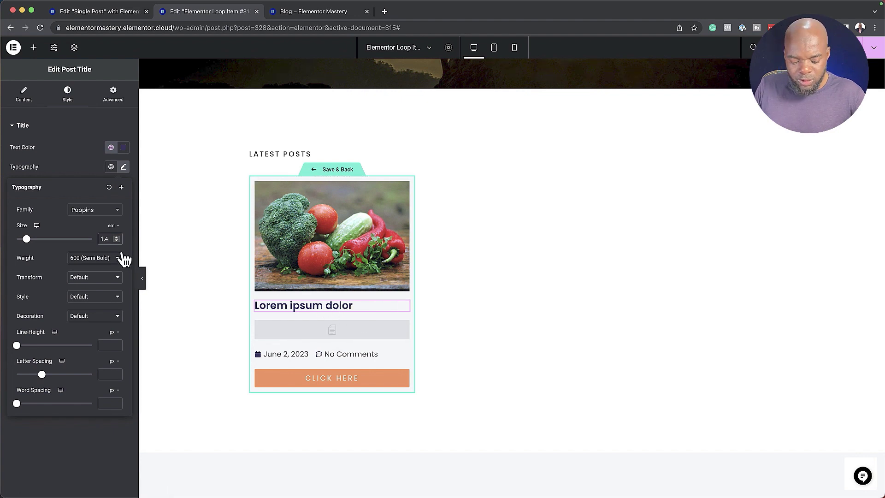
# Set the loop card's post title font size to 1.2 em and the post info text size to 0.9 em
pyautogui.press('BackSpace')
pyautogui.write('2')
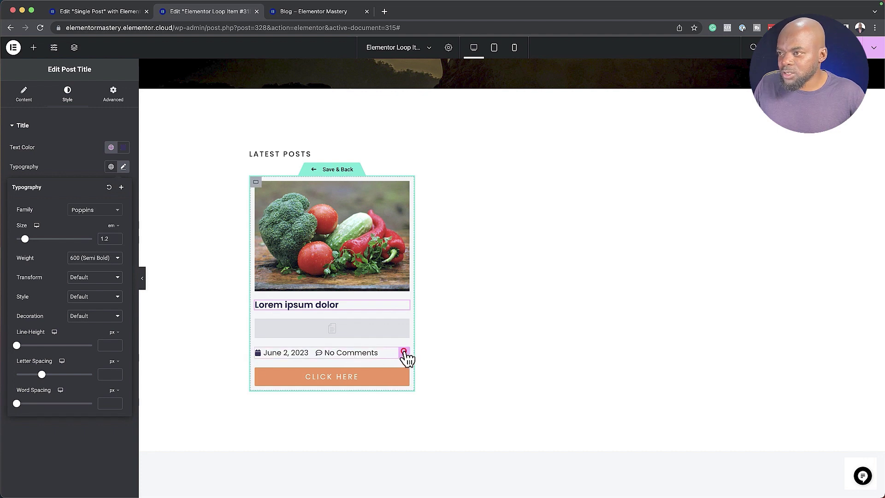
pyautogui.click(405, 353)
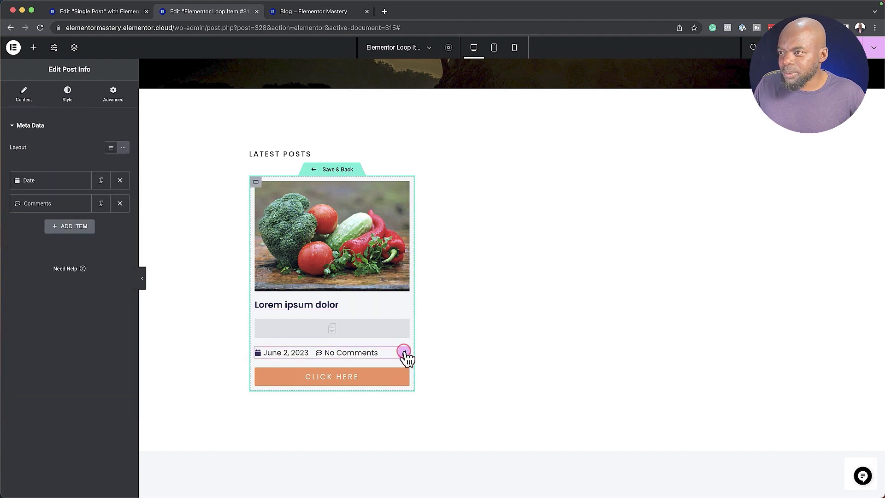
pyautogui.click(69, 92)
pyautogui.click(70, 257)
pyautogui.click(124, 240)
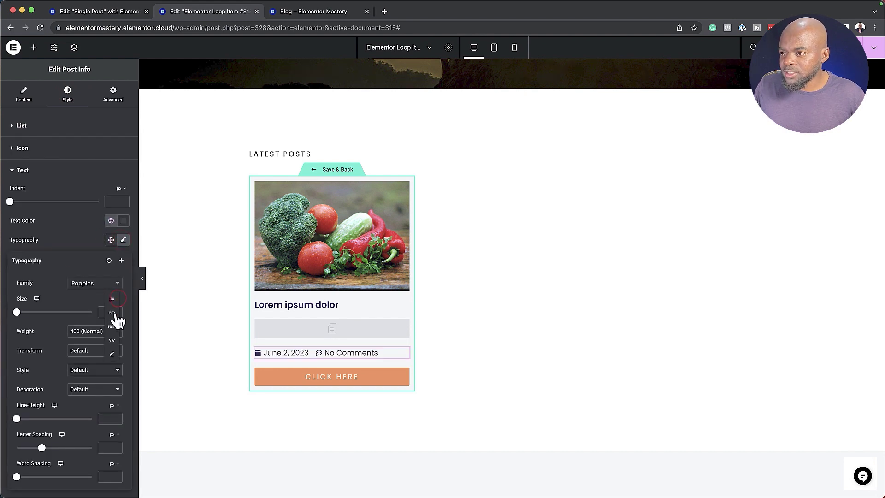
pyautogui.click(113, 313)
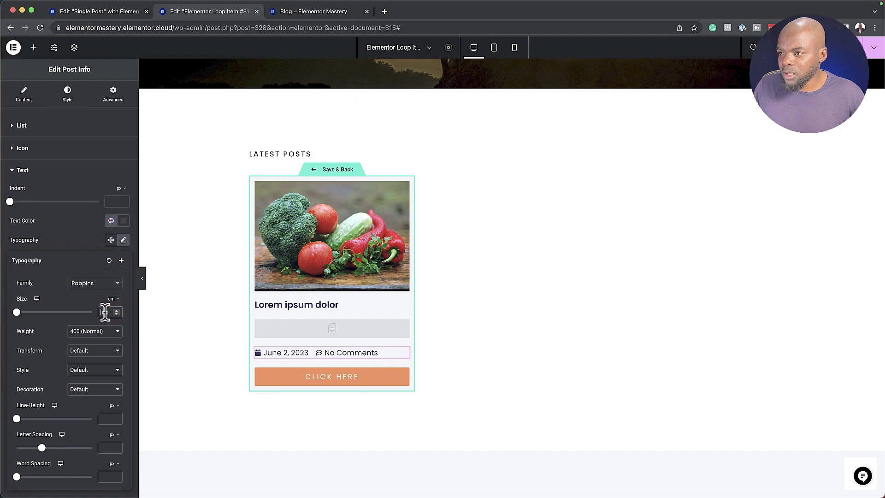
pyautogui.click(106, 312)
pyautogui.write('0.9')
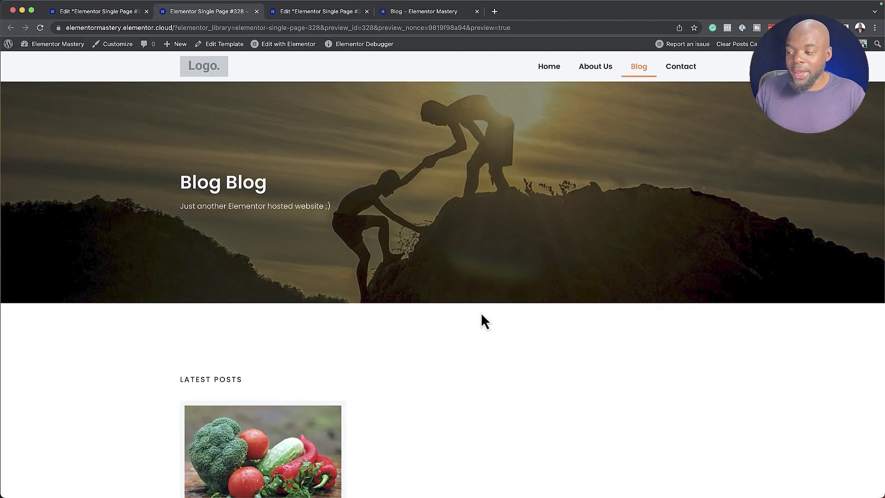
# Examine the post card in the Latest Posts section of the single page template's preview
pyautogui.scroll(-4, 472, 327)
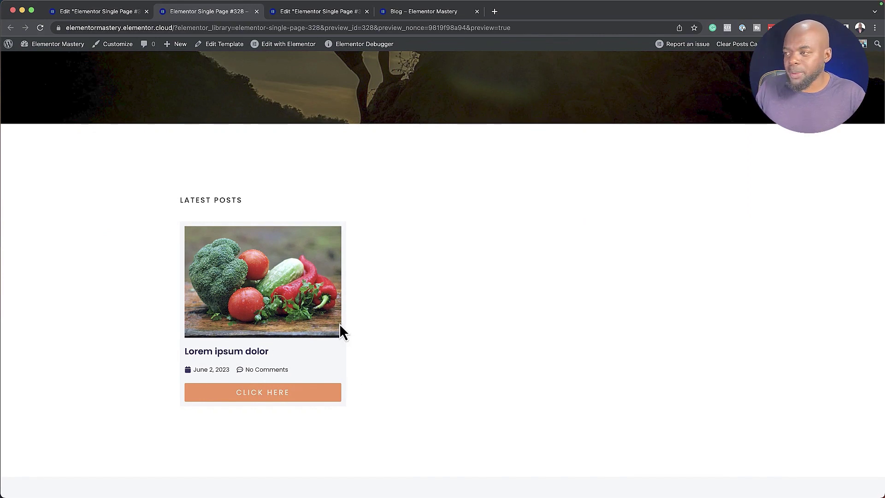
pyautogui.scroll(-3, 341, 328)
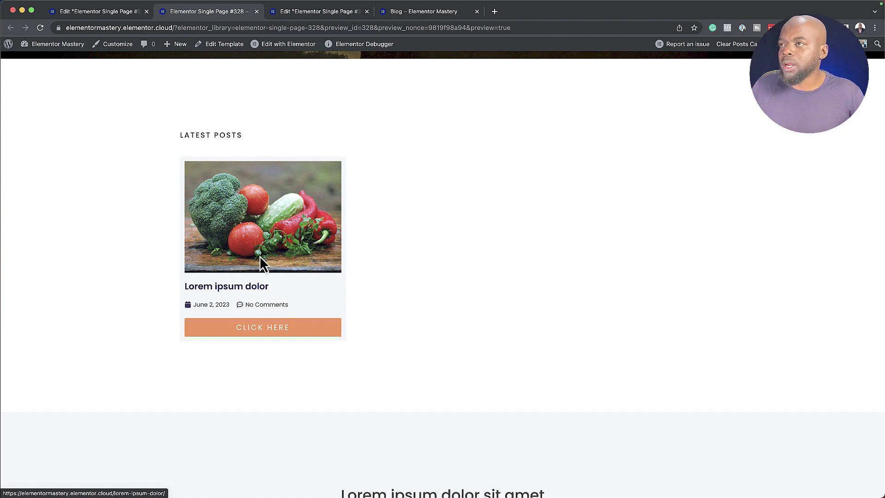
pyautogui.scroll(2, 260, 257)
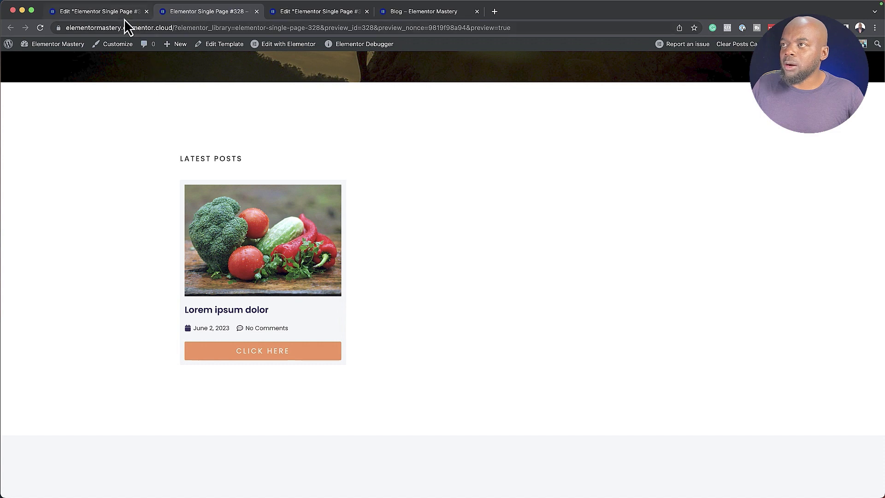
# Return to the single page template's editor, exit to WordPress and start a new post
pyautogui.click(122, 15)
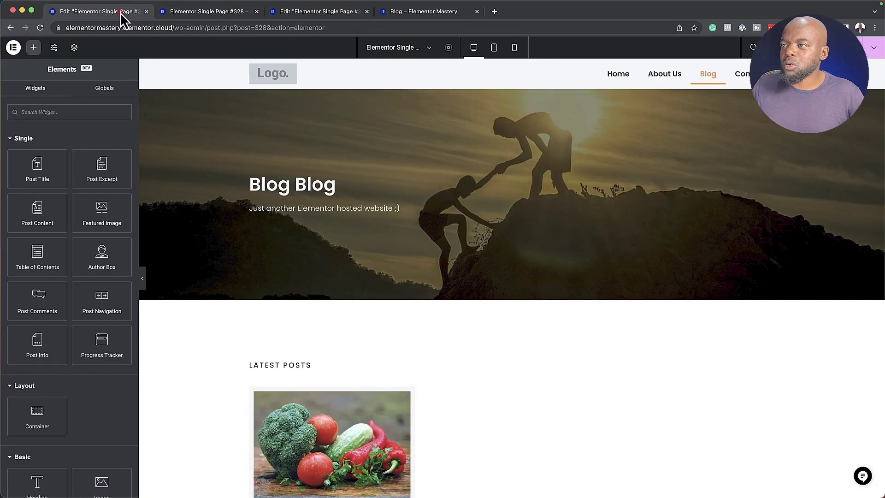
pyautogui.click(14, 48)
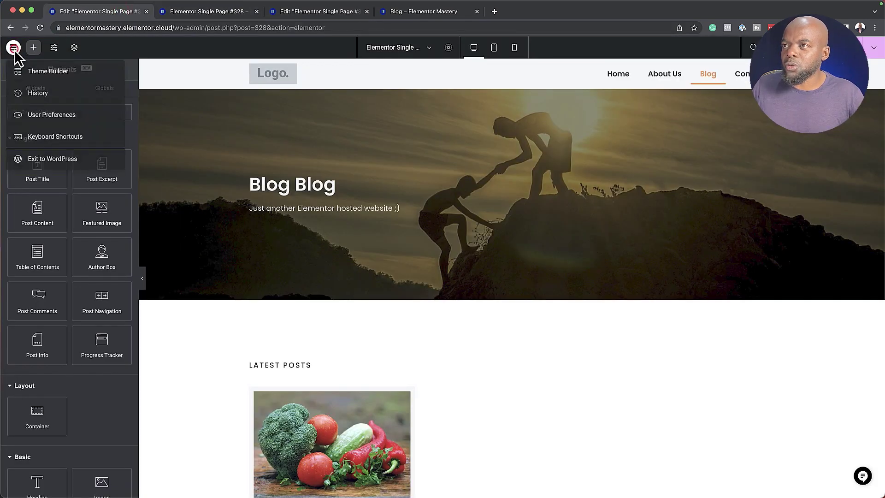
pyautogui.click(62, 161)
pyautogui.click(478, 189)
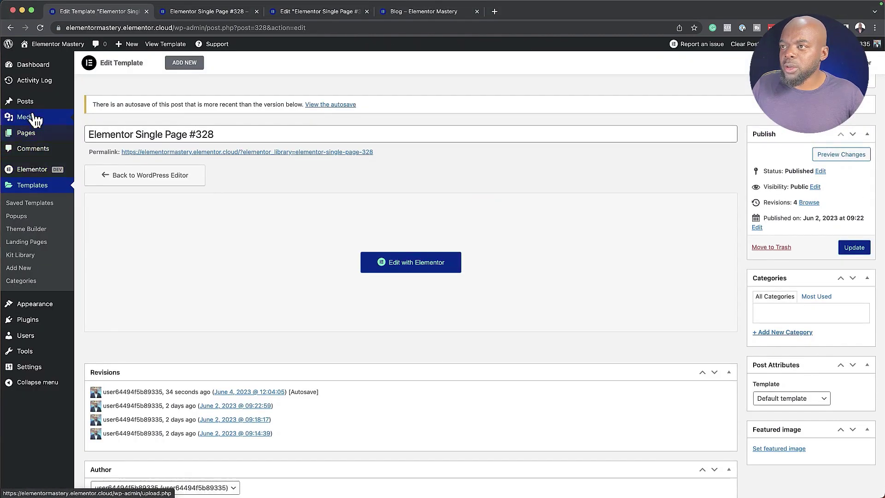
pyautogui.moveTo(28, 102)
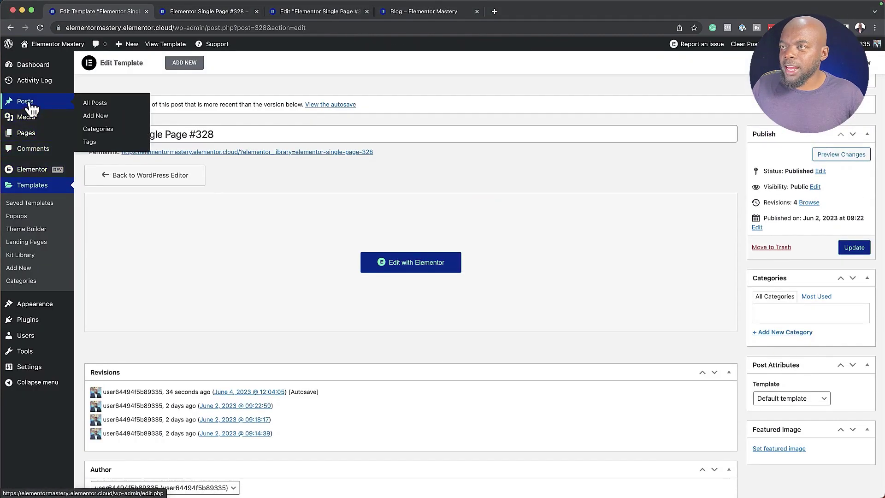
pyautogui.click(101, 121)
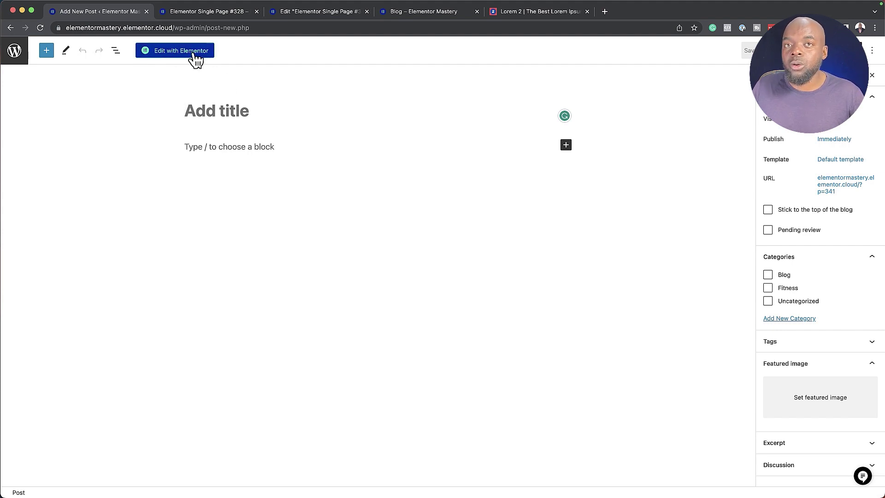
# Fill the new post with lorem ipsum paragraphs and title it "Aliquam porttitor mauris", copied from its second paragraph
pyautogui.click(208, 148)
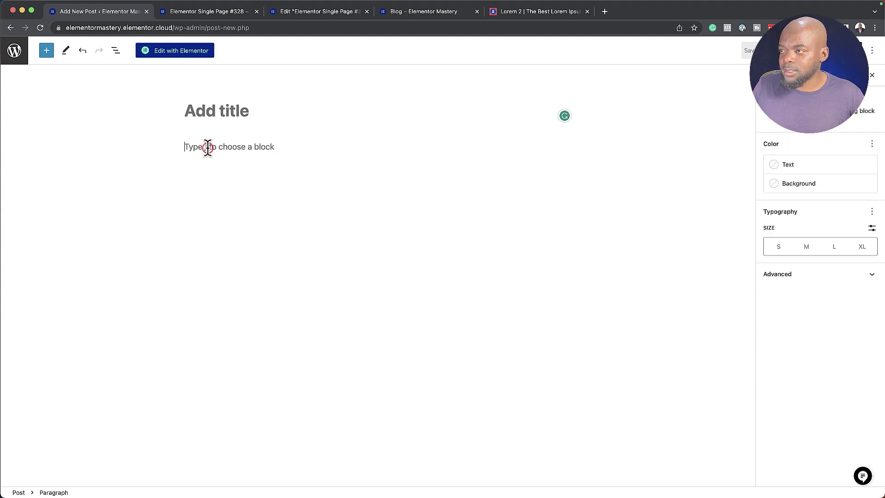
pyautogui.write('Lorem ipsum dolor sit amet, consectetuer adipiscing elit. Donec odio. Quisque volutpat mattis eros. Nullam malesuada erat ut turpis. Suspendisse urna nibh, viverra non, semper suscipit, posuere a, pede. Donec nec justo eget felis facilisis fermentum. Aliquam porttitor mauris sit amet orci. Aenean dignissim pellentesque felis. Morbi in sem quis dui placerat ornare. Pellentesque odio nisi, euismod in, pharetra a, ultricies in, diam. Sed arcu. Cras consequat. Praesent dapibus, neque id cursus faucibus, tortor neque egestas auguae, eu vulputate magna eros eu erat. Aliquam erat volutpat. Nam dui mi, tincidunt quis, accumsan porttitor, facilisis luctus, metus.')
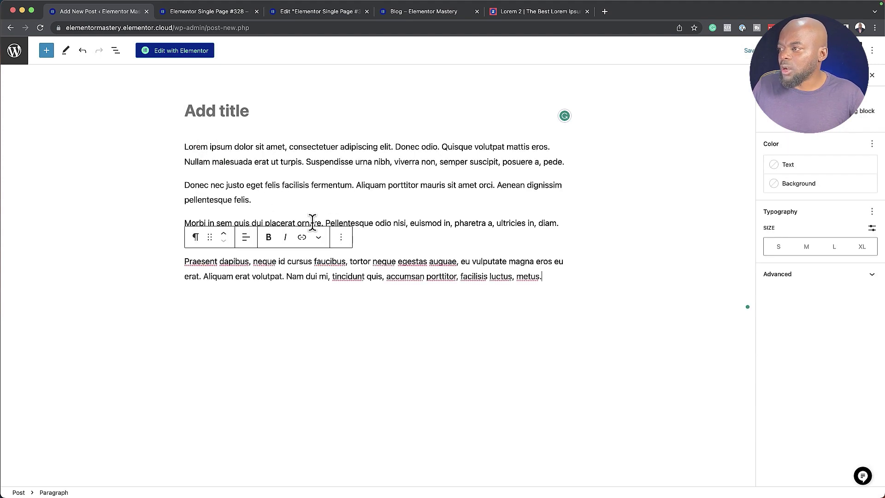
pyautogui.moveTo(358, 185); pyautogui.dragTo(445, 186)
pyautogui.press('super+c')
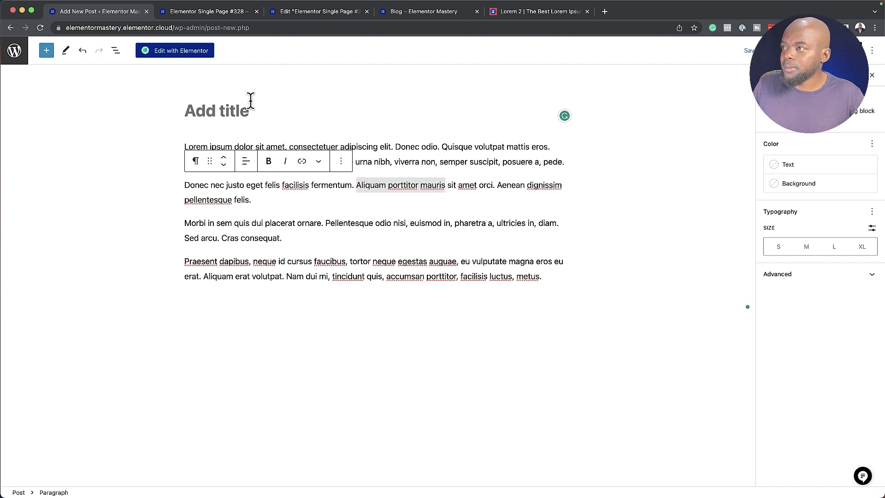
pyautogui.click(228, 107)
pyautogui.press('super+v')
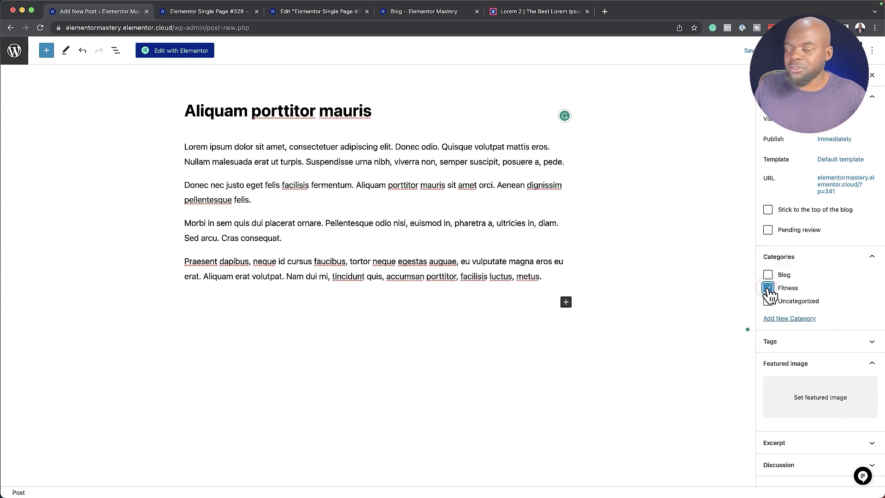
# Assign the post to the Fitness category and set the gym treadmill photo from the media library as its featured image
pyautogui.click(822, 396)
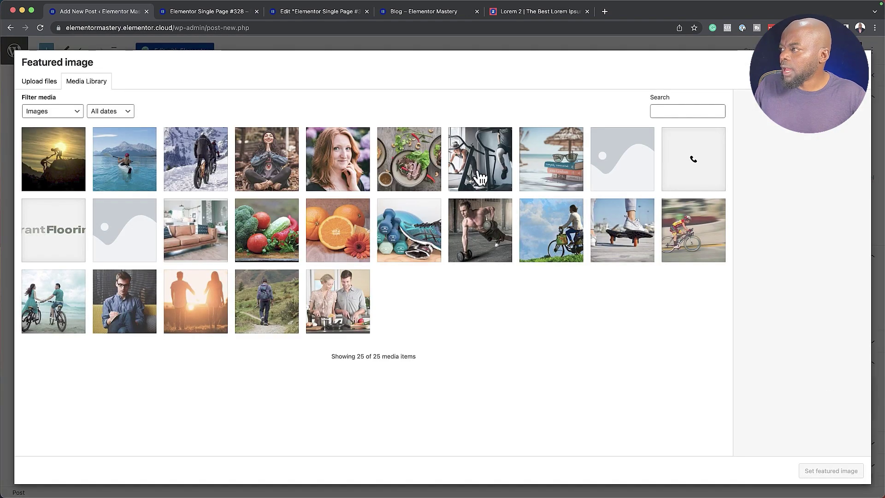
pyautogui.click(480, 178)
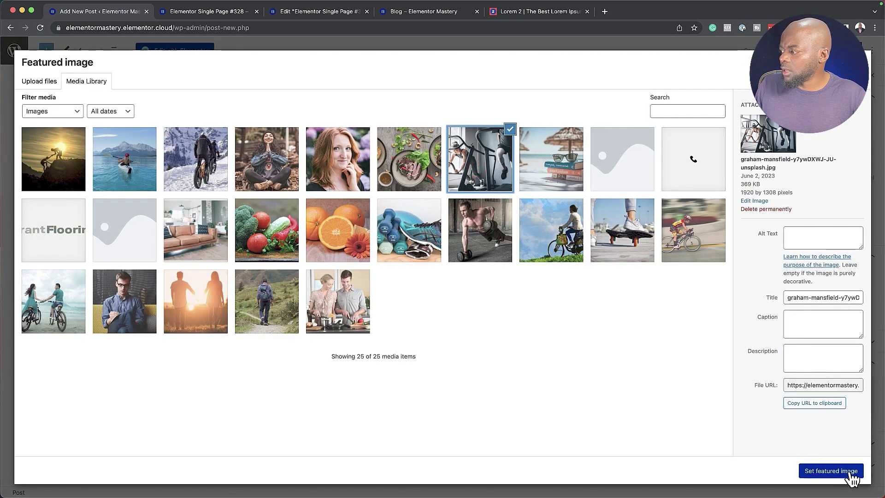
pyautogui.click(831, 470)
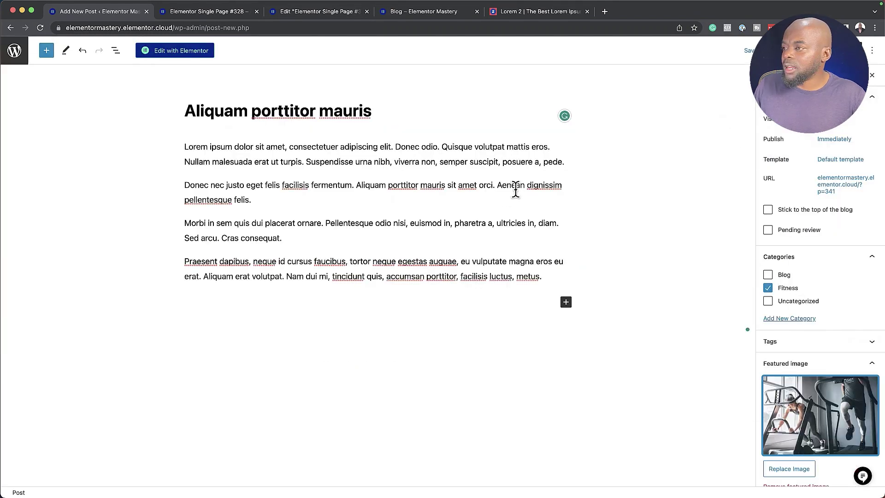
# Publish the "Aliquam porttitor mauris" post
pyautogui.click(306, 237)
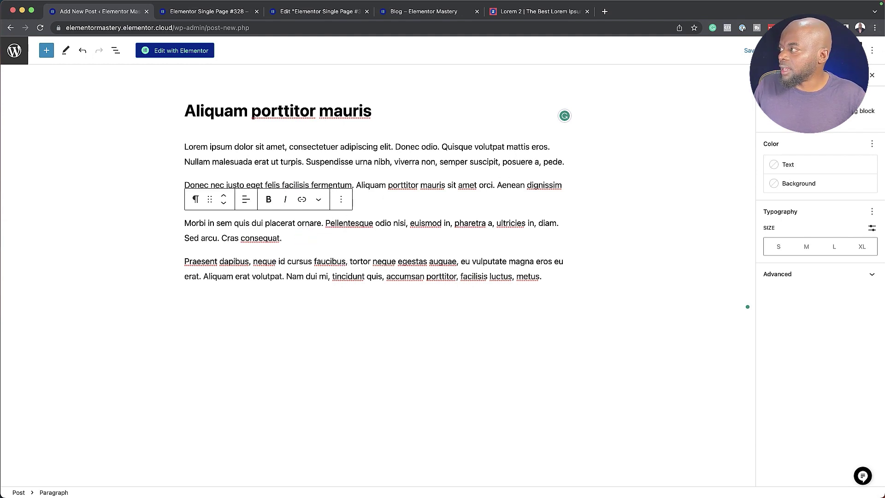
pyautogui.click(824, 50)
pyautogui.click(791, 50)
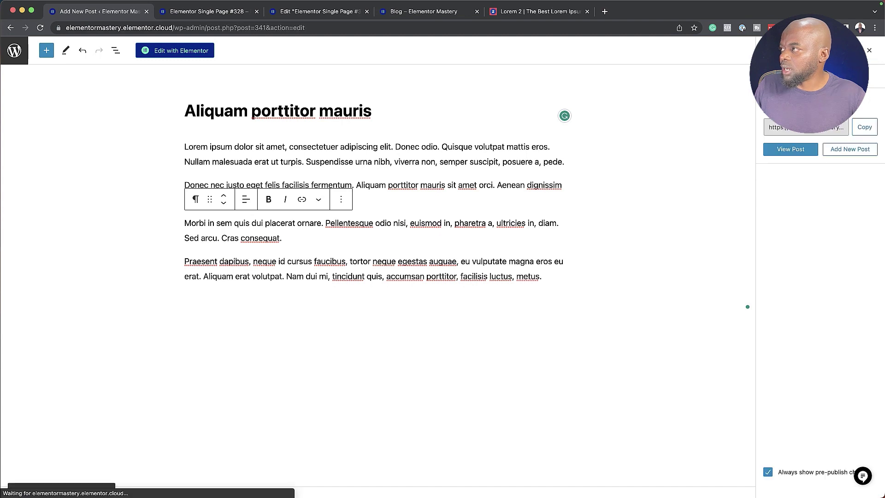
# View the published post and examine its hero, body text, share buttons, author box and comment form
pyautogui.click(85, 468)
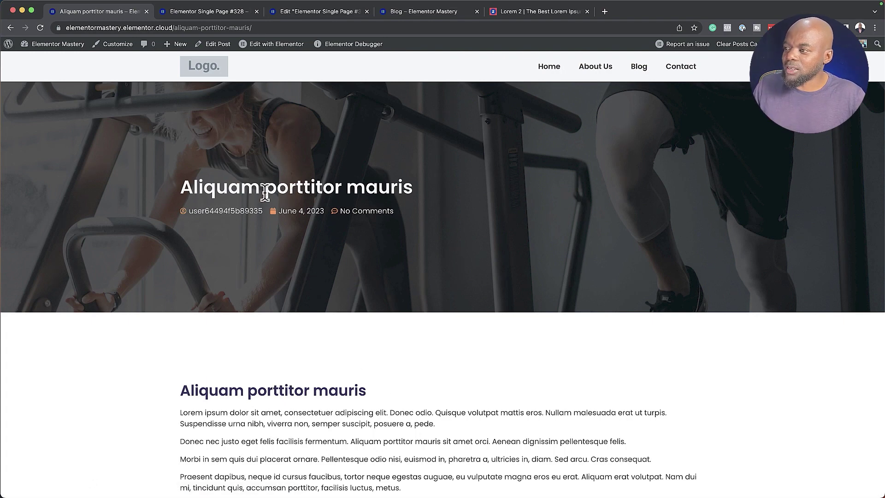
pyautogui.scroll(-5, 262, 376)
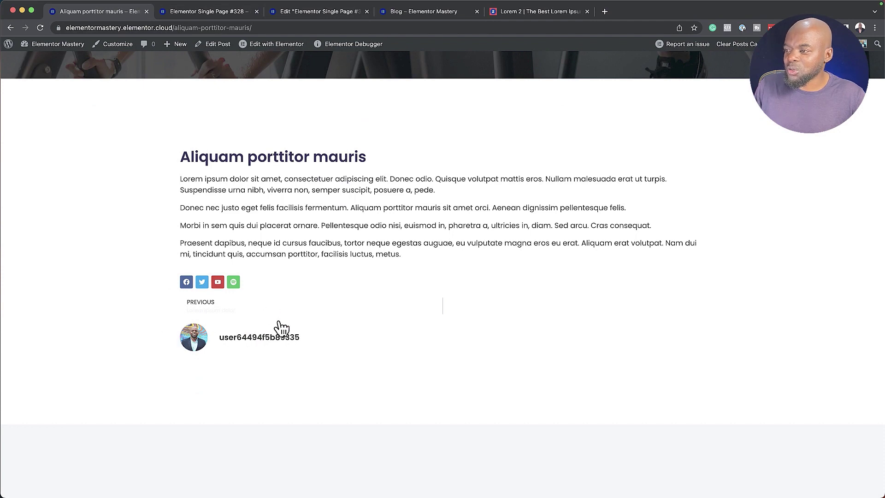
pyautogui.scroll(-7, 282, 345)
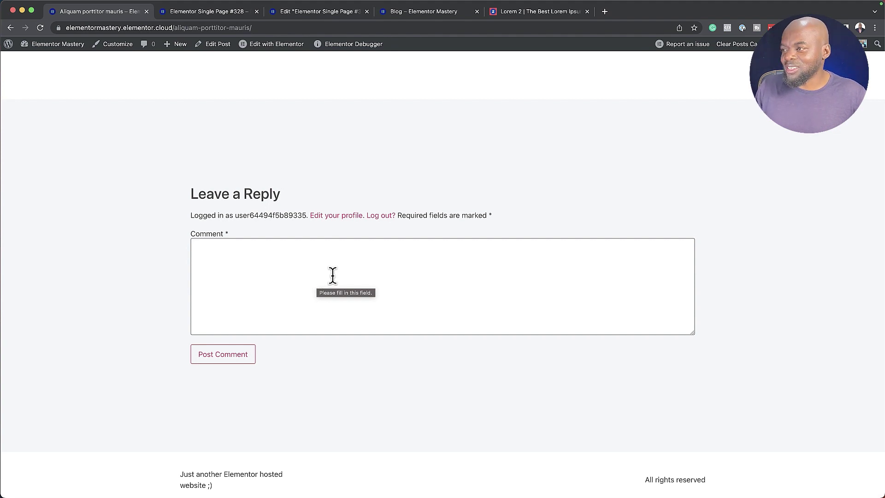
pyautogui.scroll(10, 332, 276)
pyautogui.scroll(2, 333, 276)
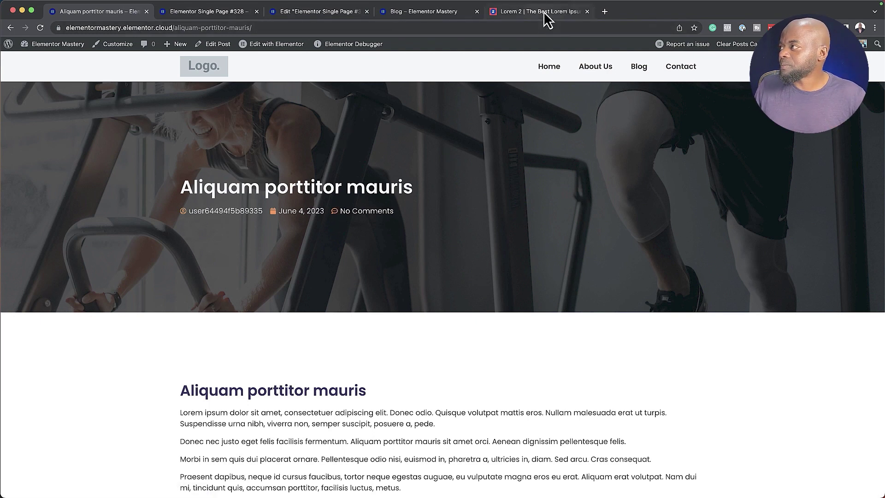
# Start another new post, fill it with lorem ipsum paragraphs beginning "Nullam malesuada", and title it "Pellentesque odio nisi" from its body text
pyautogui.moveTo(172, 49)
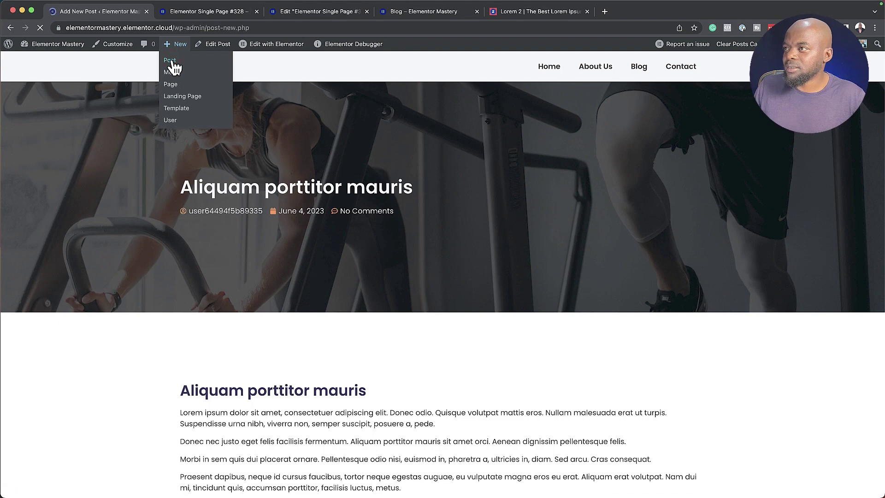
pyautogui.click(207, 147)
pyautogui.write('Nullam malesuada erat ut turpis. Suspendisse urna nibh, viverra non, semper suscipit, posuere a, pede. Donec nec justo eget felis facilisis fermentum. Aliquam porttitor mauris sit amet orci. Aenean dignissim pellentesque felis. Morbi in sem quis dui placerat ornare. Pellentesque odio nisi, euismod in, pharetra a, ultricies in, diam. Sed arcu. Cras consequat. Praesent dapibus, neque id cursus faucibus, tortor neque egestas auguae, eu vulputate magna eros eu erat. Aliquam erat volutpat. Nam dui mi, tincidunt quis, accumsan porttitor, facilisis luctus, metus. Phasellus ultrices nulla quis nibh. Quisque a lectus. Donec consectetuer ligula vulputate sem tristique cursus. Nam nulla quam, gravida non, commodo a, sodales sit amet, nisi.')
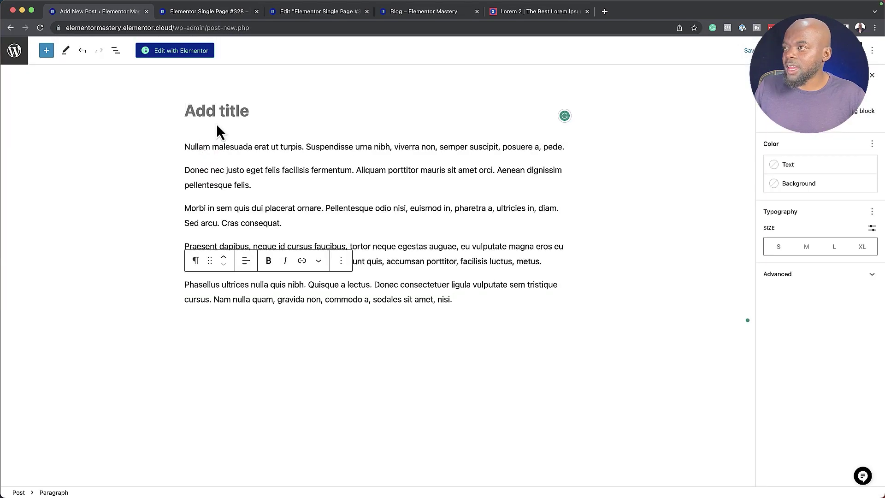
pyautogui.click(214, 111)
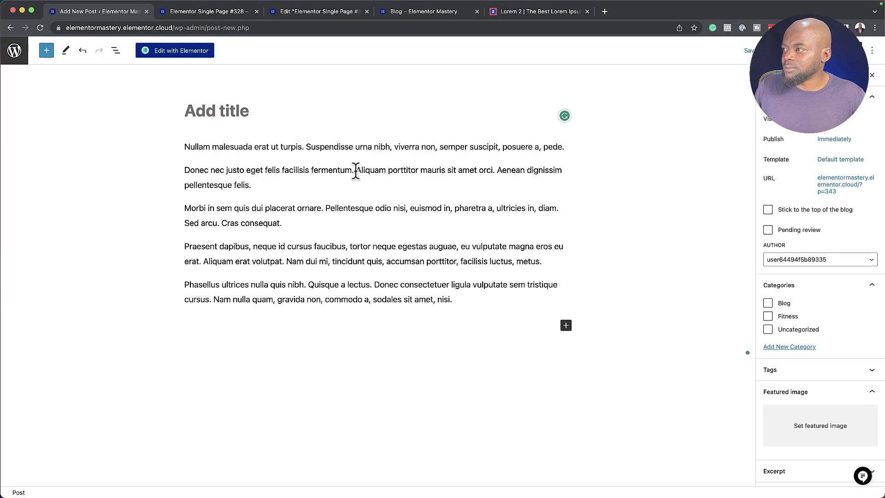
pyautogui.moveTo(326, 205); pyautogui.dragTo(405, 207)
pyautogui.press('super+c')
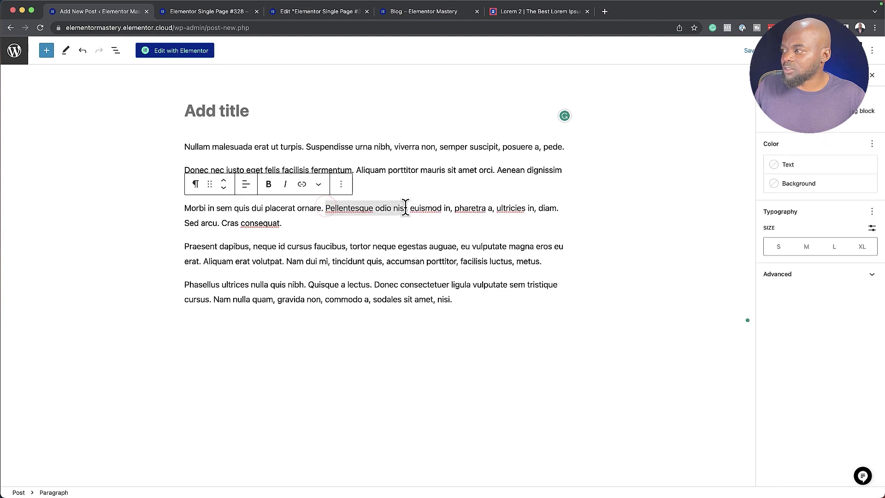
pyautogui.click(262, 109)
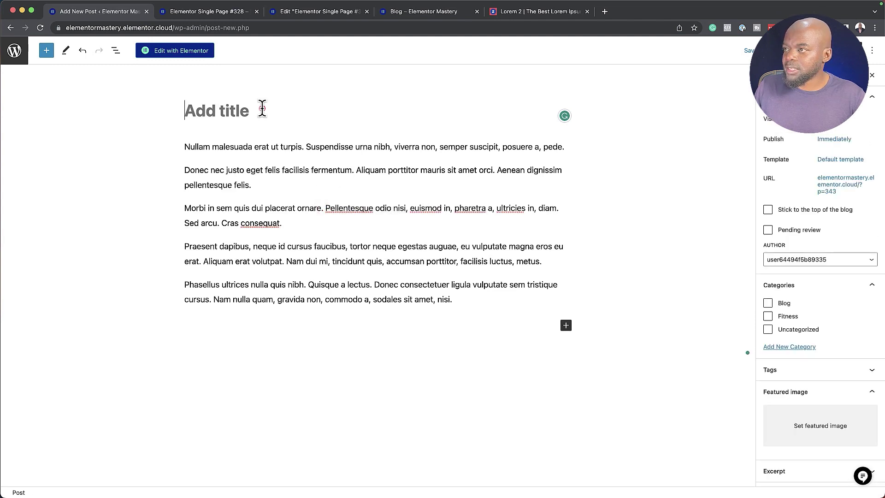
pyautogui.press('super+v')
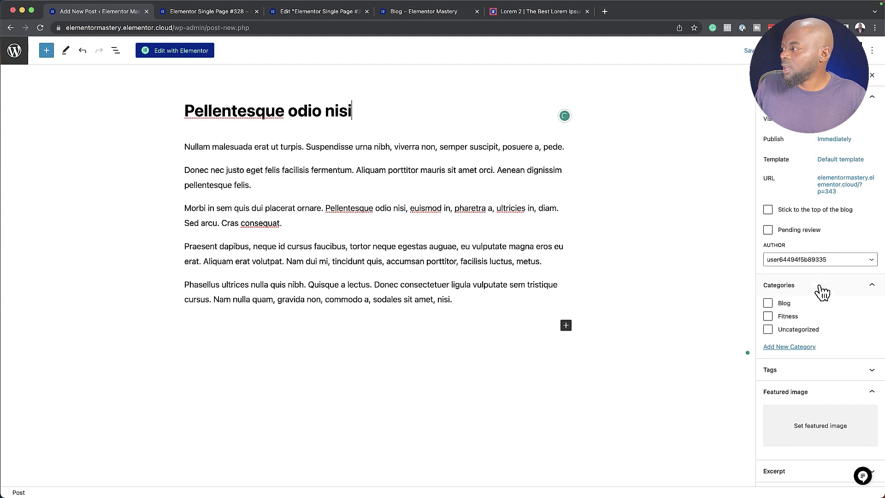
# Assign the post to the Blog category and set the plated meat dish photo as its featured image
pyautogui.click(769, 303)
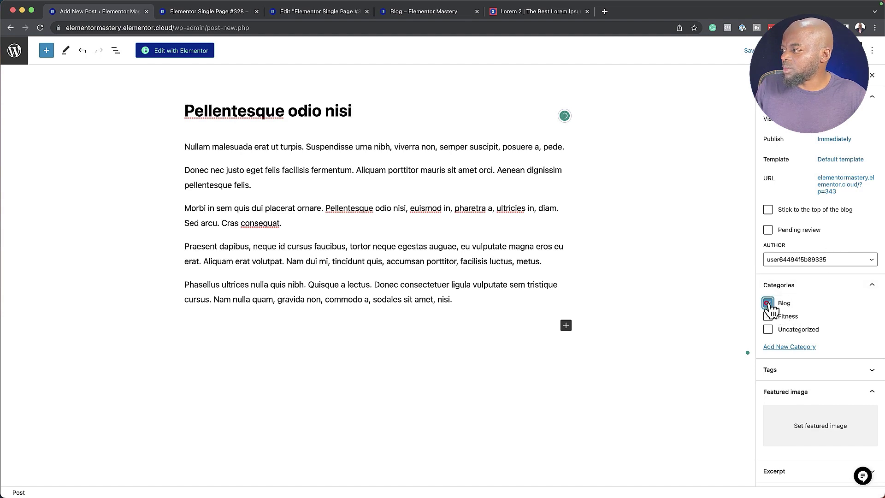
pyautogui.click(811, 442)
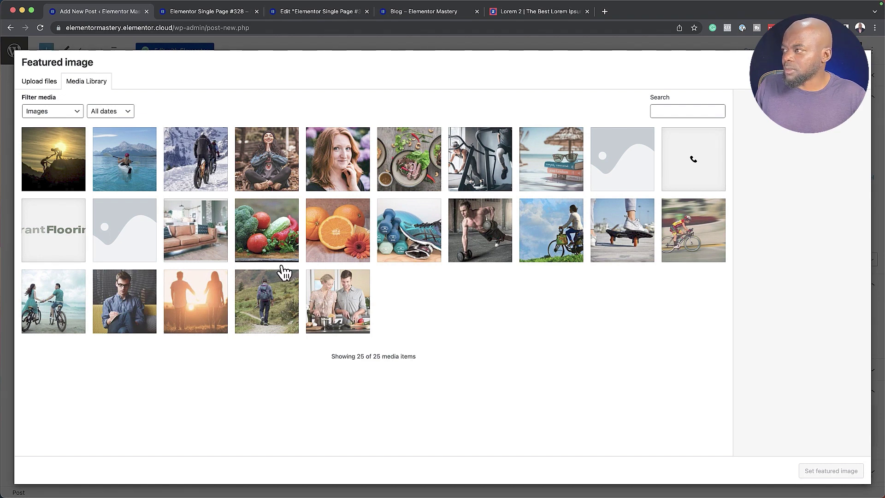
pyautogui.click(428, 161)
pyautogui.click(860, 476)
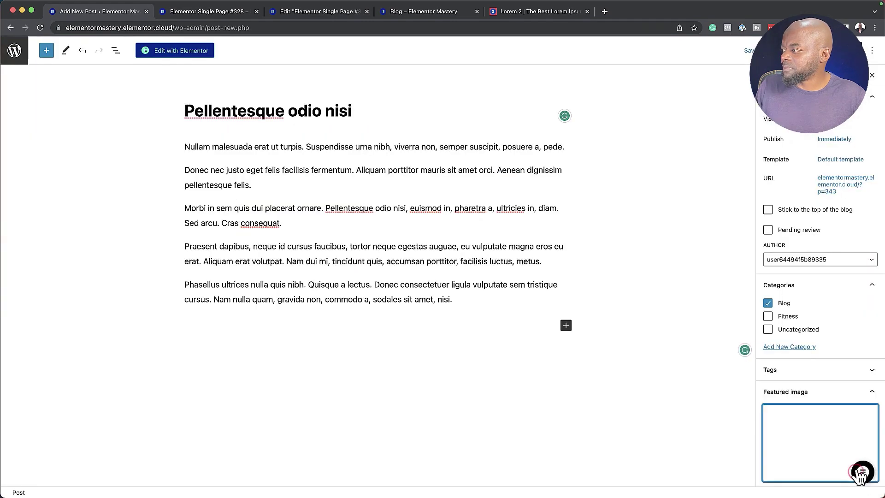
# Publish the "Pellentesque odio nisi" post and view the published page from its hero down to the comment form
pyautogui.click(825, 50)
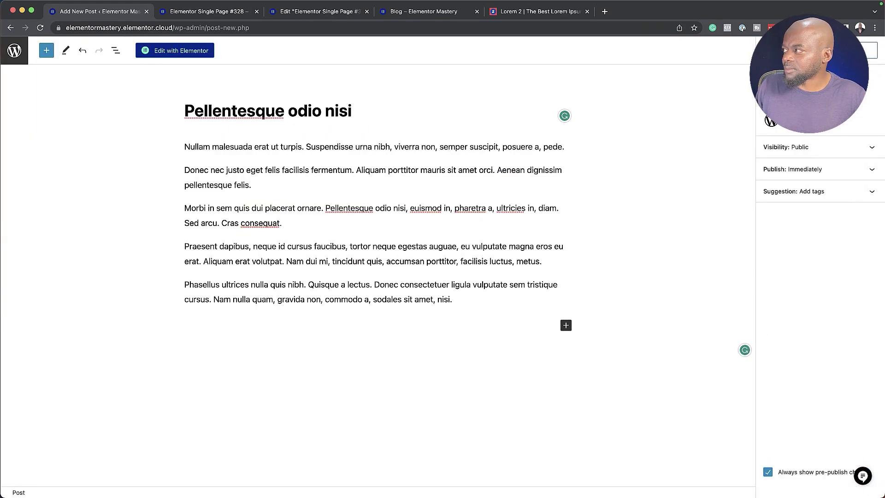
pyautogui.click(790, 50)
pyautogui.click(97, 470)
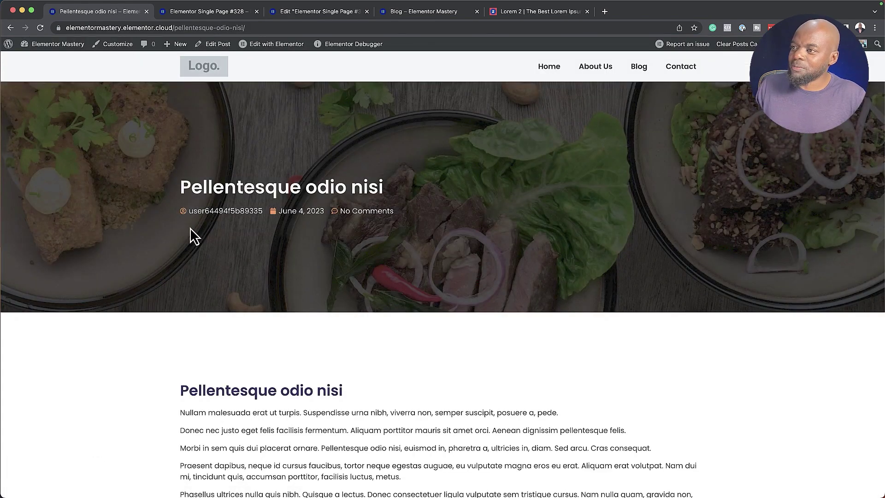
pyautogui.scroll(-5, 457, 297)
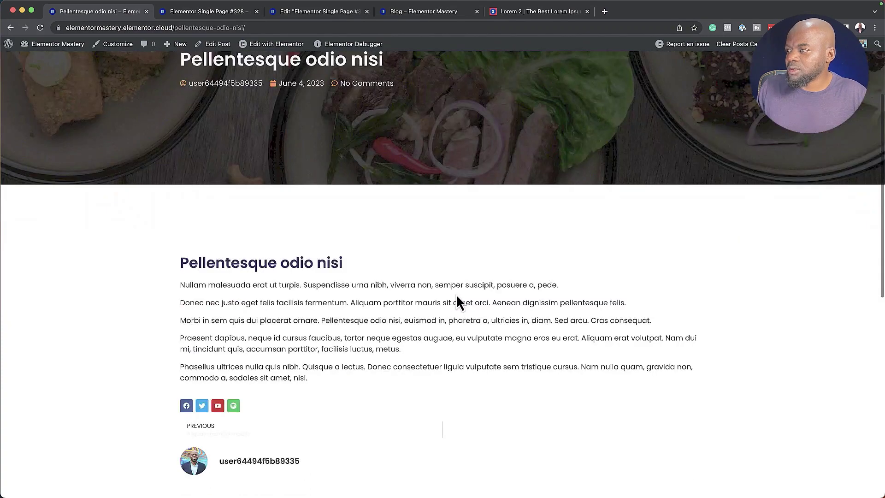
pyautogui.scroll(-8, 322, 328)
pyautogui.scroll(12, 323, 326)
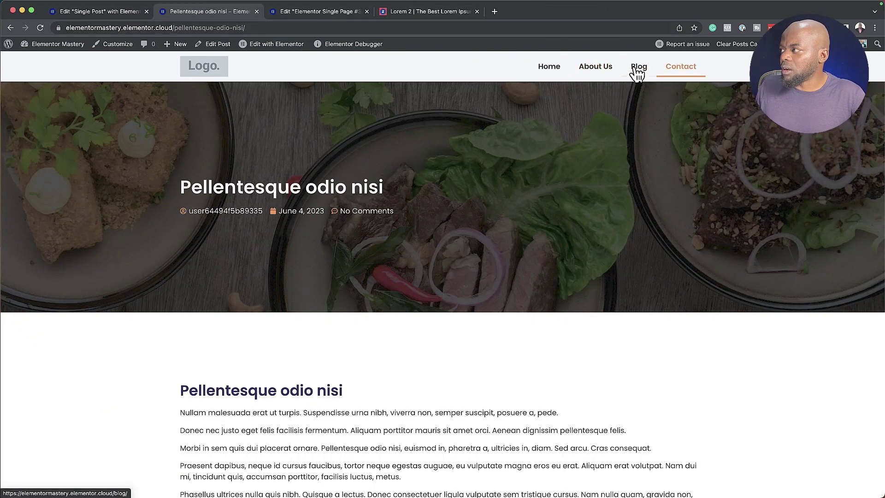
# From the Single Post template editor, open the Theme Builder and create a new blank Single Page template, dismissing the template library
pyautogui.click(88, 12)
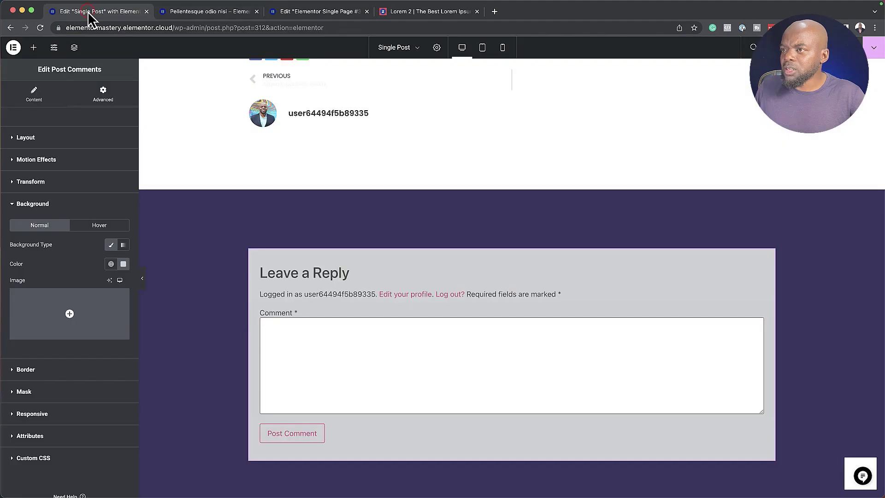
pyautogui.click(14, 48)
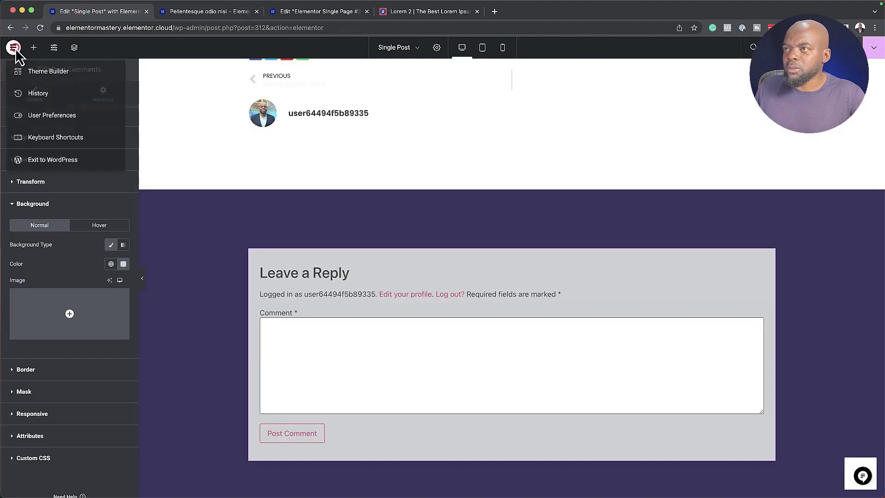
pyautogui.click(61, 78)
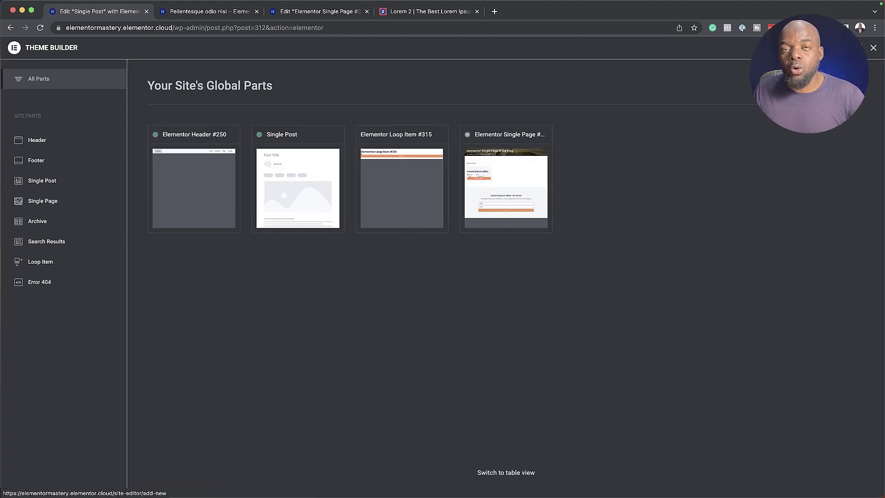
pyautogui.click(846, 86)
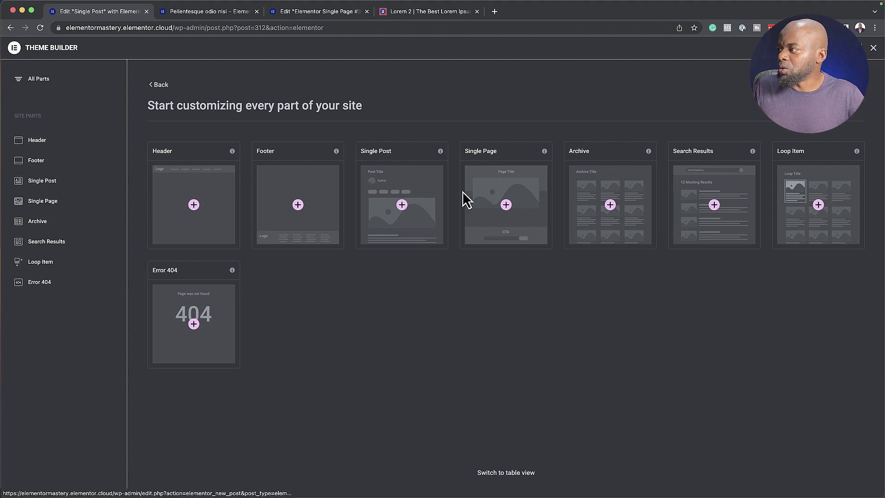
pyautogui.click(507, 206)
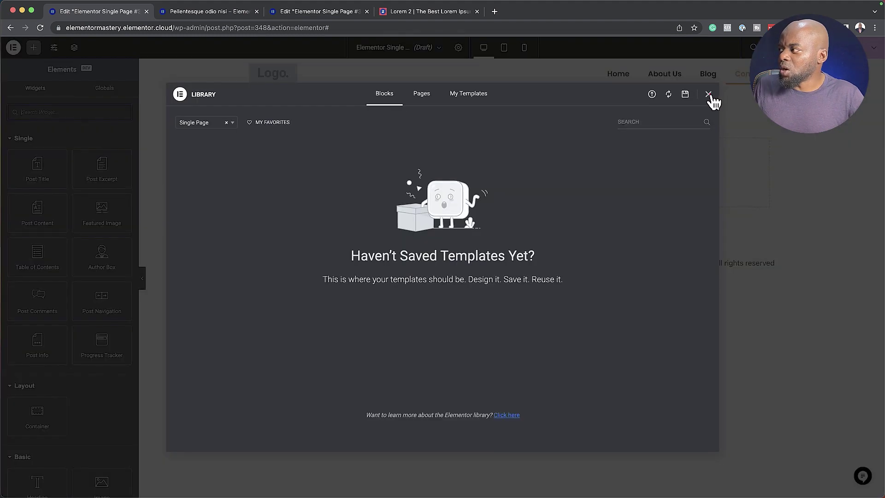
pyautogui.click(709, 95)
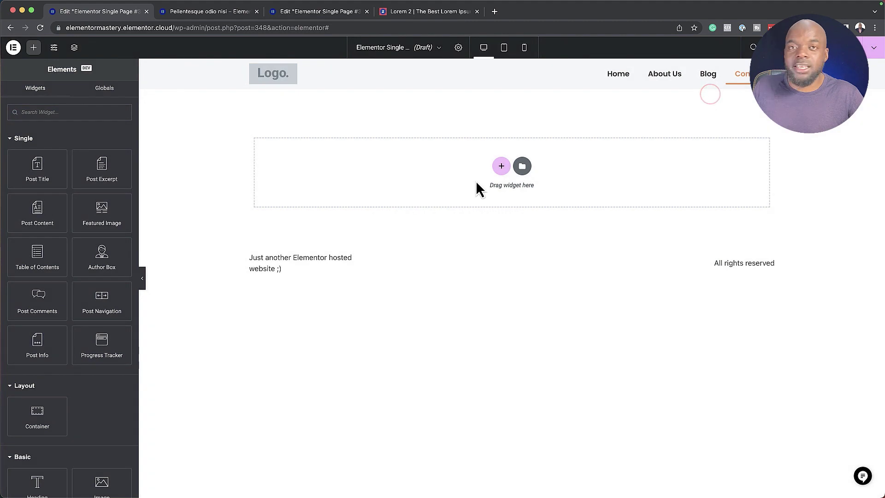
# Add a single-column container with downward direction to the template and set its minimum height to 40 vh
pyautogui.click(502, 166)
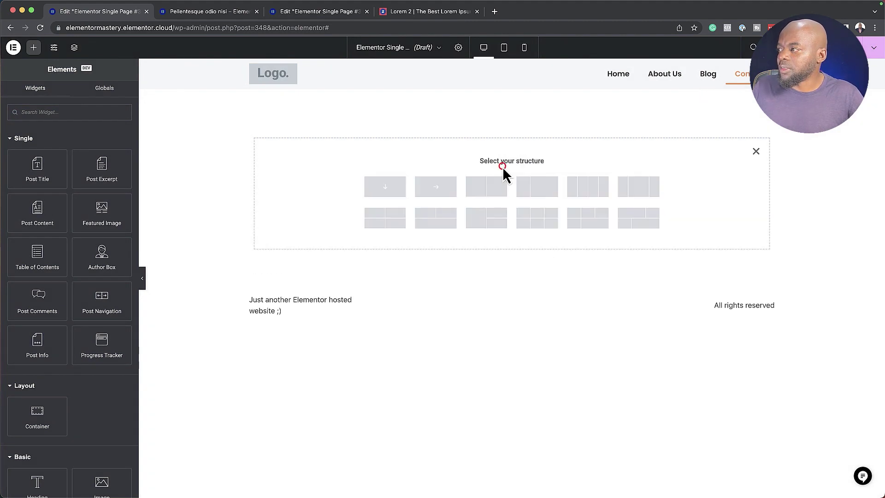
pyautogui.click(383, 189)
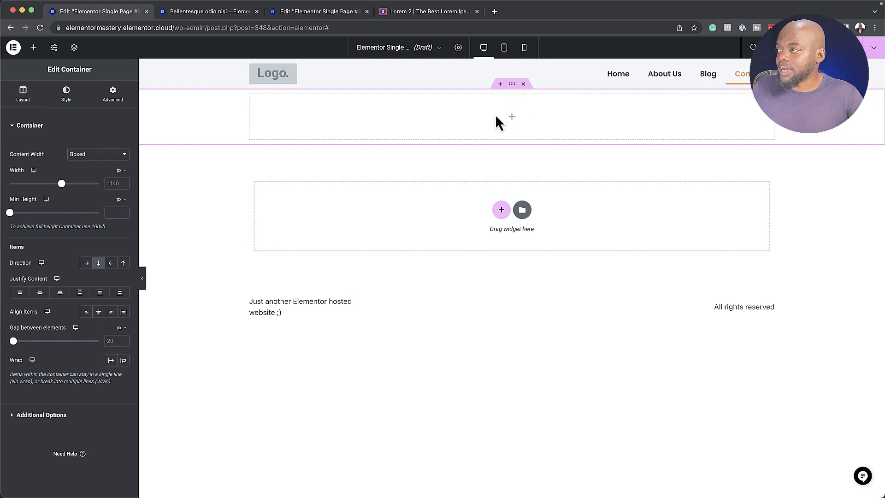
pyautogui.click(510, 84)
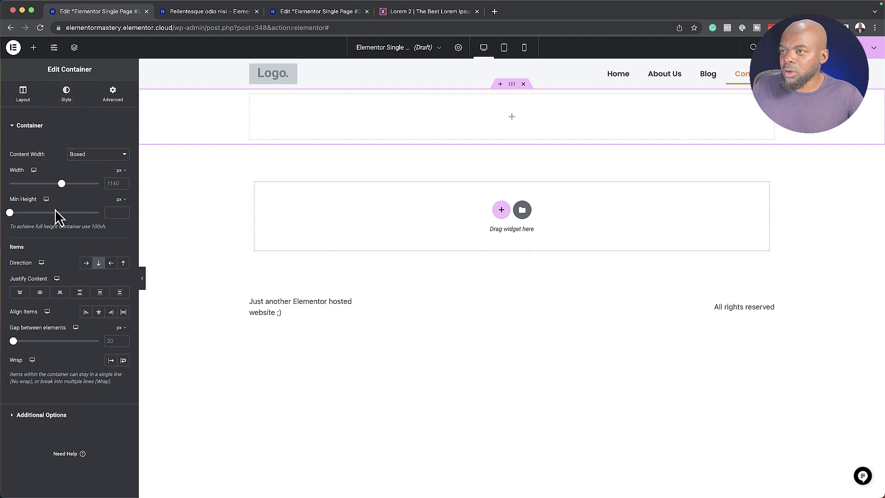
pyautogui.click(118, 241)
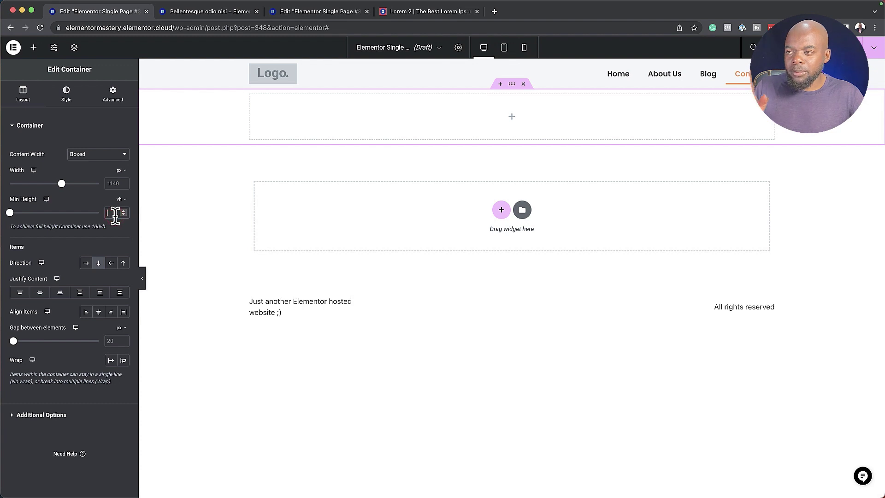
pyautogui.click(114, 213)
pyautogui.write('50')
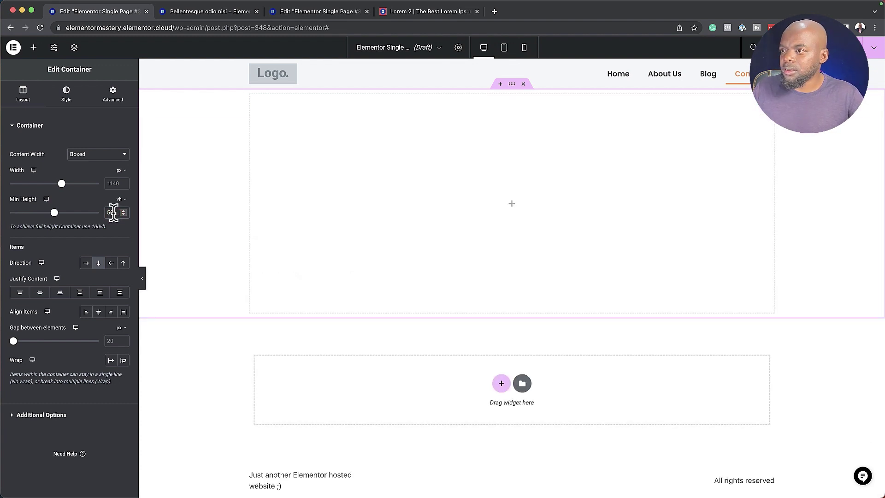
pyautogui.moveTo(113, 213); pyautogui.dragTo(106, 212)
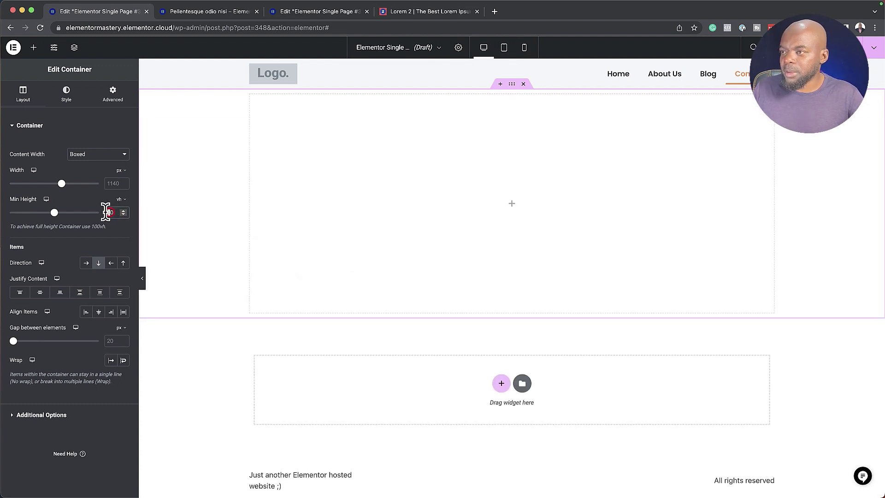
pyautogui.write('4')
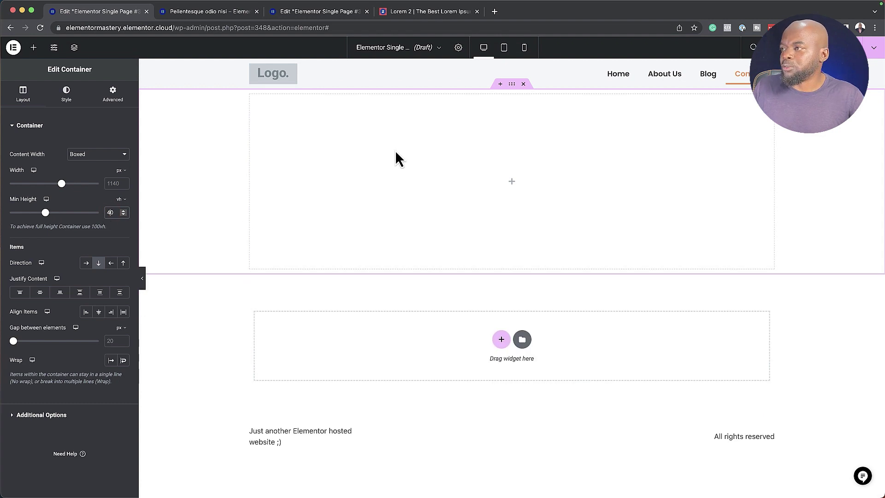
# Give the container a classic background that uses the dynamic Featured Image as its image
pyautogui.click(72, 102)
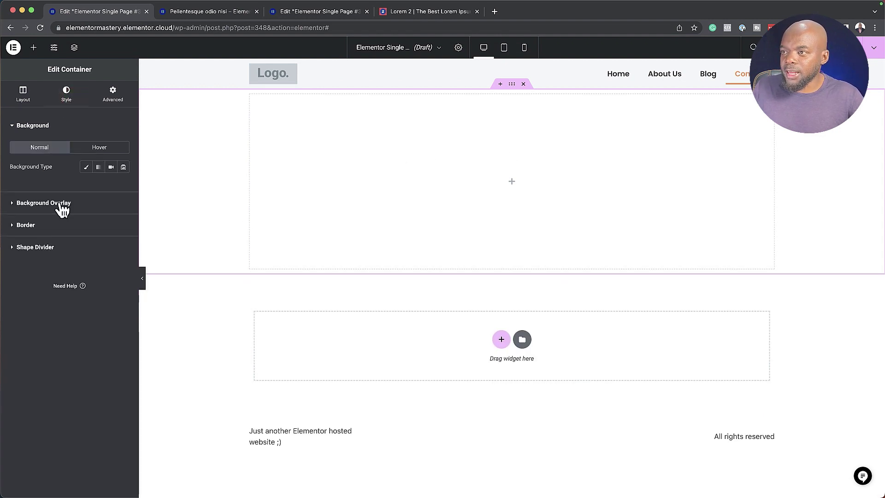
pyautogui.click(88, 168)
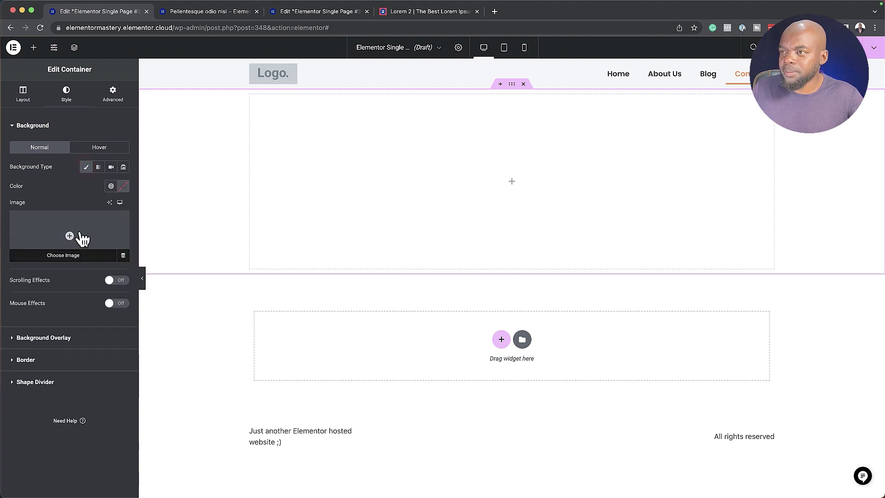
pyautogui.click(123, 256)
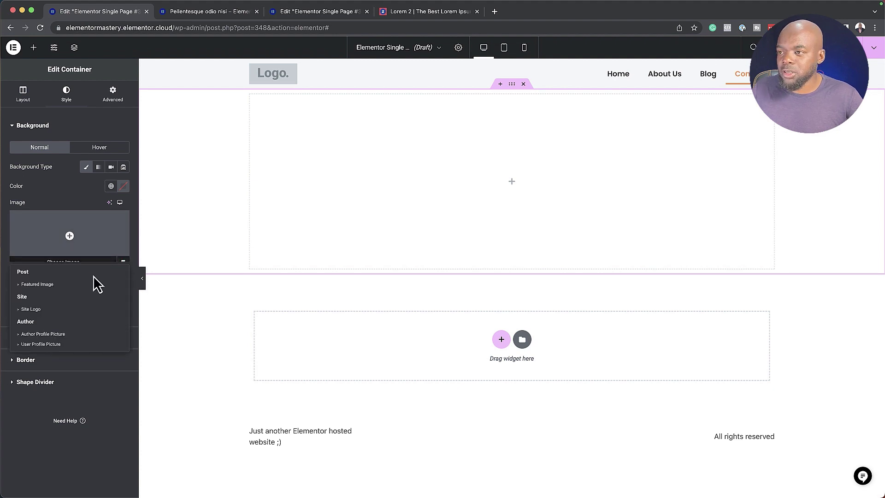
pyautogui.click(59, 284)
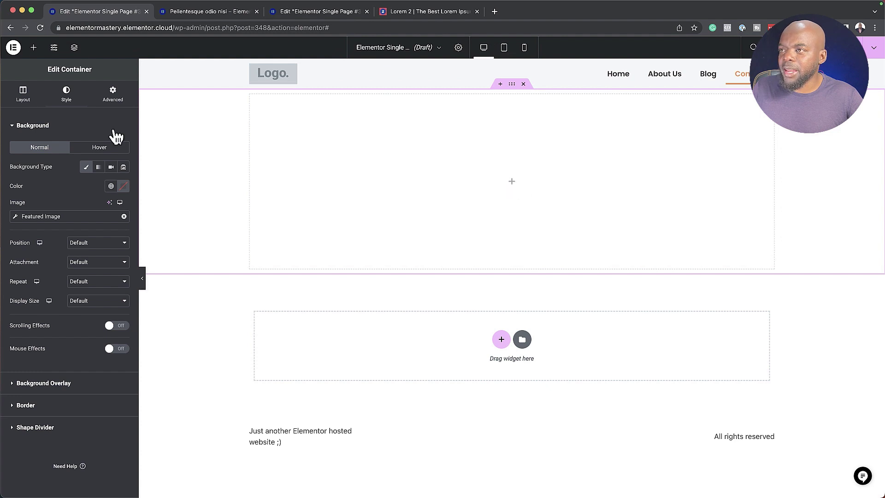
# Add a Post Title widget to the hero container and justify the container's content to the center
pyautogui.click(33, 47)
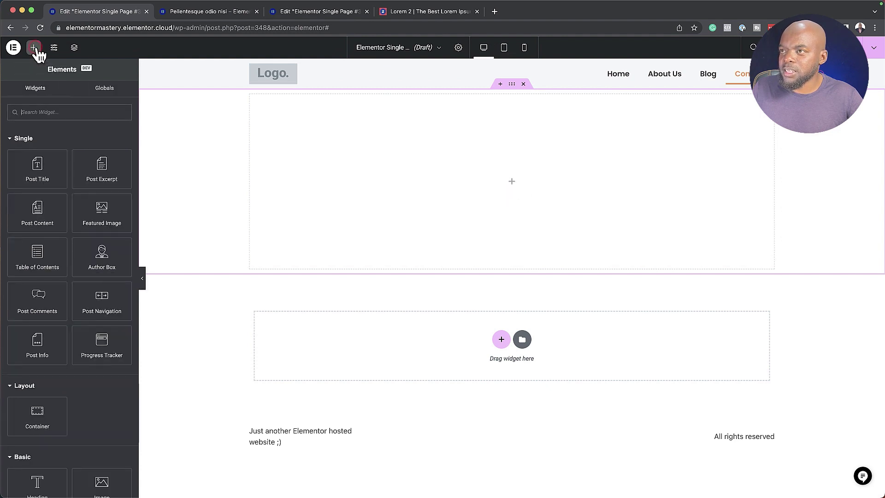
pyautogui.moveTo(46, 176); pyautogui.dragTo(578, 196)
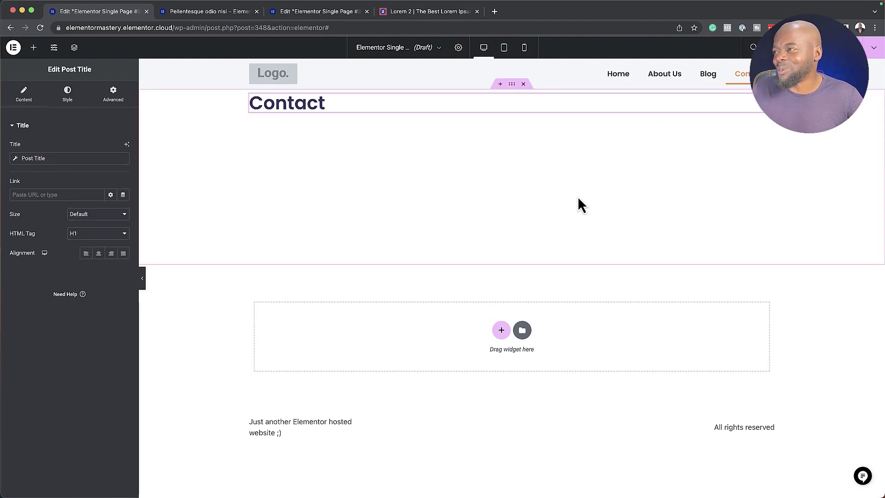
pyautogui.click(512, 84)
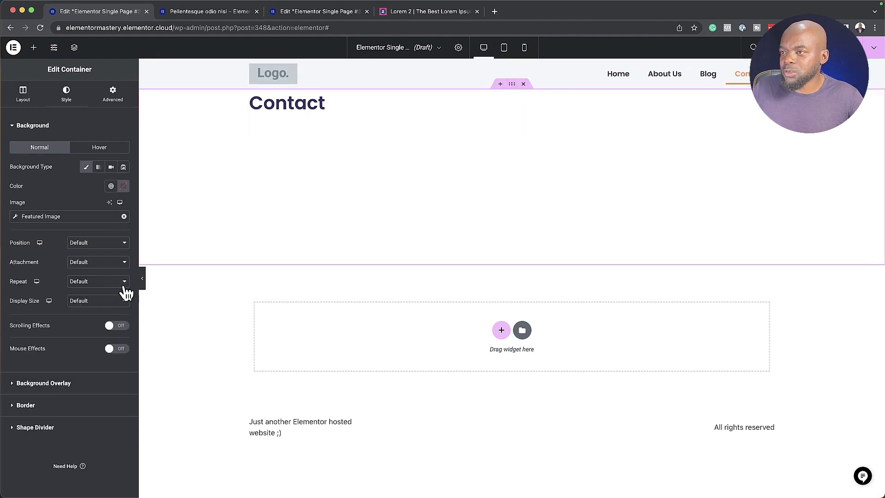
pyautogui.click(23, 92)
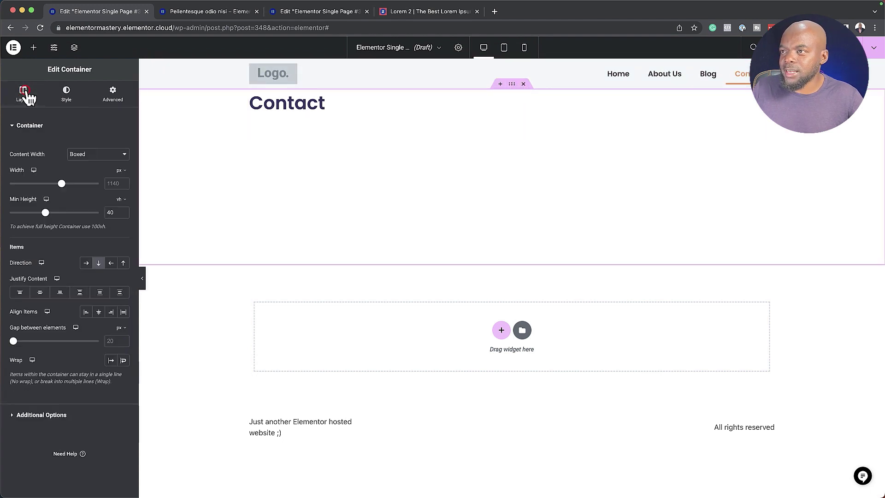
pyautogui.click(40, 292)
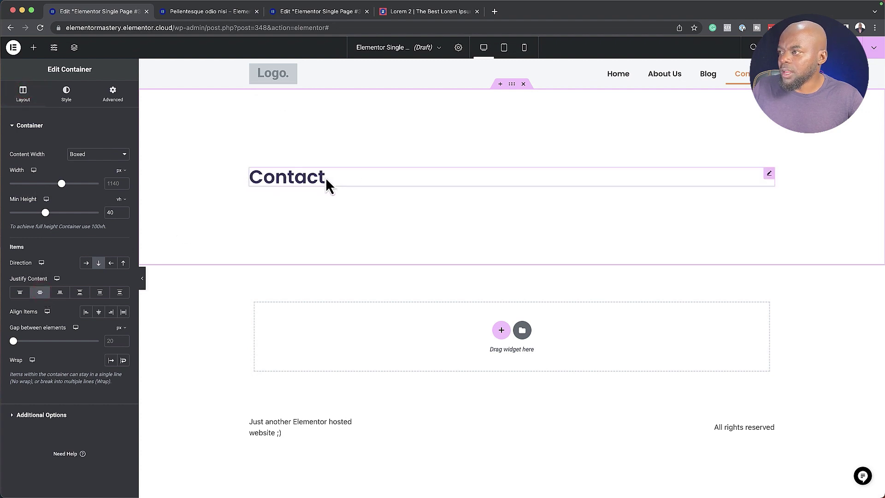
# Set the post title's text color to the global Secondary color
pyautogui.click(768, 173)
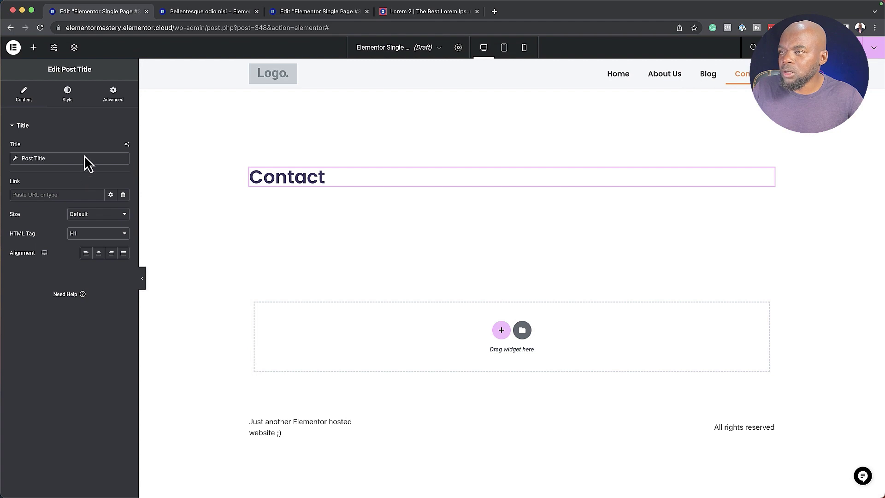
pyautogui.click(73, 105)
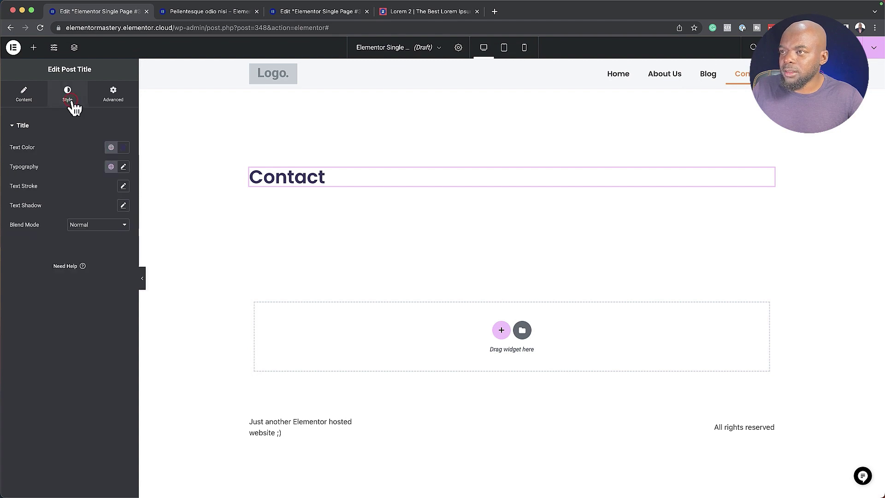
pyautogui.click(111, 148)
pyautogui.click(54, 207)
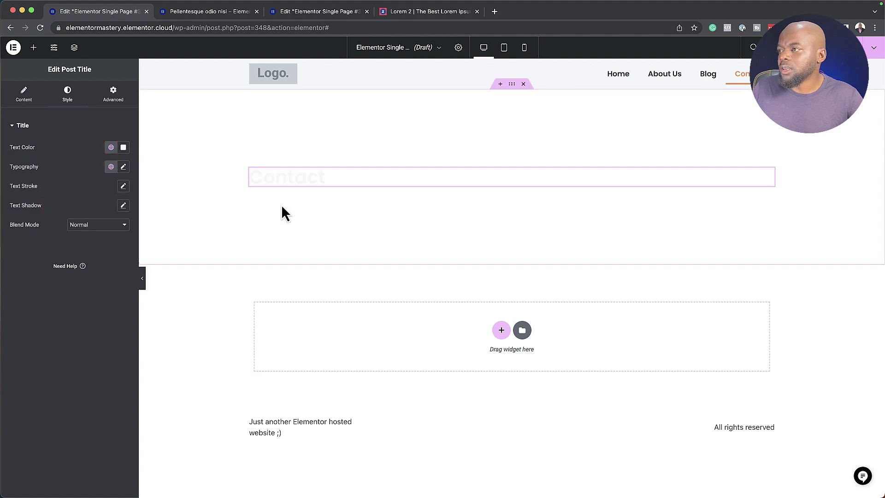
# Add a classic background overlay in the global Primary color to the hero container and set its opacity to 0.44
pyautogui.click(512, 84)
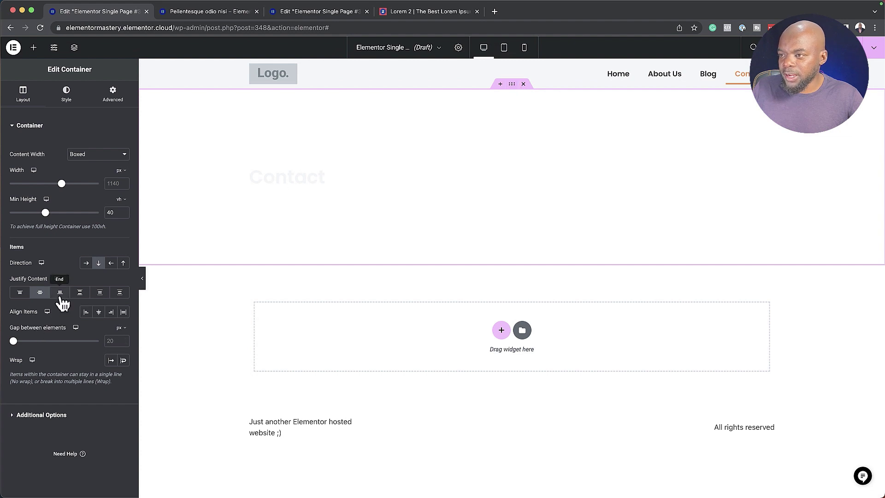
pyautogui.click(67, 91)
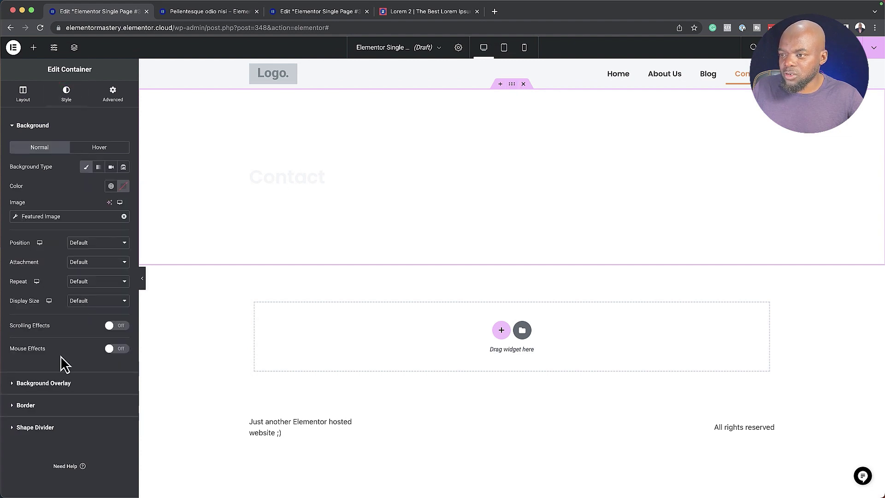
pyautogui.click(57, 384)
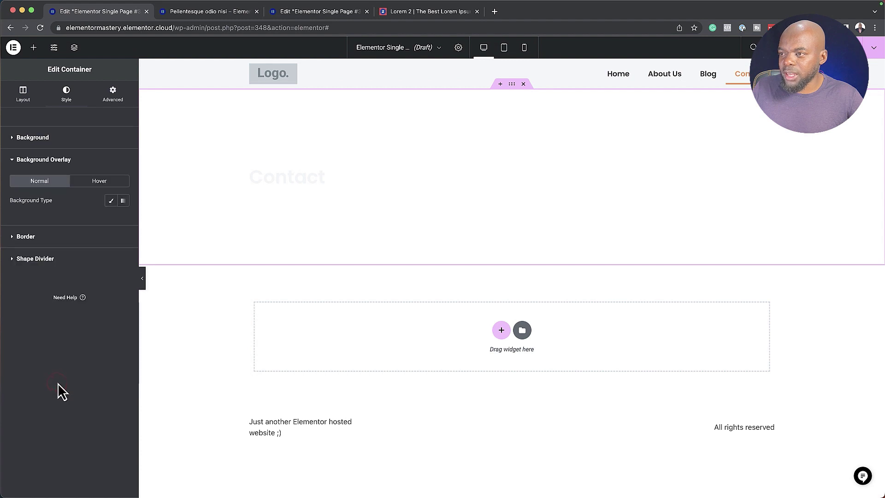
pyautogui.click(112, 202)
pyautogui.click(112, 220)
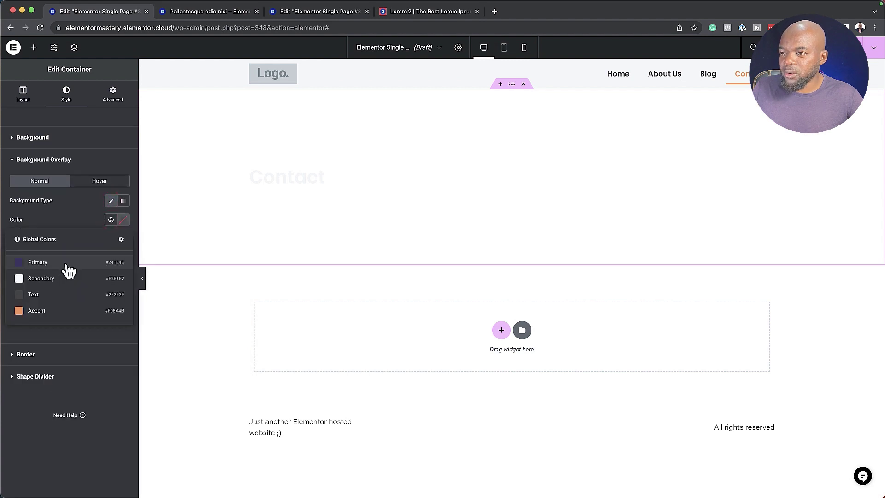
pyautogui.click(69, 263)
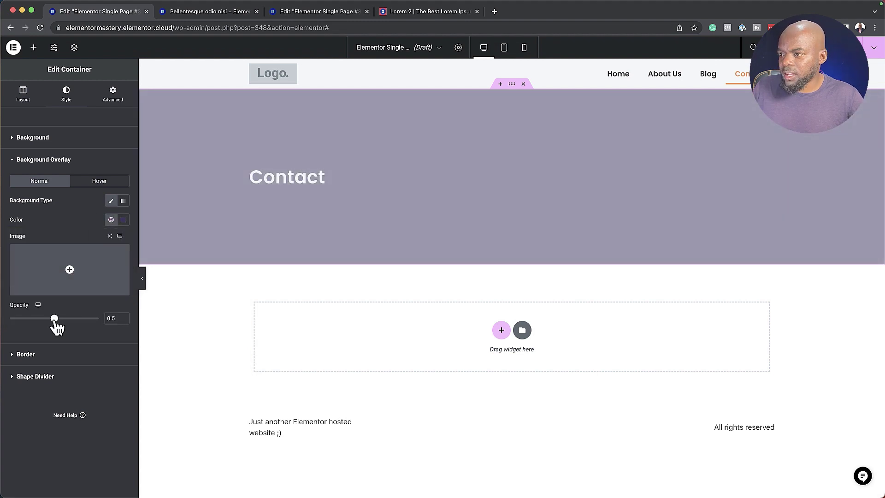
pyautogui.moveTo(54, 320); pyautogui.dragTo(51, 327)
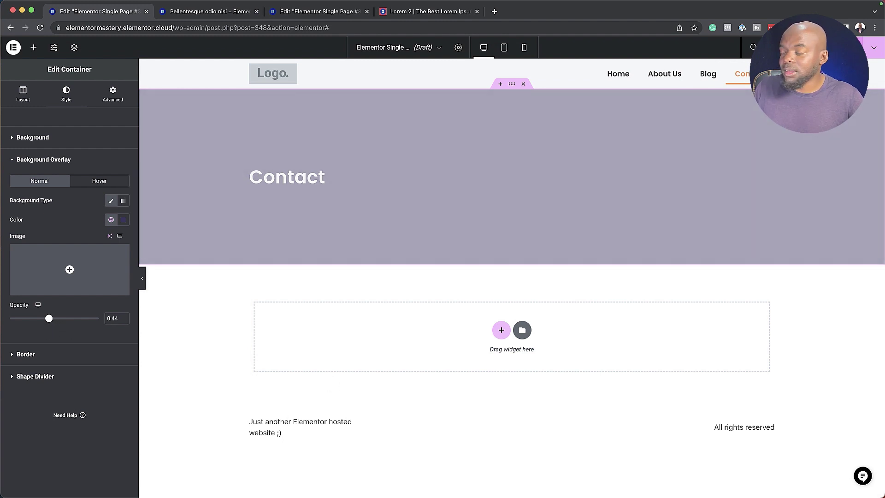
# Start publishing the single page template and add a display condition that excludes the Front Page
pyautogui.click(843, 48)
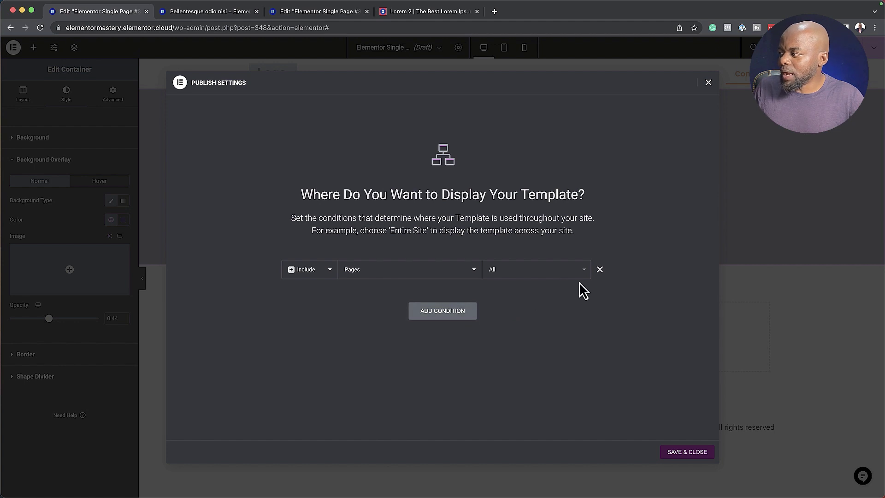
pyautogui.click(460, 315)
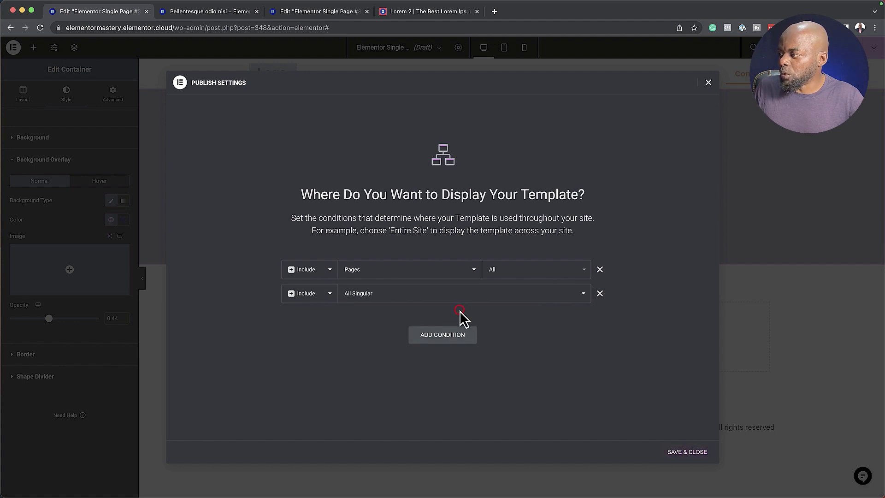
pyautogui.click(331, 296)
pyautogui.click(317, 304)
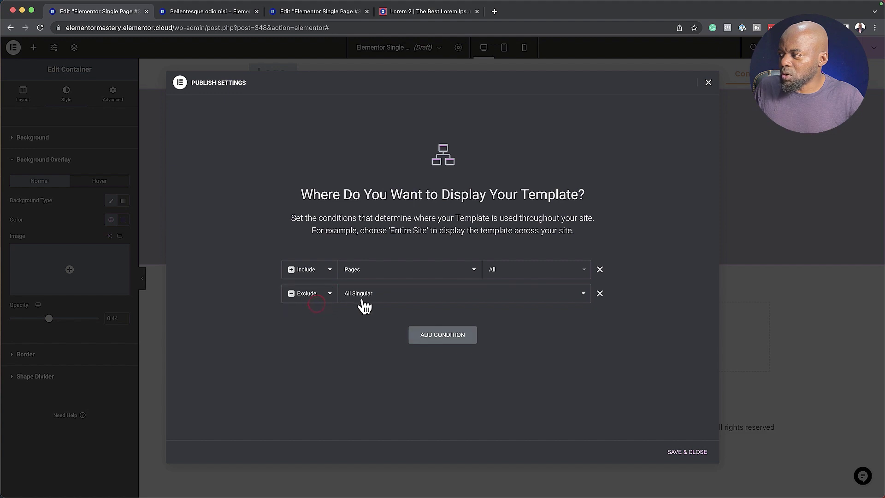
pyautogui.click(585, 299)
pyautogui.click(536, 304)
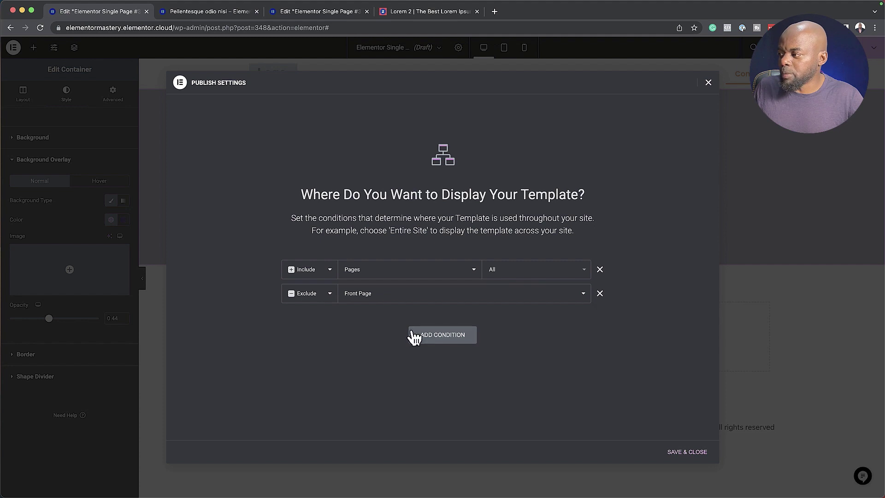
# Add another display condition that excludes the Blog page, and save the template's publish settings
pyautogui.click(443, 342)
pyautogui.click(329, 318)
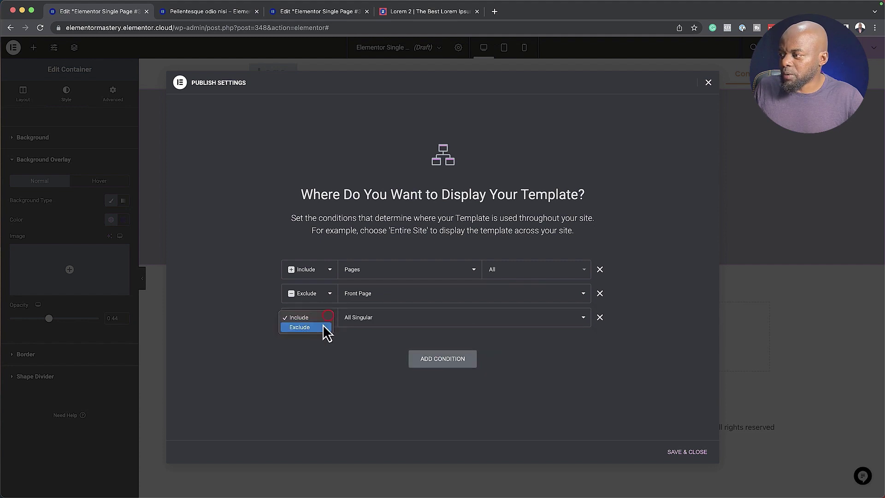
pyautogui.click(323, 328)
pyautogui.click(425, 318)
pyautogui.click(364, 403)
pyautogui.click(506, 318)
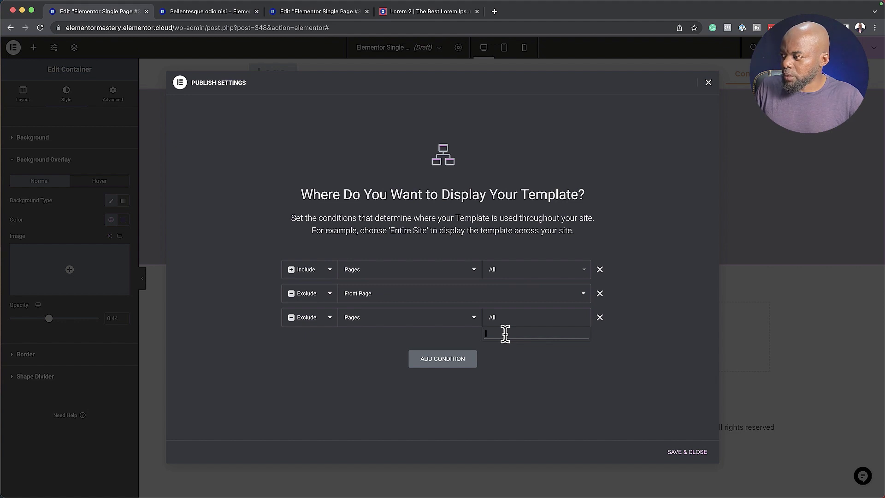
pyautogui.write('blo')
pyautogui.click(508, 347)
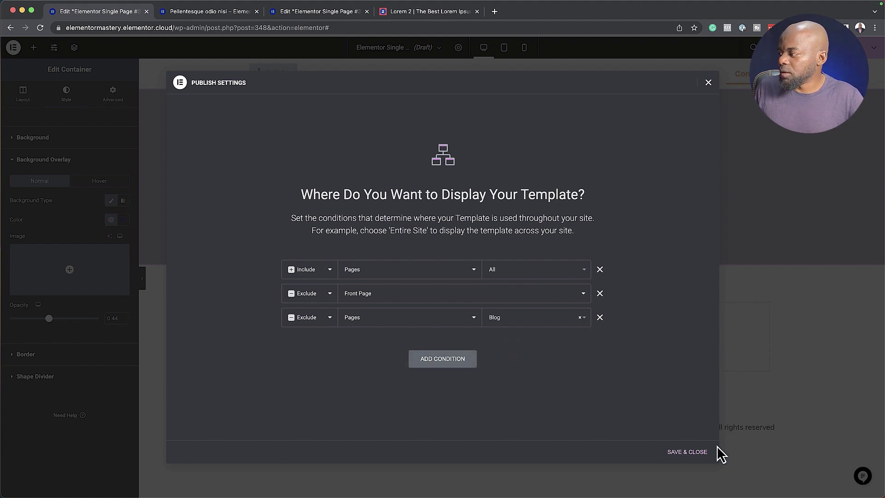
pyautogui.click(687, 452)
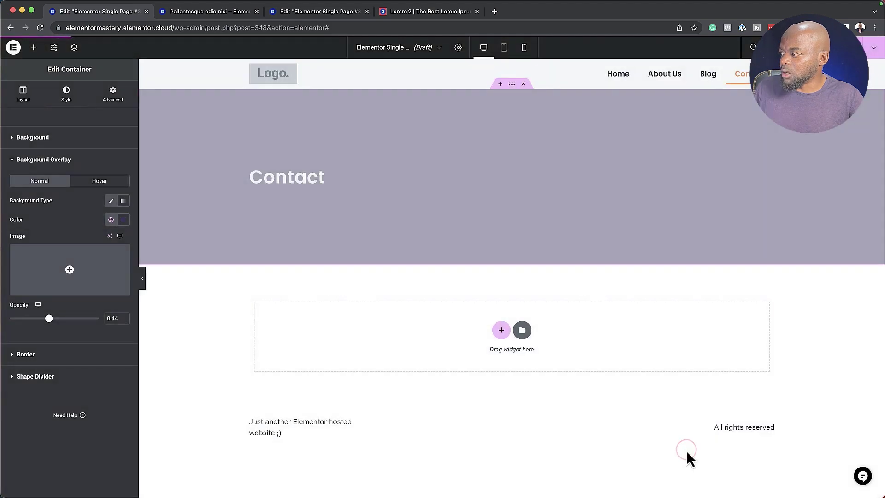
# Open the live site in the other template's browser tab and check how the About Us and Blog pages display
pyautogui.click(307, 16)
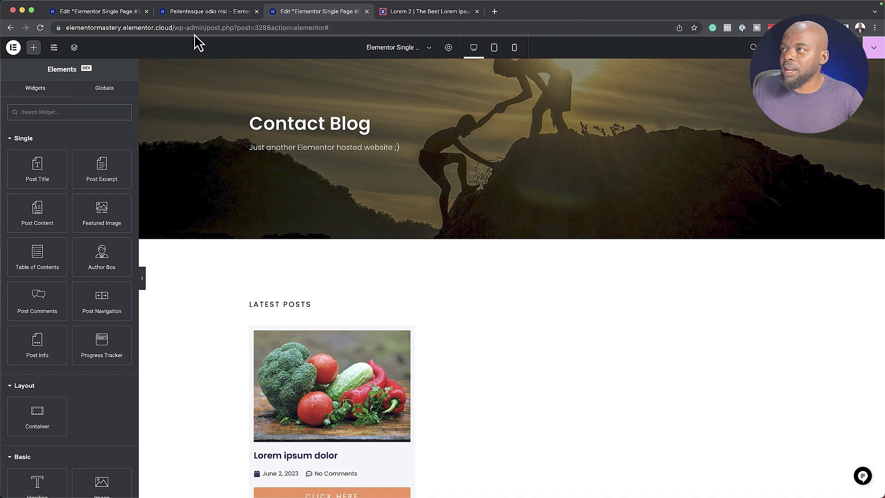
pyautogui.moveTo(175, 28); pyautogui.dragTo(410, 30)
pyautogui.press('BackSpace')
pyautogui.press('Return')
pyautogui.click(609, 67)
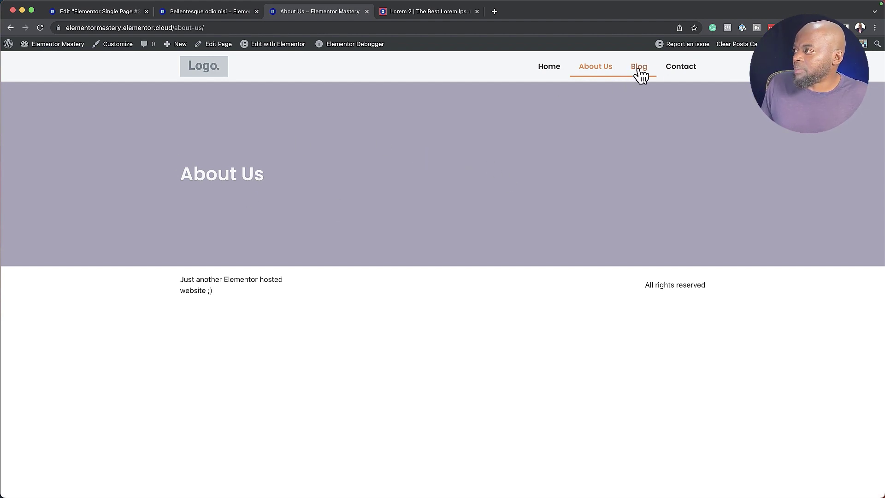
pyautogui.click(692, 73)
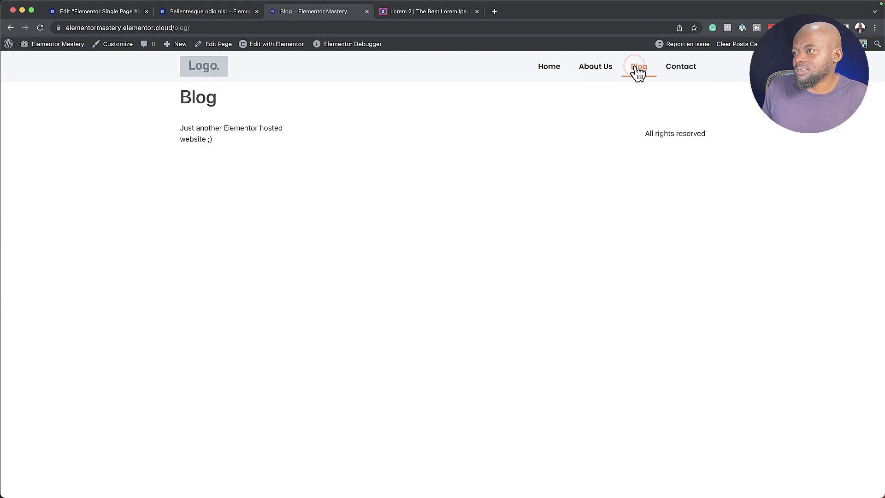
pyautogui.click(596, 67)
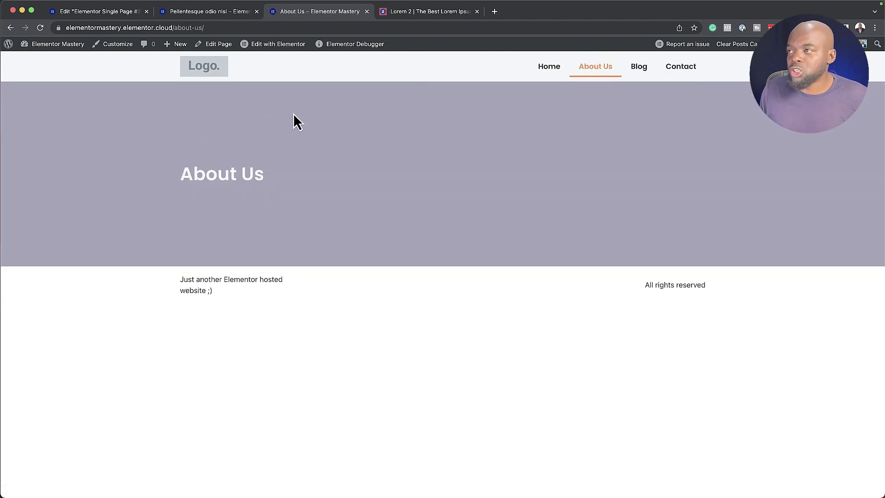
# Set the beach photo with sunglasses on books as the About Us page's featured image, update the page and view it
pyautogui.click(226, 48)
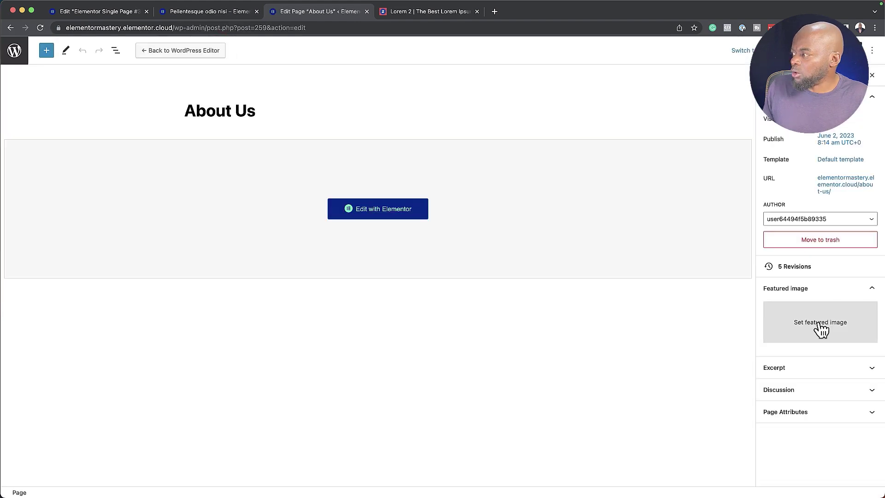
pyautogui.click(820, 328)
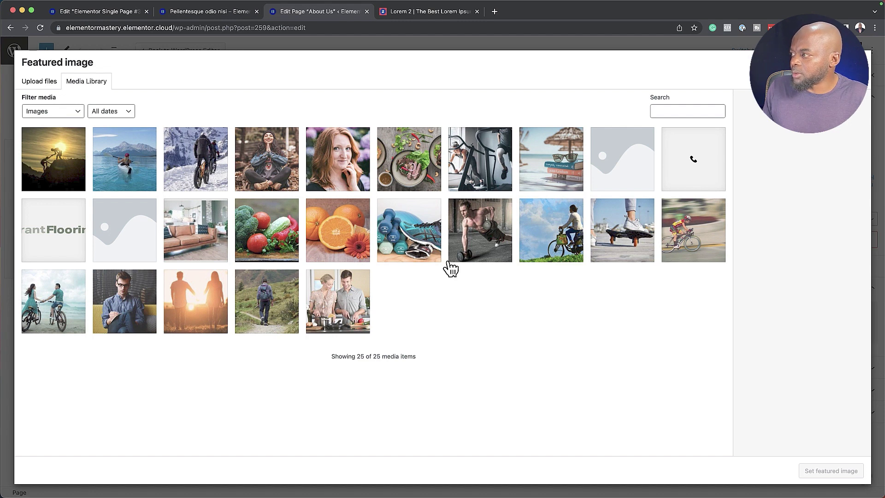
pyautogui.click(562, 177)
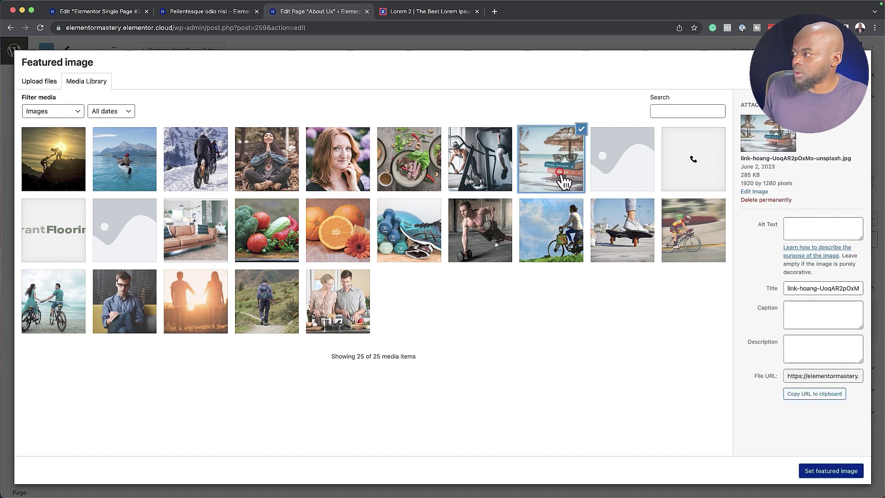
pyautogui.click(830, 469)
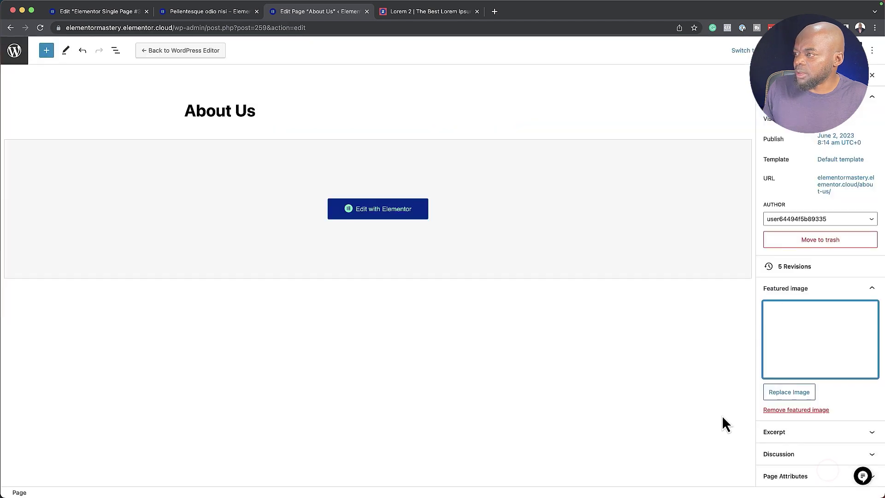
pyautogui.click(826, 50)
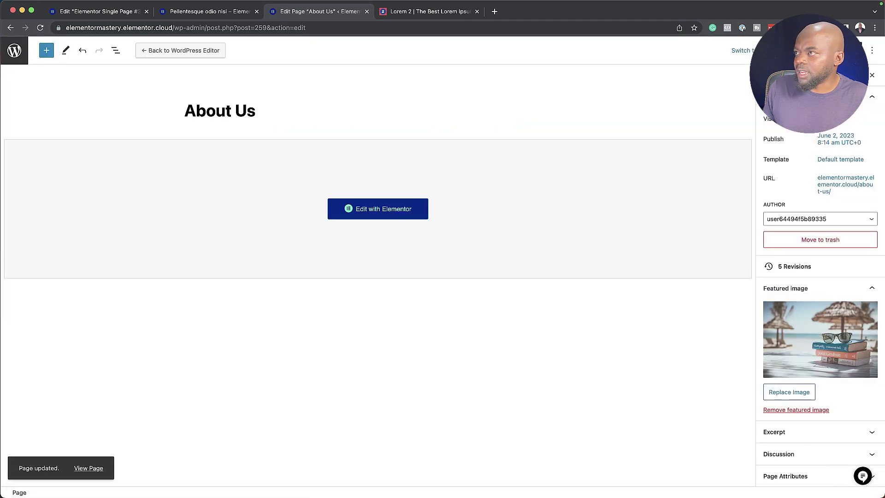
pyautogui.click(98, 470)
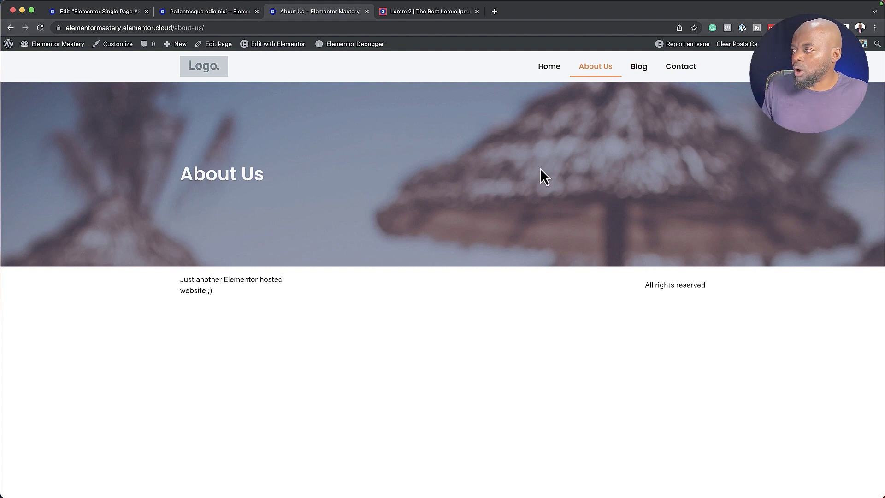
# In the single page template, set the hero container's background image to Center Center position, No-repeat and Cover display size
pyautogui.click(117, 10)
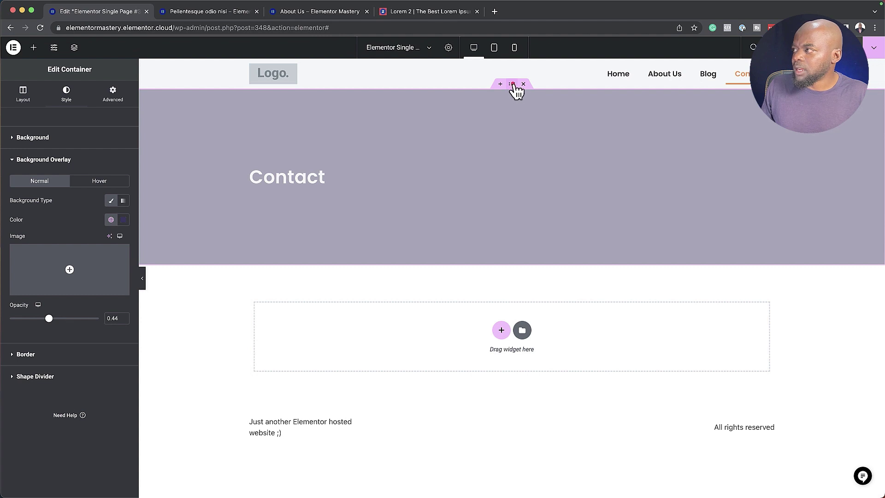
pyautogui.click(74, 95)
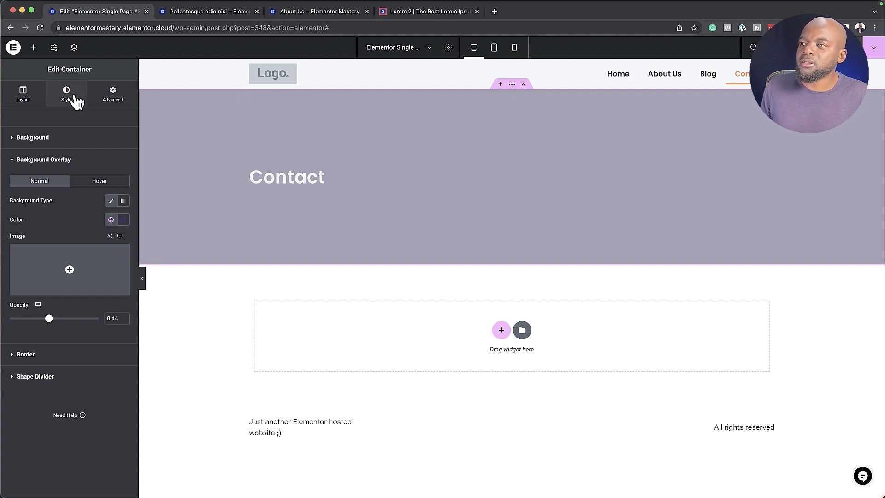
pyautogui.click(67, 141)
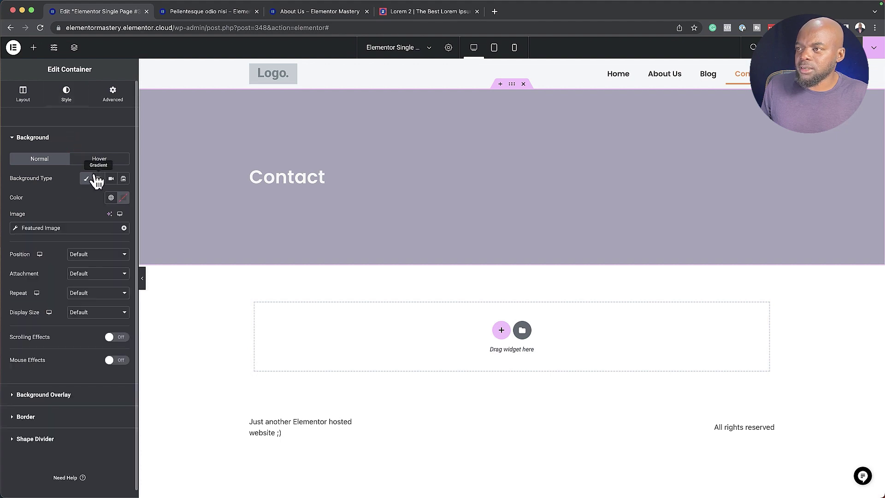
pyautogui.click(87, 178)
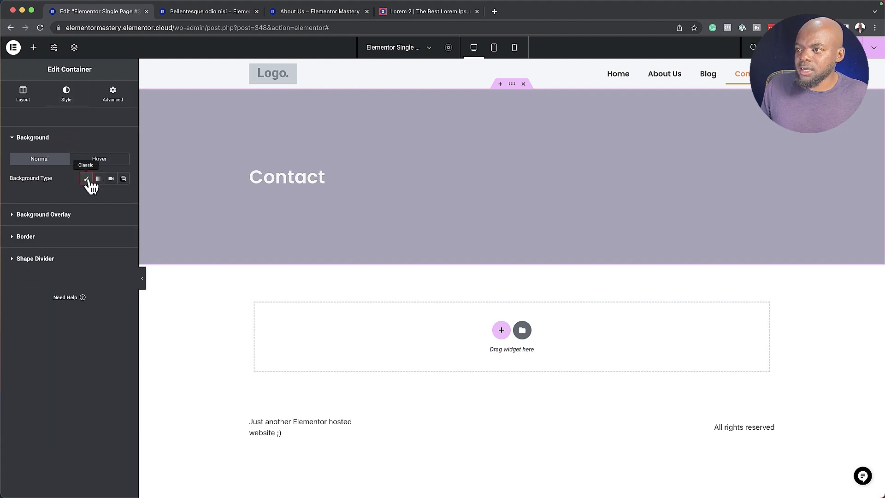
pyautogui.click(87, 179)
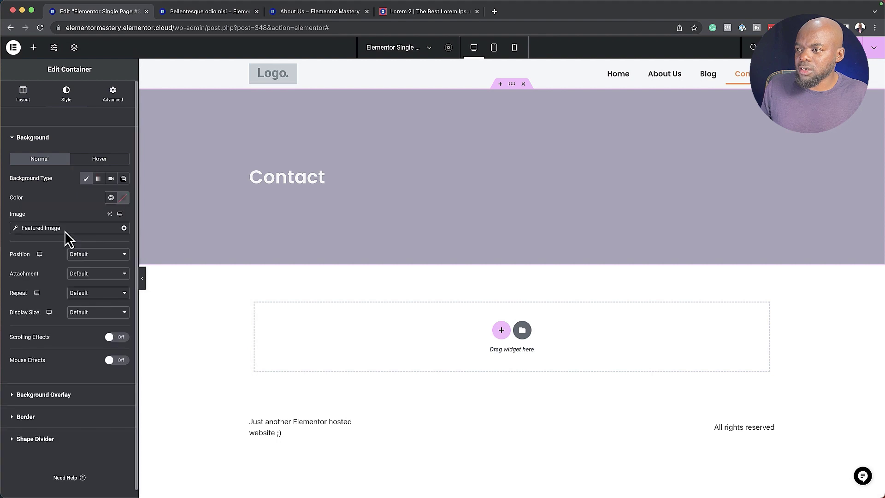
pyautogui.click(72, 255)
pyautogui.click(98, 266)
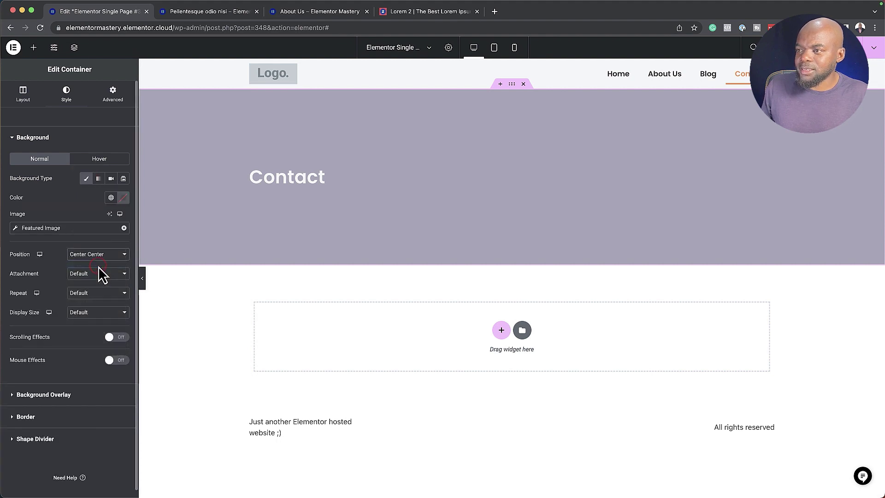
pyautogui.click(95, 292)
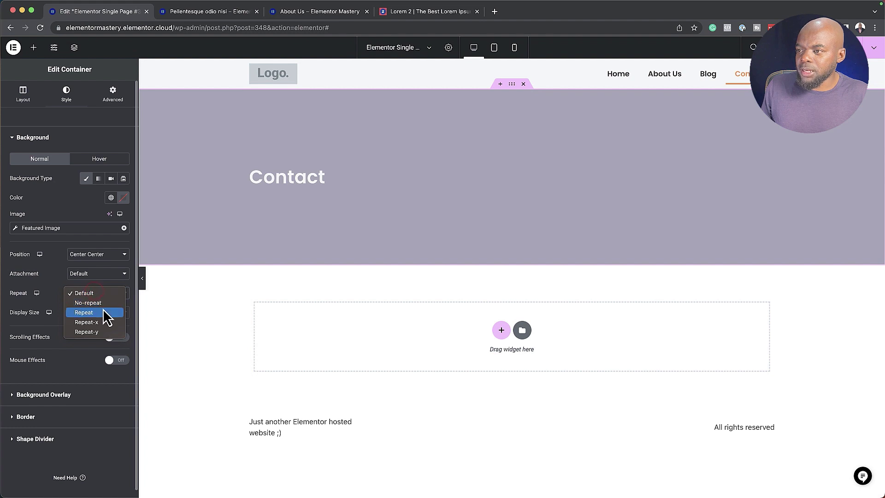
pyautogui.click(104, 305)
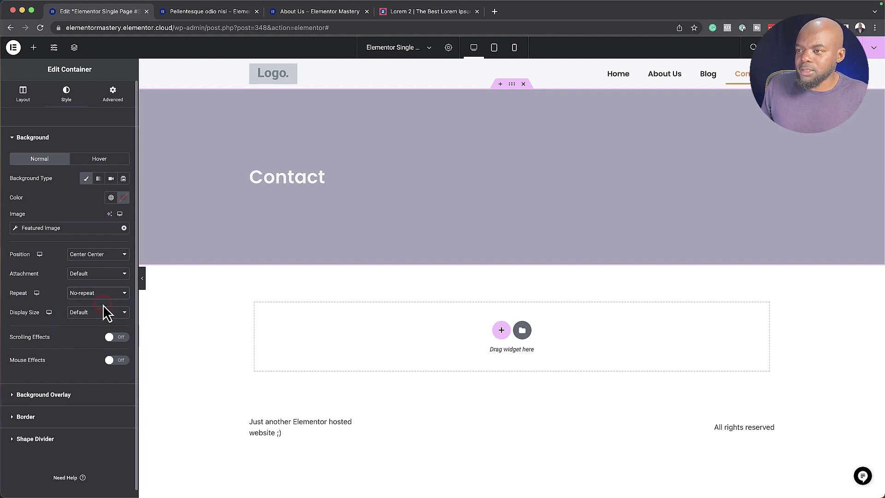
pyautogui.click(102, 311)
pyautogui.click(94, 333)
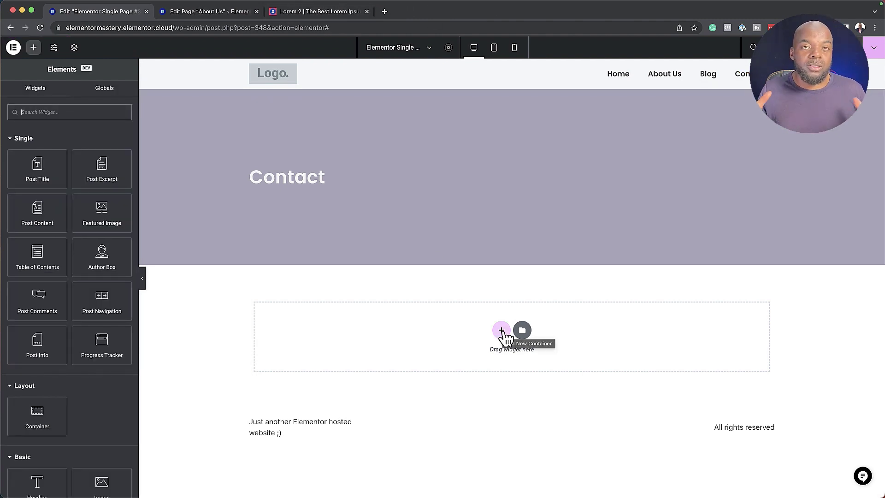
# Add a single-column container with downward direction below the hero and place a Post Content widget in it
pyautogui.click(501, 330)
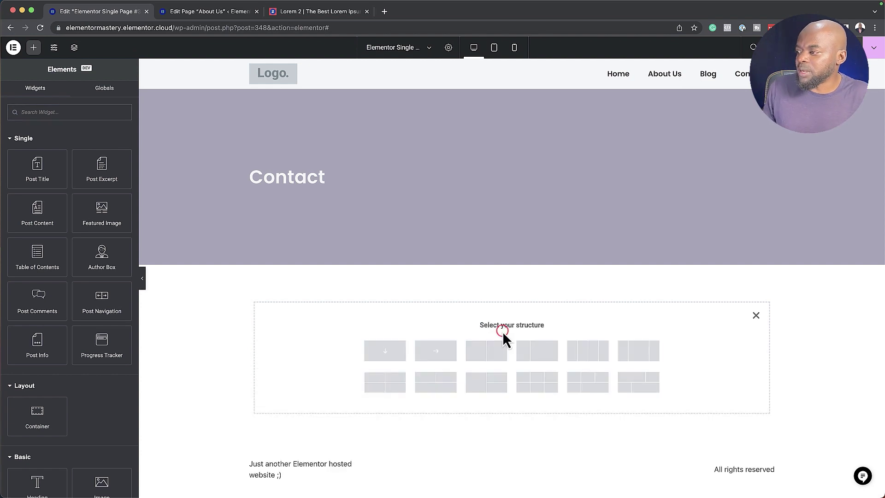
pyautogui.click(387, 356)
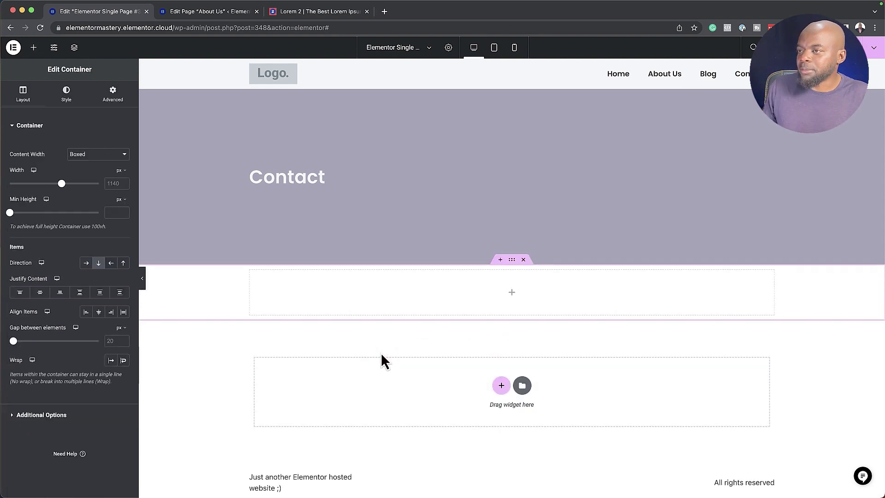
pyautogui.click(34, 48)
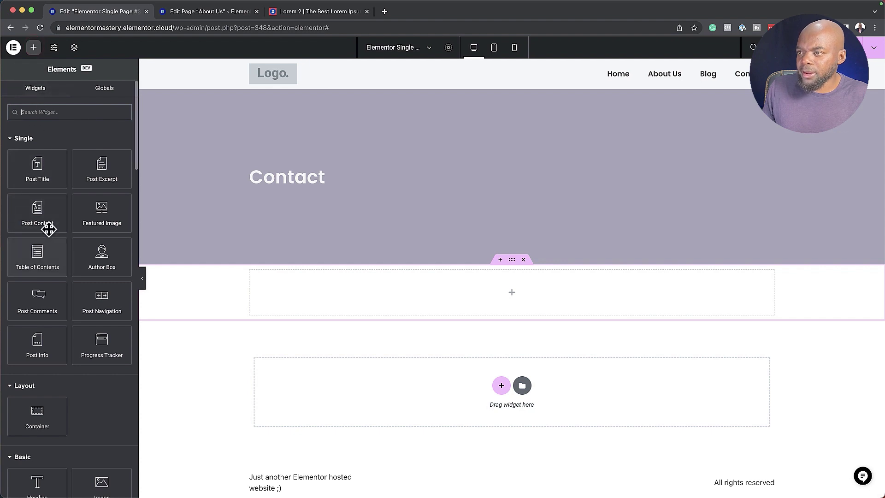
pyautogui.moveTo(37, 207); pyautogui.dragTo(502, 299)
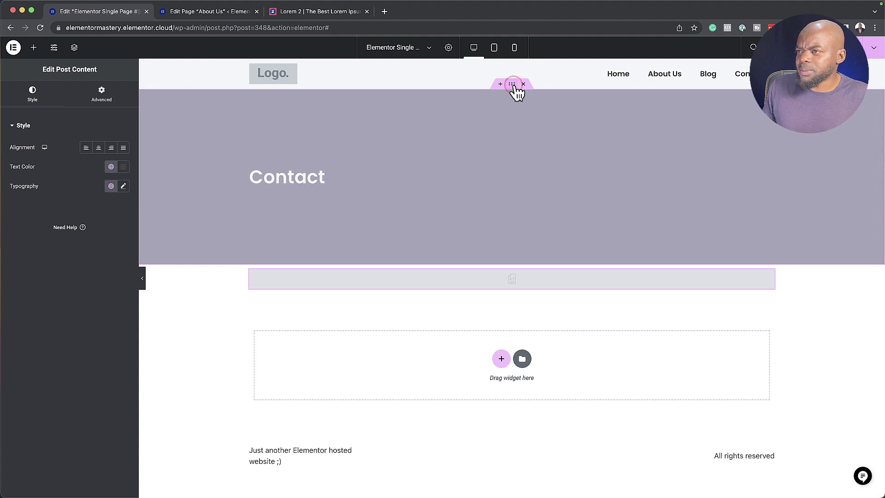
# Set the hero container's minimum height to 32 vh
pyautogui.click(513, 84)
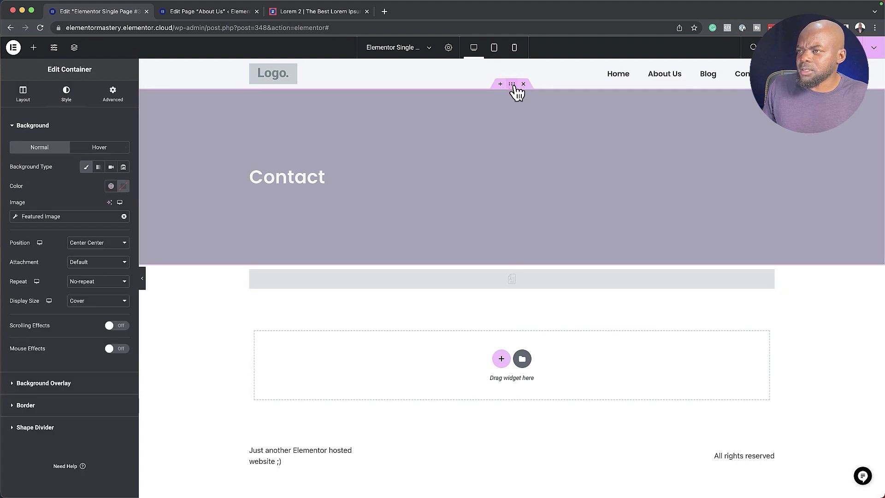
pyautogui.click(28, 97)
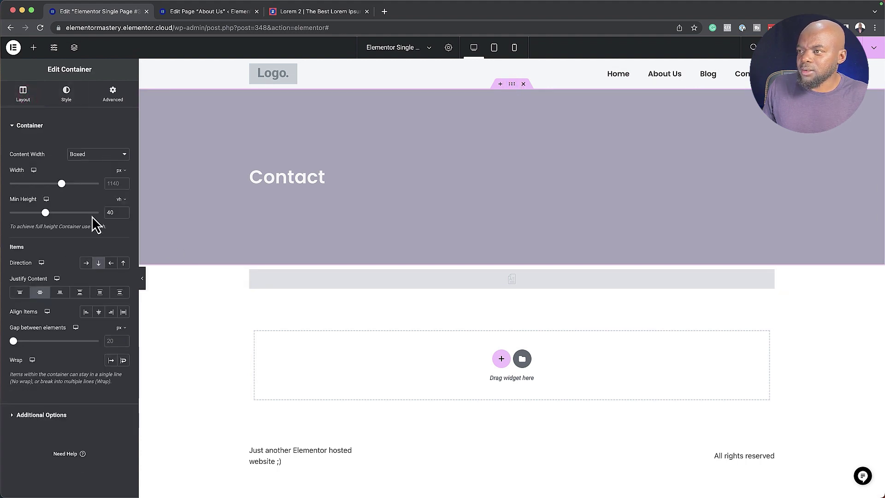
pyautogui.moveTo(46, 218); pyautogui.dragTo(40, 219)
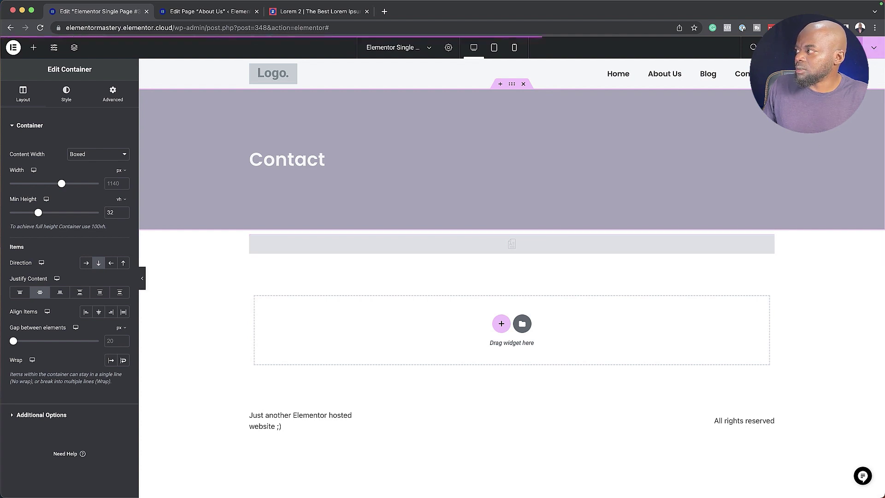
# Reload the About Us page in the WordPress editor and start a paragraph block below its title
pyautogui.click(217, 11)
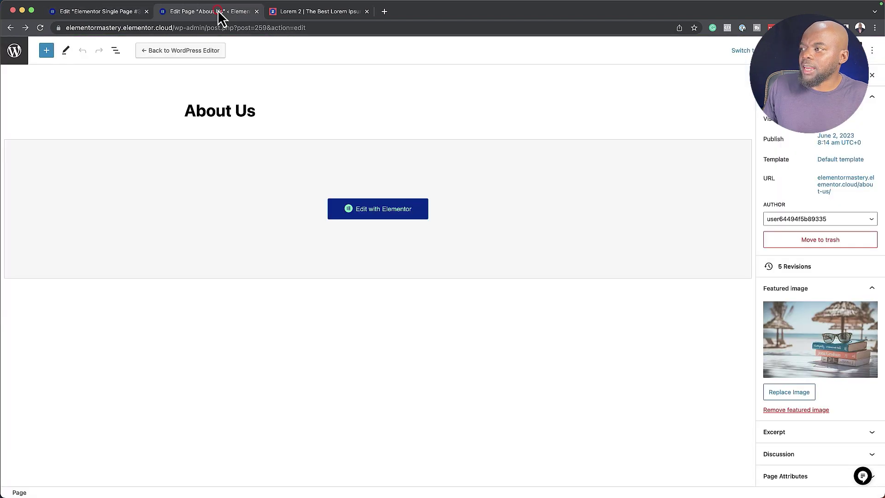
pyautogui.click(40, 29)
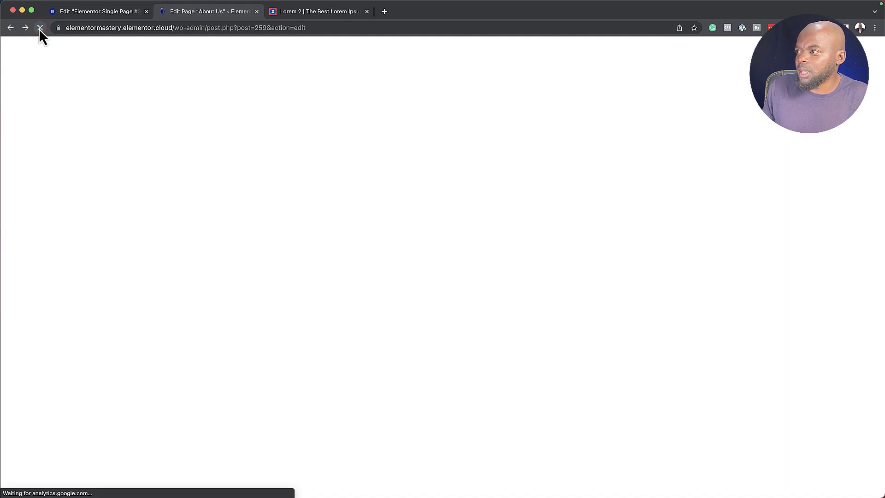
pyautogui.click(204, 145)
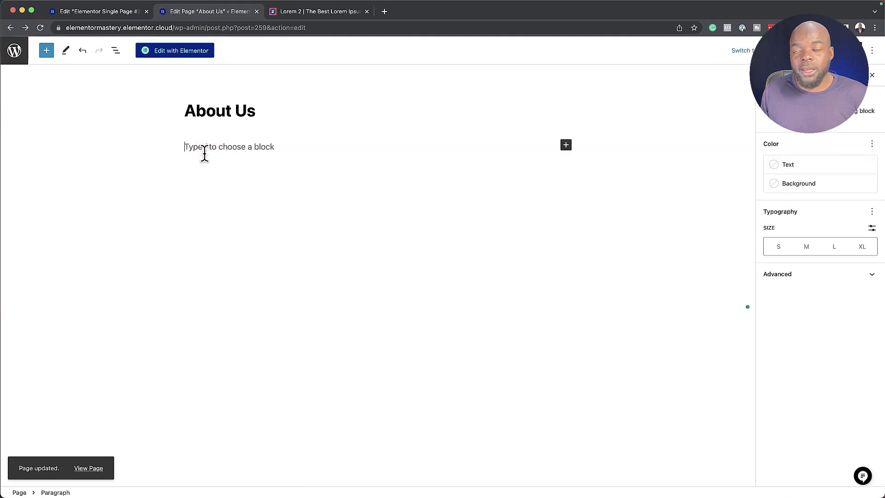
# Copy the "Paragraphs" heading and first two lorem ipsum paragraphs from the Lorem 2 site and paste them into the About Us page body
pyautogui.click(359, 12)
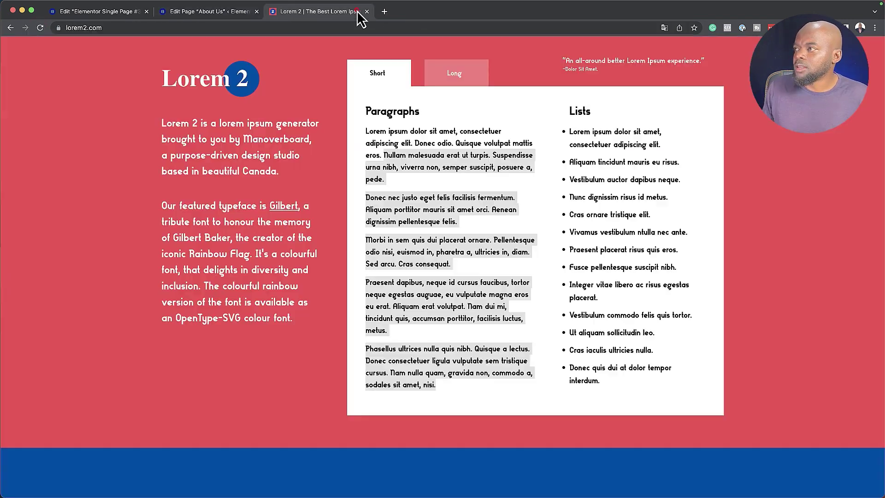
pyautogui.click(398, 219)
pyautogui.moveTo(364, 196); pyautogui.dragTo(457, 220)
pyautogui.hotkey('ctrl', 'c')
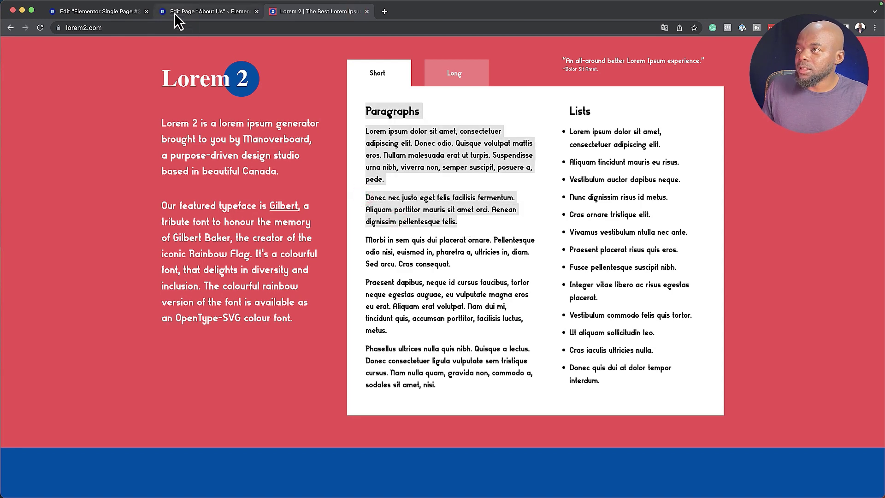
pyautogui.click(208, 12)
pyautogui.hotkey('ctrl', 'v')
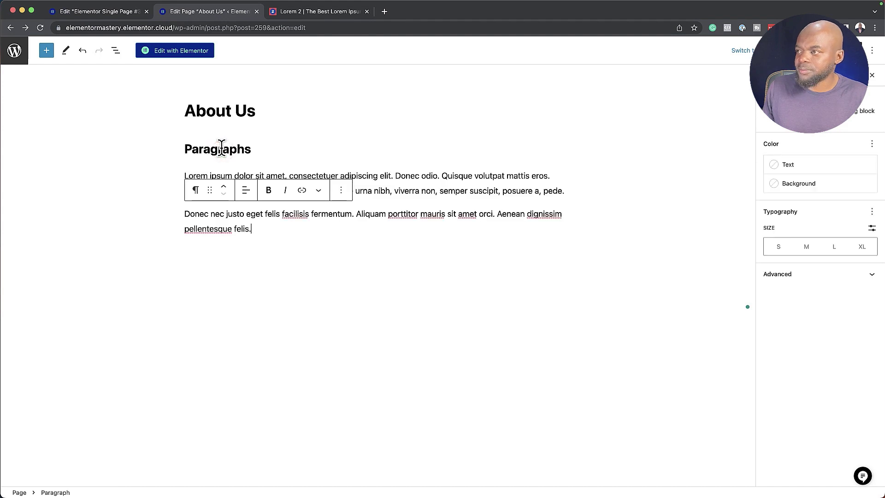
# Delete the pasted "Paragraphs" heading block from the About Us page
pyautogui.moveTo(259, 148); pyautogui.dragTo(170, 148)
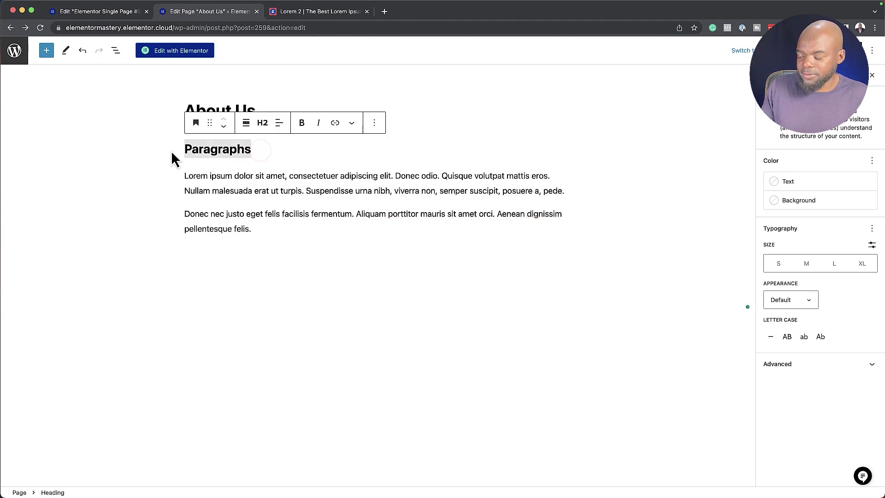
pyautogui.press('BackSpace')
pyautogui.press('BackSpace')
# Add an Image block after the second paragraph and fill it with the kayaker picture girl-g6ee0fa49d_1280.jpg from the media library
pyautogui.click(263, 200)
pyautogui.press('Return')
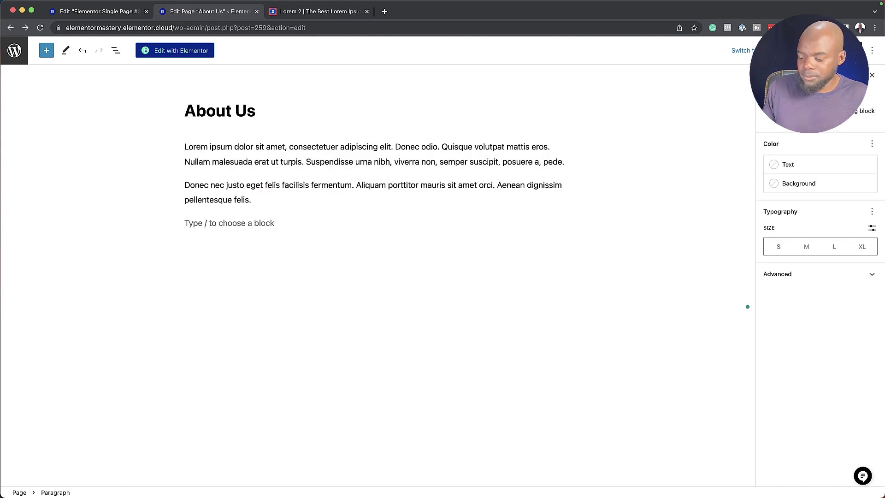
pyautogui.write('/')
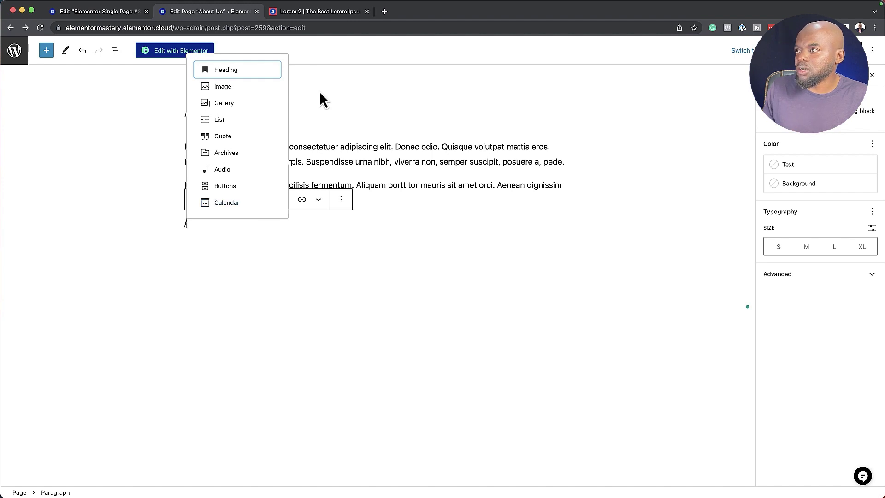
pyautogui.click(242, 89)
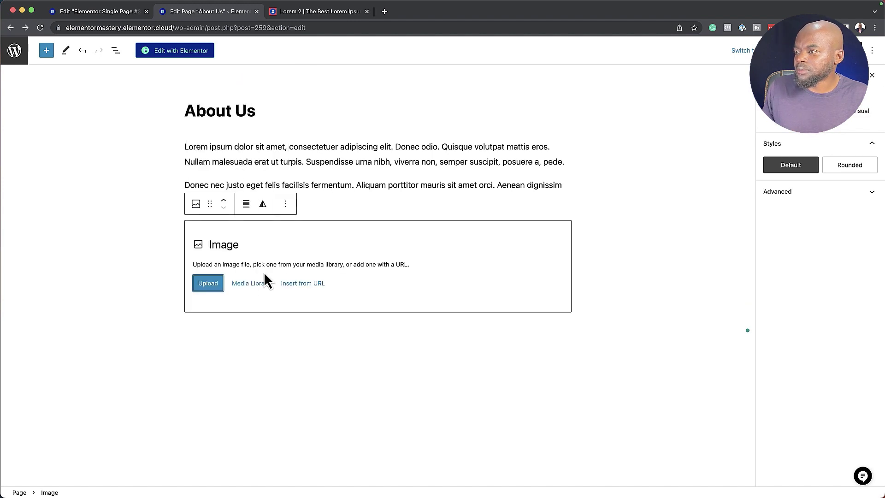
pyautogui.click(255, 284)
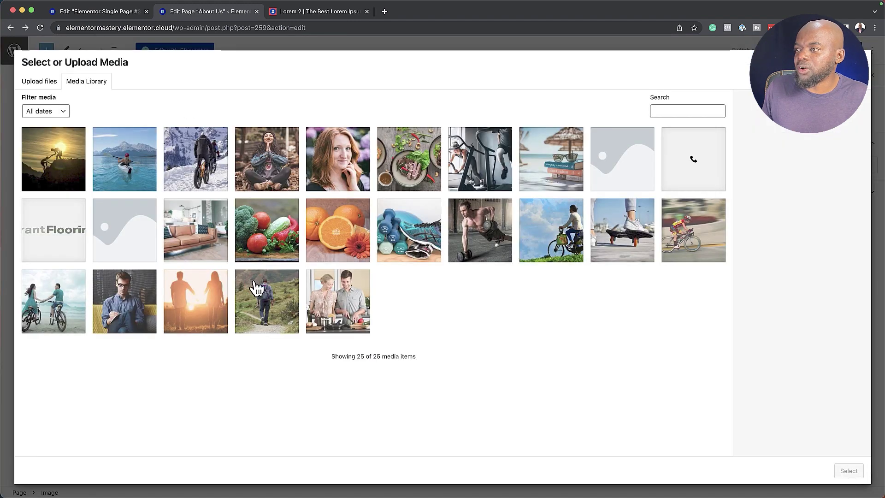
pyautogui.click(129, 168)
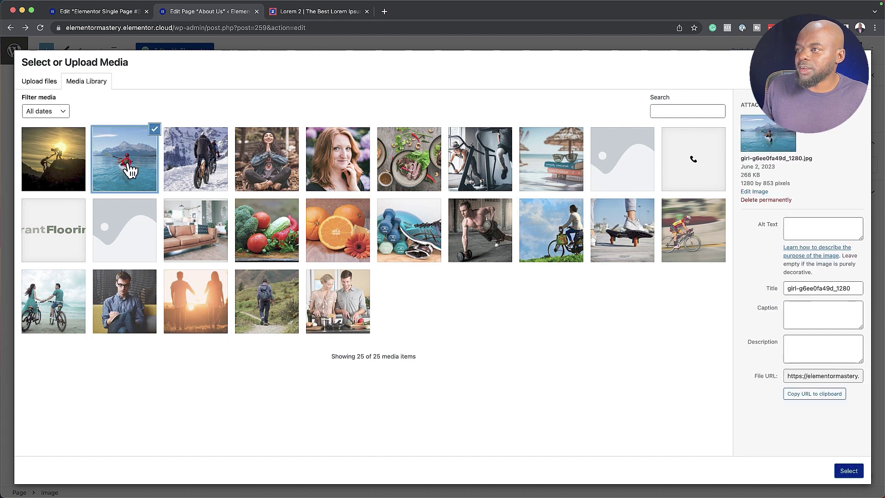
pyautogui.click(848, 471)
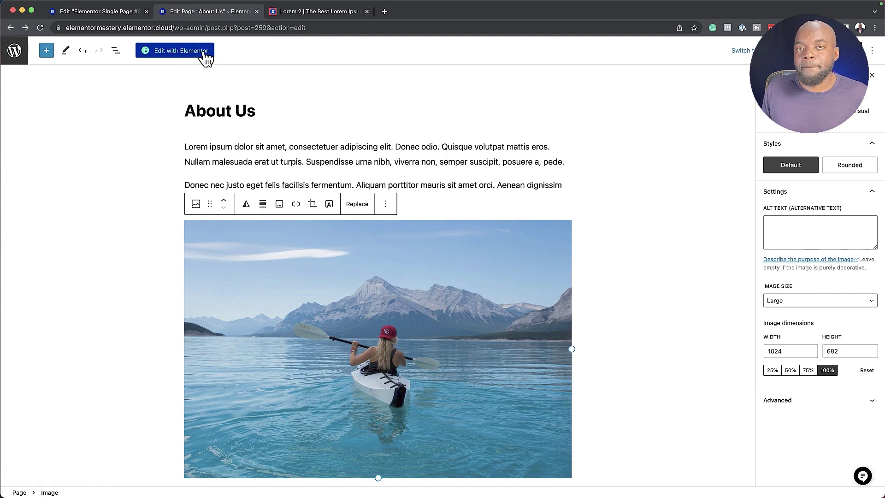
# Preview the About Us page in a new browser tab and examine the text and image below the hero
pyautogui.moveTo(300, 173)
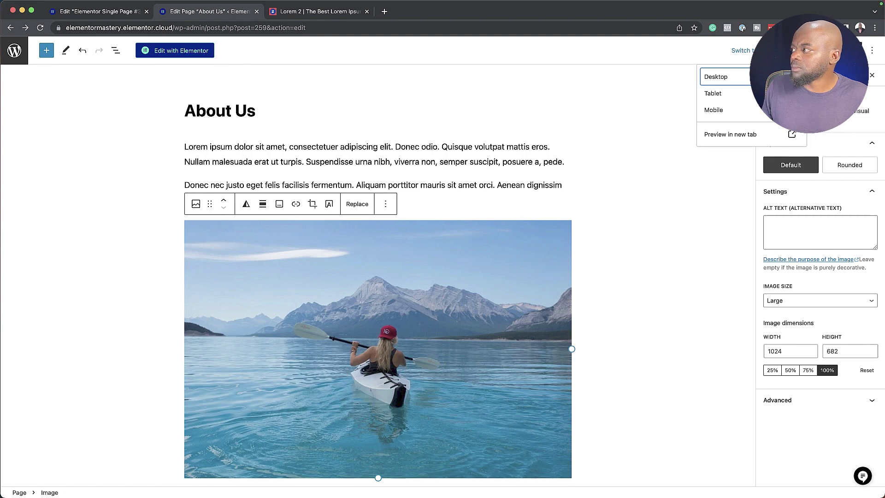
pyautogui.click(746, 136)
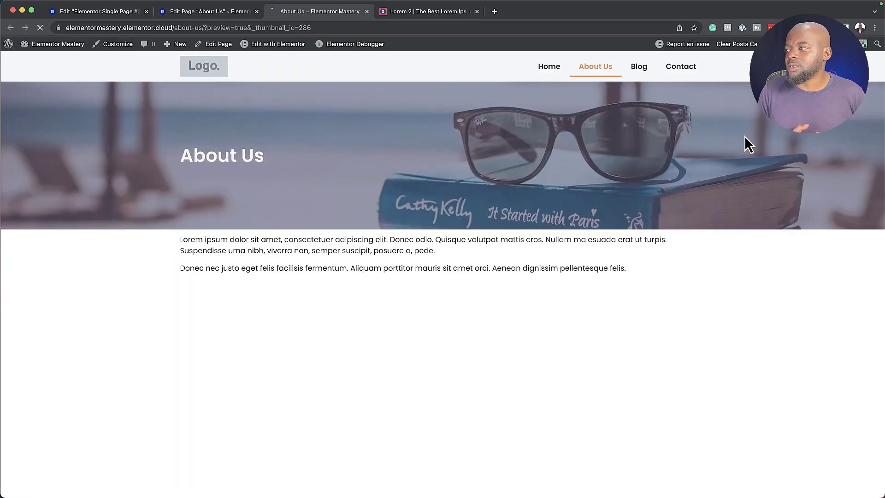
pyautogui.scroll(-1, 572, 254)
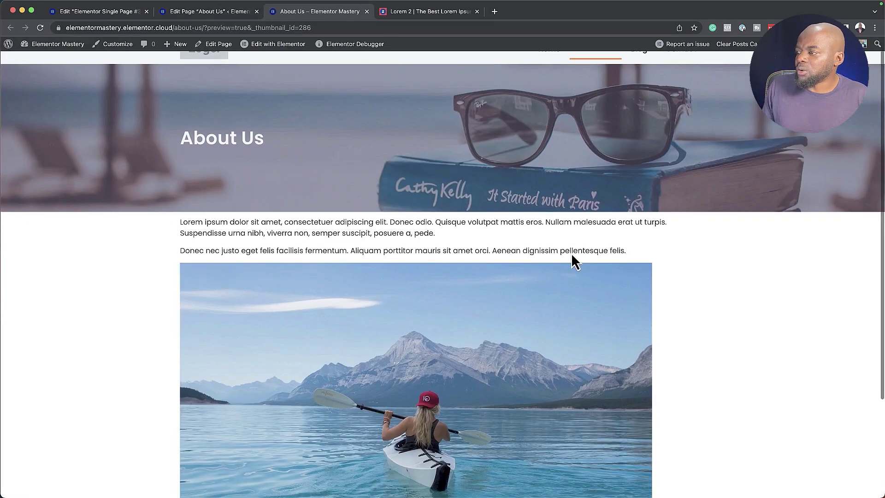
pyautogui.scroll(-4, 404, 304)
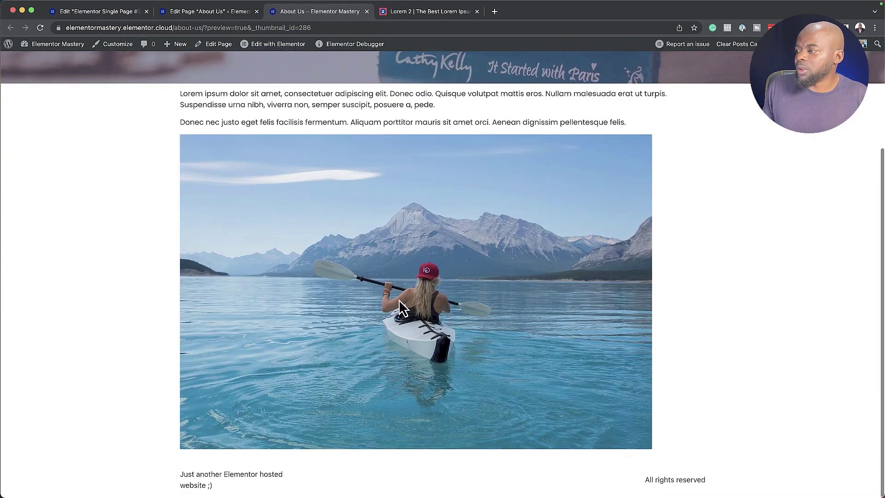
pyautogui.scroll(5, 430, 310)
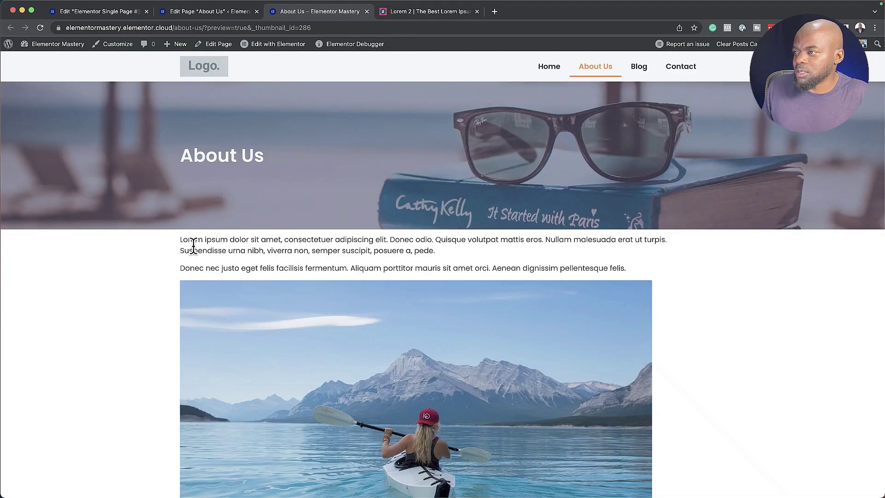
# In the single page template, give the Post Content container unlinked padding of 6% at the top and bottom
pyautogui.press('super+1')
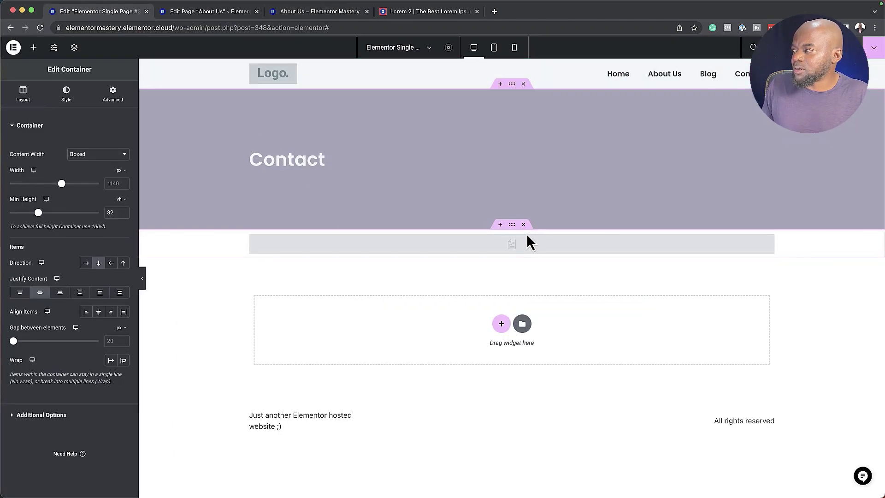
pyautogui.click(512, 225)
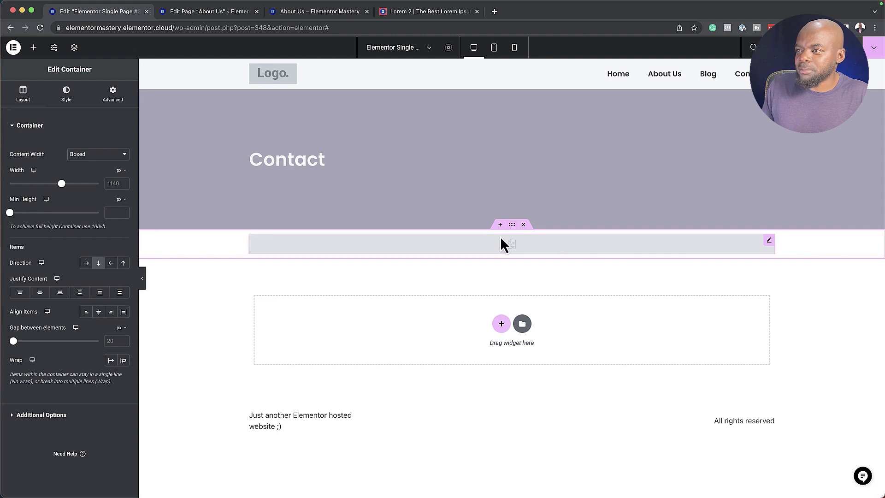
pyautogui.click(113, 94)
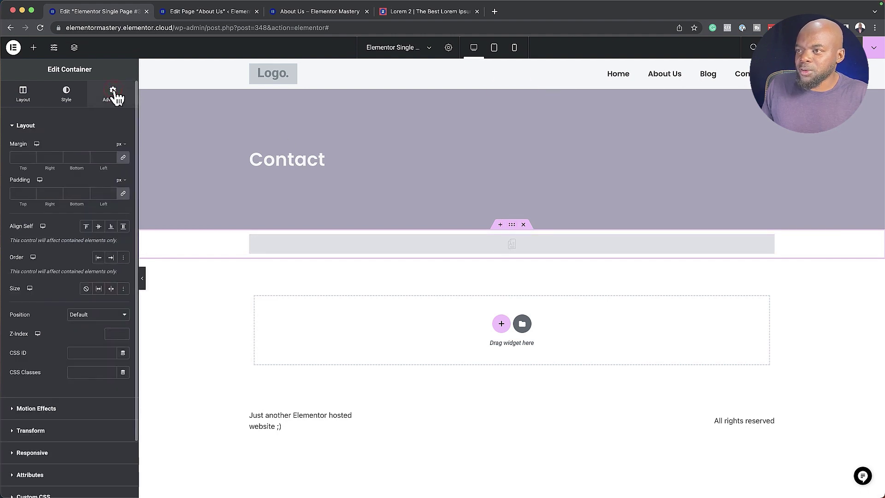
pyautogui.click(123, 193)
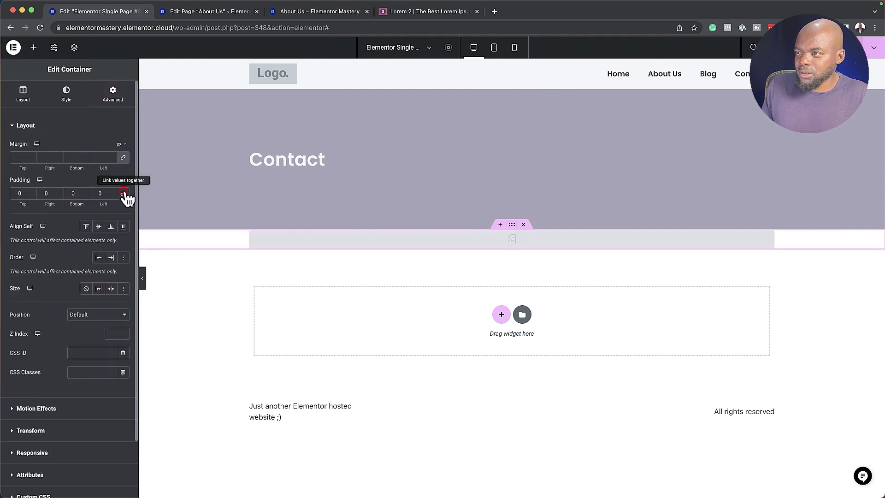
pyautogui.click(119, 181)
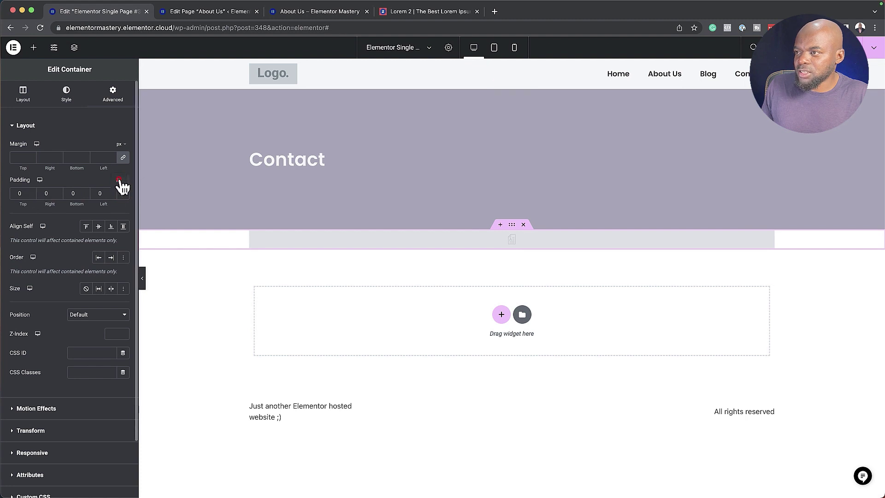
pyautogui.click(122, 194)
pyautogui.click(10, 192)
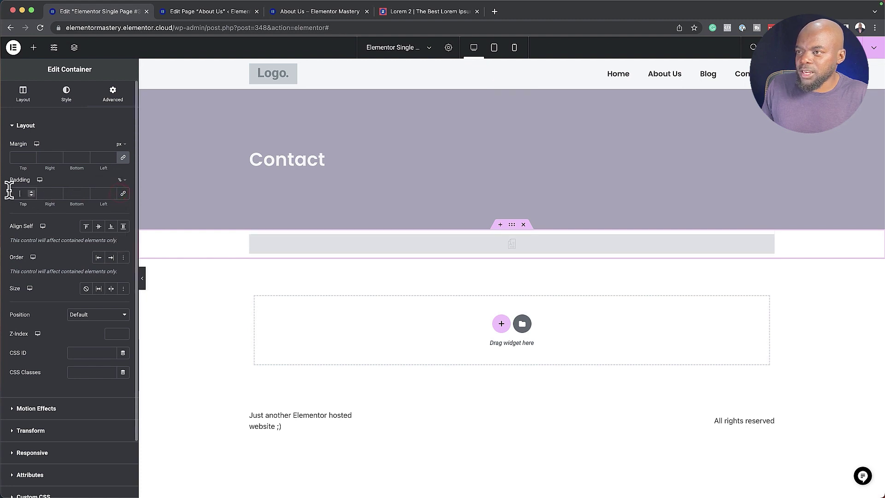
pyautogui.write('6')
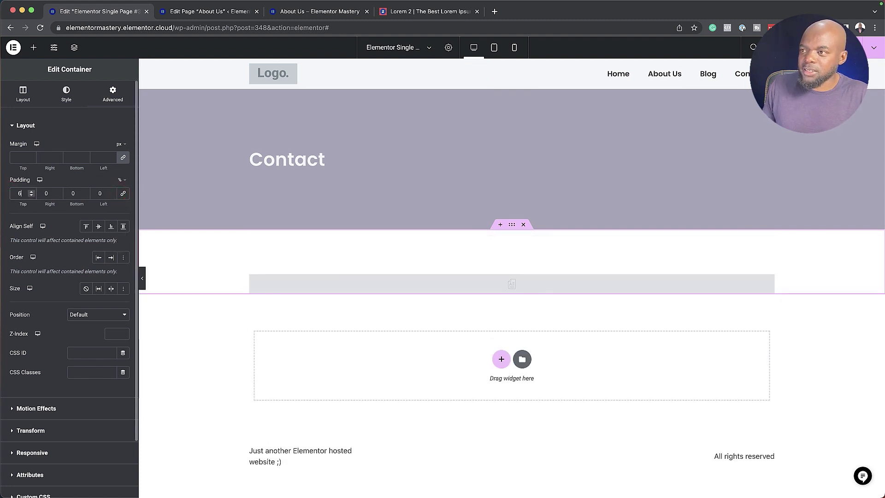
pyautogui.click(76, 193)
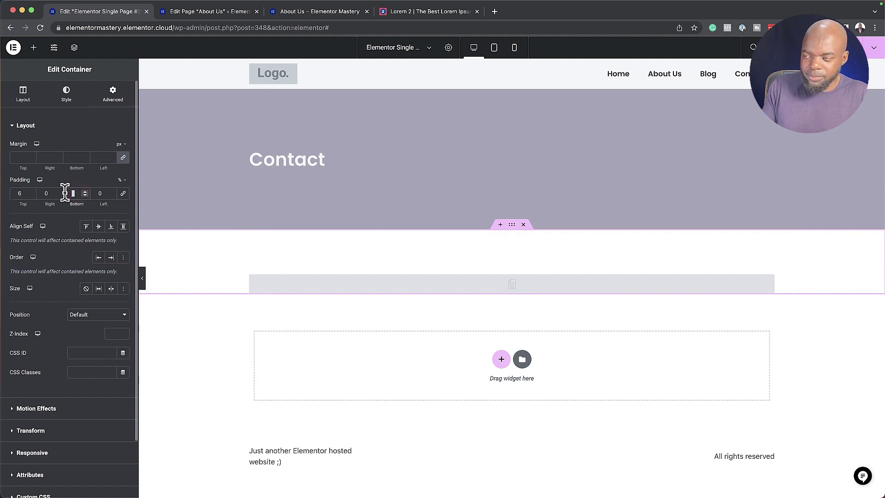
pyautogui.write('6')
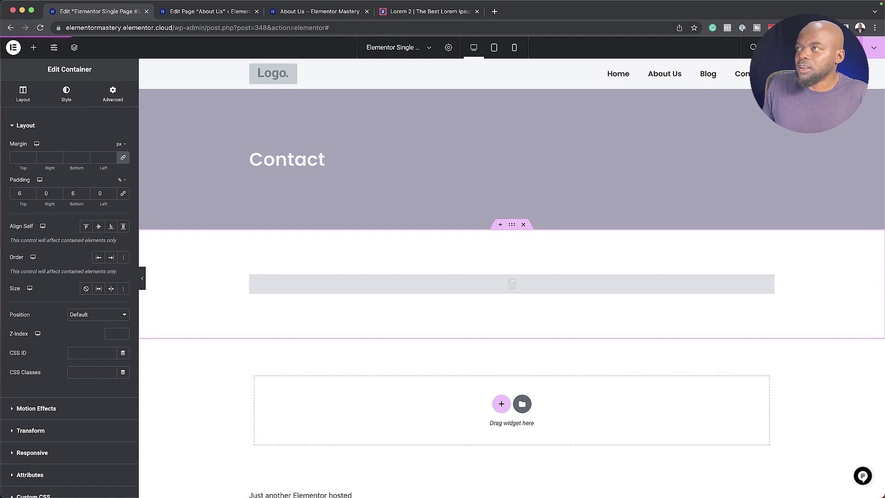
# Check the spacing around the post content on the previewed About Us page, then return to the template
pyautogui.click(292, 13)
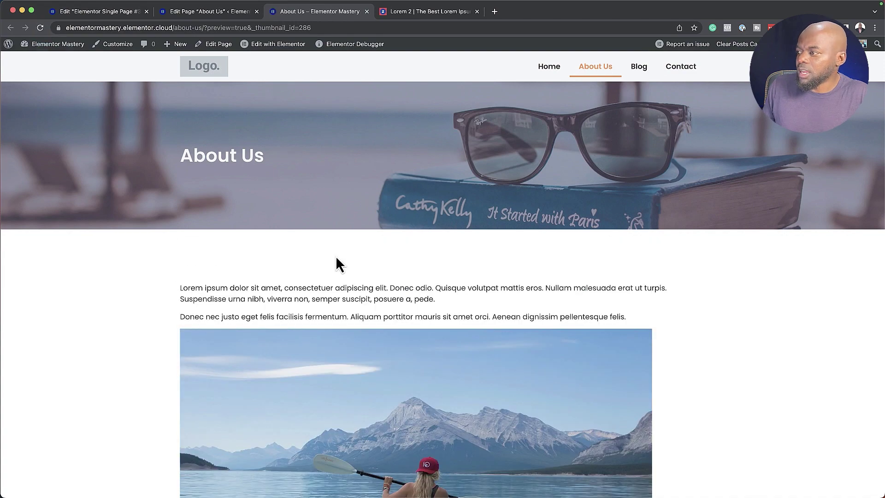
pyautogui.scroll(-5, 373, 275)
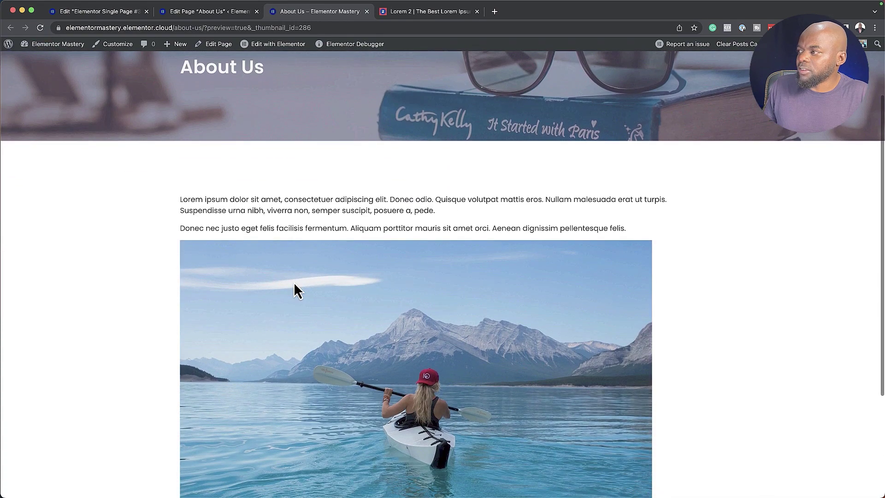
pyautogui.scroll(5, 294, 283)
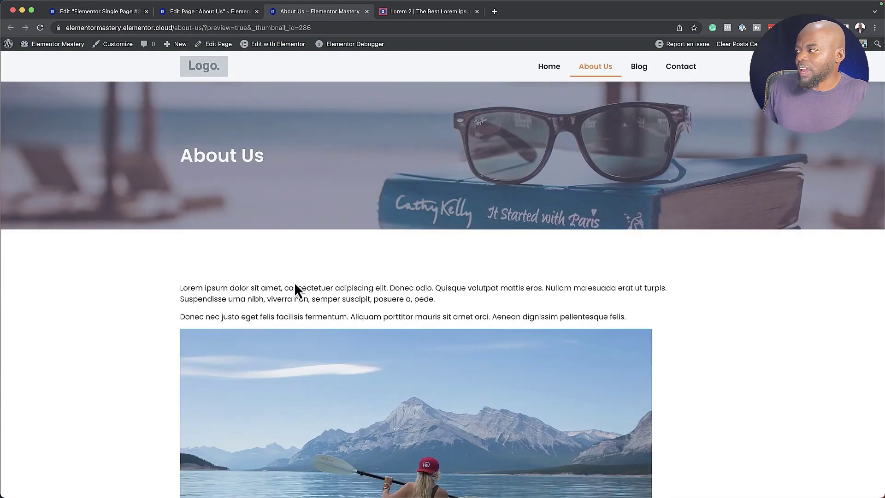
pyautogui.click(113, 12)
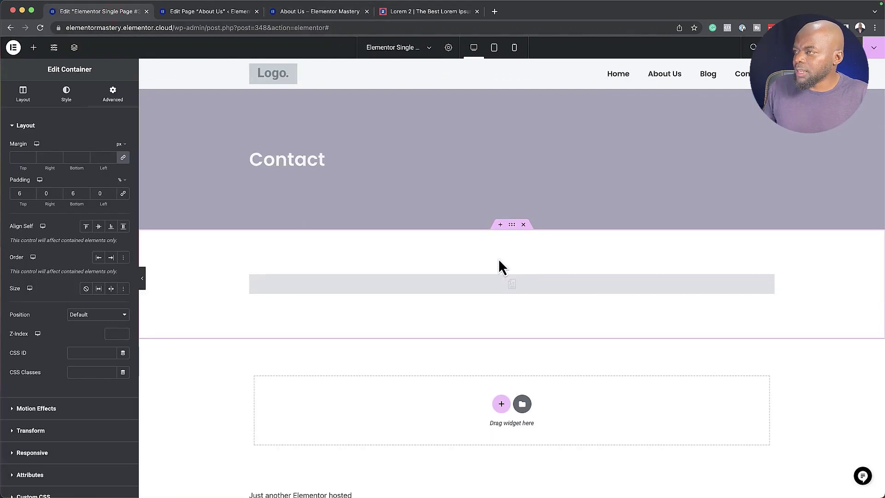
# Resize the kayaker image in the About Us page editor to 840 × 559 and start a new paragraph block below it
pyautogui.click(195, 11)
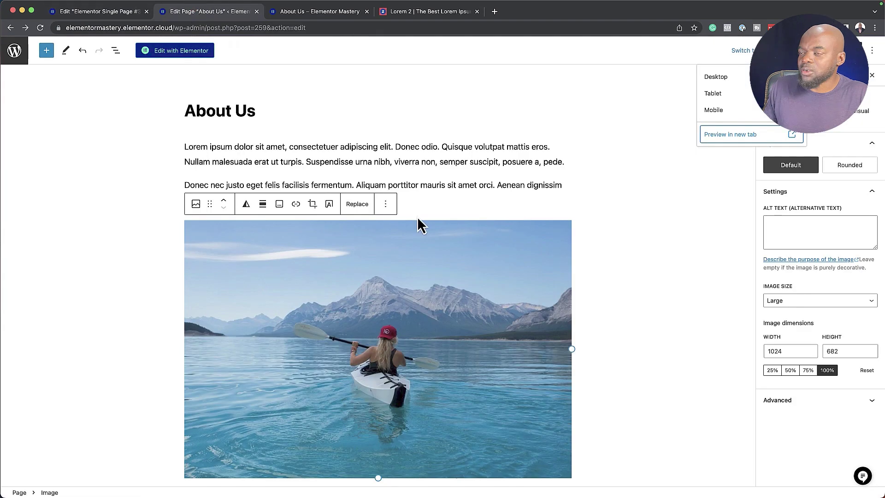
pyautogui.scroll(-2, 399, 330)
pyautogui.scroll(-1, 400, 331)
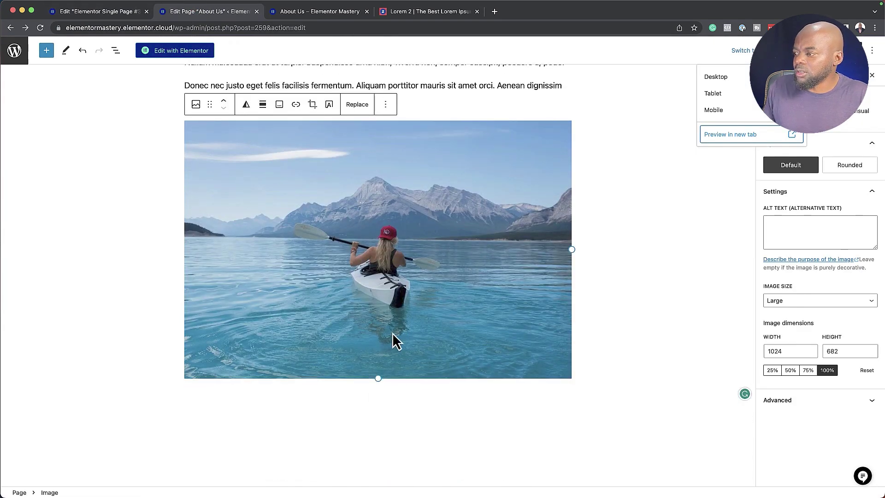
pyautogui.moveTo(572, 377); pyautogui.dragTo(555, 362)
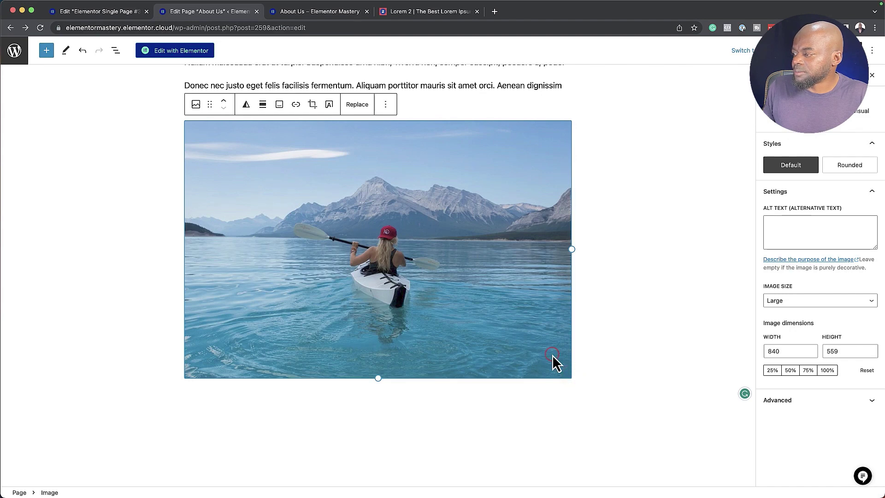
pyautogui.press('Return')
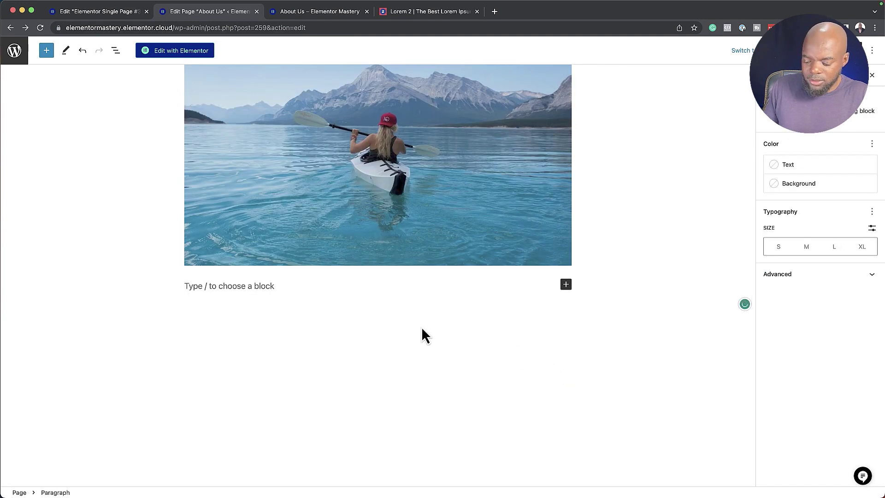
# Add a bulleted list below the kayaker image with the items "List item one", "List item Two" and "List Three"
pyautogui.write('/')
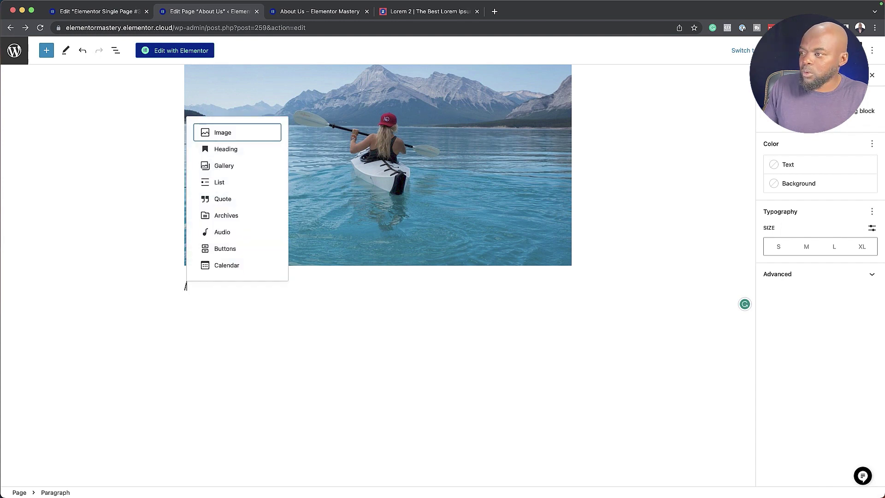
pyautogui.click(220, 184)
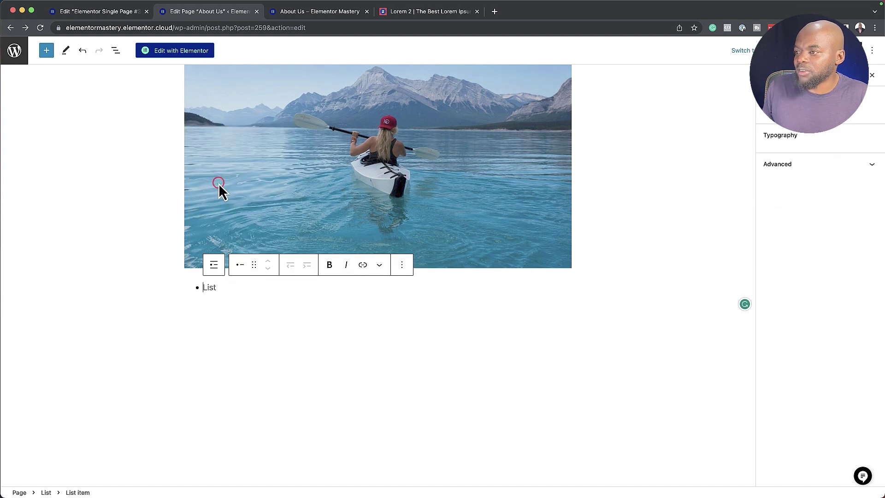
pyautogui.write('List')
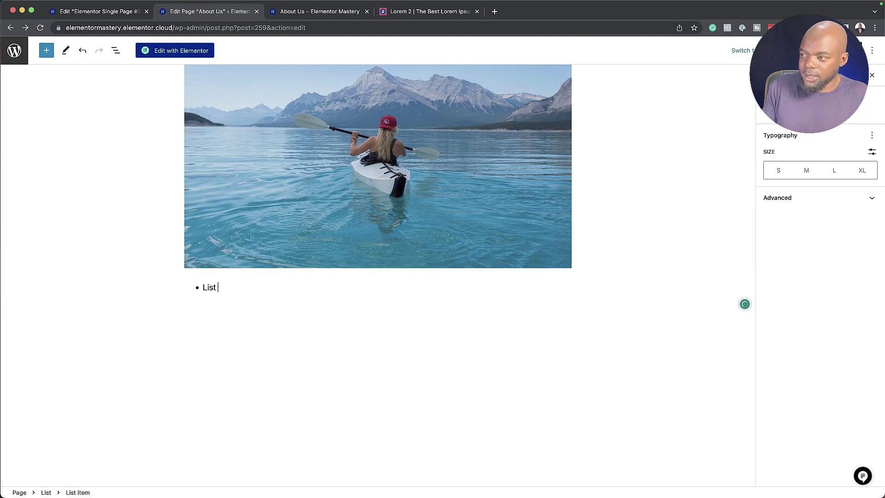
pyautogui.write(' item one')
pyautogui.press('Return')
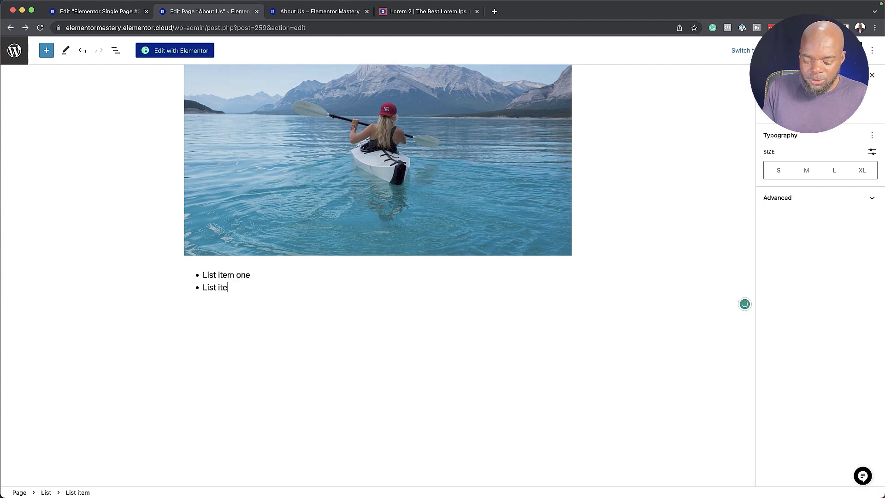
pyautogui.press('Return')
pyautogui.press('Return')
# Insert a Columns block with the 50 / 50 variation below the bulleted list
pyautogui.write('/col')
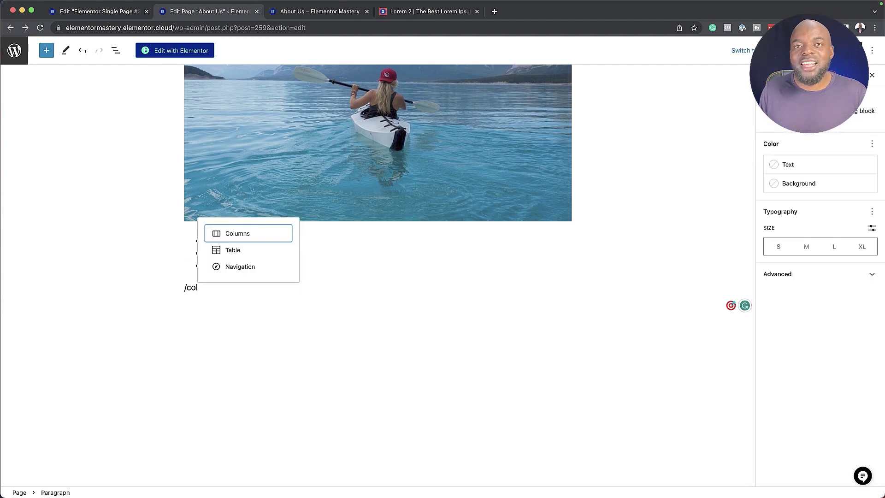
pyautogui.click(245, 235)
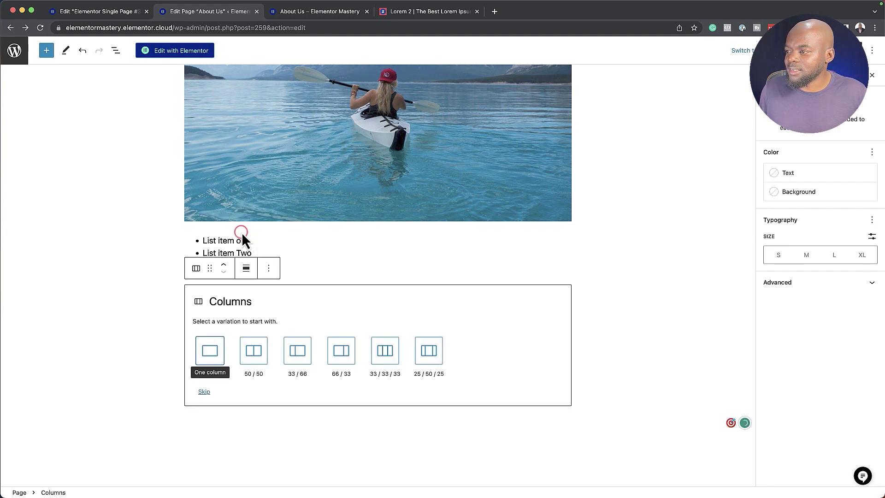
pyautogui.click(255, 356)
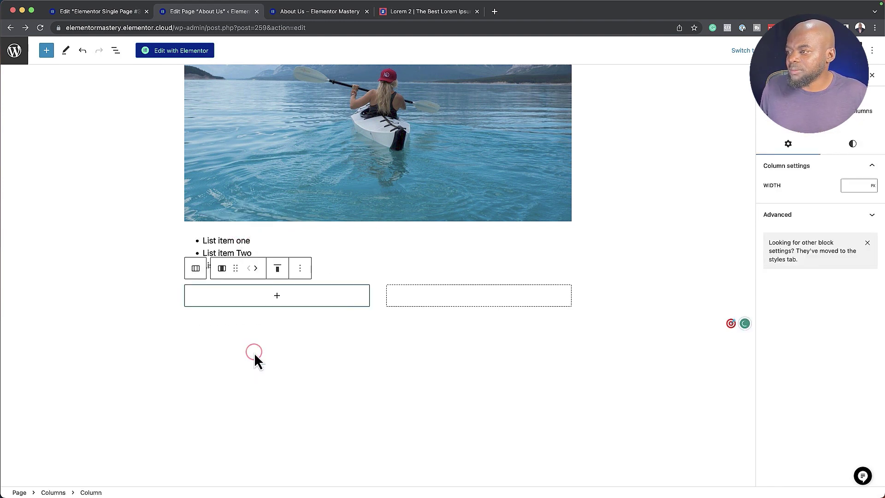
# Embed the Elementor Hosting 2023 video in the first column with a YouTube block, using the link copied from YouTube Studio
pyautogui.click(280, 295)
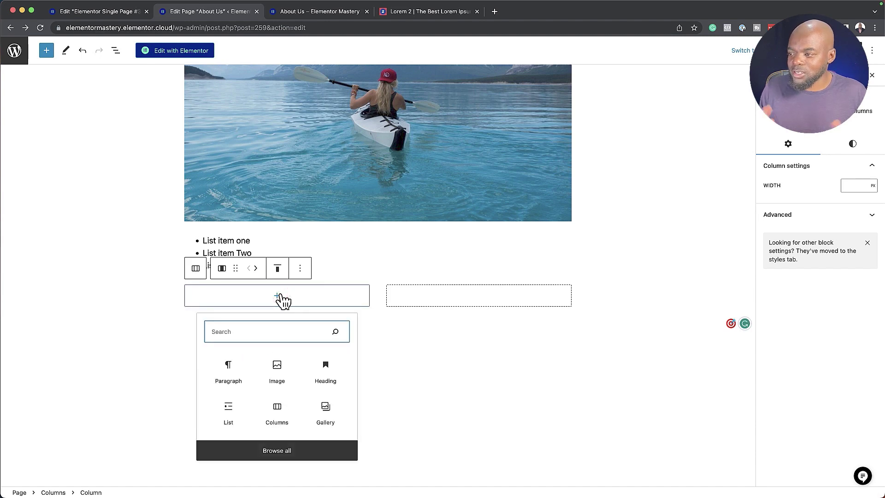
pyautogui.write('vide')
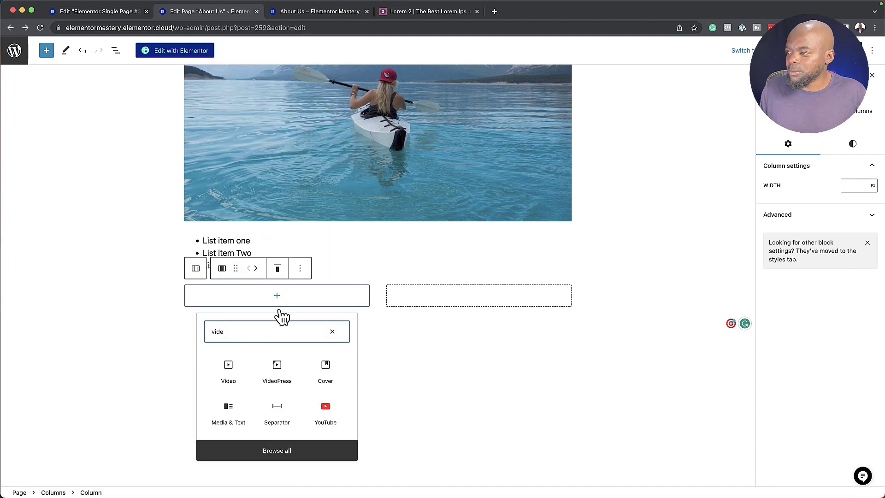
pyautogui.click(337, 420)
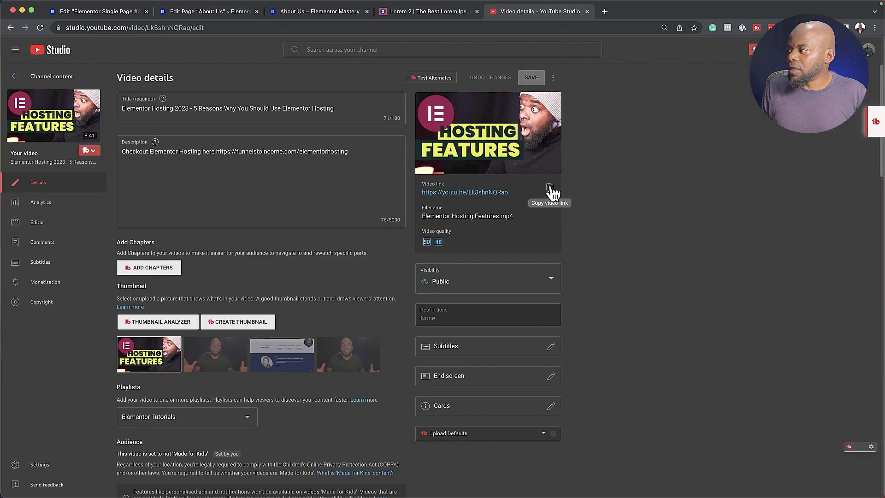
pyautogui.click(550, 187)
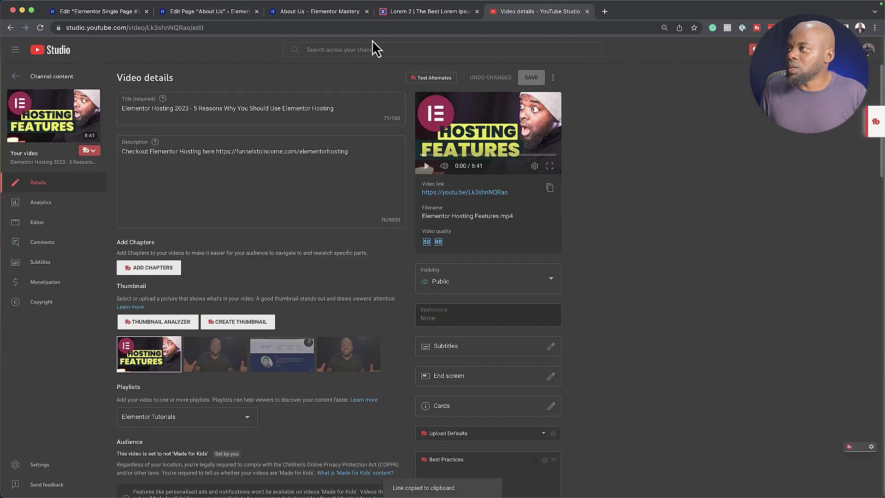
pyautogui.click(206, 14)
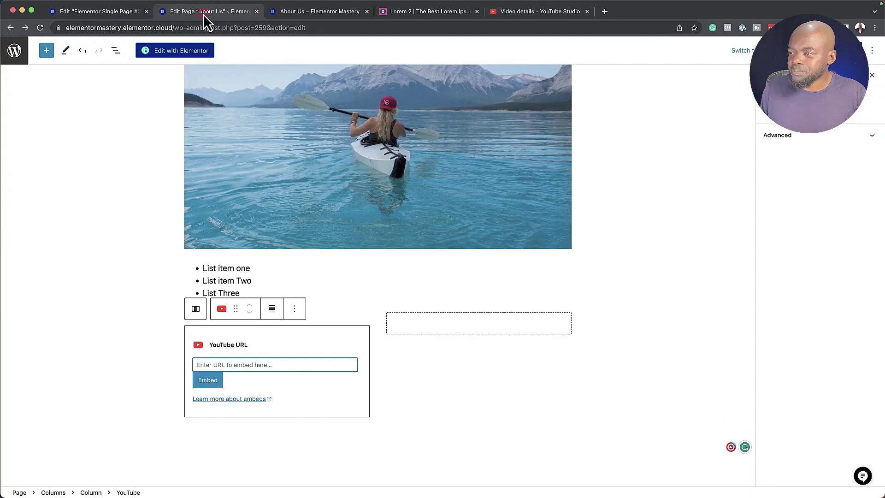
pyautogui.press('super+v')
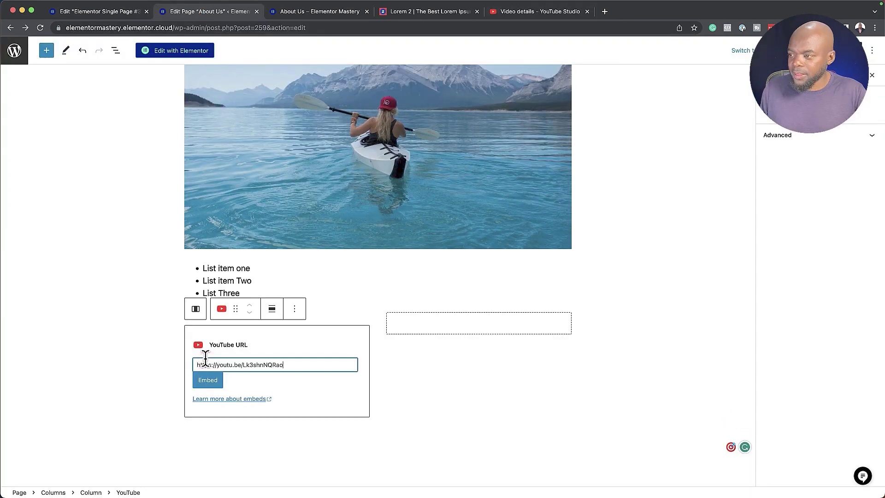
pyautogui.click(207, 380)
# Paste the lorem ipsum paragraph into the second column and turn its opening words "Lorem ipsum dolor sit amet" into a separate heading
pyautogui.click(480, 328)
pyautogui.click(479, 324)
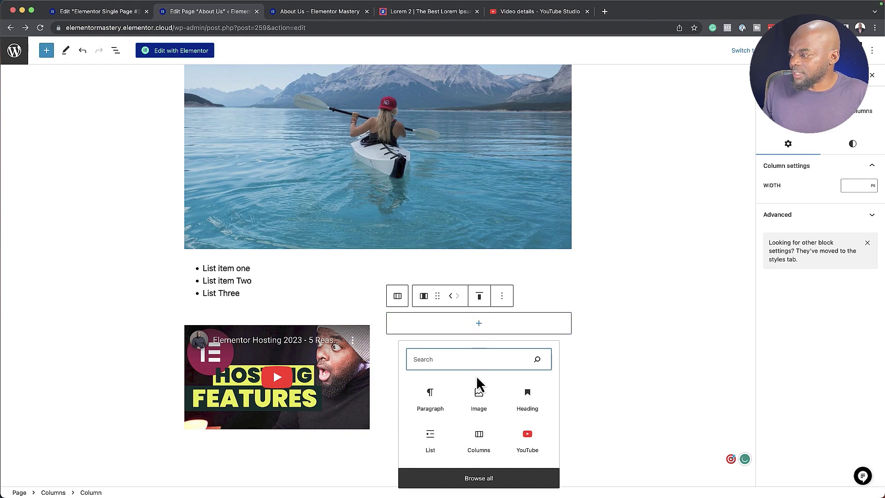
pyautogui.click(432, 403)
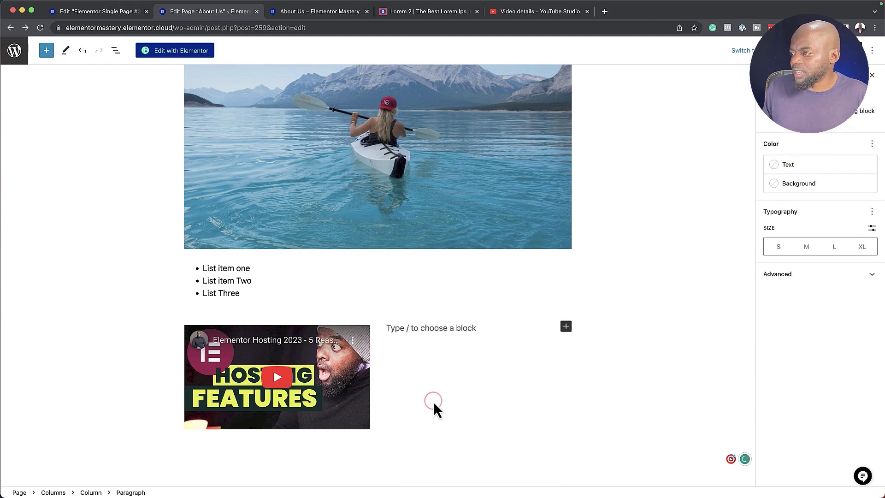
pyautogui.hotkey('ctrl', 'v')
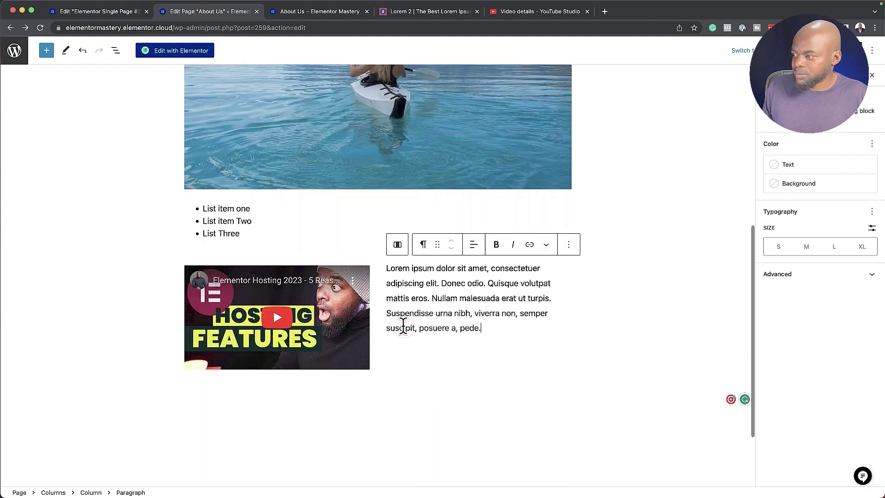
pyautogui.moveTo(489, 245); pyautogui.dragTo(383, 245)
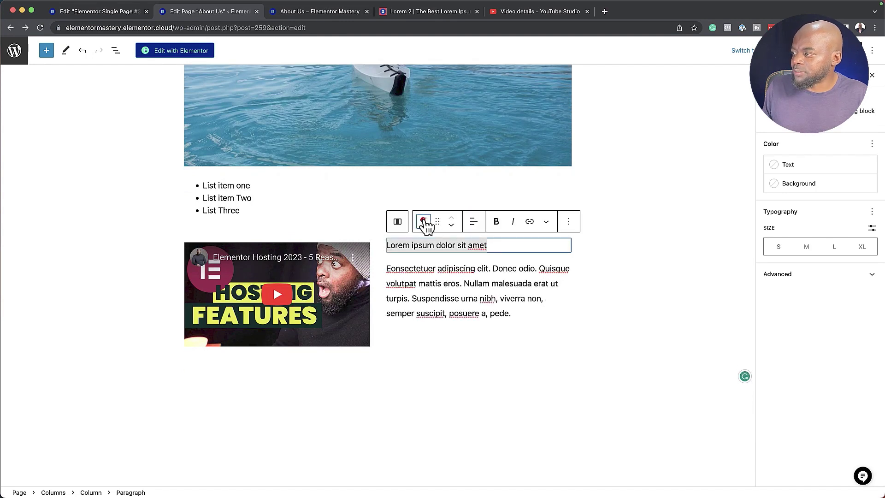
pyautogui.click(423, 221)
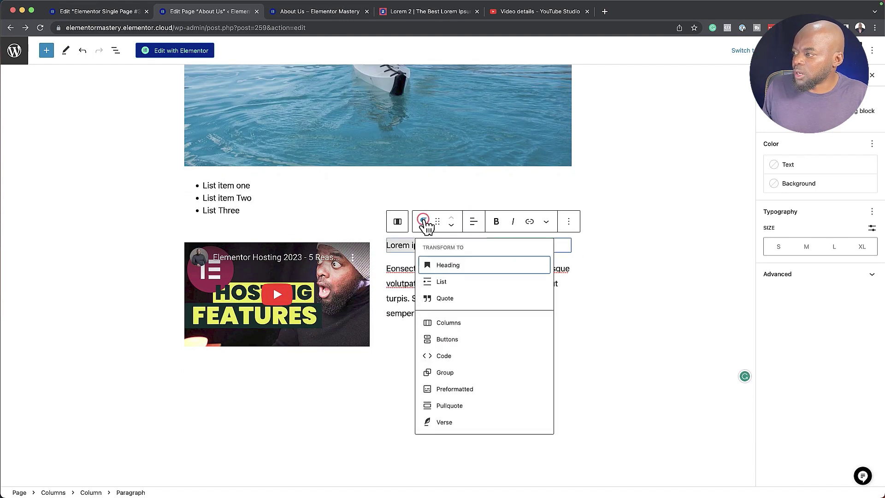
pyautogui.click(453, 266)
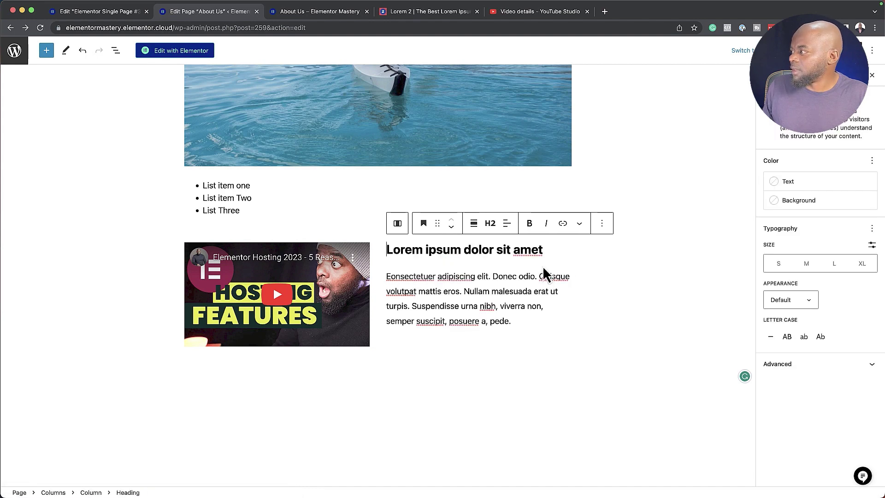
# Split off the opening words of the first About Us paragraph as a heading reading "Epsum dolor sit amet"
pyautogui.scroll(7, 311, 314)
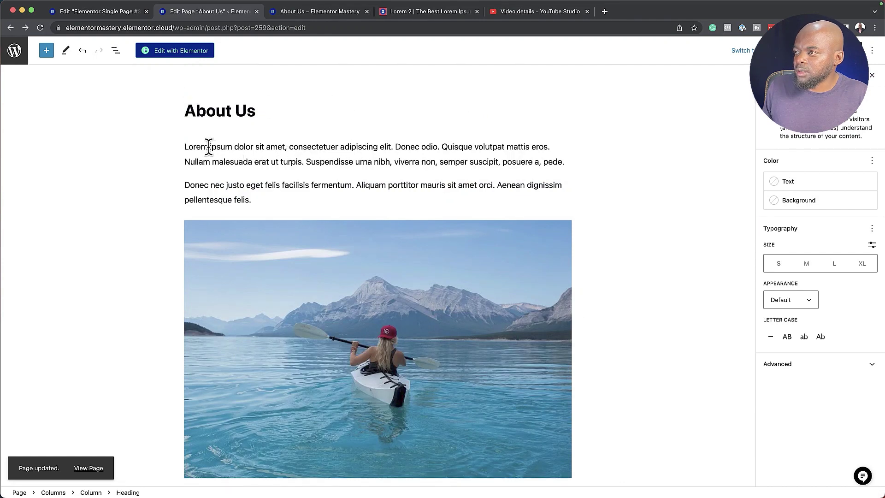
pyautogui.moveTo(209, 147); pyautogui.dragTo(186, 146)
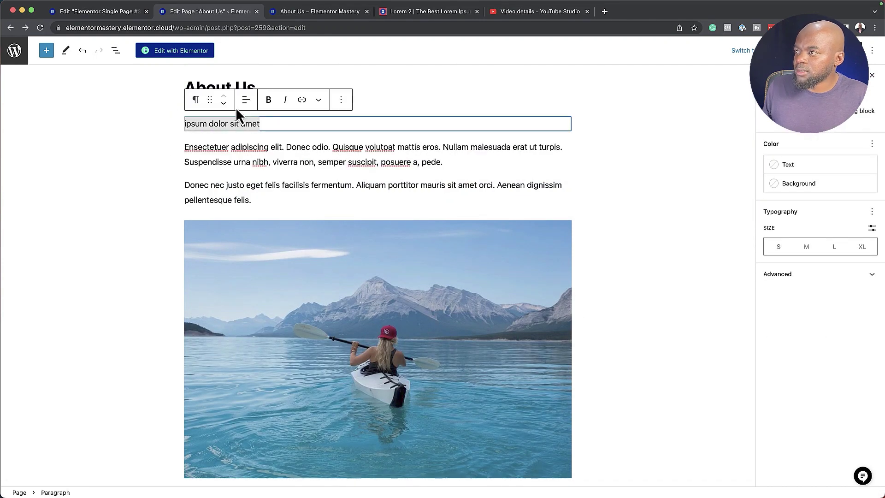
pyautogui.click(193, 100)
pyautogui.click(216, 142)
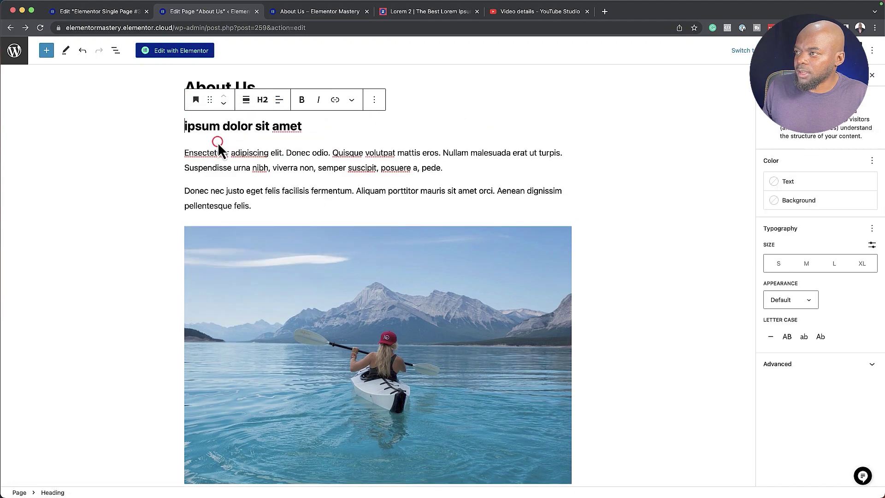
pyautogui.write('E')
pyautogui.press('Delete')
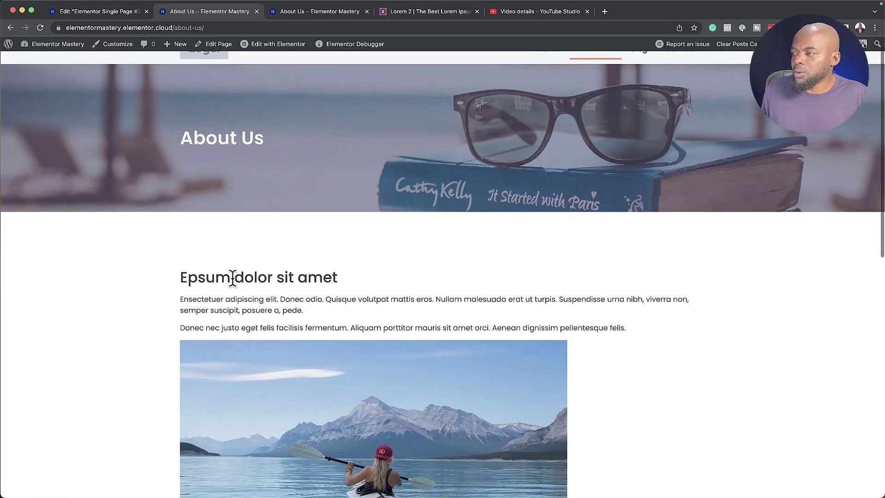
# Review the headings, image, list and columns on the live About Us page, then close the single page template editor
pyautogui.scroll(-10, 233, 276)
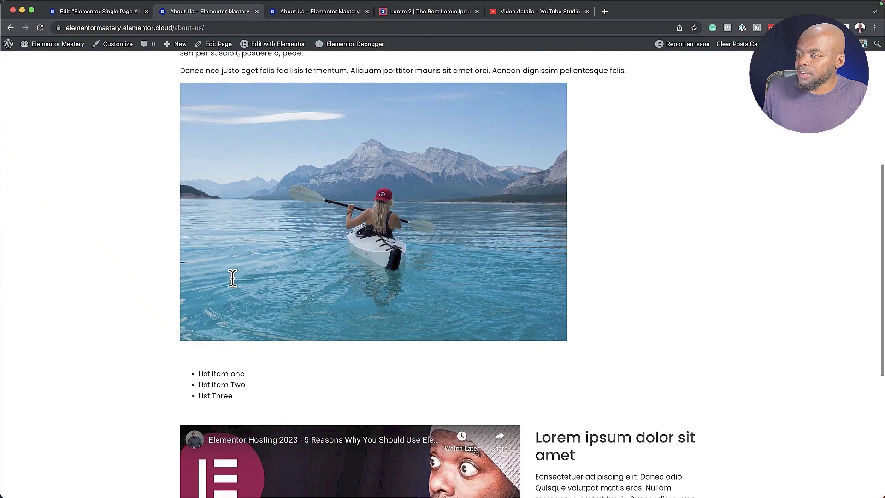
pyautogui.scroll(10, 233, 277)
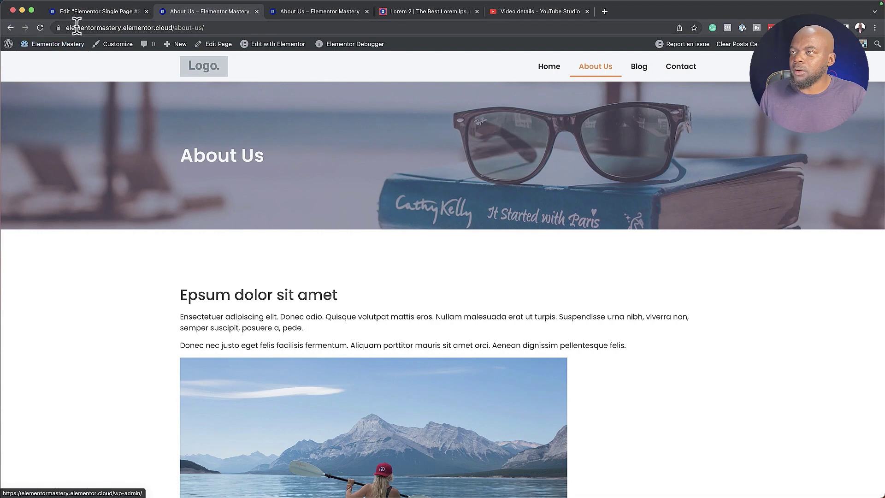
pyautogui.click(101, 13)
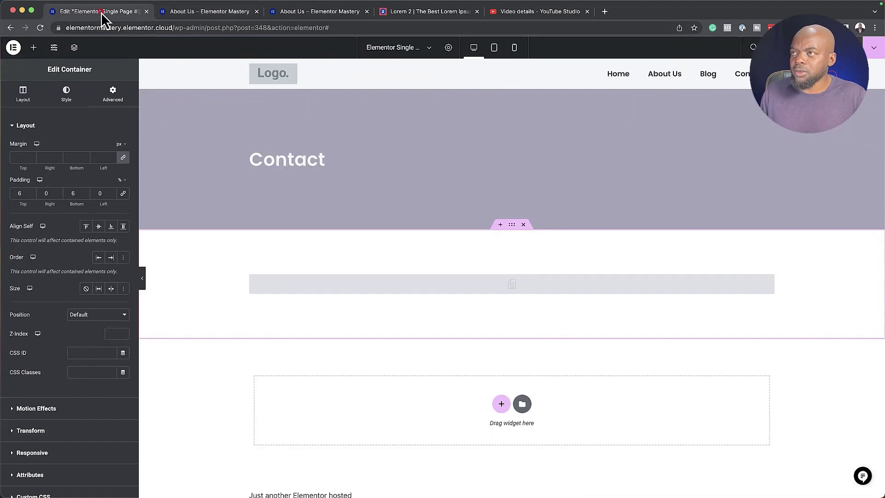
pyautogui.click(146, 11)
# Go to the WordPress dashboard and open the Elementor Theme Builder
pyautogui.moveTo(32, 44)
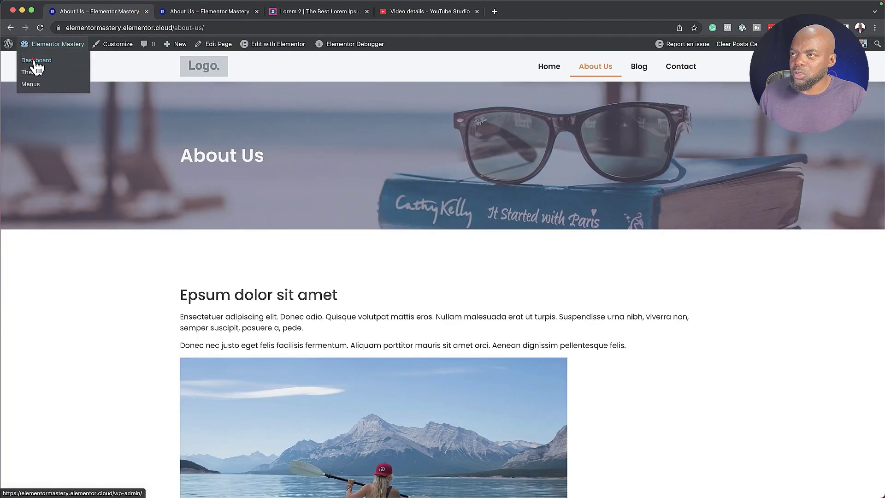
pyautogui.click(35, 62)
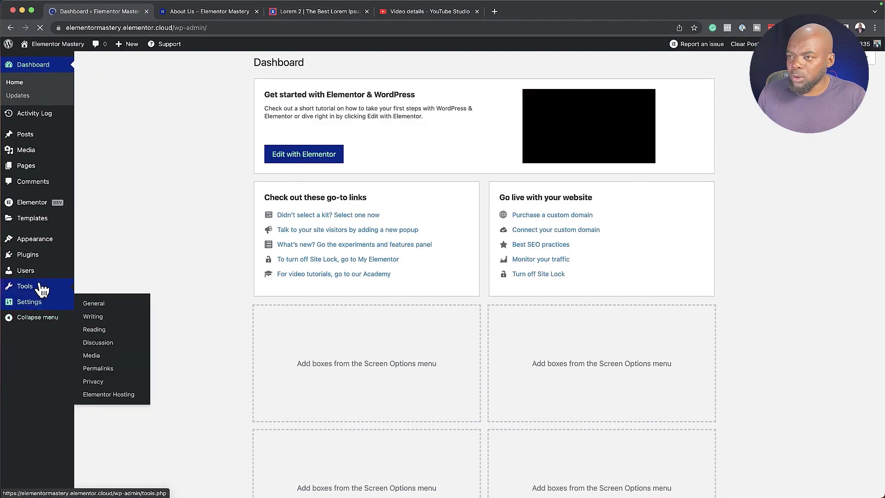
pyautogui.moveTo(48, 206)
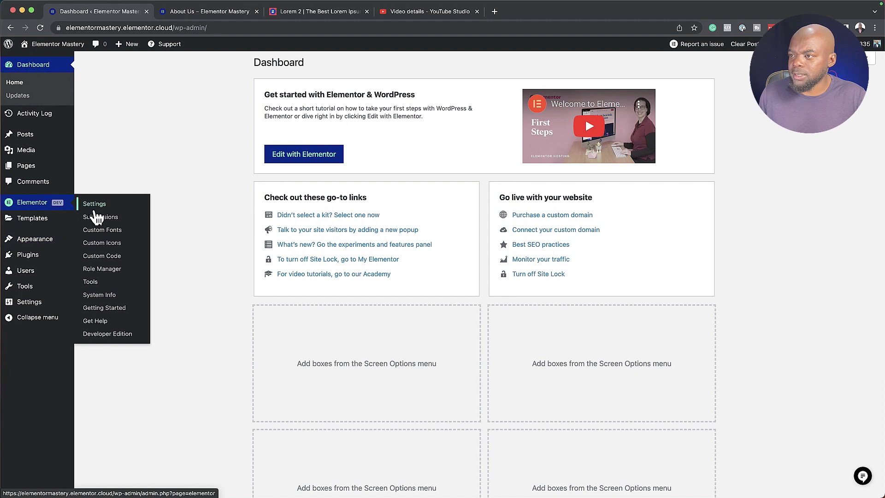
pyautogui.moveTo(79, 220)
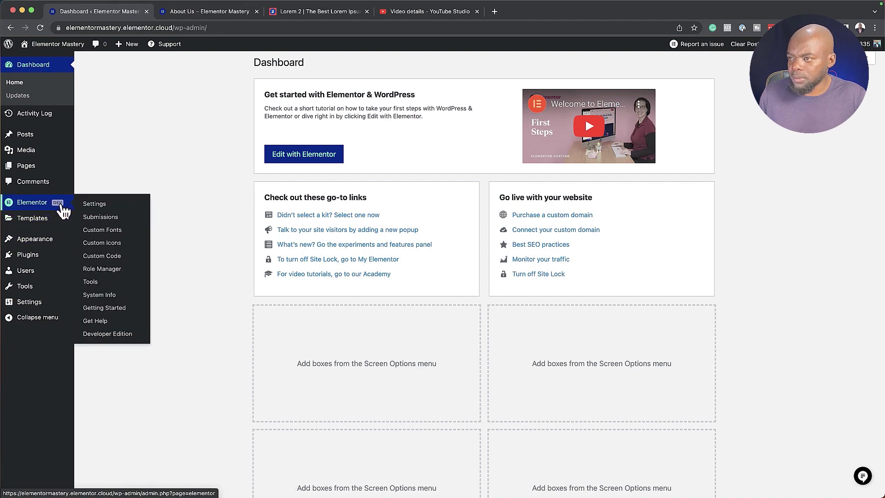
pyautogui.click(116, 251)
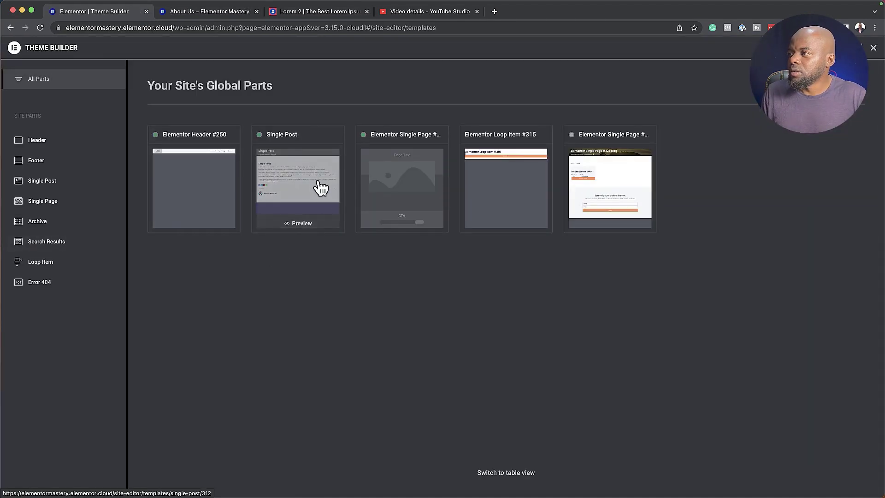
# Rename the Elementor Single Page #328 site part as "Blog Page"
pyautogui.click(403, 178)
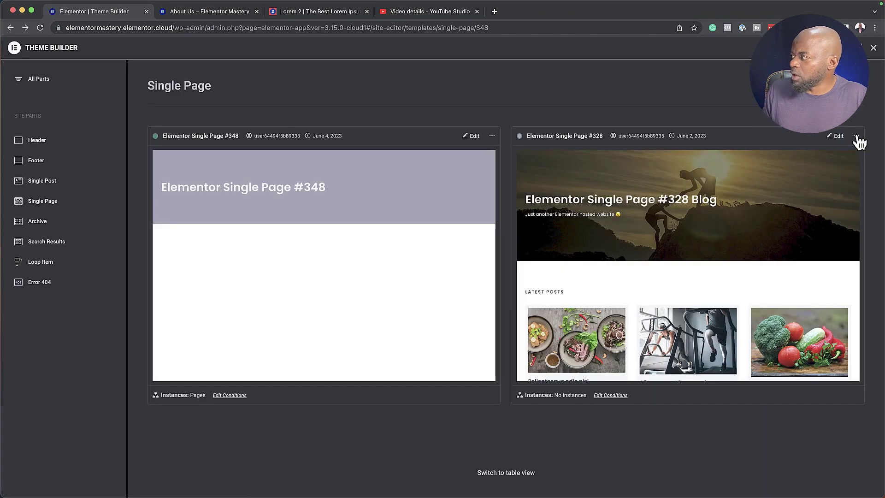
pyautogui.click(856, 136)
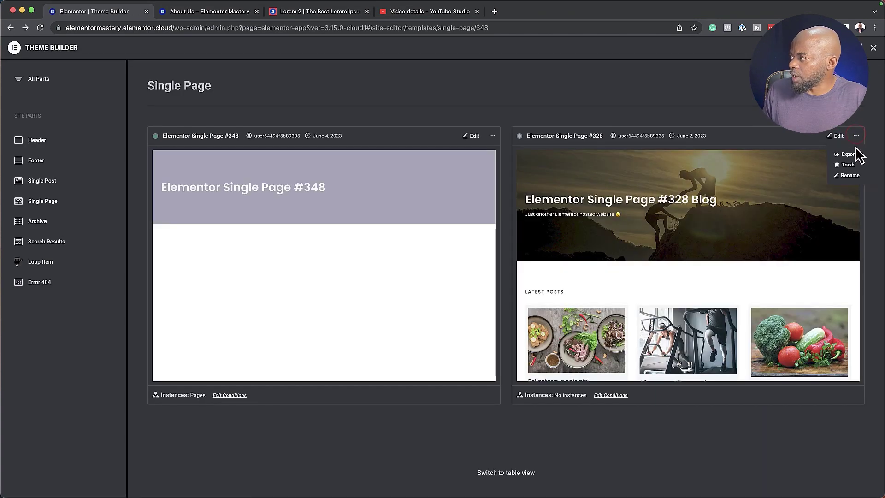
pyautogui.click(851, 175)
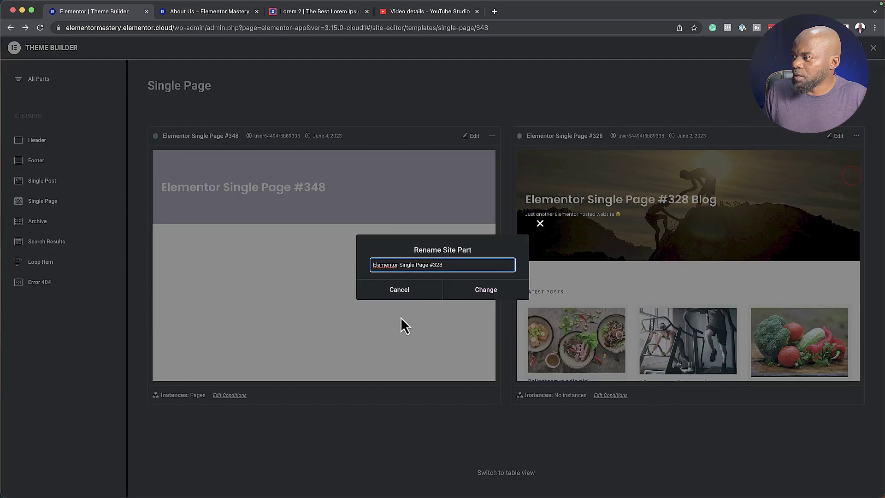
pyautogui.moveTo(451, 264); pyautogui.dragTo(372, 261)
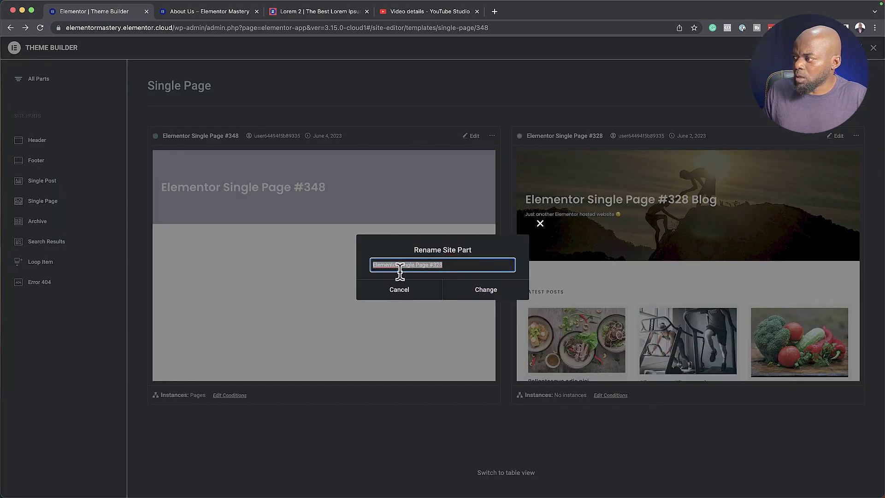
pyautogui.write('Blog Post')
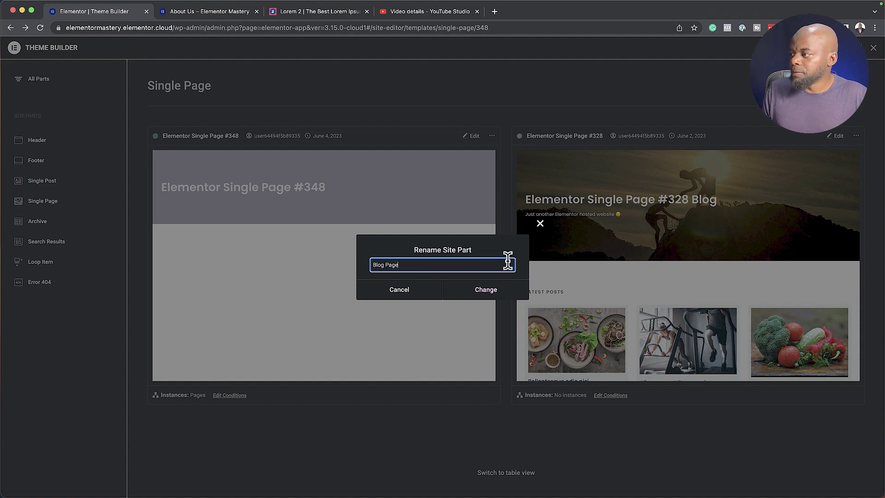
pyautogui.click(486, 291)
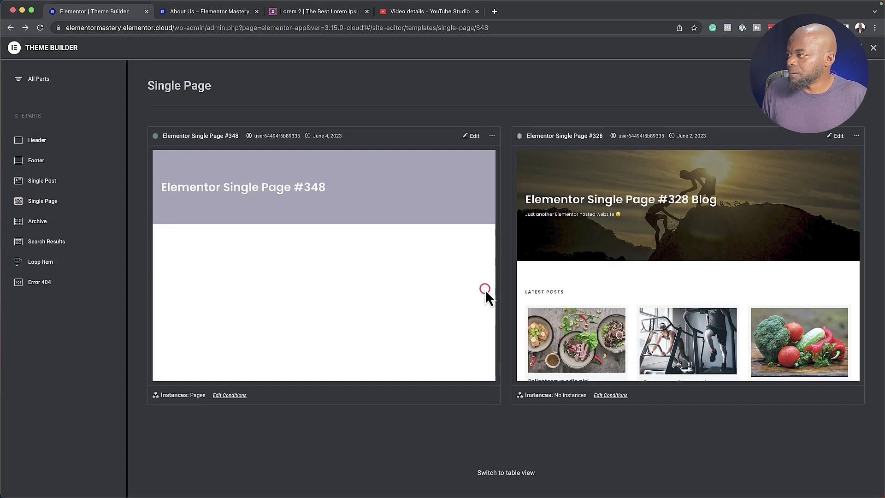
# Add a display condition to the blog page template that includes only the Blog page, and save it
pyautogui.click(613, 397)
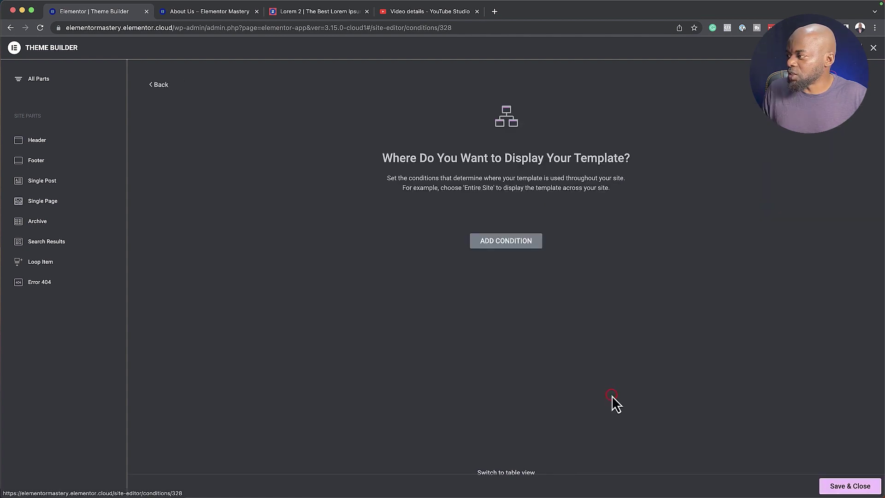
pyautogui.click(526, 241)
pyautogui.click(517, 223)
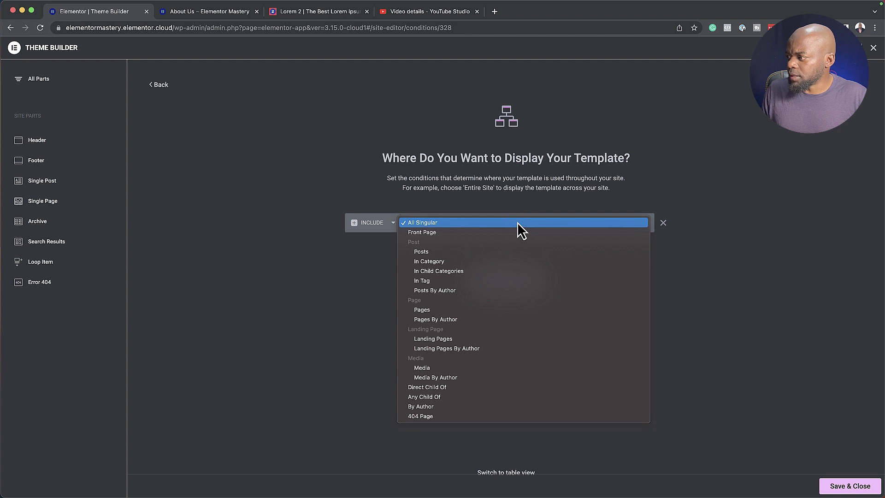
pyautogui.click(480, 310)
pyautogui.click(573, 226)
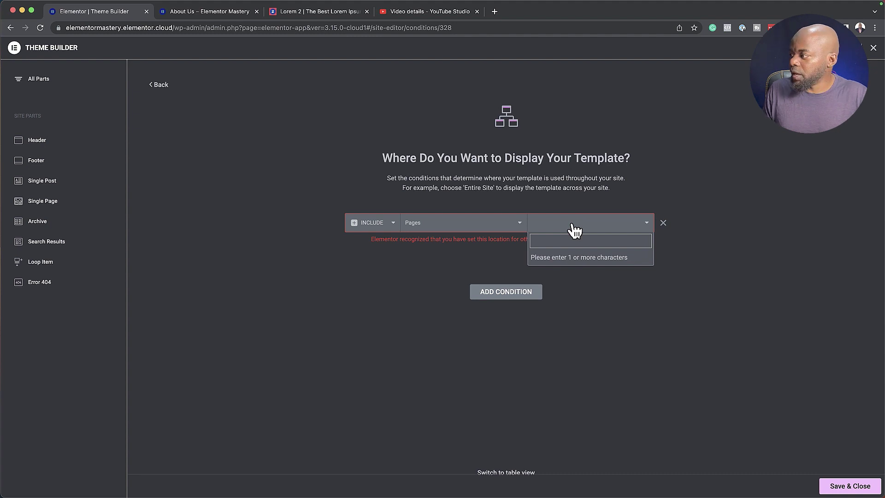
pyautogui.click(569, 243)
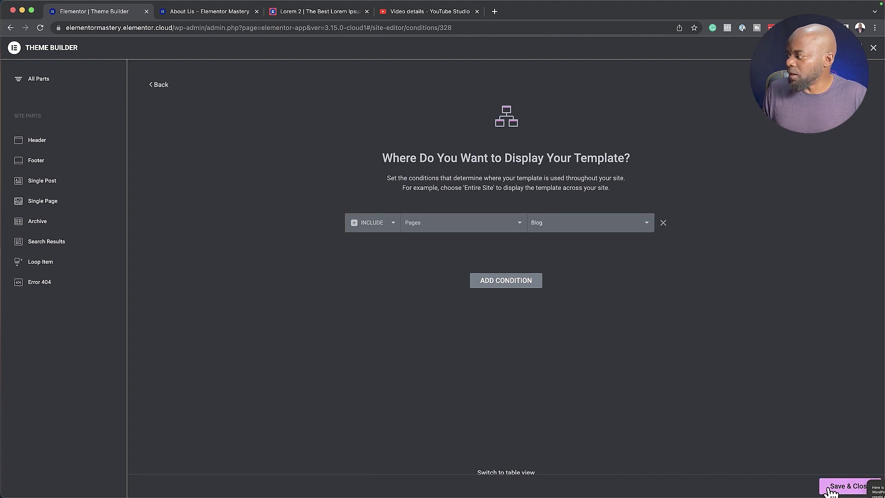
pyautogui.click(831, 486)
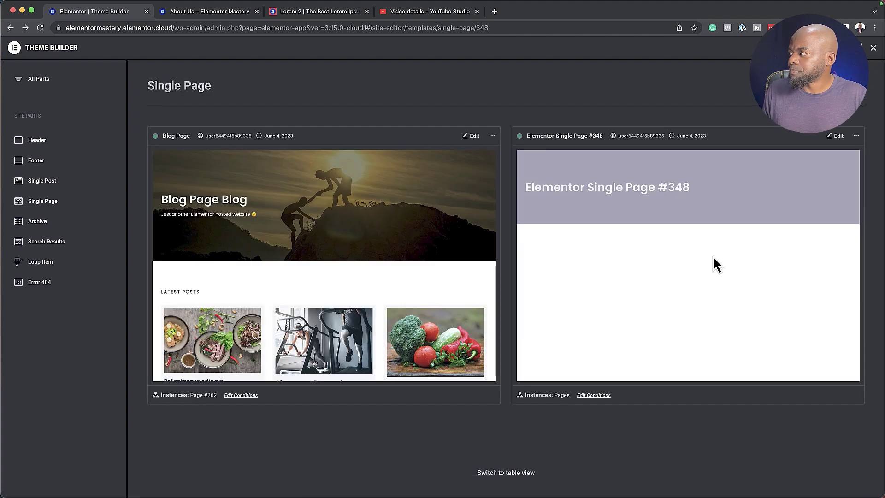
# Rename the Elementor Single Page #348 site part as "Single Page"
pyautogui.click(857, 138)
pyautogui.click(852, 175)
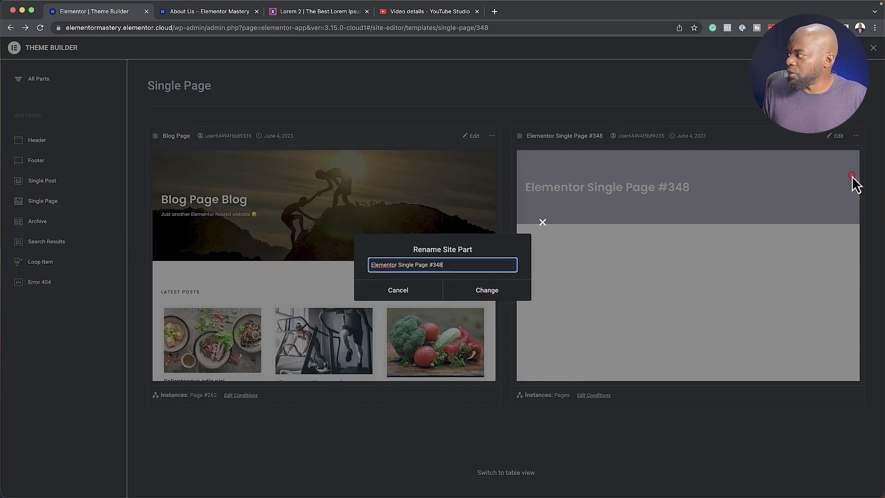
pyautogui.moveTo(457, 263); pyautogui.dragTo(369, 261)
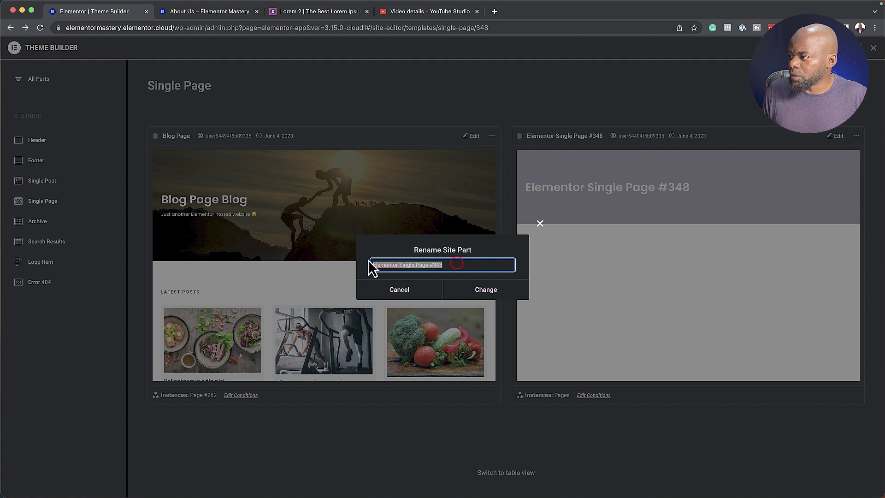
pyautogui.write('Single Page')
pyautogui.click(482, 289)
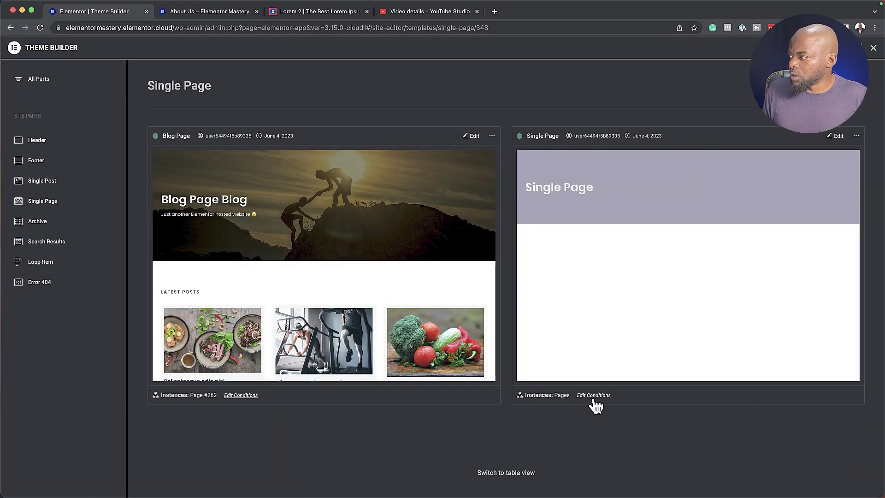
# Add a display condition to the Single Page template that excludes the Contact page, and save the conditions
pyautogui.click(593, 395)
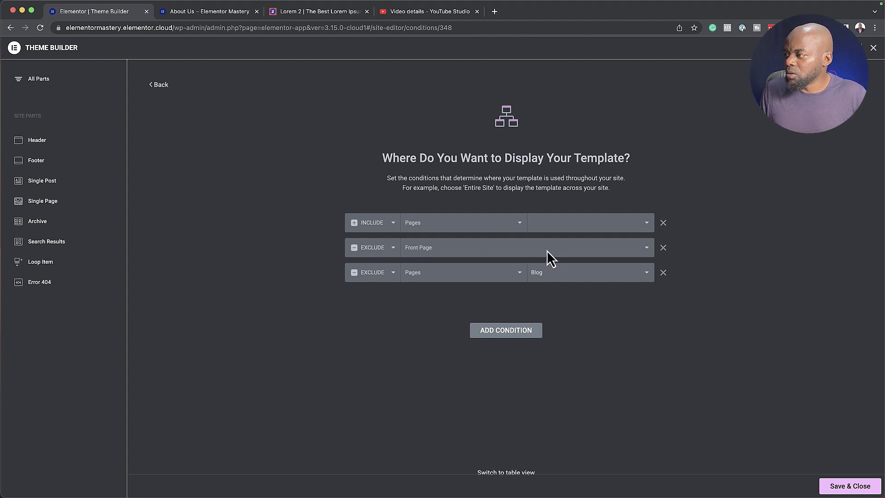
pyautogui.click(518, 331)
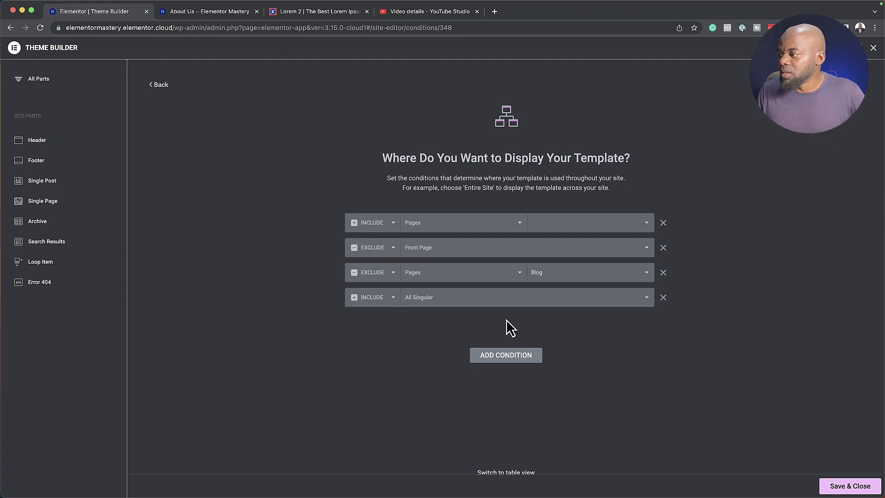
pyautogui.click(392, 298)
pyautogui.click(381, 308)
pyautogui.click(427, 299)
pyautogui.click(448, 386)
pyautogui.click(559, 299)
pyautogui.write('conra')
pyautogui.click(563, 333)
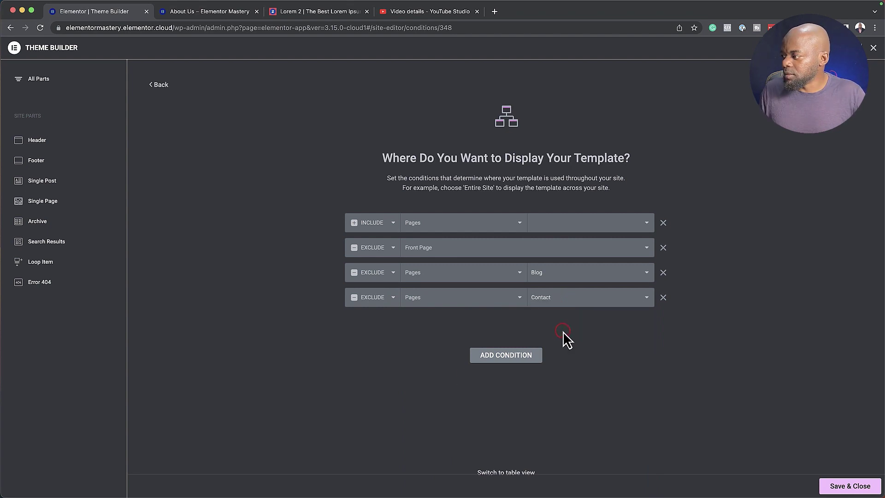
pyautogui.click(850, 485)
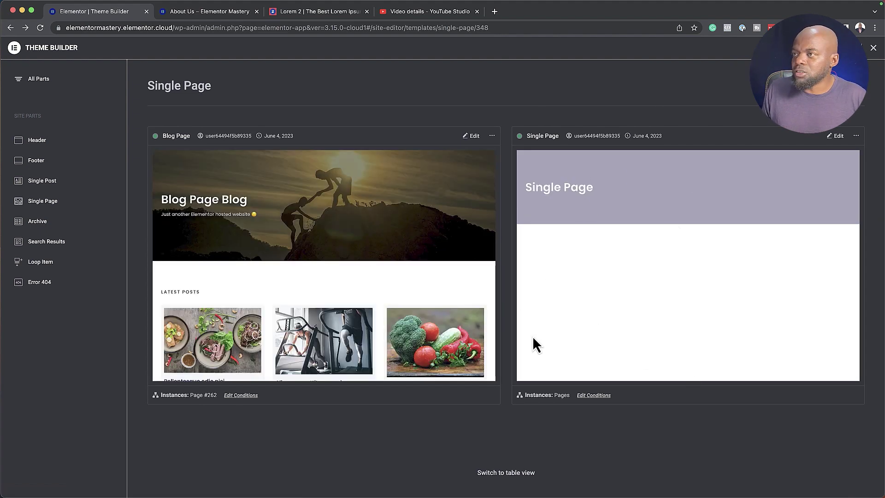
# Open the Contact page for editing with Elementor and add a container with a single vertical column
pyautogui.click(63, 181)
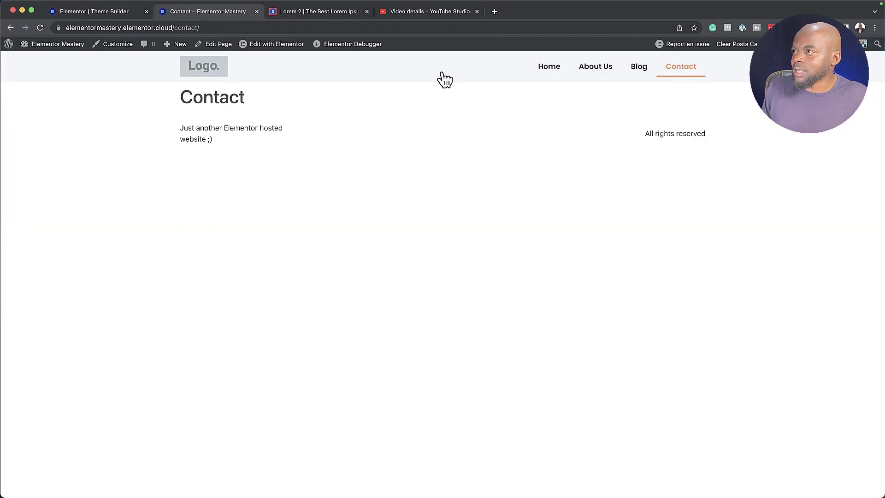
pyautogui.click(289, 44)
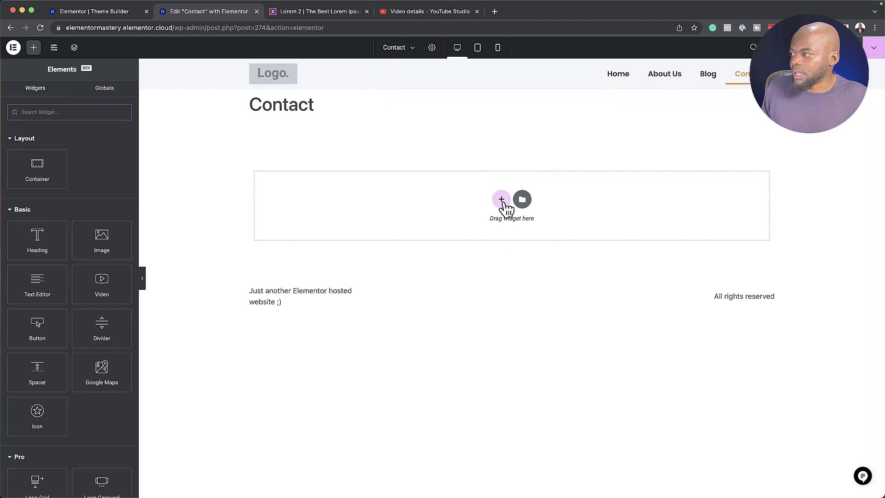
pyautogui.click(502, 200)
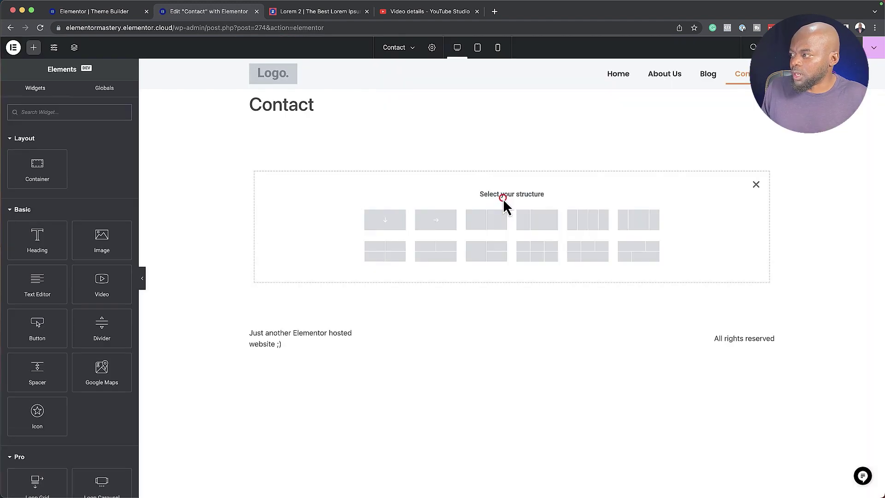
pyautogui.click(395, 226)
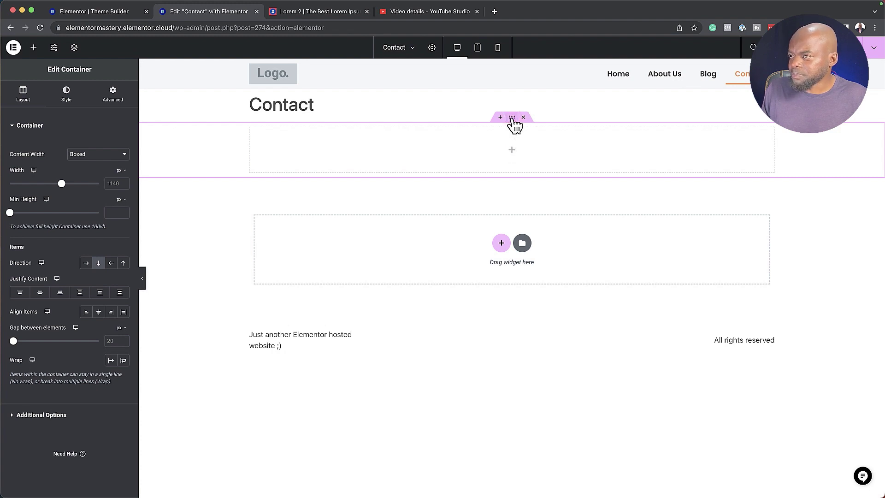
# Give the new container a classic background using the media library image of the couple cooking in a kitchen
pyautogui.click(76, 98)
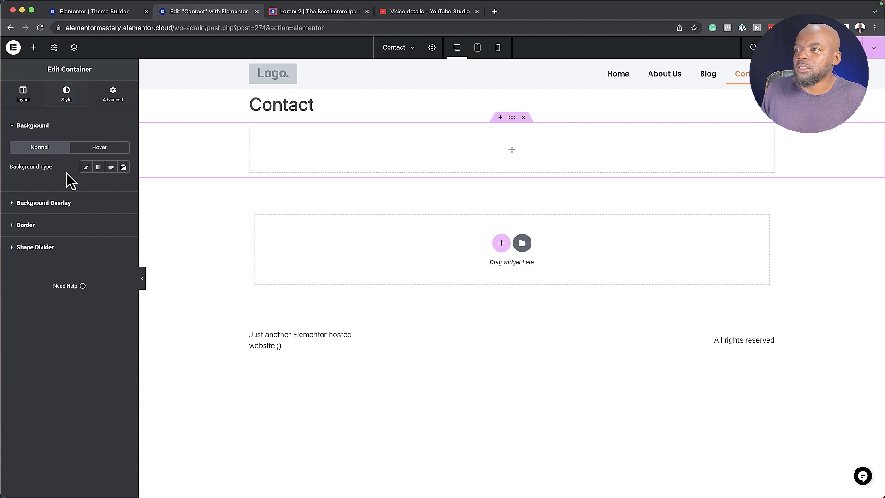
pyautogui.click(86, 167)
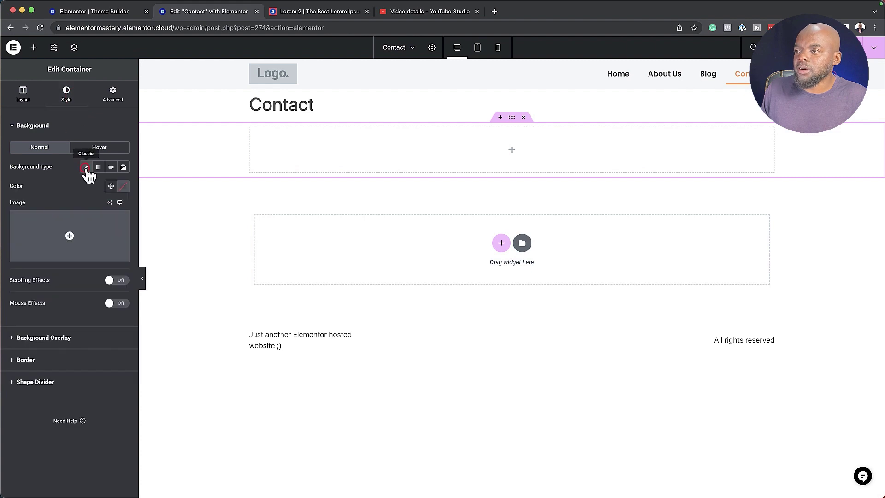
pyautogui.click(91, 236)
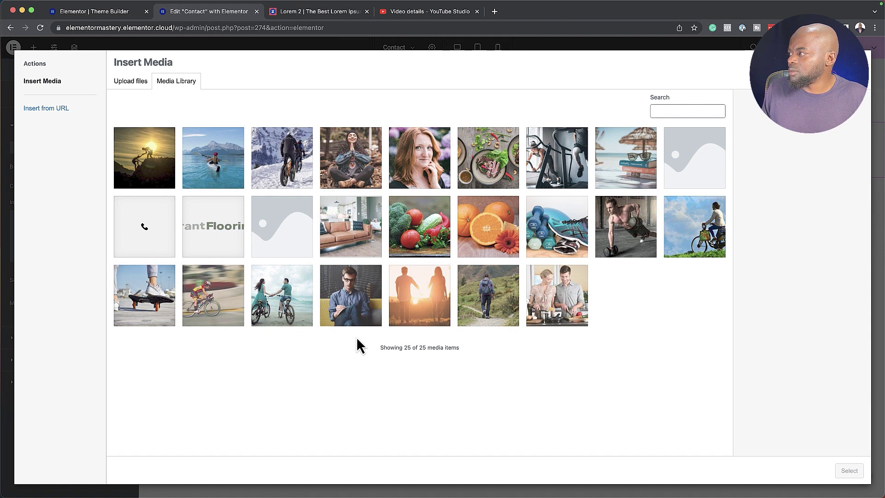
pyautogui.doubleClick(574, 310)
# Set the container's background image position to Top Center, repeat to No-repeat and display size to Cover
pyautogui.click(95, 303)
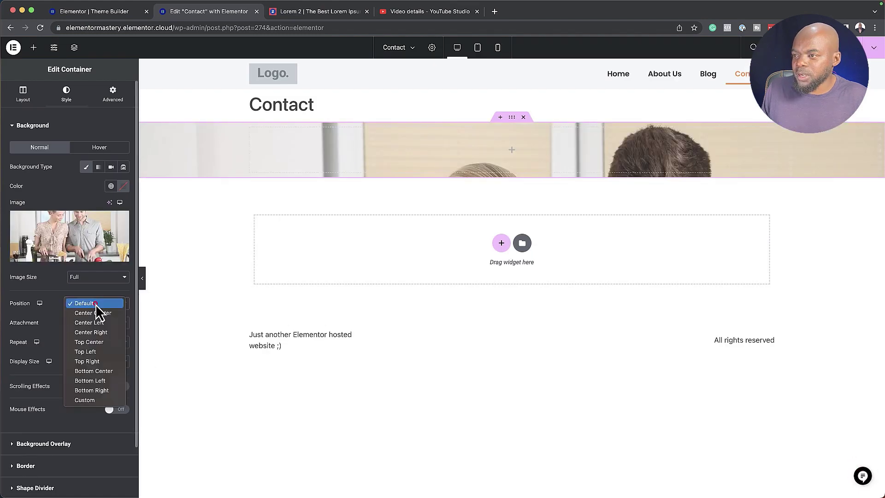
pyautogui.click(108, 342)
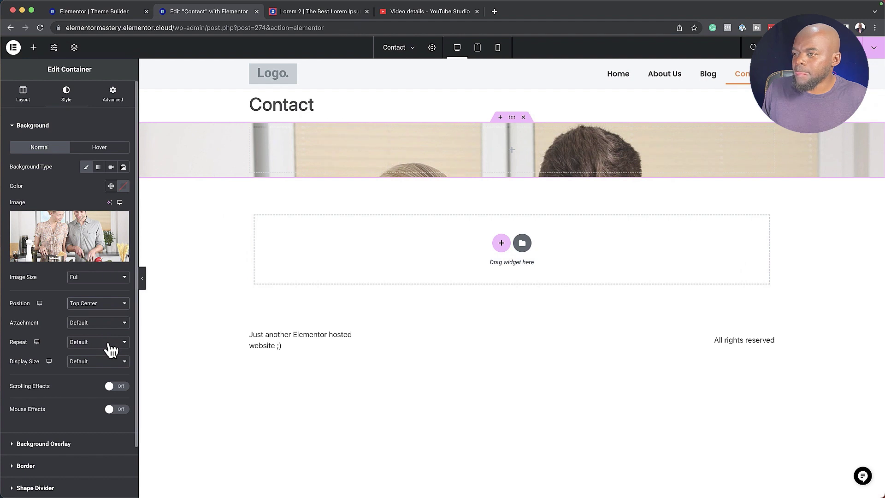
pyautogui.click(95, 344)
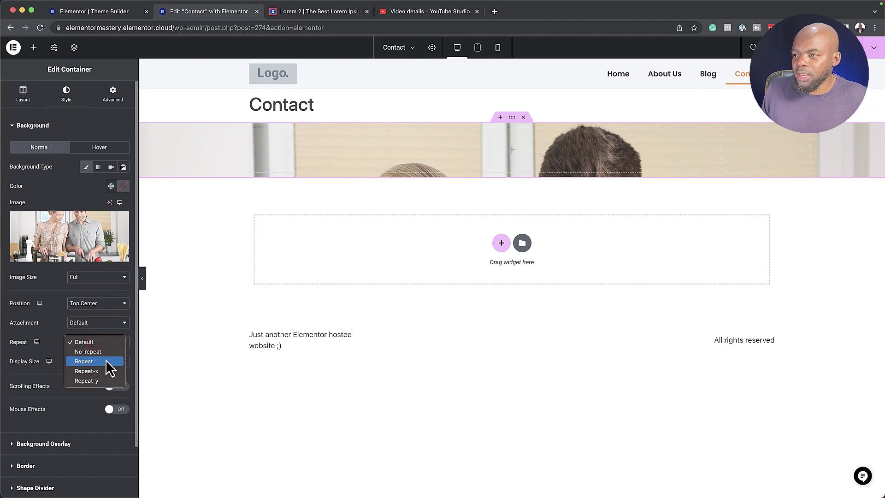
pyautogui.click(105, 351)
pyautogui.click(101, 362)
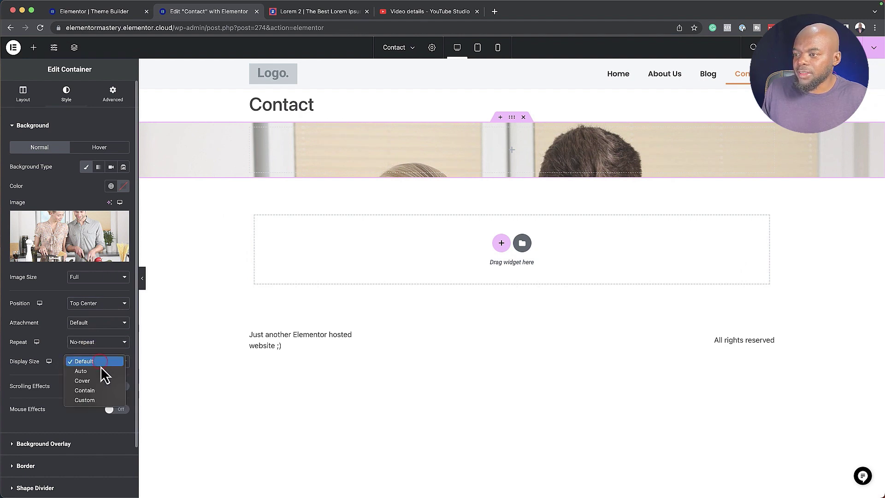
pyautogui.click(103, 381)
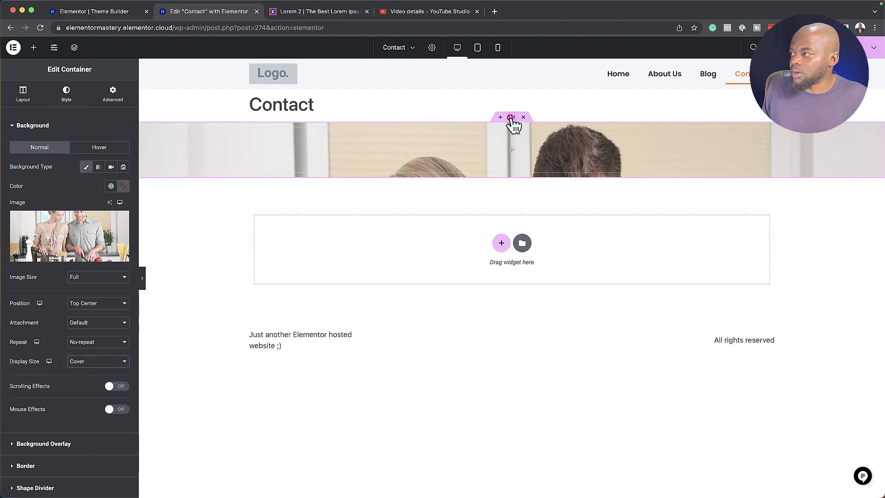
# Set the container's minimum height to 52 vh
pyautogui.click(23, 95)
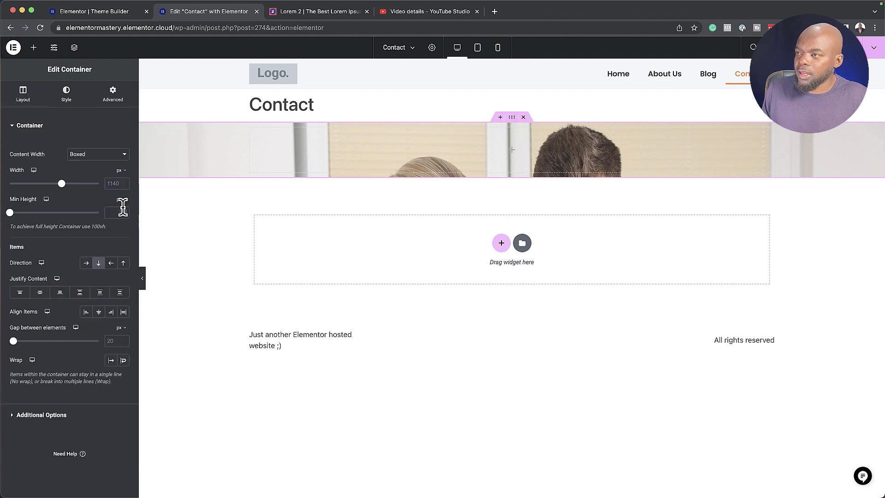
pyautogui.click(121, 199)
pyautogui.click(119, 241)
pyautogui.moveTo(10, 213); pyautogui.dragTo(61, 219)
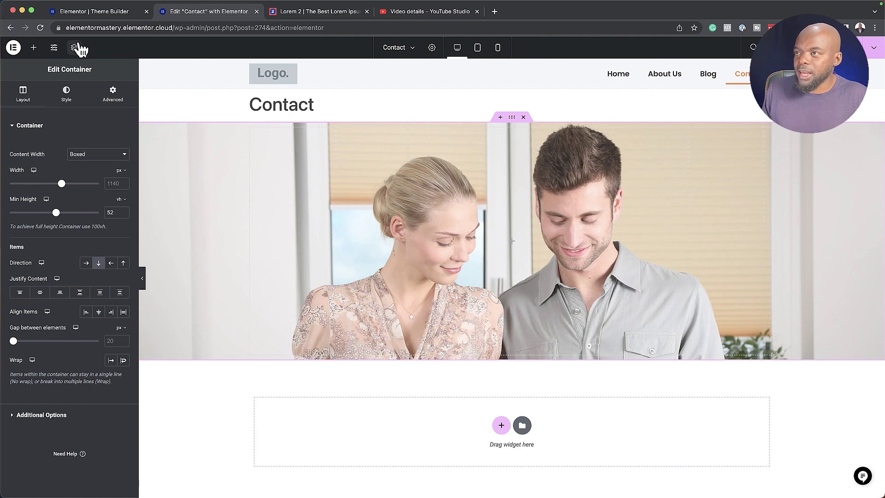
# Add a classic background overlay to the hero container in the dark purple global color with an opacity of 0.78
pyautogui.click(75, 96)
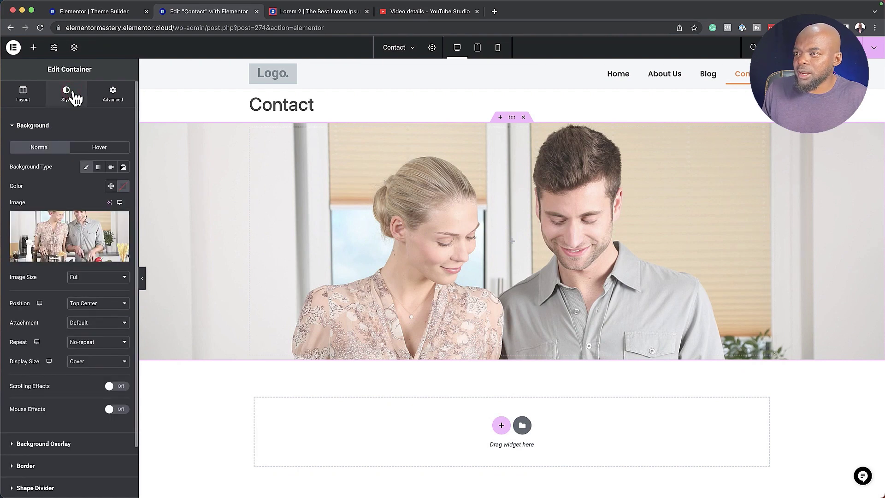
pyautogui.click(66, 409)
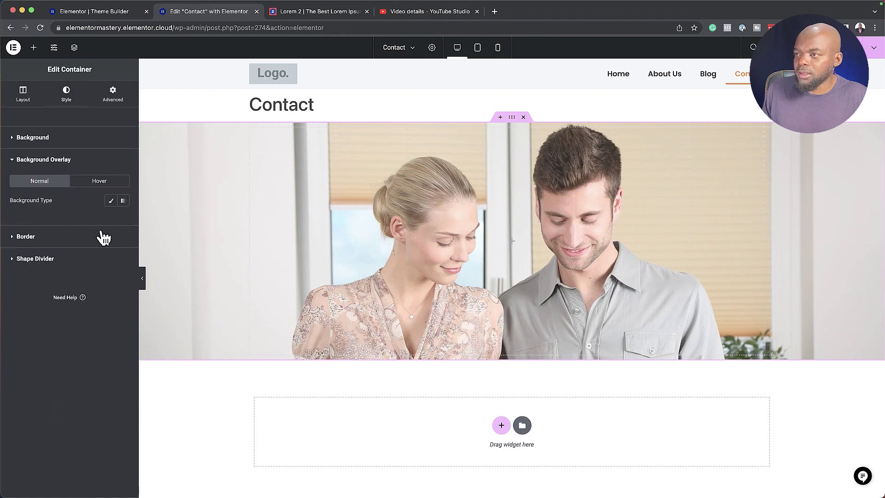
pyautogui.click(111, 200)
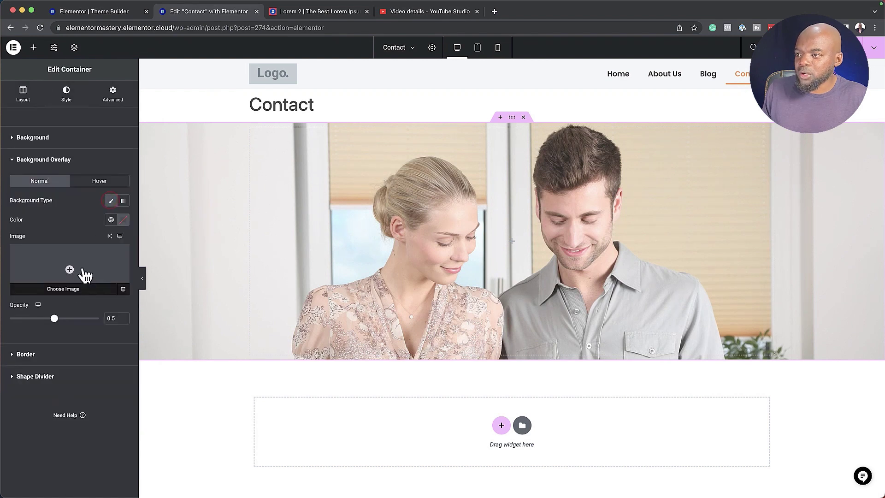
pyautogui.click(111, 220)
pyautogui.click(56, 261)
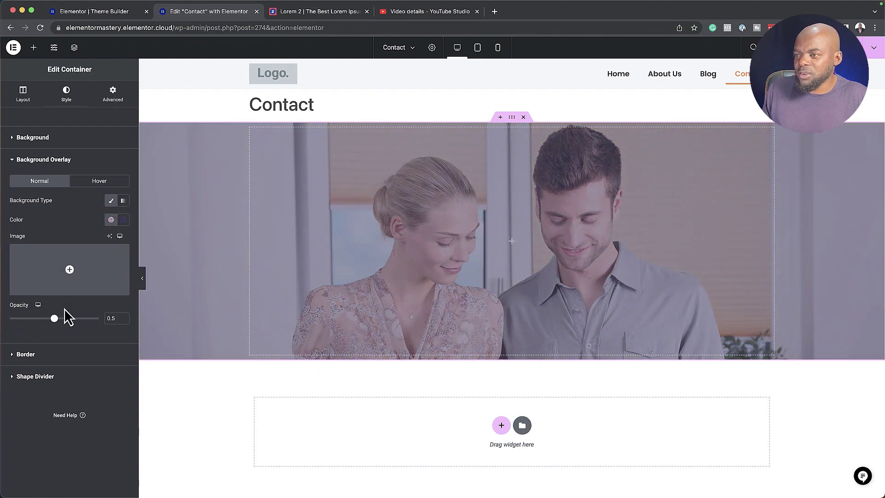
pyautogui.moveTo(54, 319); pyautogui.dragTo(79, 319)
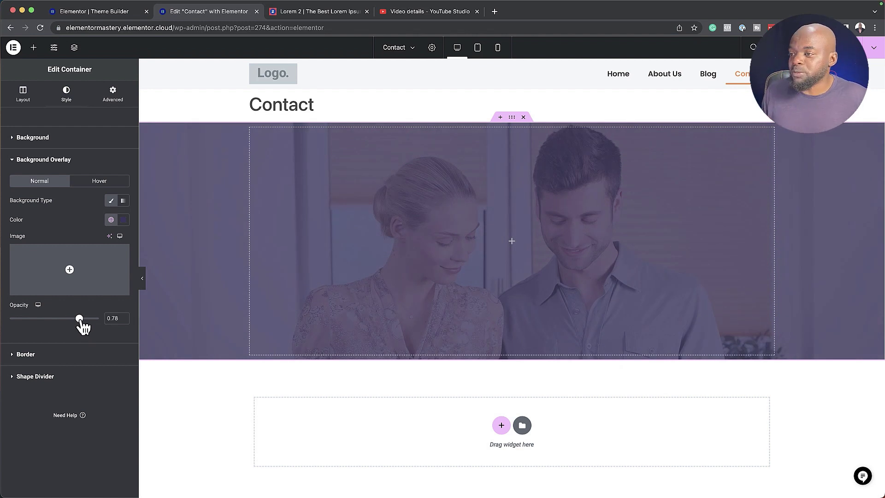
# Add a new container below the hero section
pyautogui.click(501, 425)
pyautogui.scroll(-2, 461, 419)
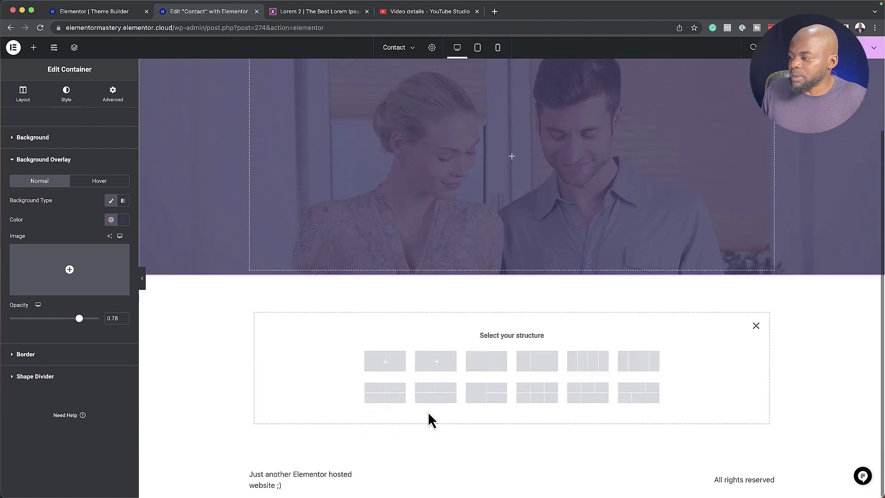
pyautogui.click(418, 362)
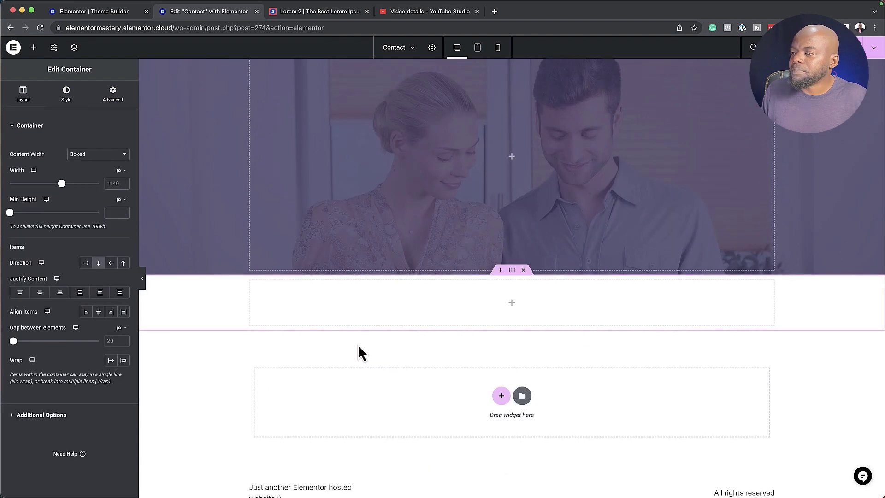
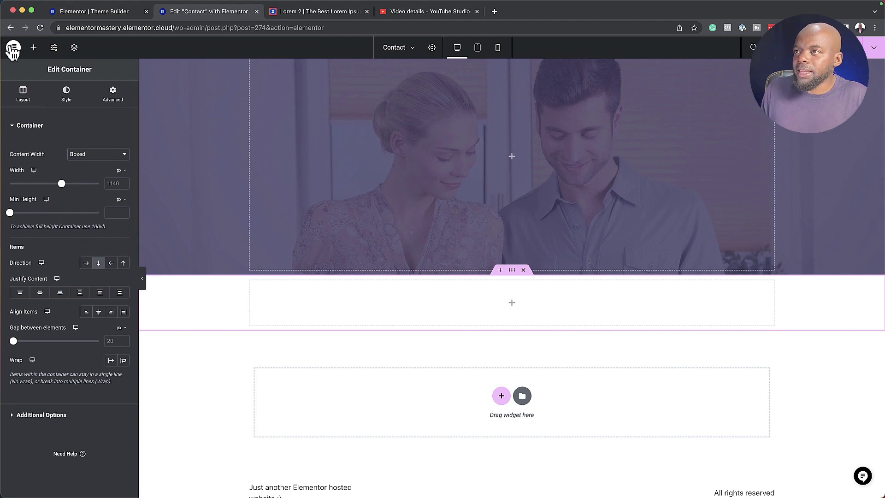
# Place a Form widget in the new container and a Text Editor widget above it
pyautogui.click(35, 48)
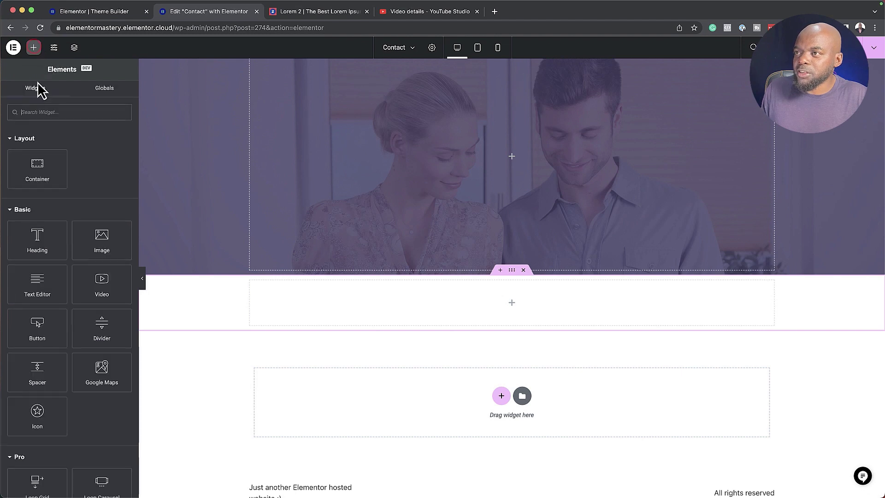
pyautogui.click(36, 111)
pyautogui.write('or')
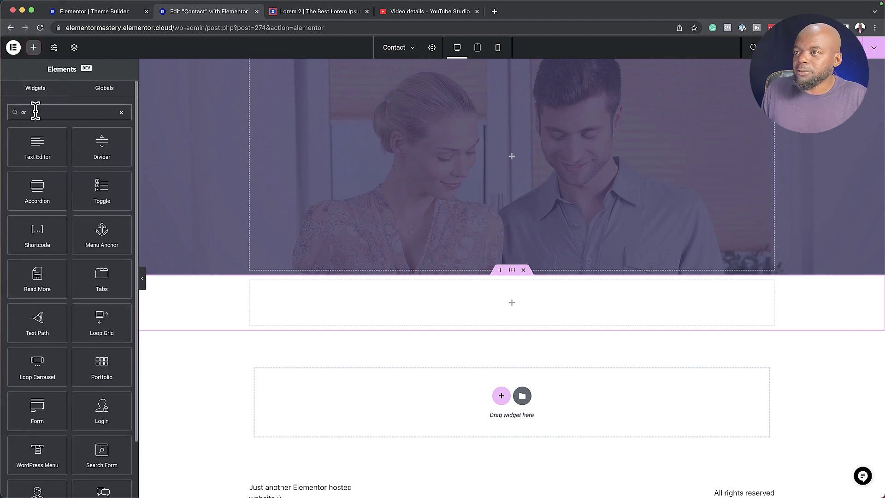
pyautogui.write('f')
pyautogui.moveTo(37, 145); pyautogui.dragTo(352, 297)
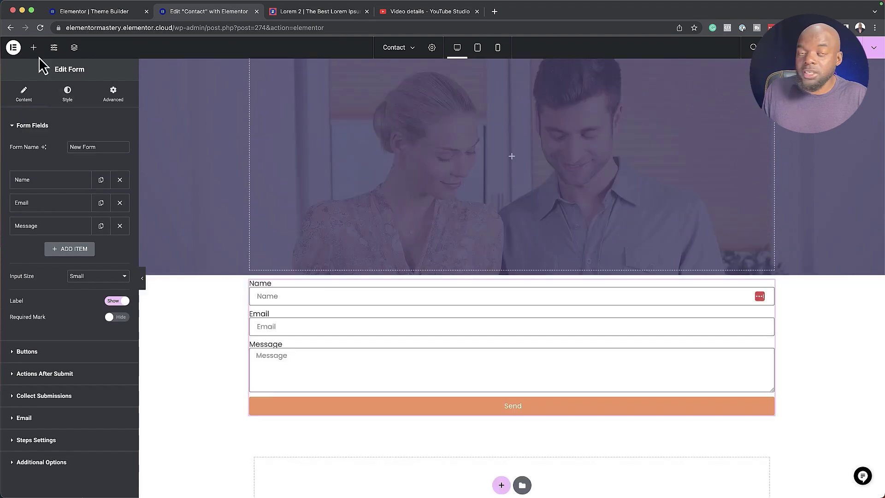
pyautogui.click(37, 51)
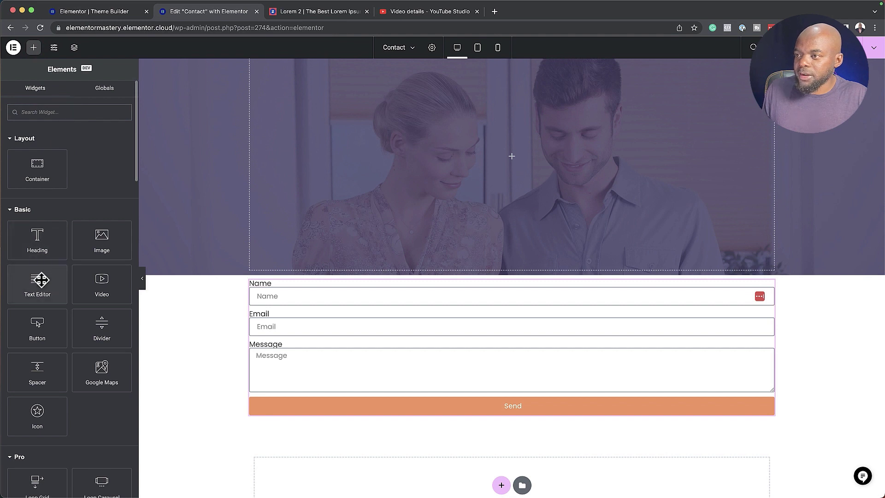
pyautogui.moveTo(38, 280); pyautogui.dragTo(420, 290)
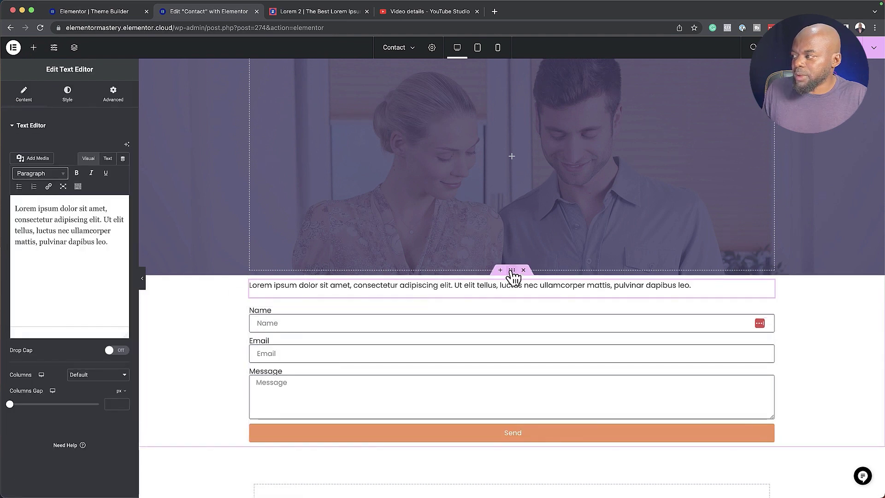
# Set the form container's top and bottom padding to 6%
pyautogui.click(511, 271)
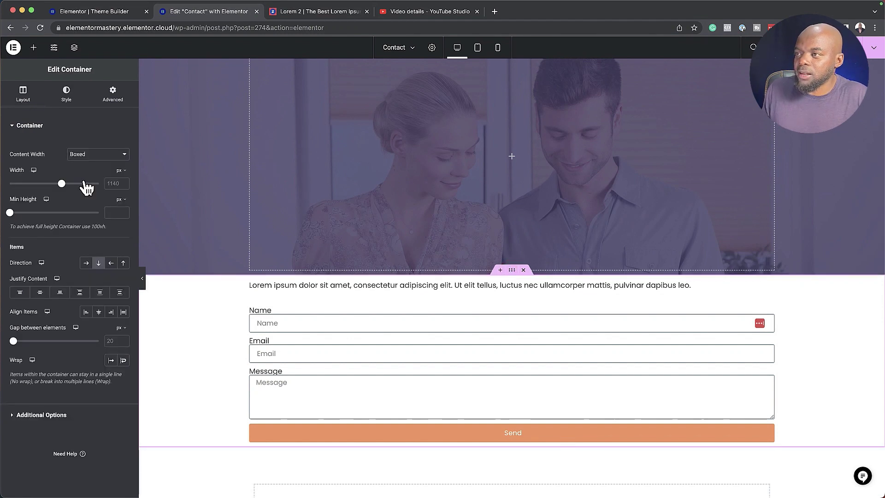
pyautogui.click(116, 95)
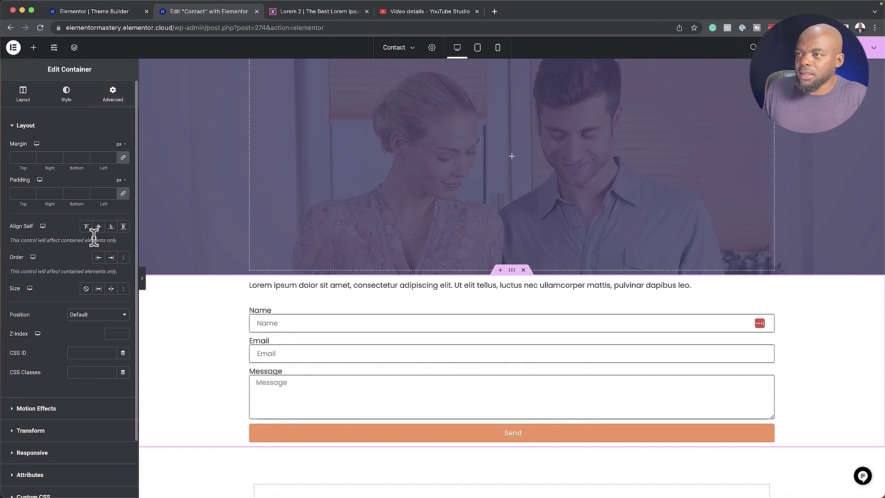
pyautogui.click(122, 180)
pyautogui.click(123, 195)
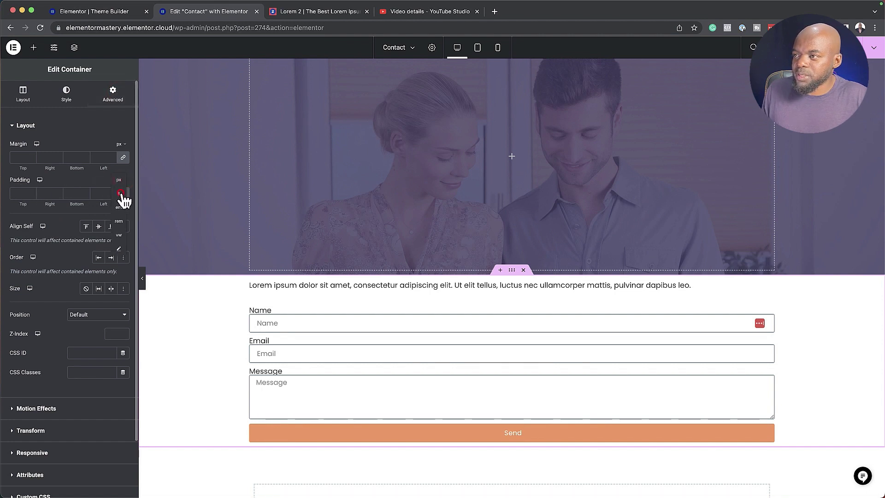
pyautogui.click(16, 193)
pyautogui.write('6')
pyautogui.click(74, 193)
pyautogui.write('6')
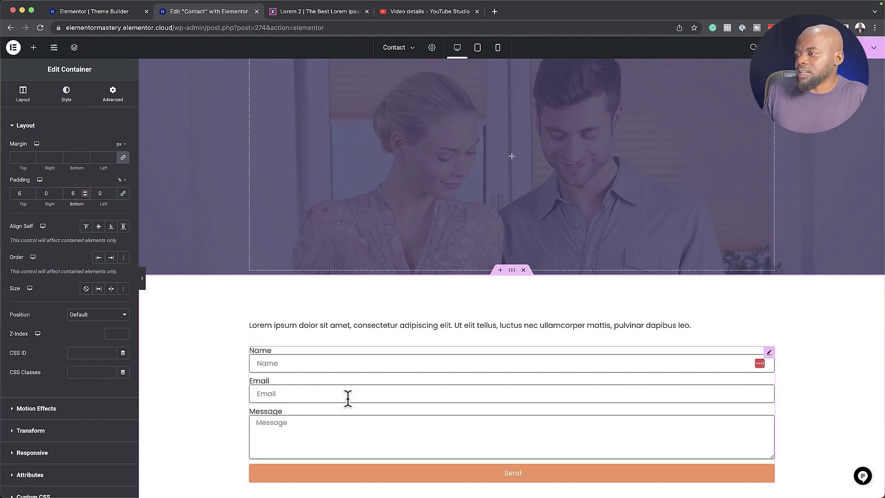
# Arrange the form container's items in a horizontal row with the text before the form, trying the reversed row direction as well
pyautogui.click(35, 100)
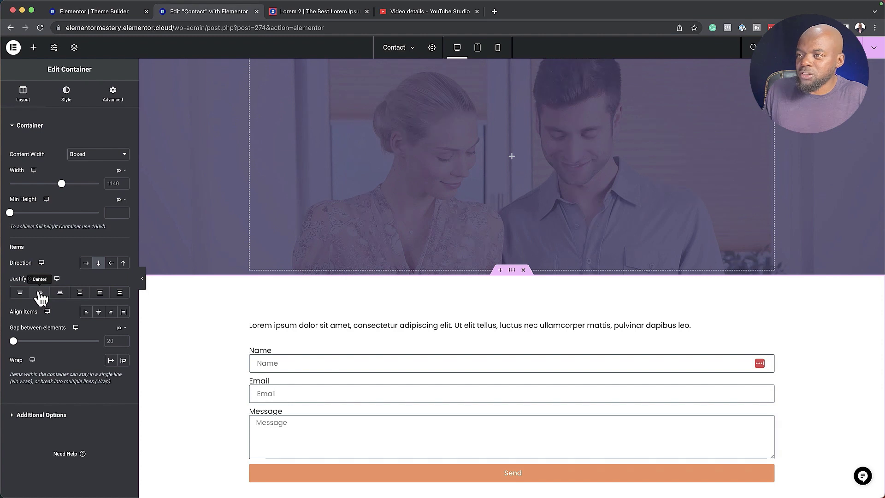
pyautogui.click(36, 97)
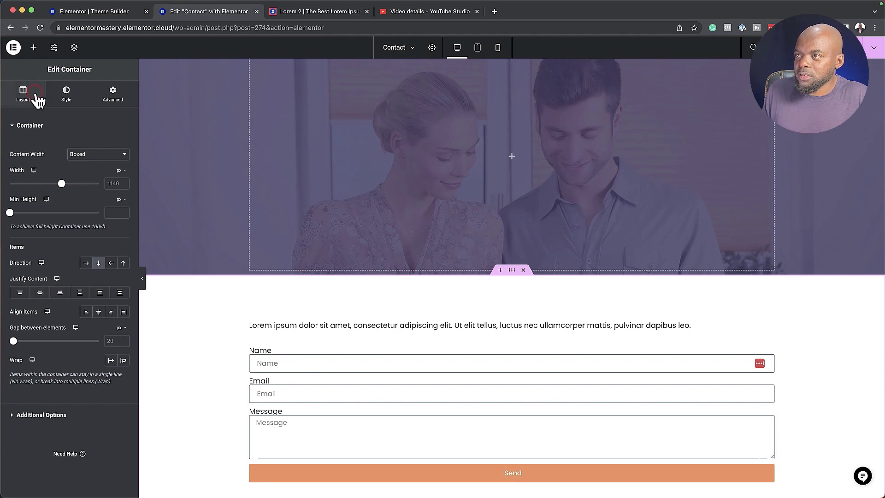
pyautogui.click(87, 264)
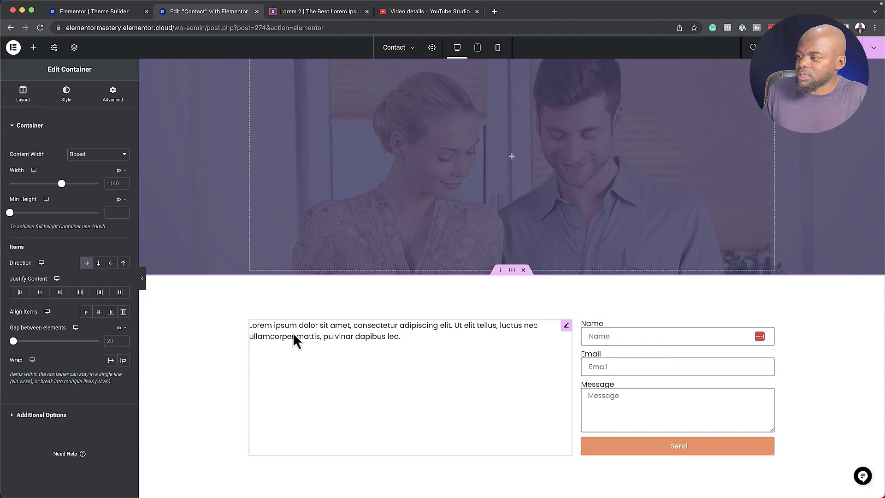
pyautogui.click(112, 263)
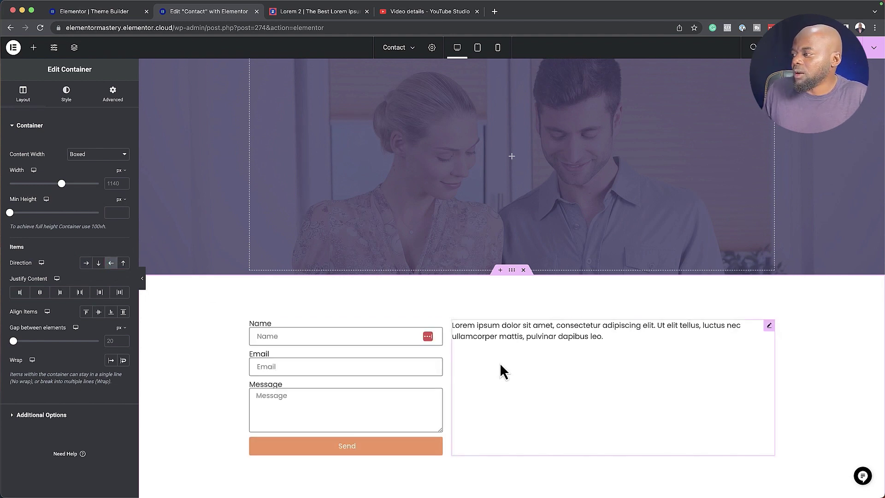
pyautogui.click(86, 263)
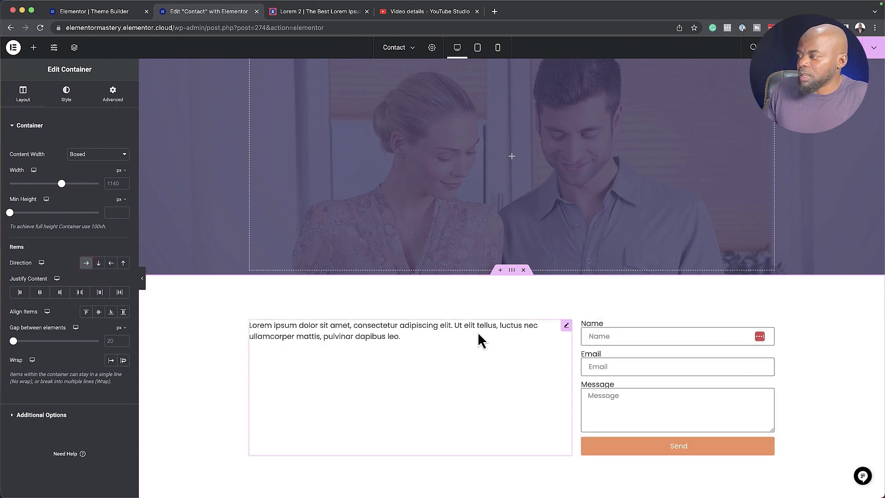
# Replace the placeholder text with "Contact Us" followed by the business's postal address, and widen the text column beside the form
pyautogui.click(567, 326)
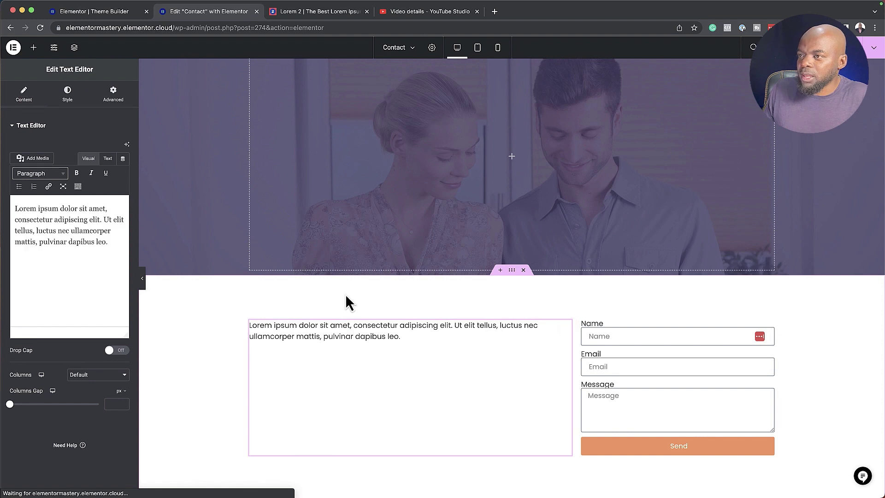
pyautogui.click(15, 208)
pyautogui.write('Contact Us')
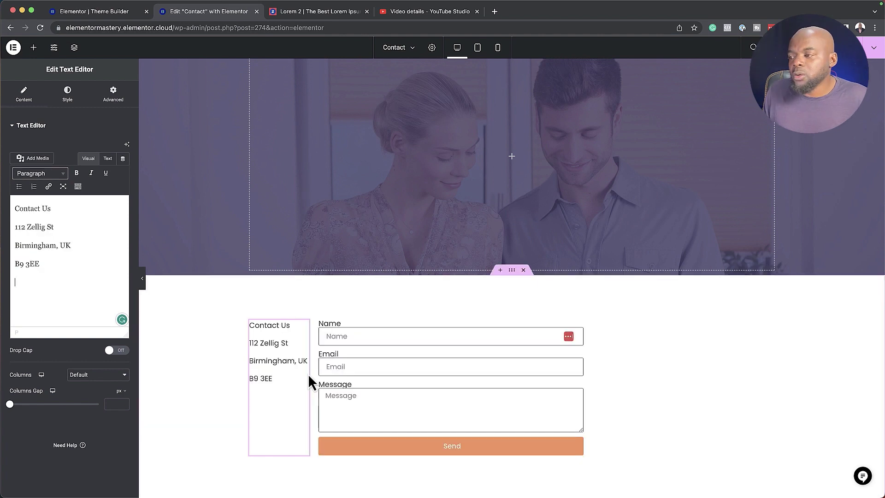
pyautogui.moveTo(309, 372); pyautogui.dragTo(516, 388)
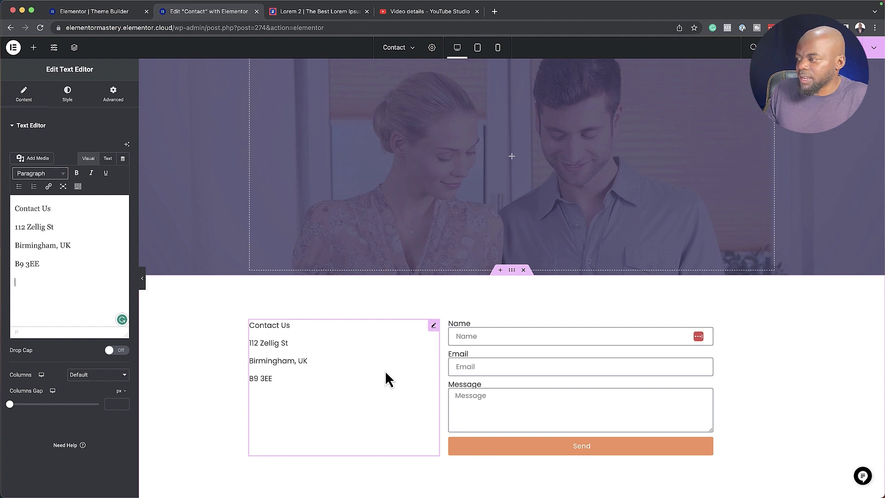
pyautogui.press('Return')
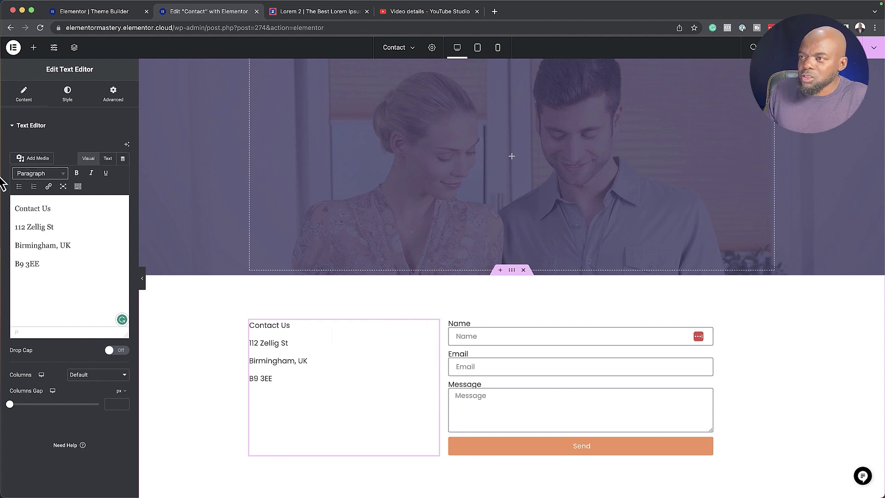
# Format the "Contact Us" line in the text editor as Heading 3
pyautogui.moveTo(61, 206); pyautogui.dragTo(7, 203)
pyautogui.click(42, 173)
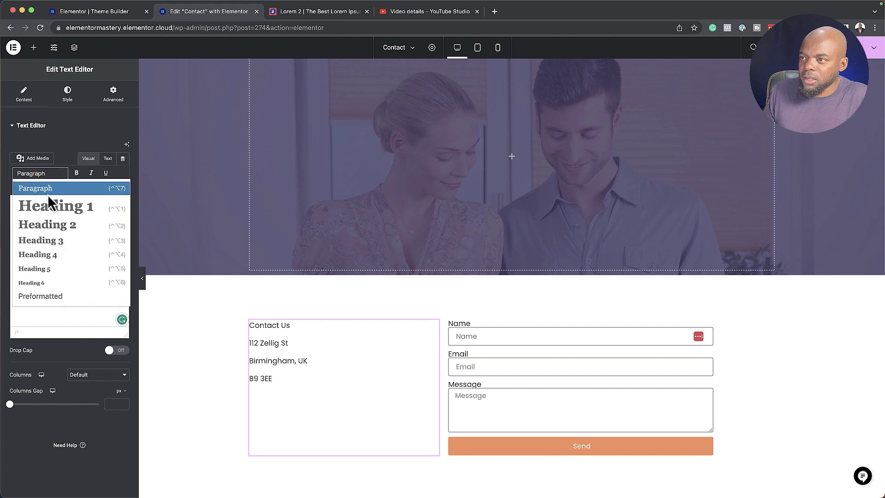
pyautogui.click(54, 240)
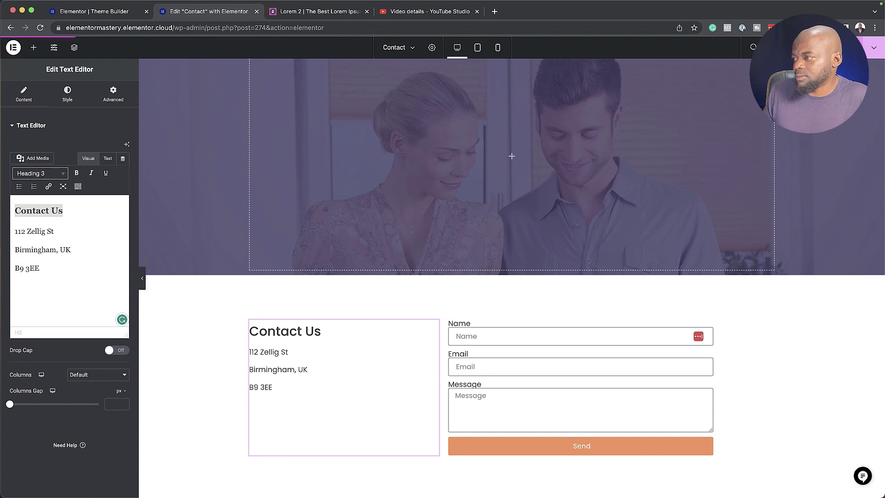
# Place a Heading widget inside the hero container over the couple's image
pyautogui.scroll(3, 498, 247)
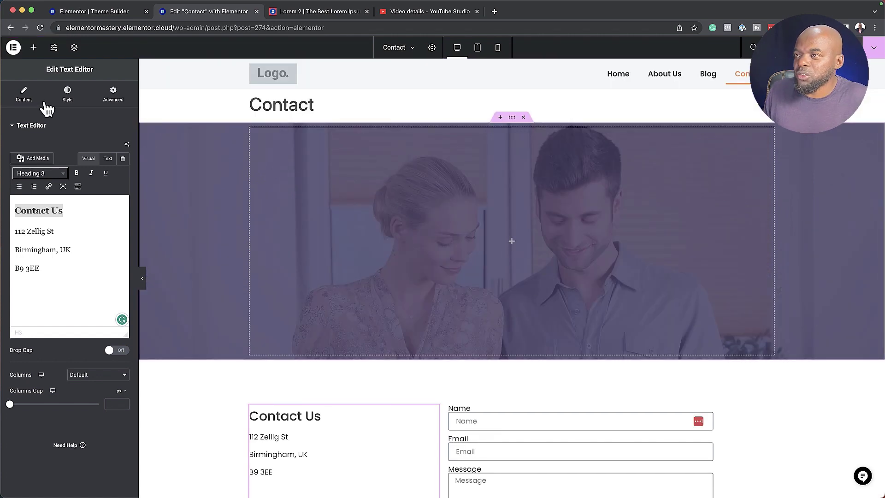
pyautogui.click(33, 48)
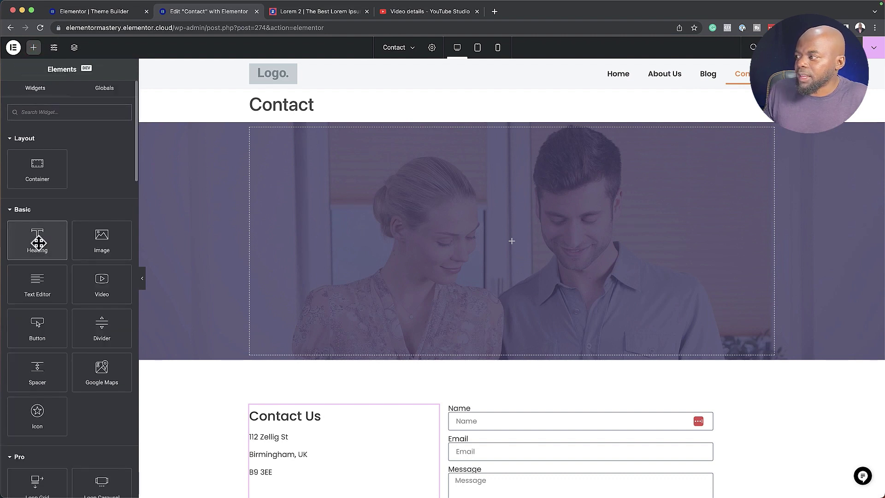
pyautogui.moveTo(37, 242); pyautogui.dragTo(552, 250)
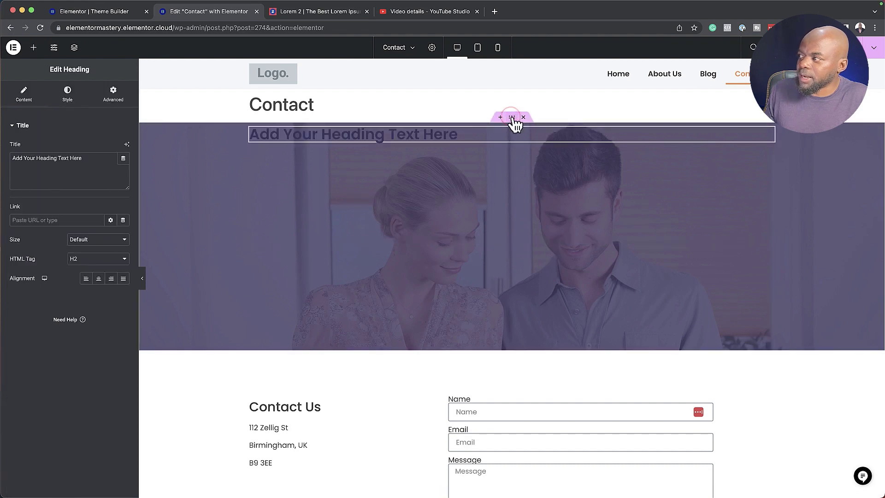
pyautogui.click(27, 98)
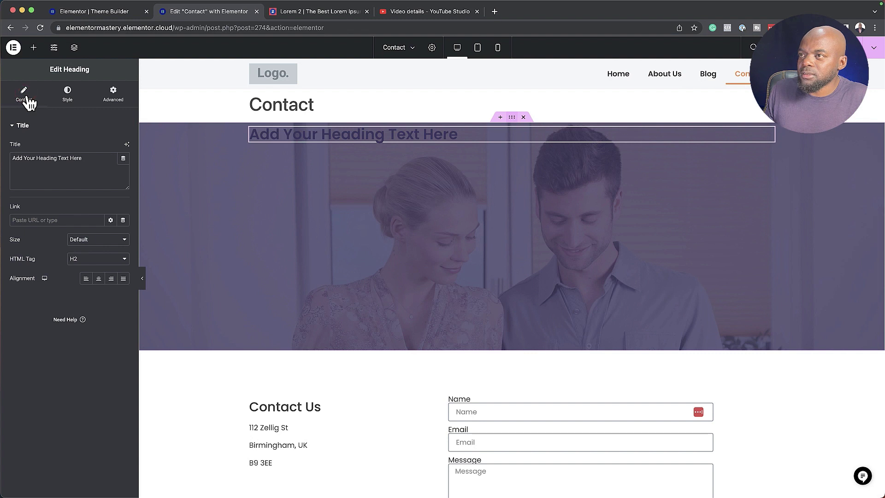
# Set the hero container's Justify Content to End, trying Center first
pyautogui.click(512, 118)
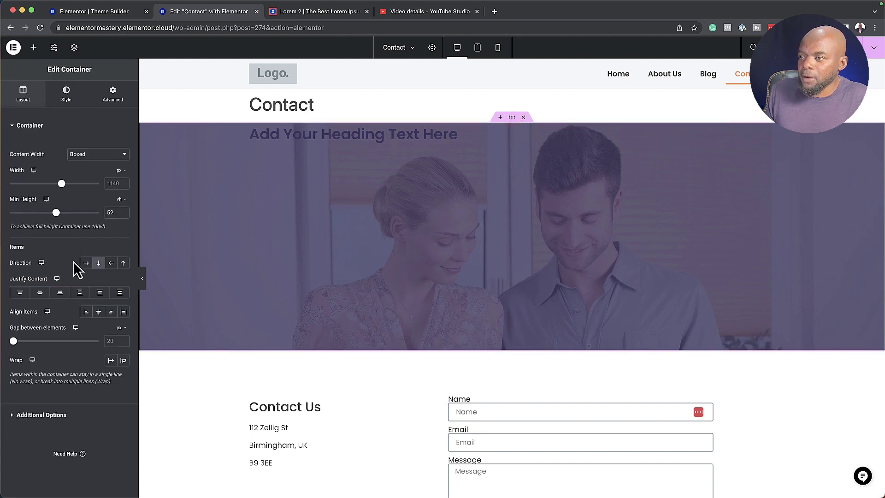
pyautogui.click(40, 294)
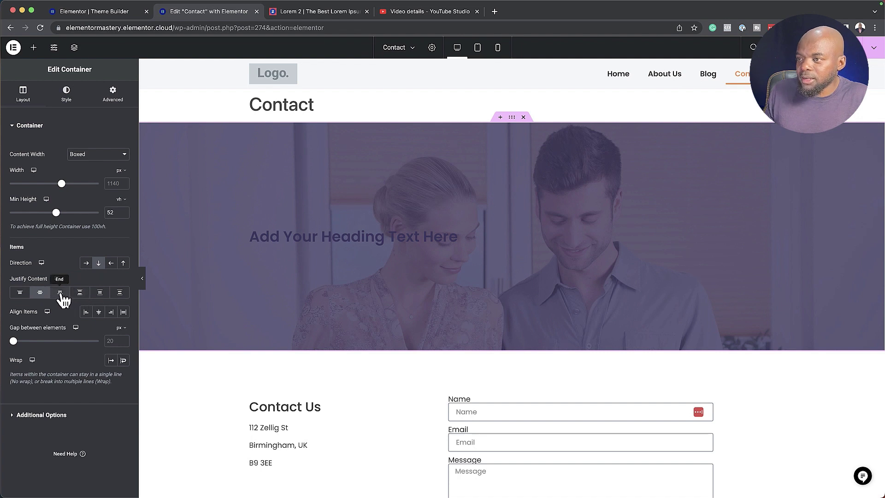
pyautogui.click(61, 294)
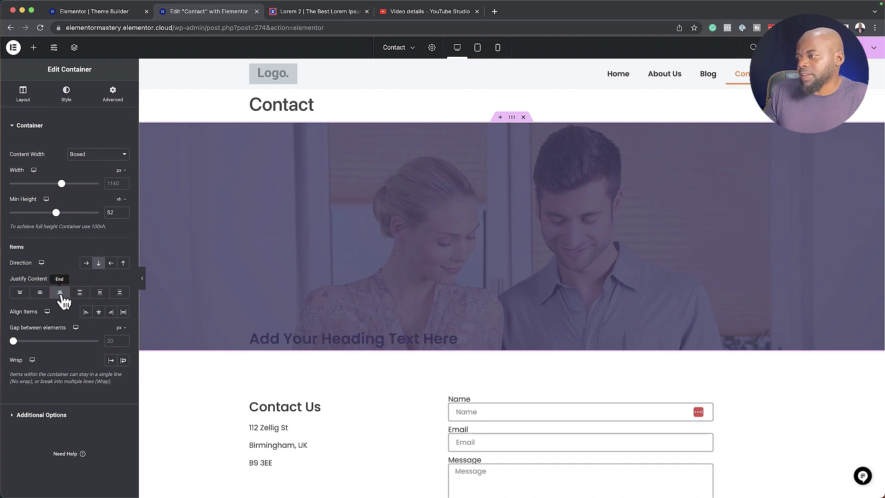
# Remove the heading from the hero container and hide the Contact page's title in the post settings
pyautogui.click(41, 294)
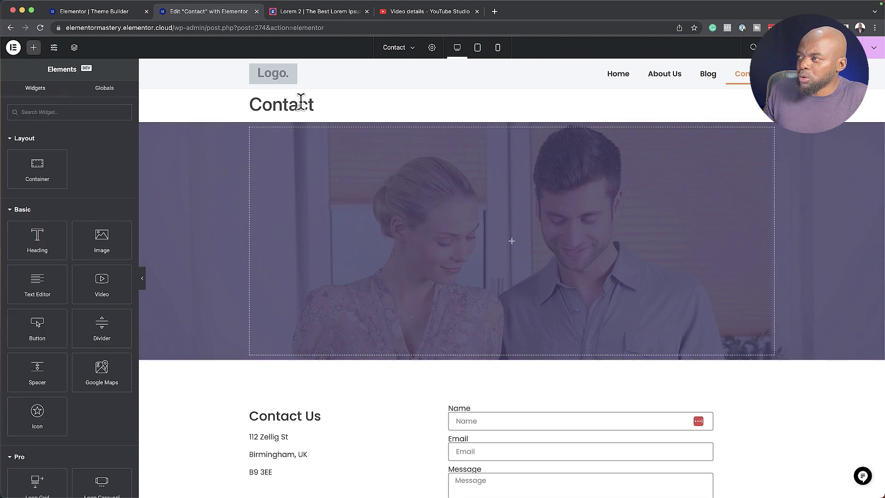
pyautogui.click(432, 48)
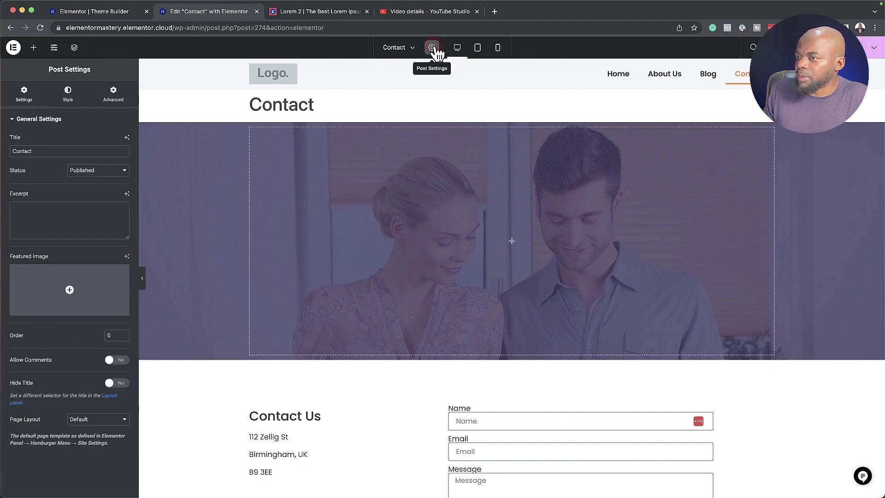
pyautogui.click(120, 383)
# Set the sender name in the contact form's email settings to the site owner's first name
pyautogui.scroll(-3, 563, 466)
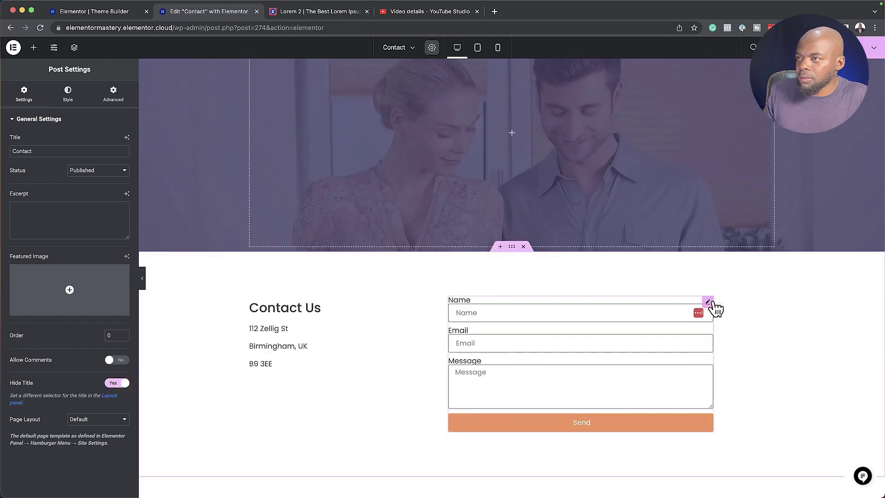
pyautogui.click(708, 302)
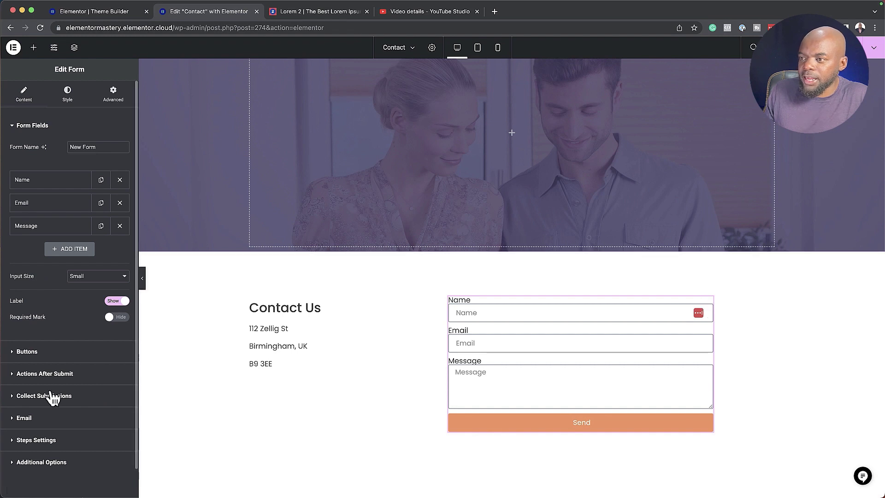
pyautogui.click(29, 418)
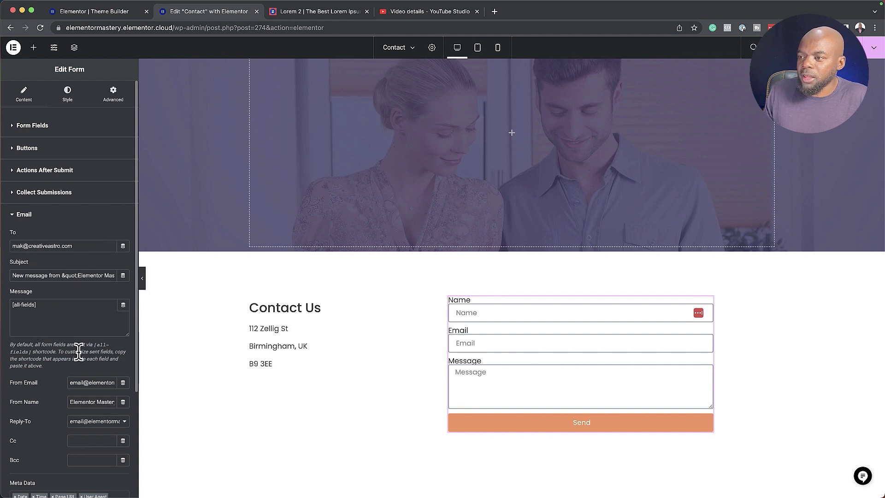
pyautogui.click(84, 382)
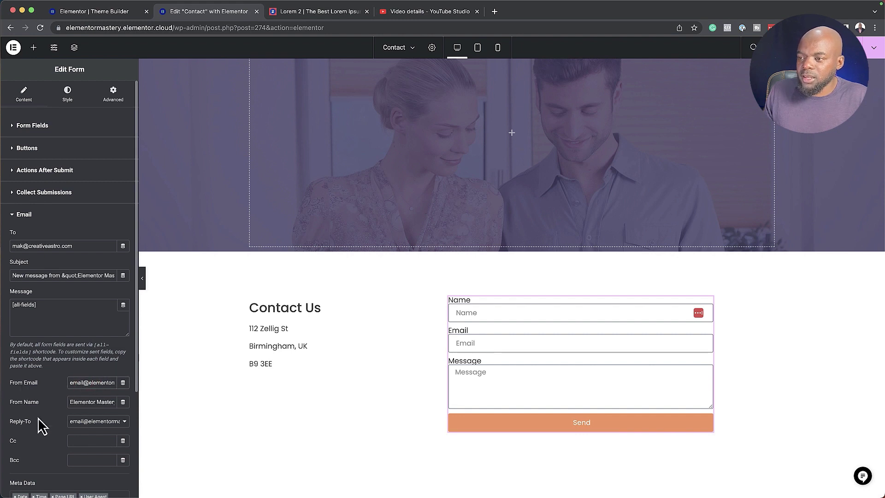
pyautogui.tripleClick(105, 402)
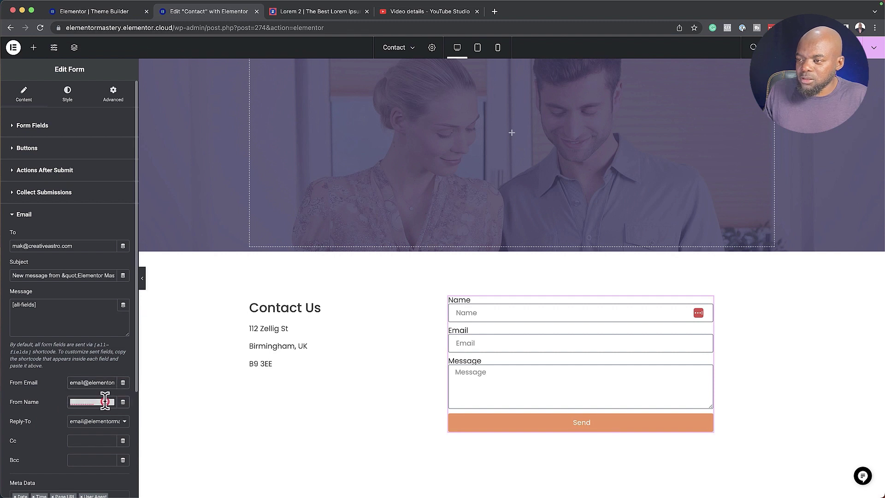
pyautogui.write('Mak')
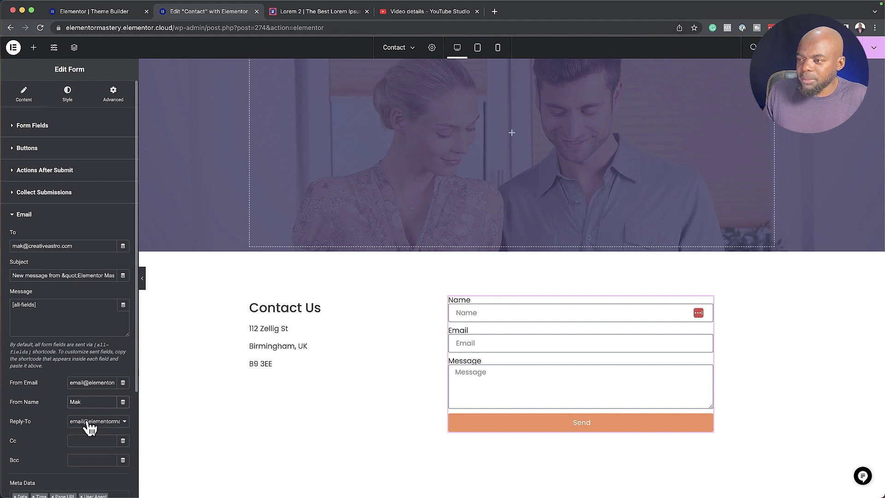
pyautogui.scroll(-3, 98, 420)
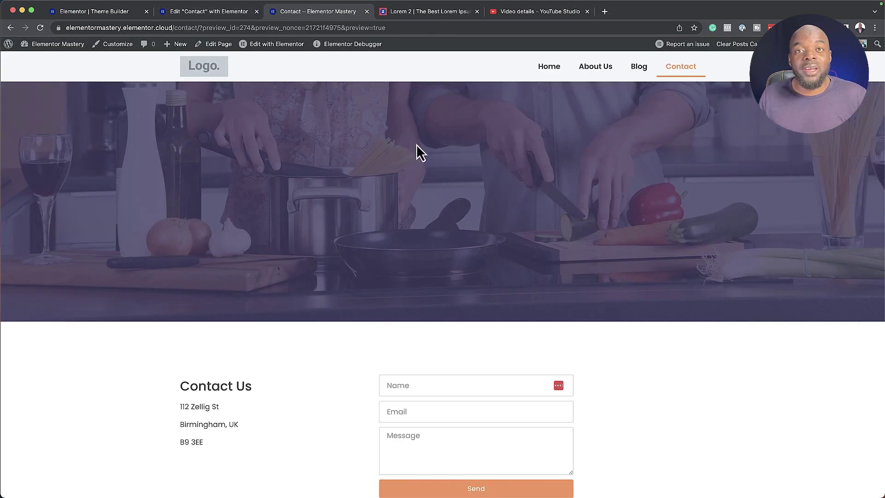
# Set Justify Content to Space Around for the container holding the contact details and form
pyautogui.scroll(-3, 417, 144)
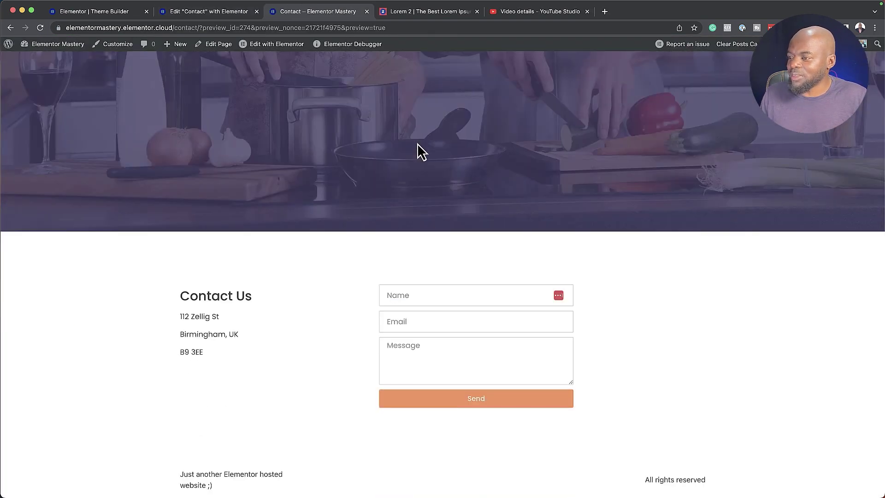
pyautogui.scroll(3, 418, 148)
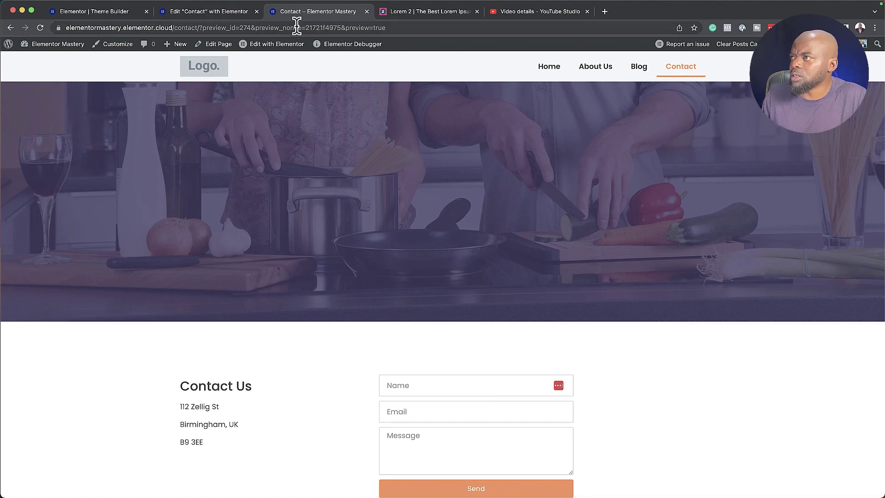
pyautogui.click(234, 12)
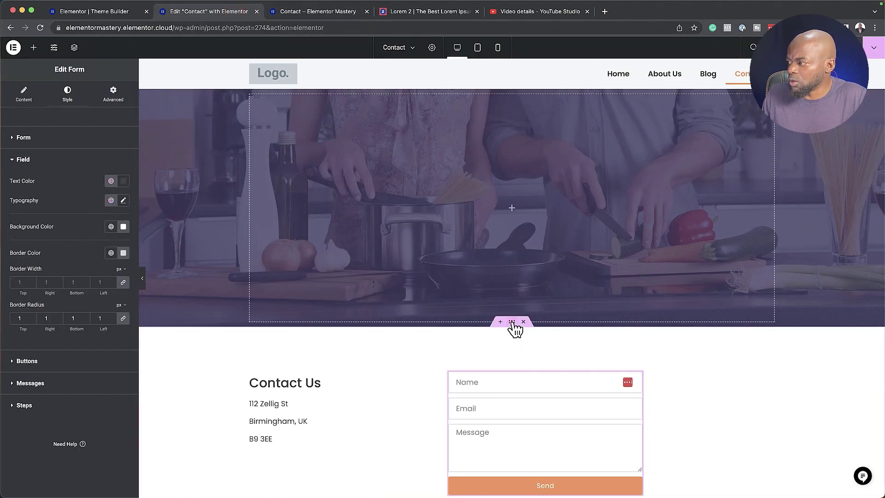
pyautogui.click(511, 321)
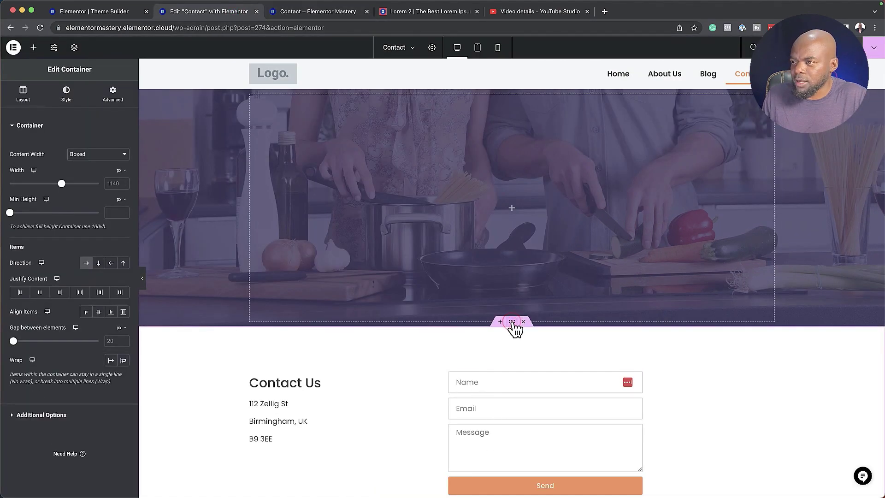
pyautogui.click(100, 293)
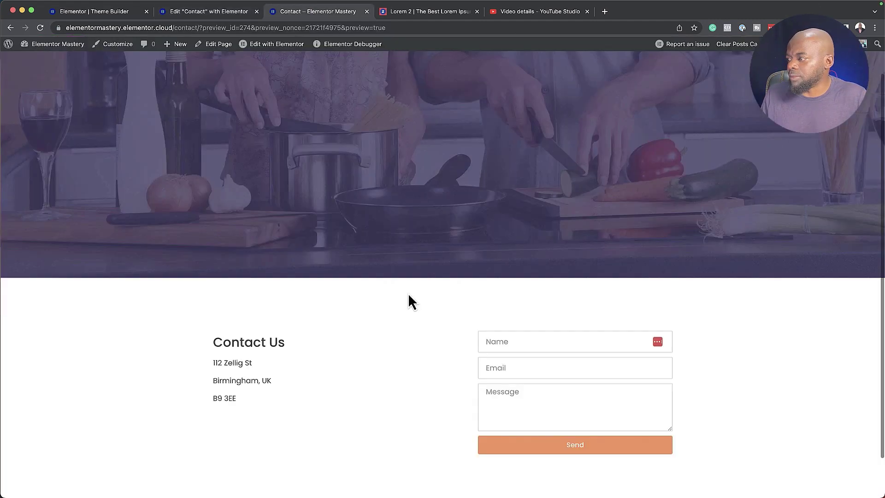
# Review the previewed Contact page and the Home page from the hero down to the footer
pyautogui.scroll(-2, 409, 293)
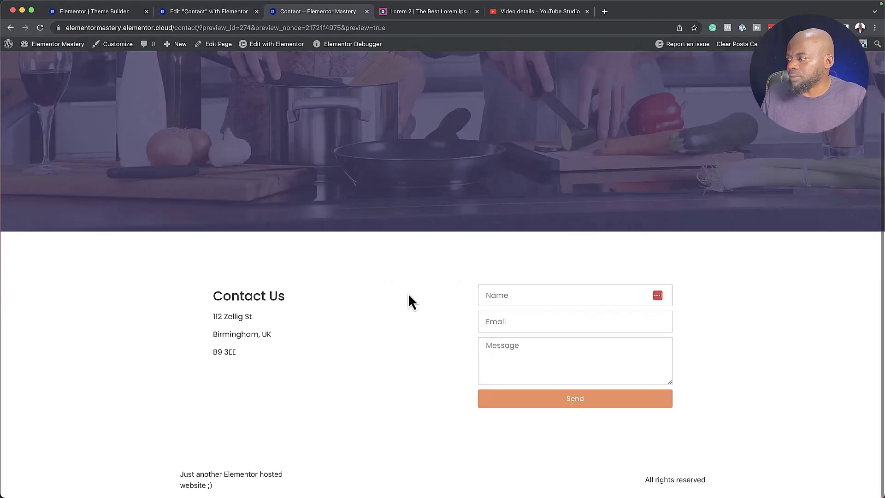
pyautogui.scroll(3, 411, 291)
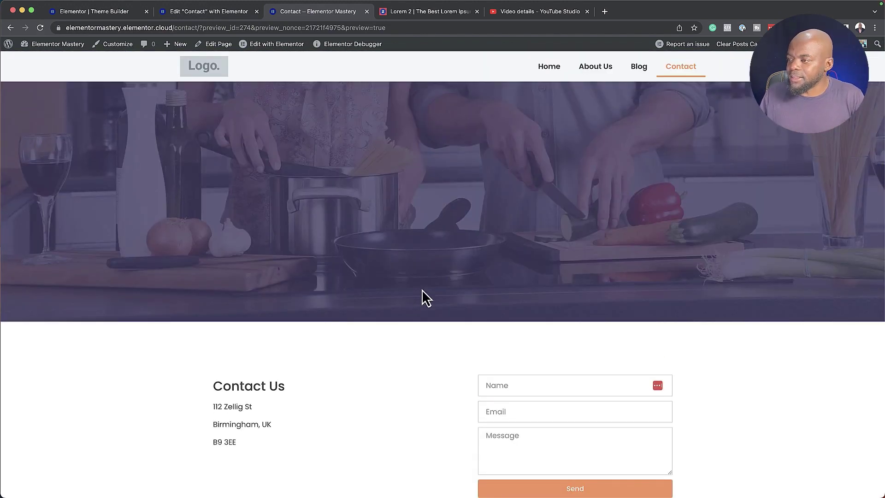
pyautogui.click(556, 70)
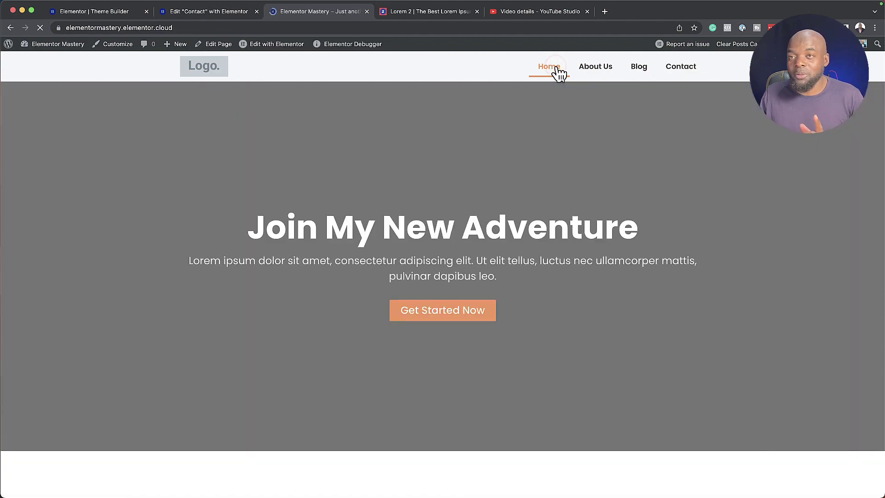
pyautogui.scroll(-15, 541, 179)
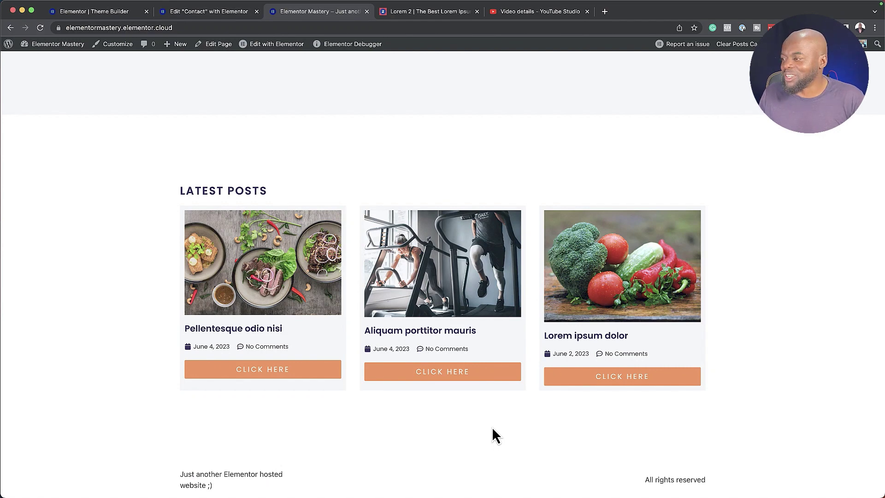
pyautogui.scroll(15, 492, 436)
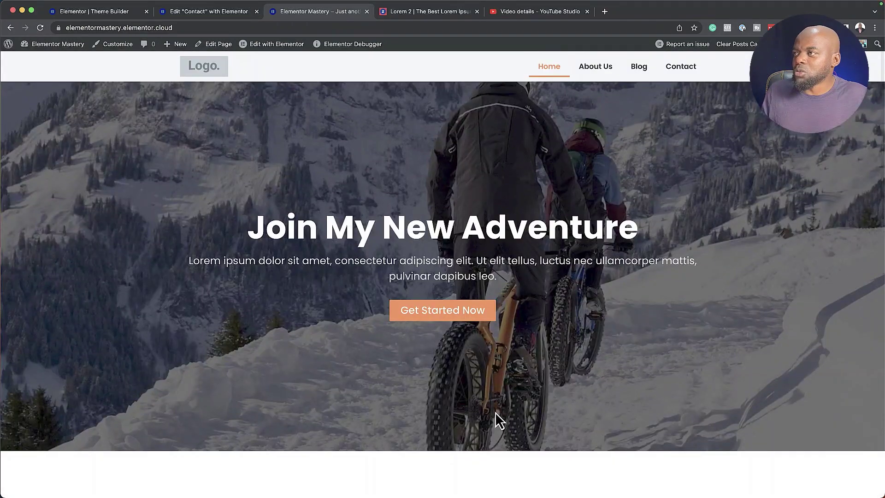
# Create a new footer in the Theme Builder from the dark four-column library block, applying the block's settings
pyautogui.click(117, 13)
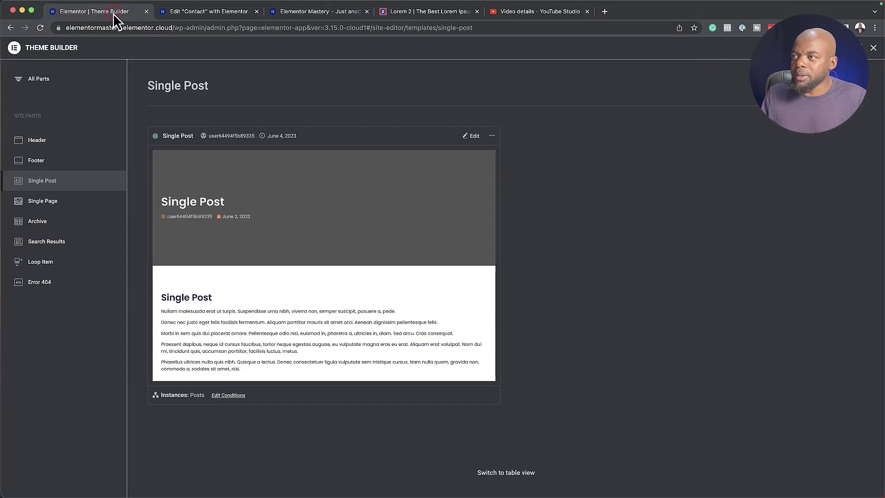
pyautogui.click(45, 161)
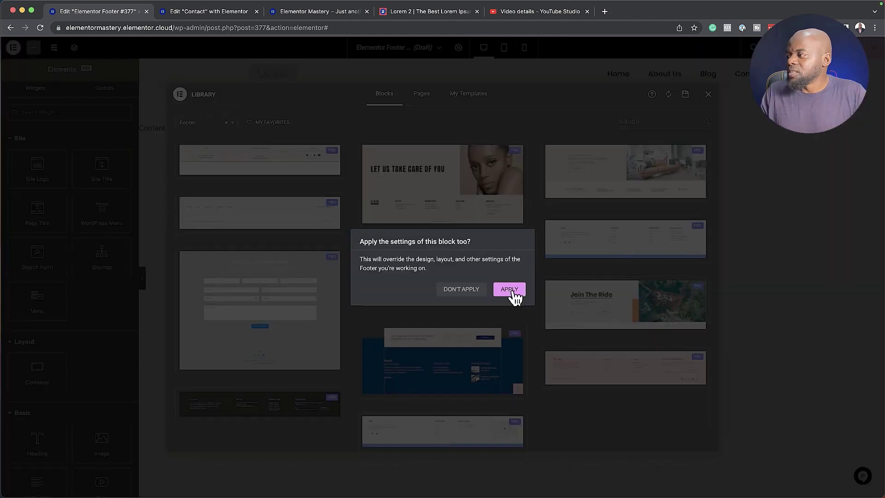
pyautogui.click(512, 292)
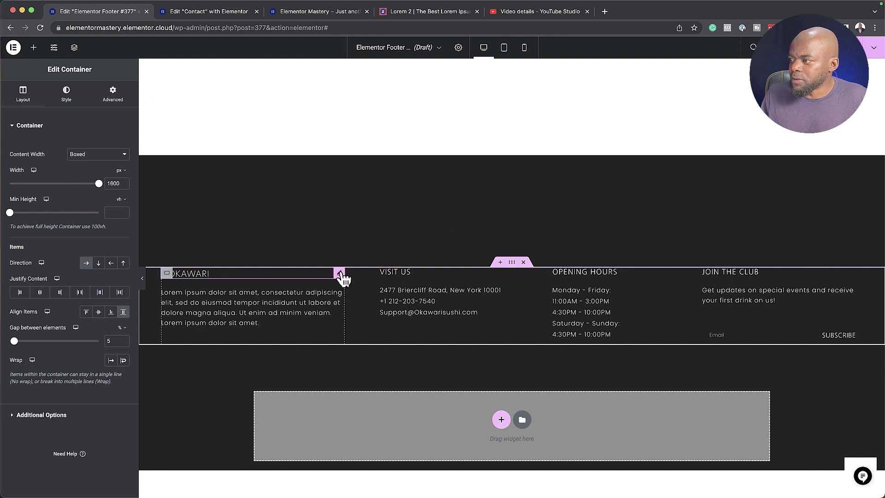
# Replace the restaurant logo image in the footer's first column with the dynamic Site Logo
pyautogui.click(341, 275)
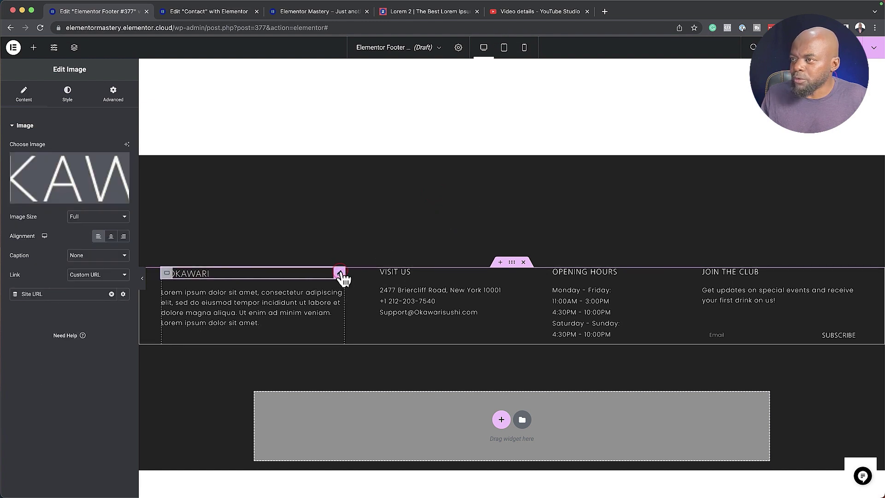
pyautogui.click(97, 178)
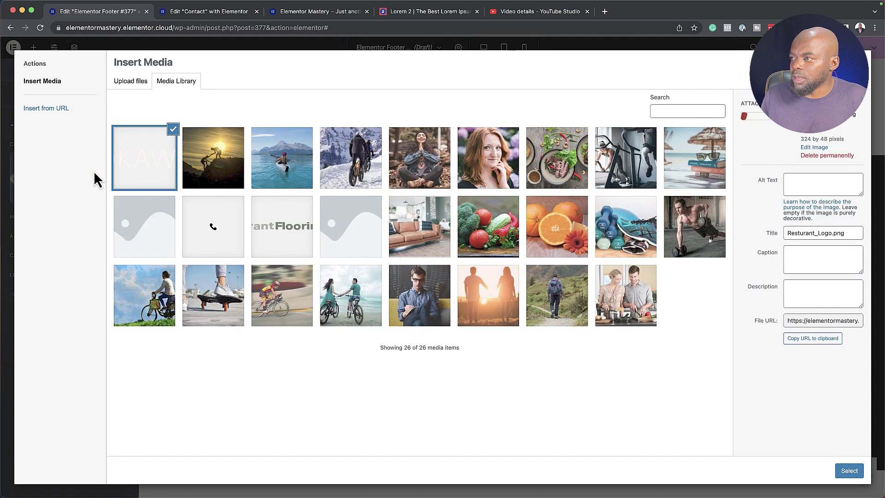
pyautogui.press('Escape')
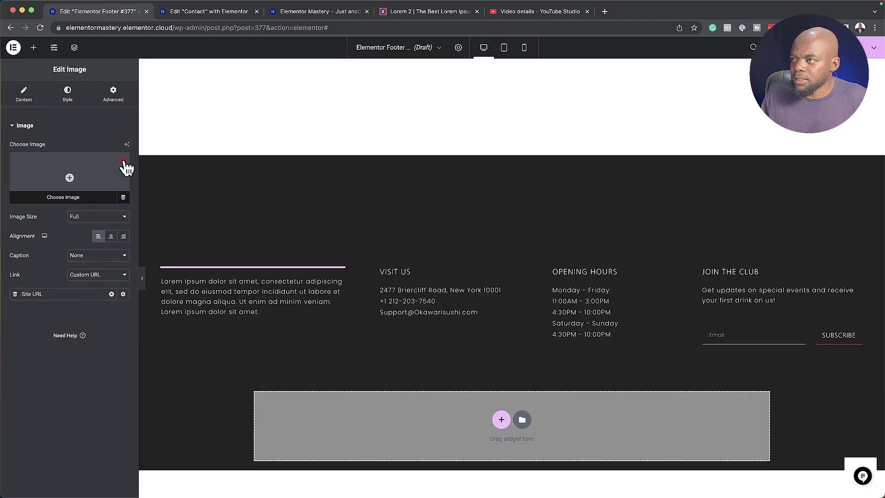
pyautogui.click(123, 197)
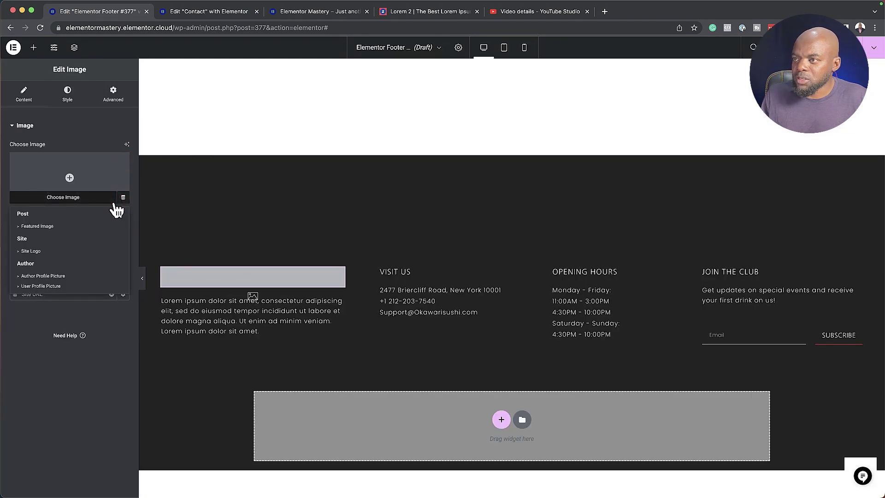
pyautogui.click(73, 252)
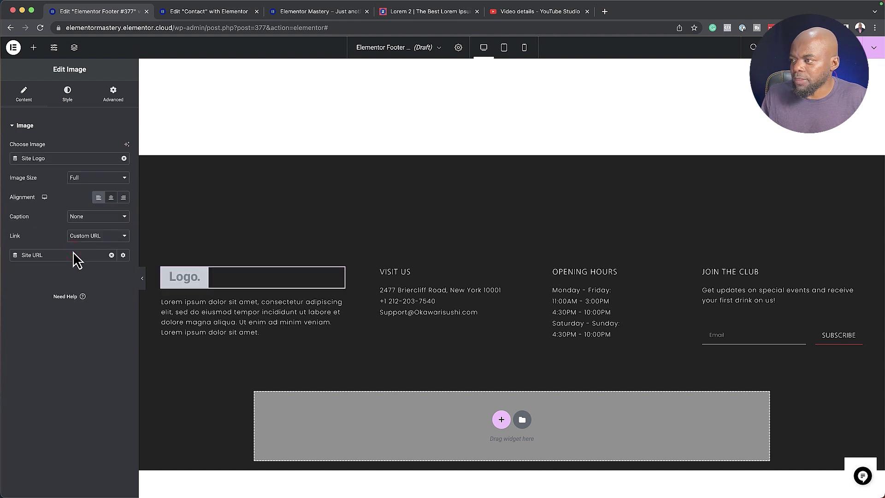
# Replace the lorem ipsum paragraph under the footer logo with the dynamic Site Tagline
pyautogui.click(340, 304)
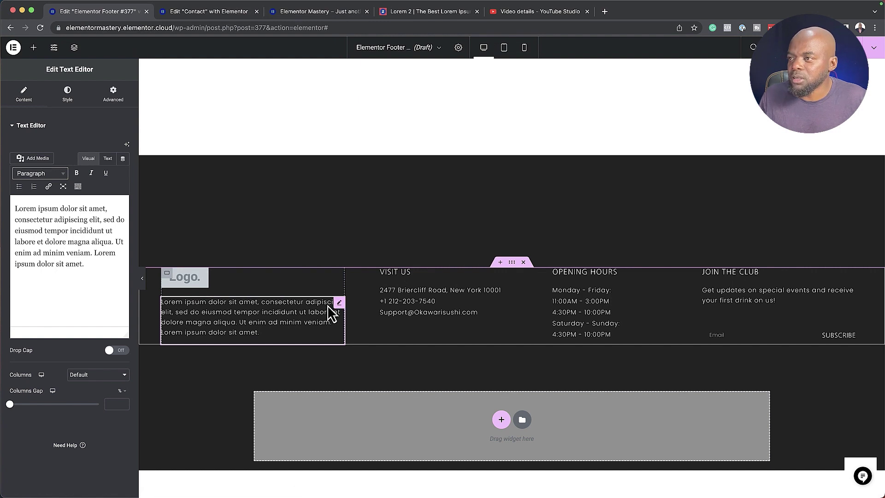
pyautogui.click(123, 159)
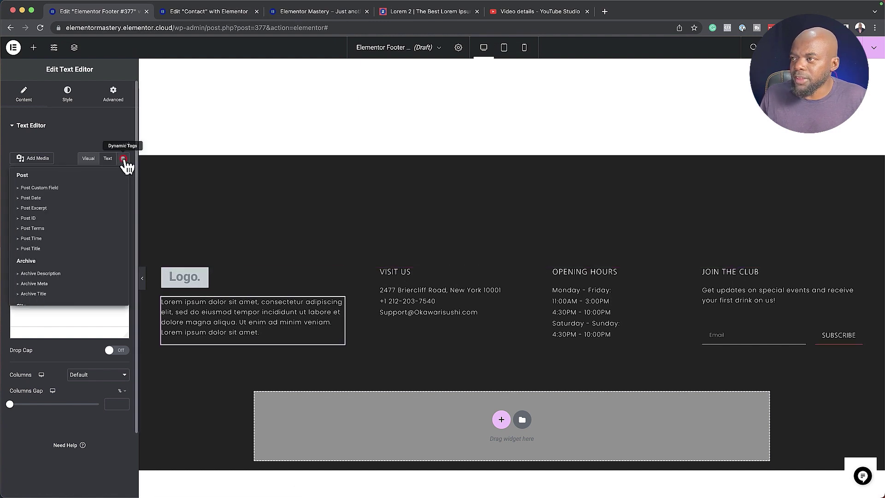
pyautogui.scroll(-5, 109, 258)
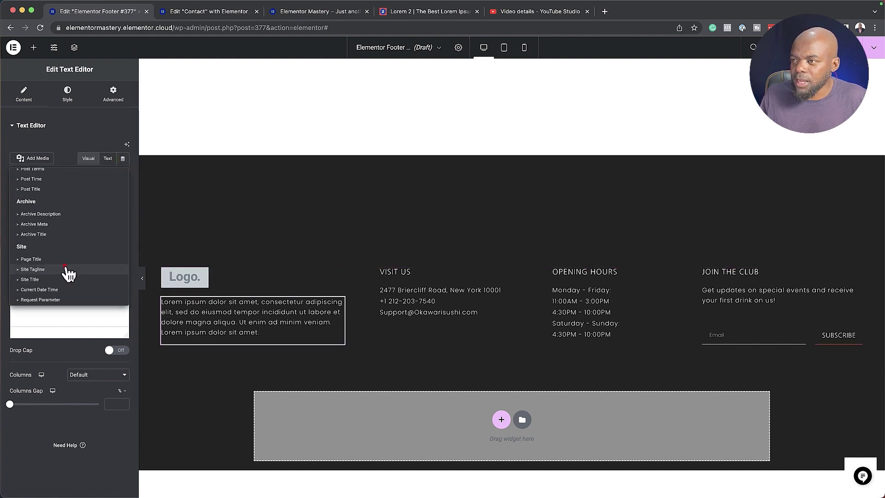
pyautogui.click(65, 269)
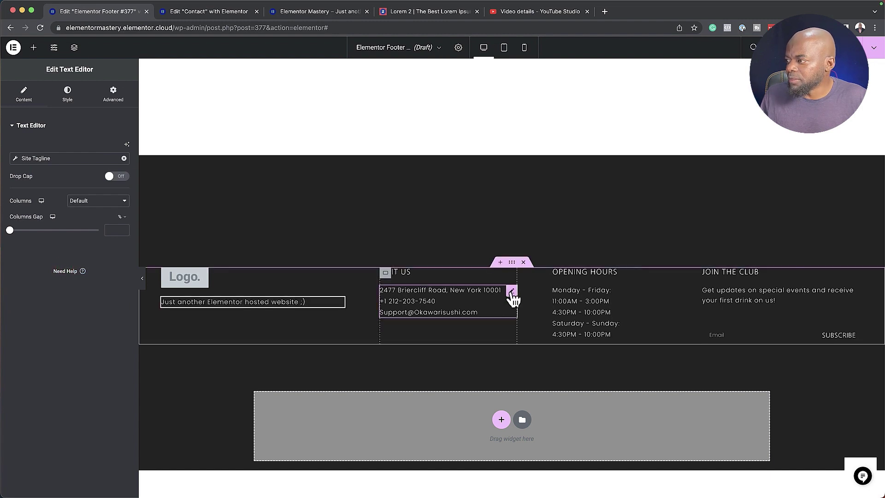
# Set the Visit Us heading's font family to Poppins, and open the style settings of the Site Tagline text
pyautogui.click(511, 275)
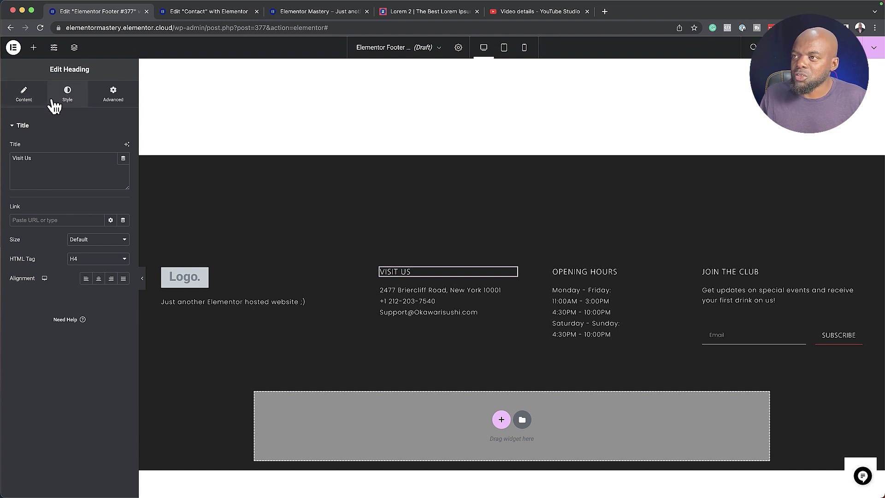
pyautogui.click(74, 101)
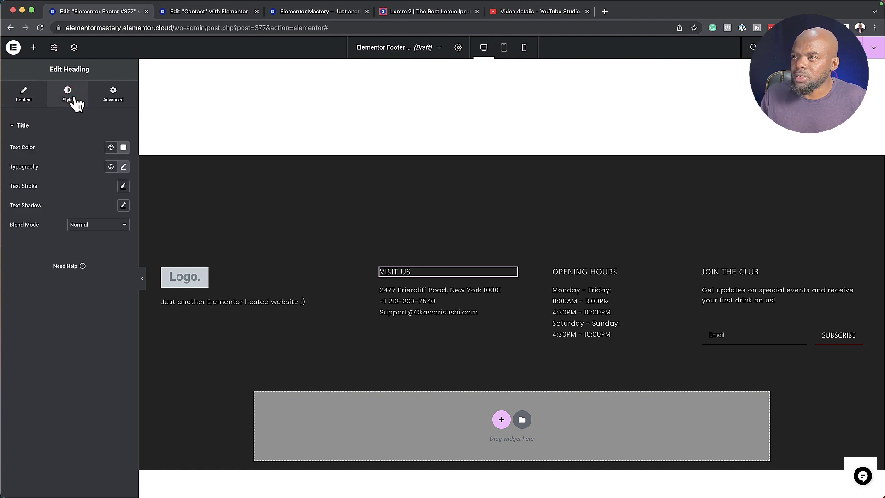
pyautogui.click(123, 167)
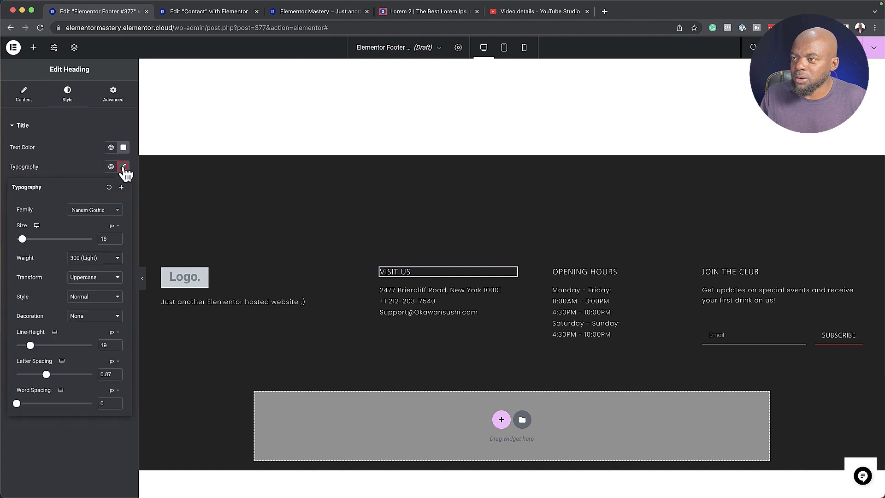
pyautogui.click(94, 210)
pyautogui.write('pp')
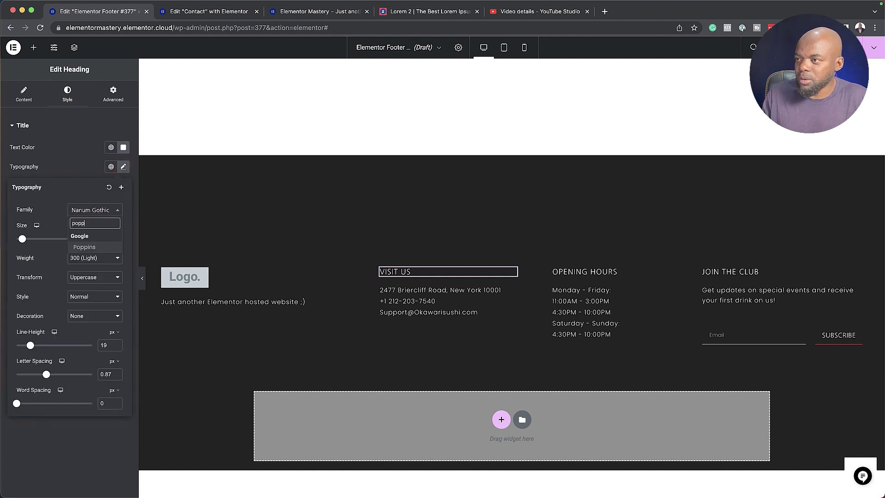
pyautogui.click(93, 247)
pyautogui.click(339, 304)
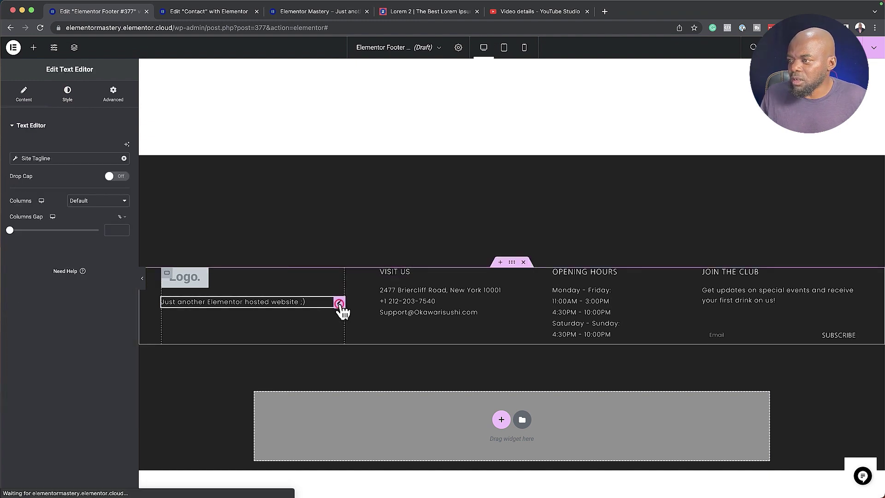
pyautogui.click(76, 107)
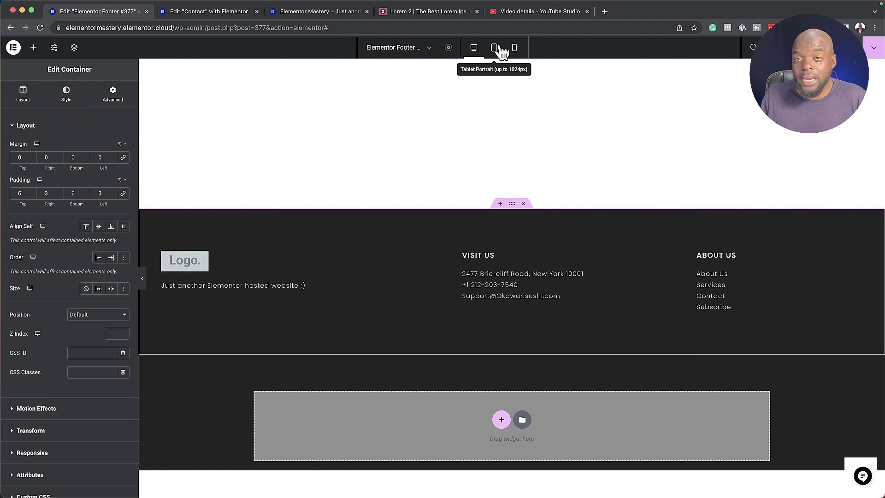
# Preview the three-column footer at tablet and mobile sizes, and return to the desktop view
pyautogui.click(495, 48)
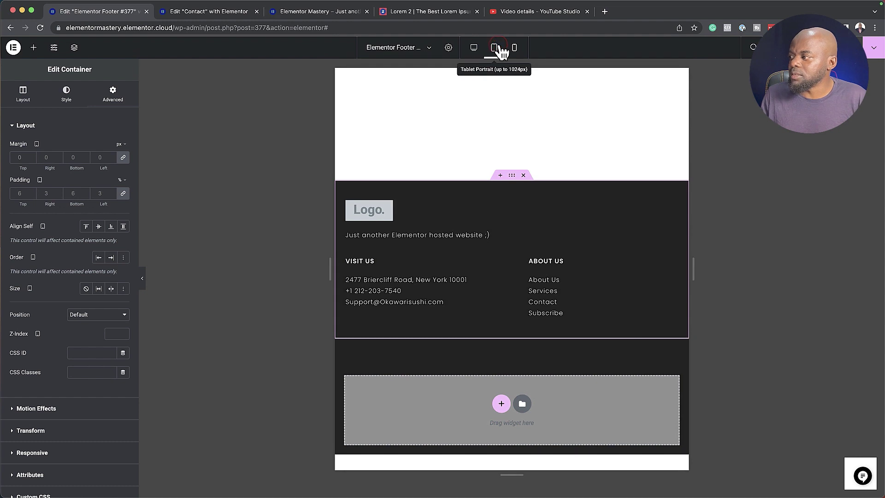
pyautogui.click(515, 48)
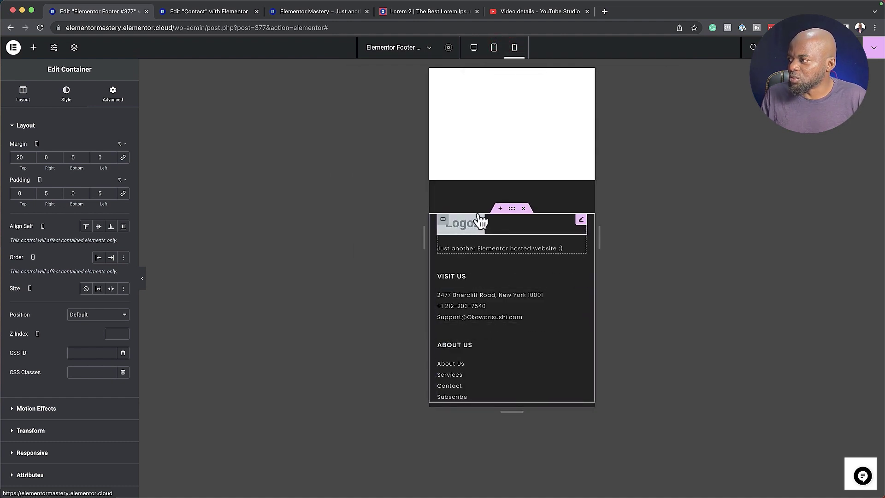
pyautogui.click(476, 49)
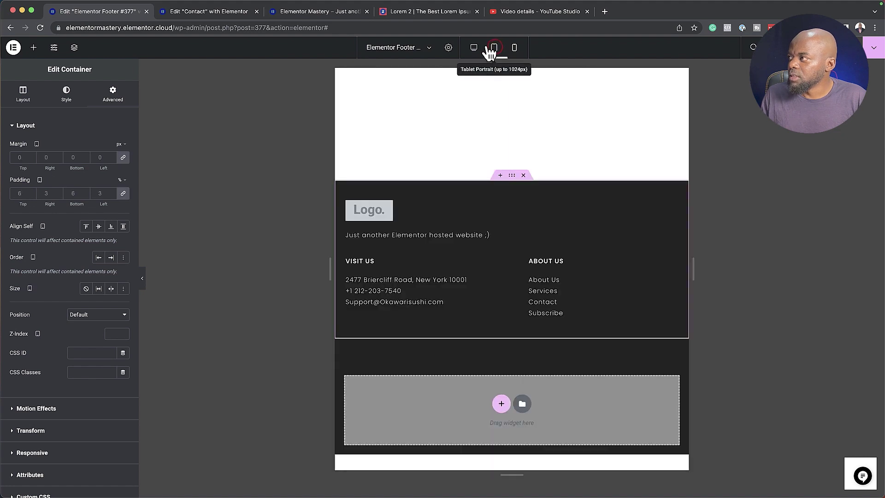
pyautogui.click(475, 48)
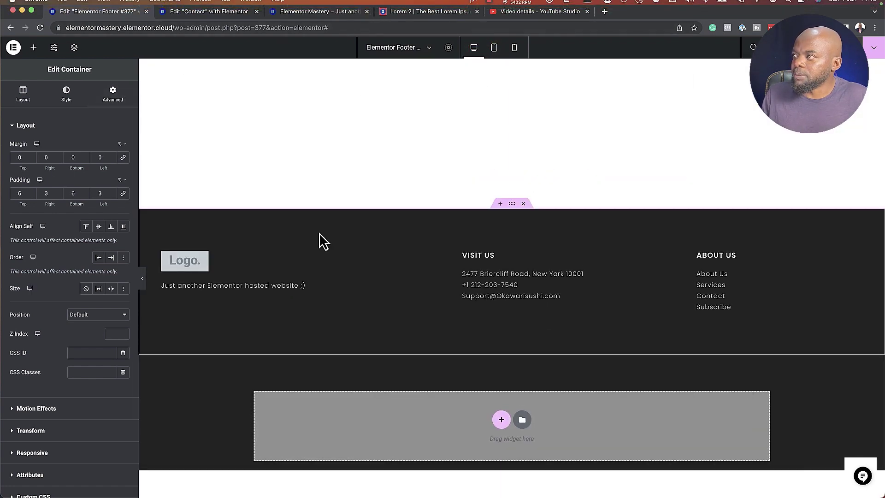
# Reload the live Home page and examine the new footer below the Latest Posts section
pyautogui.click(306, 11)
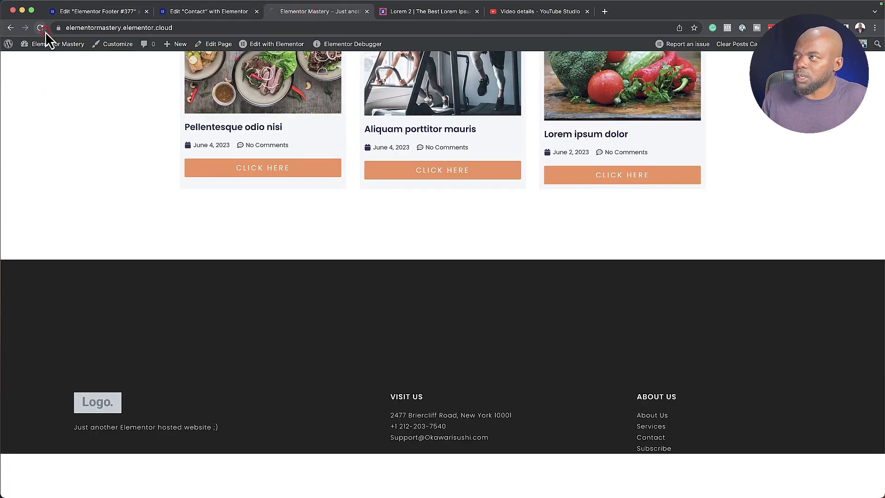
pyautogui.scroll(-10, 165, 416)
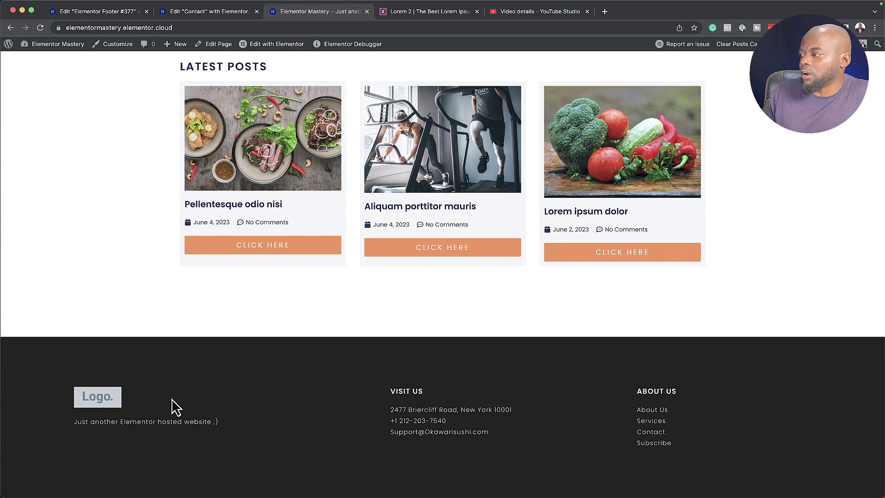
pyautogui.scroll(10, 535, 410)
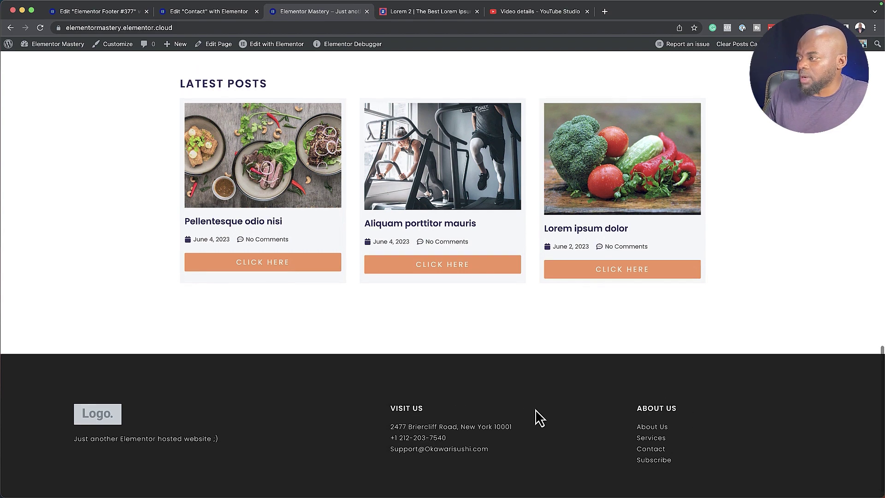
pyautogui.scroll(10, 536, 409)
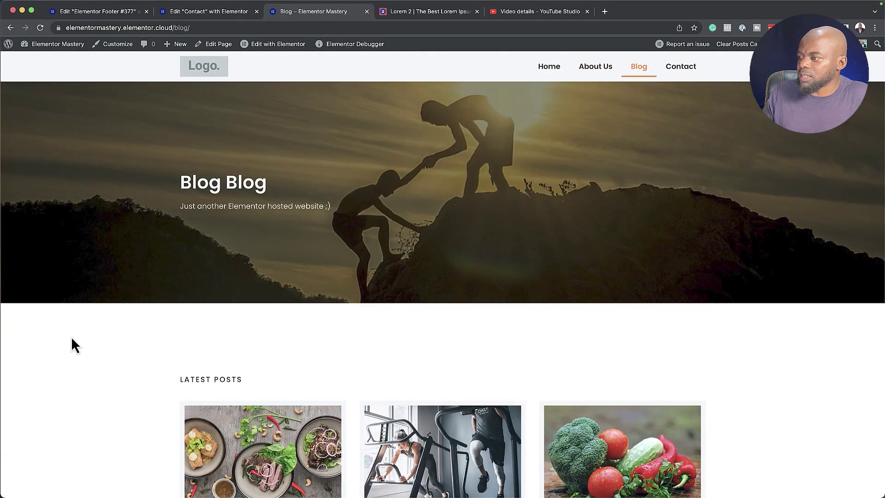
# Review the live Blog page and its Pellentesque odio nisi post, and return to the footer editor
pyautogui.scroll(-5, 74, 337)
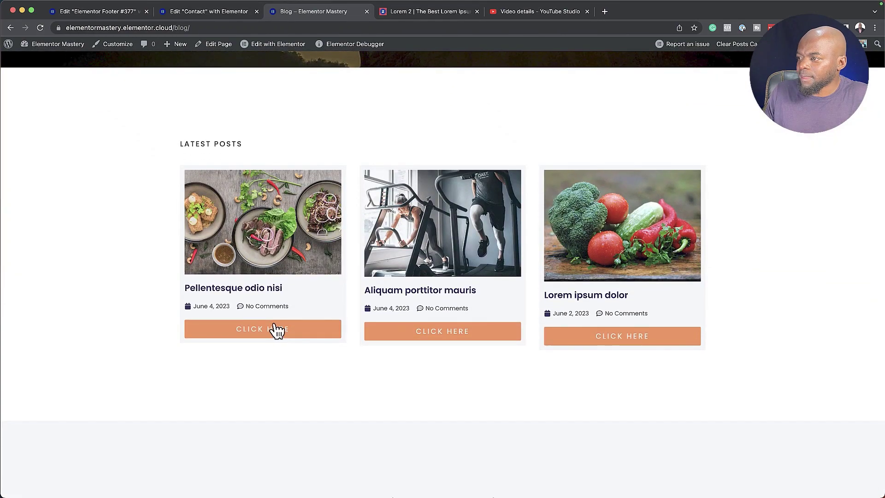
pyautogui.click(276, 330)
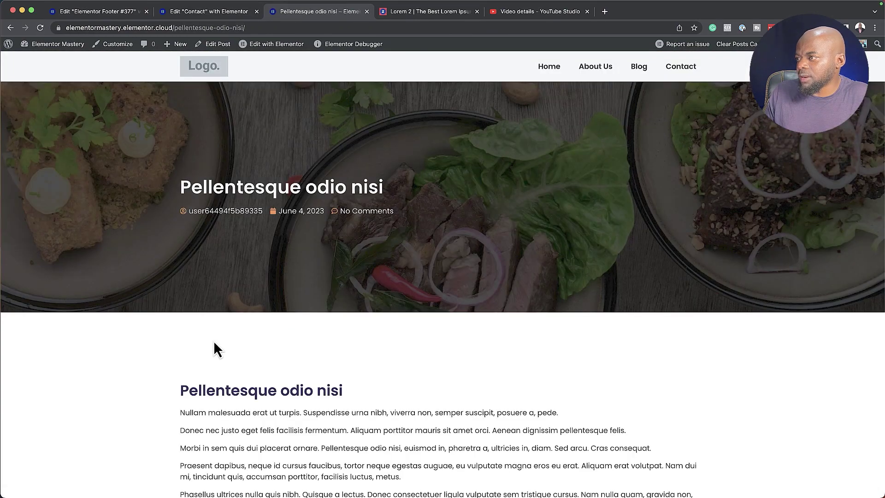
pyautogui.scroll(-2, 169, 408)
pyautogui.press('super+1')
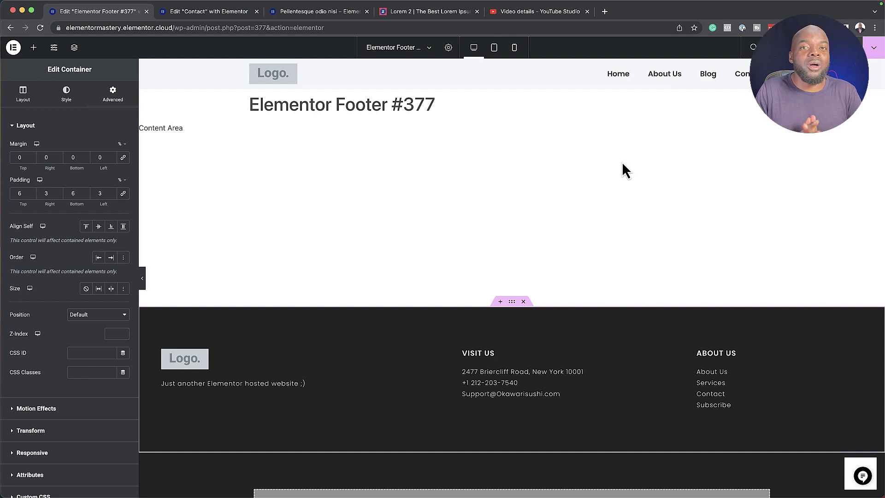